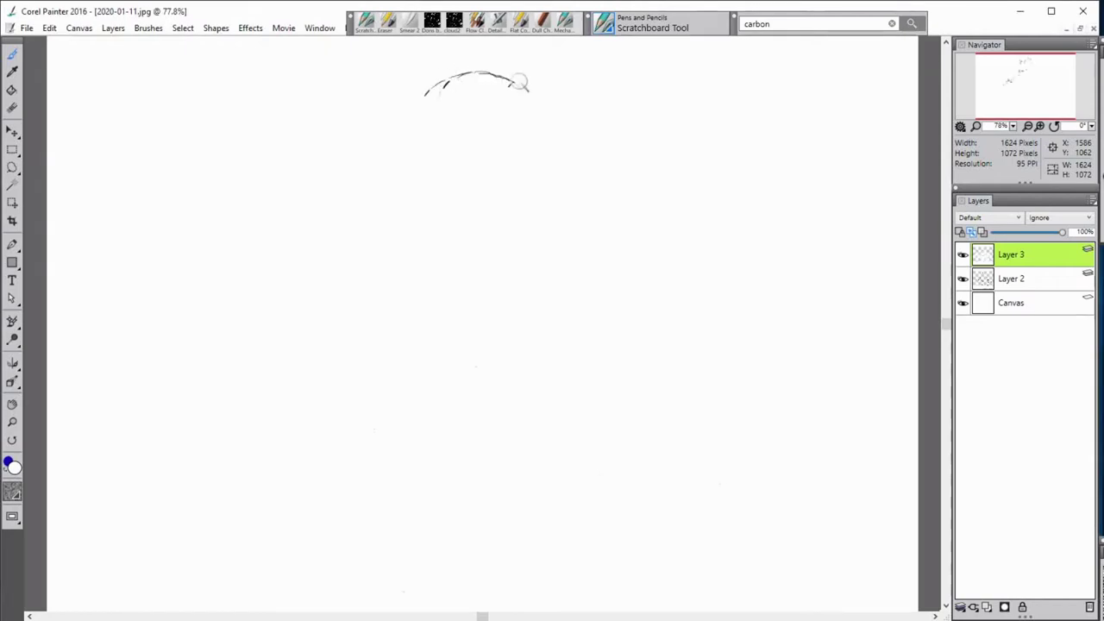
Step: Sketch the top curve of Iron Man's helmet in black line art
{"action": "left_click_drag", "start_coordinate": [441, 108], "coordinate": [500, 177]}
{"action": "left_click_drag", "start_coordinate": [416, 192], "coordinate": [427, 235]}
{"action": "mouse_move", "coordinate": [407, 248]}
{"action": "left_mouse_down"}
{"action": "mouse_move", "coordinate": [371, 262]}
{"action": "mouse_move", "coordinate": [388, 288]}
{"action": "mouse_move", "coordinate": [283, 311]}
{"action": "mouse_move", "coordinate": [302, 324]}
{"action": "left_mouse_up"}
Step: Sketch the outstretched arm and the fingers of the raised hand
{"action": "mouse_move", "coordinate": [83, 326]}
{"action": "left_mouse_down"}
{"action": "mouse_move", "coordinate": [138, 361]}
{"action": "mouse_move", "coordinate": [104, 386]}
{"action": "left_mouse_up"}
{"action": "left_click_drag", "start_coordinate": [103, 321], "coordinate": [159, 349]}
{"action": "left_click_drag", "start_coordinate": [117, 300], "coordinate": [177, 341]}
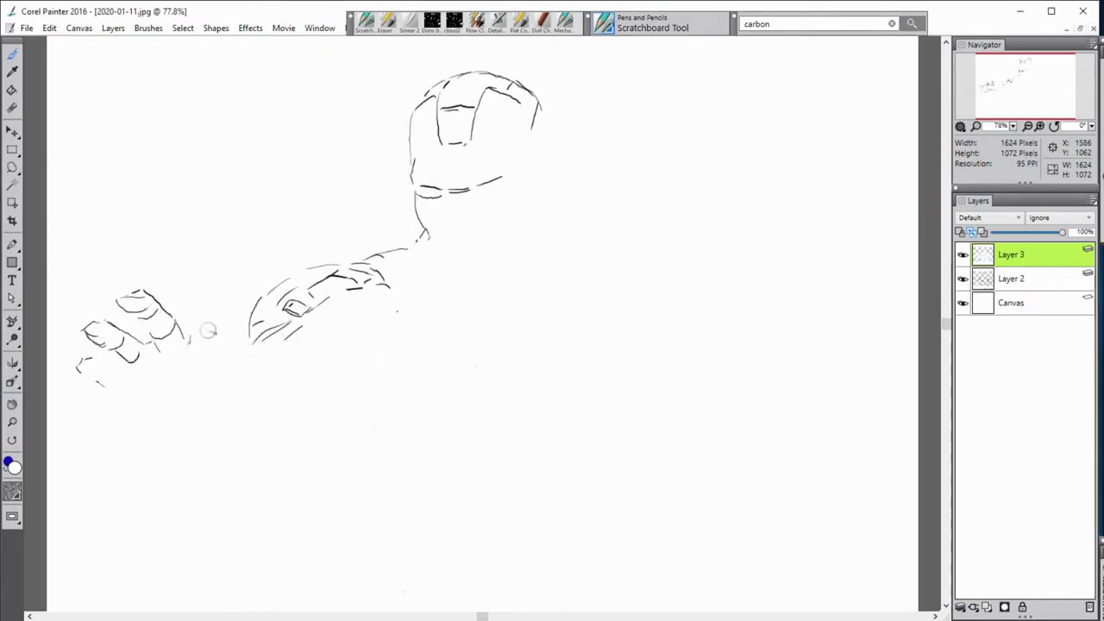
{"action": "left_click_drag", "start_coordinate": [175, 287], "coordinate": [215, 350]}
{"action": "left_click_drag", "start_coordinate": [222, 346], "coordinate": [241, 366]}
{"action": "mouse_move", "coordinate": [104, 371]}
{"action": "left_mouse_down"}
{"action": "mouse_move", "coordinate": [142, 405]}
{"action": "mouse_move", "coordinate": [181, 470]}
{"action": "left_mouse_up"}
Step: Draw the helmet's jaw, chin, faceplate edge and neck lines
{"action": "left_click_drag", "start_coordinate": [373, 285], "coordinate": [397, 311]}
{"action": "left_click_drag", "start_coordinate": [423, 231], "coordinate": [483, 255]}
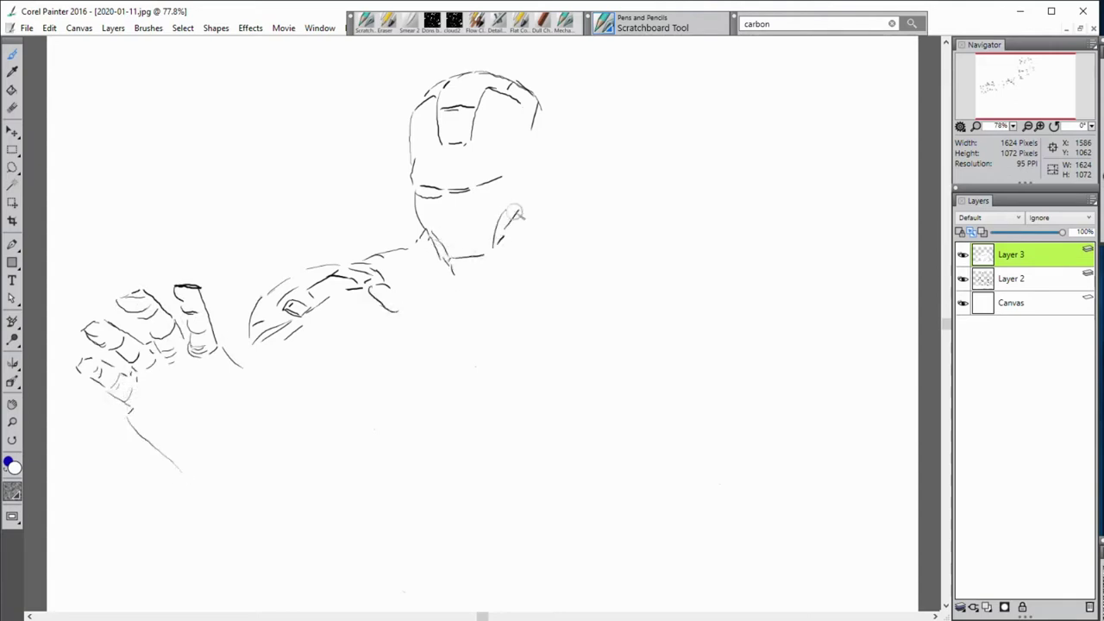
{"action": "mouse_move", "coordinate": [518, 108]}
{"action": "left_mouse_down"}
{"action": "mouse_move", "coordinate": [521, 183]}
{"action": "mouse_move", "coordinate": [552, 192]}
{"action": "mouse_move", "coordinate": [500, 259]}
{"action": "left_mouse_up"}
{"action": "left_click_drag", "start_coordinate": [535, 245], "coordinate": [522, 274]}
{"action": "left_click_drag", "start_coordinate": [453, 259], "coordinate": [517, 280]}
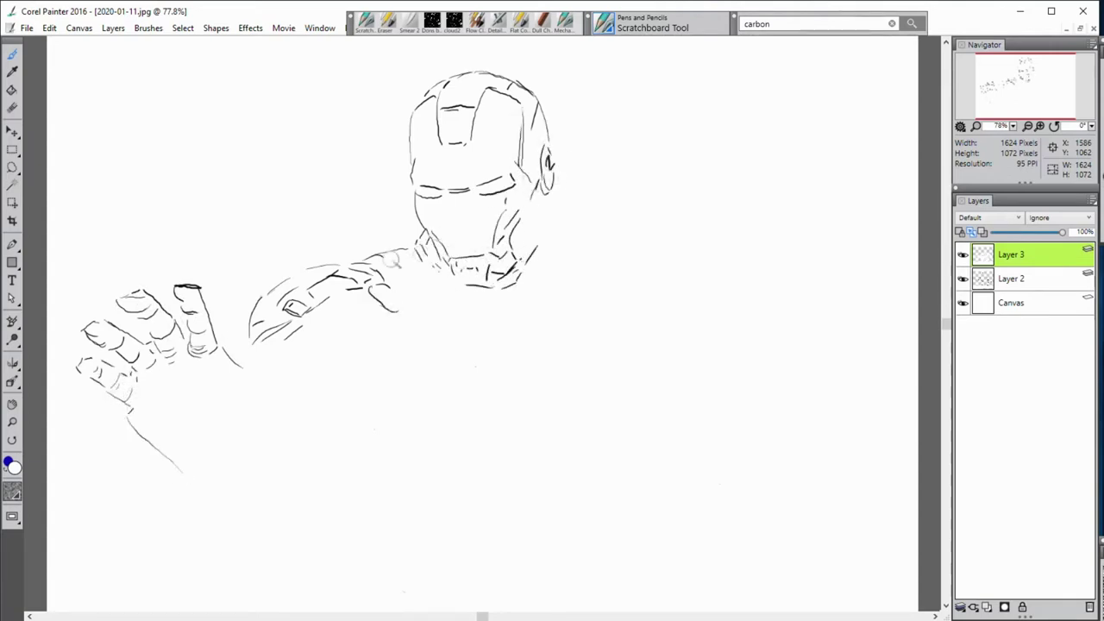
{"action": "left_click_drag", "start_coordinate": [384, 254], "coordinate": [401, 297]}
Step: Add palm, finger, shoulder and wrist lines
{"action": "left_click_drag", "start_coordinate": [186, 380], "coordinate": [219, 405]}
{"action": "mouse_move", "coordinate": [246, 375]}
{"action": "left_mouse_down"}
{"action": "mouse_move", "coordinate": [234, 414]}
{"action": "mouse_move", "coordinate": [280, 349]}
{"action": "mouse_move", "coordinate": [303, 413]}
{"action": "left_mouse_up"}
{"action": "left_click_drag", "start_coordinate": [297, 345], "coordinate": [332, 395]}
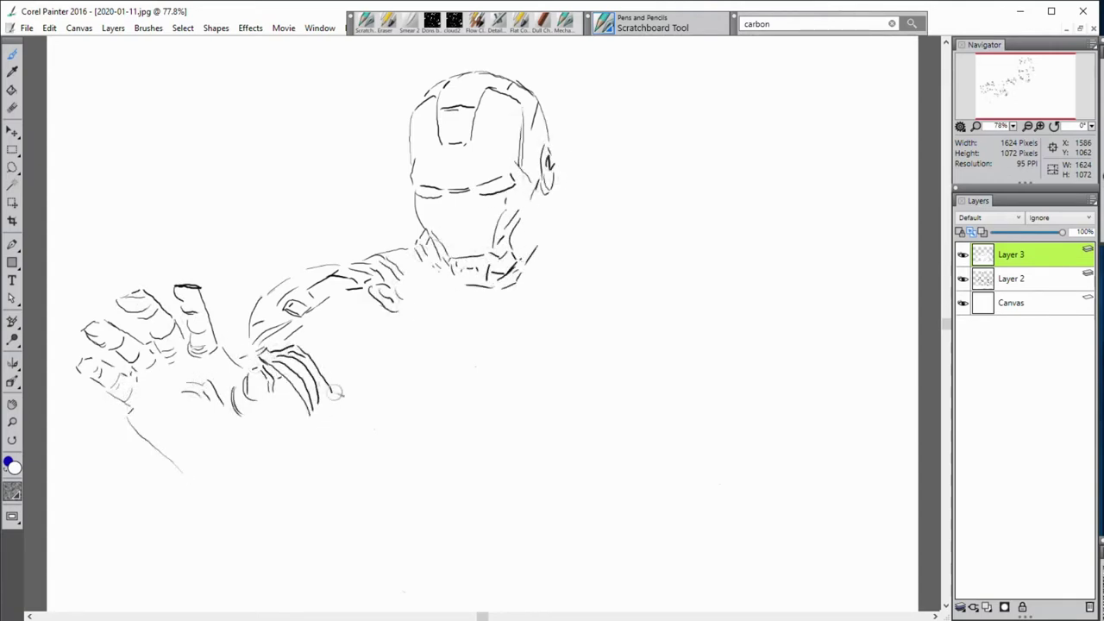
{"action": "left_click_drag", "start_coordinate": [541, 204], "coordinate": [544, 258]}
{"action": "left_click_drag", "start_coordinate": [571, 250], "coordinate": [610, 276]}
{"action": "left_click_drag", "start_coordinate": [521, 298], "coordinate": [588, 278]}
{"action": "left_click_drag", "start_coordinate": [289, 412], "coordinate": [271, 457]}
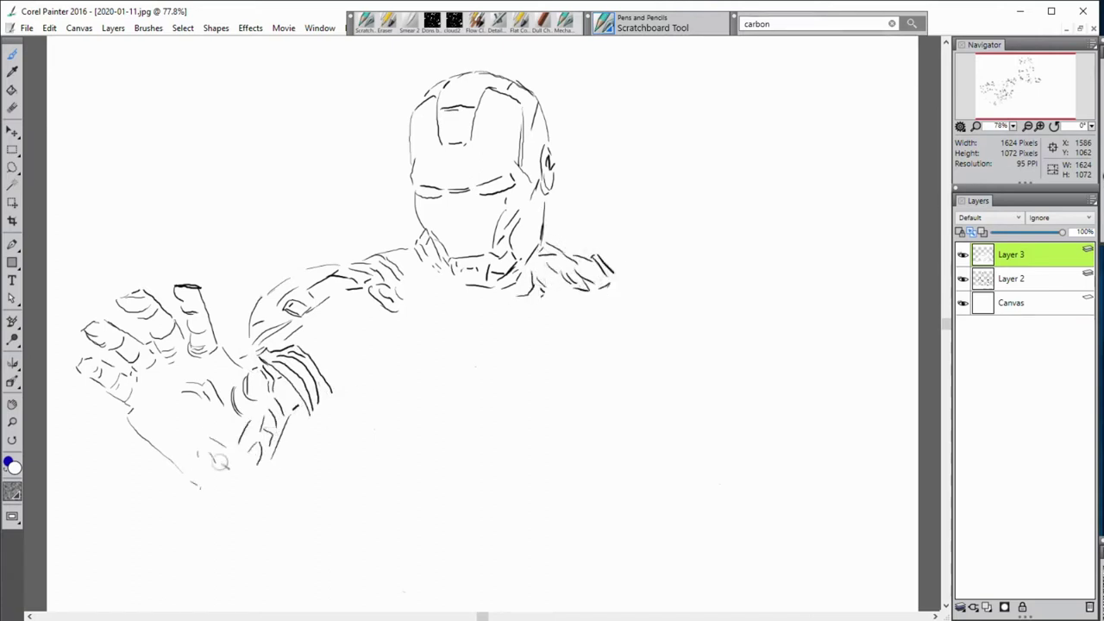
Step: Add hatching under the hand and along the forearm
{"action": "mouse_move", "coordinate": [197, 480]}
{"action": "left_mouse_down"}
{"action": "mouse_move", "coordinate": [278, 465]}
{"action": "mouse_move", "coordinate": [356, 396]}
{"action": "left_mouse_up"}
{"action": "left_click_drag", "start_coordinate": [373, 429], "coordinate": [345, 395]}
{"action": "left_click_drag", "start_coordinate": [371, 358], "coordinate": [333, 397]}
{"action": "mouse_move", "coordinate": [316, 309]}
{"action": "left_mouse_down"}
{"action": "mouse_move", "coordinate": [341, 366]}
{"action": "mouse_move", "coordinate": [439, 272]}
{"action": "left_mouse_up"}
Step: Draw the right shoulder plate with its circle
{"action": "left_click_drag", "start_coordinate": [630, 267], "coordinate": [671, 289]}
{"action": "left_click_drag", "start_coordinate": [651, 255], "coordinate": [730, 324]}
{"action": "left_click_drag", "start_coordinate": [612, 285], "coordinate": [655, 307]}
{"action": "left_click_drag", "start_coordinate": [472, 292], "coordinate": [500, 305]}
{"action": "left_click_drag", "start_coordinate": [514, 298], "coordinate": [552, 333]}
Step: Draw a second hand below the first
{"action": "mouse_move", "coordinate": [345, 431]}
{"action": "left_mouse_down"}
{"action": "mouse_move", "coordinate": [384, 461]}
{"action": "mouse_move", "coordinate": [376, 545]}
{"action": "left_mouse_up"}
{"action": "left_click_drag", "start_coordinate": [384, 405], "coordinate": [427, 401]}
{"action": "left_click_drag", "start_coordinate": [423, 423], "coordinate": [488, 450]}
{"action": "left_click_drag", "start_coordinate": [396, 466], "coordinate": [444, 482]}
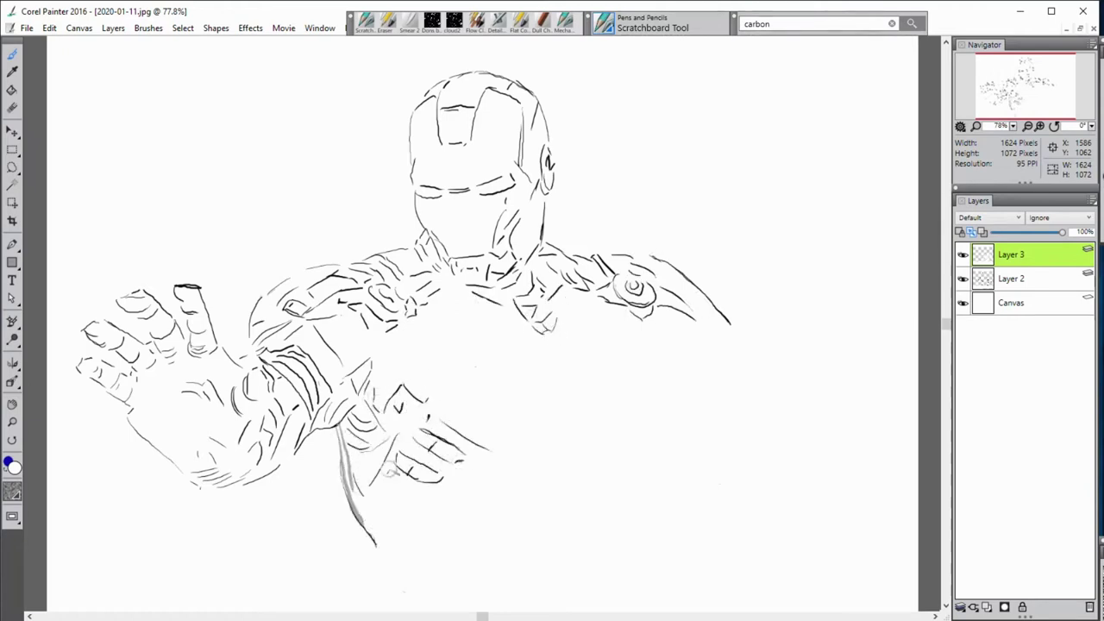
Step: Draw the triangle on the chest
{"action": "left_click_drag", "start_coordinate": [377, 545], "coordinate": [380, 604]}
{"action": "left_click_drag", "start_coordinate": [473, 459], "coordinate": [511, 498]}
{"action": "mouse_move", "coordinate": [500, 354]}
{"action": "left_mouse_down"}
{"action": "mouse_move", "coordinate": [600, 350]}
{"action": "mouse_move", "coordinate": [571, 417]}
{"action": "mouse_move", "coordinate": [596, 426]}
{"action": "left_mouse_up"}
{"action": "left_click_drag", "start_coordinate": [617, 519], "coordinate": [602, 602]}
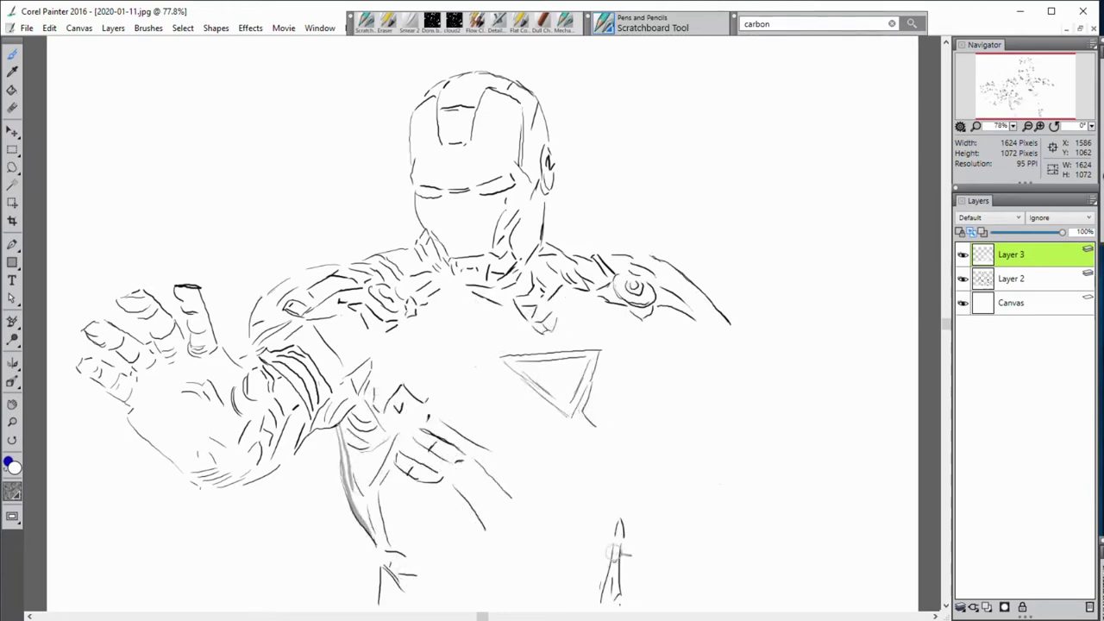
Step: Draw the right forearm and torso lines, with small circles near the right shoulder
{"action": "left_click_drag", "start_coordinate": [559, 476], "coordinate": [601, 472]}
{"action": "left_click_drag", "start_coordinate": [598, 504], "coordinate": [601, 583]}
{"action": "left_click_drag", "start_coordinate": [653, 450], "coordinate": [630, 535]}
{"action": "left_click_drag", "start_coordinate": [621, 345], "coordinate": [626, 388]}
{"action": "left_click_drag", "start_coordinate": [733, 347], "coordinate": [749, 378]}
{"action": "left_click_drag", "start_coordinate": [697, 319], "coordinate": [633, 343]}
{"action": "left_click_drag", "start_coordinate": [615, 398], "coordinate": [639, 424]}
Step: Add the torso and waist lines
{"action": "left_click_drag", "start_coordinate": [750, 373], "coordinate": [772, 421]}
{"action": "mouse_move", "coordinate": [534, 485]}
{"action": "left_mouse_down"}
{"action": "mouse_move", "coordinate": [491, 552]}
{"action": "mouse_move", "coordinate": [528, 600]}
{"action": "left_mouse_up"}
{"action": "left_click_drag", "start_coordinate": [587, 485], "coordinate": [594, 499]}
{"action": "left_click_drag", "start_coordinate": [509, 446], "coordinate": [552, 480]}
{"action": "left_click_drag", "start_coordinate": [516, 441], "coordinate": [453, 383]}
Step: Add the chest lines
{"action": "left_click_drag", "start_coordinate": [429, 314], "coordinate": [435, 355]}
{"action": "left_click_drag", "start_coordinate": [481, 299], "coordinate": [473, 345]}
{"action": "left_click_drag", "start_coordinate": [470, 353], "coordinate": [536, 449]}
Step: Outline the right hand and fingers, add a diagonal below the arm, and move Layer 3 below Layer 2
{"action": "left_click_drag", "start_coordinate": [776, 432], "coordinate": [738, 486]}
{"action": "mouse_move", "coordinate": [765, 403]}
{"action": "left_mouse_down"}
{"action": "mouse_move", "coordinate": [825, 452]}
{"action": "mouse_move", "coordinate": [755, 502]}
{"action": "left_mouse_up"}
{"action": "left_click_drag", "start_coordinate": [778, 442], "coordinate": [787, 466]}
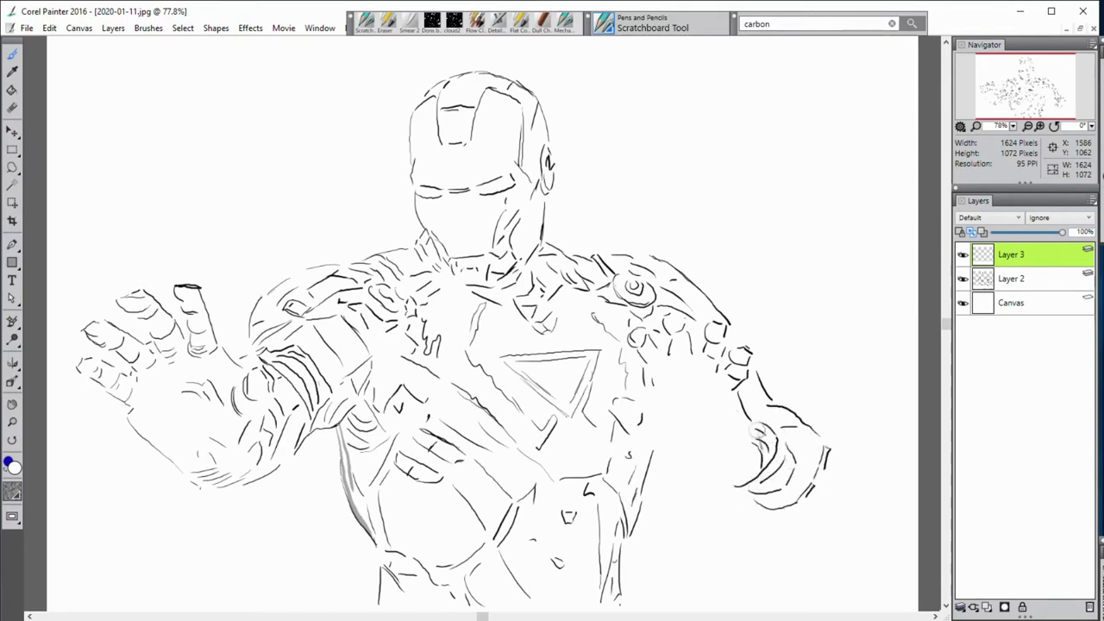
{"action": "left_click_drag", "start_coordinate": [642, 442], "coordinate": [720, 485]}
{"action": "key", "text": "ctrl+bracketleft"}
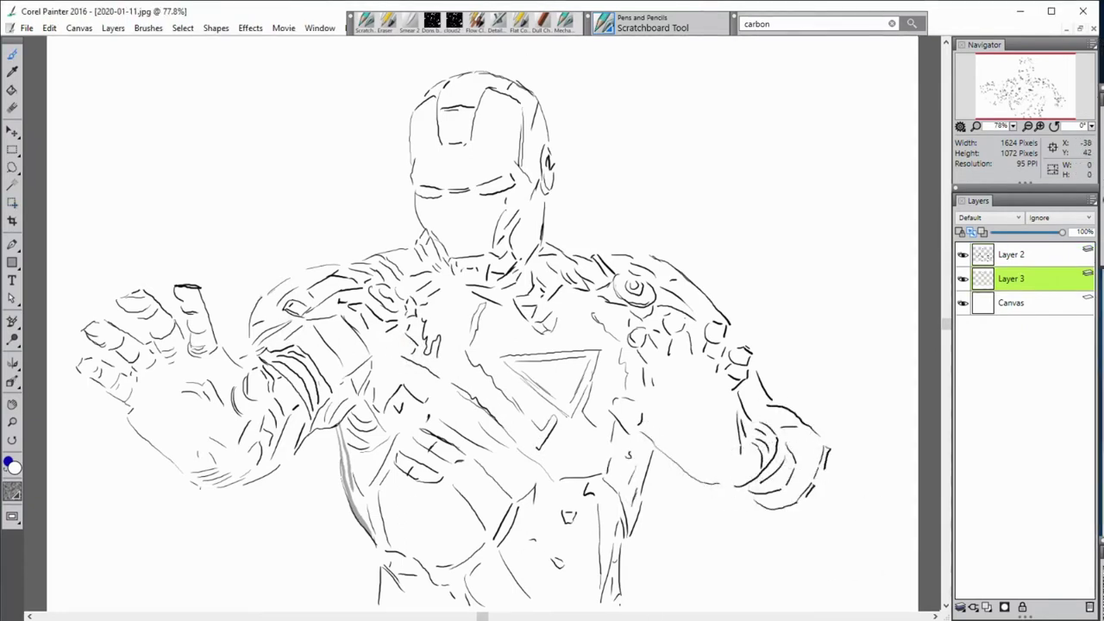
Step: Hide the brush selector bar and shade the left forearm and adjacent chest grey
{"action": "key", "text": "ctrl+b"}
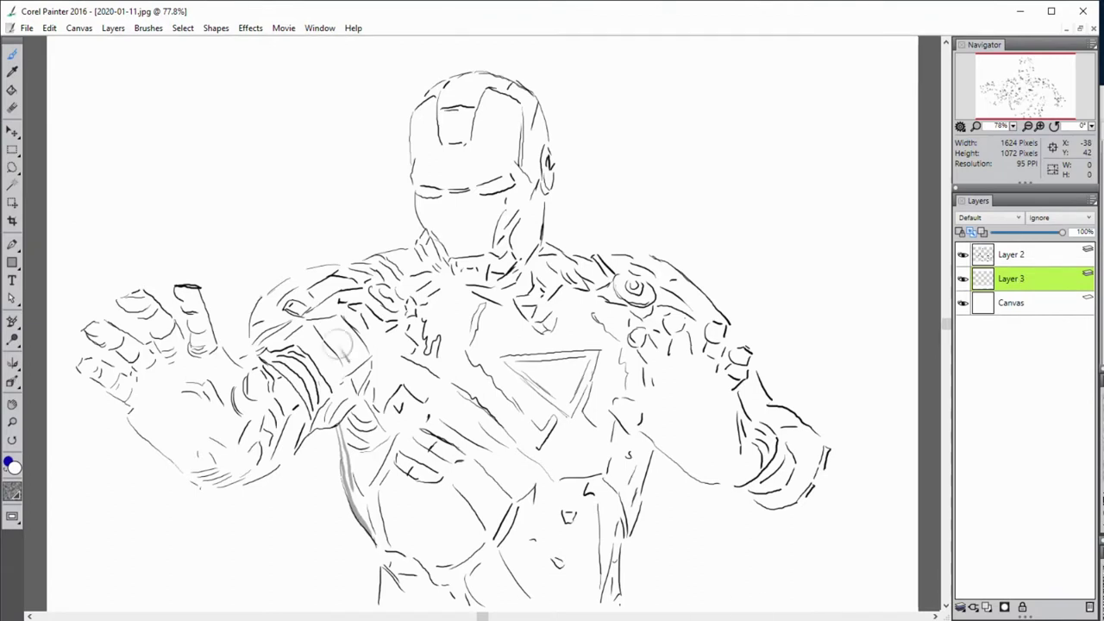
{"action": "mouse_move", "coordinate": [333, 332]}
{"action": "left_mouse_down"}
{"action": "mouse_move", "coordinate": [319, 349]}
{"action": "mouse_move", "coordinate": [315, 319]}
{"action": "mouse_move", "coordinate": [301, 380]}
{"action": "mouse_move", "coordinate": [278, 324]}
{"action": "mouse_move", "coordinate": [276, 362]}
{"action": "mouse_move", "coordinate": [332, 410]}
{"action": "mouse_move", "coordinate": [322, 413]}
{"action": "mouse_move", "coordinate": [353, 354]}
{"action": "left_mouse_up"}
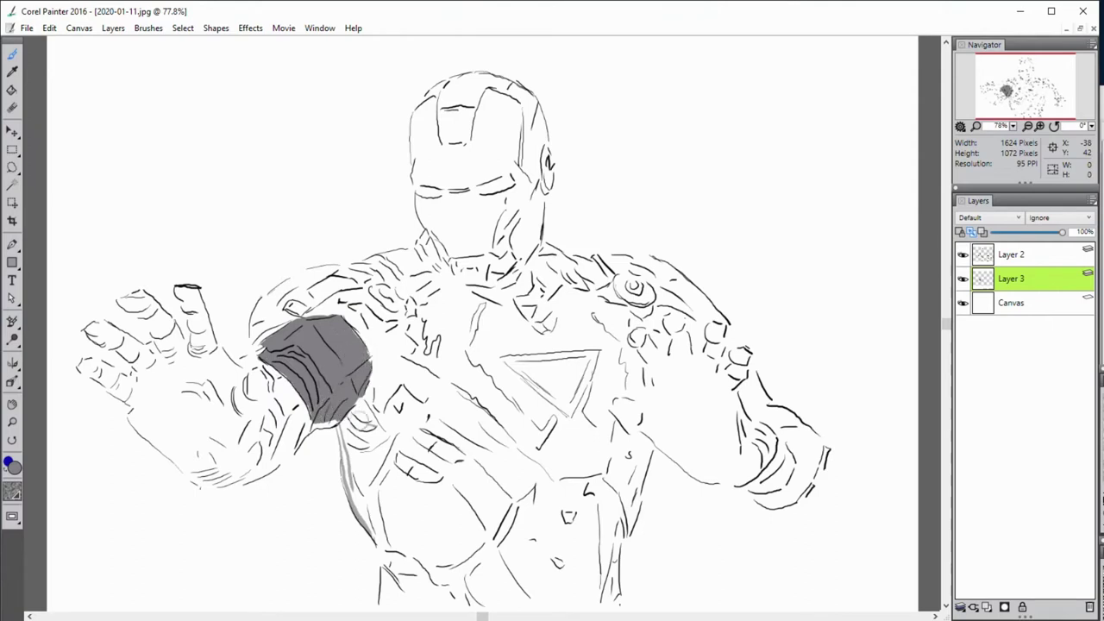
{"action": "left_click_drag", "start_coordinate": [364, 421], "coordinate": [374, 440]}
{"action": "mouse_move", "coordinate": [412, 331]}
{"action": "left_mouse_down"}
{"action": "mouse_move", "coordinate": [418, 362]}
{"action": "mouse_move", "coordinate": [440, 336]}
{"action": "mouse_move", "coordinate": [427, 388]}
{"action": "mouse_move", "coordinate": [392, 372]}
{"action": "mouse_move", "coordinate": [414, 412]}
{"action": "mouse_move", "coordinate": [384, 380]}
{"action": "mouse_move", "coordinate": [401, 337]}
{"action": "left_mouse_up"}
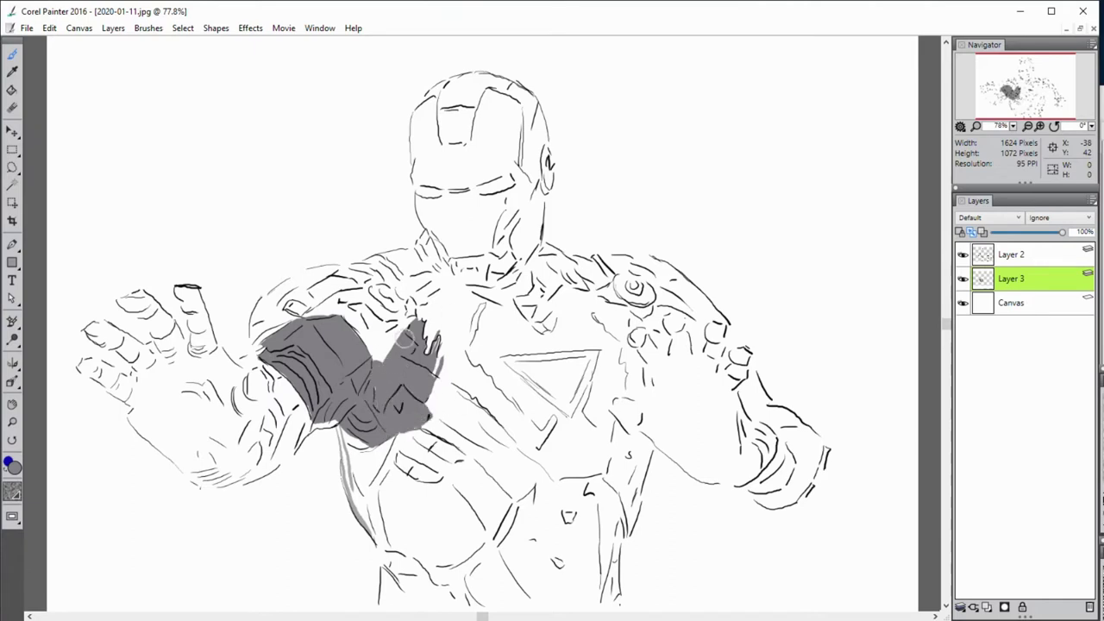
{"action": "mouse_move", "coordinate": [354, 306]}
{"action": "left_mouse_down"}
{"action": "mouse_move", "coordinate": [419, 326]}
{"action": "mouse_move", "coordinate": [480, 306]}
{"action": "mouse_move", "coordinate": [483, 379]}
{"action": "mouse_move", "coordinate": [544, 436]}
{"action": "mouse_move", "coordinate": [602, 349]}
{"action": "mouse_move", "coordinate": [505, 353]}
{"action": "mouse_move", "coordinate": [595, 355]}
{"action": "left_mouse_up"}
{"action": "left_click_drag", "start_coordinate": [505, 356], "coordinate": [557, 405]}
Step: Shade below the grey patch and the left torso, adding palm hatching and a chest-centre mark
{"action": "mouse_move", "coordinate": [421, 434]}
{"action": "left_mouse_down"}
{"action": "mouse_move", "coordinate": [511, 500]}
{"action": "mouse_move", "coordinate": [457, 473]}
{"action": "left_mouse_up"}
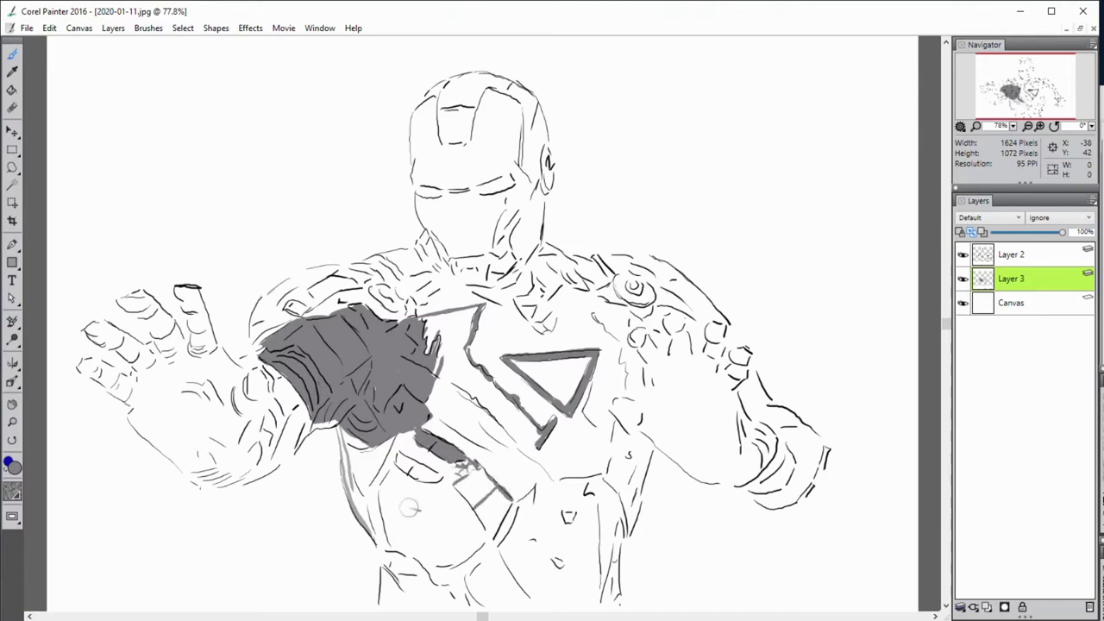
{"action": "mouse_move", "coordinate": [395, 454]}
{"action": "left_mouse_down"}
{"action": "mouse_move", "coordinate": [456, 473]}
{"action": "mouse_move", "coordinate": [429, 473]}
{"action": "left_mouse_up"}
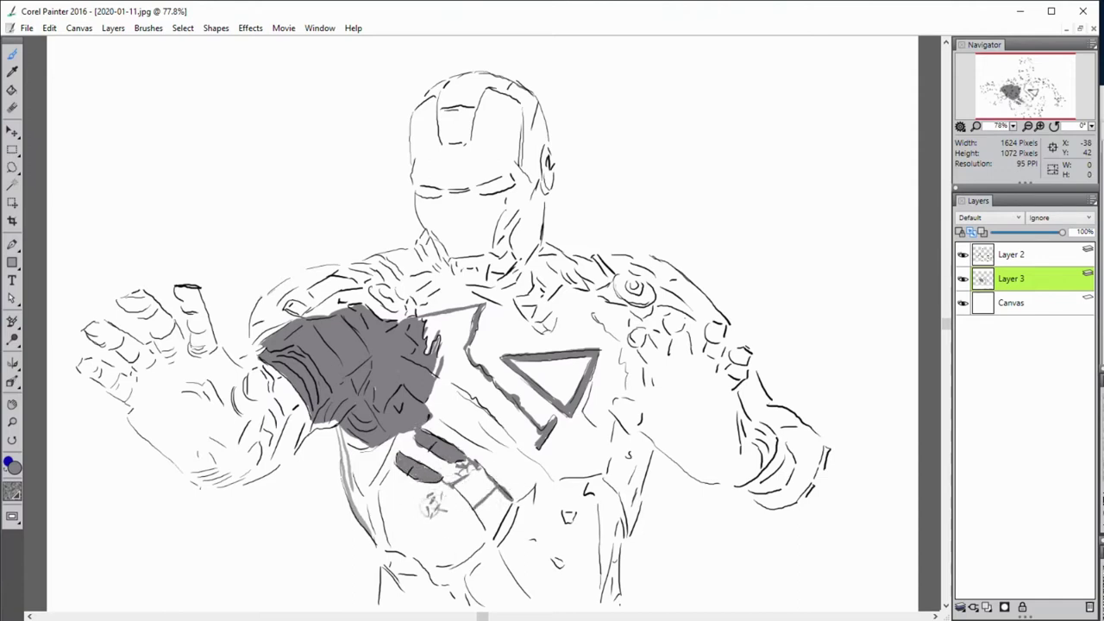
{"action": "mouse_move", "coordinate": [369, 514]}
{"action": "left_mouse_down"}
{"action": "mouse_move", "coordinate": [386, 466]}
{"action": "mouse_move", "coordinate": [362, 448]}
{"action": "left_mouse_up"}
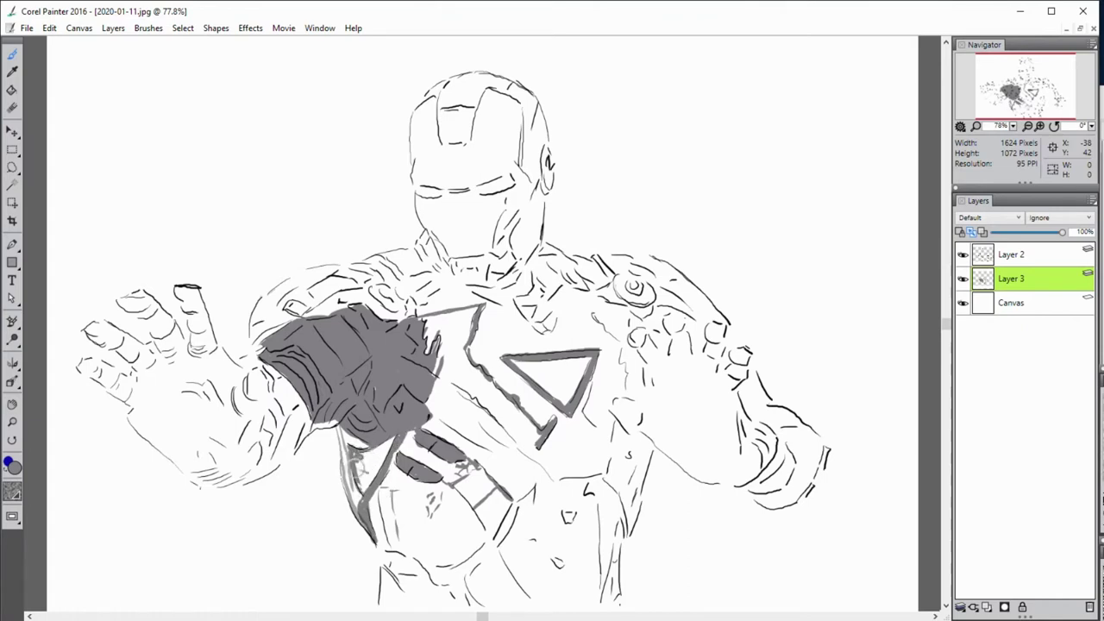
{"action": "left_click_drag", "start_coordinate": [216, 487], "coordinate": [249, 464]}
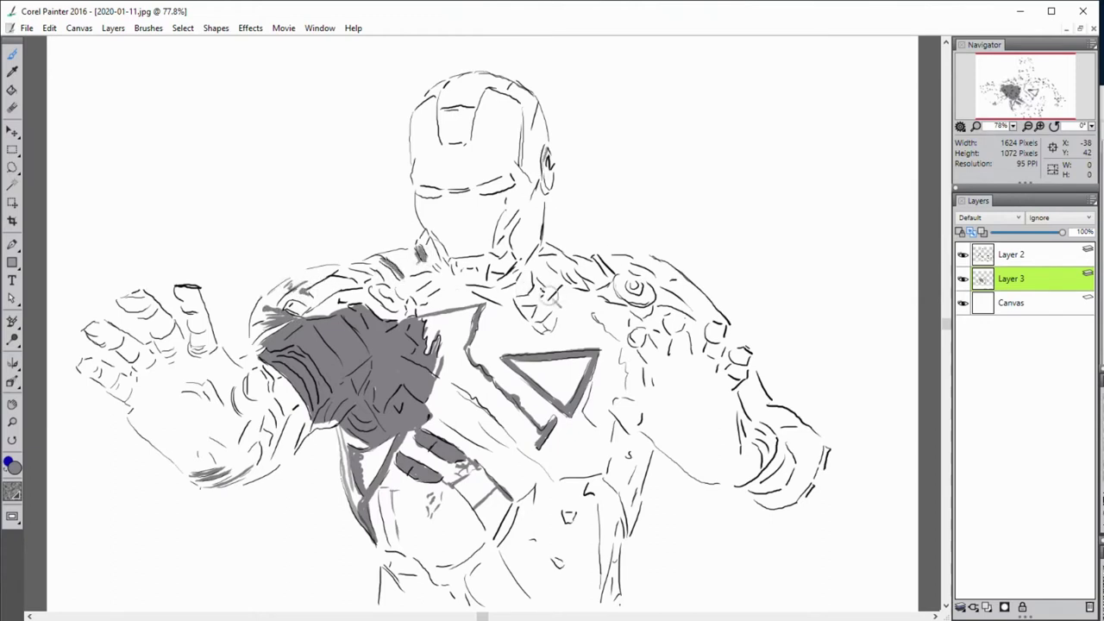
{"action": "mouse_move", "coordinate": [528, 303]}
{"action": "left_mouse_down"}
{"action": "mouse_move", "coordinate": [520, 313]}
{"action": "mouse_move", "coordinate": [576, 278]}
{"action": "left_mouse_up"}
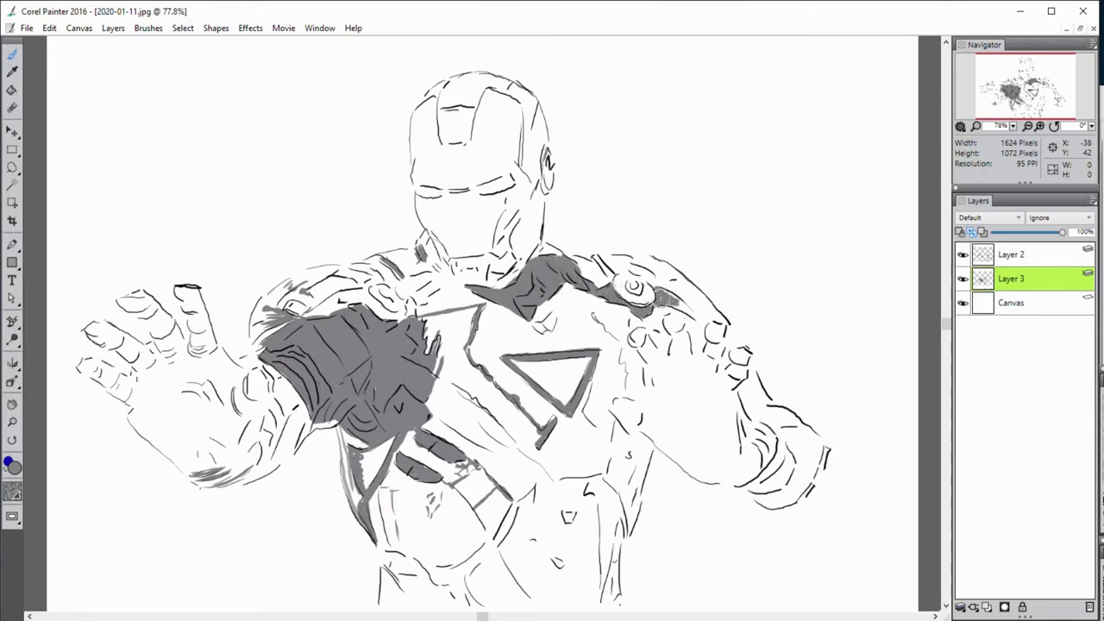
Step: Shade the right shoulder, right forearm and lower right torso grey
{"action": "left_click_drag", "start_coordinate": [668, 298], "coordinate": [707, 326]}
{"action": "mouse_move", "coordinate": [753, 363]}
{"action": "left_mouse_down"}
{"action": "mouse_move", "coordinate": [747, 393]}
{"action": "mouse_move", "coordinate": [768, 410]}
{"action": "left_mouse_up"}
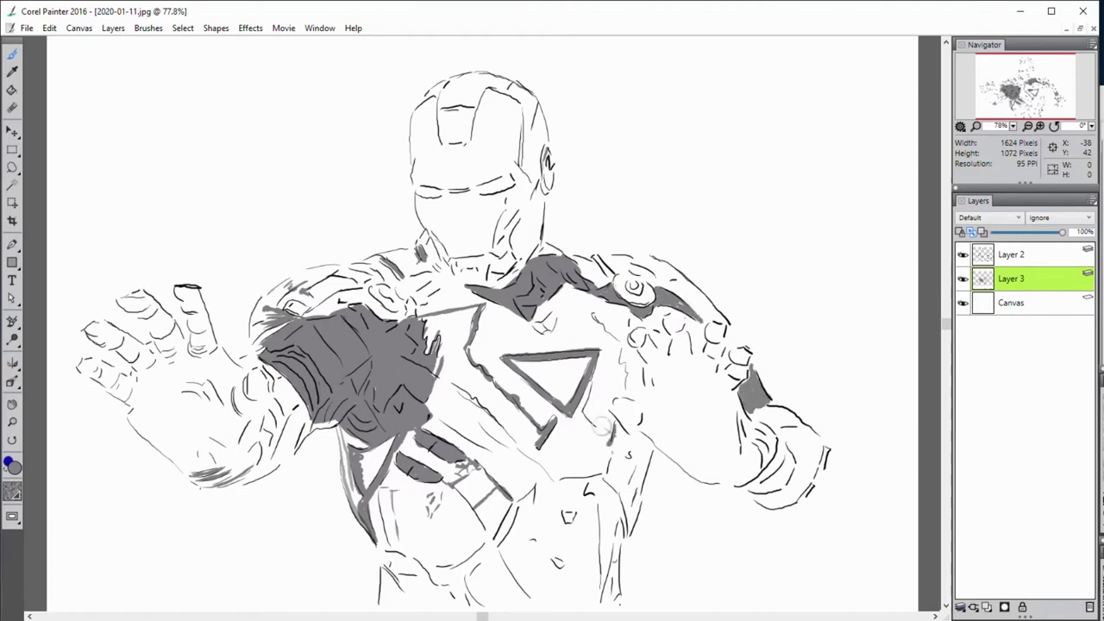
{"action": "left_click_drag", "start_coordinate": [601, 425], "coordinate": [599, 430]}
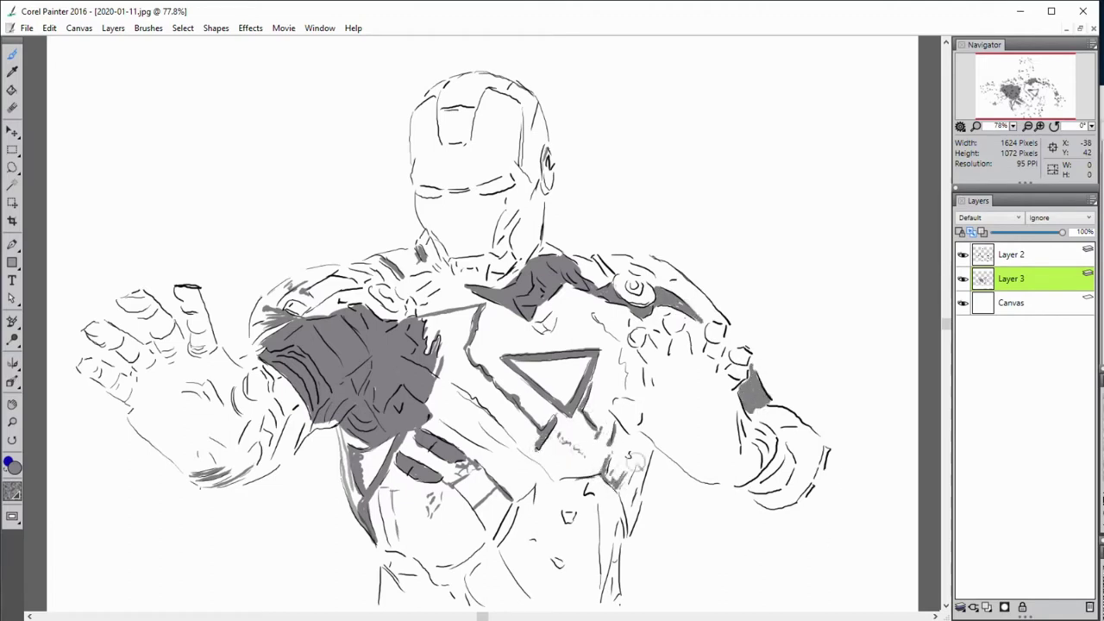
{"action": "mouse_move", "coordinate": [630, 510]}
{"action": "left_mouse_down"}
{"action": "mouse_move", "coordinate": [604, 483]}
{"action": "mouse_move", "coordinate": [608, 586]}
{"action": "left_mouse_up"}
{"action": "left_click_drag", "start_coordinate": [614, 534], "coordinate": [621, 600]}
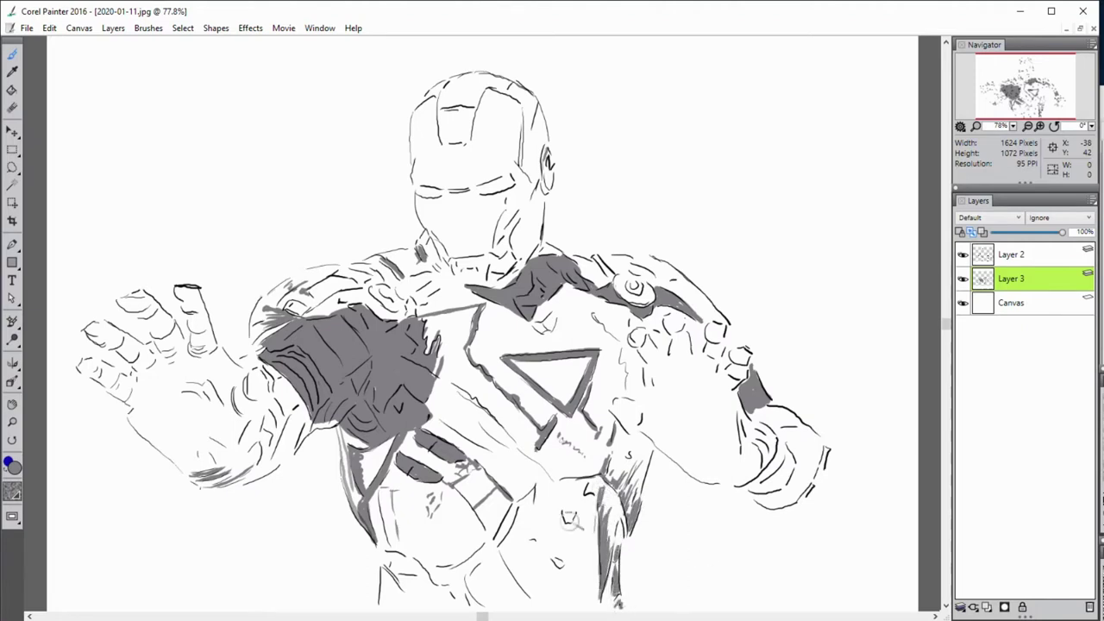
{"action": "left_click_drag", "start_coordinate": [555, 487], "coordinate": [535, 519]}
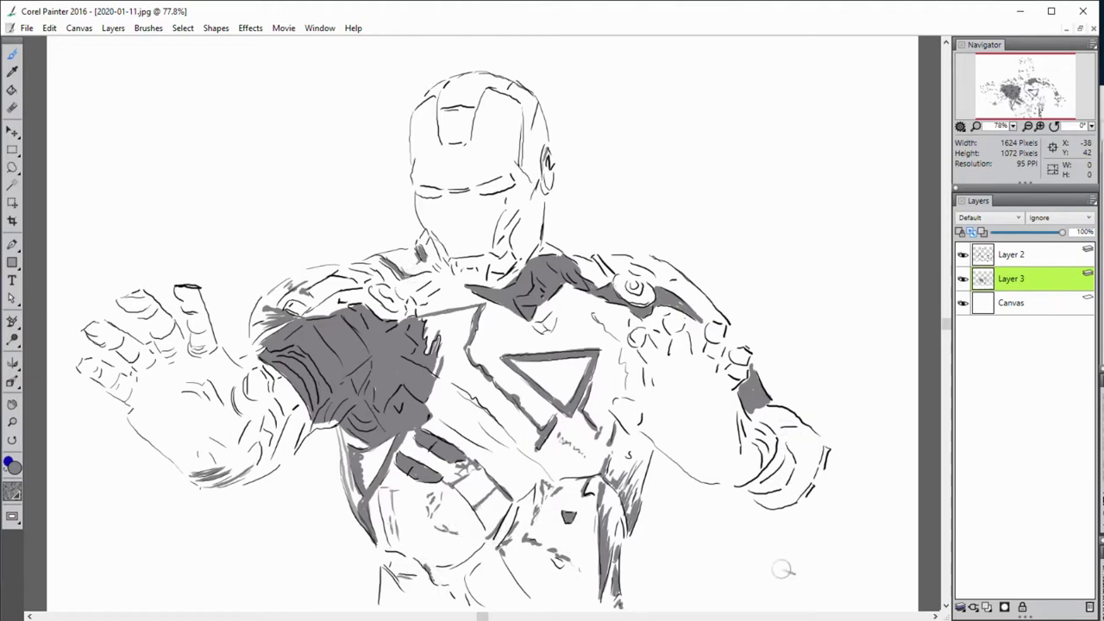
{"action": "left_click", "coordinate": [1011, 303]}
Step: On new Layer 4, paint the lower-left torso, left shoulder and upper chest red
{"action": "key", "text": "ctrl+shift+n"}
{"action": "mouse_move", "coordinate": [380, 487]}
{"action": "left_mouse_down"}
{"action": "mouse_move", "coordinate": [383, 509]}
{"action": "mouse_move", "coordinate": [363, 466]}
{"action": "mouse_move", "coordinate": [387, 532]}
{"action": "mouse_move", "coordinate": [388, 587]}
{"action": "mouse_move", "coordinate": [405, 604]}
{"action": "mouse_move", "coordinate": [444, 578]}
{"action": "mouse_move", "coordinate": [475, 530]}
{"action": "mouse_move", "coordinate": [418, 534]}
{"action": "mouse_move", "coordinate": [483, 466]}
{"action": "mouse_move", "coordinate": [435, 384]}
{"action": "mouse_move", "coordinate": [440, 366]}
{"action": "mouse_move", "coordinate": [528, 447]}
{"action": "left_mouse_up"}
{"action": "left_click", "coordinate": [1011, 278]}
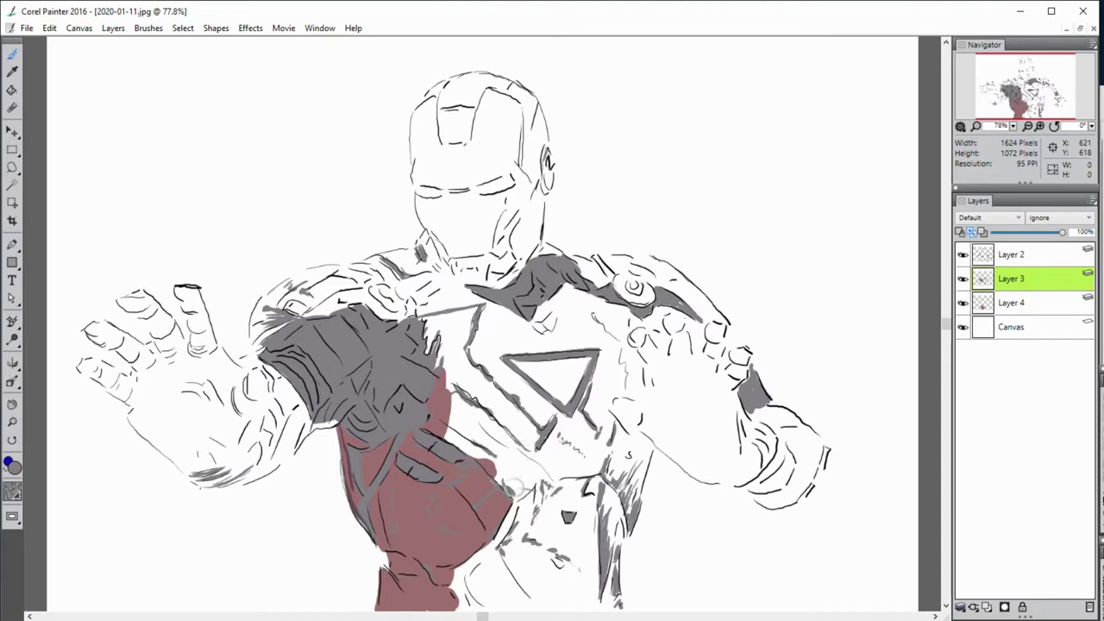
{"action": "left_click", "coordinate": [1011, 303]}
{"action": "mouse_move", "coordinate": [440, 505]}
{"action": "left_mouse_down"}
{"action": "mouse_move", "coordinate": [465, 301]}
{"action": "mouse_move", "coordinate": [272, 319]}
{"action": "mouse_move", "coordinate": [349, 269]}
{"action": "left_mouse_up"}
Step: Paint the left forearm, elbow and raised hand's fingers red
{"action": "left_click_drag", "start_coordinate": [298, 423], "coordinate": [205, 476]}
{"action": "left_click_drag", "start_coordinate": [276, 470], "coordinate": [338, 414]}
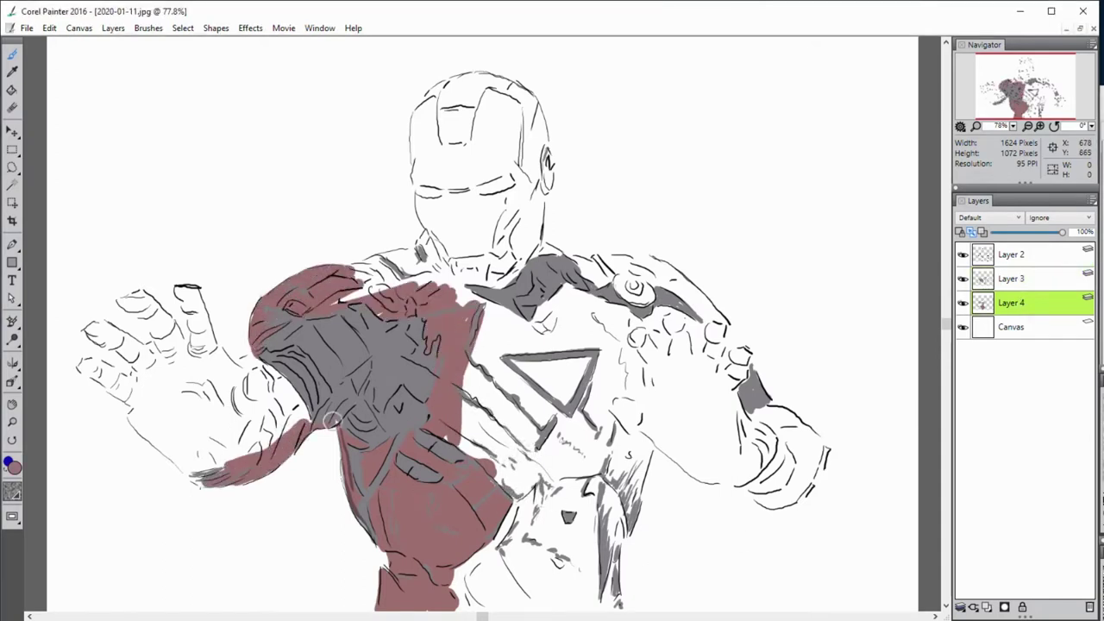
{"action": "left_click_drag", "start_coordinate": [231, 444], "coordinate": [293, 357]}
{"action": "left_click_drag", "start_coordinate": [200, 461], "coordinate": [280, 371]}
{"action": "mouse_move", "coordinate": [86, 367]}
{"action": "left_mouse_down"}
{"action": "mouse_move", "coordinate": [116, 388]}
{"action": "mouse_move", "coordinate": [138, 371]}
{"action": "left_mouse_up"}
{"action": "left_click_drag", "start_coordinate": [86, 326], "coordinate": [160, 371]}
Step: Paint the upper fingers, knuckles, palm, right forearm and chest red
{"action": "left_click_drag", "start_coordinate": [119, 294], "coordinate": [183, 354]}
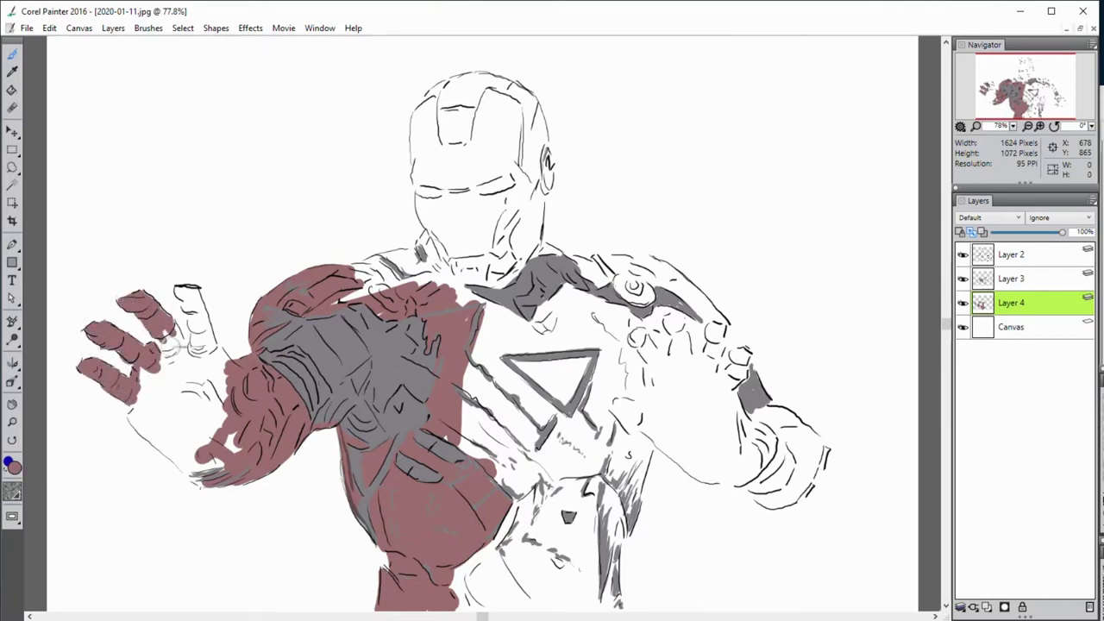
{"action": "mouse_move", "coordinate": [155, 312]}
{"action": "left_mouse_down"}
{"action": "mouse_move", "coordinate": [197, 293]}
{"action": "mouse_move", "coordinate": [207, 354]}
{"action": "mouse_move", "coordinate": [198, 405]}
{"action": "left_mouse_up"}
{"action": "mouse_move", "coordinate": [220, 340]}
{"action": "left_mouse_down"}
{"action": "mouse_move", "coordinate": [194, 423]}
{"action": "mouse_move", "coordinate": [216, 384]}
{"action": "left_mouse_up"}
{"action": "mouse_move", "coordinate": [207, 435]}
{"action": "left_mouse_down"}
{"action": "mouse_move", "coordinate": [129, 407]}
{"action": "mouse_move", "coordinate": [194, 483]}
{"action": "mouse_move", "coordinate": [186, 405]}
{"action": "mouse_move", "coordinate": [292, 371]}
{"action": "left_mouse_up"}
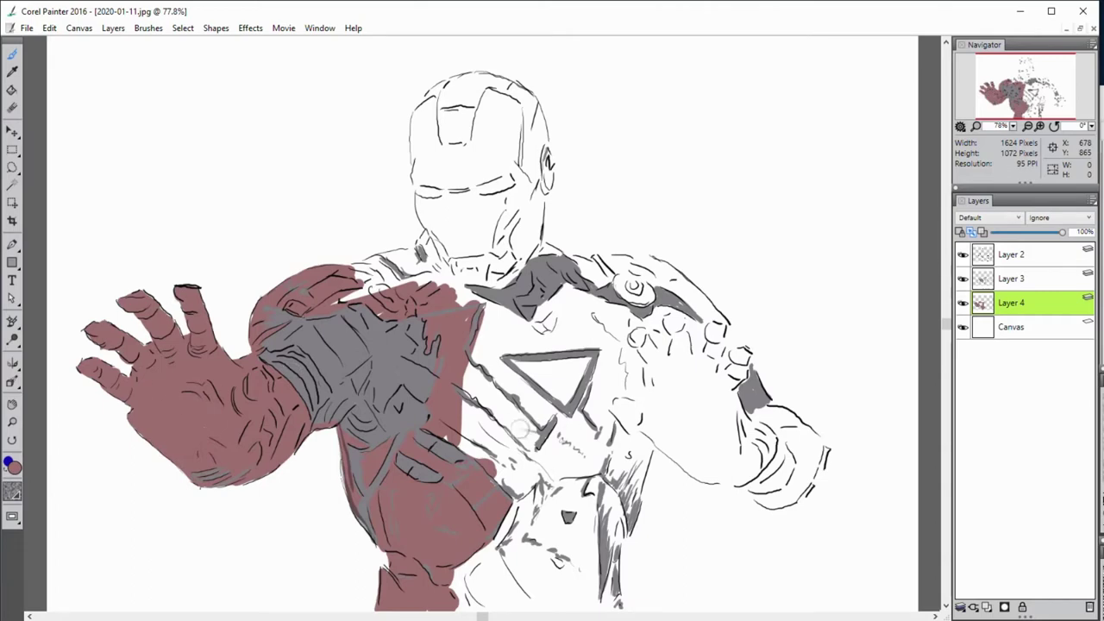
{"action": "mouse_move", "coordinate": [519, 430]}
{"action": "left_mouse_down"}
{"action": "mouse_move", "coordinate": [608, 358]}
{"action": "mouse_move", "coordinate": [496, 483]}
{"action": "mouse_move", "coordinate": [444, 345]}
{"action": "mouse_move", "coordinate": [372, 250]}
{"action": "mouse_move", "coordinate": [427, 237]}
{"action": "mouse_move", "coordinate": [465, 298]}
{"action": "mouse_move", "coordinate": [393, 276]}
{"action": "left_mouse_up"}
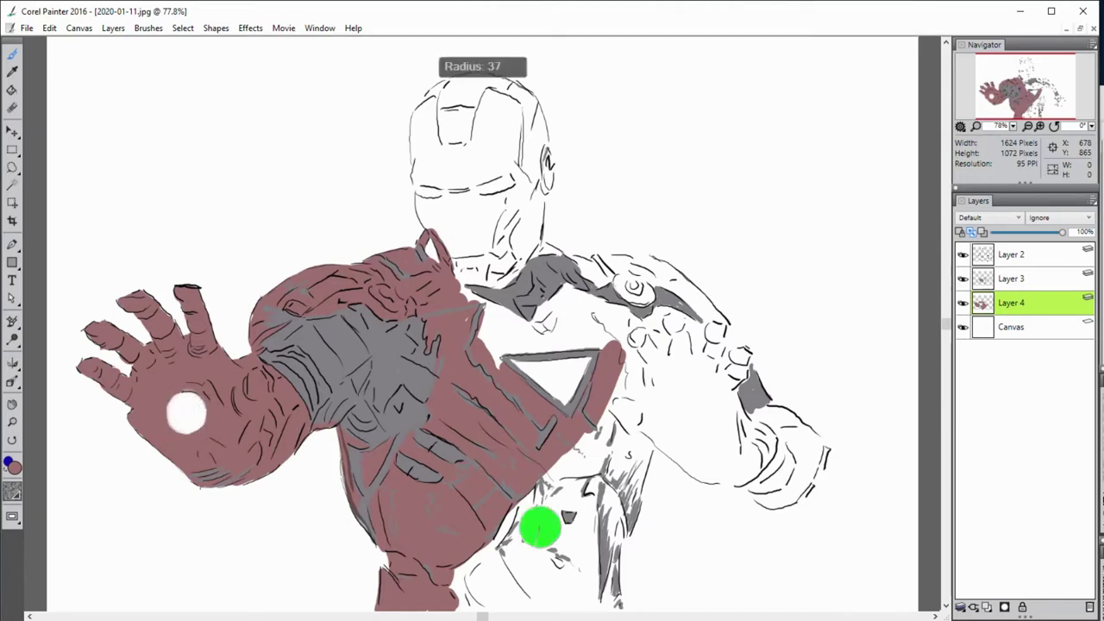
Step: With a larger Radius 37 brush, paint the lower torso, right gauntlet and helmet red
{"action": "left_click_drag", "start_coordinate": [561, 517], "coordinate": [458, 603]}
{"action": "left_click_drag", "start_coordinate": [518, 569], "coordinate": [608, 596]}
{"action": "mouse_move", "coordinate": [604, 535]}
{"action": "left_mouse_down"}
{"action": "mouse_move", "coordinate": [634, 506]}
{"action": "mouse_move", "coordinate": [517, 523]}
{"action": "mouse_move", "coordinate": [638, 431]}
{"action": "mouse_move", "coordinate": [642, 362]}
{"action": "mouse_move", "coordinate": [691, 397]}
{"action": "mouse_move", "coordinate": [694, 423]}
{"action": "mouse_move", "coordinate": [664, 345]}
{"action": "mouse_move", "coordinate": [518, 337]}
{"action": "mouse_move", "coordinate": [562, 319]}
{"action": "mouse_move", "coordinate": [599, 259]}
{"action": "mouse_move", "coordinate": [643, 258]}
{"action": "mouse_move", "coordinate": [716, 306]}
{"action": "mouse_move", "coordinate": [724, 358]}
{"action": "mouse_move", "coordinate": [738, 354]}
{"action": "mouse_move", "coordinate": [759, 392]}
{"action": "left_mouse_up"}
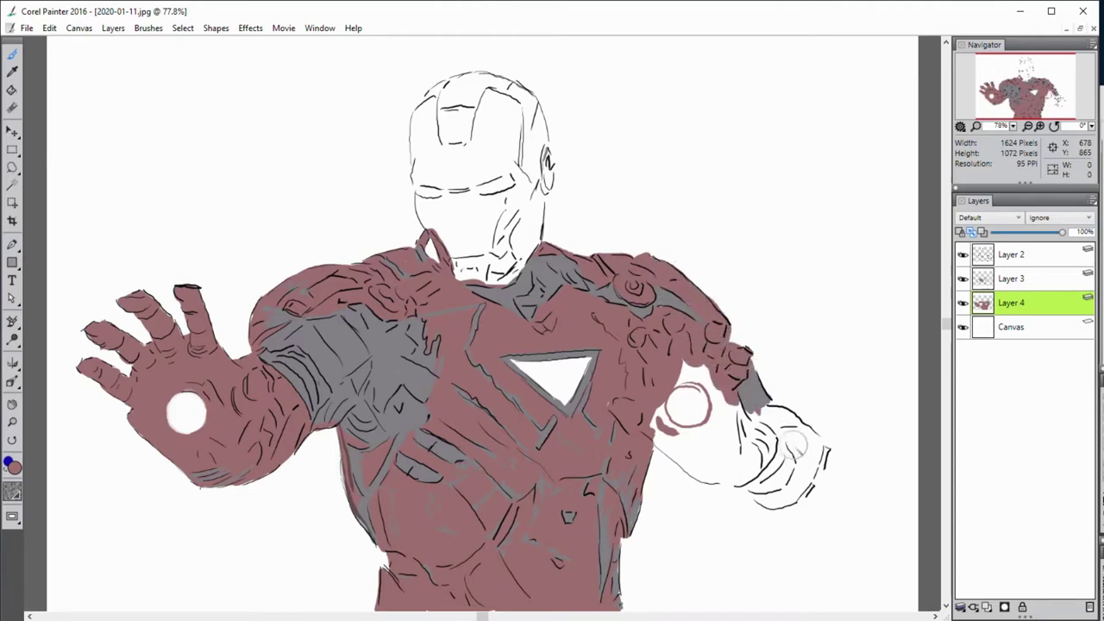
{"action": "mouse_move", "coordinate": [795, 445]}
{"action": "left_mouse_down"}
{"action": "mouse_move", "coordinate": [823, 449]}
{"action": "mouse_move", "coordinate": [790, 488]}
{"action": "mouse_move", "coordinate": [807, 487]}
{"action": "mouse_move", "coordinate": [775, 503]}
{"action": "mouse_move", "coordinate": [729, 427]}
{"action": "mouse_move", "coordinate": [660, 414]}
{"action": "mouse_move", "coordinate": [699, 466]}
{"action": "mouse_move", "coordinate": [722, 346]}
{"action": "mouse_move", "coordinate": [714, 397]}
{"action": "left_mouse_up"}
{"action": "mouse_move", "coordinate": [448, 134]}
{"action": "left_mouse_down"}
{"action": "mouse_move", "coordinate": [442, 87]}
{"action": "mouse_move", "coordinate": [496, 80]}
{"action": "mouse_move", "coordinate": [443, 104]}
{"action": "mouse_move", "coordinate": [461, 110]}
{"action": "mouse_move", "coordinate": [530, 94]}
{"action": "mouse_move", "coordinate": [543, 129]}
{"action": "mouse_move", "coordinate": [528, 168]}
{"action": "mouse_move", "coordinate": [535, 135]}
{"action": "mouse_move", "coordinate": [545, 185]}
{"action": "mouse_move", "coordinate": [506, 280]}
{"action": "left_mouse_up"}
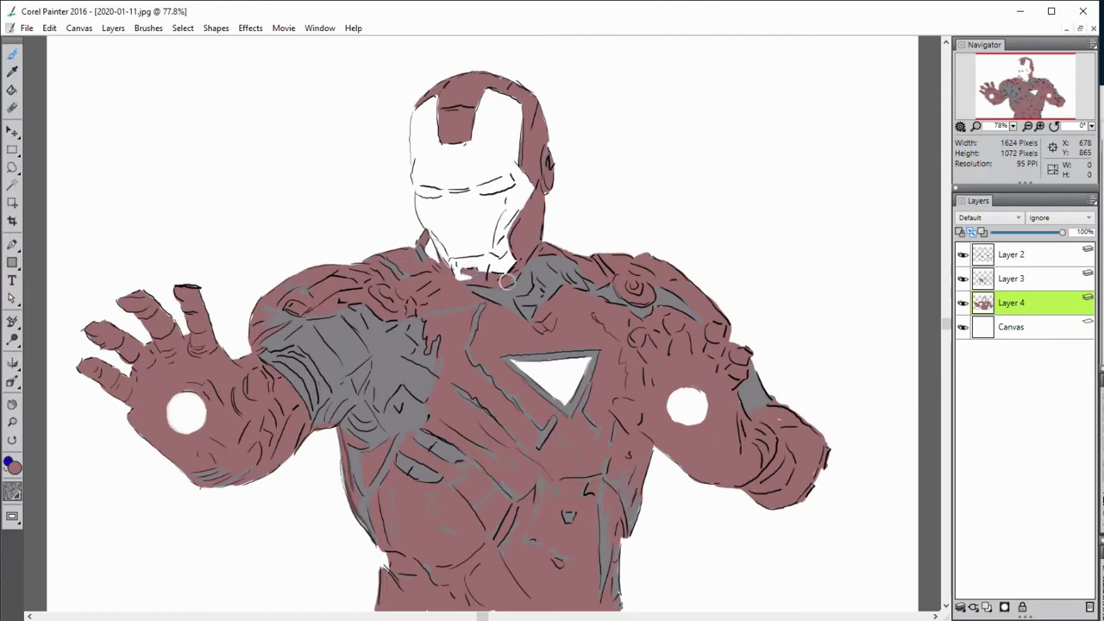
Step: On new Layer 5, paint the faceplate and chin beige, leaving the eye slits white
{"action": "key", "text": "ctrl+shift+n"}
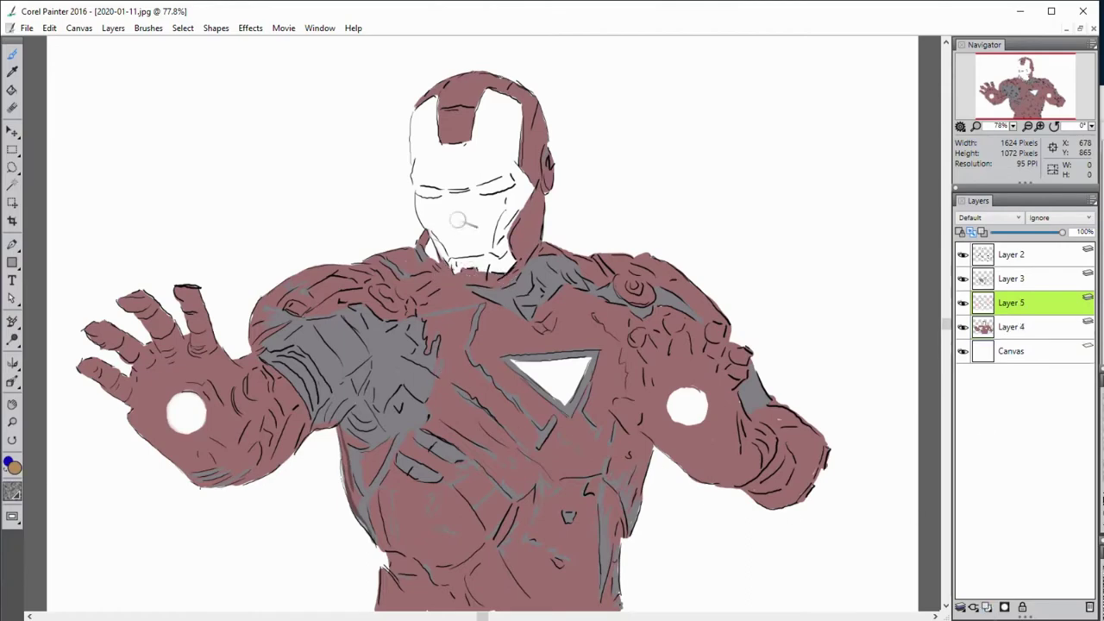
{"action": "mouse_move", "coordinate": [422, 114]}
{"action": "left_mouse_down"}
{"action": "mouse_move", "coordinate": [424, 168]}
{"action": "mouse_move", "coordinate": [437, 156]}
{"action": "left_mouse_up"}
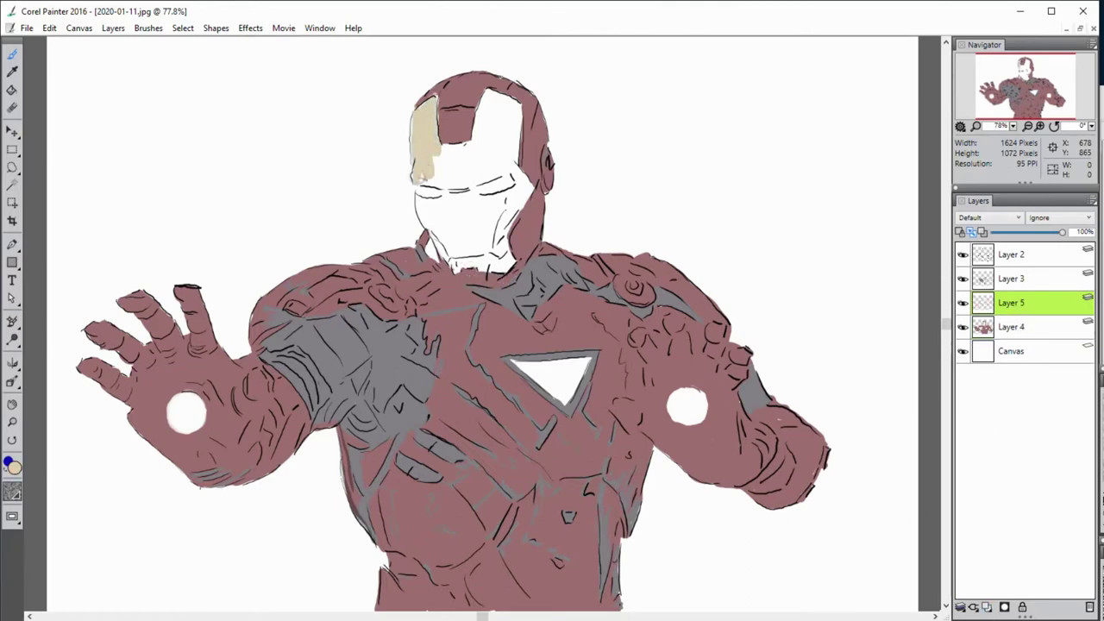
{"action": "left_click_drag", "start_coordinate": [438, 196], "coordinate": [466, 143]}
{"action": "left_click_drag", "start_coordinate": [470, 95], "coordinate": [513, 164]}
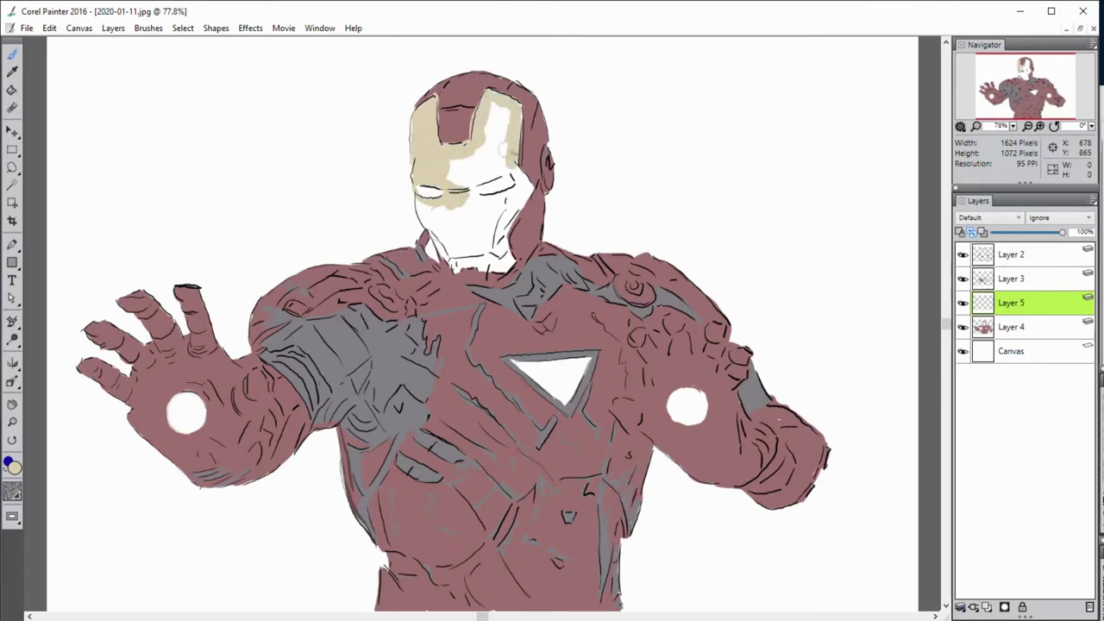
{"action": "mouse_move", "coordinate": [496, 107]}
{"action": "left_mouse_down"}
{"action": "mouse_move", "coordinate": [457, 203]}
{"action": "mouse_move", "coordinate": [526, 169]}
{"action": "mouse_move", "coordinate": [483, 242]}
{"action": "mouse_move", "coordinate": [509, 269]}
{"action": "left_mouse_up"}
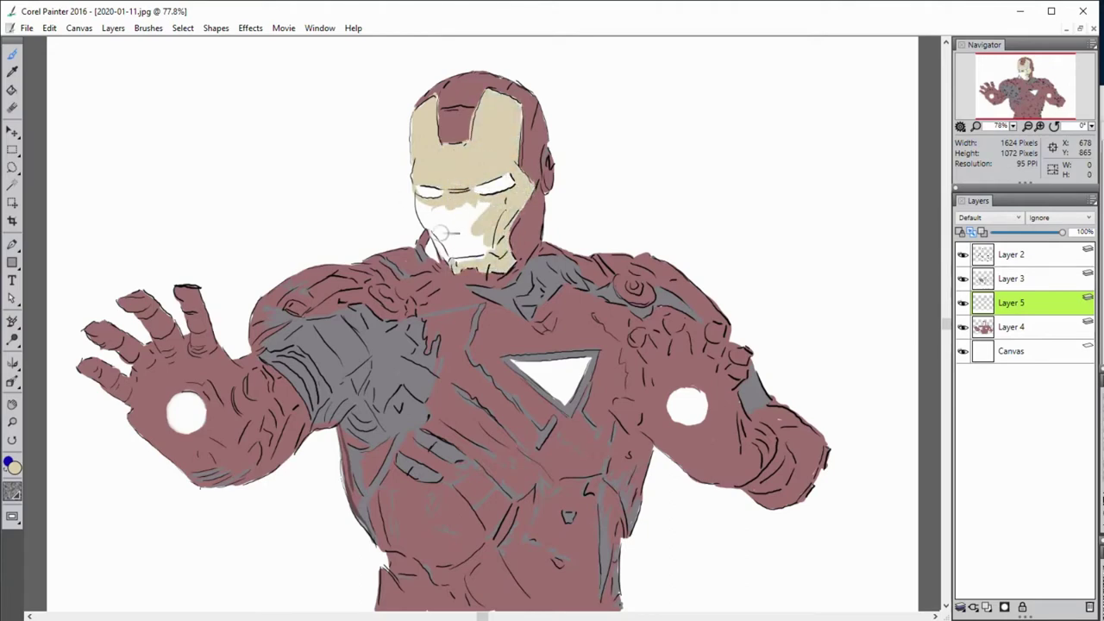
{"action": "mouse_move", "coordinate": [443, 231]}
{"action": "left_mouse_down"}
{"action": "mouse_move", "coordinate": [427, 207]}
{"action": "mouse_move", "coordinate": [491, 259]}
{"action": "mouse_move", "coordinate": [427, 207]}
{"action": "left_mouse_up"}
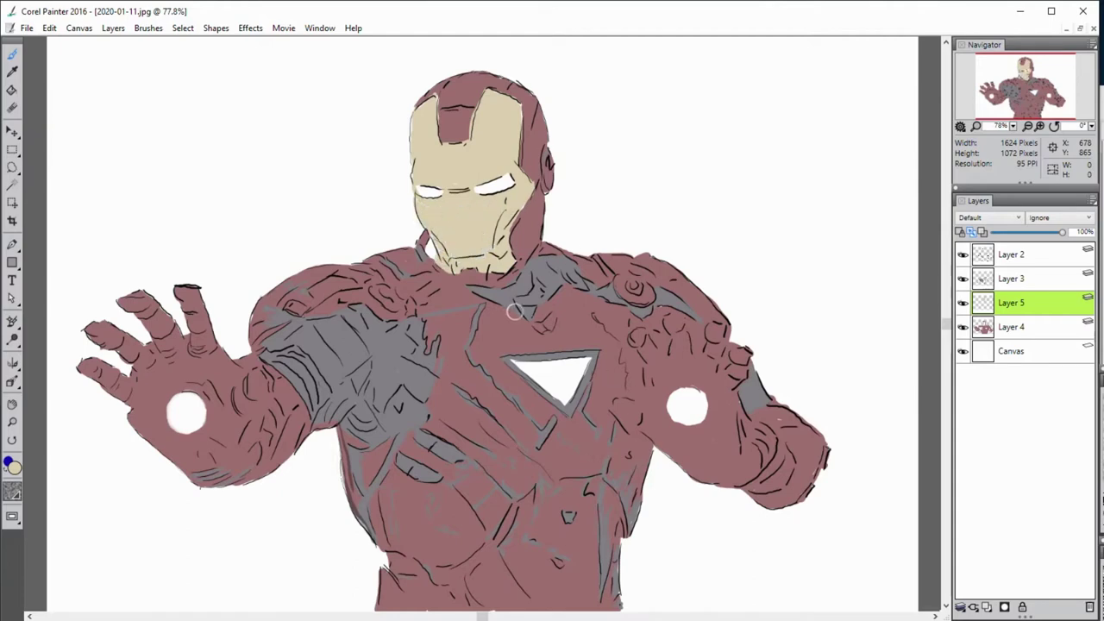
{"action": "left_click", "coordinate": [434, 532], "text": "alt"}
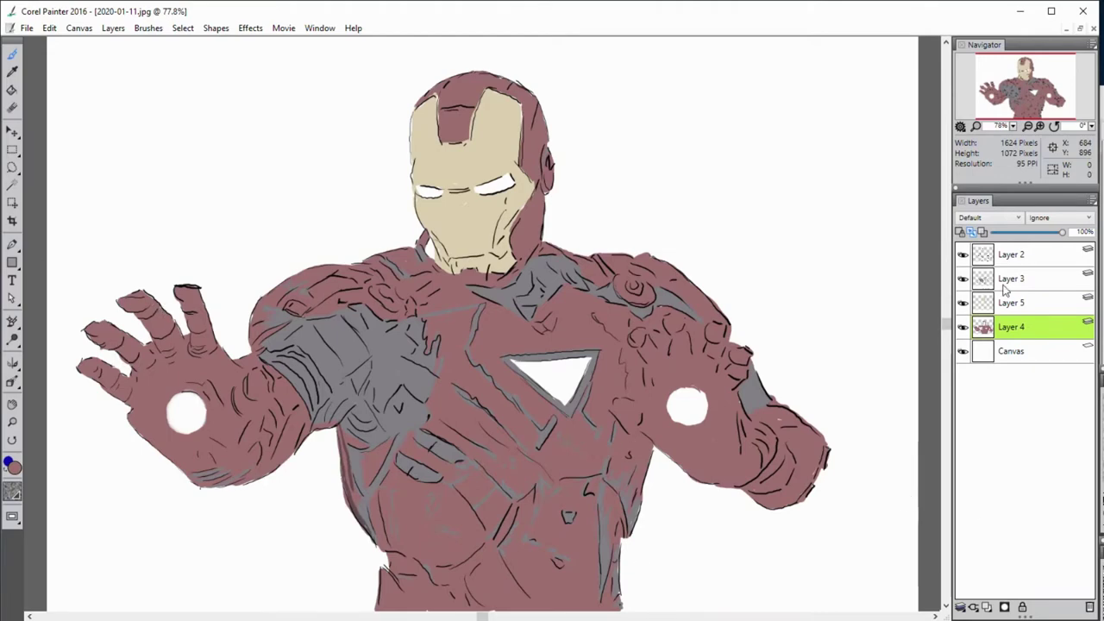
Step: On the red armour layer, darken the left shoulder in maroon with a pink edge highlight
{"action": "left_click", "coordinate": [962, 280]}
{"action": "left_click", "coordinate": [963, 303]}
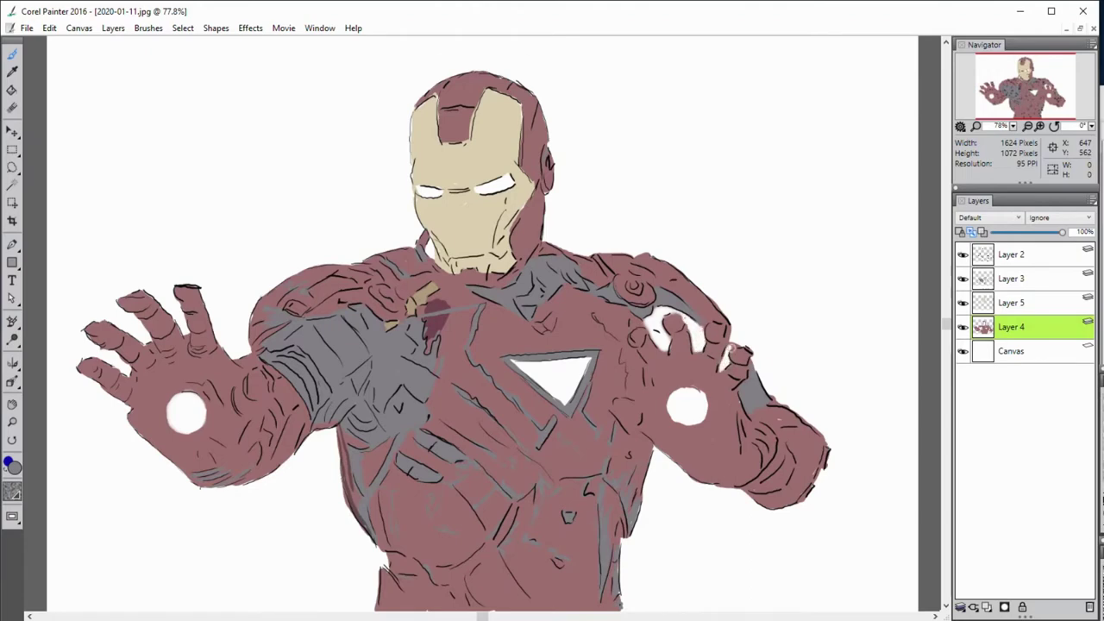
{"action": "key", "text": "ctrl+Page_Up"}
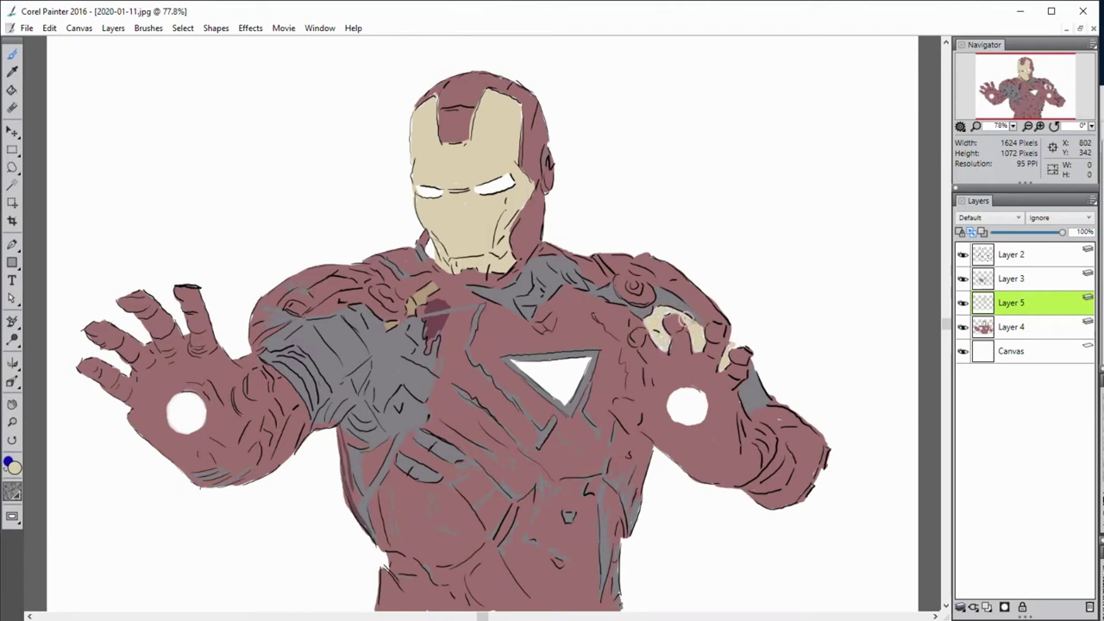
{"action": "key", "text": "ctrl+Page_Down"}
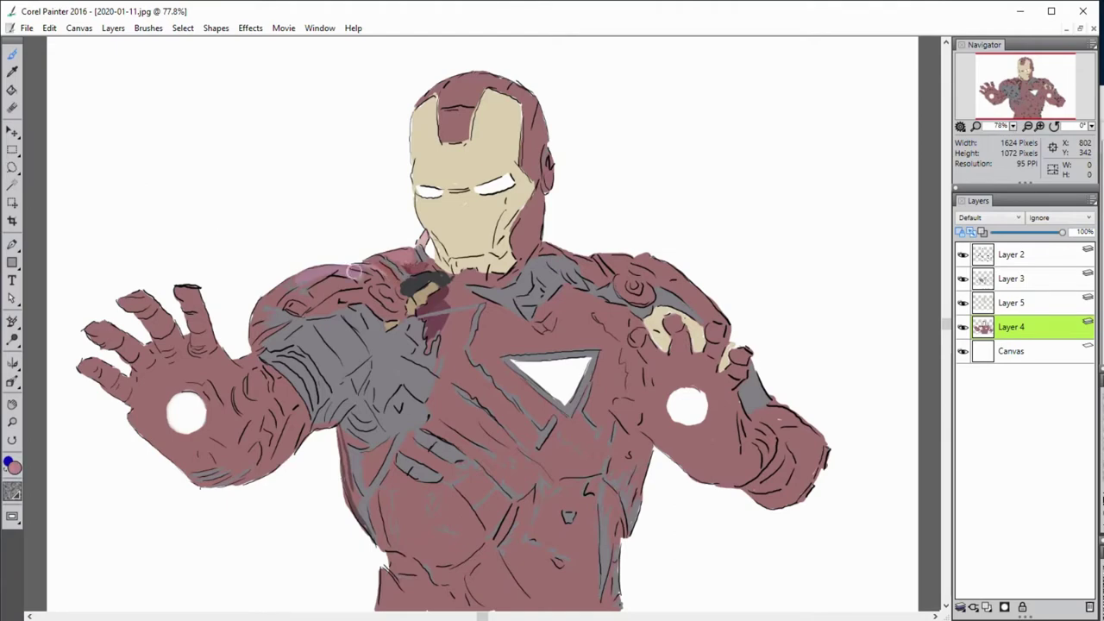
{"action": "mouse_move", "coordinate": [313, 295]}
{"action": "left_mouse_down"}
{"action": "mouse_move", "coordinate": [342, 284]}
{"action": "mouse_move", "coordinate": [364, 299]}
{"action": "mouse_move", "coordinate": [278, 301]}
{"action": "mouse_move", "coordinate": [321, 273]}
{"action": "left_mouse_up"}
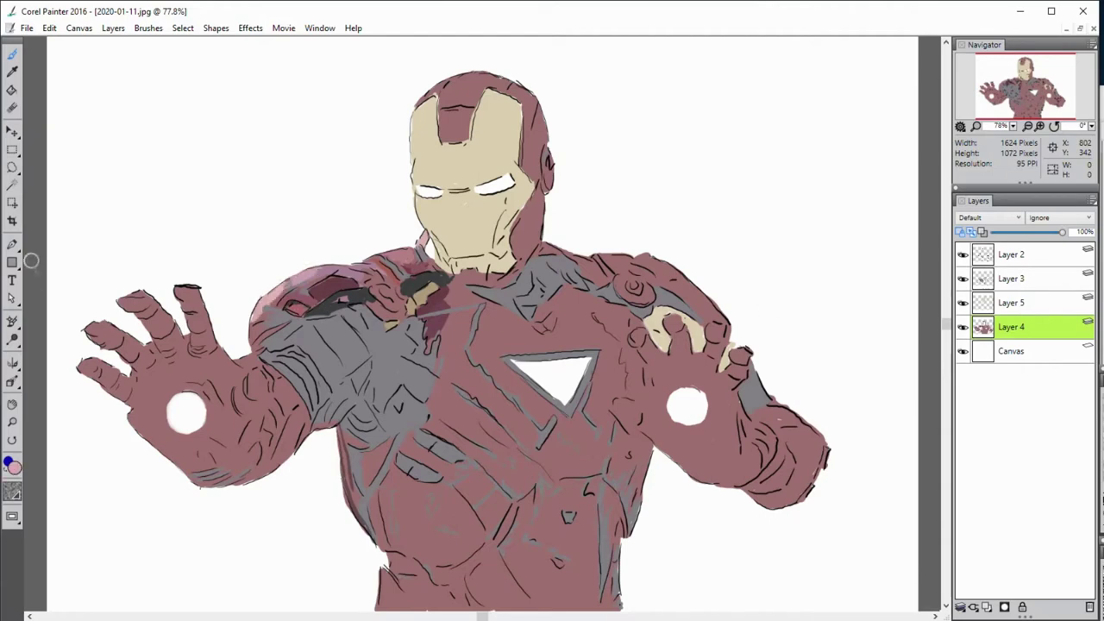
{"action": "left_click_drag", "start_coordinate": [252, 336], "coordinate": [269, 322]}
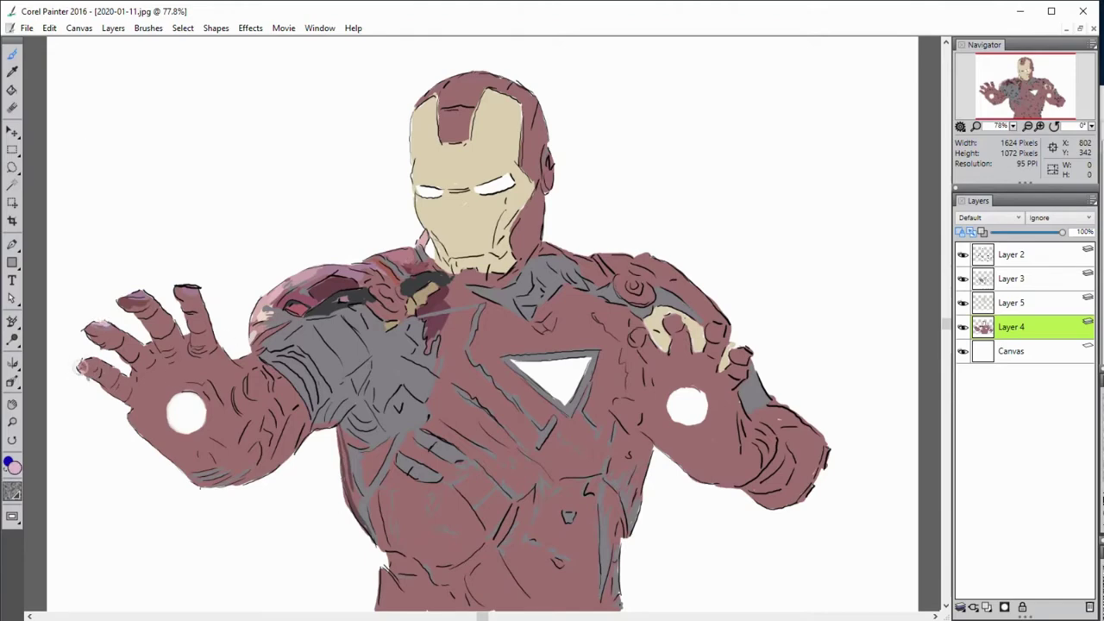
Step: Shade the left hand's fingers and the left forearm in darker red
{"action": "left_click", "coordinate": [207, 319], "text": "alt"}
{"action": "left_click_drag", "start_coordinate": [208, 330], "coordinate": [200, 293]}
{"action": "left_click_drag", "start_coordinate": [199, 317], "coordinate": [177, 341]}
{"action": "mouse_move", "coordinate": [151, 300]}
{"action": "left_mouse_down"}
{"action": "mouse_move", "coordinate": [148, 346]}
{"action": "mouse_move", "coordinate": [116, 350]}
{"action": "mouse_move", "coordinate": [108, 335]}
{"action": "mouse_move", "coordinate": [86, 366]}
{"action": "mouse_move", "coordinate": [101, 370]}
{"action": "left_mouse_up"}
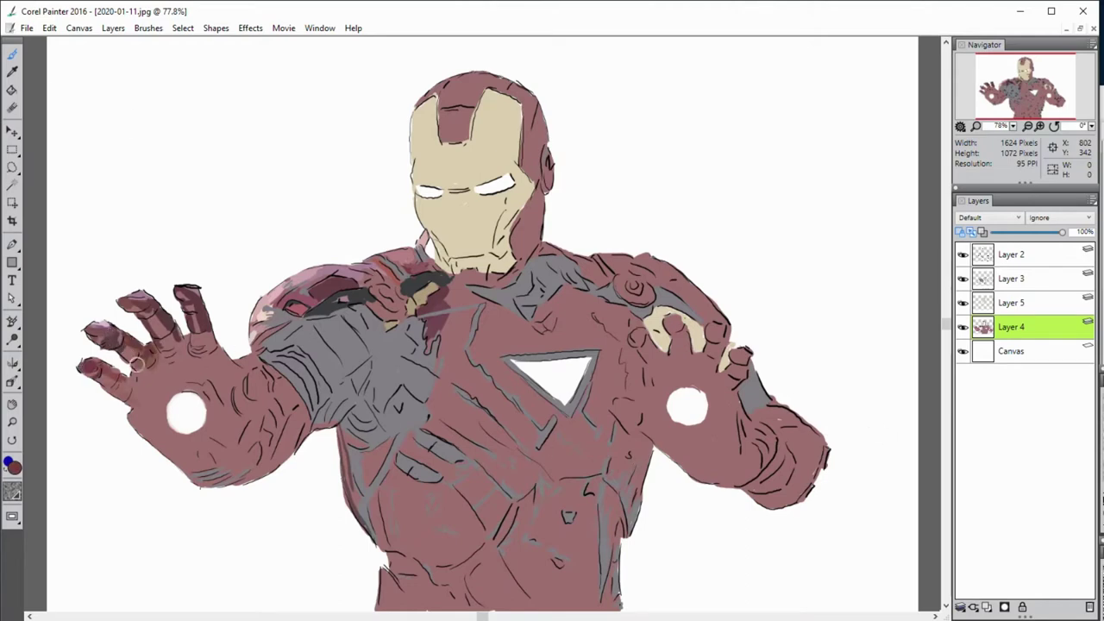
{"action": "left_click_drag", "start_coordinate": [171, 341], "coordinate": [145, 307]}
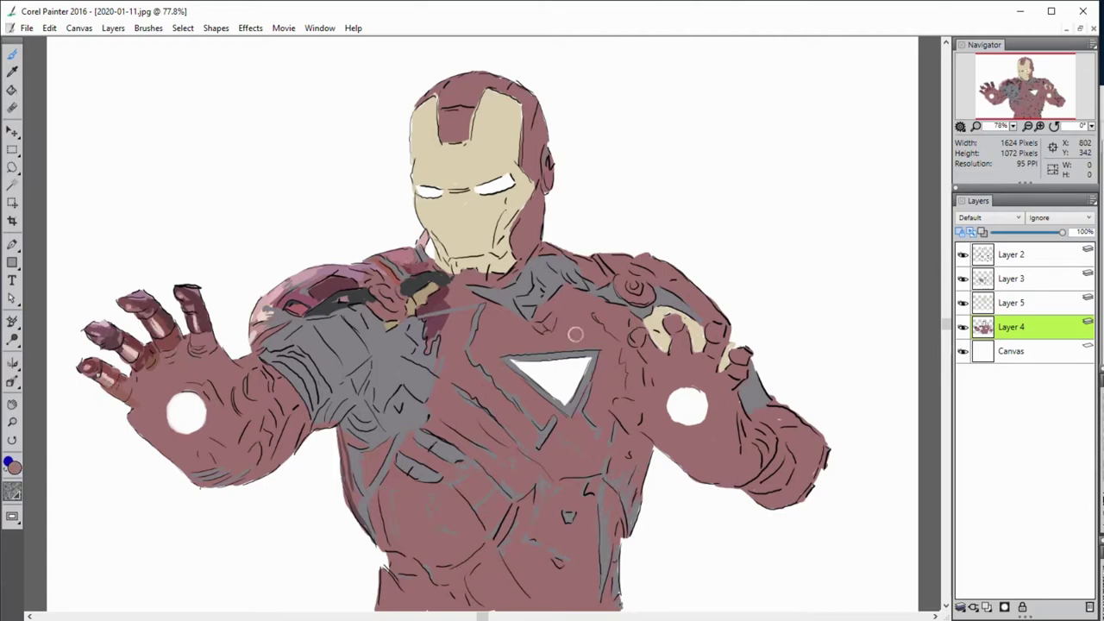
{"action": "mouse_move", "coordinate": [251, 470]}
{"action": "left_mouse_down"}
{"action": "mouse_move", "coordinate": [277, 414]}
{"action": "mouse_move", "coordinate": [341, 427]}
{"action": "mouse_move", "coordinate": [287, 385]}
{"action": "mouse_move", "coordinate": [280, 432]}
{"action": "mouse_move", "coordinate": [185, 471]}
{"action": "left_mouse_up"}
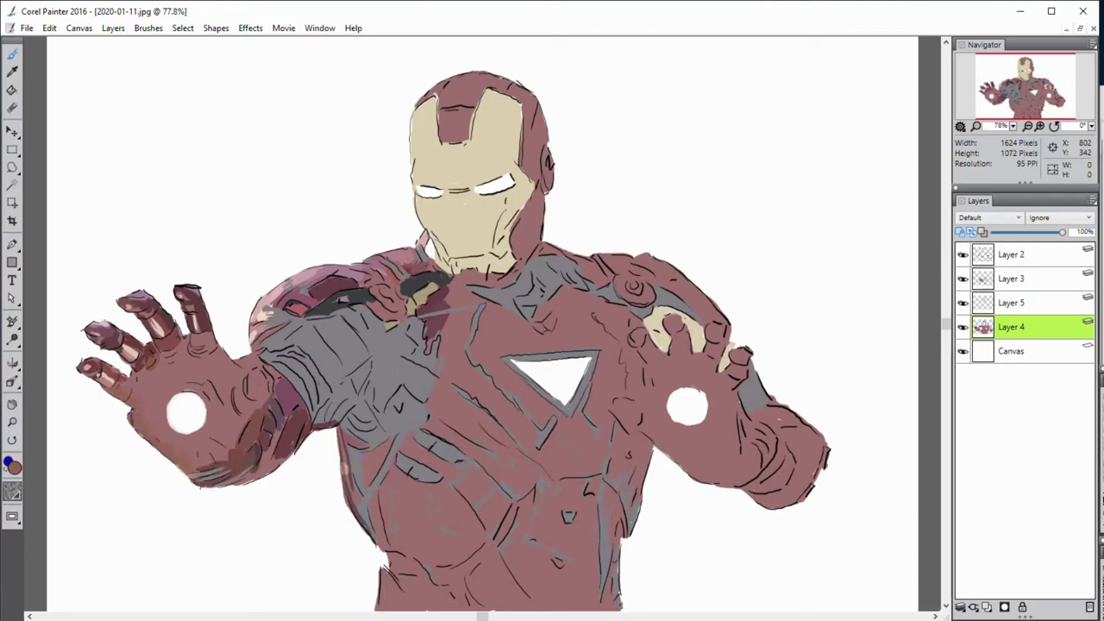
Step: Shade the torso's left side and lower torso with dark red and grey-black strokes
{"action": "mouse_move", "coordinate": [347, 505]}
{"action": "left_mouse_down"}
{"action": "mouse_move", "coordinate": [341, 442]}
{"action": "mouse_move", "coordinate": [373, 488]}
{"action": "mouse_move", "coordinate": [366, 445]}
{"action": "left_mouse_up"}
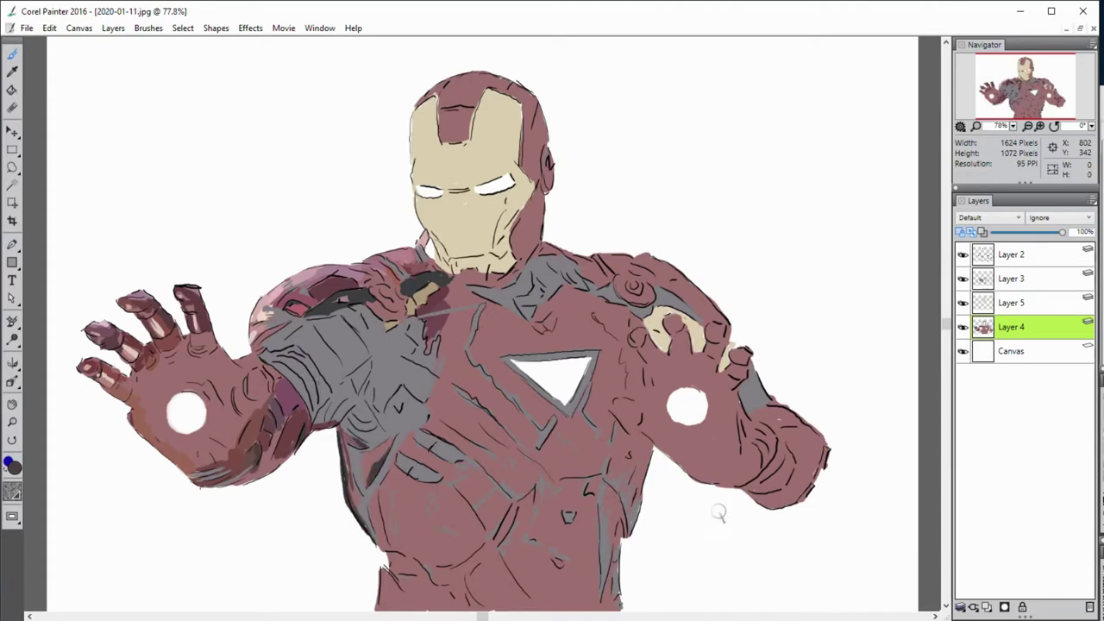
{"action": "mouse_move", "coordinate": [455, 431]}
{"action": "left_mouse_down"}
{"action": "mouse_move", "coordinate": [405, 461]}
{"action": "mouse_move", "coordinate": [414, 472]}
{"action": "mouse_move", "coordinate": [393, 493]}
{"action": "mouse_move", "coordinate": [380, 548]}
{"action": "left_mouse_up"}
{"action": "mouse_move", "coordinate": [409, 487]}
{"action": "left_mouse_down"}
{"action": "mouse_move", "coordinate": [410, 543]}
{"action": "mouse_move", "coordinate": [427, 502]}
{"action": "mouse_move", "coordinate": [470, 516]}
{"action": "mouse_move", "coordinate": [465, 571]}
{"action": "mouse_move", "coordinate": [426, 605]}
{"action": "mouse_move", "coordinate": [385, 597]}
{"action": "mouse_move", "coordinate": [403, 604]}
{"action": "mouse_move", "coordinate": [458, 581]}
{"action": "mouse_move", "coordinate": [526, 485]}
{"action": "mouse_move", "coordinate": [440, 473]}
{"action": "mouse_move", "coordinate": [509, 527]}
{"action": "left_mouse_up"}
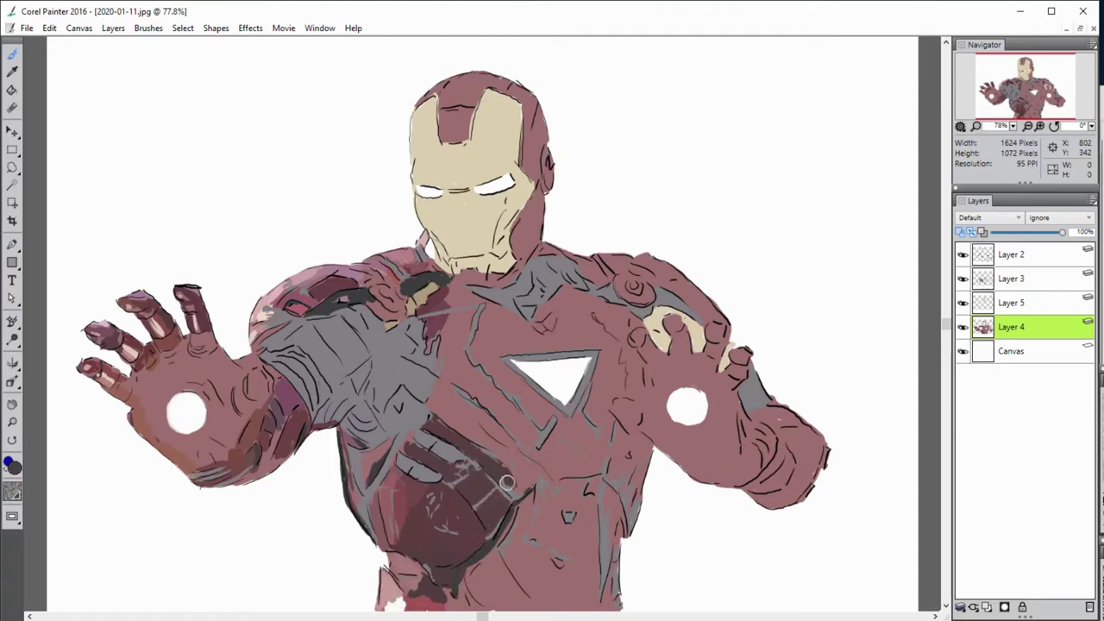
{"action": "left_click_drag", "start_coordinate": [509, 483], "coordinate": [483, 604]}
{"action": "mouse_move", "coordinate": [496, 556]}
{"action": "left_mouse_down"}
{"action": "mouse_move", "coordinate": [535, 608]}
{"action": "mouse_move", "coordinate": [587, 505]}
{"action": "mouse_move", "coordinate": [550, 493]}
{"action": "mouse_move", "coordinate": [518, 556]}
{"action": "mouse_move", "coordinate": [604, 604]}
{"action": "mouse_move", "coordinate": [608, 560]}
{"action": "left_mouse_up"}
{"action": "left_click_drag", "start_coordinate": [501, 503], "coordinate": [612, 595]}
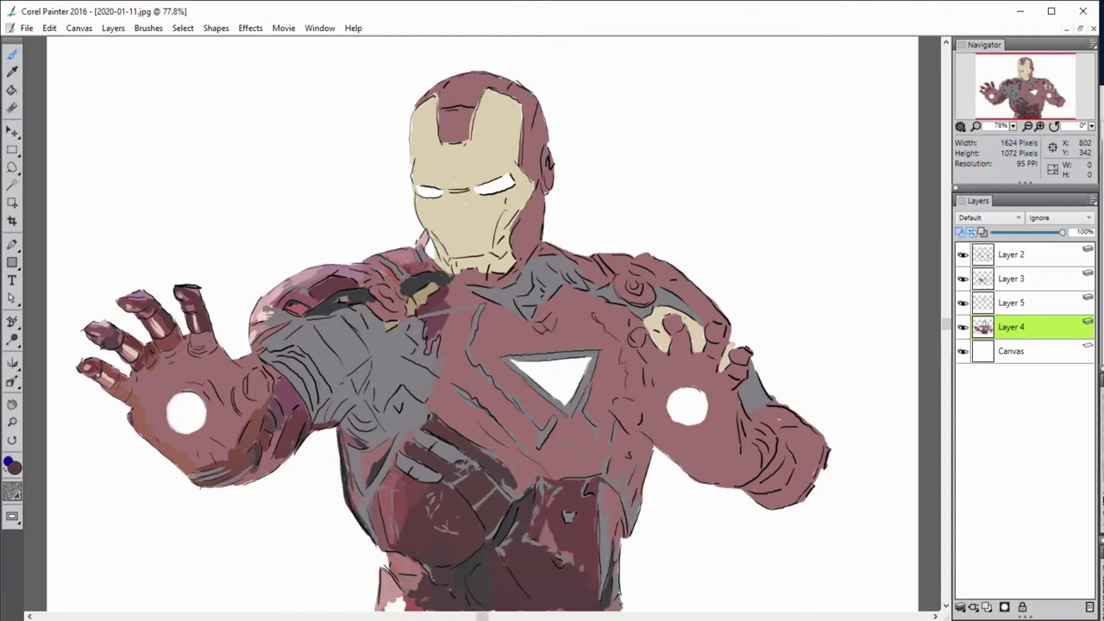
{"action": "left_click_drag", "start_coordinate": [591, 518], "coordinate": [548, 539]}
{"action": "mouse_move", "coordinate": [550, 500]}
{"action": "left_mouse_down"}
{"action": "mouse_move", "coordinate": [547, 545]}
{"action": "mouse_move", "coordinate": [611, 492]}
{"action": "mouse_move", "coordinate": [642, 427]}
{"action": "left_mouse_up"}
Step: Shade the central torso up through the chest and neck to the helmet's right side
{"action": "left_click_drag", "start_coordinate": [606, 378], "coordinate": [565, 470]}
{"action": "left_click_drag", "start_coordinate": [569, 431], "coordinate": [518, 492]}
{"action": "mouse_move", "coordinate": [444, 386]}
{"action": "left_mouse_down"}
{"action": "mouse_move", "coordinate": [517, 461]}
{"action": "mouse_move", "coordinate": [470, 436]}
{"action": "left_mouse_up"}
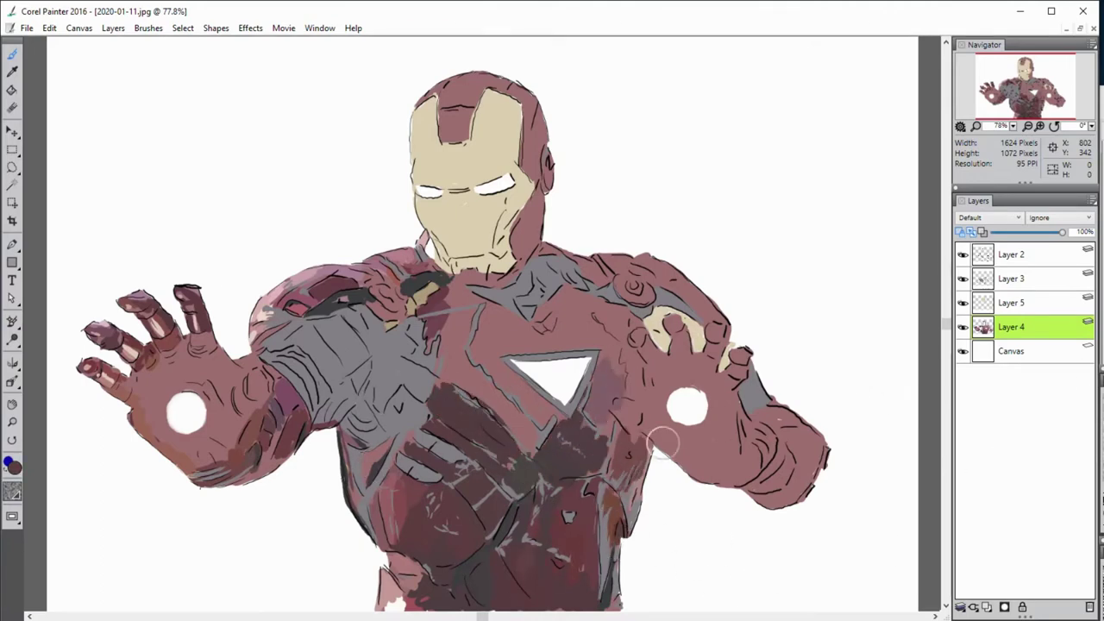
{"action": "left_click_drag", "start_coordinate": [535, 452], "coordinate": [461, 380]}
{"action": "mouse_move", "coordinate": [517, 431]}
{"action": "left_mouse_down"}
{"action": "mouse_move", "coordinate": [445, 353]}
{"action": "mouse_move", "coordinate": [466, 274]}
{"action": "mouse_move", "coordinate": [422, 259]}
{"action": "left_mouse_up"}
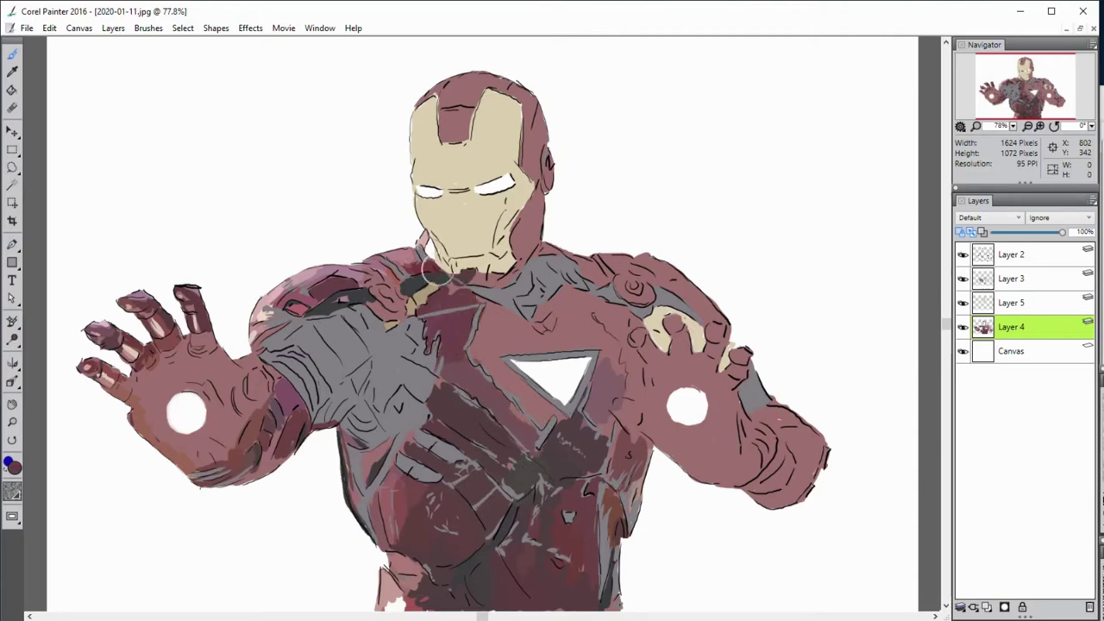
{"action": "left_click_drag", "start_coordinate": [522, 268], "coordinate": [547, 107]}
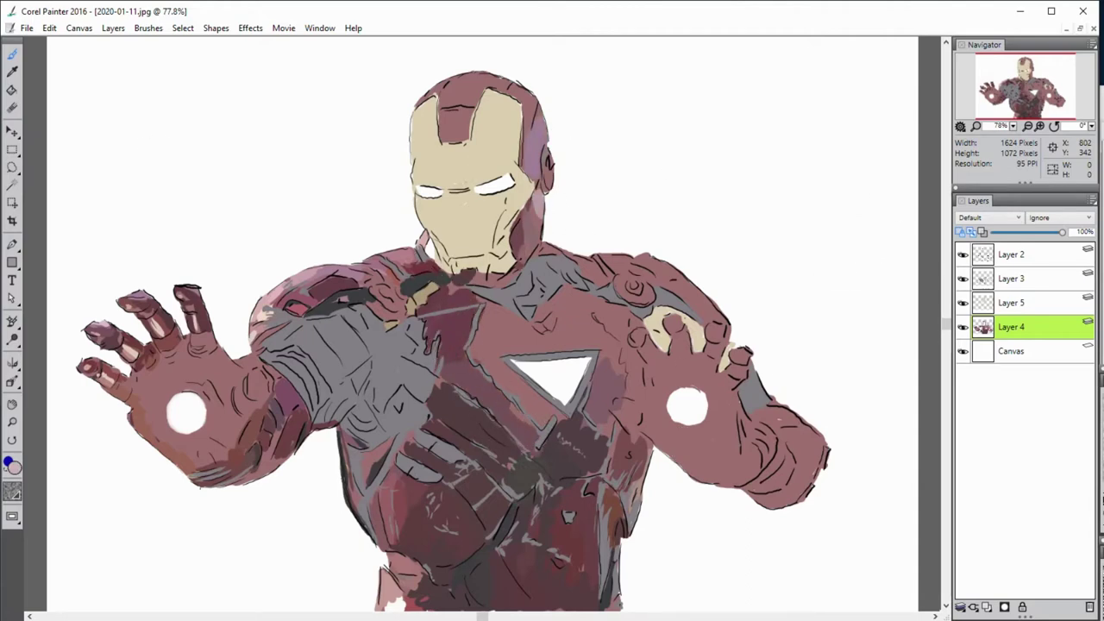
{"action": "left_click_drag", "start_coordinate": [549, 156], "coordinate": [528, 103]}
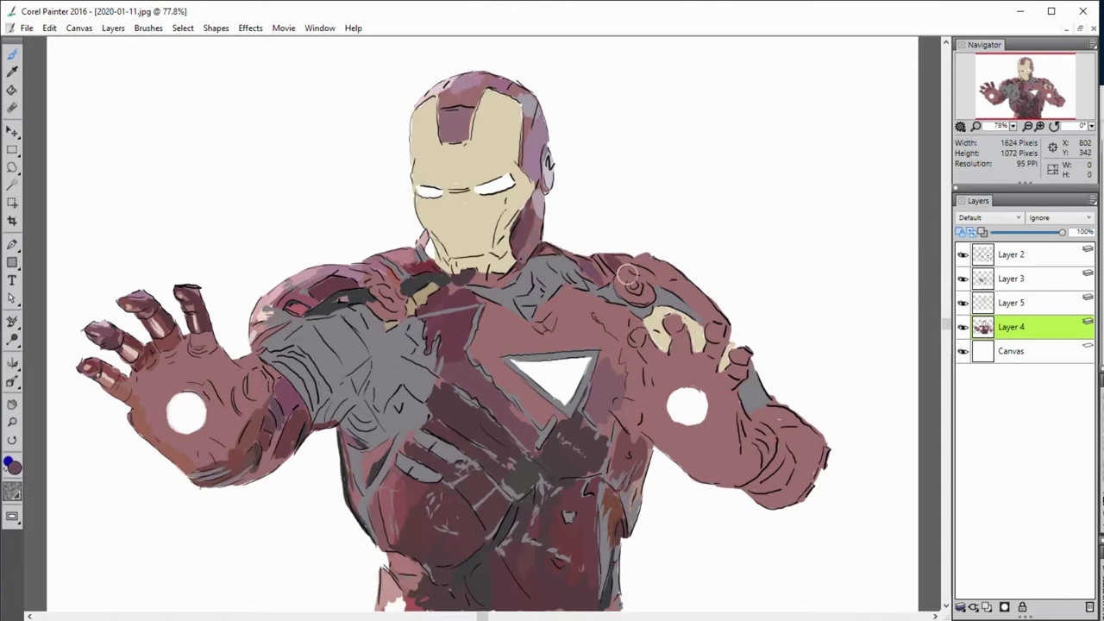
Step: Shade the right shoulder spiral, right palm, fingers and forearm in darker red
{"action": "left_click_drag", "start_coordinate": [619, 267], "coordinate": [643, 292]}
{"action": "left_click", "coordinate": [655, 272], "text": "alt"}
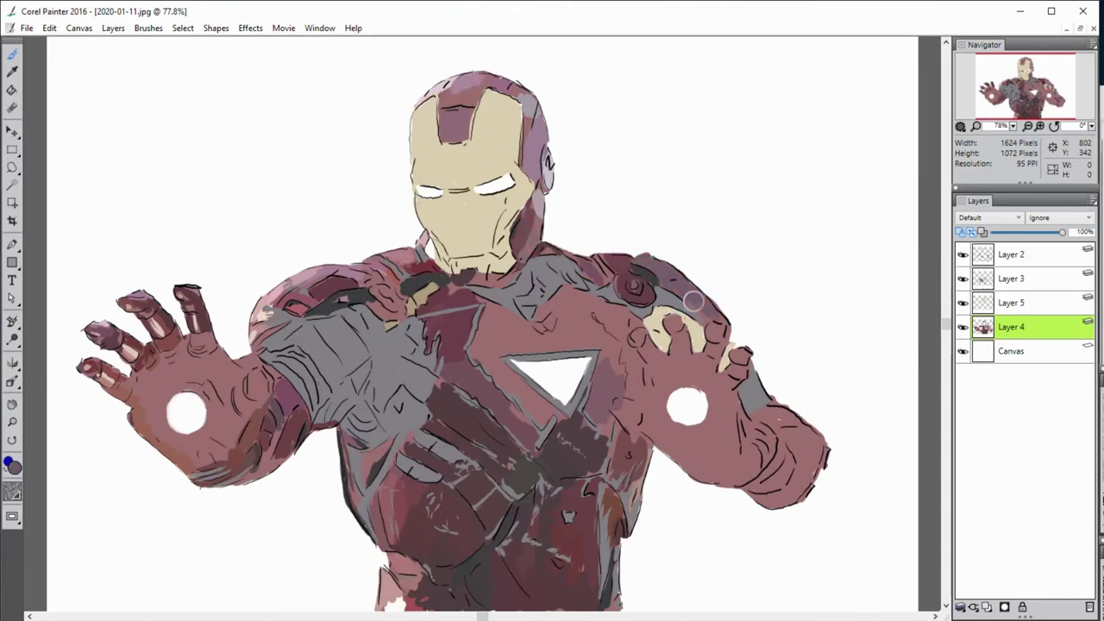
{"action": "left_click_drag", "start_coordinate": [639, 338], "coordinate": [660, 381]}
{"action": "left_click_drag", "start_coordinate": [650, 426], "coordinate": [626, 404]}
{"action": "mouse_move", "coordinate": [754, 345]}
{"action": "left_mouse_down"}
{"action": "mouse_move", "coordinate": [724, 388]}
{"action": "mouse_move", "coordinate": [712, 332]}
{"action": "mouse_move", "coordinate": [671, 362]}
{"action": "left_mouse_up"}
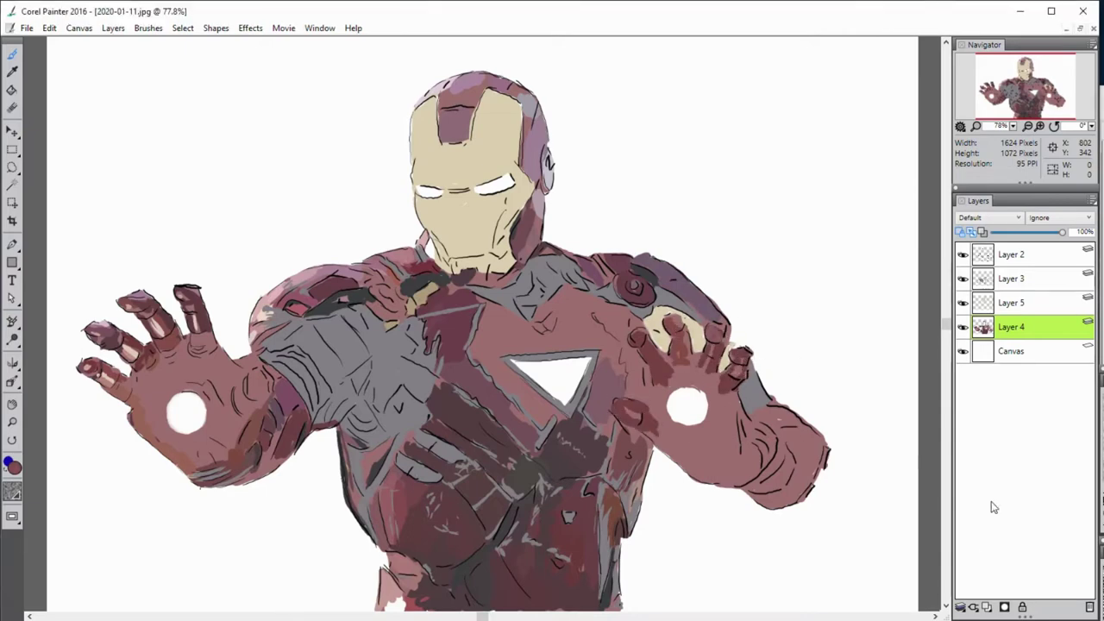
{"action": "left_click_drag", "start_coordinate": [757, 450], "coordinate": [686, 485]}
{"action": "left_click_drag", "start_coordinate": [709, 430], "coordinate": [647, 466]}
Step: Shade the chest around the arc-reactor triangle and upper plates, then sample a finger's pinkish red
{"action": "left_click_drag", "start_coordinate": [628, 368], "coordinate": [570, 314]}
{"action": "left_click_drag", "start_coordinate": [612, 345], "coordinate": [487, 362]}
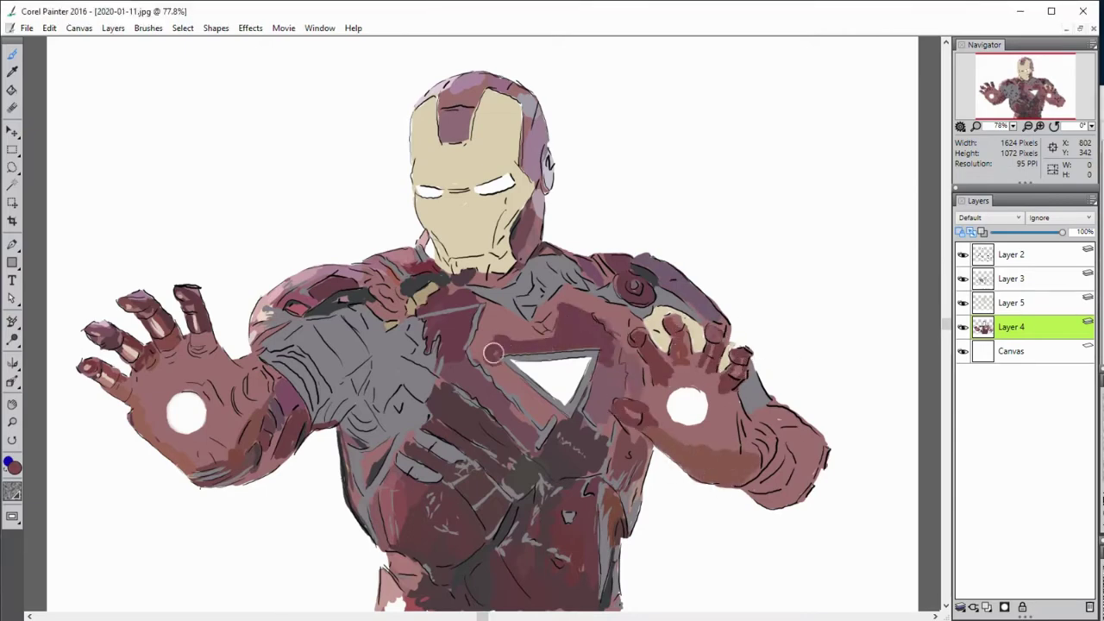
{"action": "left_click_drag", "start_coordinate": [483, 319], "coordinate": [552, 427]}
{"action": "mouse_move", "coordinate": [508, 336]}
{"action": "left_mouse_down"}
{"action": "mouse_move", "coordinate": [617, 298]}
{"action": "mouse_move", "coordinate": [608, 375]}
{"action": "left_mouse_up"}
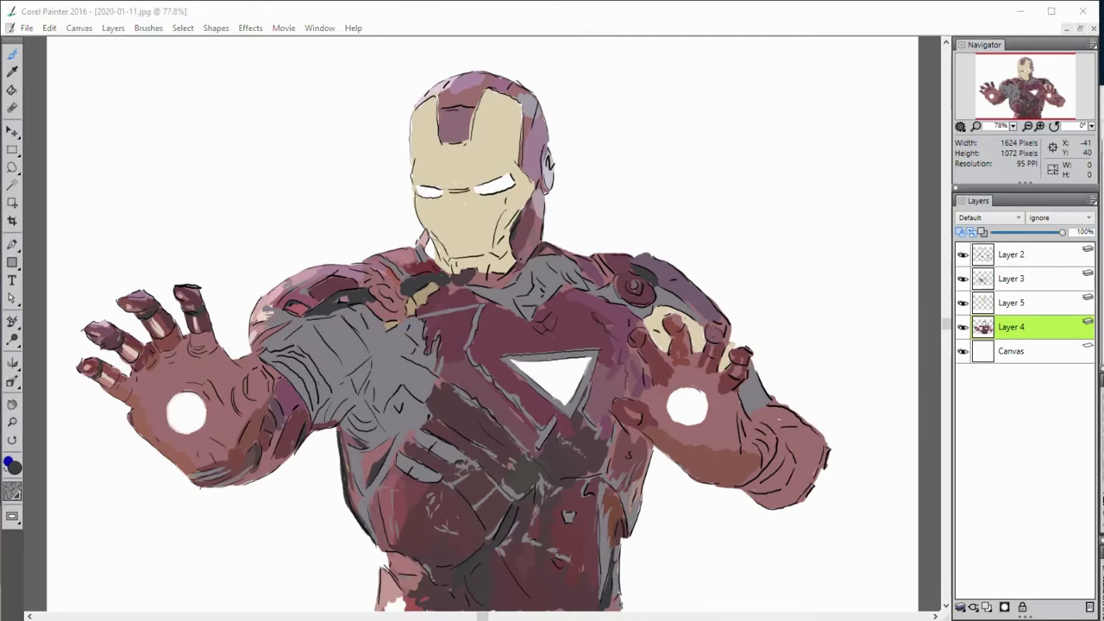
{"action": "key", "text": "1"}
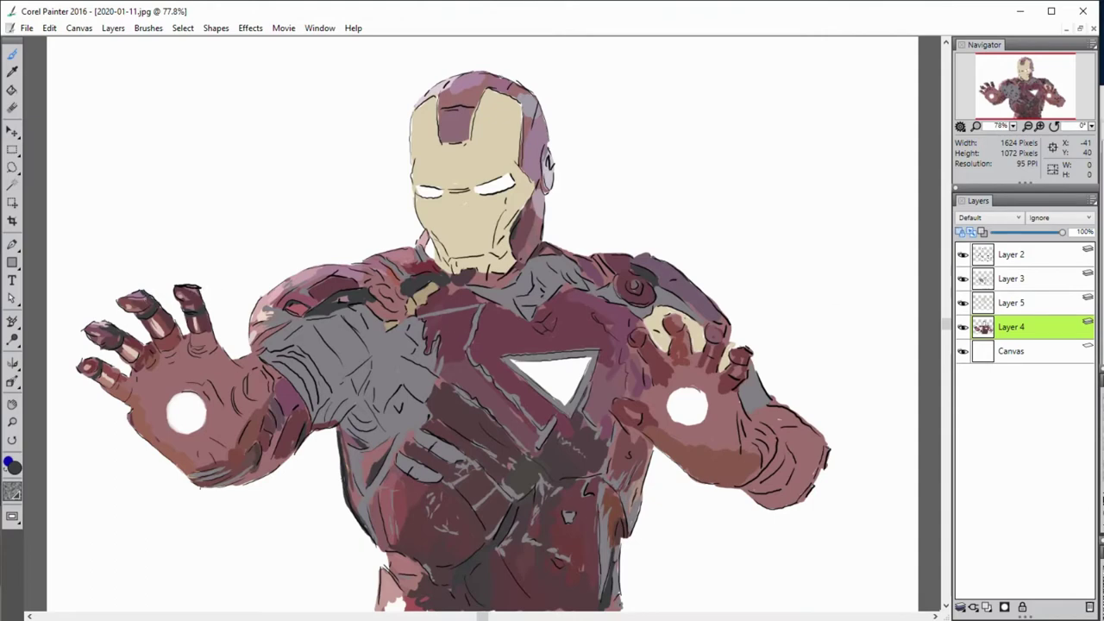
{"action": "left_click", "coordinate": [152, 324], "text": "alt"}
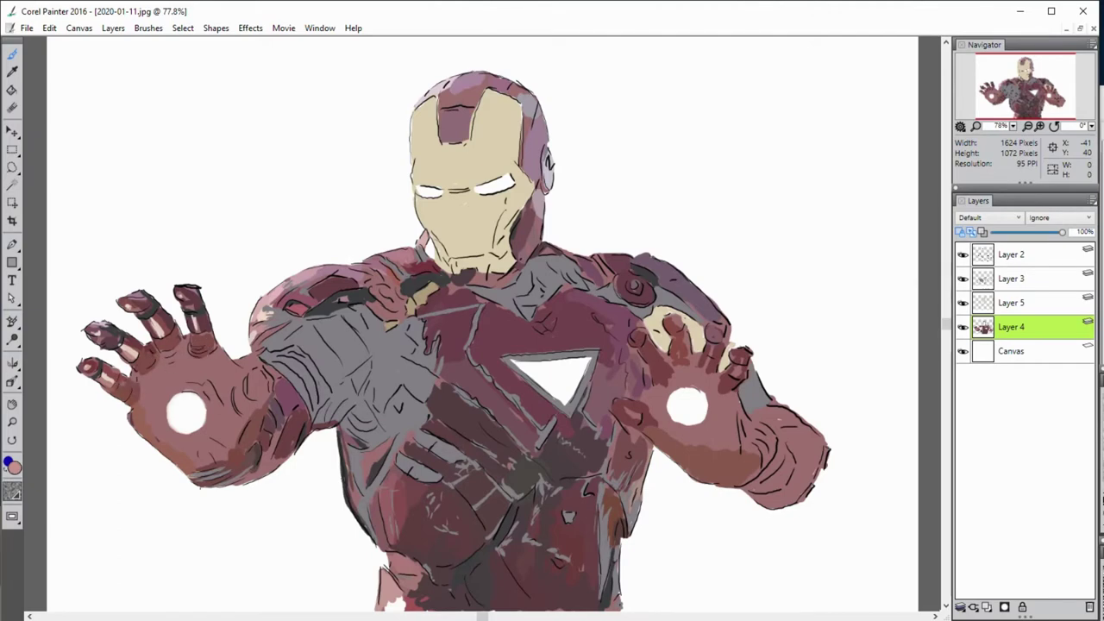
Step: On Layer 3, add dark grey shading to the forearm plate crossing the chest
{"action": "left_click", "coordinate": [966, 284]}
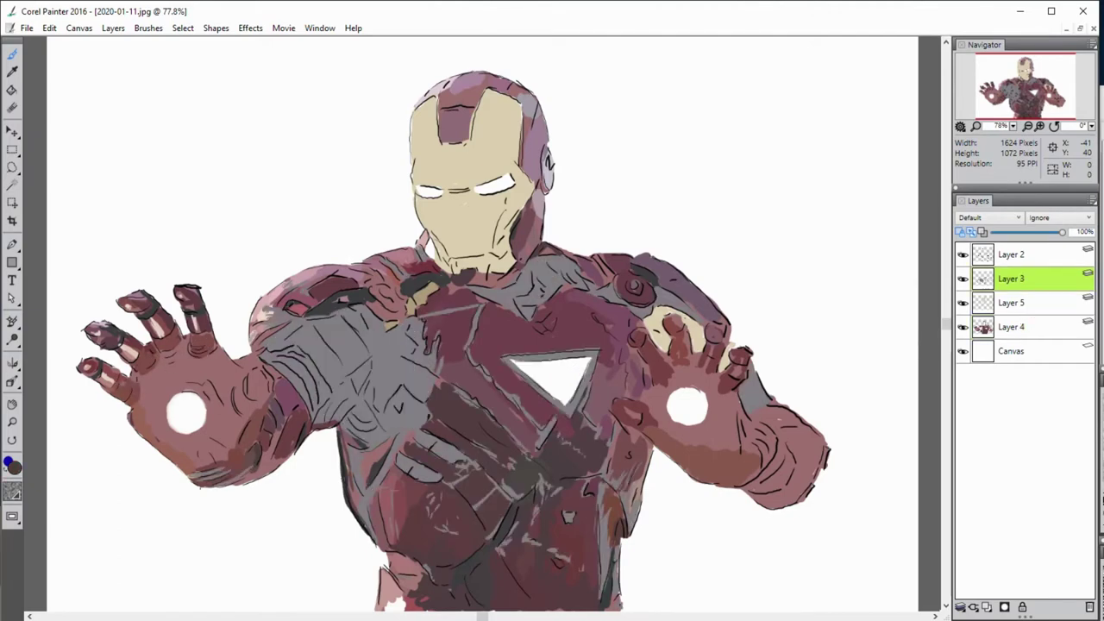
{"action": "left_click", "coordinate": [973, 328]}
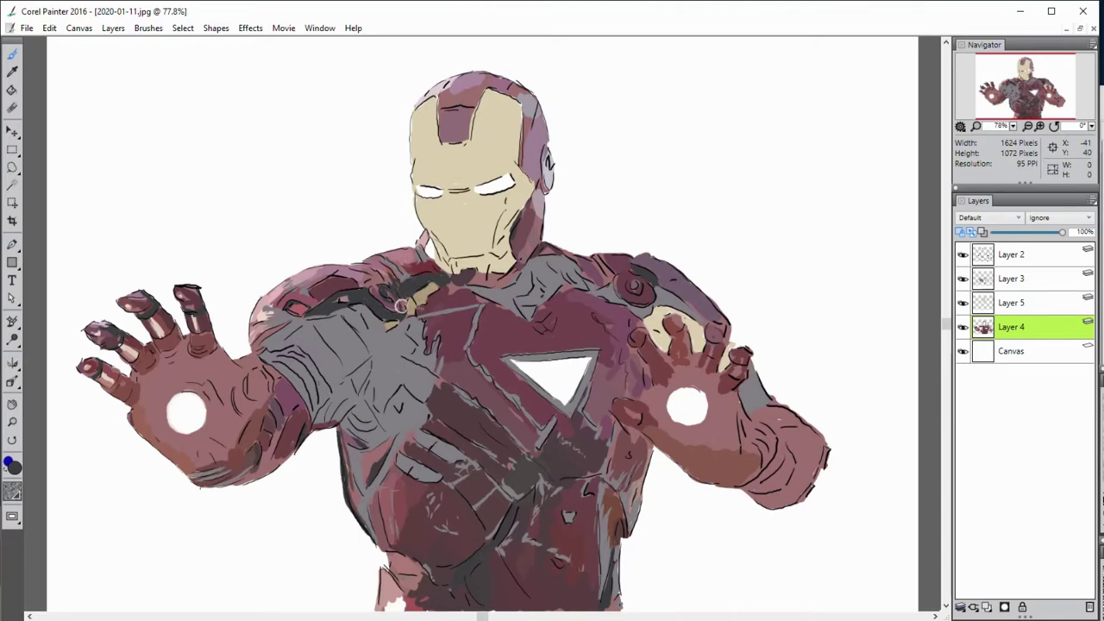
{"action": "left_click", "coordinate": [363, 308], "text": "ctrl"}
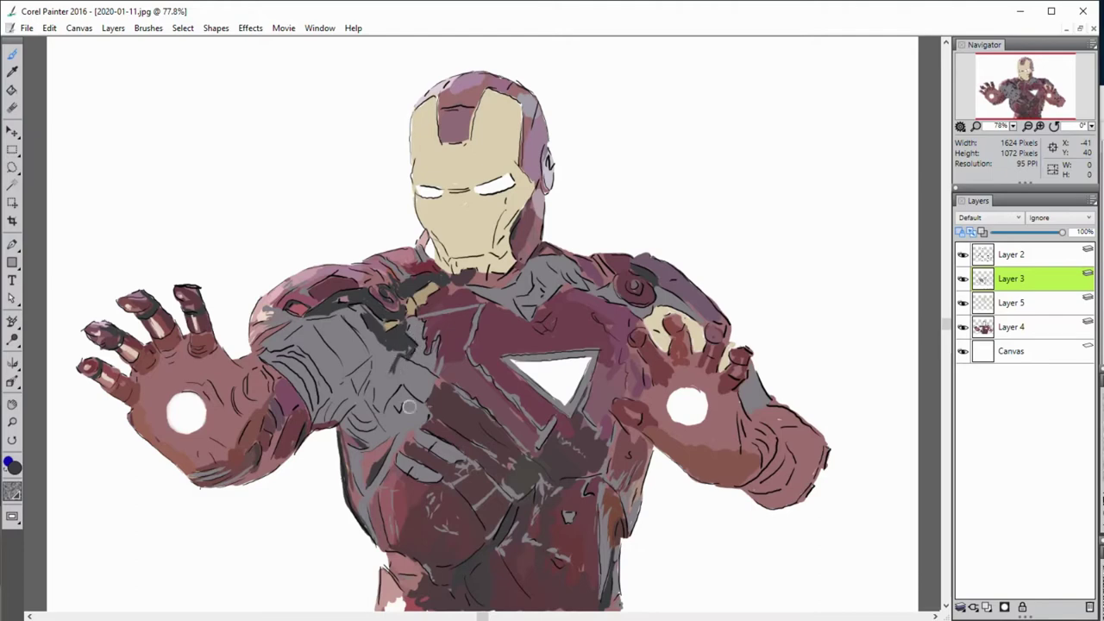
{"action": "mouse_move", "coordinate": [408, 403]}
{"action": "left_mouse_down"}
{"action": "mouse_move", "coordinate": [397, 402]}
{"action": "mouse_move", "coordinate": [421, 417]}
{"action": "left_mouse_up"}
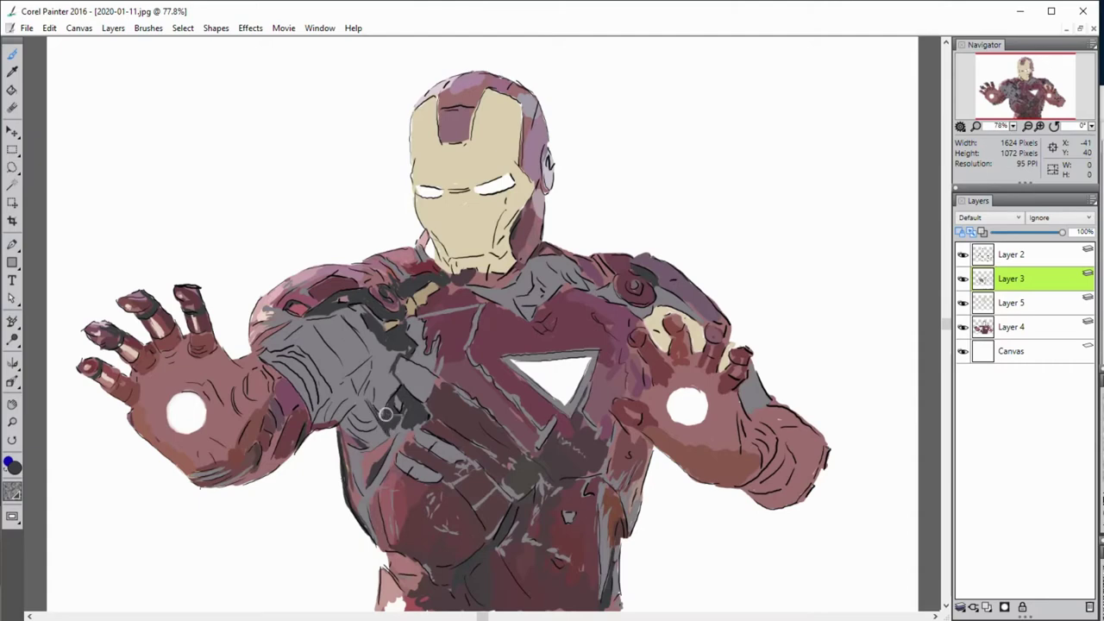
{"action": "mouse_move", "coordinate": [399, 417]}
{"action": "left_mouse_down"}
{"action": "mouse_move", "coordinate": [368, 400]}
{"action": "mouse_move", "coordinate": [385, 362]}
{"action": "mouse_move", "coordinate": [371, 323]}
{"action": "left_mouse_up"}
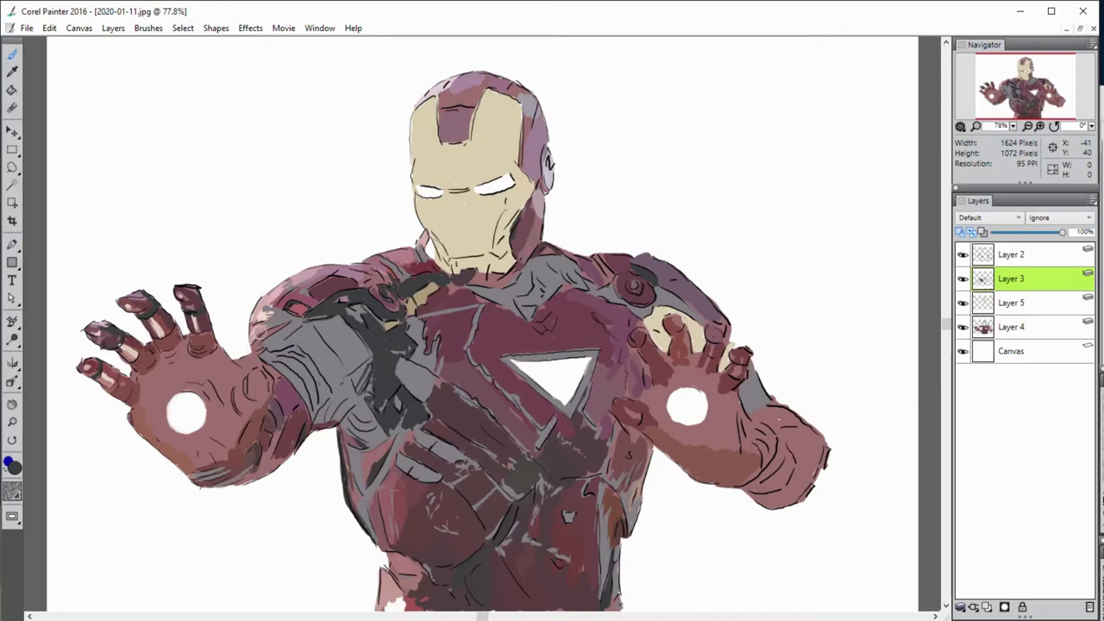
Step: Cycle through Layers 4 and 5 back to Layer 3 and brush grey over the upper arm
{"action": "left_click", "coordinate": [259, 335], "text": "ctrl"}
{"action": "left_click", "coordinate": [309, 349]}
{"action": "key", "text": "alt+bracketright"}
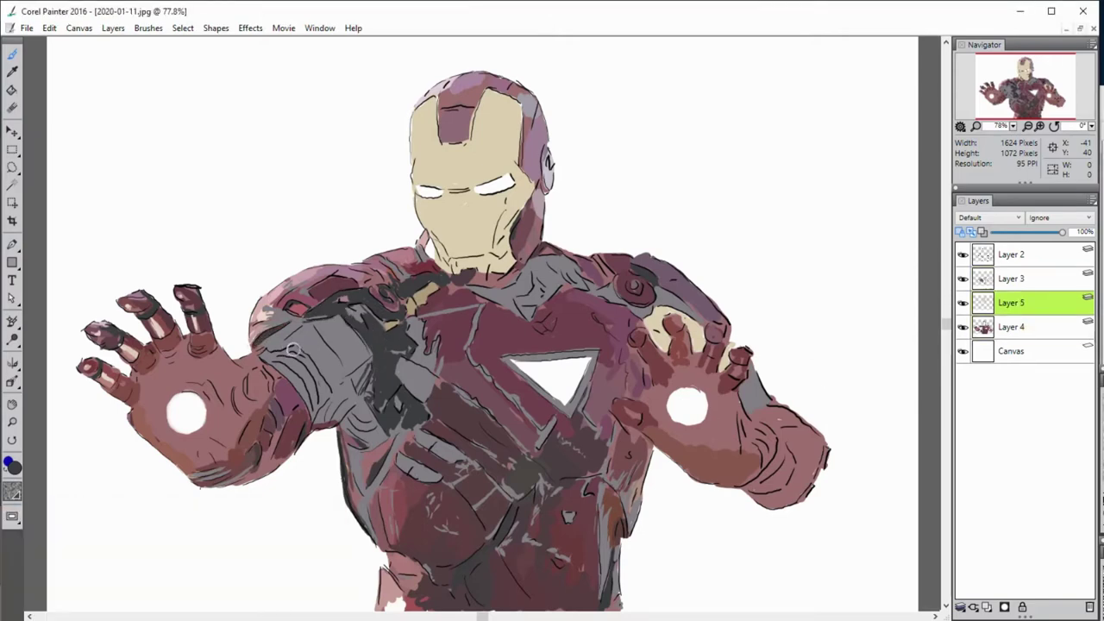
{"action": "key", "text": "alt+bracketright"}
{"action": "mouse_move", "coordinate": [313, 378]}
{"action": "left_mouse_down"}
{"action": "mouse_move", "coordinate": [301, 376]}
{"action": "mouse_move", "coordinate": [318, 410]}
{"action": "left_mouse_up"}
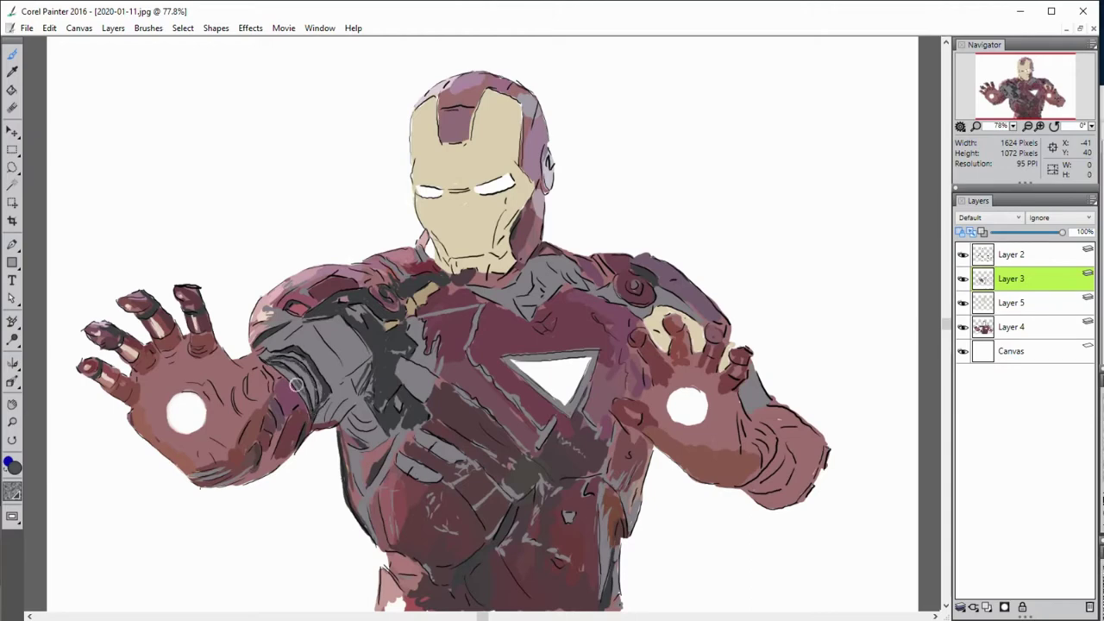
Step: Add light grey highlights to the upper arm and repaint the shoulder plating lighter grey
{"action": "left_click_drag", "start_coordinate": [276, 371], "coordinate": [279, 360]}
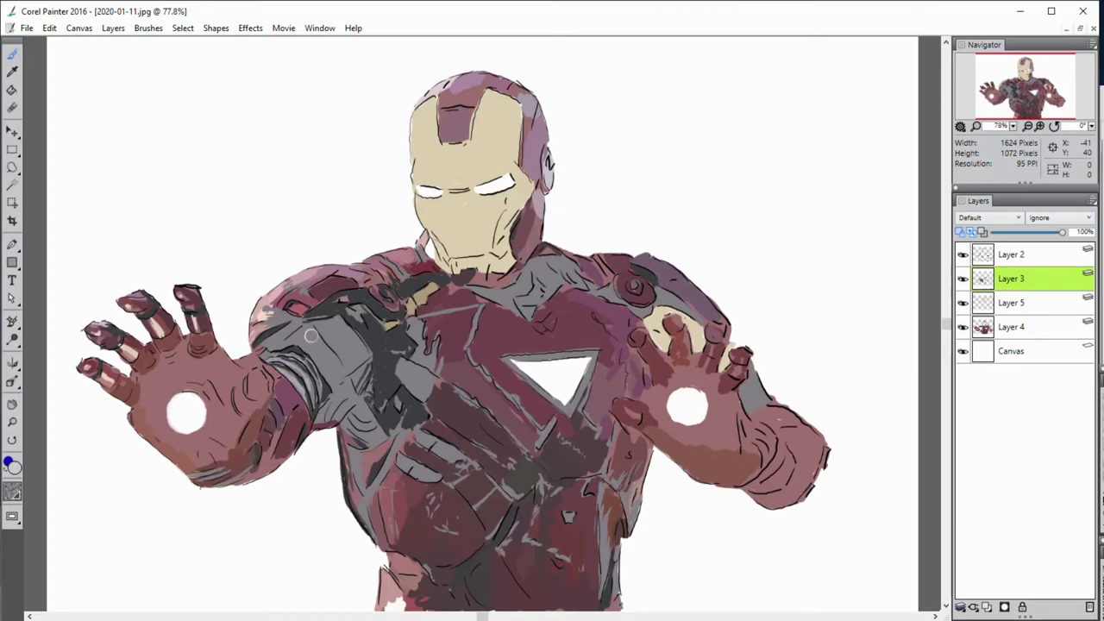
{"action": "mouse_move", "coordinate": [275, 346]}
{"action": "left_mouse_down"}
{"action": "mouse_move", "coordinate": [297, 328]}
{"action": "mouse_move", "coordinate": [285, 326]}
{"action": "left_mouse_up"}
{"action": "left_click", "coordinate": [507, 400], "text": "alt"}
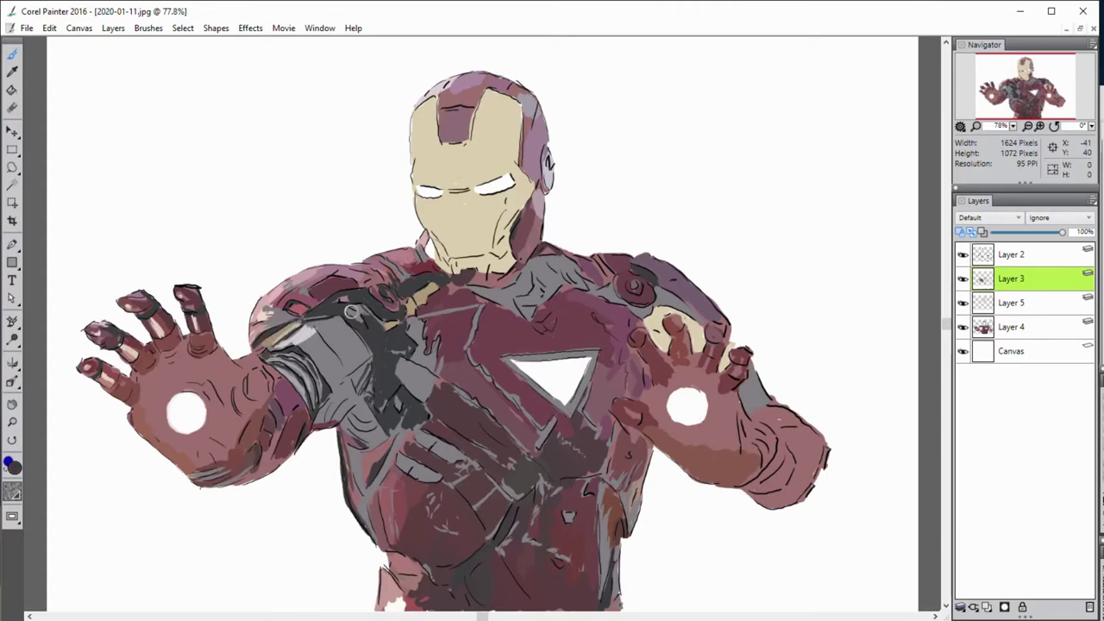
{"action": "left_click", "coordinate": [321, 323], "text": "alt"}
{"action": "left_click", "coordinate": [365, 316], "text": "alt"}
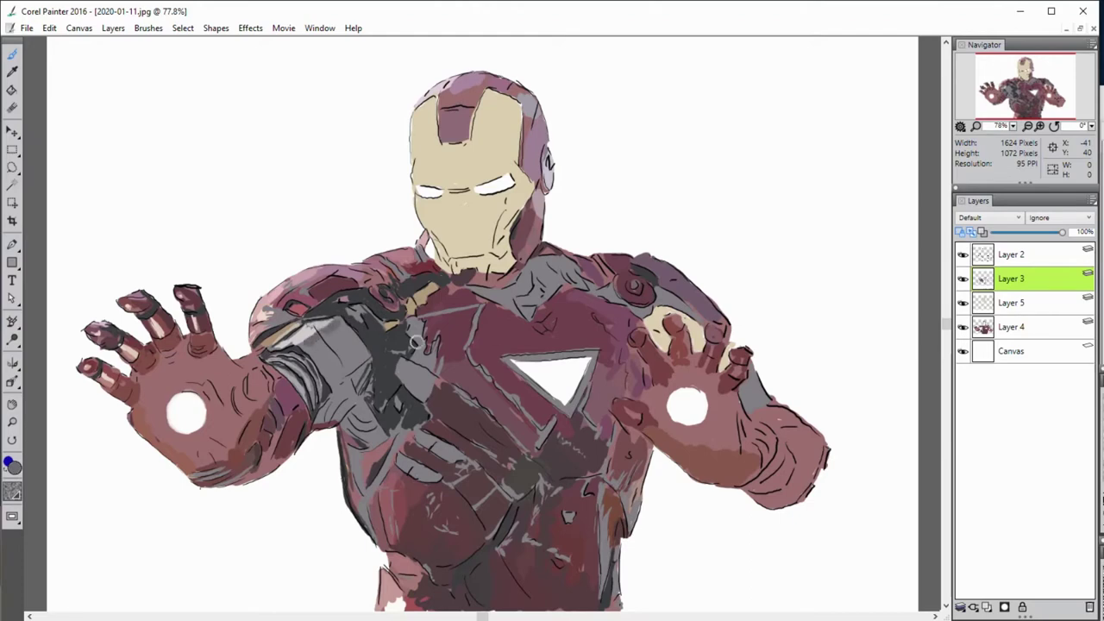
{"action": "left_click", "coordinate": [335, 338], "text": "alt"}
{"action": "left_click", "coordinate": [357, 359], "text": "alt"}
{"action": "mouse_move", "coordinate": [352, 355]}
{"action": "left_mouse_down"}
{"action": "mouse_move", "coordinate": [363, 370]}
{"action": "mouse_move", "coordinate": [336, 369]}
{"action": "left_mouse_up"}
Step: Sample light, dark grey and olive-tan colours from the armour, then select Layer 4
{"action": "left_click", "coordinate": [360, 327], "text": "alt"}
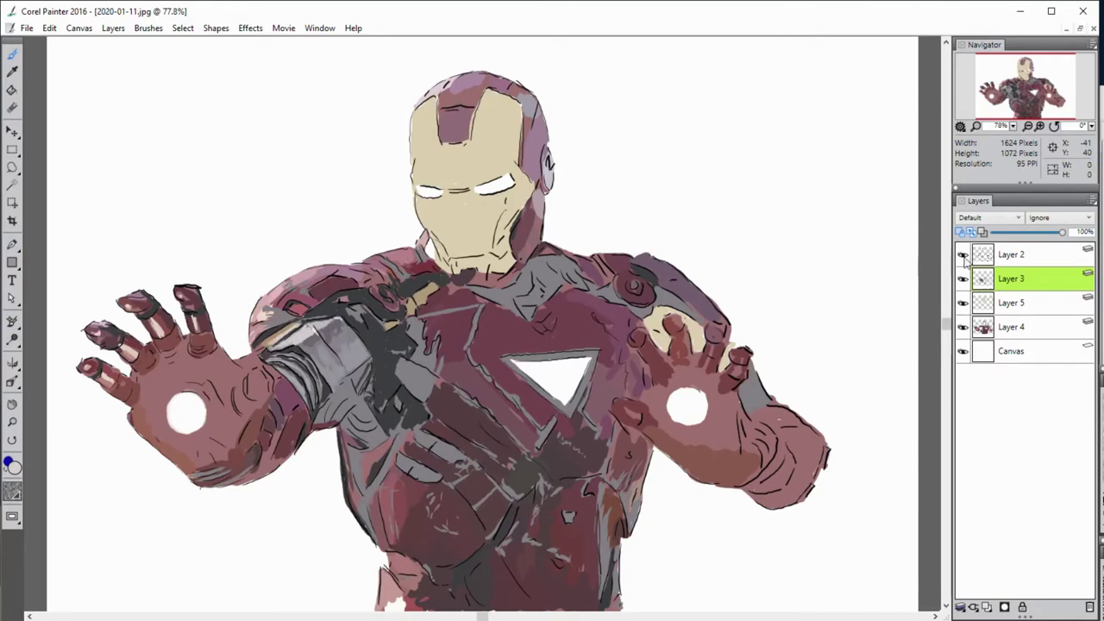
{"action": "left_click", "coordinate": [316, 388], "text": "alt"}
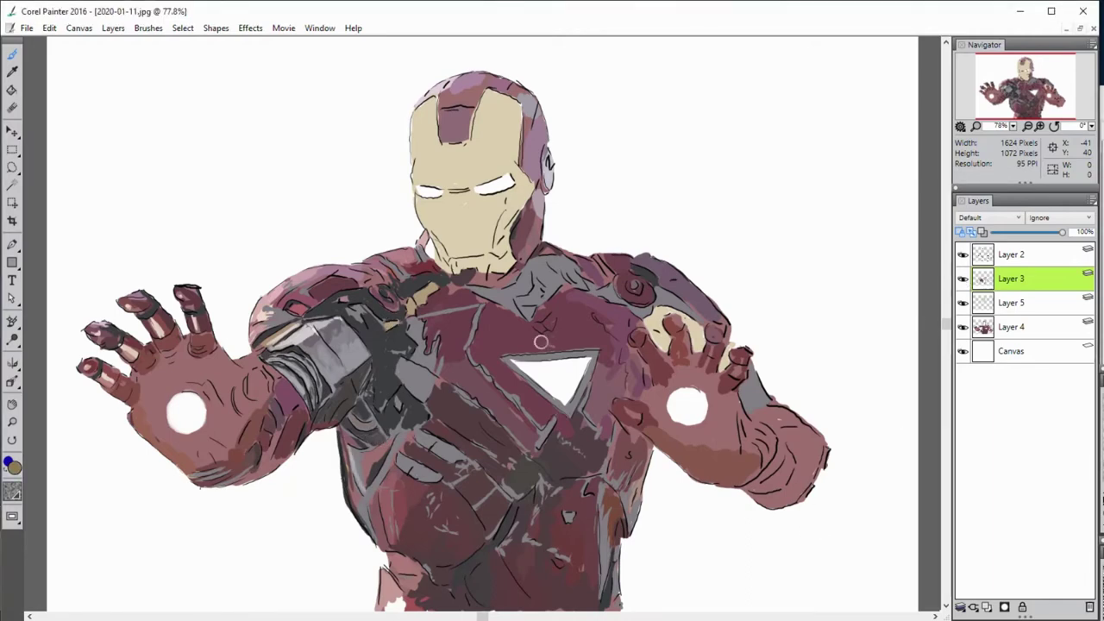
{"action": "left_click", "coordinate": [361, 317], "text": "alt"}
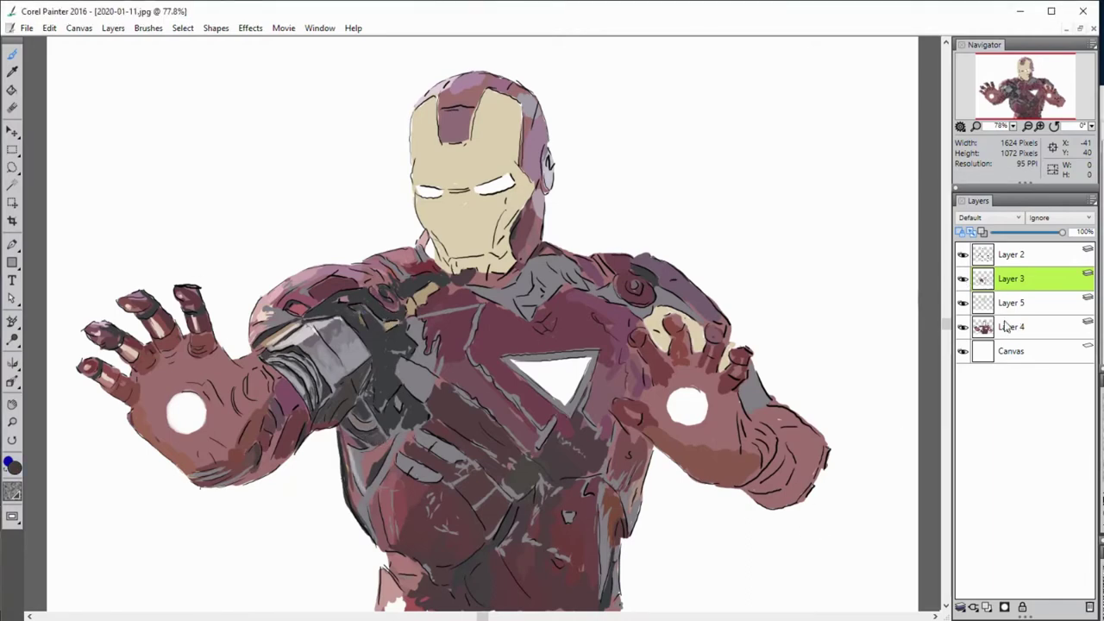
{"action": "left_click", "coordinate": [1005, 326]}
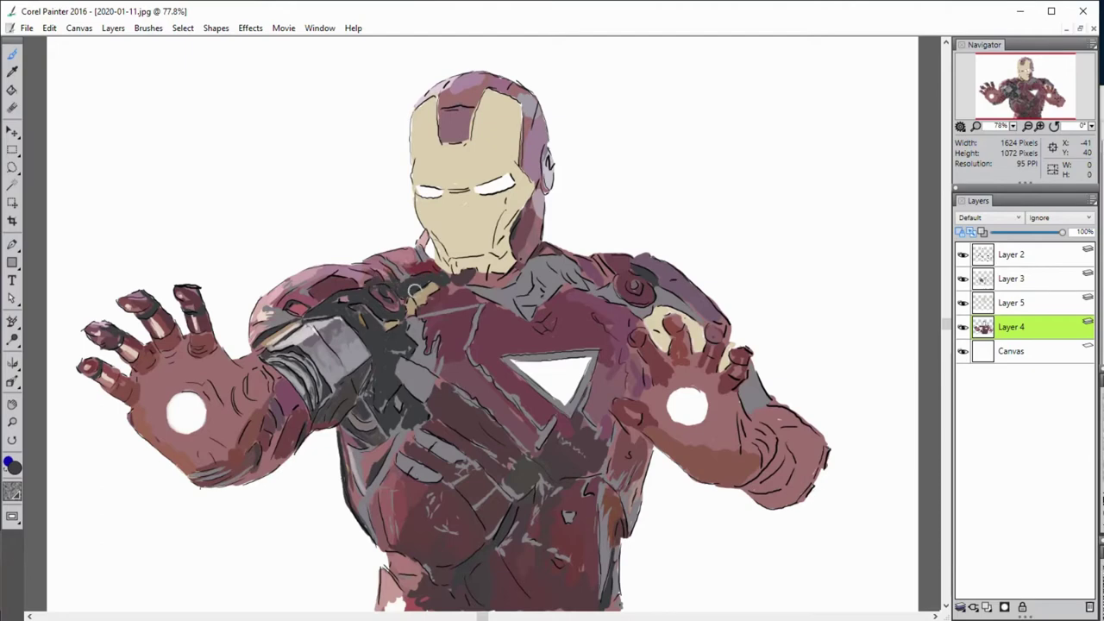
Step: On Layer 5, paint brown and tan shading across the faceplate chin
{"action": "left_click", "coordinate": [1019, 299]}
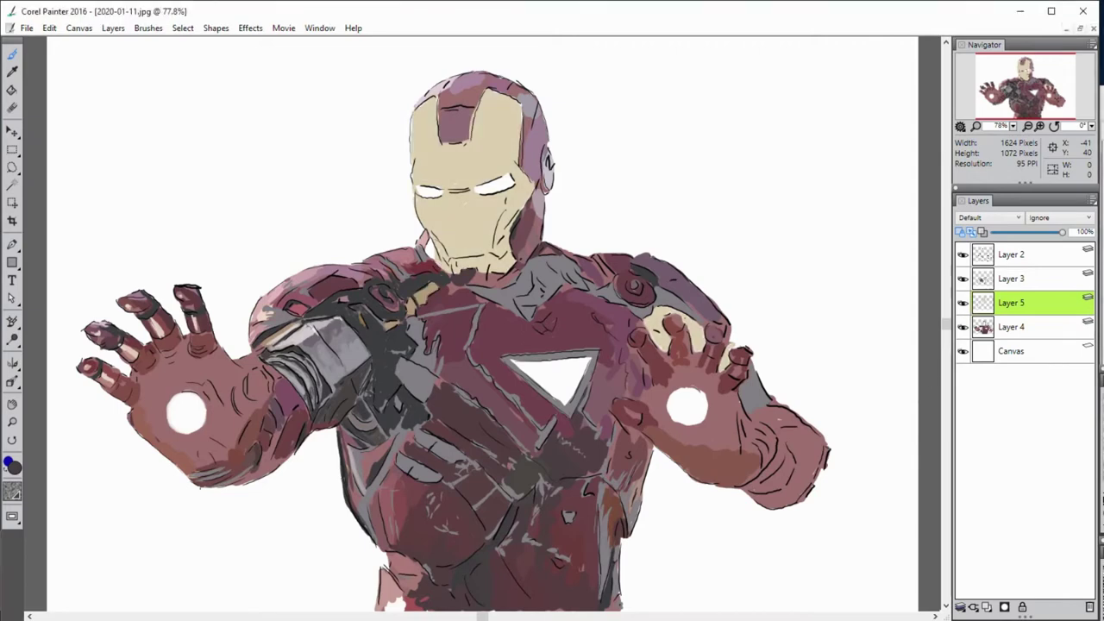
{"action": "mouse_move", "coordinate": [436, 224]}
{"action": "left_mouse_down"}
{"action": "mouse_move", "coordinate": [453, 250]}
{"action": "mouse_move", "coordinate": [466, 245]}
{"action": "mouse_move", "coordinate": [427, 207]}
{"action": "mouse_move", "coordinate": [449, 219]}
{"action": "mouse_move", "coordinate": [440, 234]}
{"action": "left_mouse_up"}
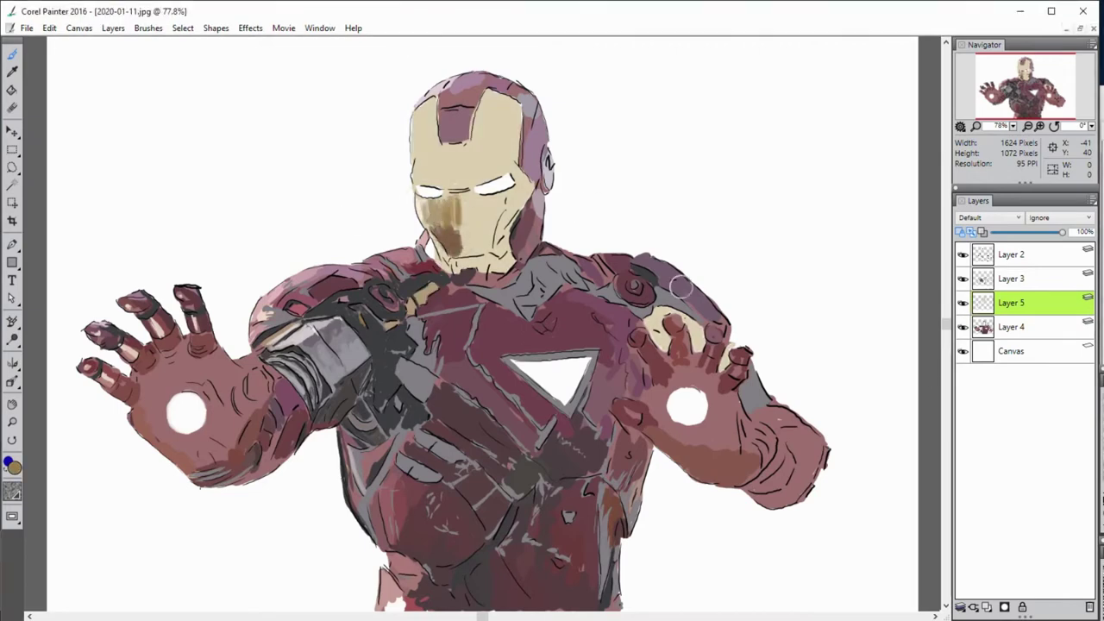
{"action": "mouse_move", "coordinate": [476, 194]}
{"action": "left_mouse_down"}
{"action": "mouse_move", "coordinate": [504, 220]}
{"action": "mouse_move", "coordinate": [487, 251]}
{"action": "mouse_move", "coordinate": [462, 252]}
{"action": "left_mouse_up"}
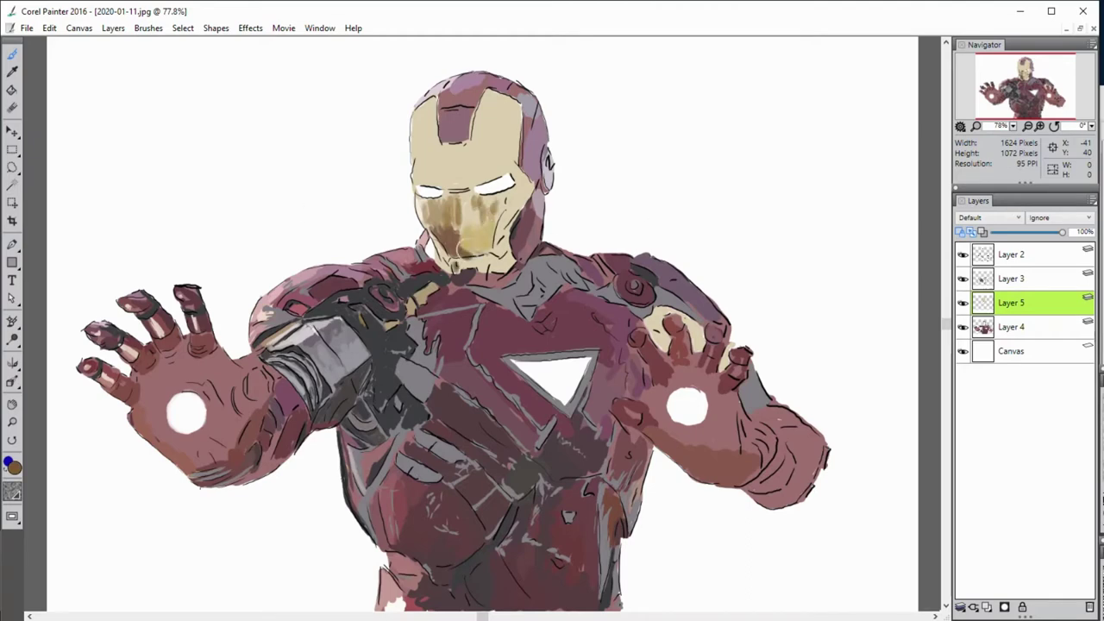
{"action": "left_click", "coordinate": [522, 198], "text": "alt"}
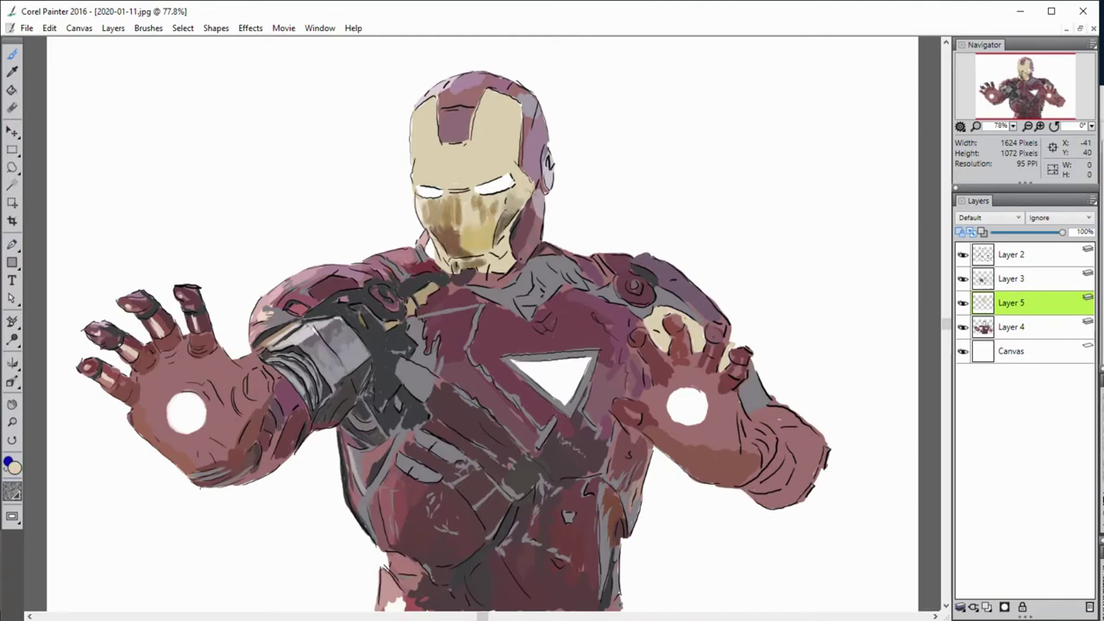
Step: Shade the helmet forehead dark olive and add vertical olive strokes down the faceplate
{"action": "left_click_drag", "start_coordinate": [518, 117], "coordinate": [517, 138]}
{"action": "mouse_move", "coordinate": [483, 93]}
{"action": "left_mouse_down"}
{"action": "mouse_move", "coordinate": [496, 125]}
{"action": "mouse_move", "coordinate": [517, 125]}
{"action": "left_mouse_up"}
{"action": "mouse_move", "coordinate": [505, 125]}
{"action": "left_mouse_down"}
{"action": "mouse_move", "coordinate": [509, 151]}
{"action": "mouse_move", "coordinate": [474, 177]}
{"action": "mouse_move", "coordinate": [500, 194]}
{"action": "mouse_move", "coordinate": [449, 190]}
{"action": "left_mouse_up"}
{"action": "mouse_move", "coordinate": [449, 138]}
{"action": "left_mouse_down"}
{"action": "mouse_move", "coordinate": [466, 173]}
{"action": "mouse_move", "coordinate": [423, 186]}
{"action": "left_mouse_up"}
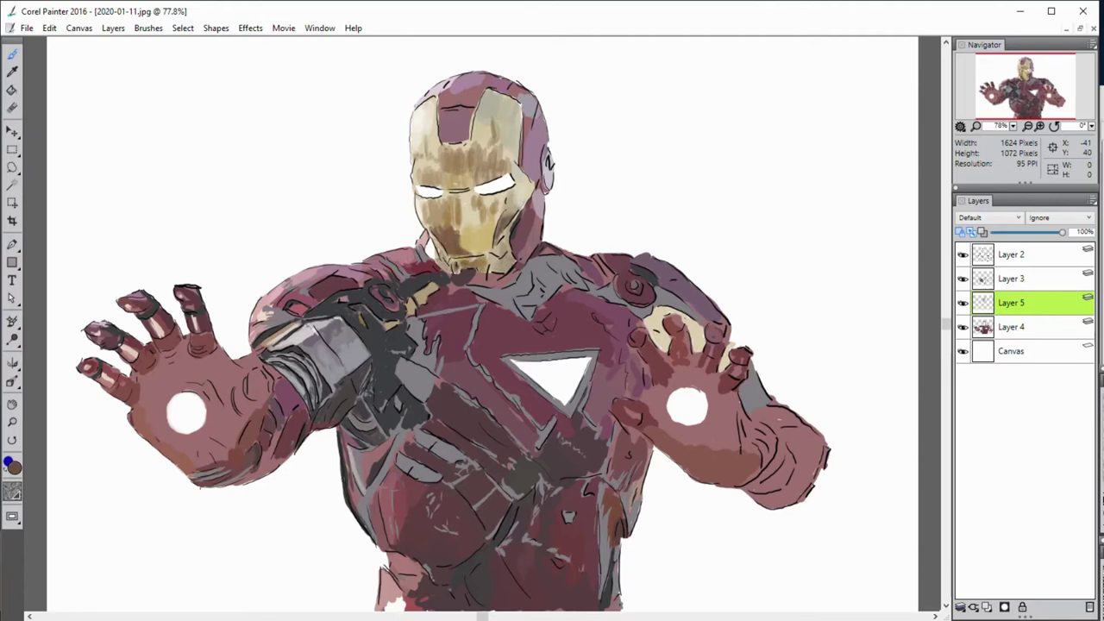
{"action": "left_click", "coordinate": [435, 264], "text": "ctrl"}
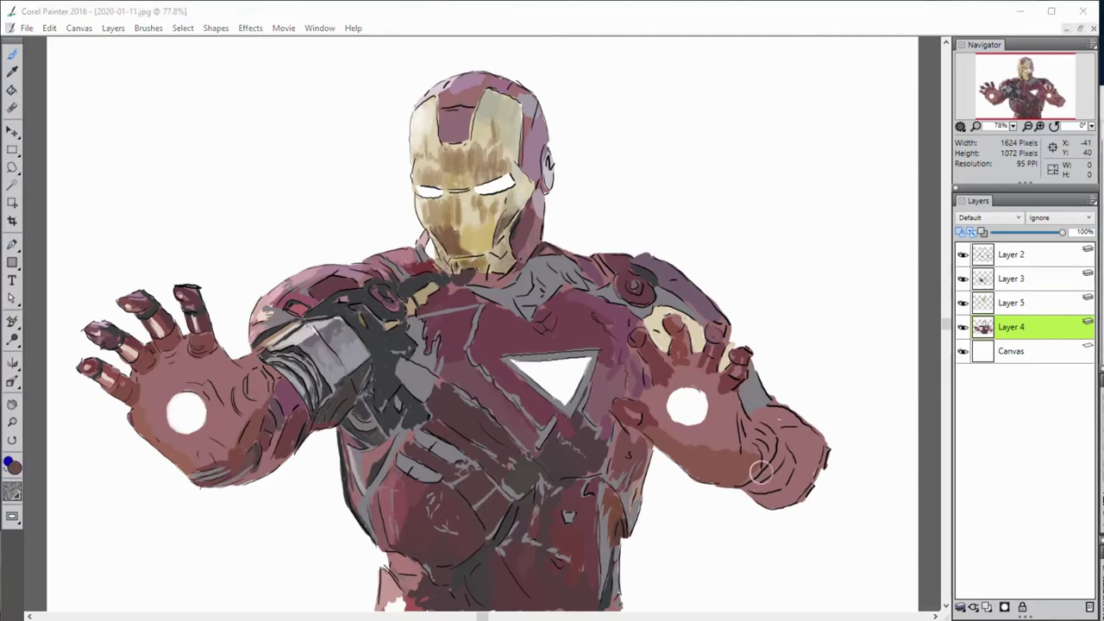
Step: On Layer 3, sample white and grey-brown colours from the arm and armour
{"action": "left_click", "coordinate": [988, 283]}
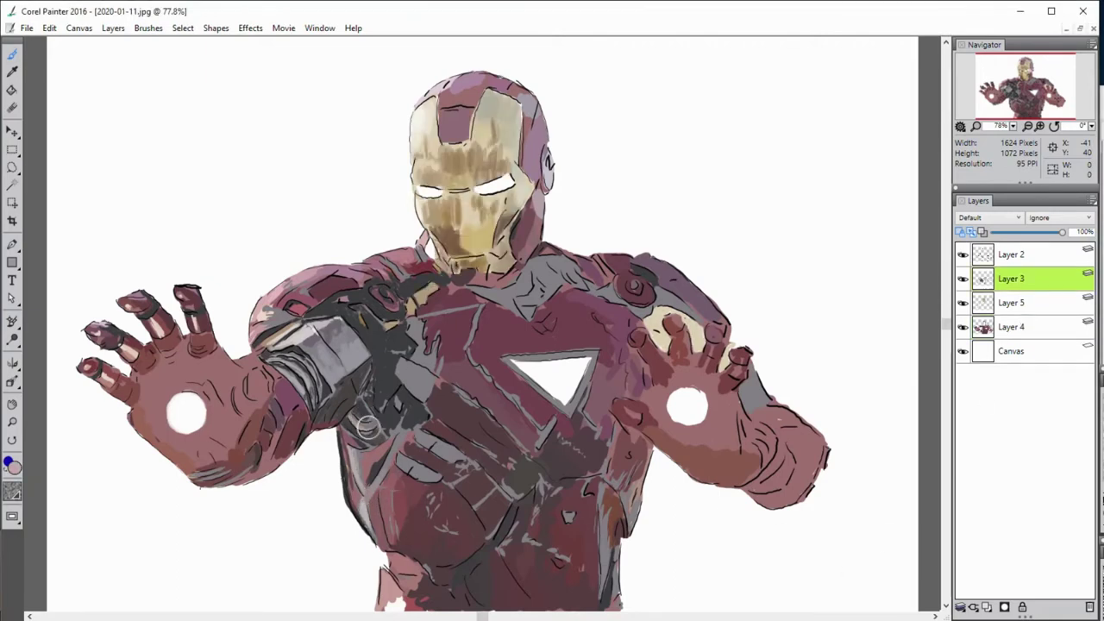
{"action": "left_click", "coordinate": [407, 273], "text": "alt"}
{"action": "key", "text": "Page_Down"}
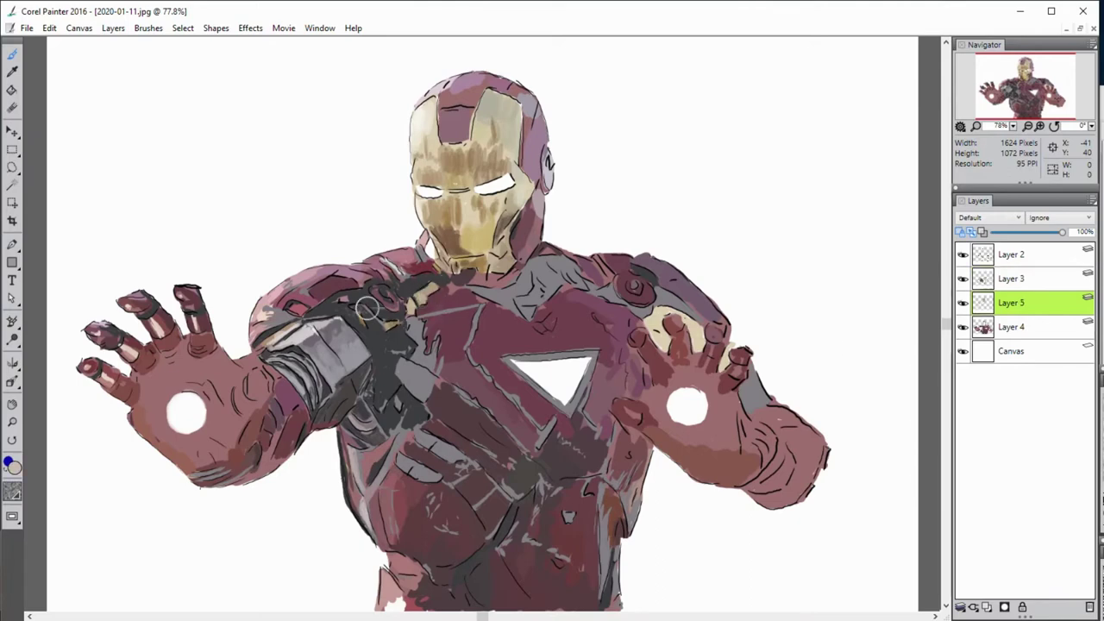
{"action": "key", "text": "Page_Up"}
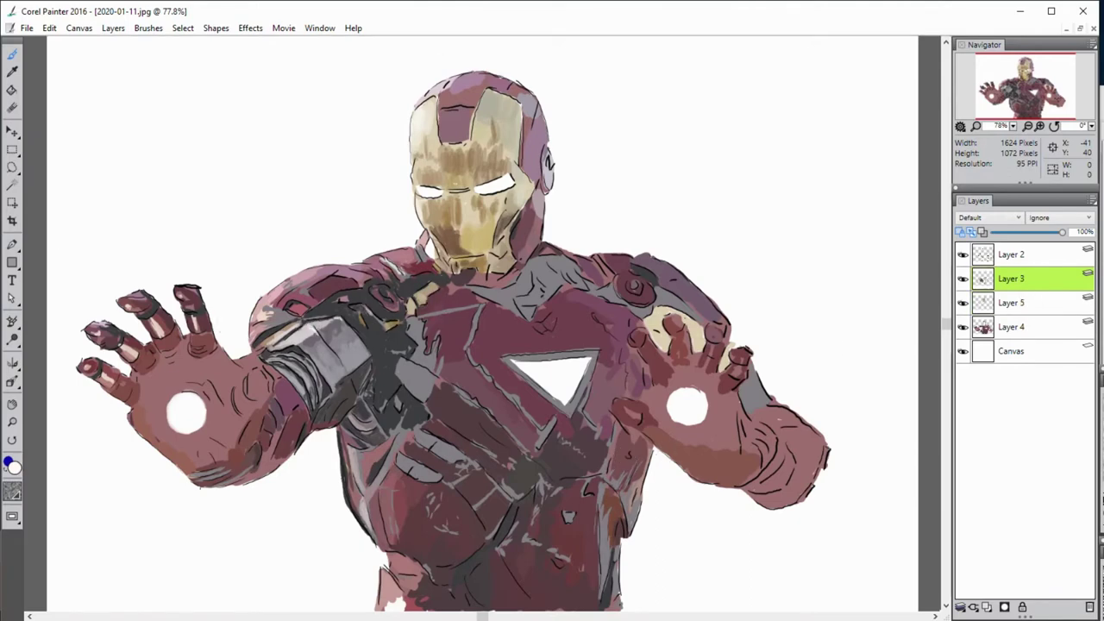
{"action": "left_click", "coordinate": [272, 337], "text": "alt"}
{"action": "left_click", "coordinate": [274, 327], "text": "alt"}
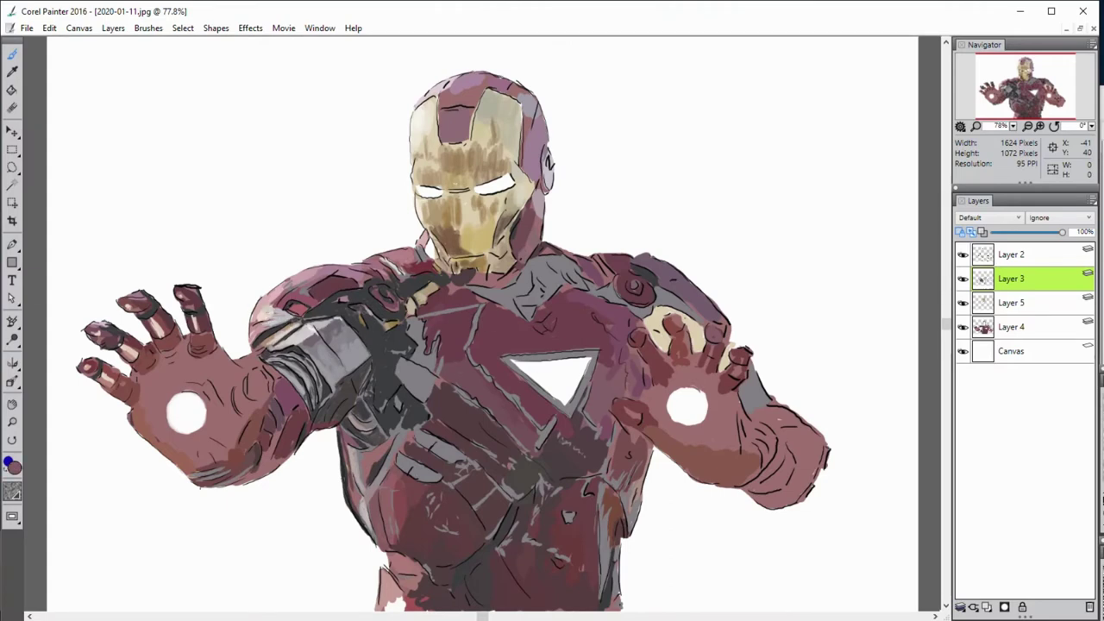
{"action": "left_click", "coordinate": [327, 287], "text": "alt"}
{"action": "left_click", "coordinate": [468, 300], "text": "alt"}
{"action": "key", "text": "alt+bracketleft"}
{"action": "left_click", "coordinate": [1001, 279]}
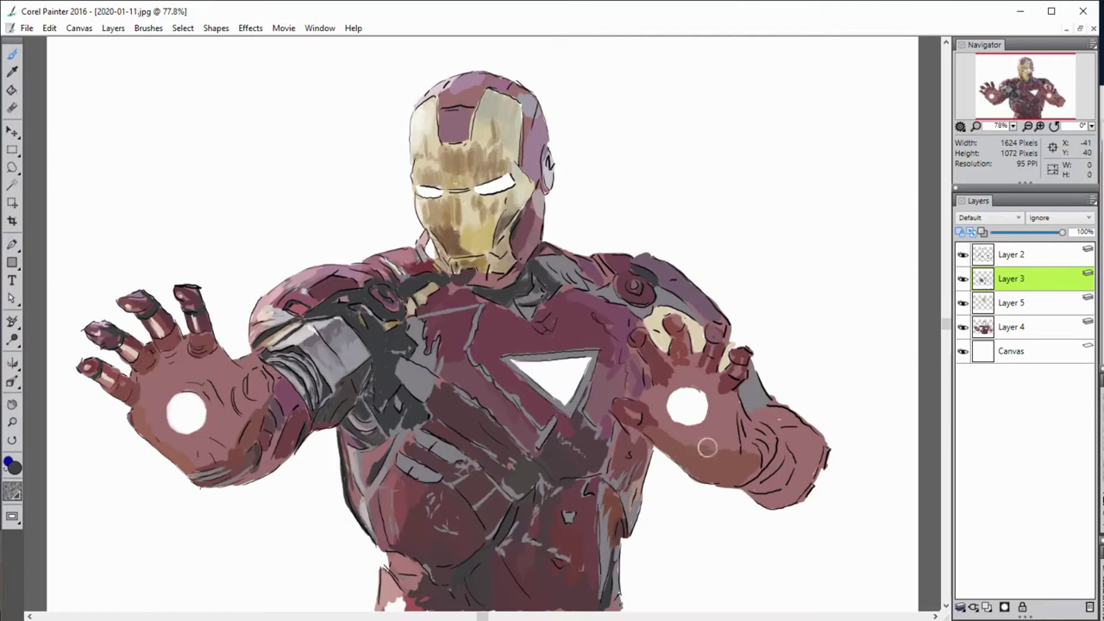
Step: Switch back and forth between Layers 3 and 4 while reviewing the painting
{"action": "left_click", "coordinate": [565, 241], "text": "ctrl"}
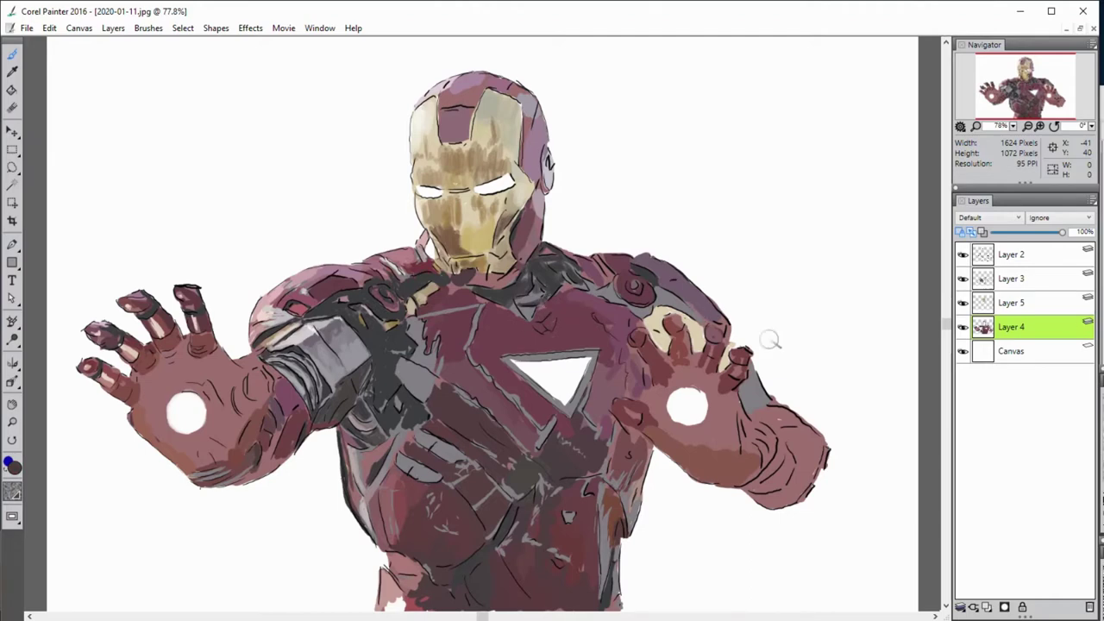
{"action": "left_click", "coordinate": [571, 309], "text": "ctrl"}
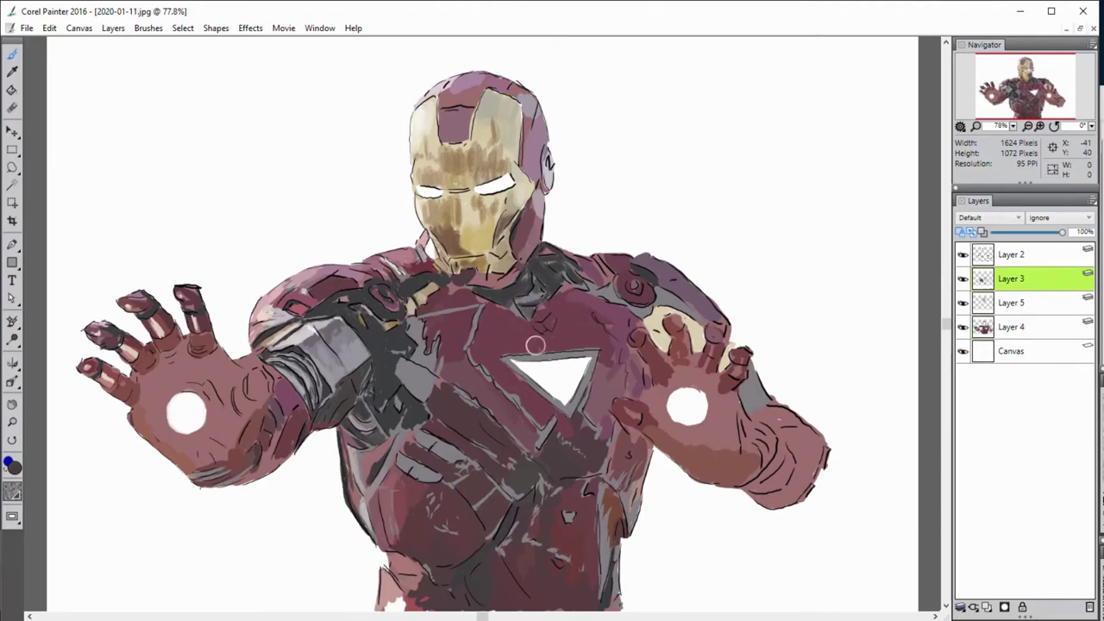
{"action": "left_click", "coordinate": [549, 321], "text": "ctrl"}
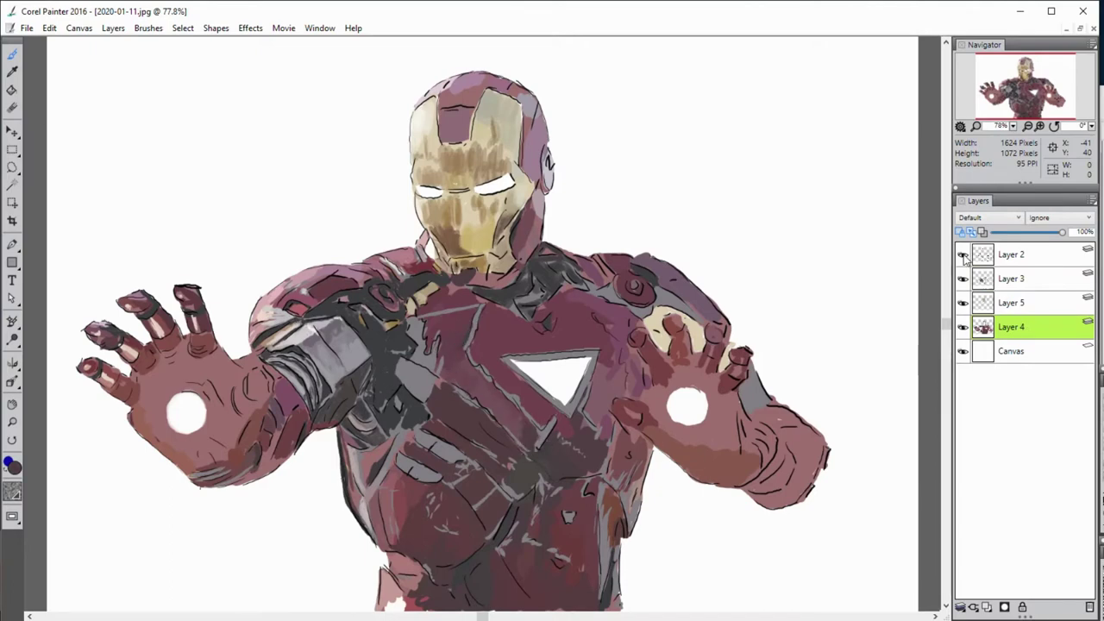
{"action": "left_click", "coordinate": [575, 490], "text": "ctrl"}
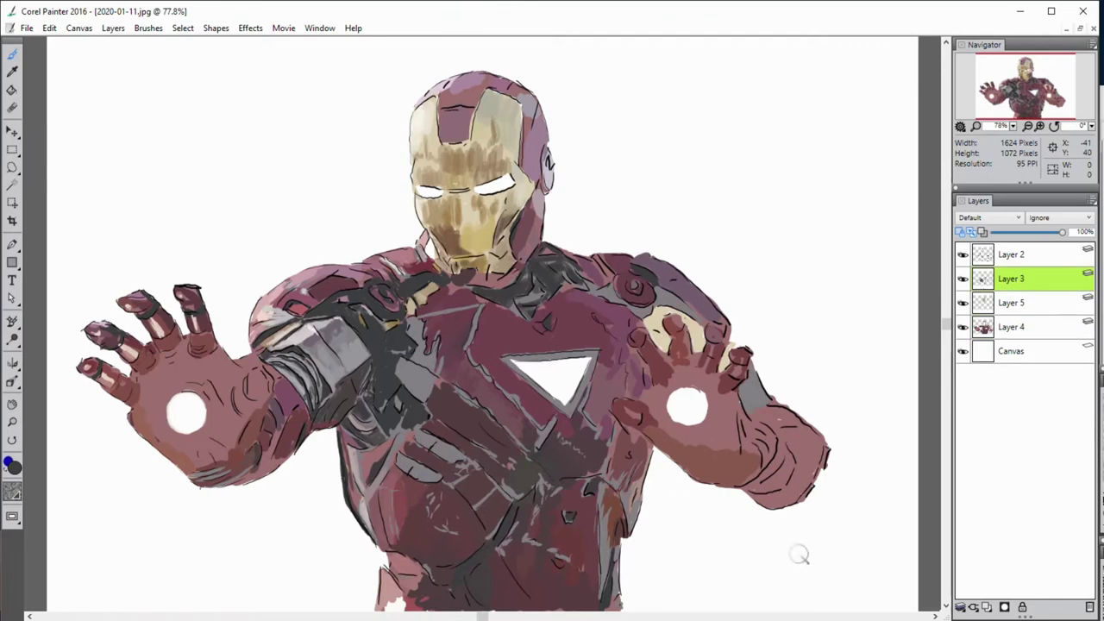
{"action": "left_click", "coordinate": [592, 560], "text": "ctrl"}
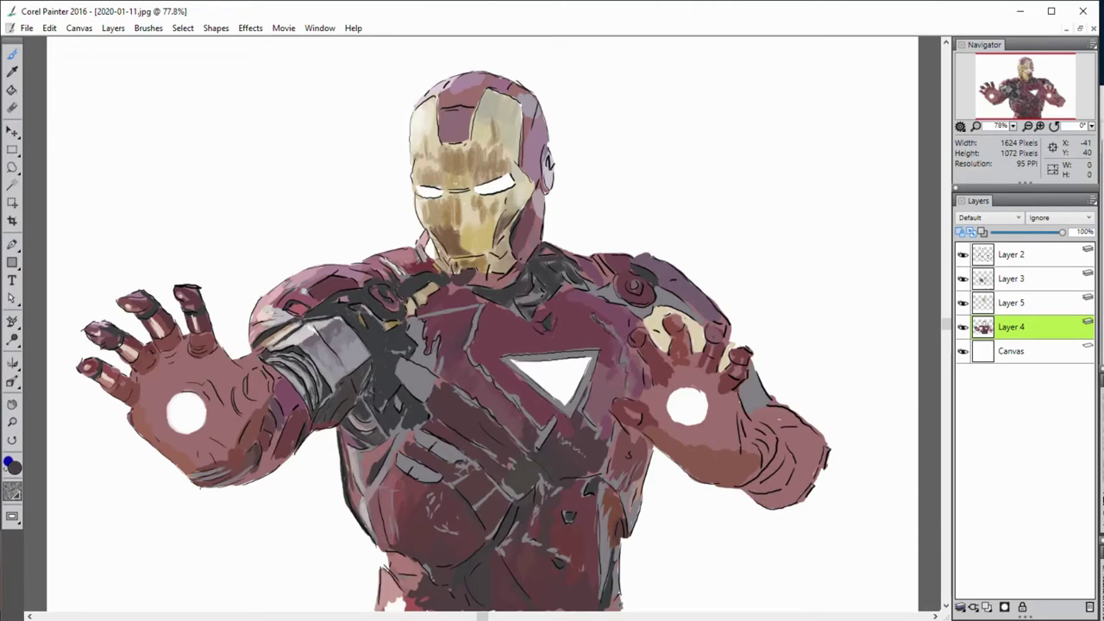
{"action": "left_click", "coordinate": [970, 283]}
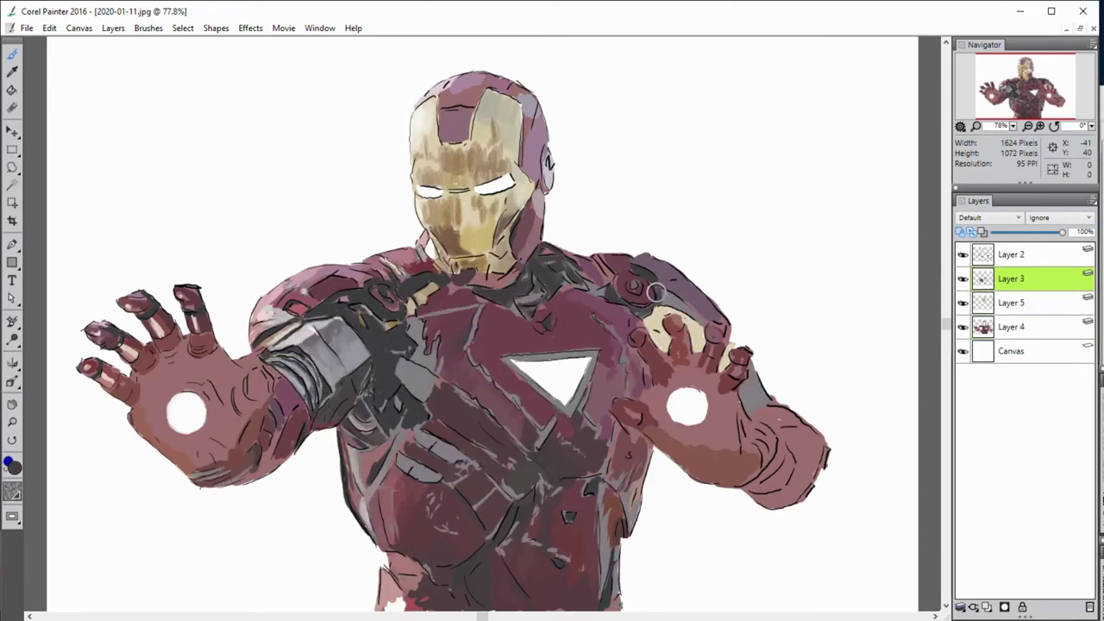
{"action": "key", "text": "Down"}
{"action": "key", "text": "Down"}
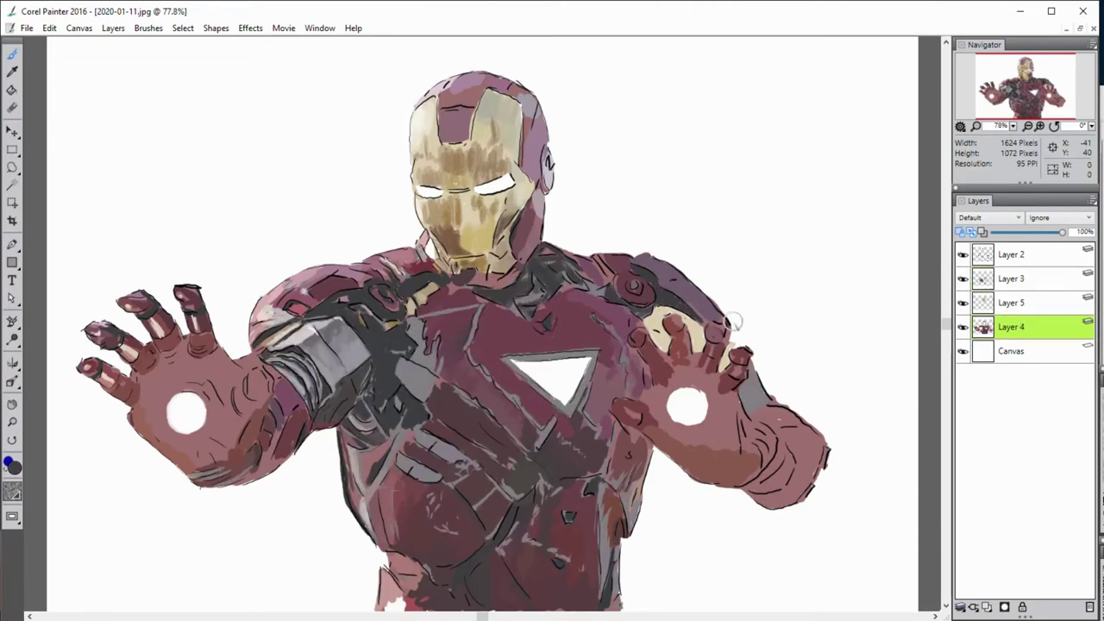
{"action": "key", "text": "Up"}
{"action": "key", "text": "Up"}
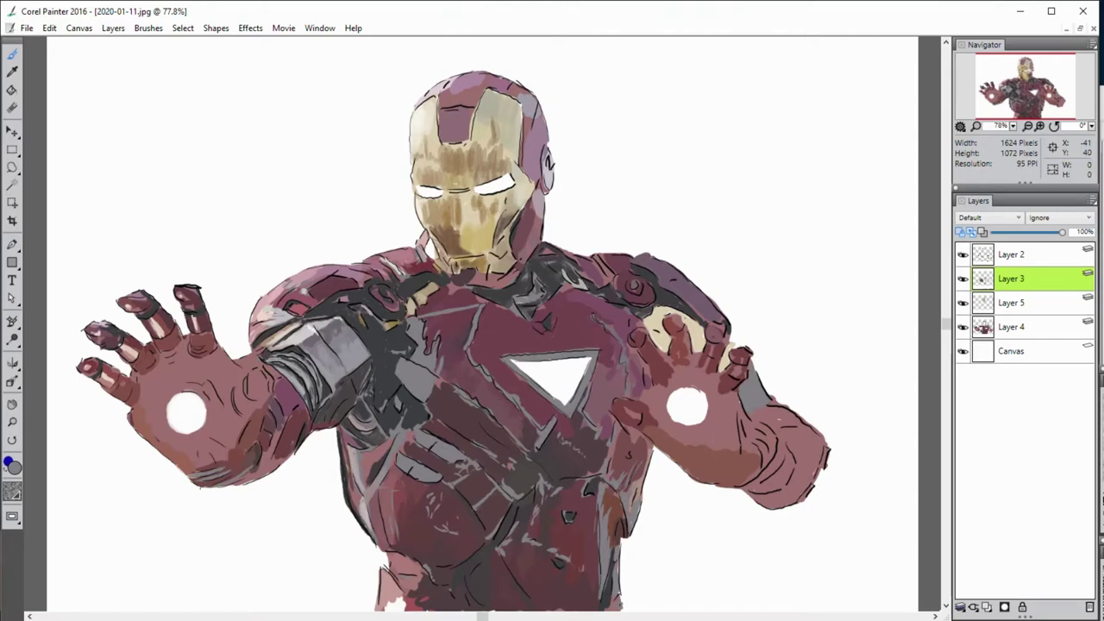
{"action": "key", "text": "Down"}
{"action": "key", "text": "Down"}
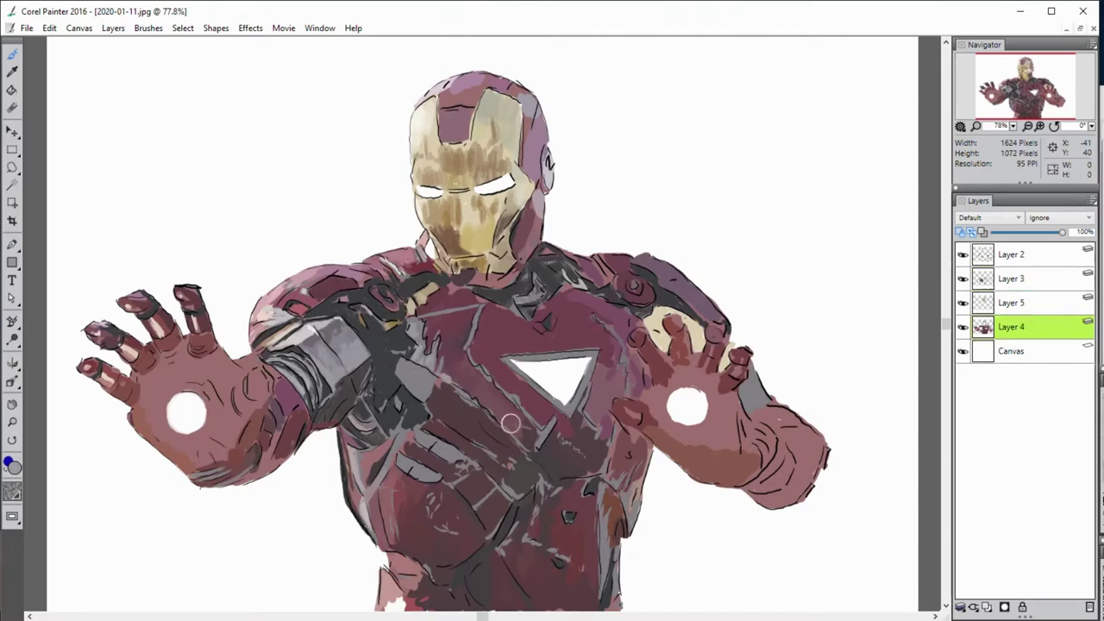
{"action": "key", "text": "Up"}
{"action": "key", "text": "Up"}
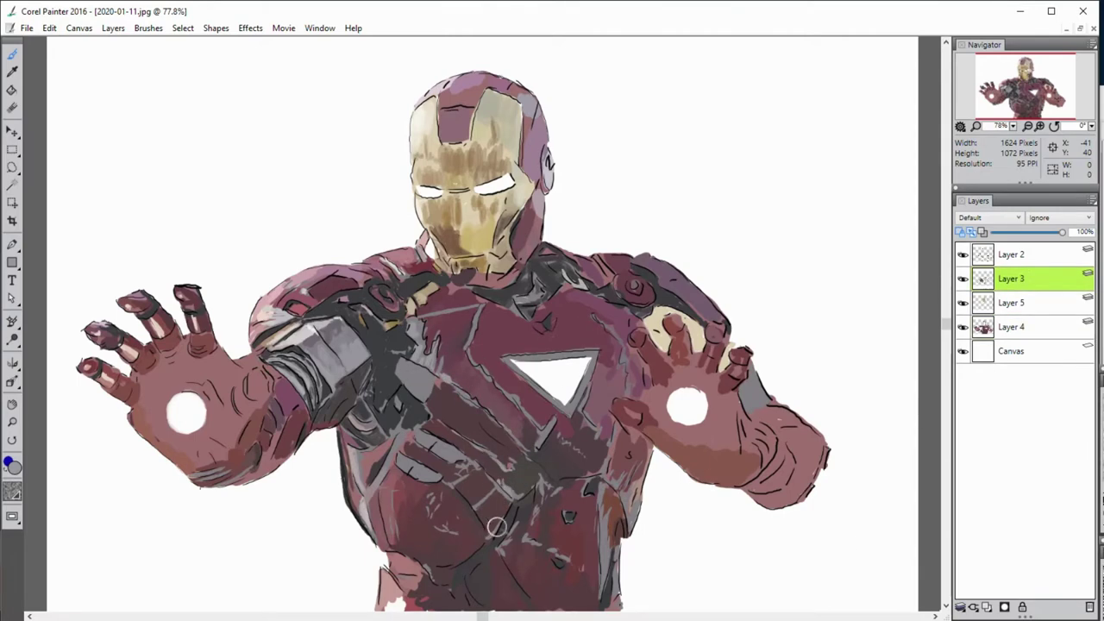
Step: Dab darker grey onto the forearm armour and paint light and dark strokes on the lower right chest
{"action": "left_click", "coordinate": [409, 375], "text": "alt"}
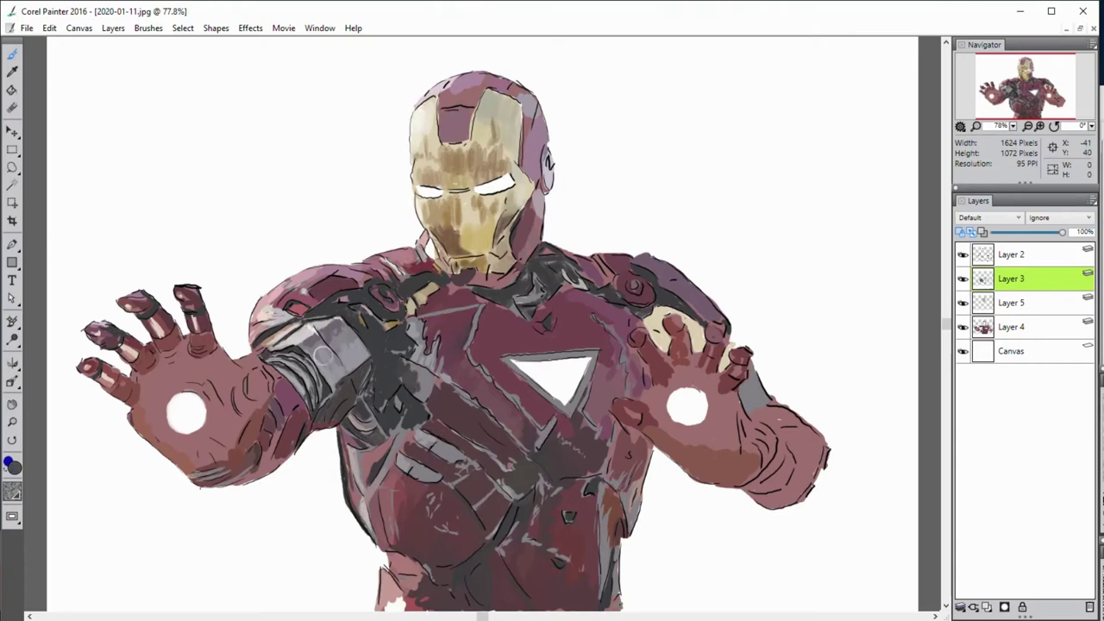
{"action": "left_click", "coordinate": [423, 372], "text": "alt"}
{"action": "left_click", "coordinate": [320, 308], "text": "alt"}
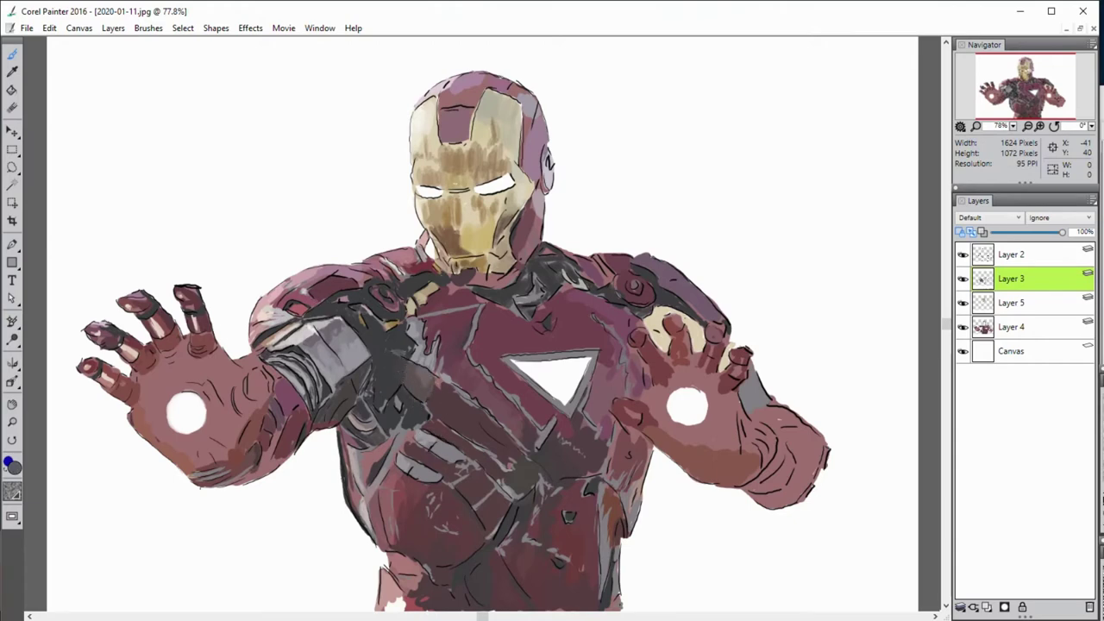
{"action": "left_click", "coordinate": [340, 320]}
{"action": "left_click", "coordinate": [596, 533], "text": "alt"}
{"action": "left_click_drag", "start_coordinate": [602, 538], "coordinate": [602, 592]}
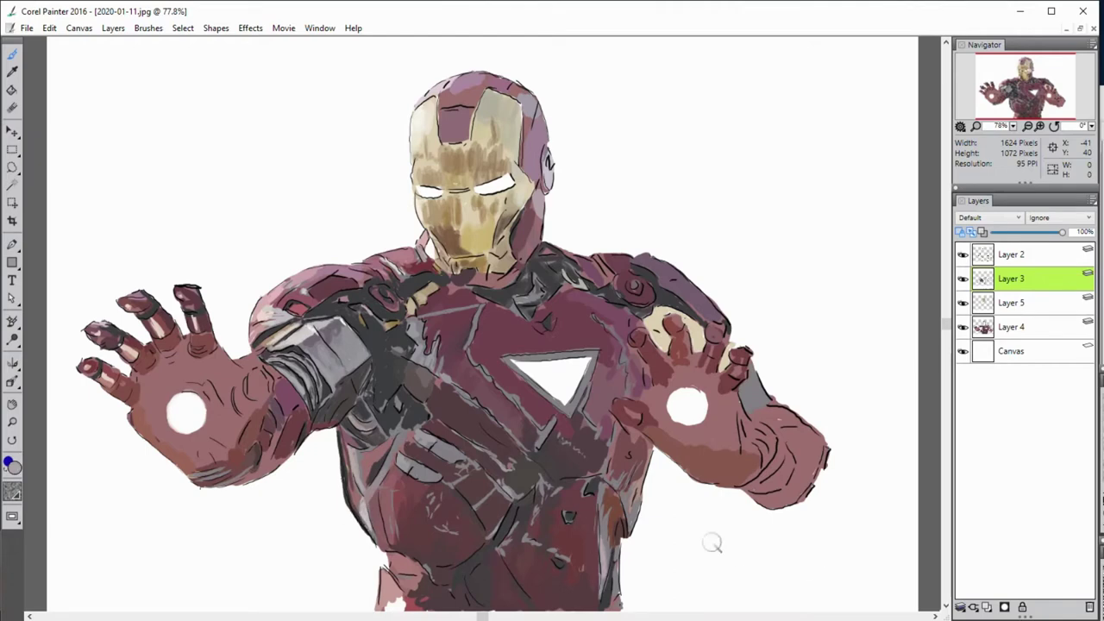
{"action": "left_click", "coordinate": [611, 524], "text": "alt"}
{"action": "left_click_drag", "start_coordinate": [634, 499], "coordinate": [635, 531]}
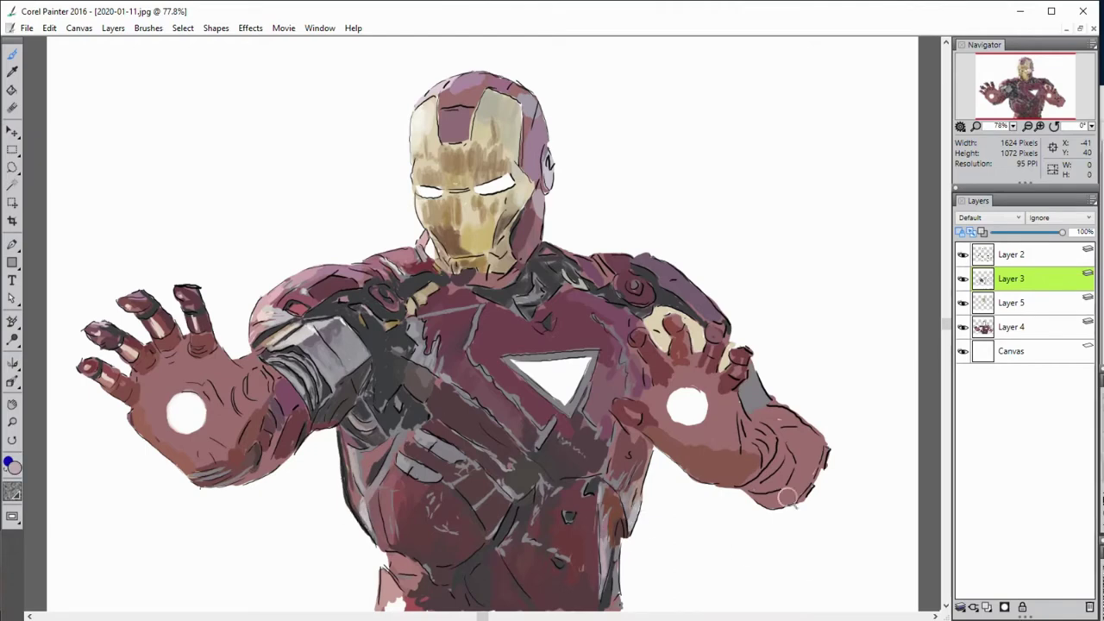
Step: Outline the white chest triangle in grey and darken the faceplate's top edge
{"action": "left_click", "coordinate": [634, 431], "text": "ctrl"}
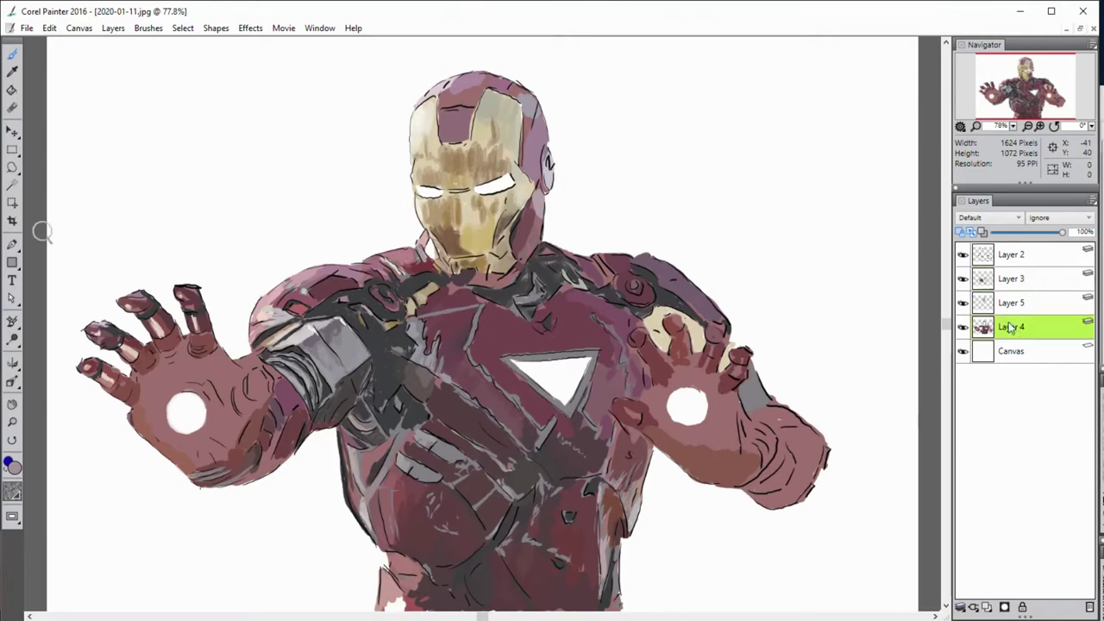
{"action": "left_click", "coordinate": [681, 392], "text": "ctrl"}
{"action": "left_click_drag", "start_coordinate": [595, 349], "coordinate": [514, 361]}
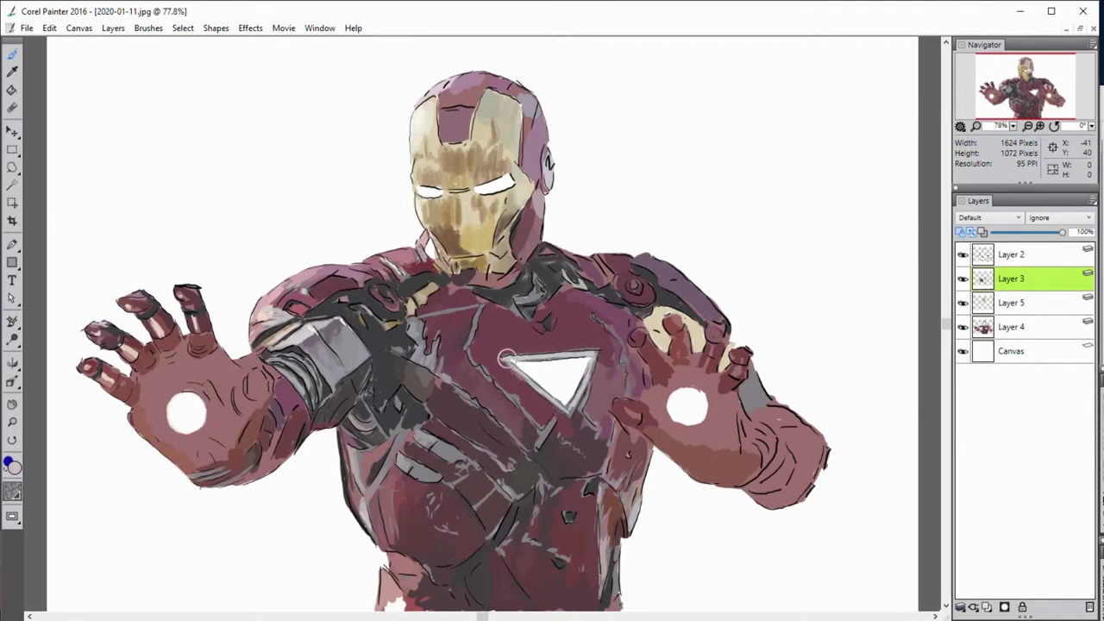
{"action": "left_click", "coordinate": [517, 380], "text": "ctrl"}
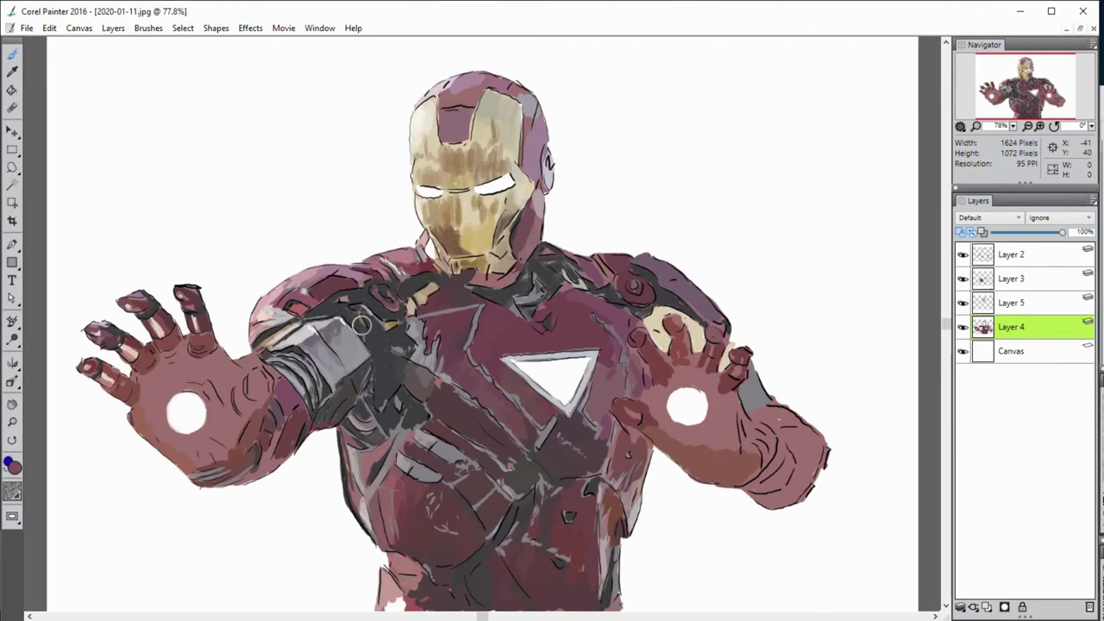
{"action": "left_click", "coordinate": [493, 282], "text": "ctrl+shift"}
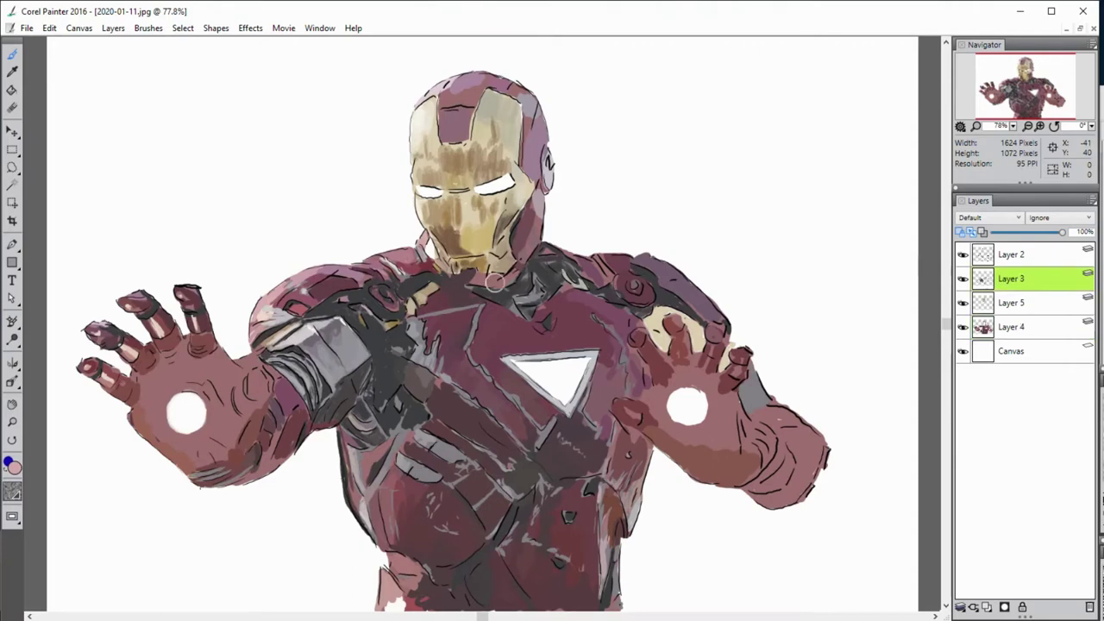
{"action": "left_click", "coordinate": [384, 339], "text": "ctrl+shift"}
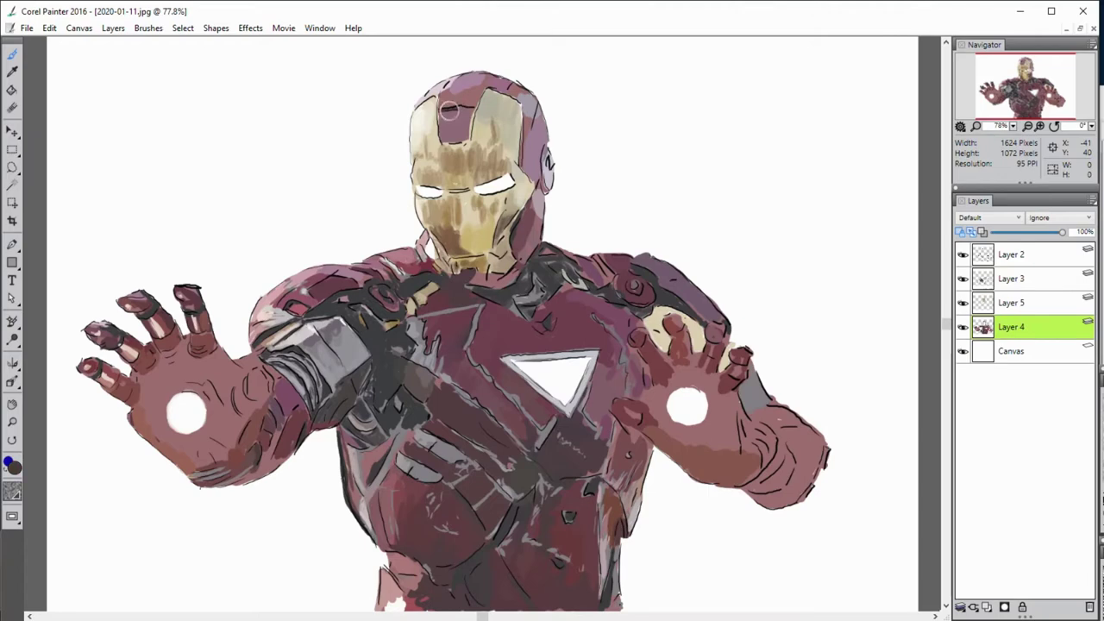
{"action": "left_click_drag", "start_coordinate": [448, 110], "coordinate": [472, 107]}
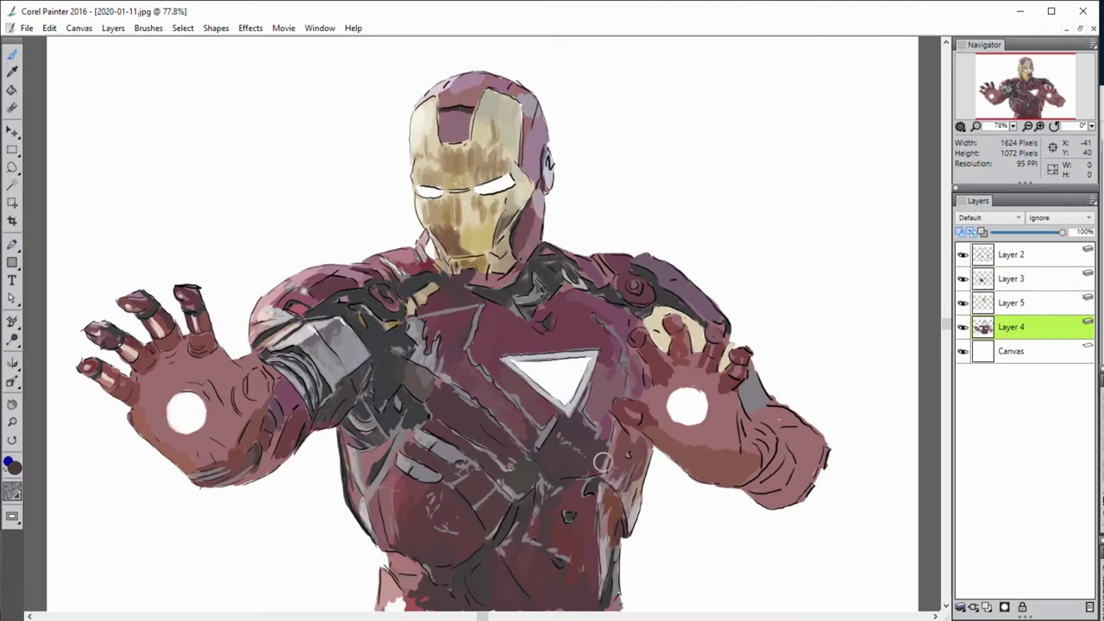
Step: On Layer 5, paint over the shoulder's tan patch in red
{"action": "left_click", "coordinate": [632, 358], "text": "alt"}
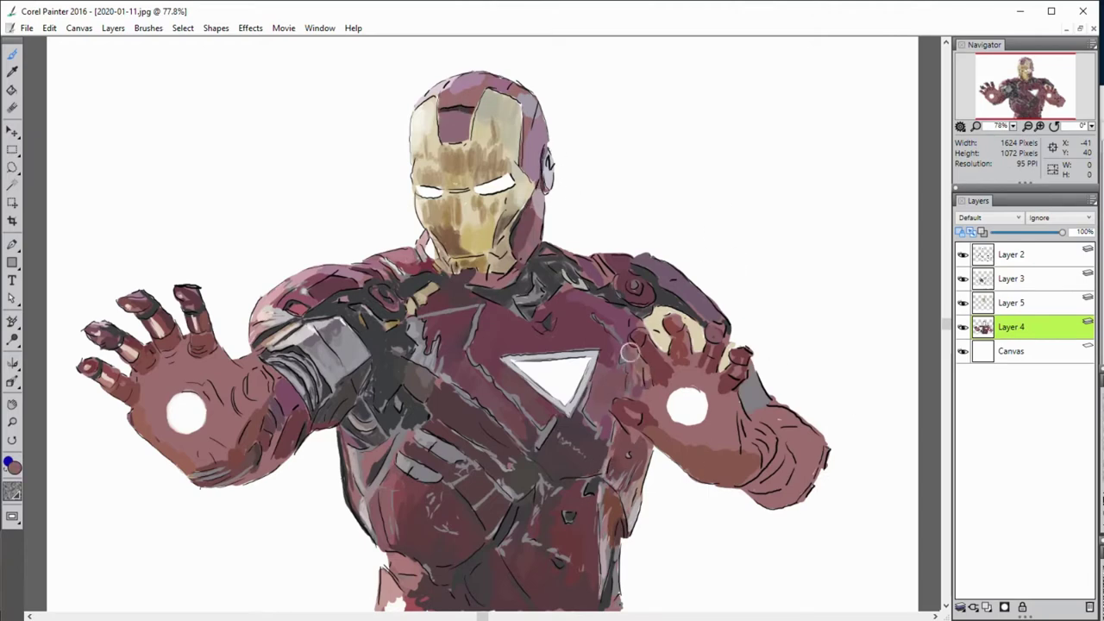
{"action": "left_click", "coordinate": [966, 304]}
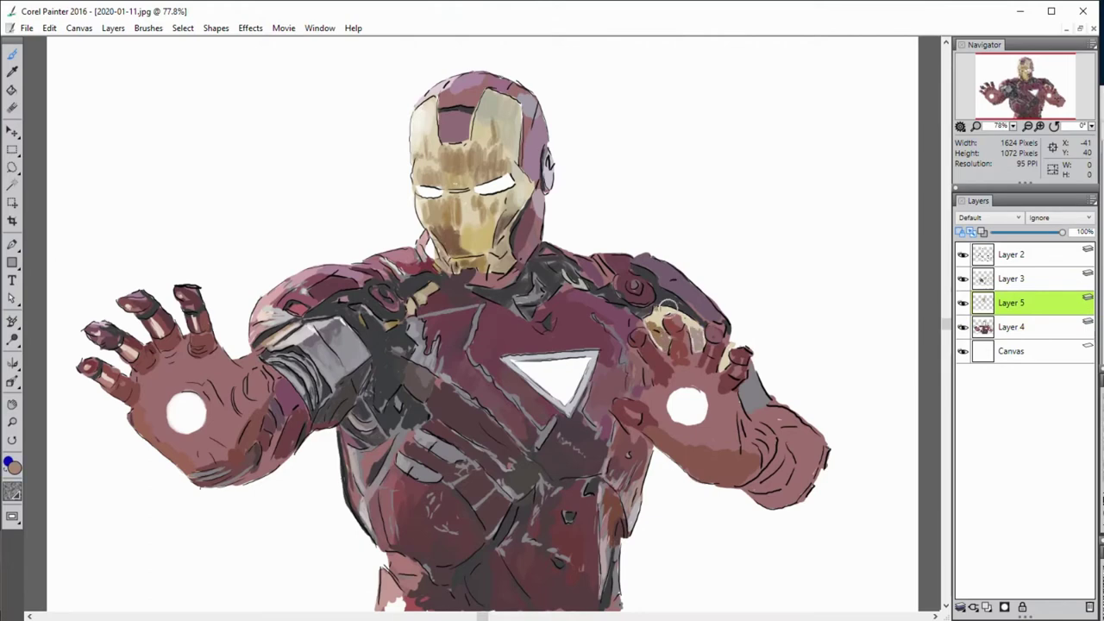
{"action": "left_click_drag", "start_coordinate": [655, 336], "coordinate": [681, 315]}
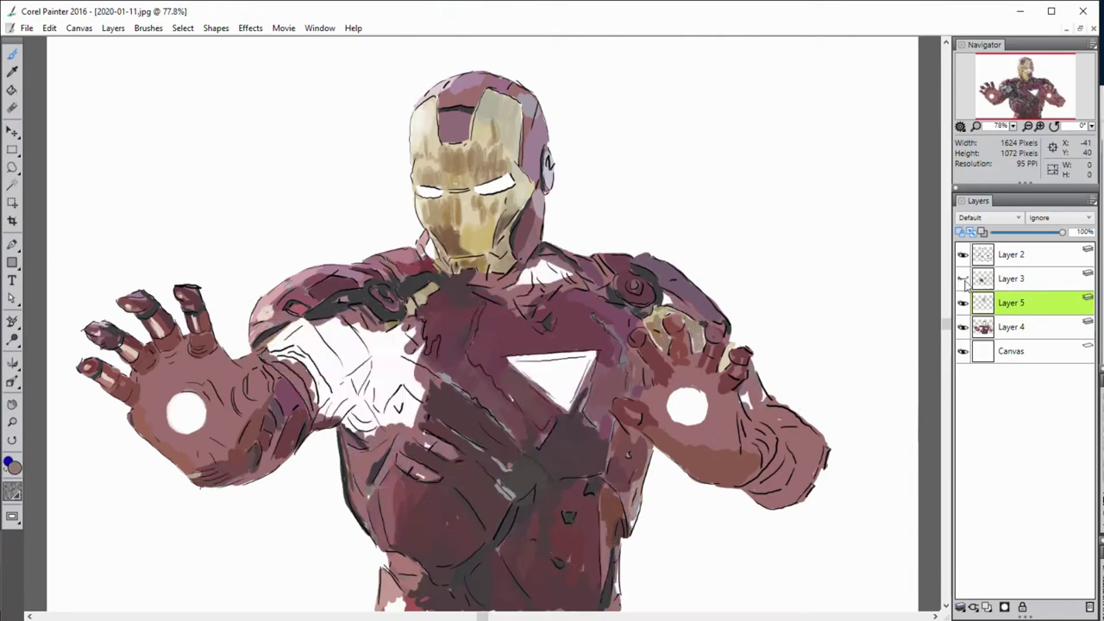
{"action": "left_click", "coordinate": [642, 298], "text": "ctrl"}
{"action": "left_click", "coordinate": [783, 273], "text": "ctrl"}
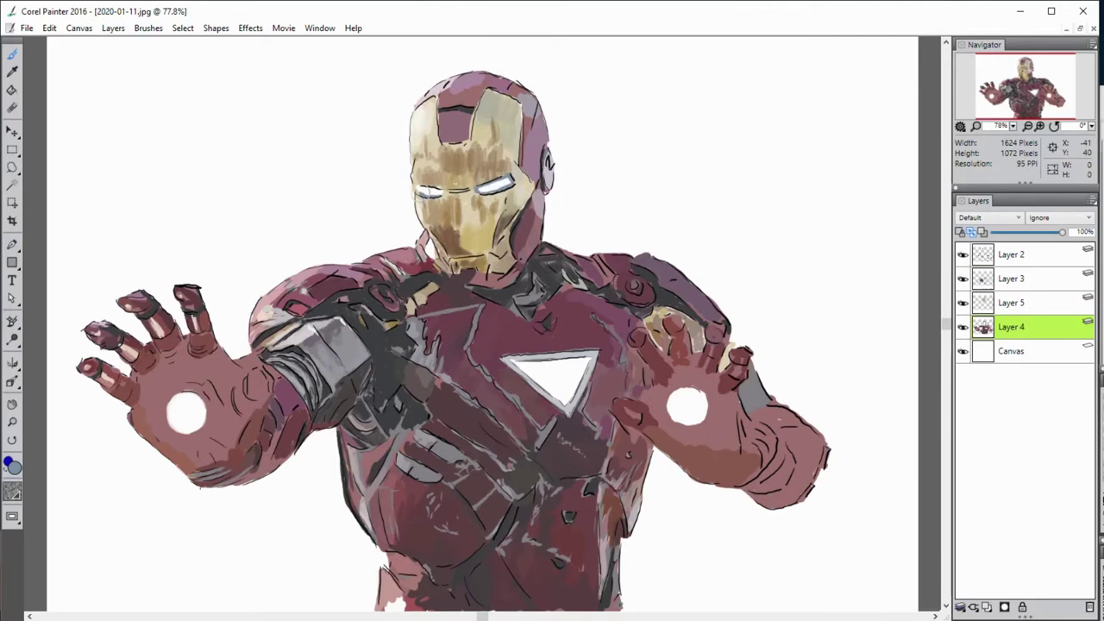
Step: Cycle through Layers 4, 5 and 3 while sampling dark red from the armour and neck
{"action": "left_click", "coordinate": [735, 321], "text": "ctrl"}
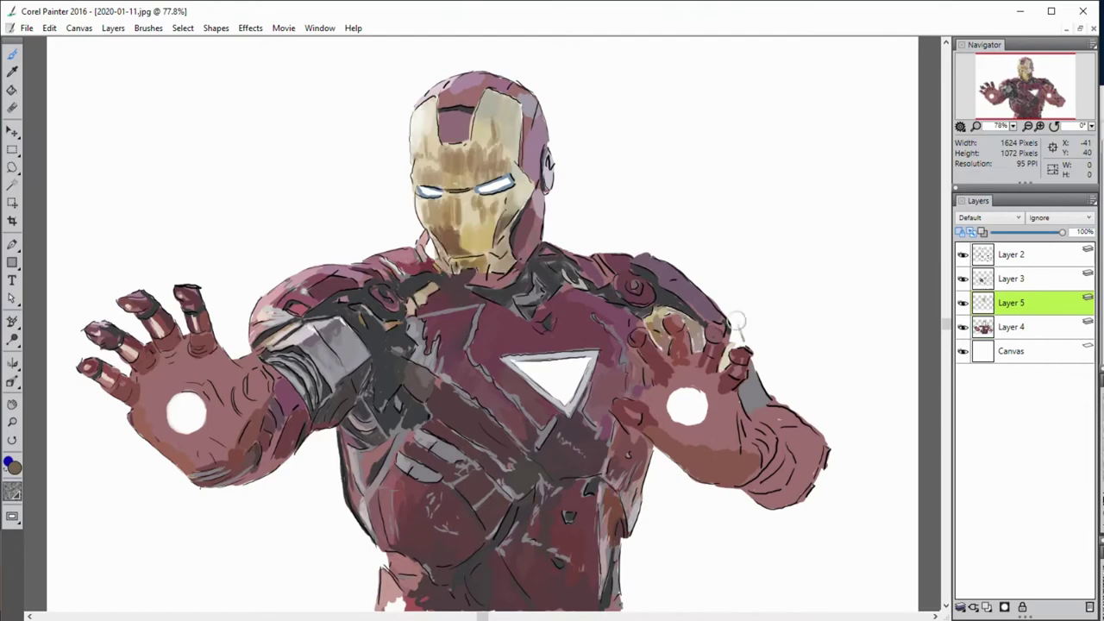
{"action": "left_click", "coordinate": [442, 126], "text": "ctrl"}
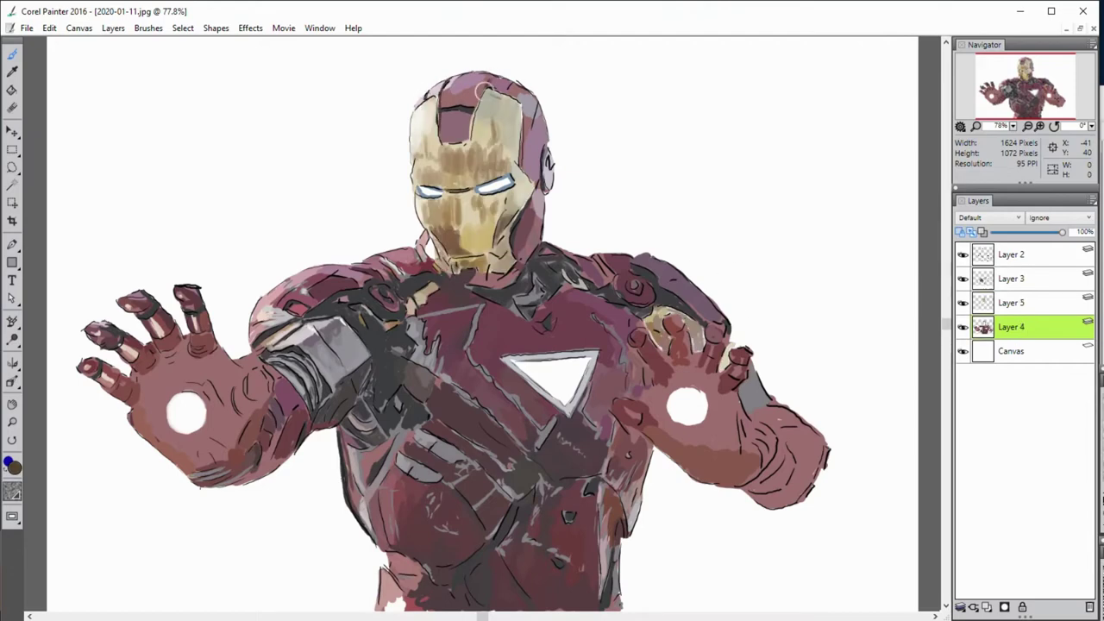
{"action": "left_click", "coordinate": [540, 163], "text": "alt"}
{"action": "left_click", "coordinate": [519, 254], "text": "alt"}
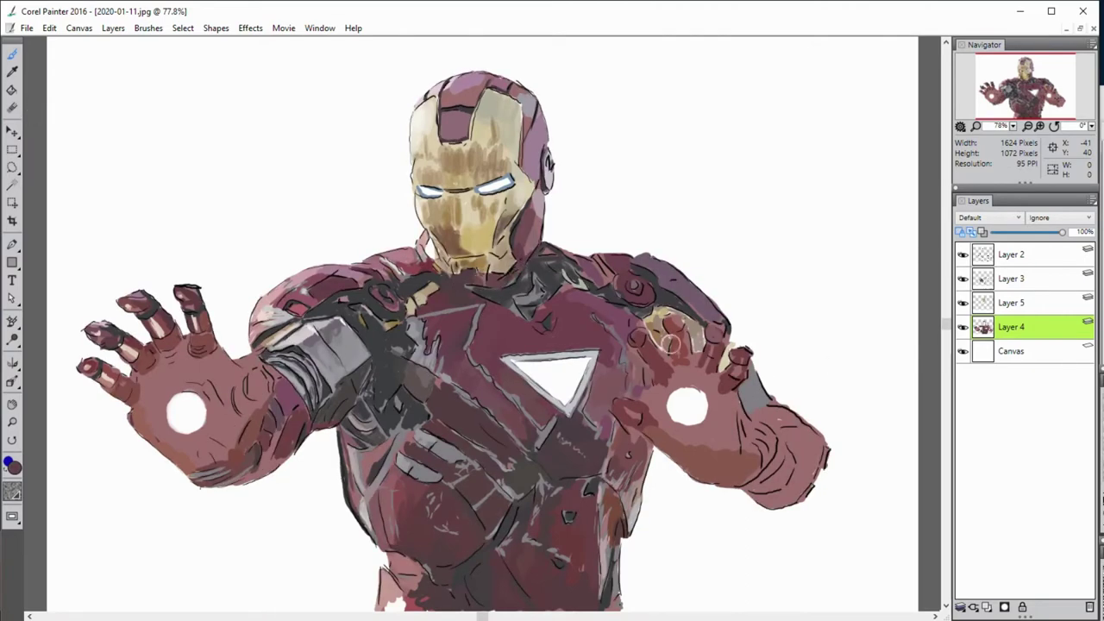
{"action": "left_click", "coordinate": [452, 265], "text": "ctrl"}
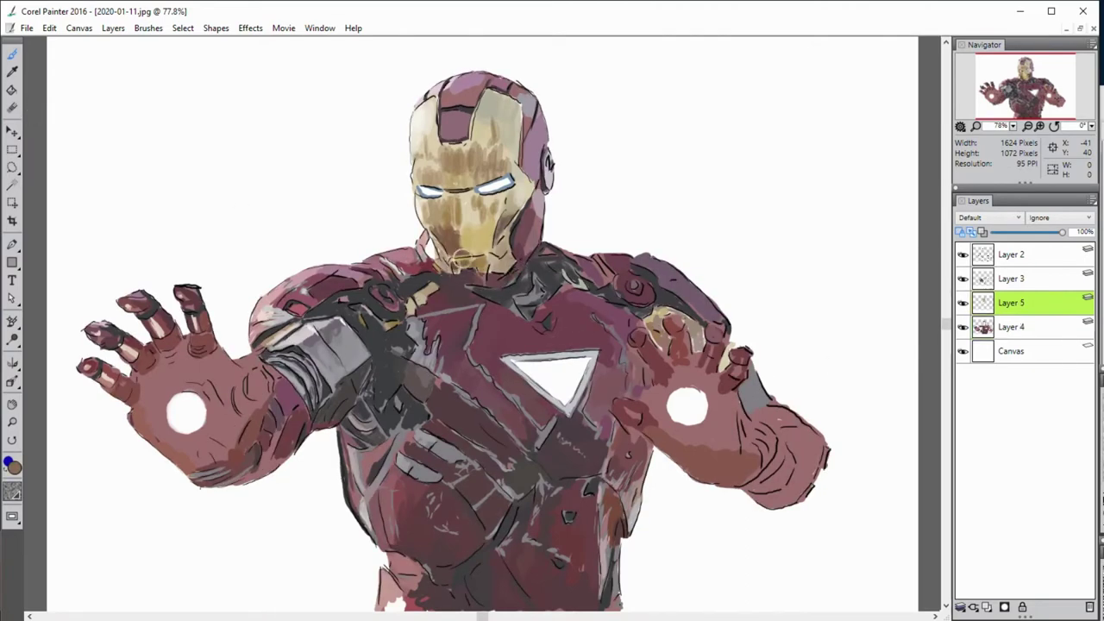
{"action": "left_click", "coordinate": [419, 261], "text": "alt"}
{"action": "left_click", "coordinate": [471, 323], "text": "ctrl"}
{"action": "left_click", "coordinate": [427, 325], "text": "ctrl"}
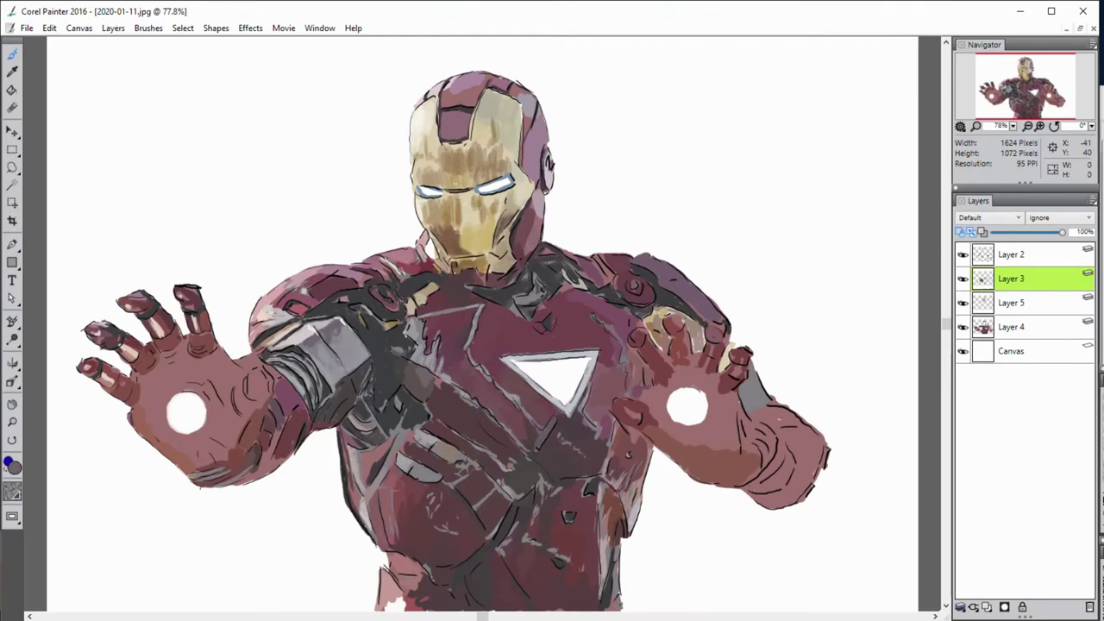
Step: On Layer 4, darken the lower edge of the left forearm in sampled maroon
{"action": "left_click", "coordinate": [570, 395], "text": "alt"}
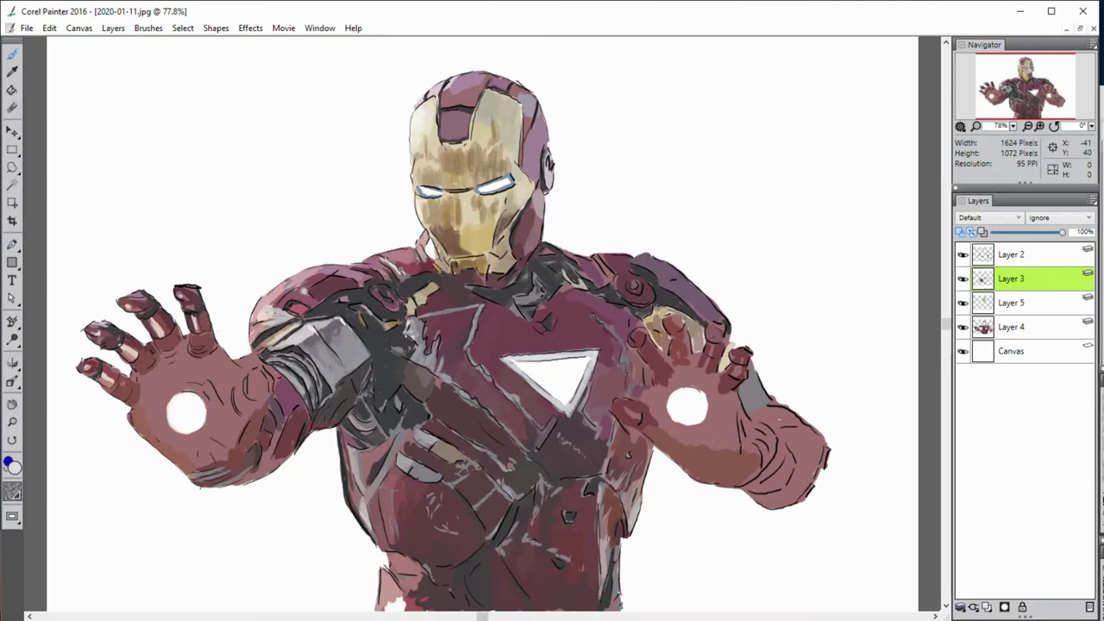
{"action": "left_click", "coordinate": [437, 312], "text": "alt"}
{"action": "left_click", "coordinate": [745, 308], "text": "ctrl"}
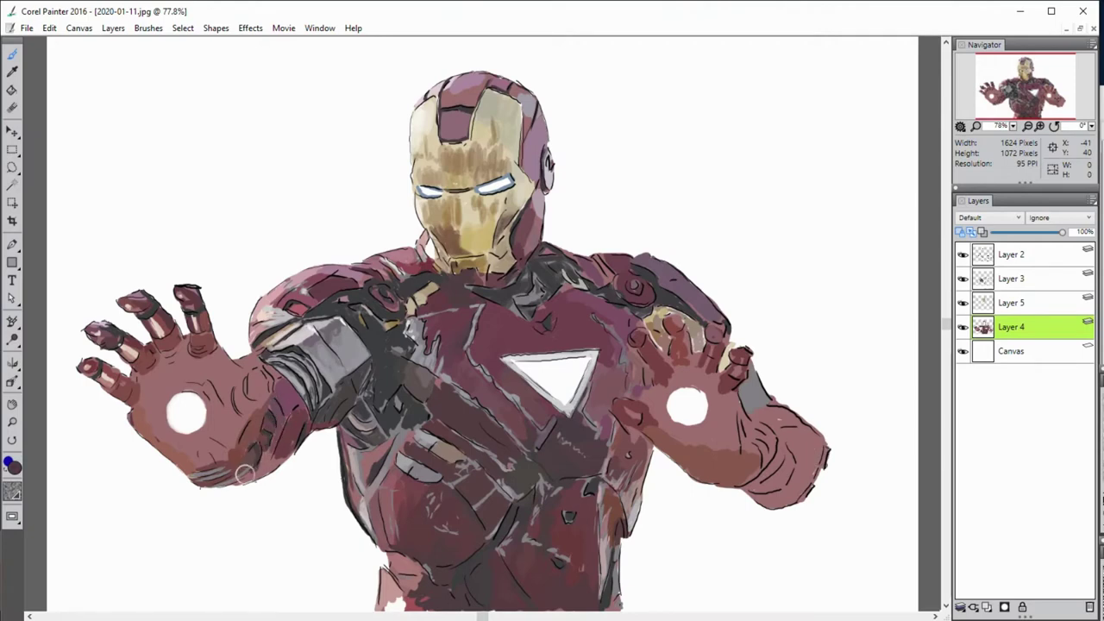
{"action": "left_click_drag", "start_coordinate": [244, 473], "coordinate": [226, 488]}
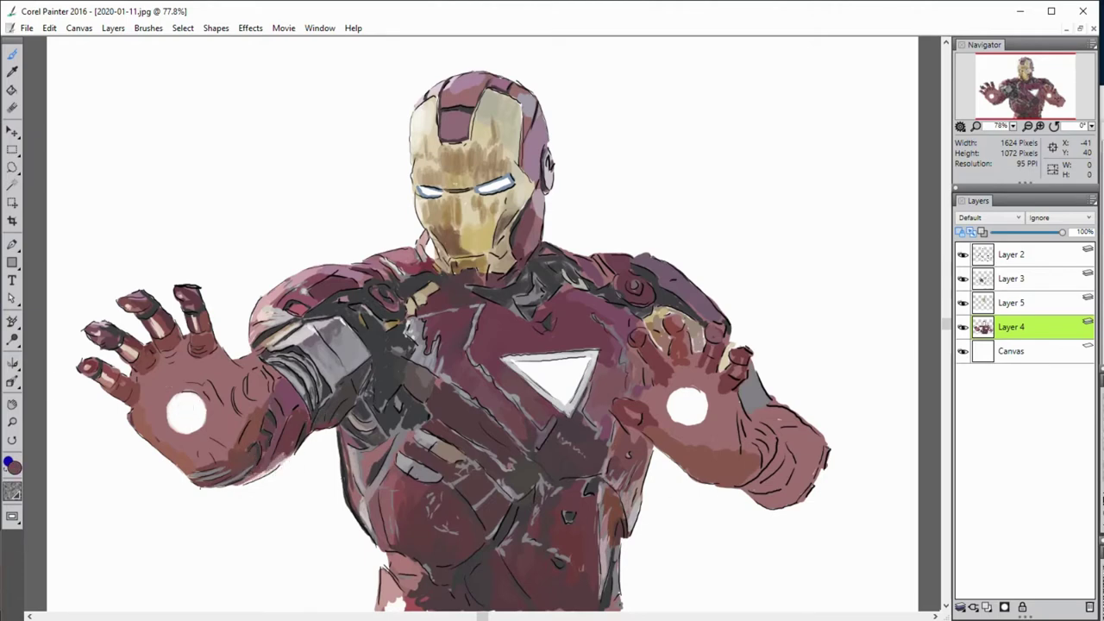
Step: Return to Layer 3, sample white from the painting and zoom in on the chest
{"action": "left_click", "coordinate": [1011, 278]}
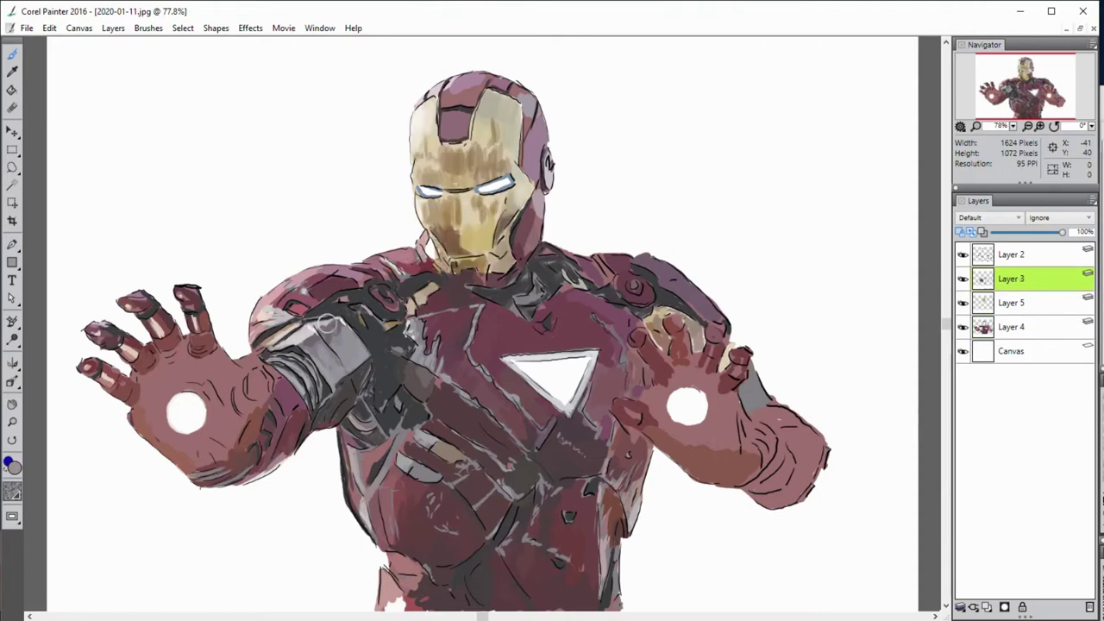
{"action": "left_click", "coordinate": [55, 282], "text": "alt"}
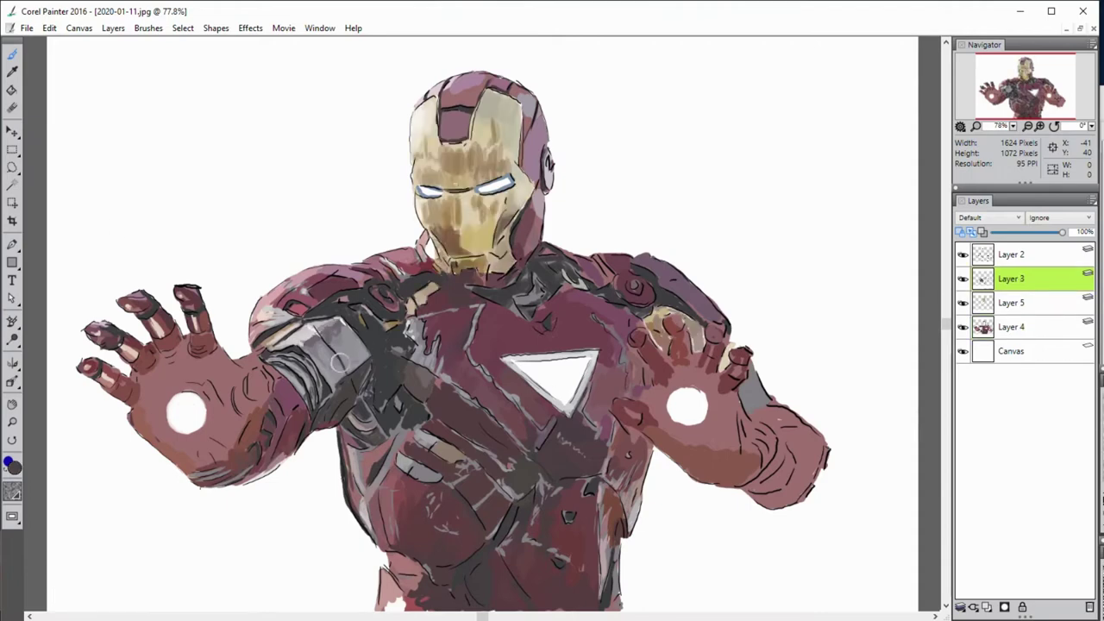
{"action": "left_click", "coordinate": [390, 609], "text": "alt"}
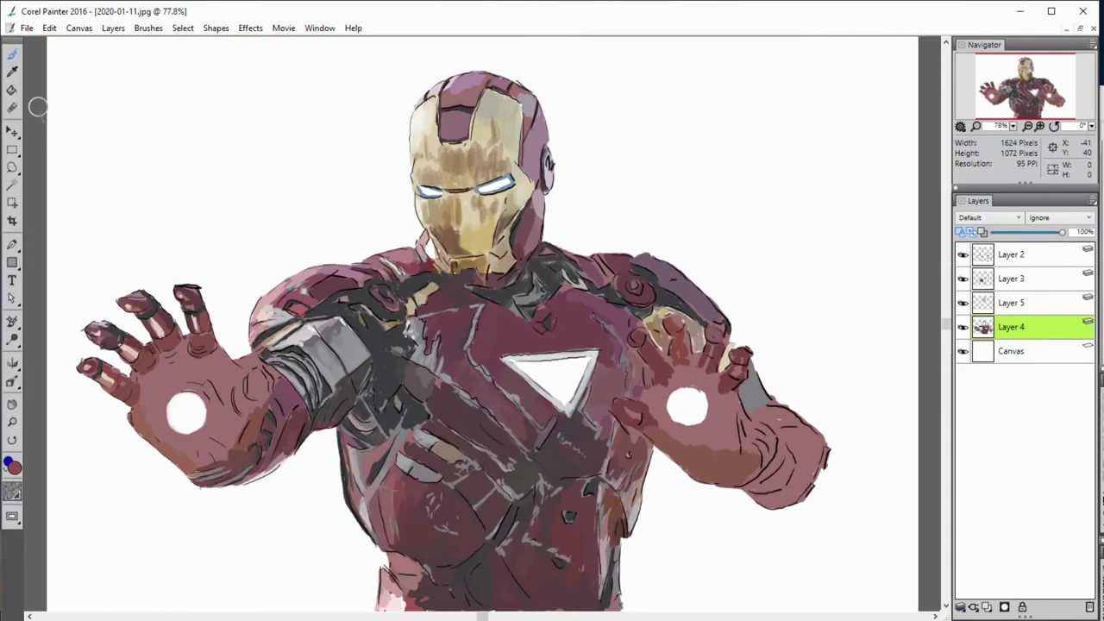
{"action": "left_click", "coordinate": [1027, 126]}
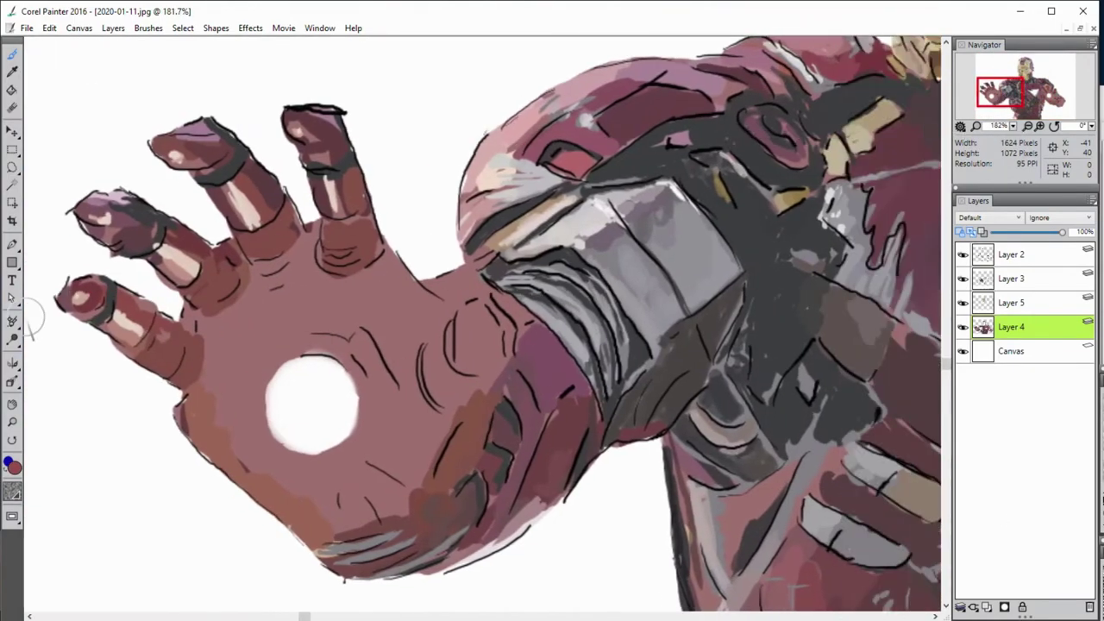
Step: With the black line art hidden, paint dark red over the little fingertip's highlight
{"action": "left_click", "coordinate": [962, 255]}
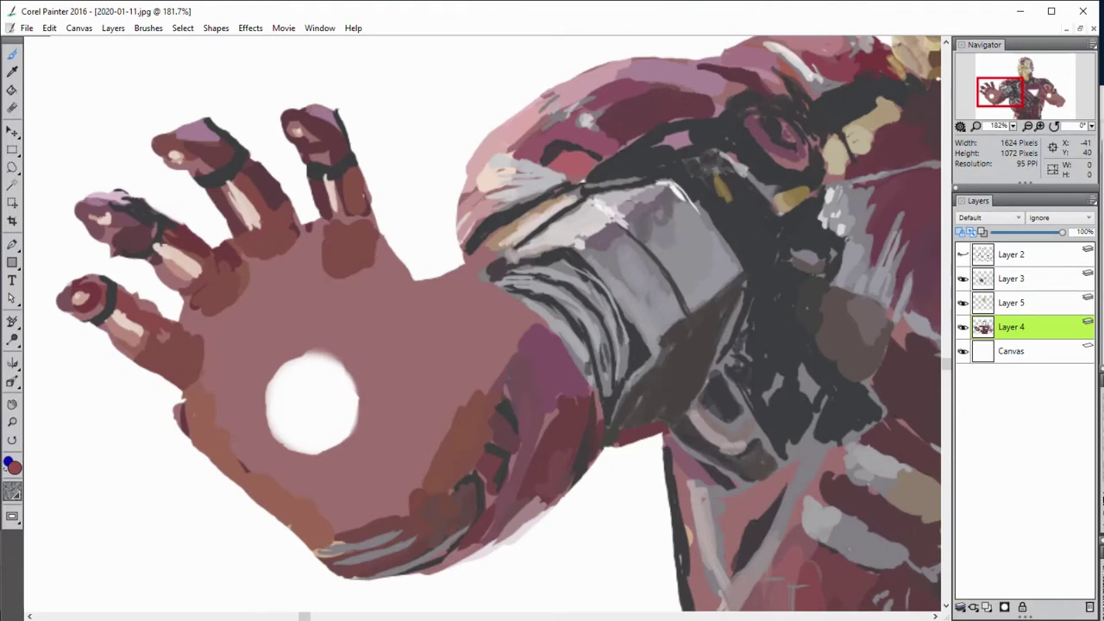
{"action": "left_click", "coordinate": [34, 552], "text": "alt"}
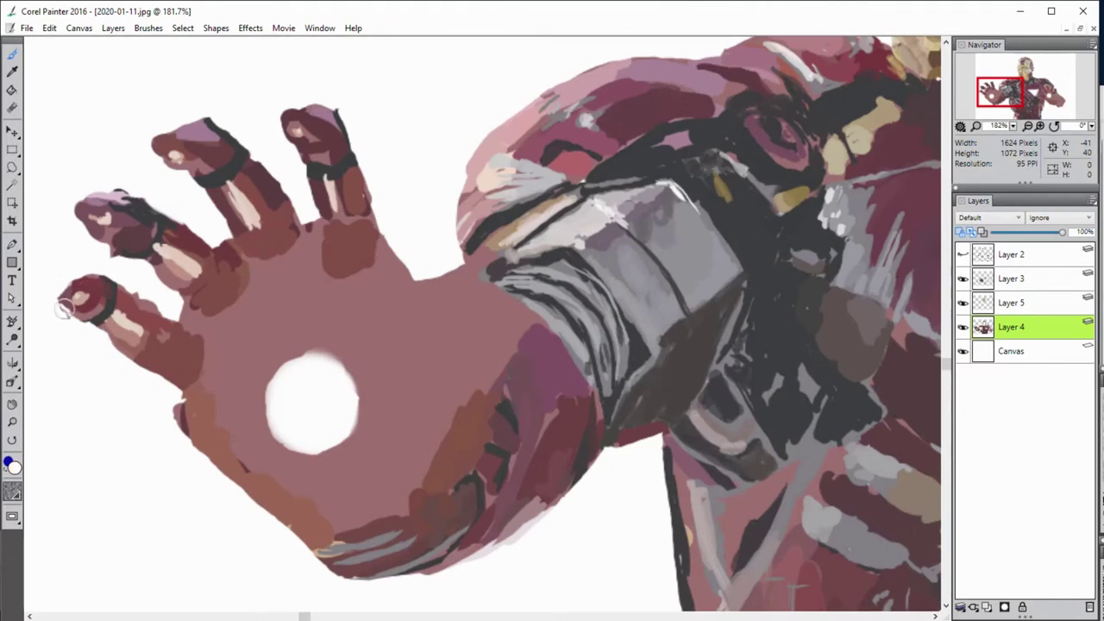
{"action": "left_click", "coordinate": [105, 310], "text": "alt"}
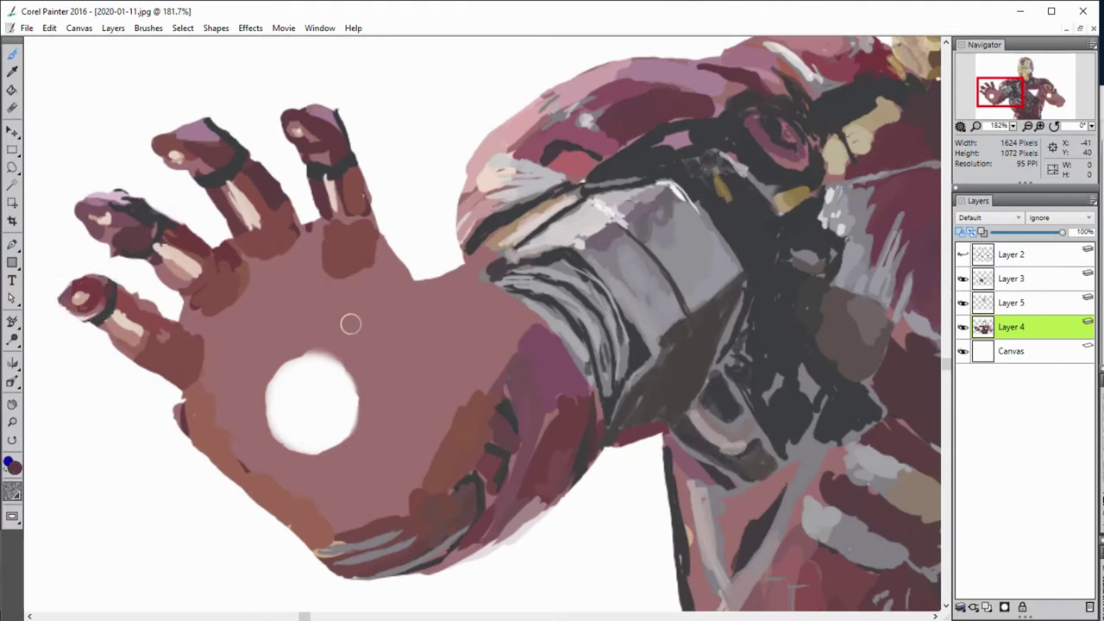
{"action": "left_click_drag", "start_coordinate": [100, 297], "coordinate": [81, 299]}
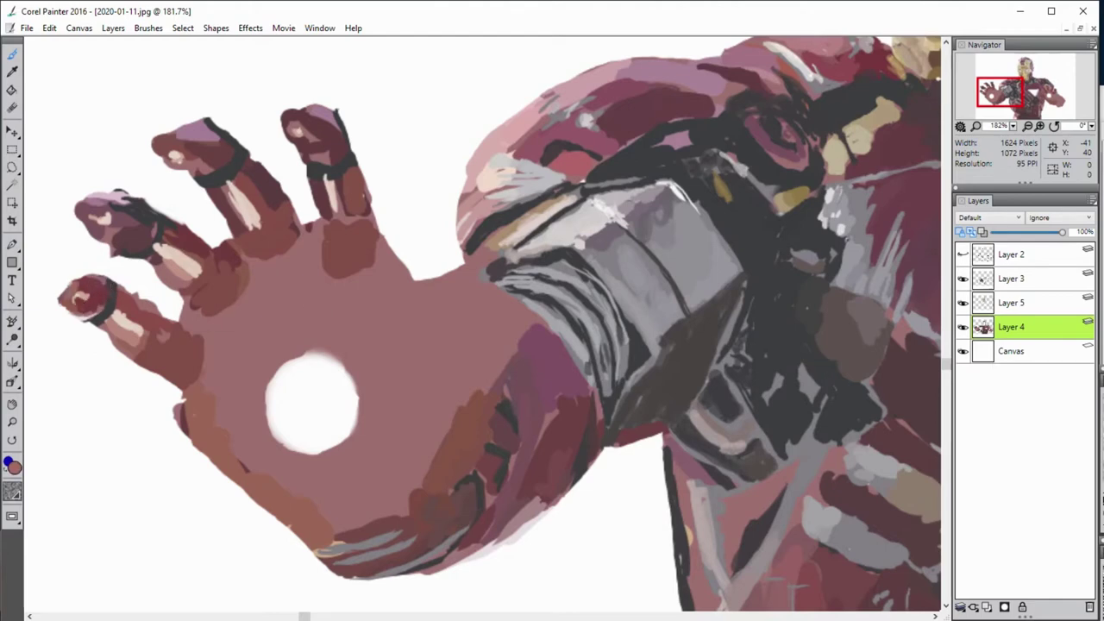
{"action": "left_click", "coordinate": [86, 293], "text": "alt"}
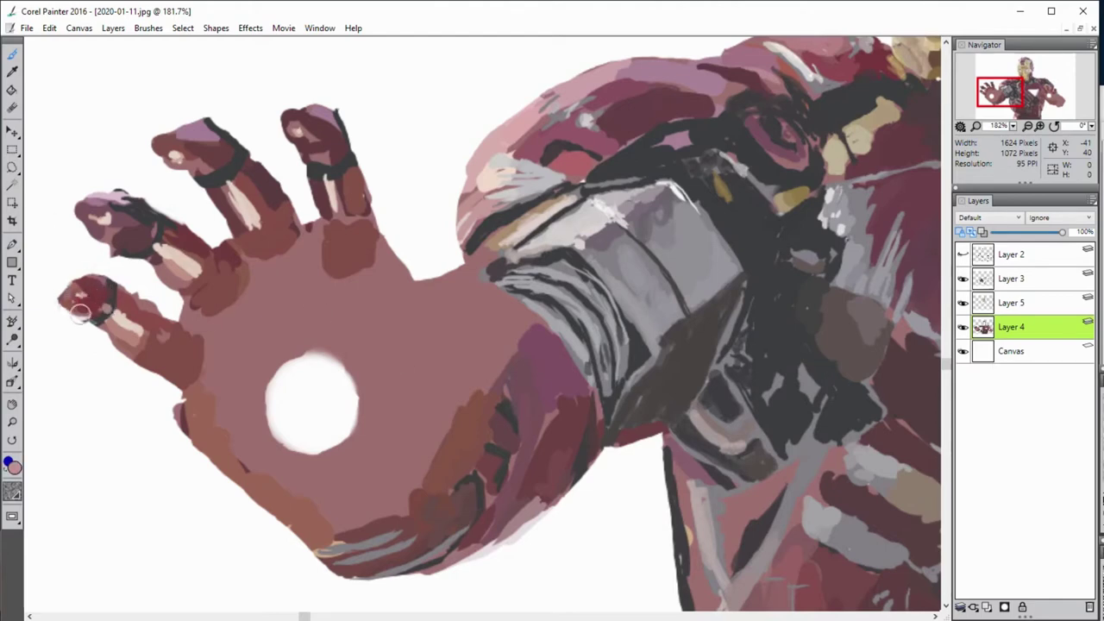
{"action": "left_click", "coordinate": [84, 315], "text": "alt"}
{"action": "left_click", "coordinate": [104, 274], "text": "alt"}
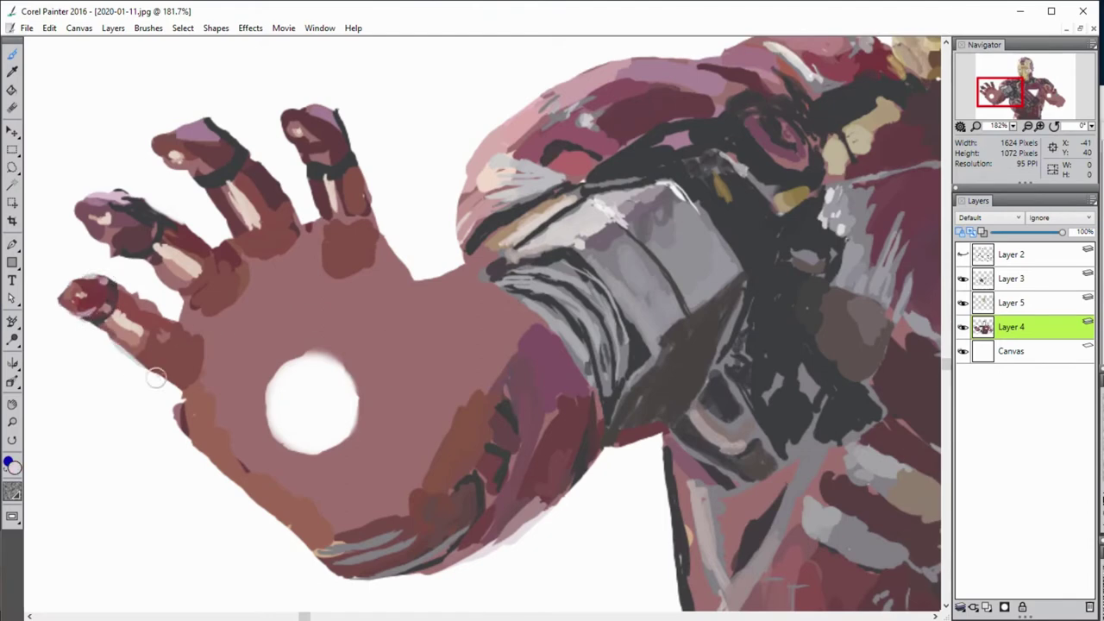
Step: Show the line art and sample mauve, red-brown and light pink from the little finger
{"action": "left_click", "coordinate": [962, 254]}
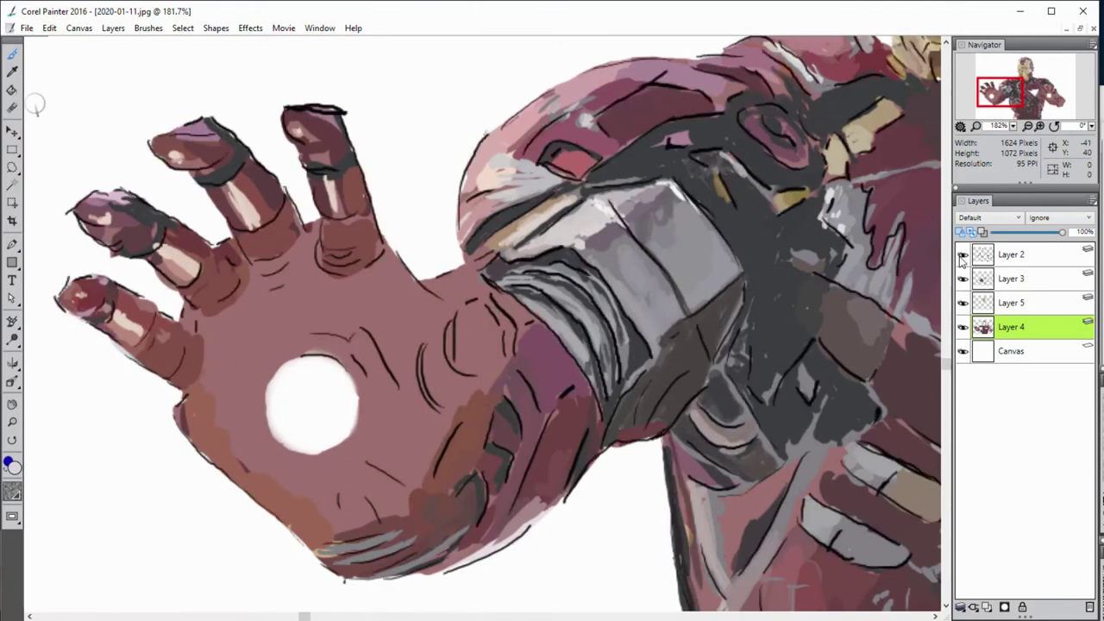
{"action": "left_click", "coordinate": [136, 301], "text": "alt"}
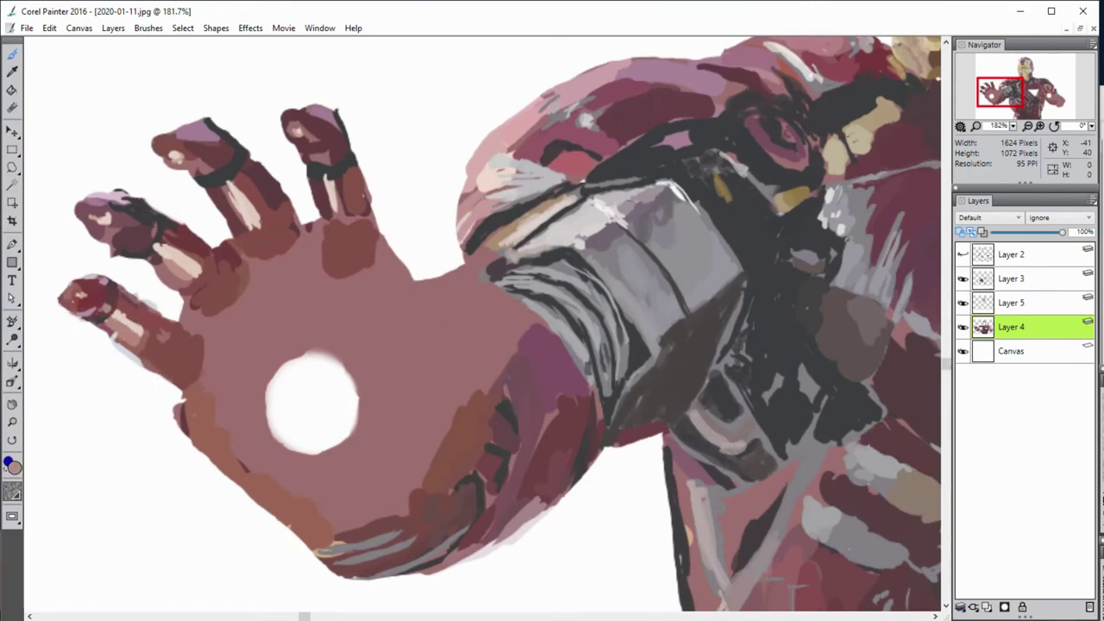
{"action": "left_click", "coordinate": [130, 327], "text": "alt"}
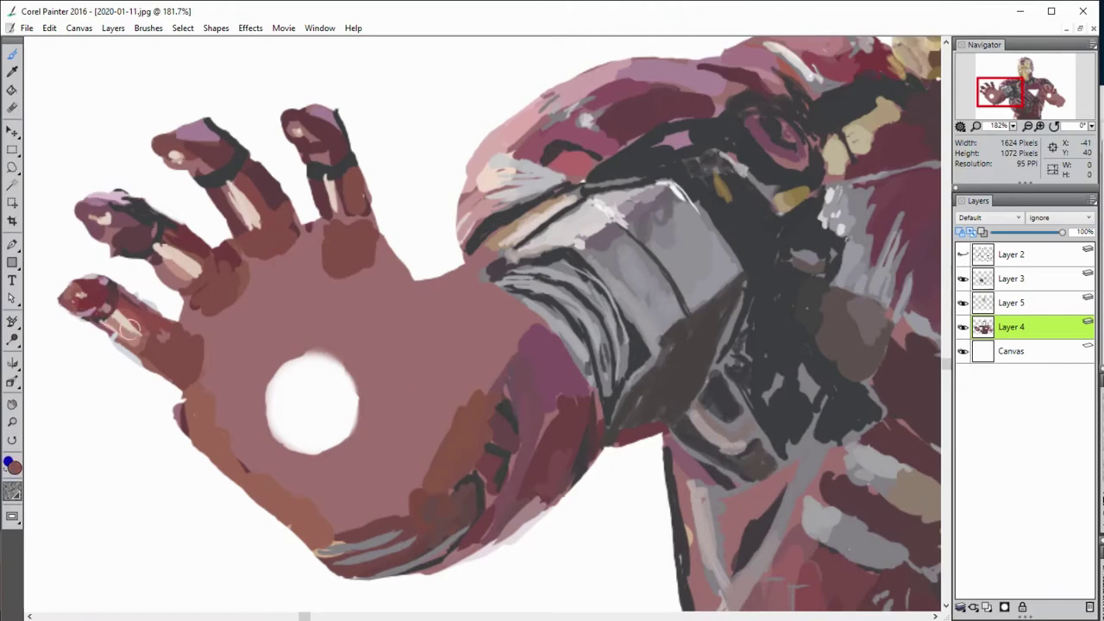
{"action": "left_click", "coordinate": [141, 328], "text": "alt"}
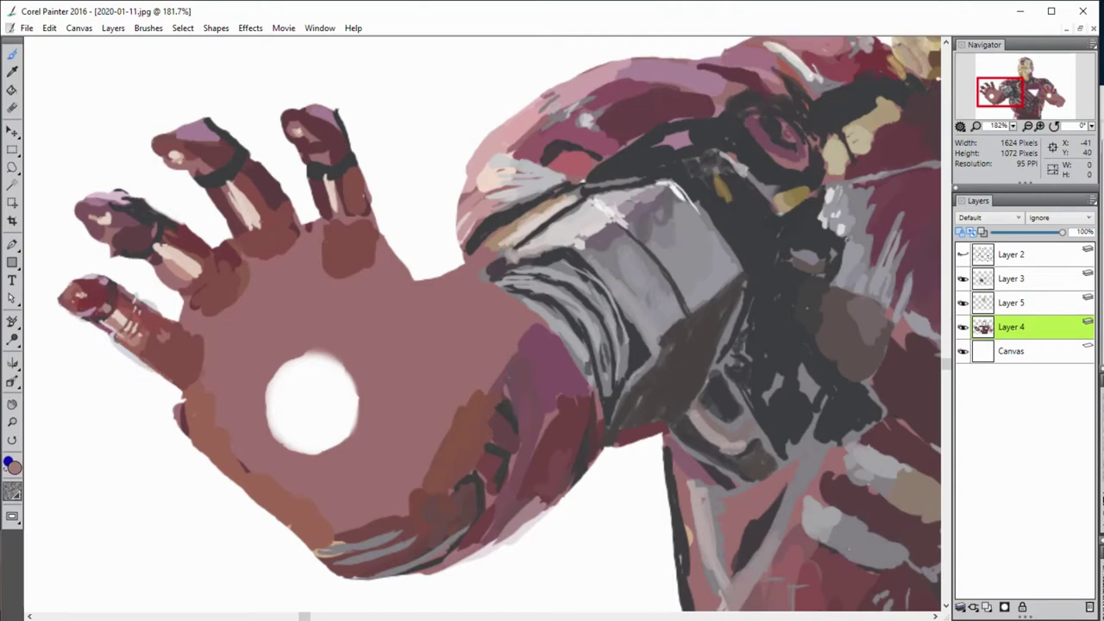
{"action": "left_click", "coordinate": [135, 338], "text": "alt"}
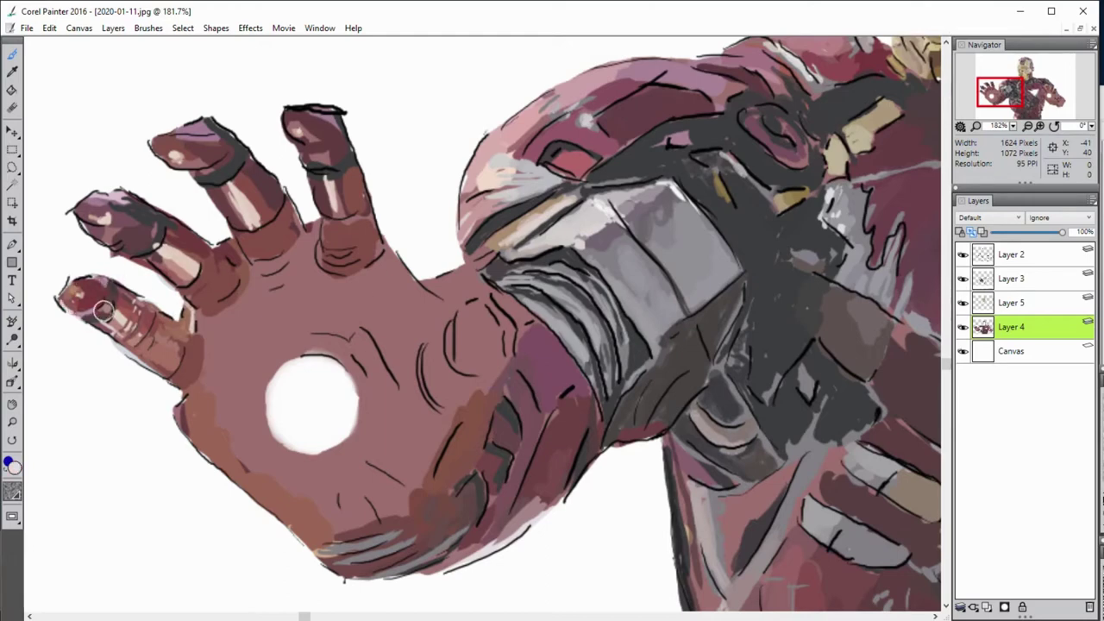
Step: Paint light highlights along the little-finger base under hidden line art, then show it again
{"action": "left_click", "coordinate": [963, 255]}
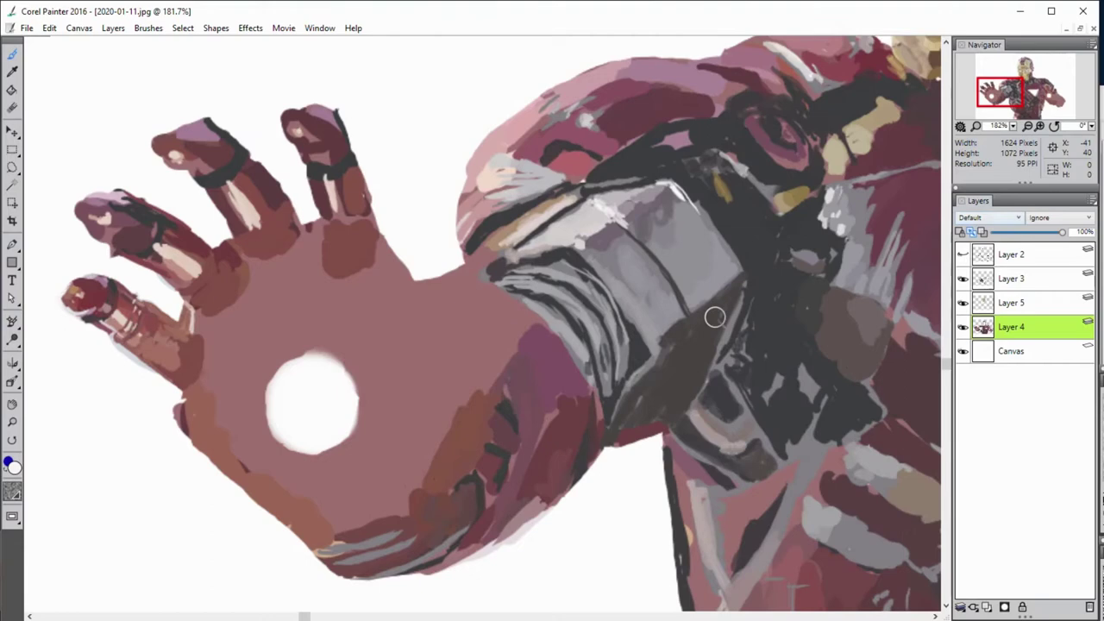
{"action": "left_click", "coordinate": [105, 306], "text": "alt"}
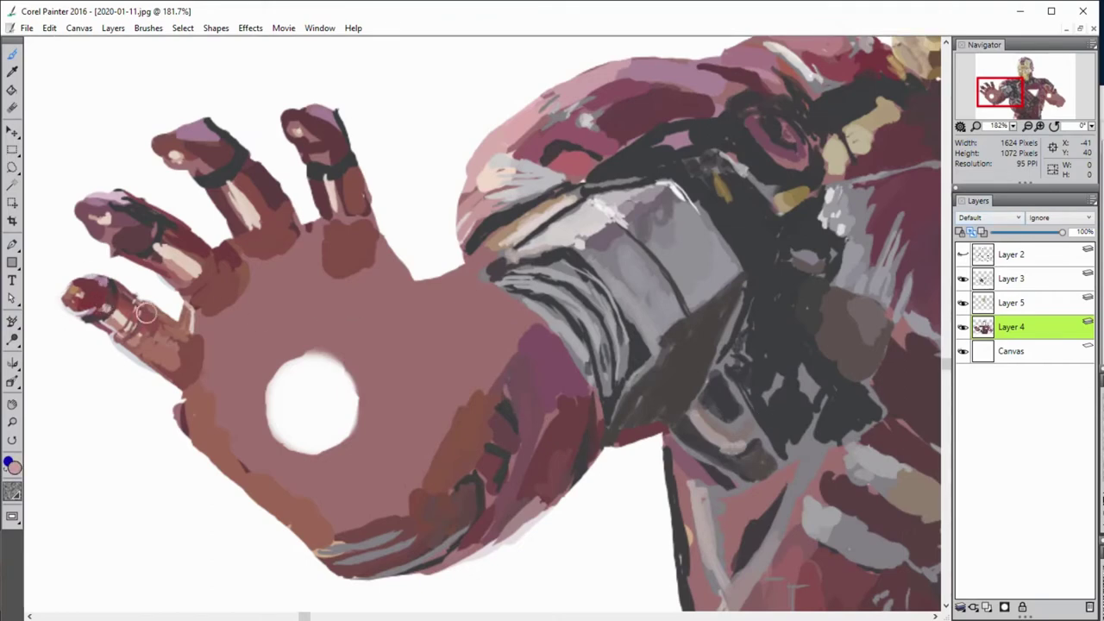
{"action": "left_click", "coordinate": [191, 315], "text": "alt"}
{"action": "left_click_drag", "start_coordinate": [191, 318], "coordinate": [207, 329]}
{"action": "left_click_drag", "start_coordinate": [347, 336], "coordinate": [347, 354]}
{"action": "mouse_move", "coordinate": [197, 336]}
{"action": "left_mouse_down"}
{"action": "mouse_move", "coordinate": [192, 383]}
{"action": "mouse_move", "coordinate": [176, 376]}
{"action": "left_mouse_up"}
{"action": "left_click", "coordinate": [202, 340], "text": "alt"}
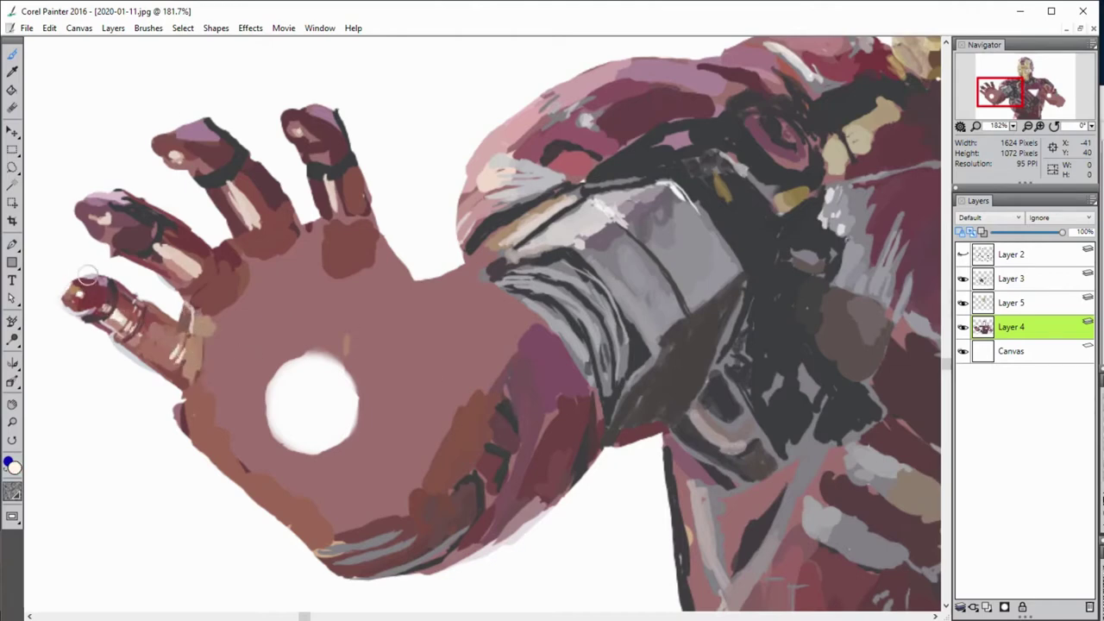
{"action": "left_click", "coordinate": [963, 254]}
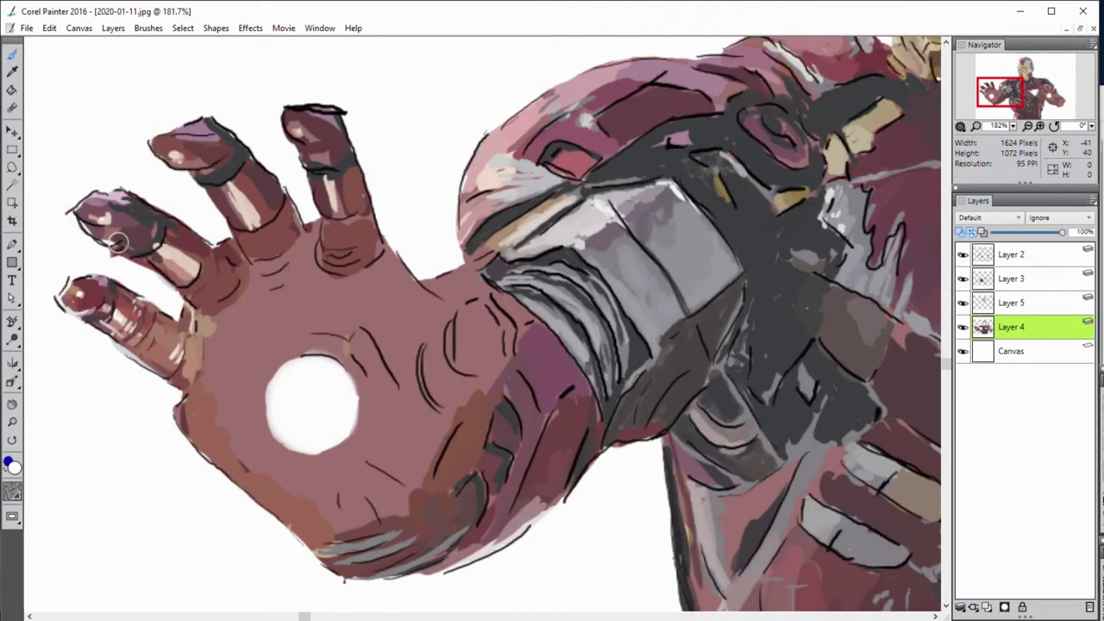
{"action": "left_click", "coordinate": [133, 258], "text": "alt"}
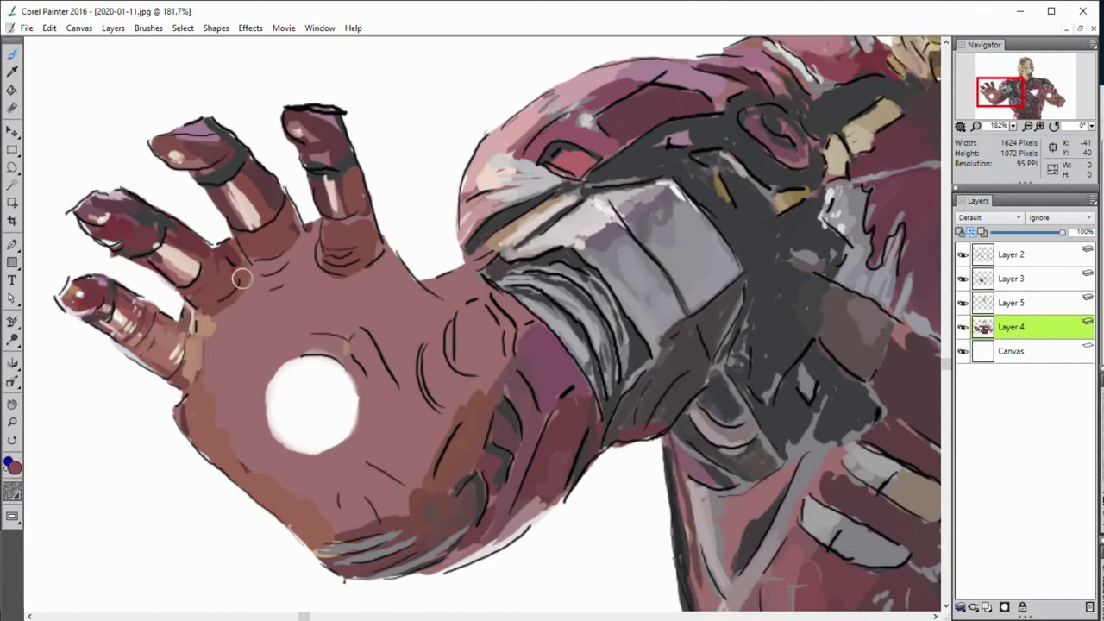
Step: Paint light pink highlights over the wrist, thumb base and thumb tip, then select Layer 3
{"action": "left_click_drag", "start_coordinate": [500, 405], "coordinate": [466, 518]}
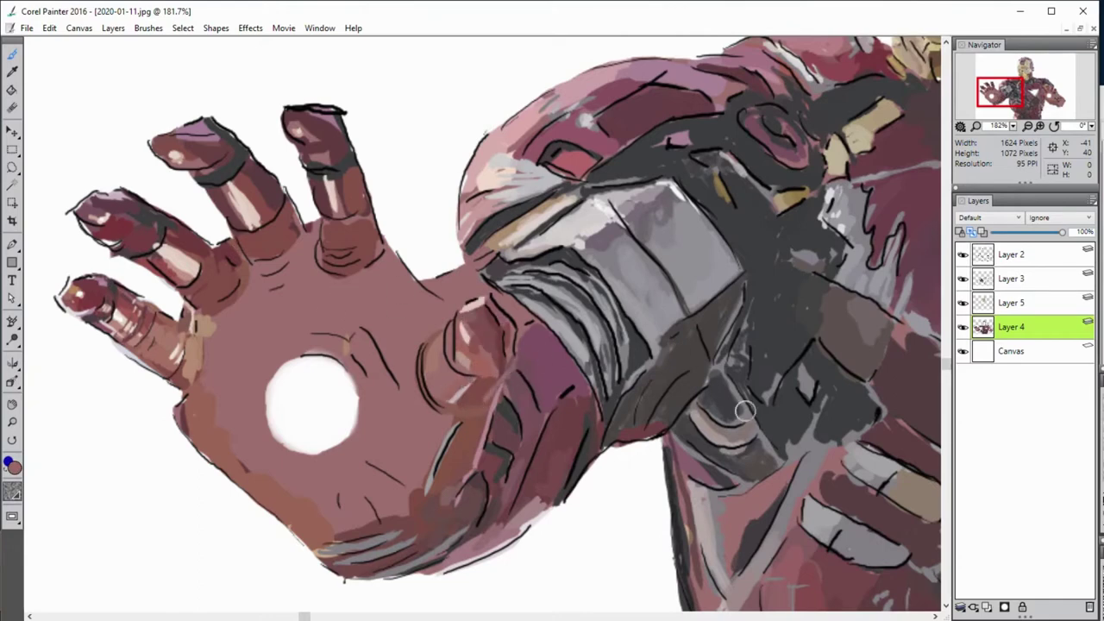
{"action": "mouse_move", "coordinate": [453, 384]}
{"action": "left_mouse_down"}
{"action": "mouse_move", "coordinate": [440, 346]}
{"action": "mouse_move", "coordinate": [515, 376]}
{"action": "left_mouse_up"}
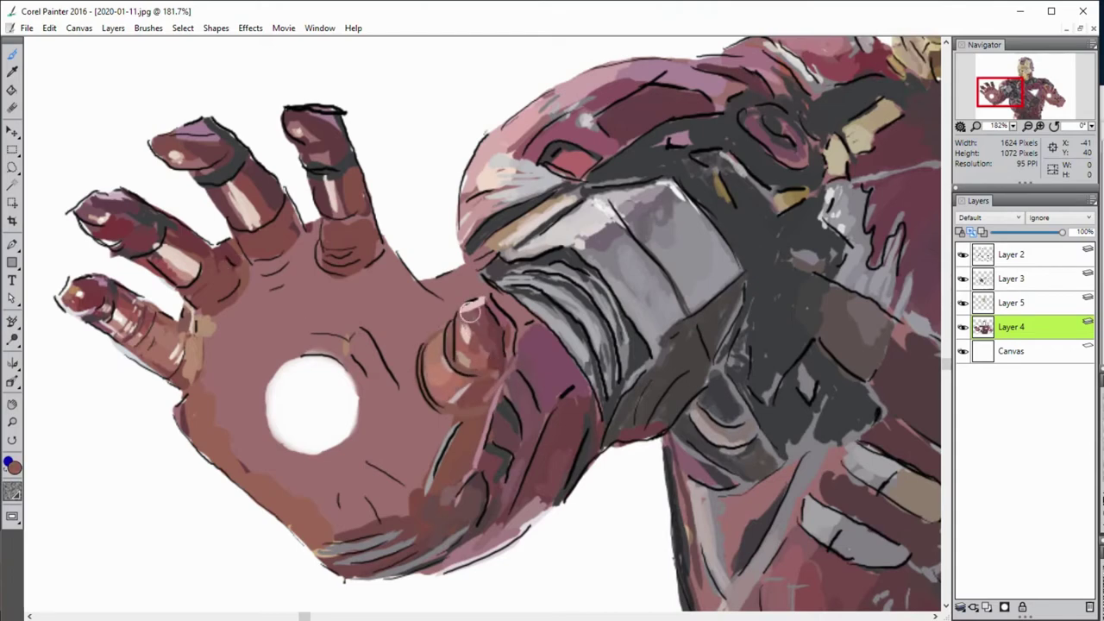
{"action": "mouse_move", "coordinate": [471, 312]}
{"action": "left_mouse_down"}
{"action": "mouse_move", "coordinate": [452, 292]}
{"action": "mouse_move", "coordinate": [464, 260]}
{"action": "mouse_move", "coordinate": [457, 276]}
{"action": "mouse_move", "coordinate": [483, 289]}
{"action": "mouse_move", "coordinate": [435, 280]}
{"action": "left_mouse_up"}
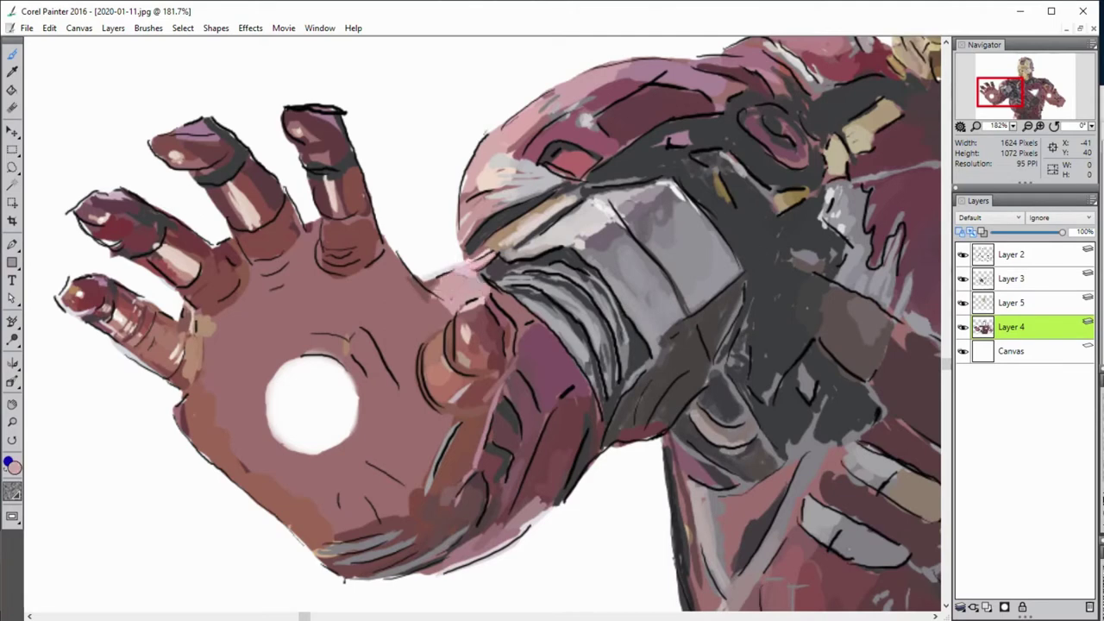
{"action": "left_click", "coordinate": [975, 282]}
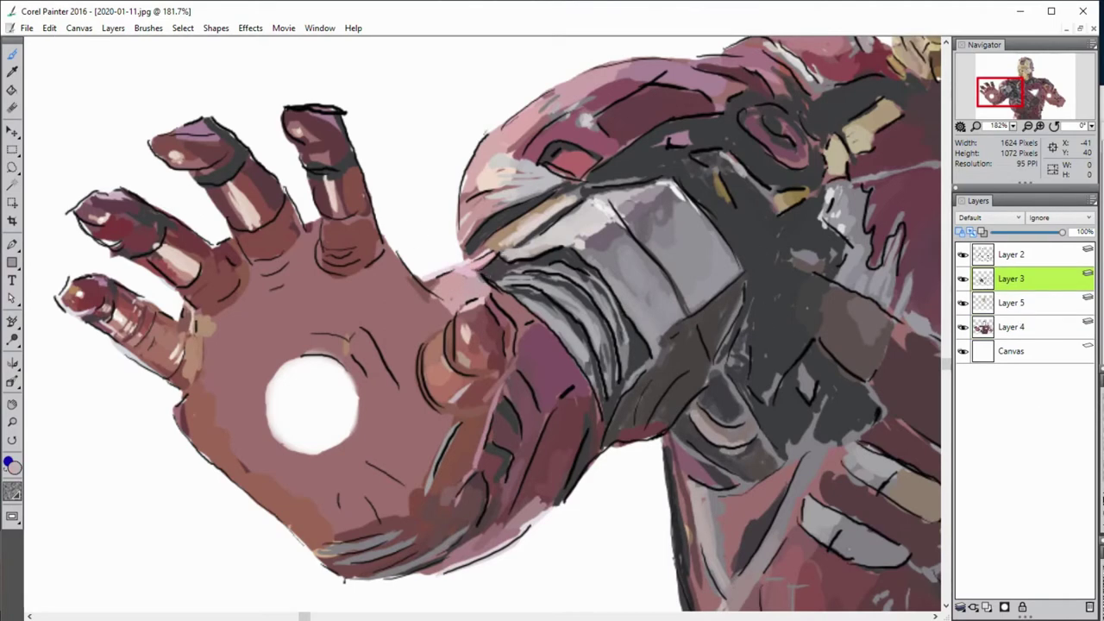
Step: Alternate the working layer between Layer 3 and Layer 4
{"action": "left_click", "coordinate": [1010, 327]}
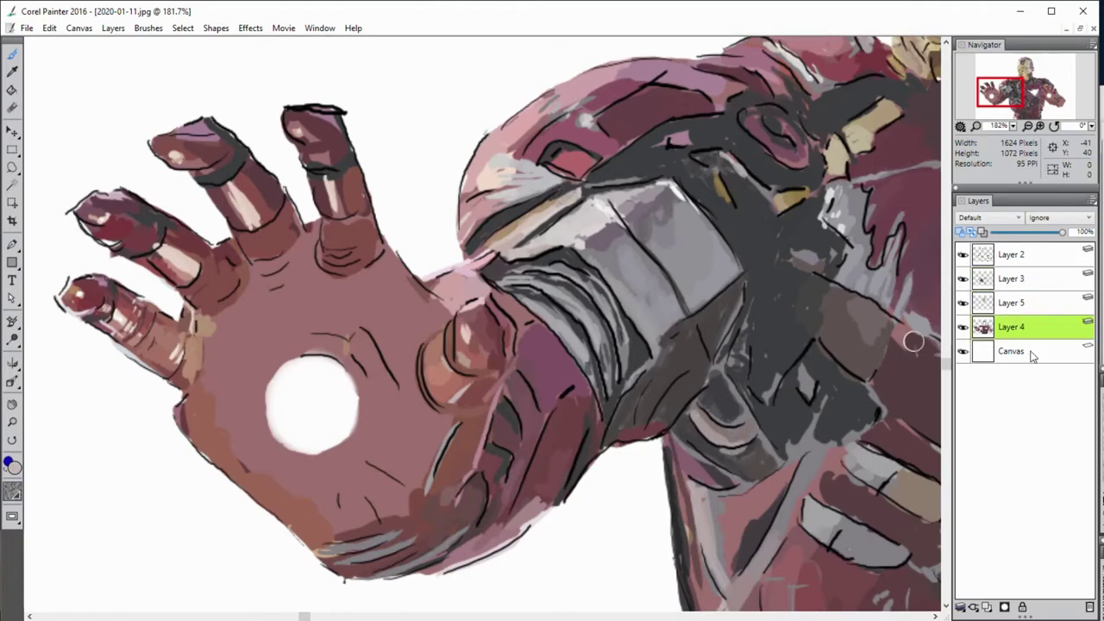
{"action": "left_click", "coordinate": [1011, 279]}
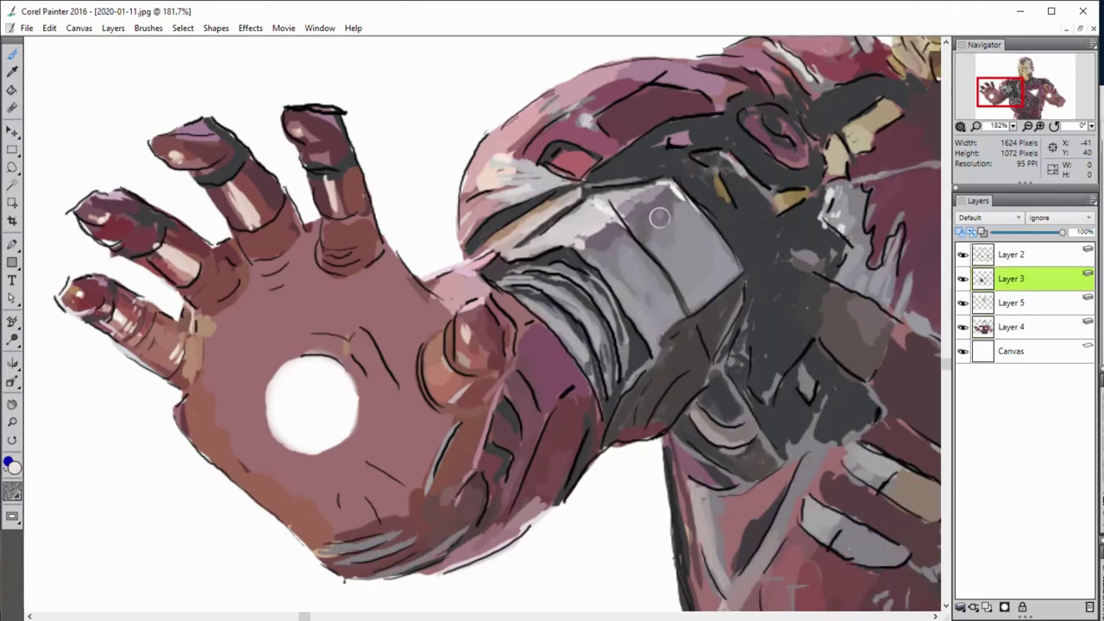
{"action": "left_click", "coordinate": [520, 178], "text": "ctrl"}
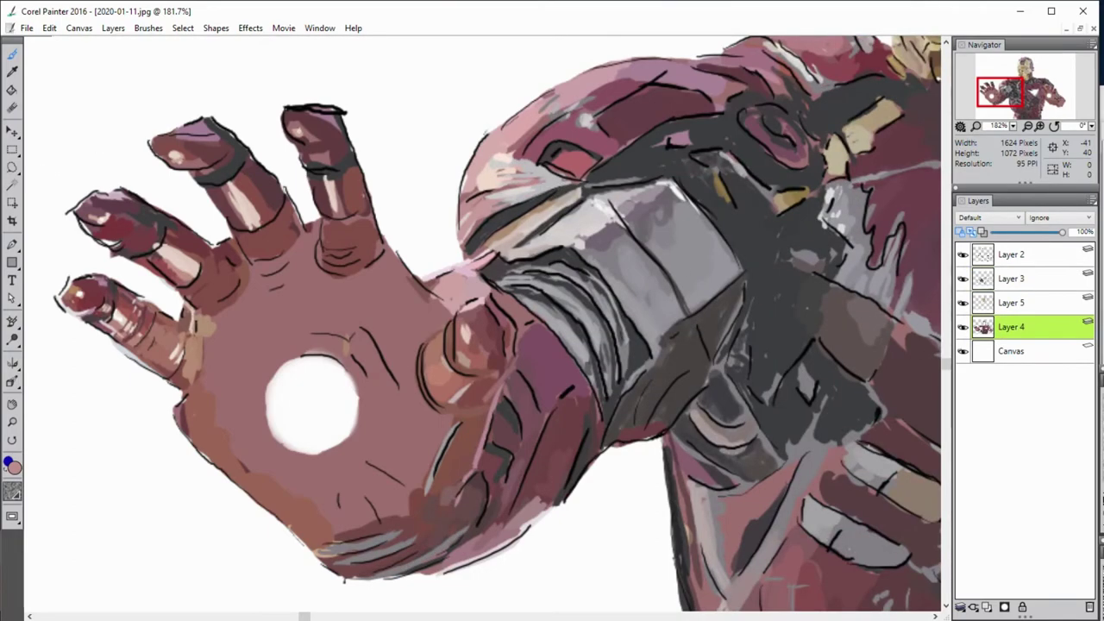
{"action": "left_click", "coordinate": [518, 155], "text": "ctrl"}
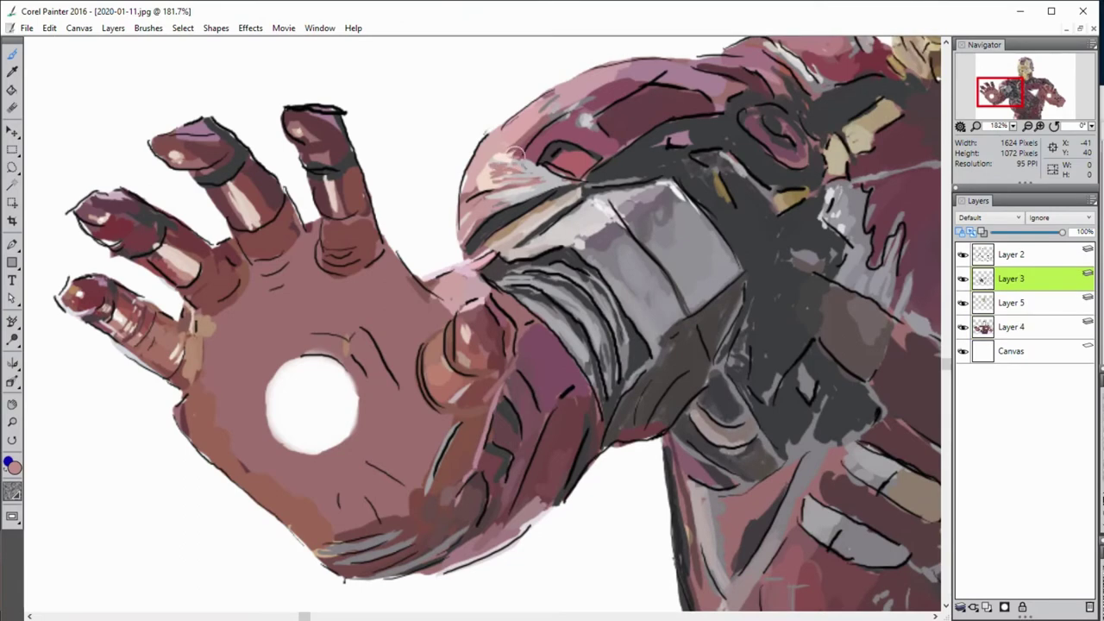
{"action": "left_click", "coordinate": [487, 158], "text": "ctrl"}
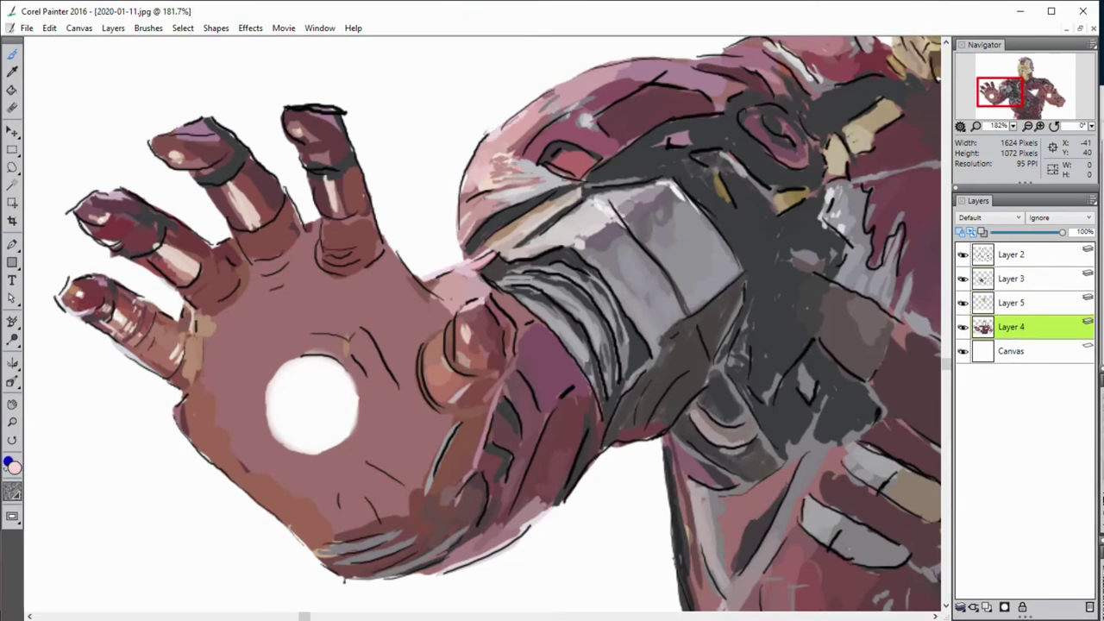
{"action": "left_click", "coordinate": [509, 202], "text": "ctrl"}
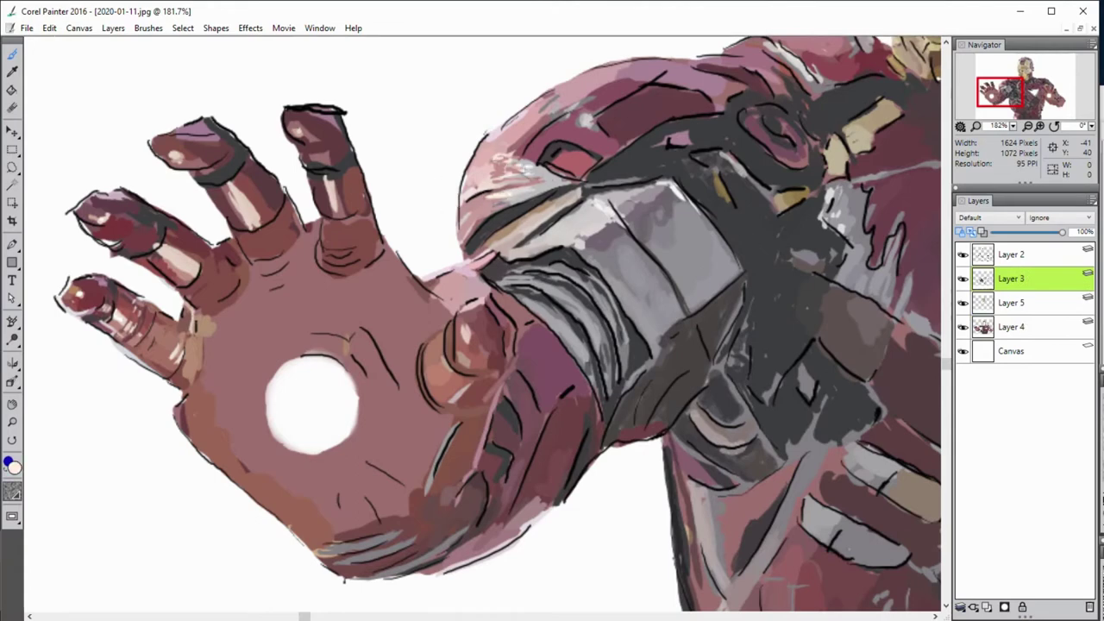
{"action": "left_click", "coordinate": [794, 290], "text": "ctrl"}
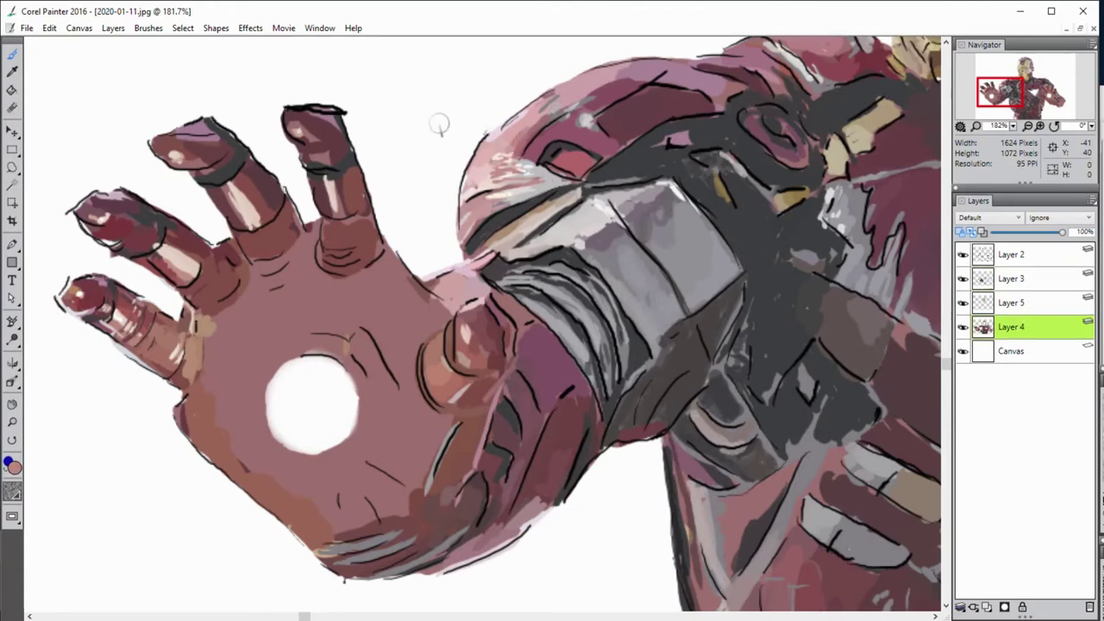
{"action": "left_click", "coordinate": [589, 134], "text": "ctrl"}
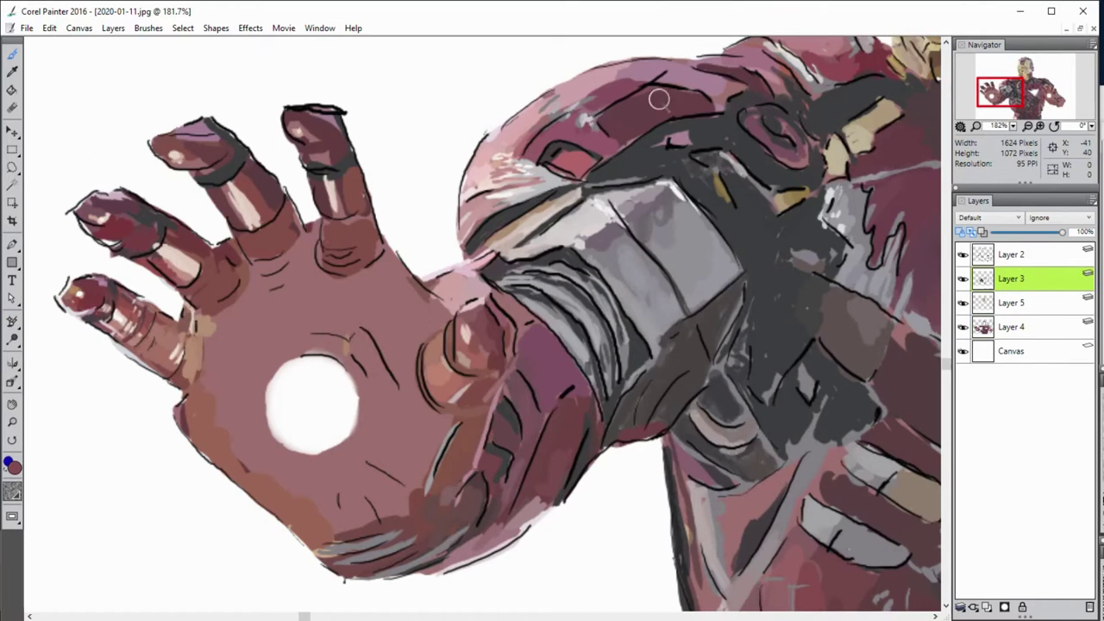
Step: Darken the upper helmet shading on Layer 4 and shift the view toward the hand
{"action": "left_click", "coordinate": [870, 241], "text": "ctrl"}
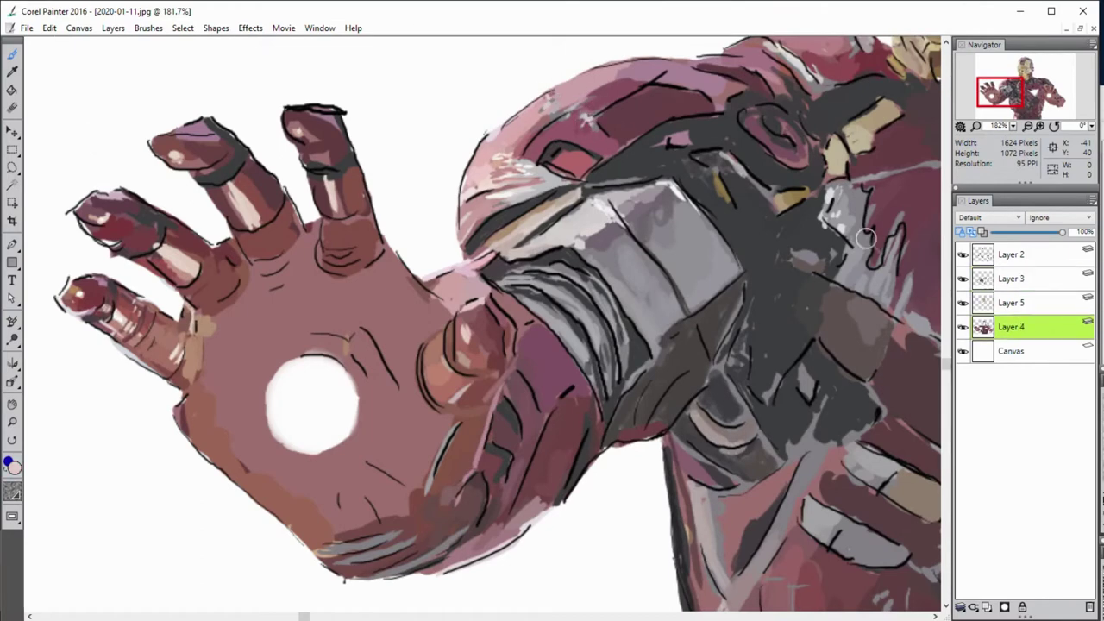
{"action": "mouse_move", "coordinate": [668, 80]}
{"action": "left_mouse_down"}
{"action": "mouse_move", "coordinate": [725, 99]}
{"action": "mouse_move", "coordinate": [725, 116]}
{"action": "left_mouse_up"}
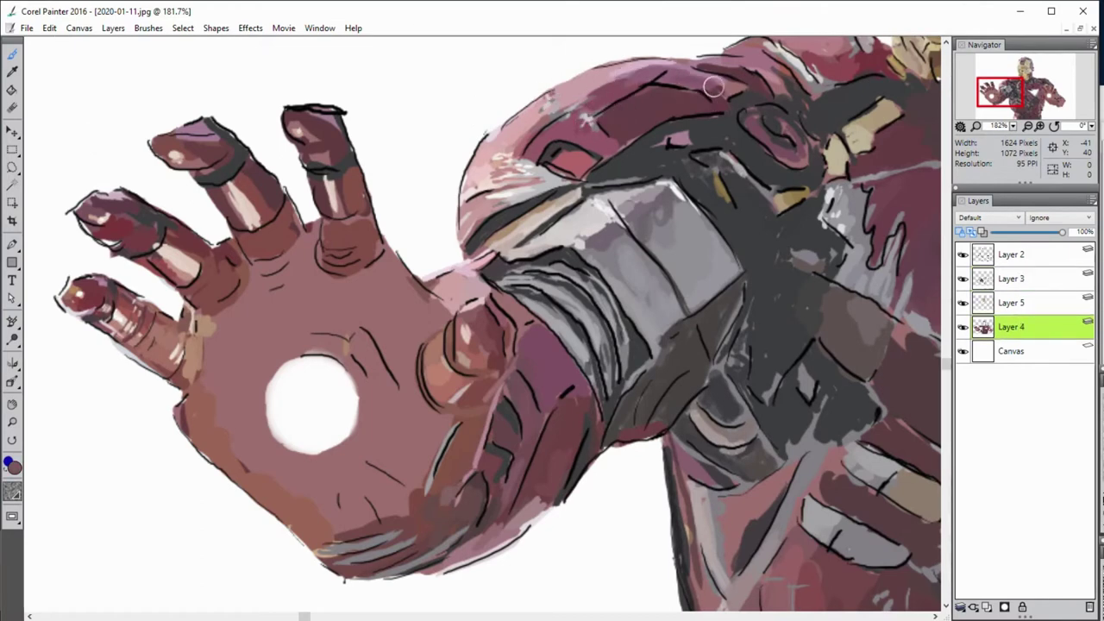
{"action": "left_click", "coordinate": [820, 95], "text": "ctrl"}
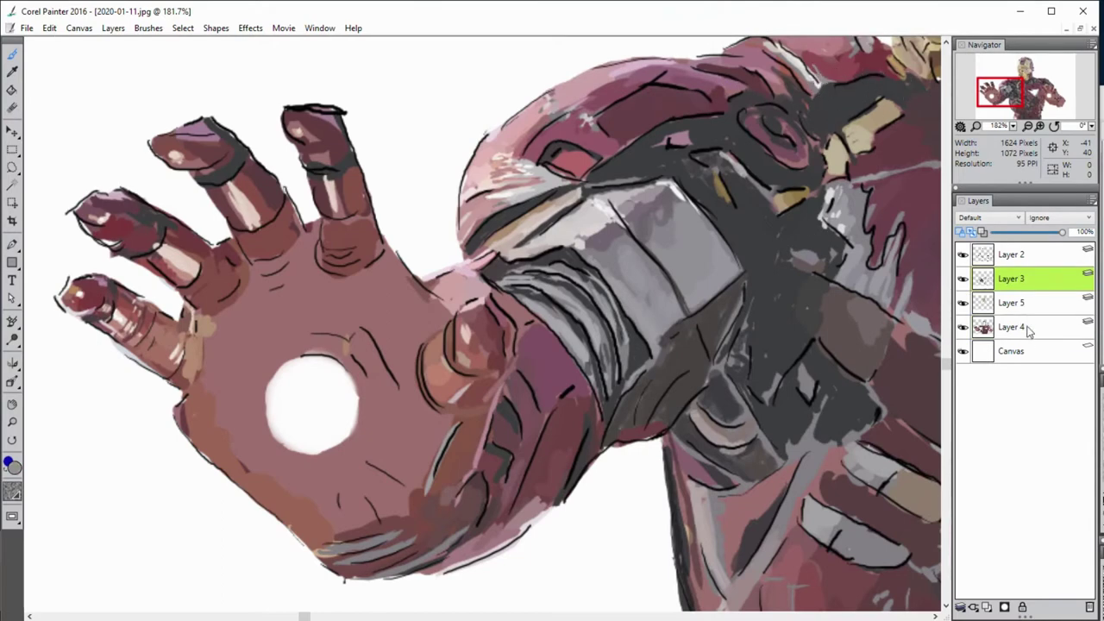
{"action": "left_click", "coordinate": [824, 79], "text": "ctrl"}
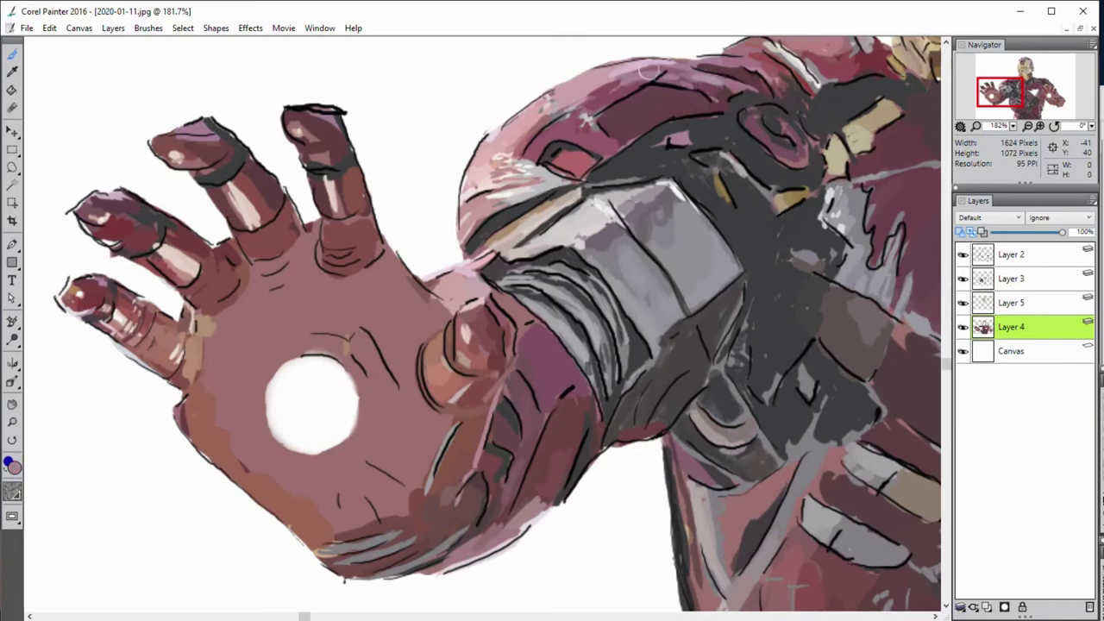
{"action": "left_click_drag", "start_coordinate": [744, 59], "coordinate": [728, 17]}
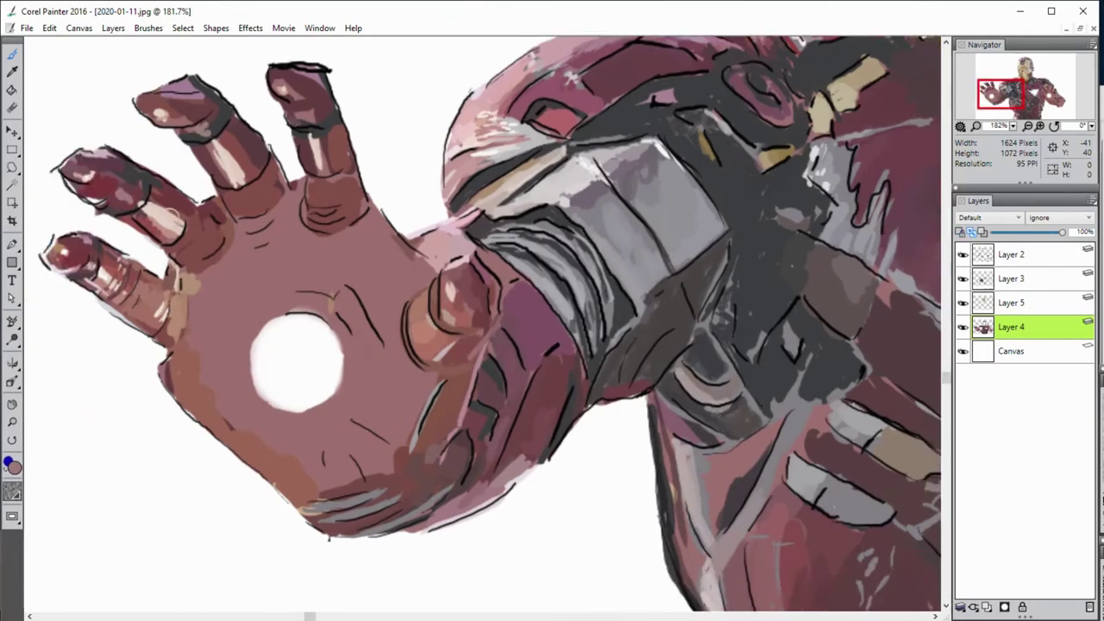
Step: Lighten the middle finger base, palm and thumb base, then darken the index finger's shading
{"action": "left_click_drag", "start_coordinate": [319, 205], "coordinate": [333, 216]}
{"action": "left_click_drag", "start_coordinate": [260, 207], "coordinate": [263, 237]}
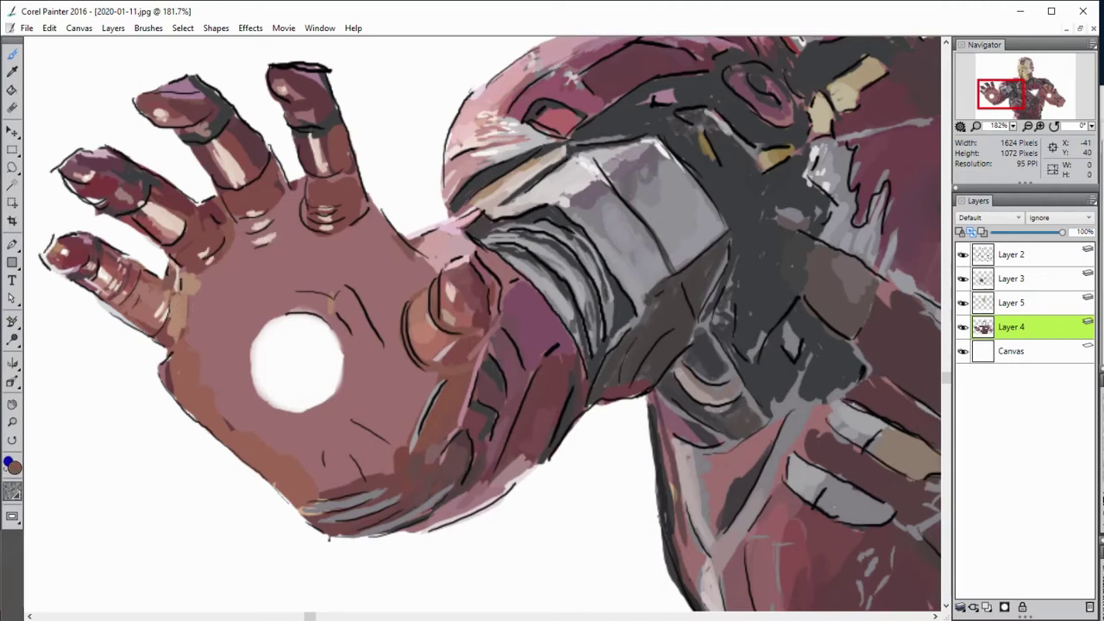
{"action": "left_click_drag", "start_coordinate": [446, 347], "coordinate": [422, 293]}
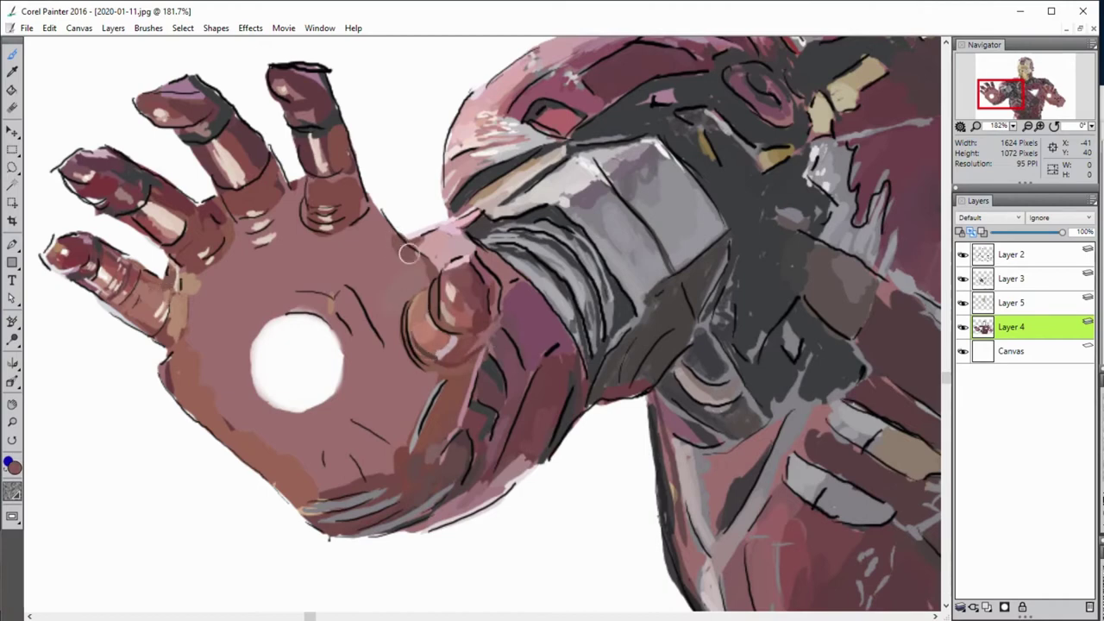
{"action": "left_click", "coordinate": [337, 108], "text": "alt"}
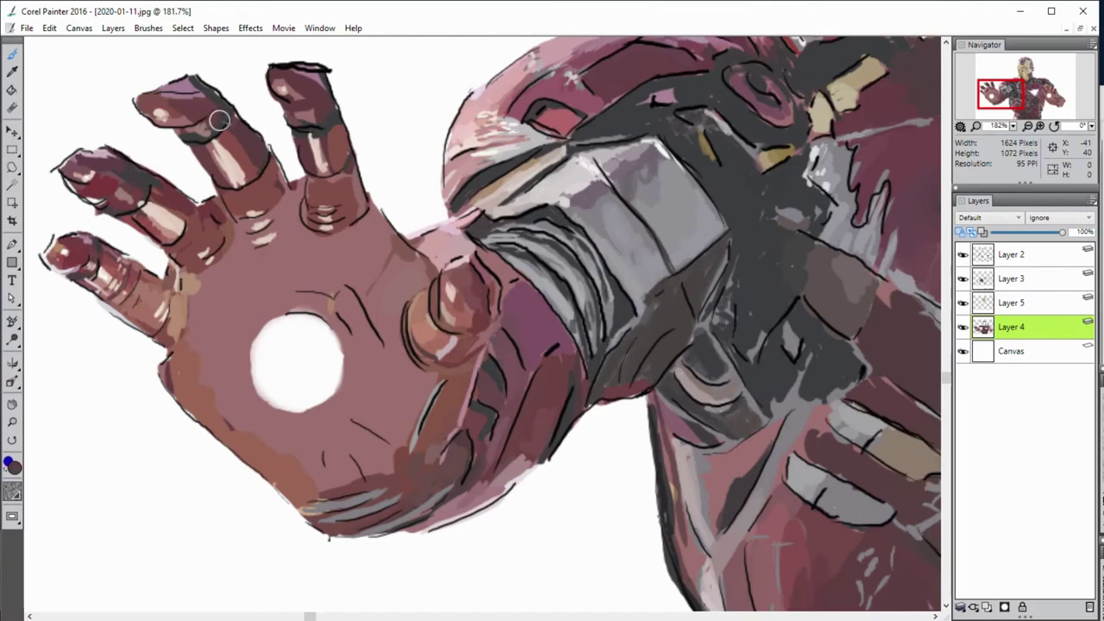
{"action": "left_click", "coordinate": [193, 135], "text": "alt"}
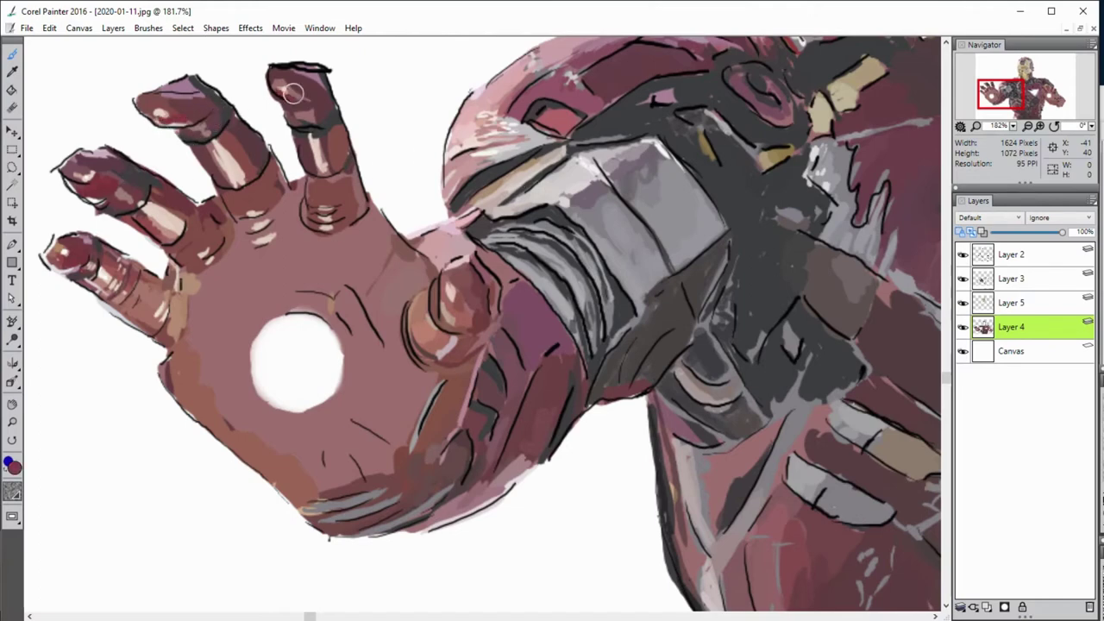
{"action": "left_click", "coordinate": [333, 105], "text": "alt"}
{"action": "left_click", "coordinate": [175, 99], "text": "alt"}
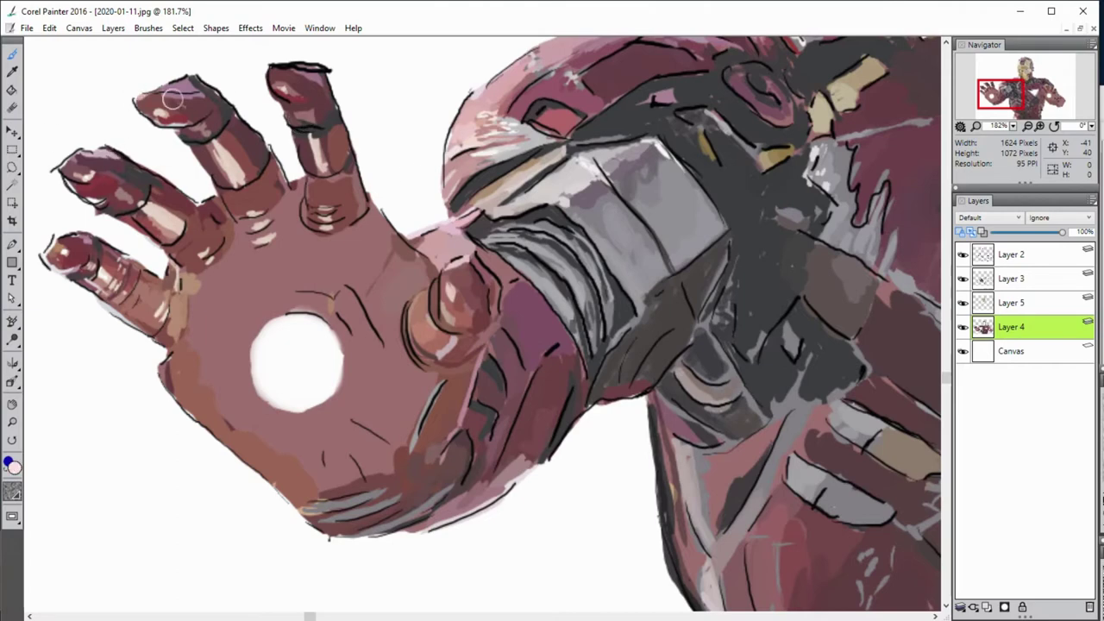
{"action": "left_click", "coordinate": [355, 111], "text": "alt"}
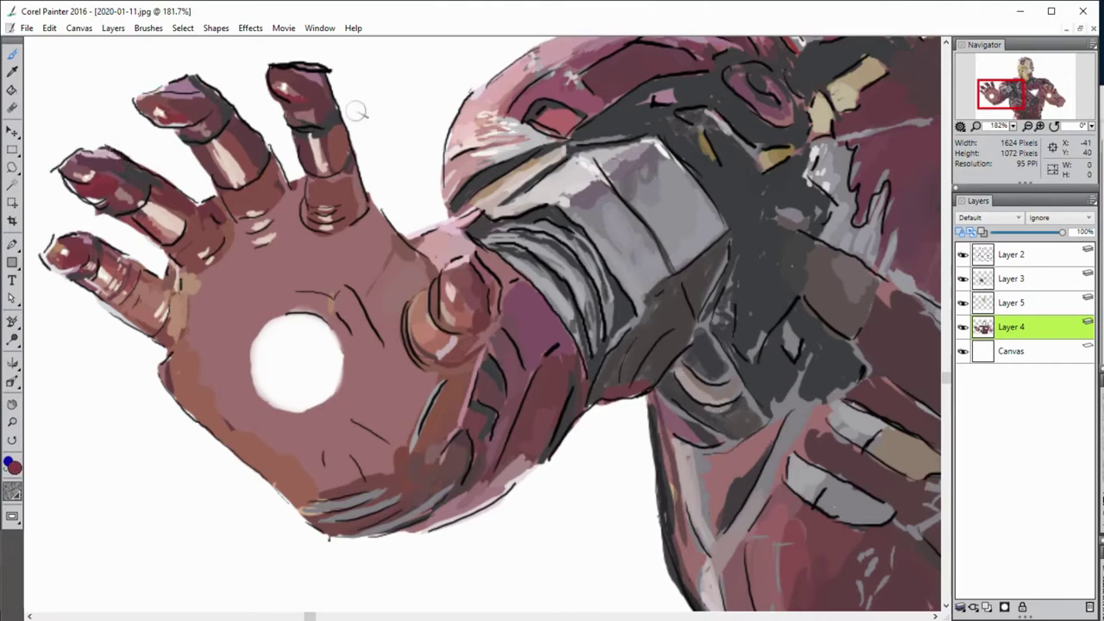
{"action": "left_click", "coordinate": [214, 155], "text": "alt"}
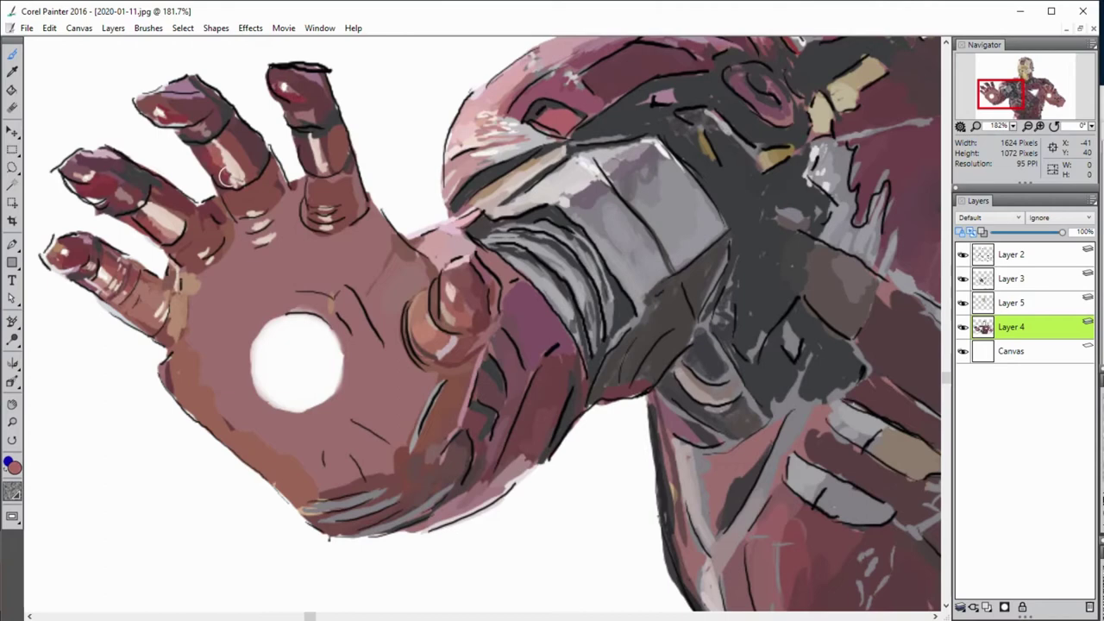
{"action": "left_click", "coordinate": [341, 149], "text": "alt"}
{"action": "left_click", "coordinate": [294, 133], "text": "alt"}
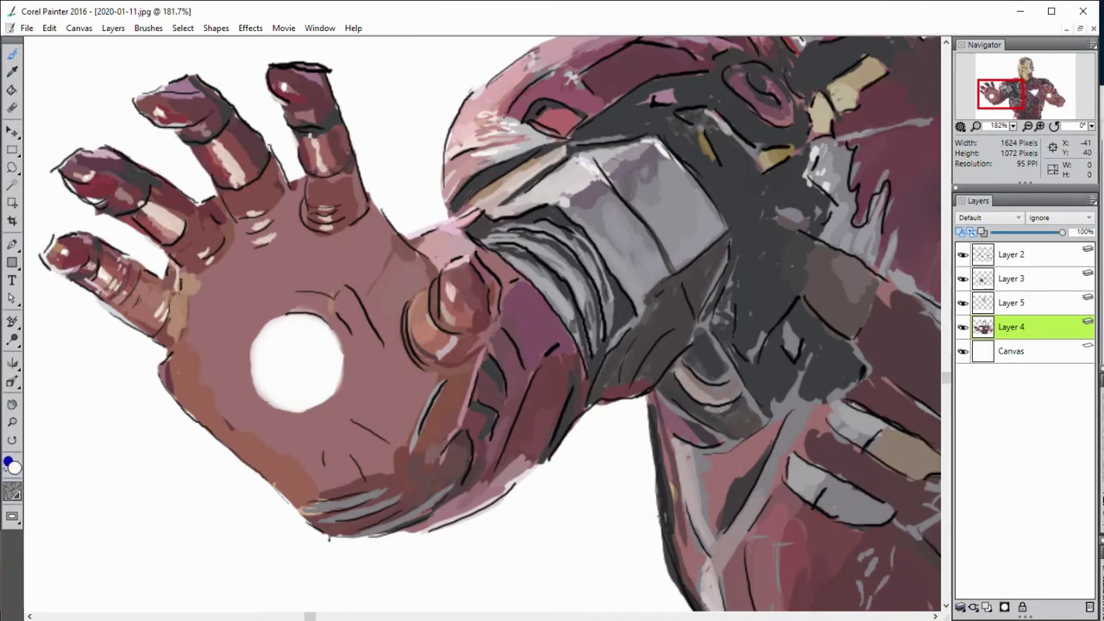
{"action": "left_click_drag", "start_coordinate": [172, 211], "coordinate": [177, 231]}
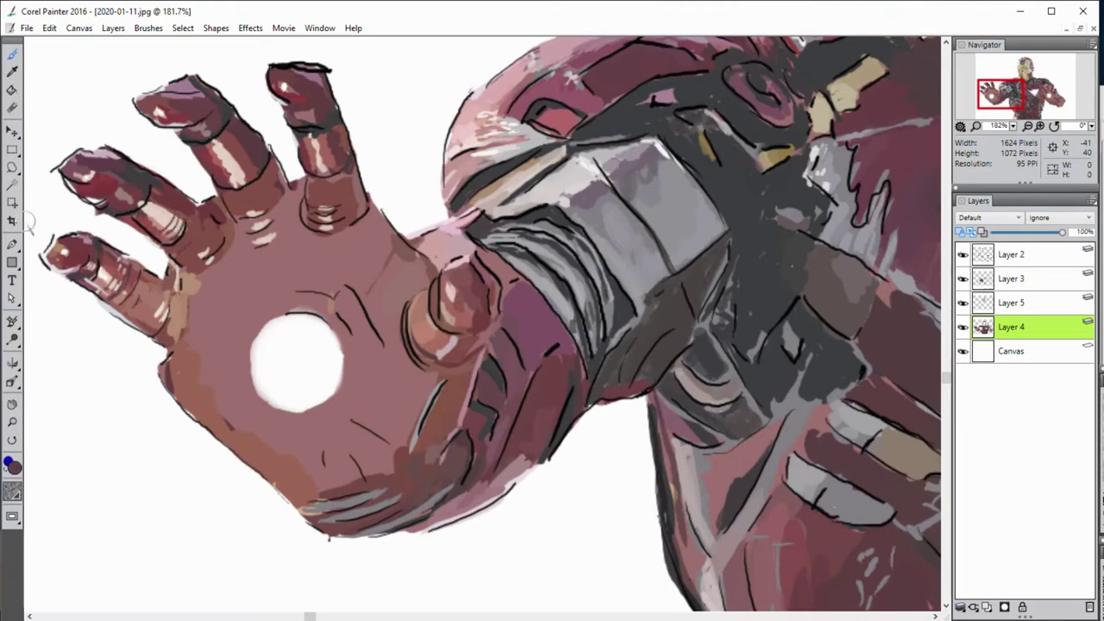
Step: Add near-white highlights at the ring and pinky finger bases
{"action": "left_click", "coordinate": [203, 213], "text": "alt"}
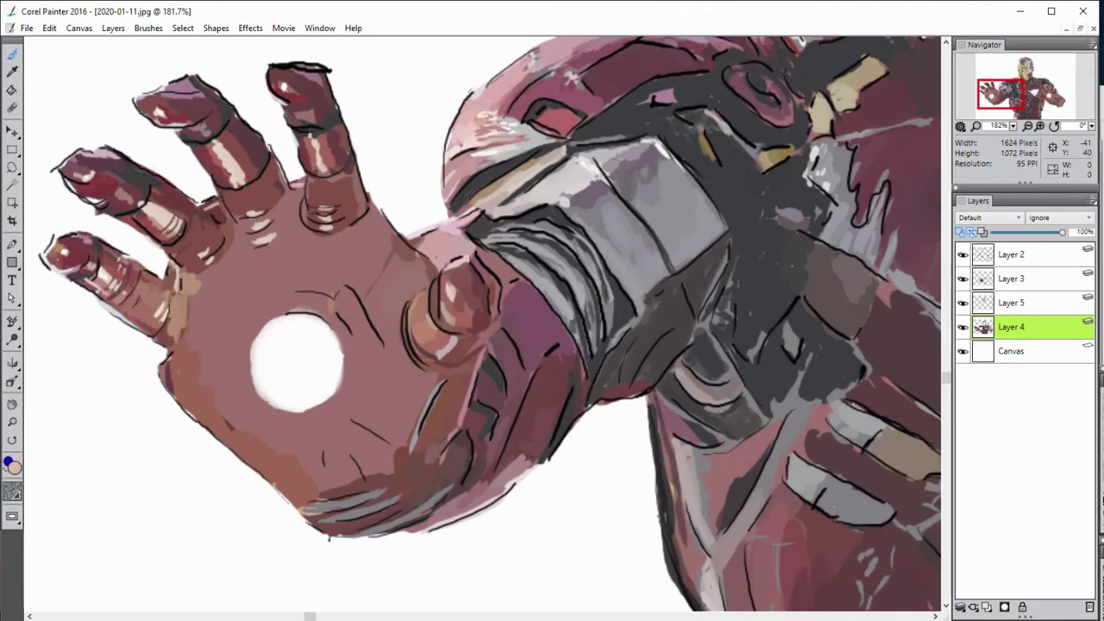
{"action": "left_click", "coordinate": [497, 267], "text": "alt"}
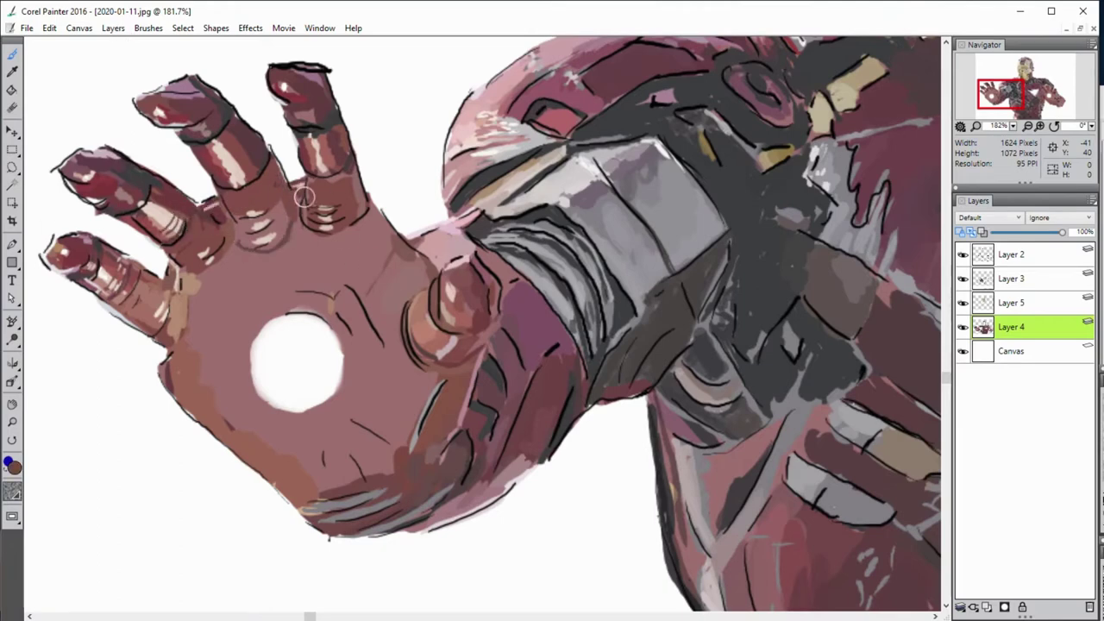
{"action": "left_click", "coordinate": [224, 222], "text": "alt"}
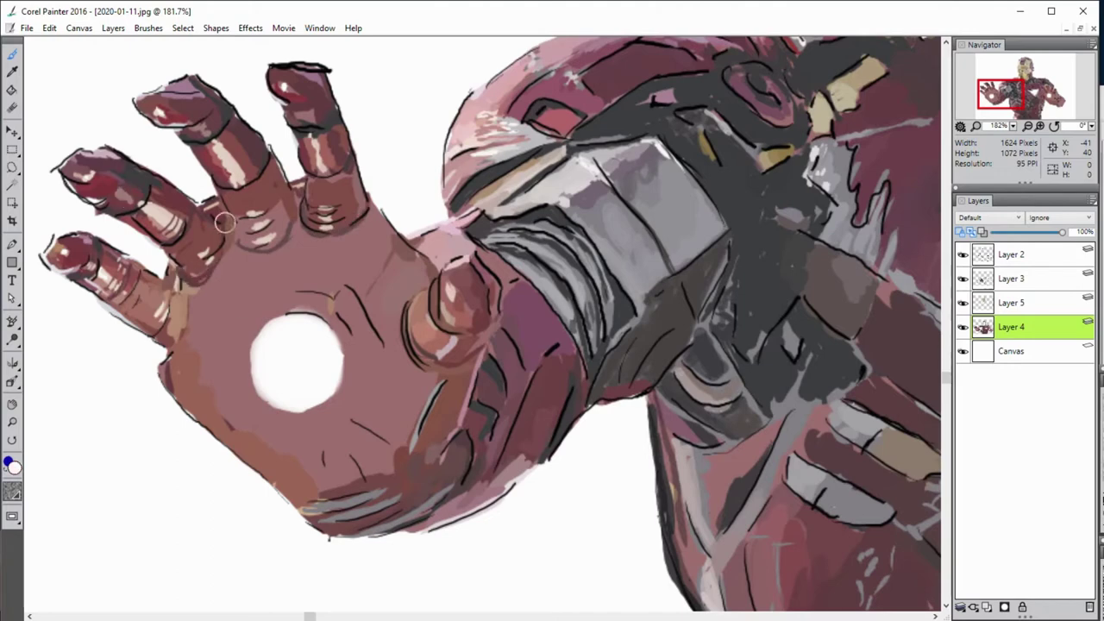
{"action": "left_click_drag", "start_coordinate": [224, 222], "coordinate": [228, 233]}
{"action": "left_click_drag", "start_coordinate": [186, 263], "coordinate": [176, 289]}
{"action": "left_click_drag", "start_coordinate": [107, 290], "coordinate": [101, 280]}
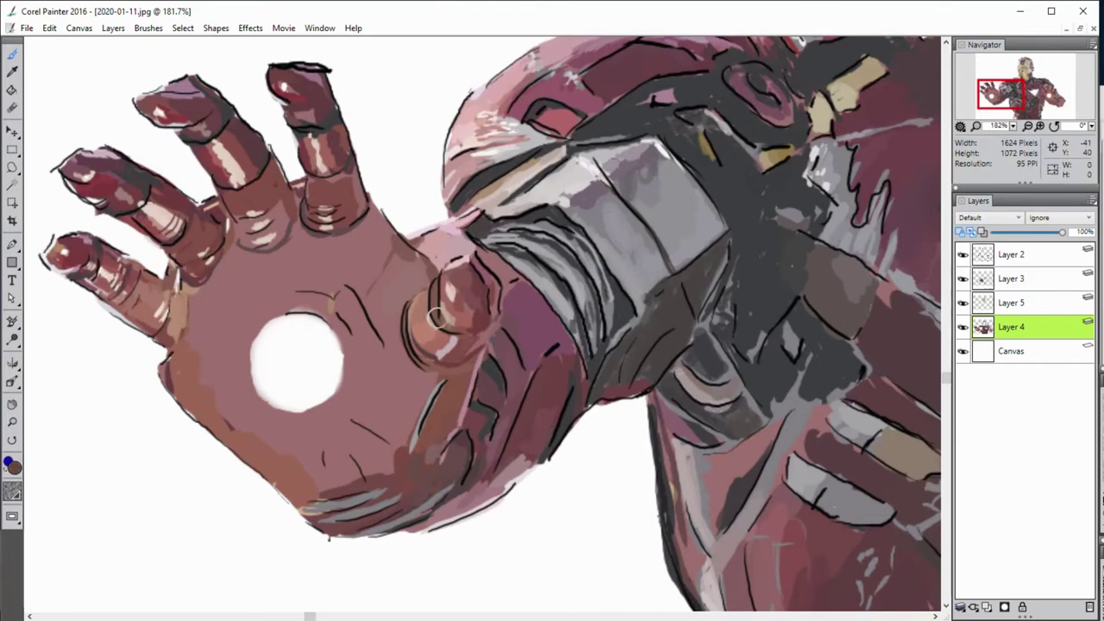
{"action": "left_click_drag", "start_coordinate": [193, 252], "coordinate": [207, 229]}
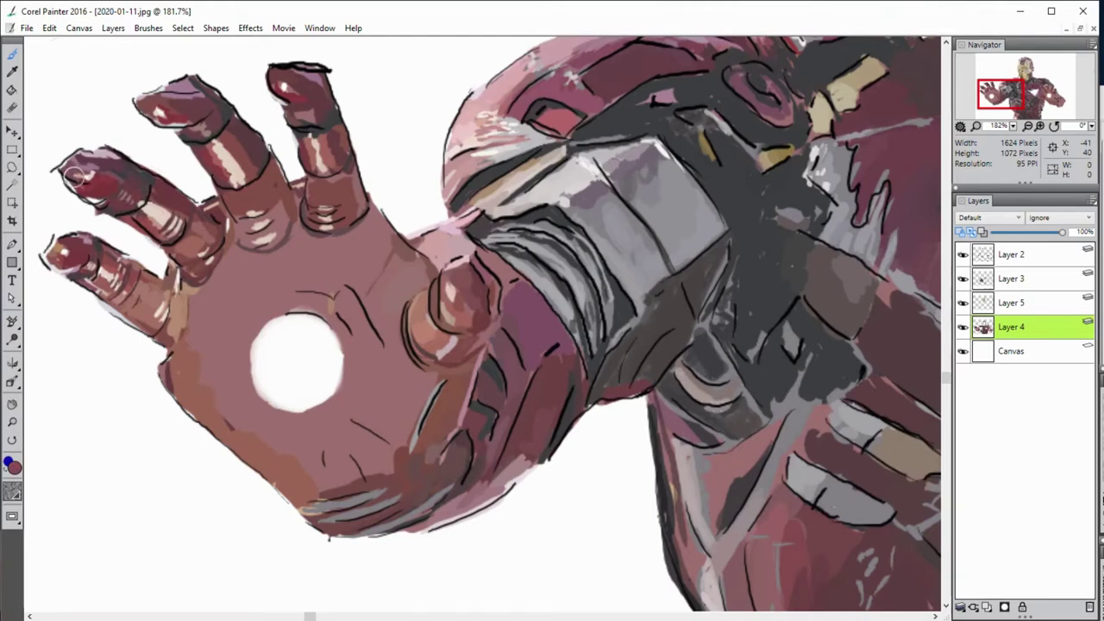
Step: Sample pinks and reds, then soften the grey strokes along the palm's bottom edge
{"action": "left_click", "coordinate": [154, 103], "text": "alt"}
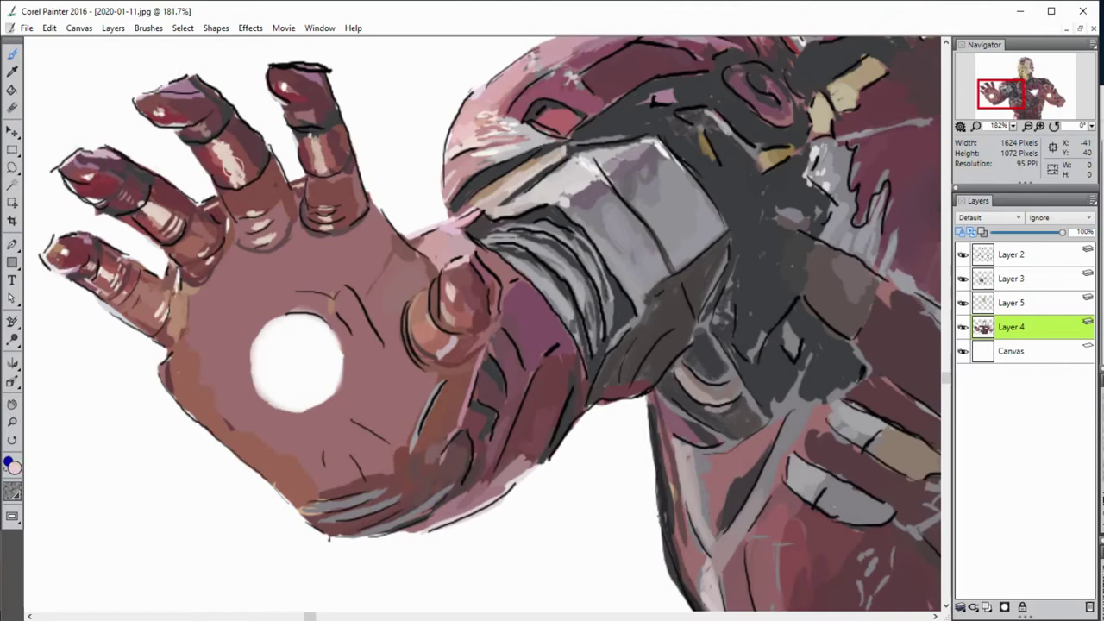
{"action": "left_click", "coordinate": [254, 216], "text": "alt"}
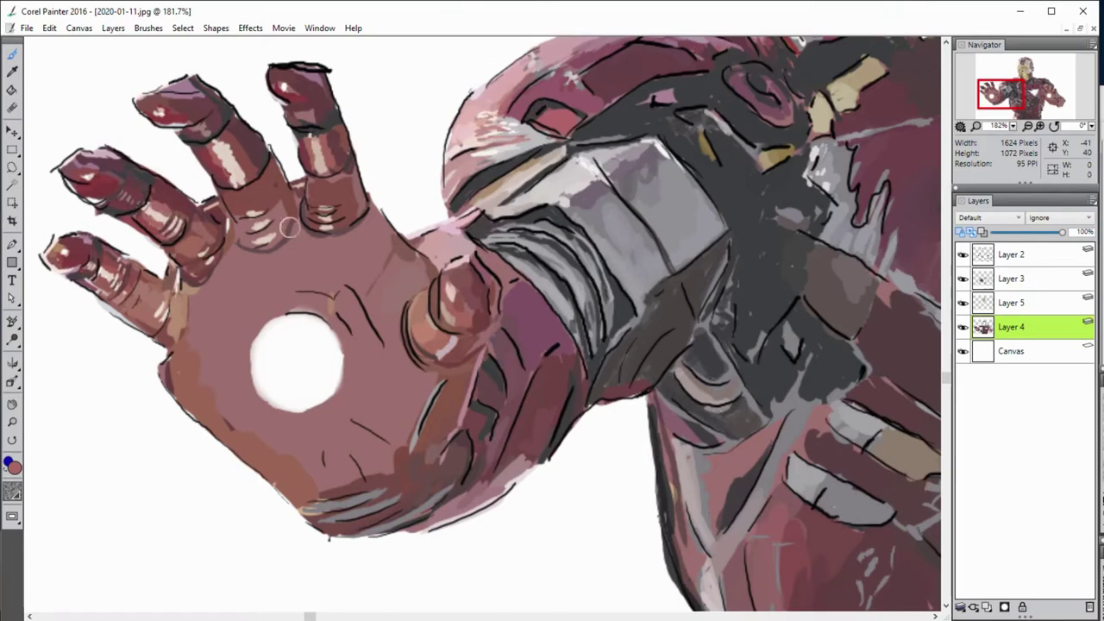
{"action": "left_click", "coordinate": [342, 164], "text": "alt"}
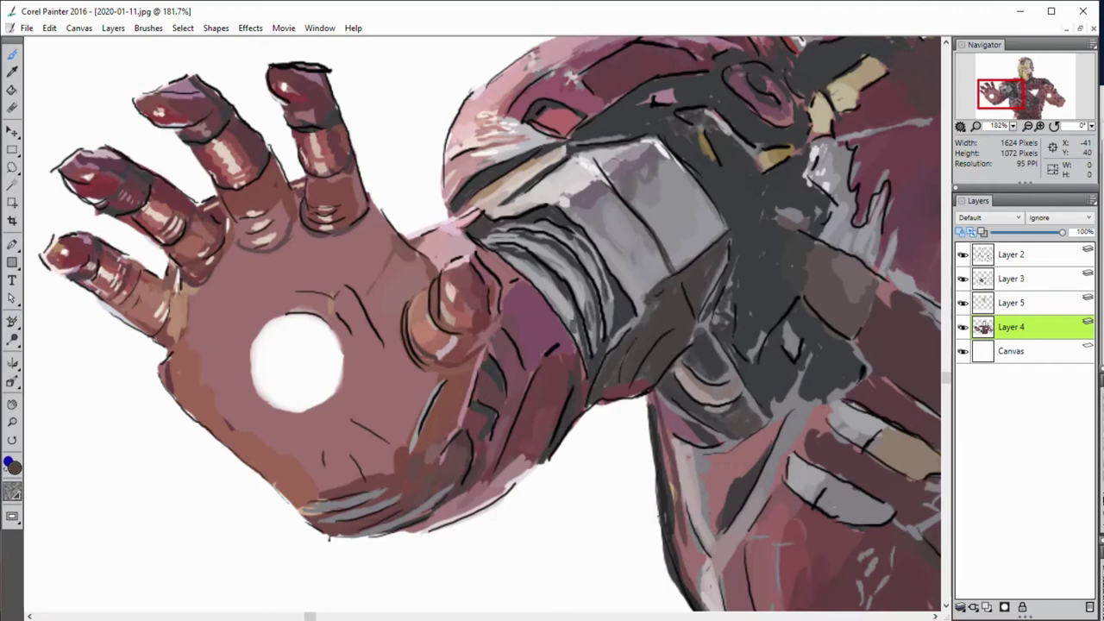
{"action": "left_click", "coordinate": [309, 178], "text": "alt"}
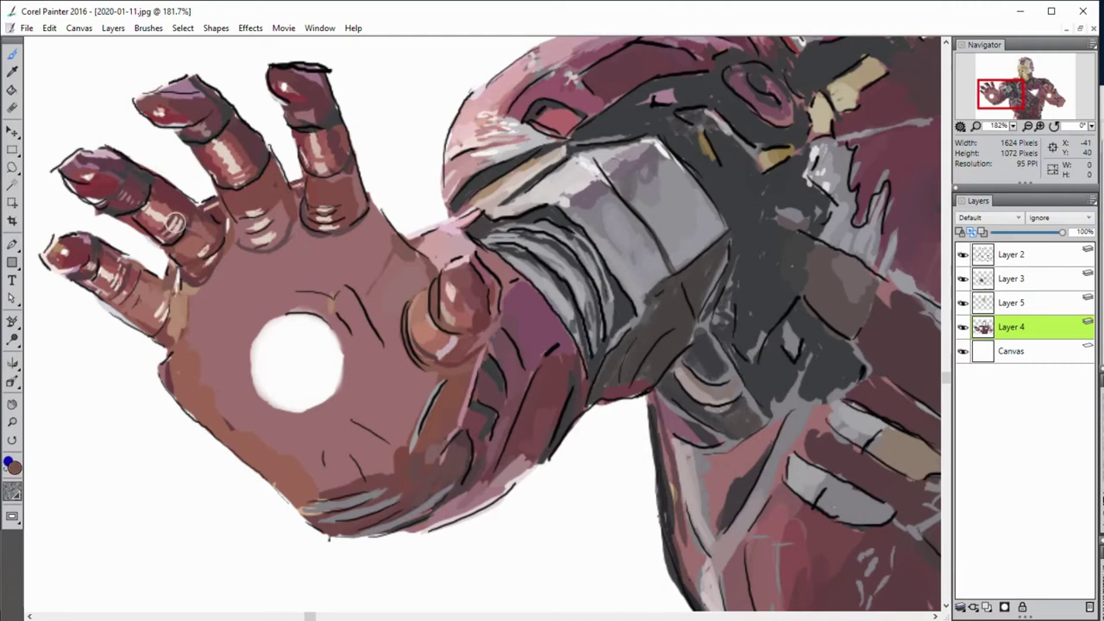
{"action": "left_click", "coordinate": [184, 279], "text": "alt"}
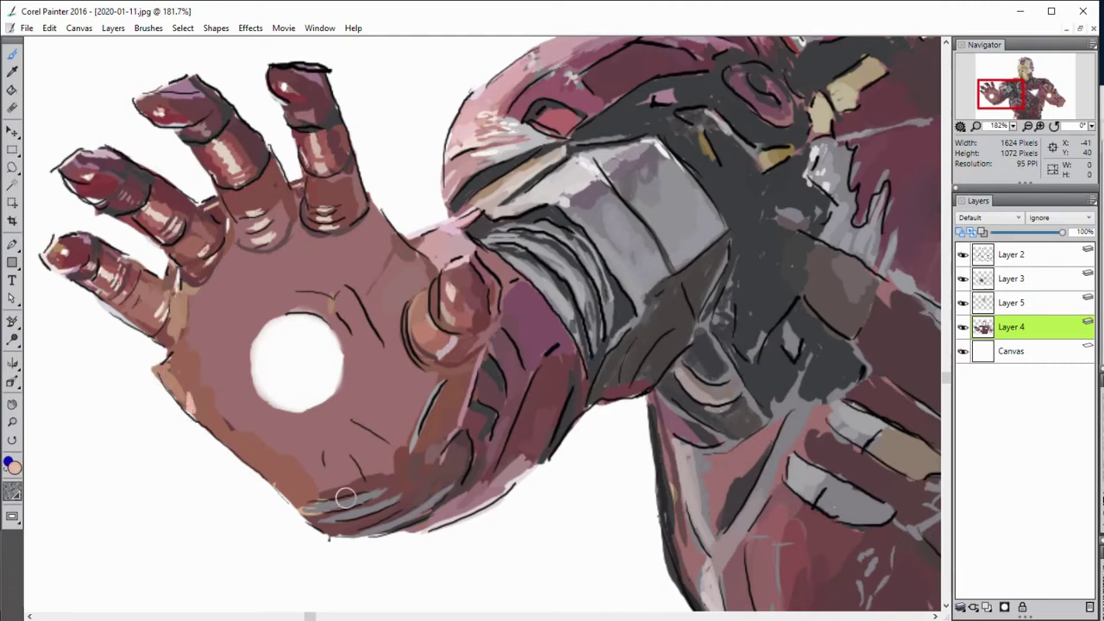
{"action": "mouse_move", "coordinate": [400, 486]}
{"action": "left_mouse_down"}
{"action": "mouse_move", "coordinate": [379, 528]}
{"action": "mouse_move", "coordinate": [294, 505]}
{"action": "left_mouse_up"}
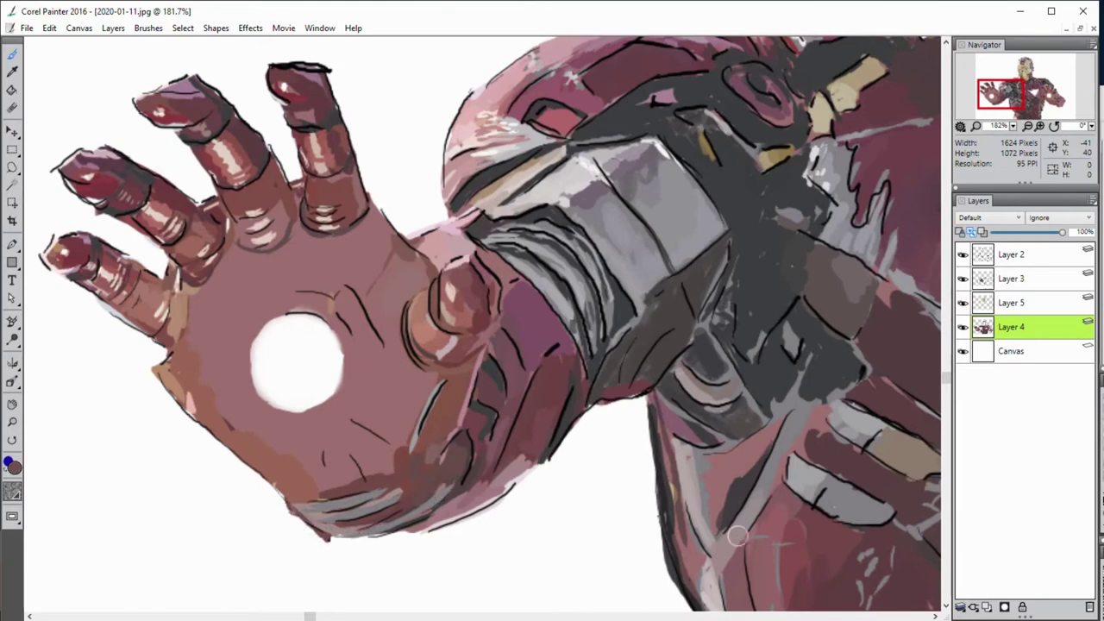
Step: Switch between Layers 3 and 4 and hide the black line art layer
{"action": "left_click", "coordinate": [998, 282]}
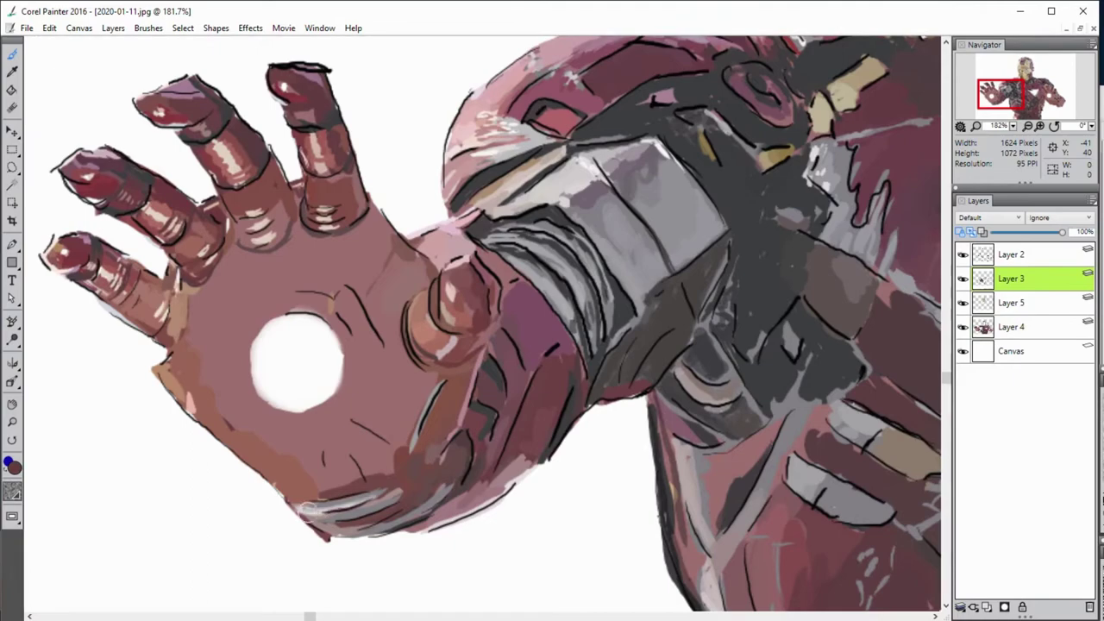
{"action": "left_click", "coordinate": [1026, 332]}
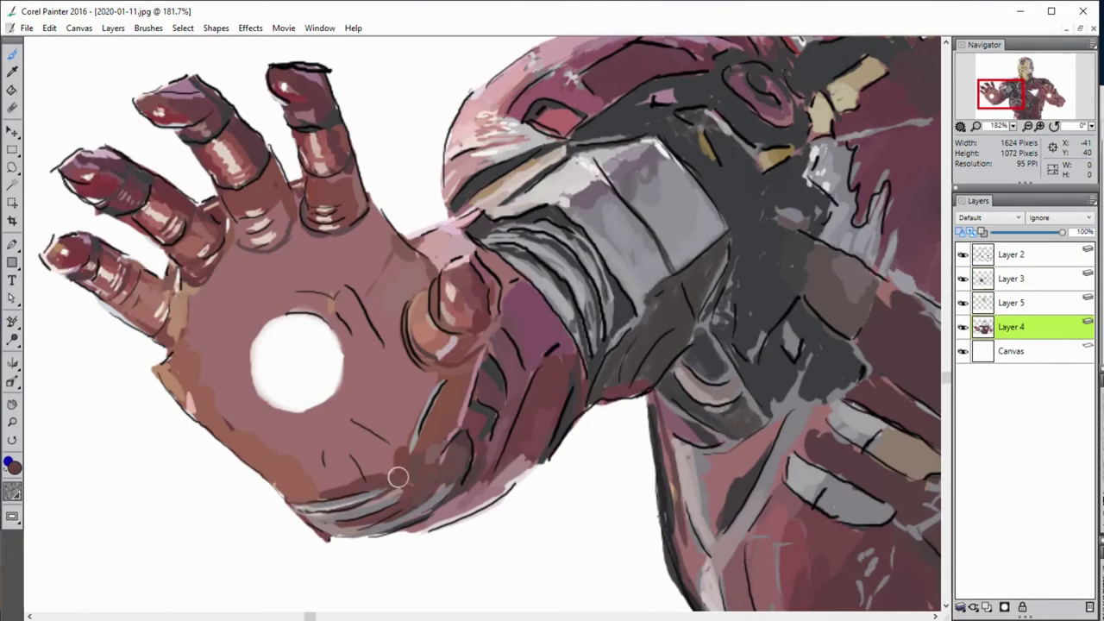
{"action": "left_click", "coordinate": [988, 288]}
{"action": "left_click", "coordinate": [962, 255]}
Step: Paint brown over the palm's bottom edge, a highlight beside the thumb, and index-base shading
{"action": "left_click_drag", "start_coordinate": [309, 511], "coordinate": [403, 491]}
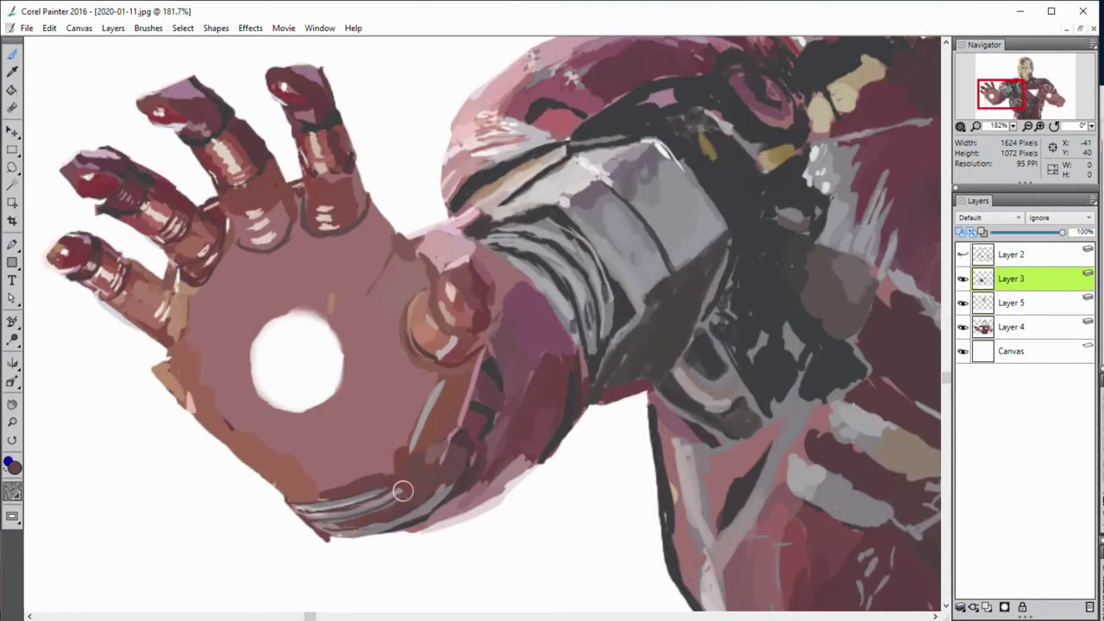
{"action": "left_click_drag", "start_coordinate": [324, 533], "coordinate": [411, 519]}
{"action": "left_click", "coordinate": [1011, 326]}
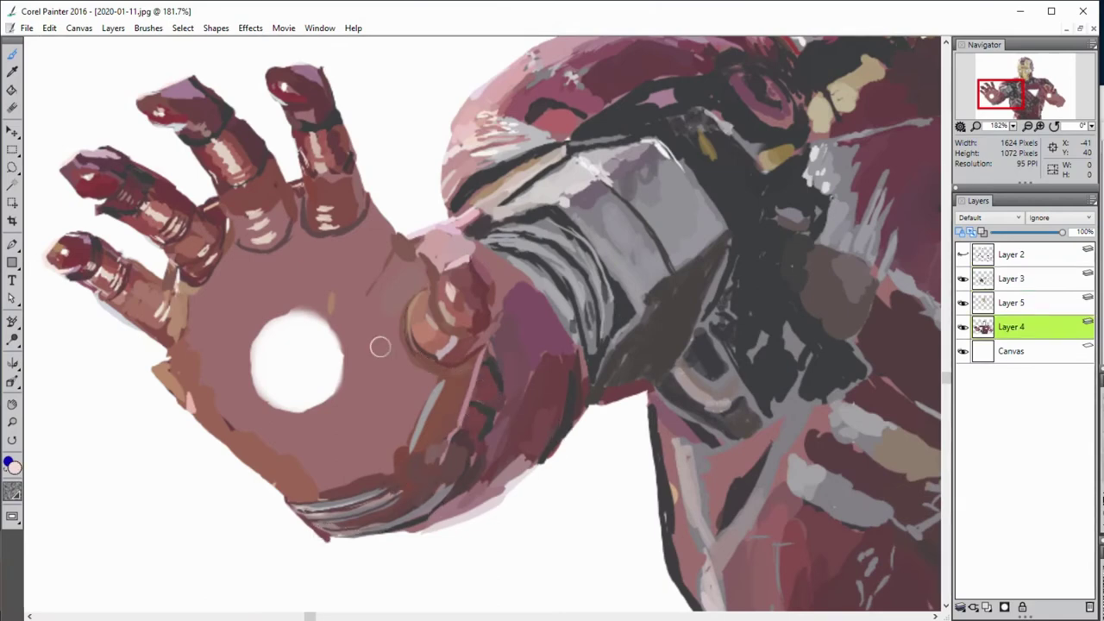
{"action": "left_click_drag", "start_coordinate": [379, 352], "coordinate": [405, 347]}
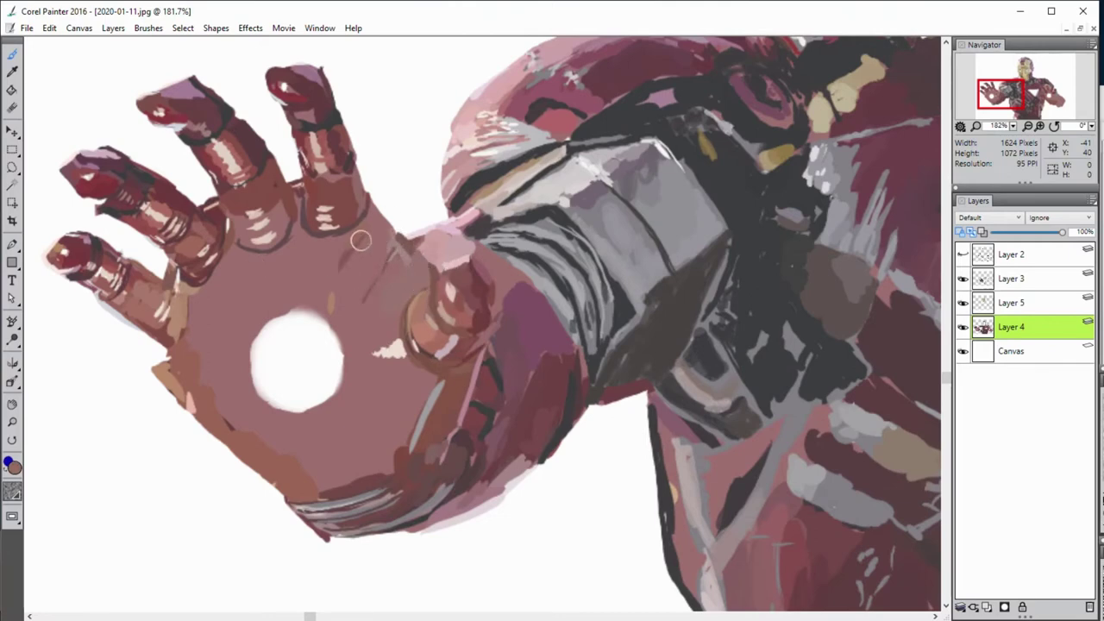
{"action": "mouse_move", "coordinate": [378, 223]}
{"action": "left_mouse_down"}
{"action": "mouse_move", "coordinate": [355, 278]}
{"action": "mouse_move", "coordinate": [296, 226]}
{"action": "left_mouse_up"}
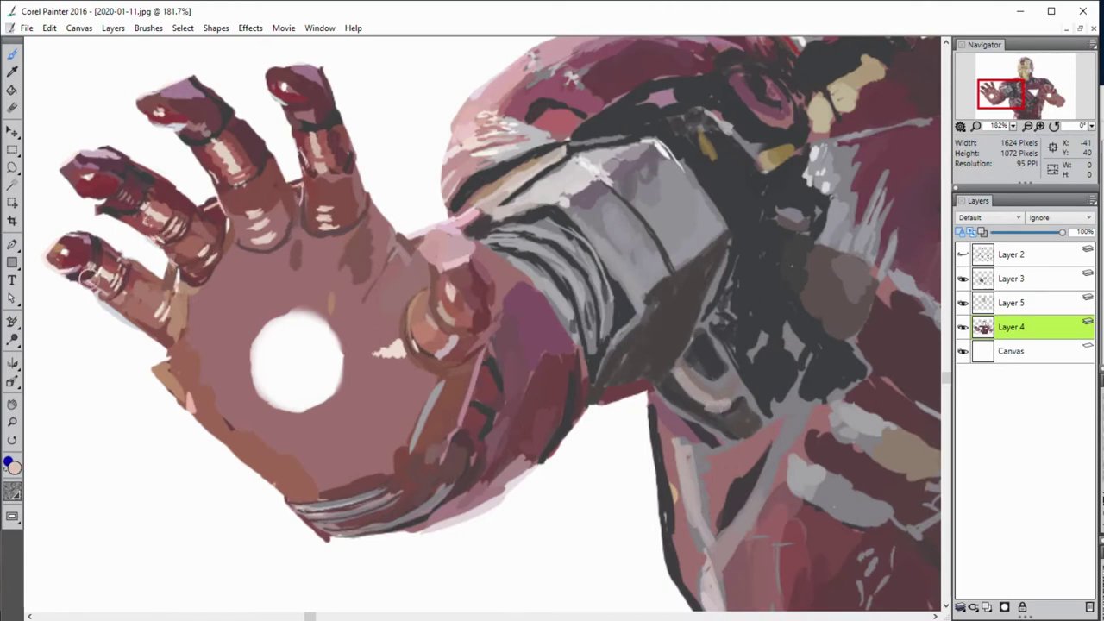
Step: Sample rose, maroon and brown tones, then darken the wrist ring and palm lines near the thumb
{"action": "left_click", "coordinate": [92, 247], "text": "alt"}
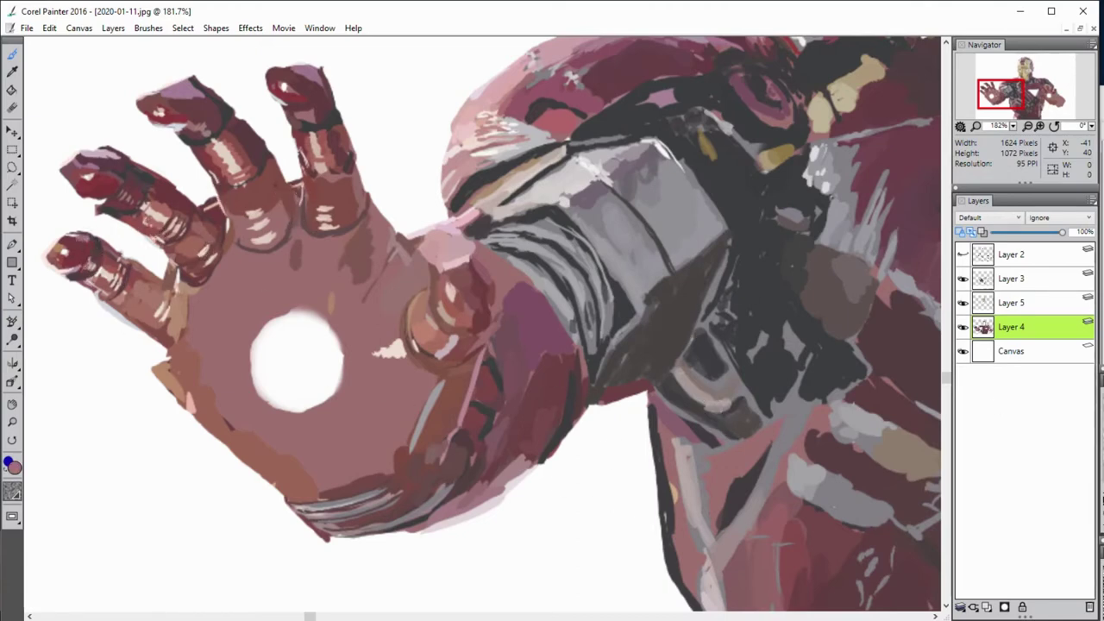
{"action": "left_click", "coordinate": [240, 119], "text": "alt"}
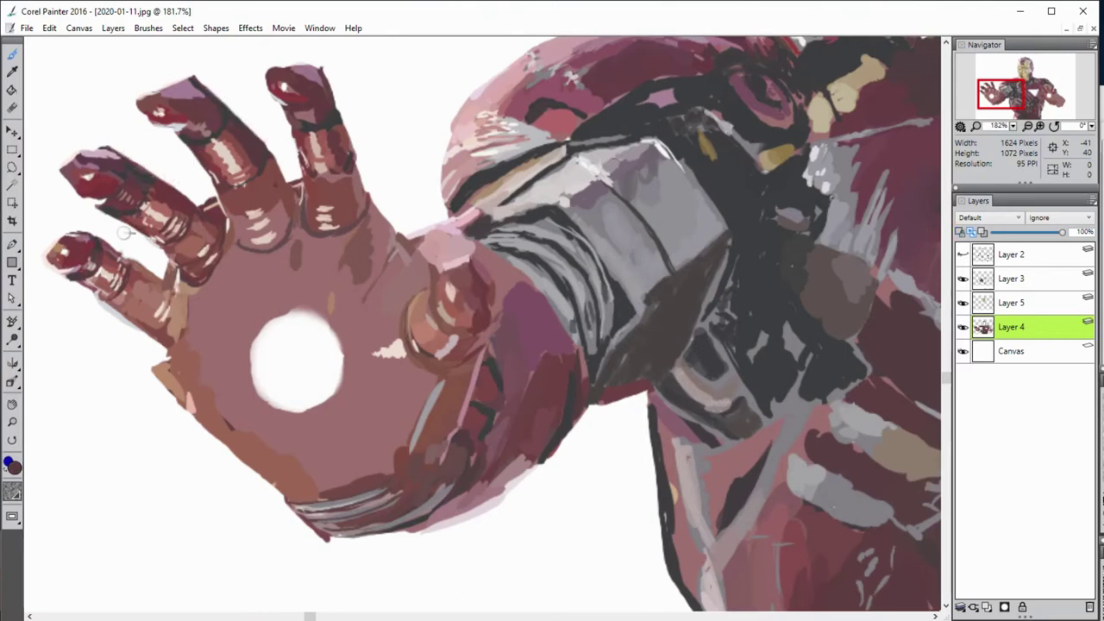
{"action": "left_click", "coordinate": [102, 195], "text": "alt"}
{"action": "left_click", "coordinate": [379, 202], "text": "alt"}
{"action": "left_click", "coordinate": [60, 170], "text": "alt"}
{"action": "left_click", "coordinate": [402, 322], "text": "alt"}
{"action": "left_click_drag", "start_coordinate": [456, 369], "coordinate": [422, 445]}
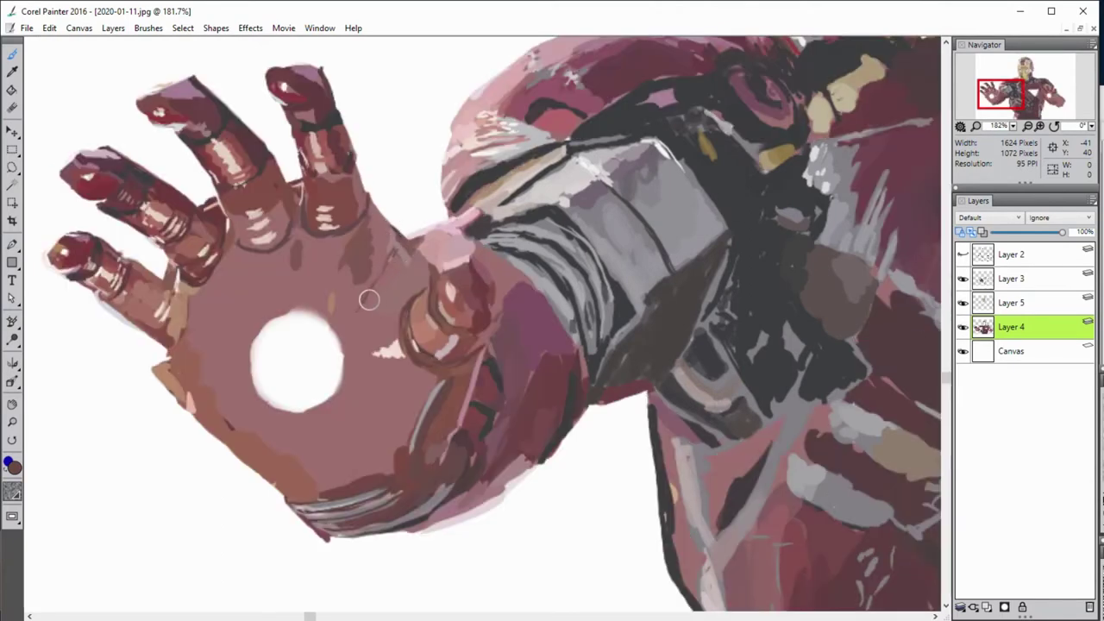
{"action": "left_click_drag", "start_coordinate": [354, 303], "coordinate": [373, 339]}
{"action": "left_click_drag", "start_coordinate": [345, 285], "coordinate": [298, 314]}
Step: Paint tan highlights around the palm's white circle with darker shading on the lower-right palm
{"action": "left_click", "coordinate": [226, 243], "text": "alt"}
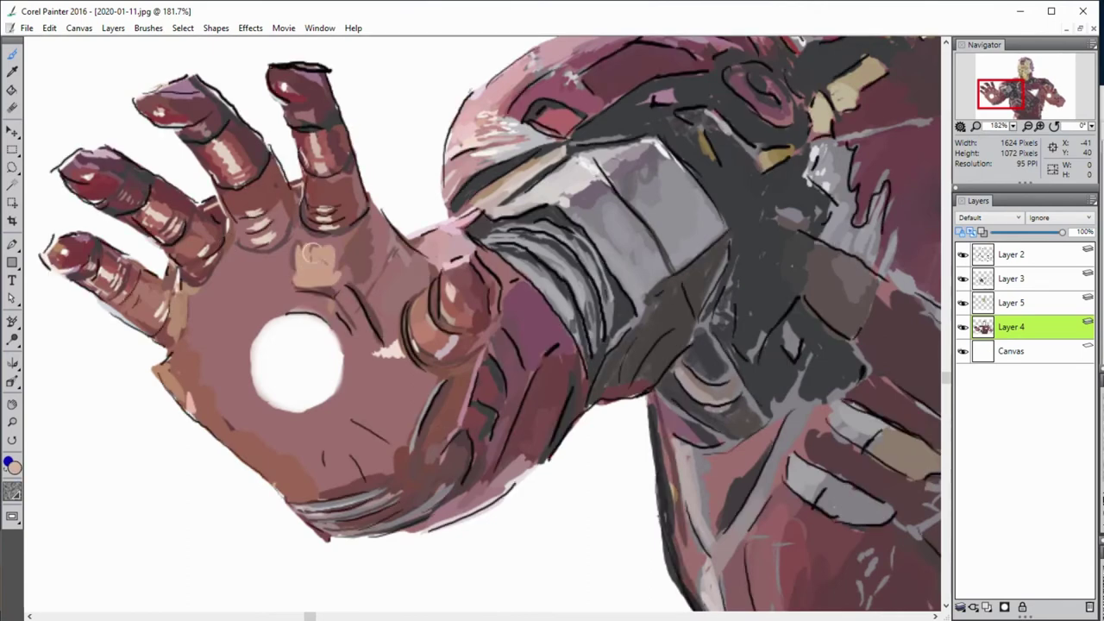
{"action": "mouse_move", "coordinate": [311, 250]}
{"action": "left_mouse_down"}
{"action": "mouse_move", "coordinate": [276, 289]}
{"action": "mouse_move", "coordinate": [233, 302]}
{"action": "left_mouse_up"}
{"action": "mouse_move", "coordinate": [226, 248]}
{"action": "left_mouse_down"}
{"action": "mouse_move", "coordinate": [197, 291]}
{"action": "mouse_move", "coordinate": [185, 346]}
{"action": "mouse_move", "coordinate": [226, 435]}
{"action": "left_mouse_up"}
{"action": "mouse_move", "coordinate": [201, 324]}
{"action": "left_mouse_down"}
{"action": "mouse_move", "coordinate": [246, 442]}
{"action": "mouse_move", "coordinate": [285, 484]}
{"action": "mouse_move", "coordinate": [357, 467]}
{"action": "left_mouse_up"}
{"action": "mouse_move", "coordinate": [315, 405]}
{"action": "left_mouse_down"}
{"action": "mouse_move", "coordinate": [310, 466]}
{"action": "mouse_move", "coordinate": [276, 435]}
{"action": "left_mouse_up"}
{"action": "left_click", "coordinate": [406, 483], "text": "alt"}
{"action": "left_click_drag", "start_coordinate": [370, 449], "coordinate": [405, 487]}
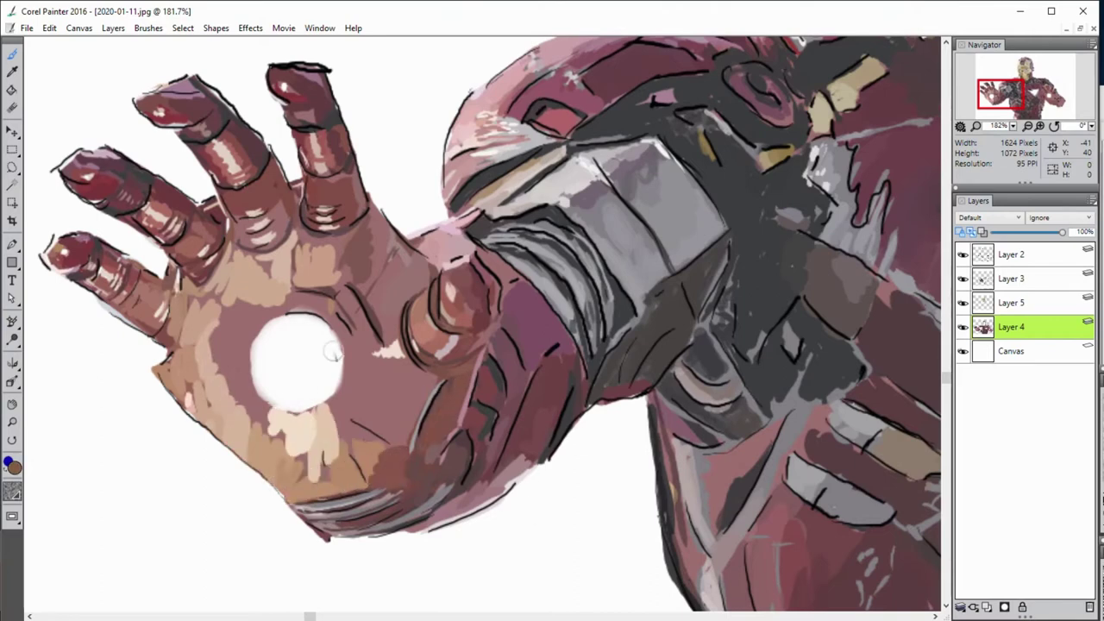
Step: Add a light pink stroke near the wrist and smooth the purple paint on the forearm armour
{"action": "left_click", "coordinate": [456, 280], "text": "alt"}
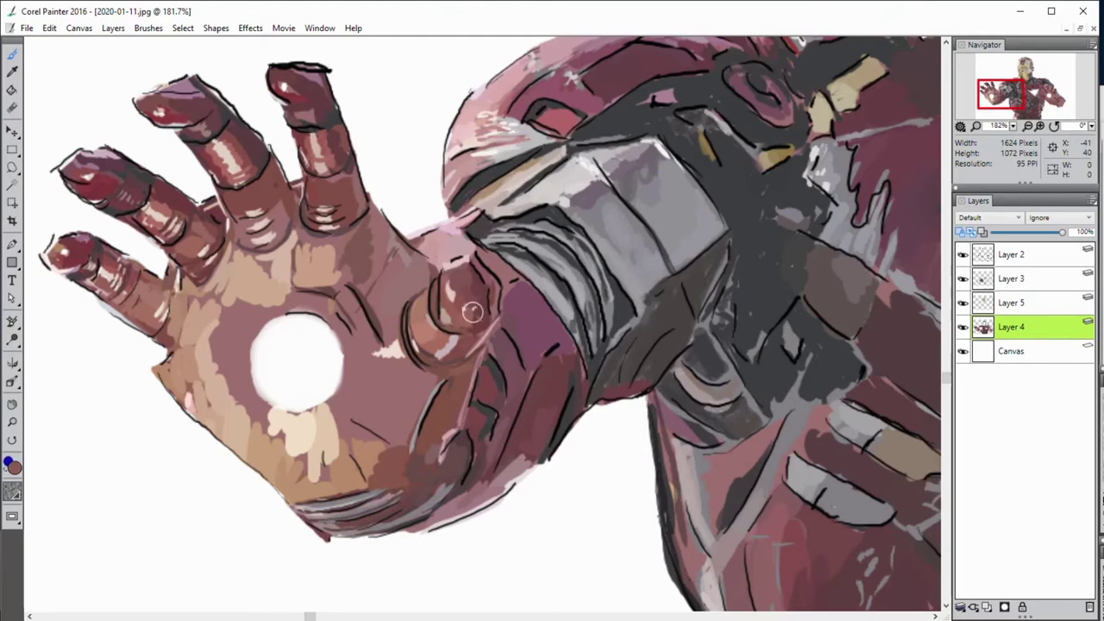
{"action": "left_click", "coordinate": [456, 261], "text": "alt"}
{"action": "left_click_drag", "start_coordinate": [457, 226], "coordinate": [431, 229]}
{"action": "left_click", "coordinate": [501, 234], "text": "alt"}
{"action": "left_click", "coordinate": [431, 272], "text": "alt"}
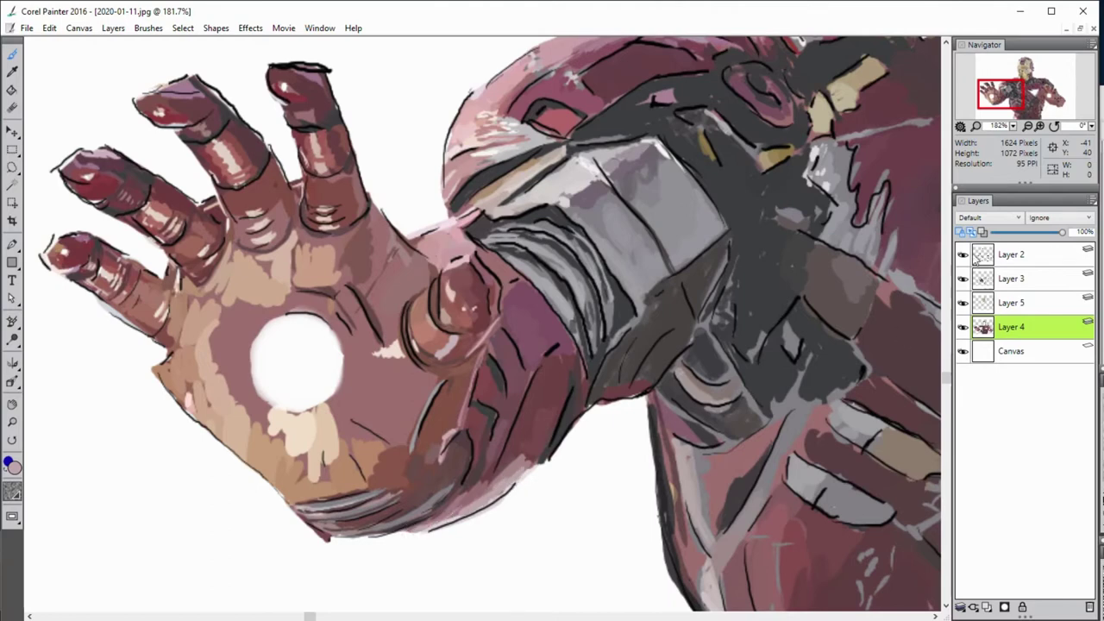
{"action": "left_click", "coordinate": [405, 533], "text": "alt"}
{"action": "left_click", "coordinate": [368, 412], "text": "alt"}
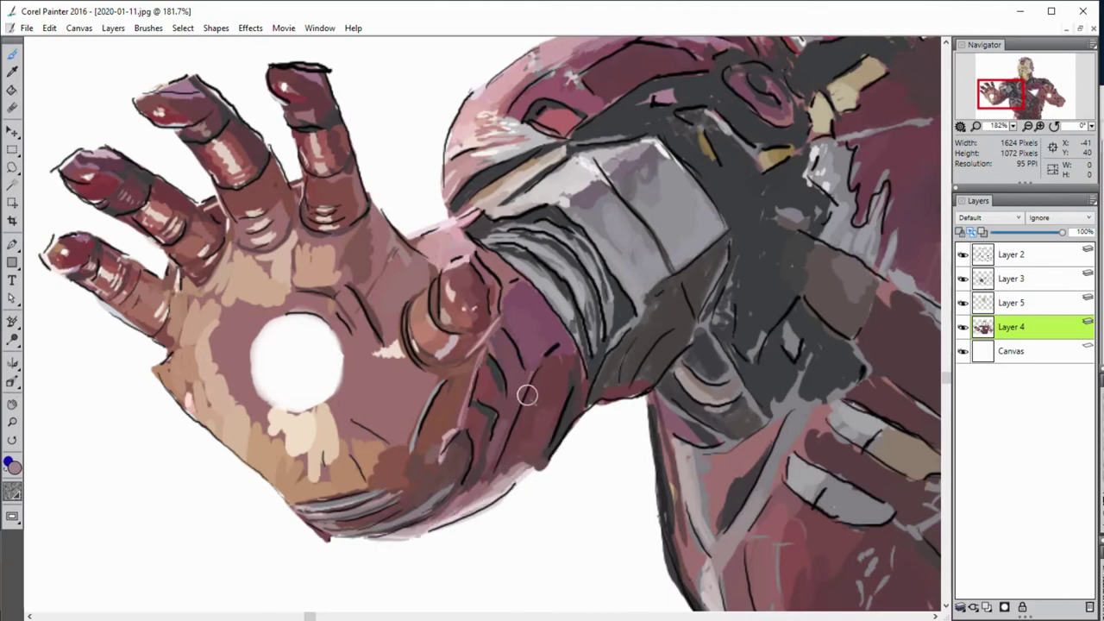
{"action": "left_click_drag", "start_coordinate": [527, 395], "coordinate": [536, 293]}
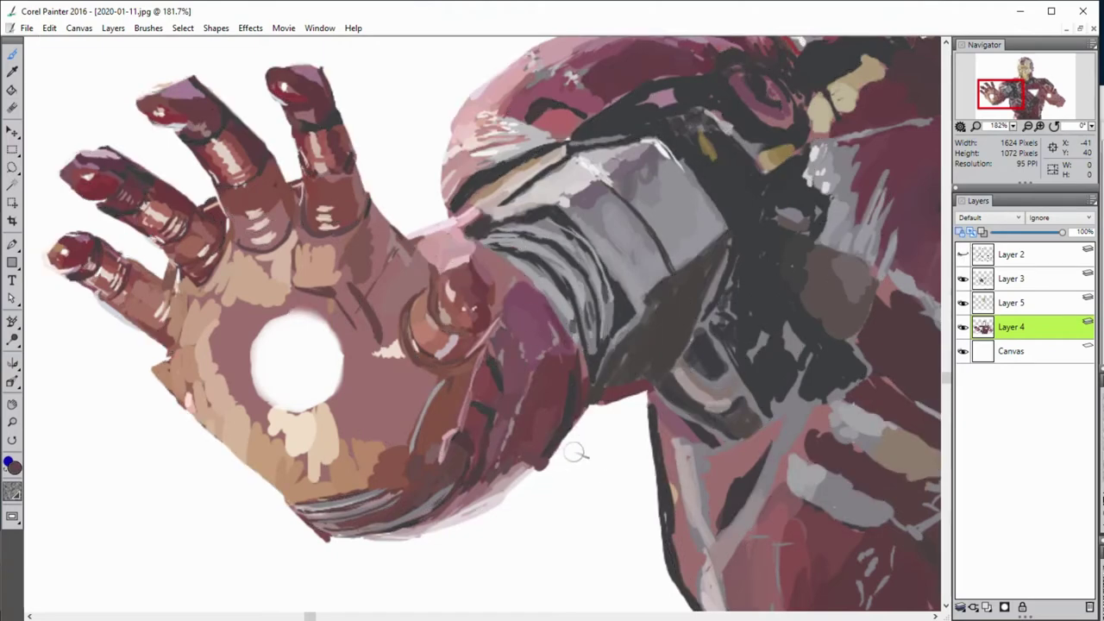
Step: Draw dark forearm-armour strokes on Layer 3, then return to Layer 4 and zoom out
{"action": "key", "text": "alt+bracketright"}
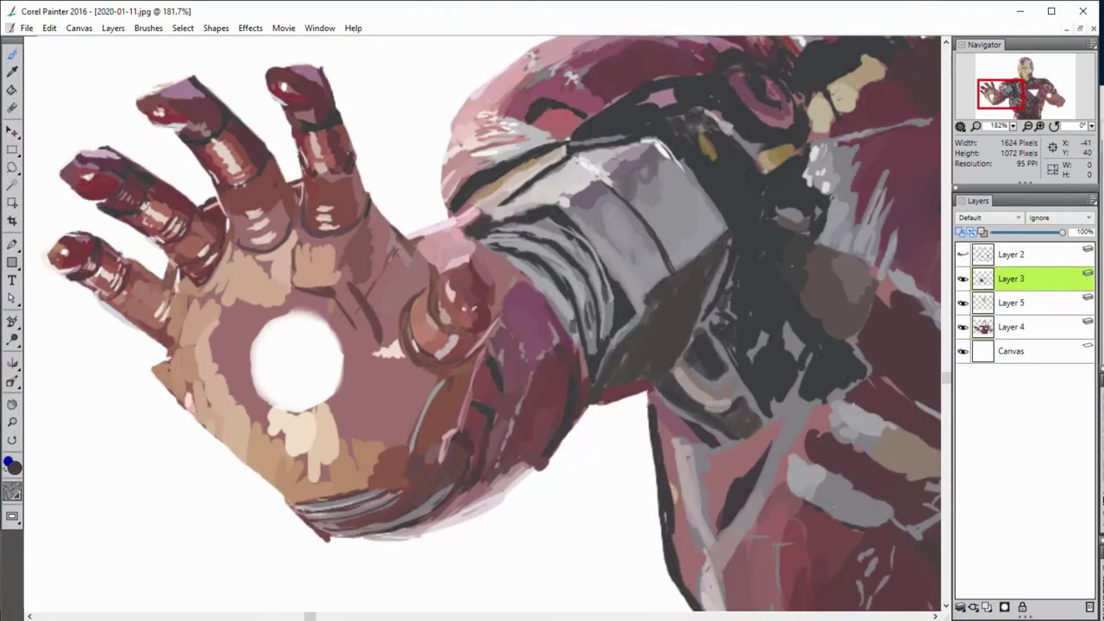
{"action": "left_click_drag", "start_coordinate": [544, 287], "coordinate": [583, 351]}
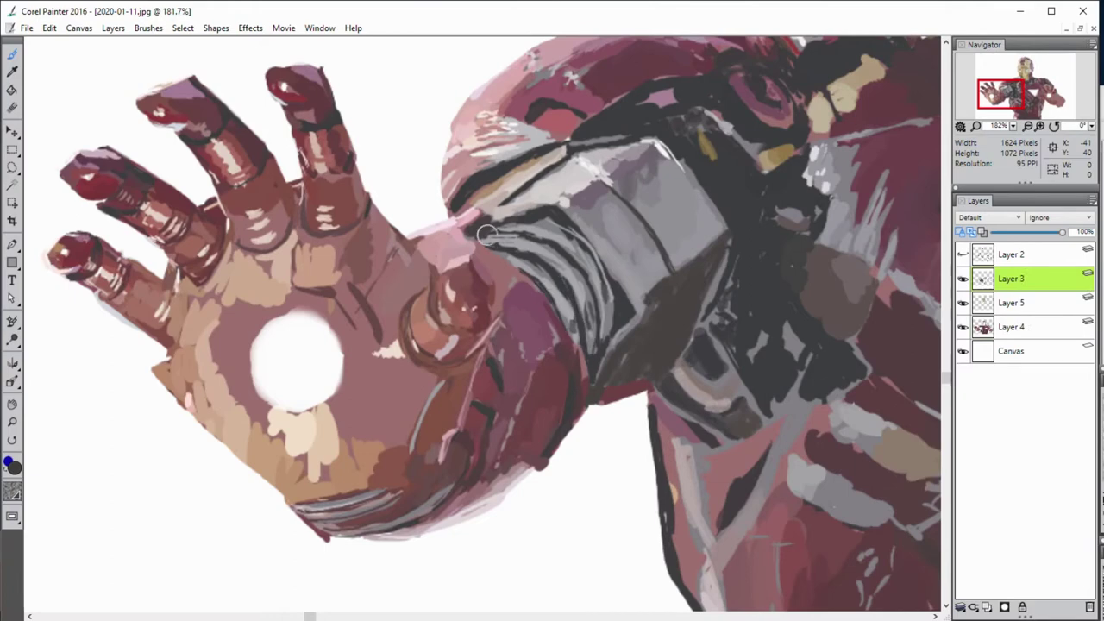
{"action": "left_click_drag", "start_coordinate": [486, 234], "coordinate": [543, 210]}
{"action": "key", "text": "alt+bracketleft"}
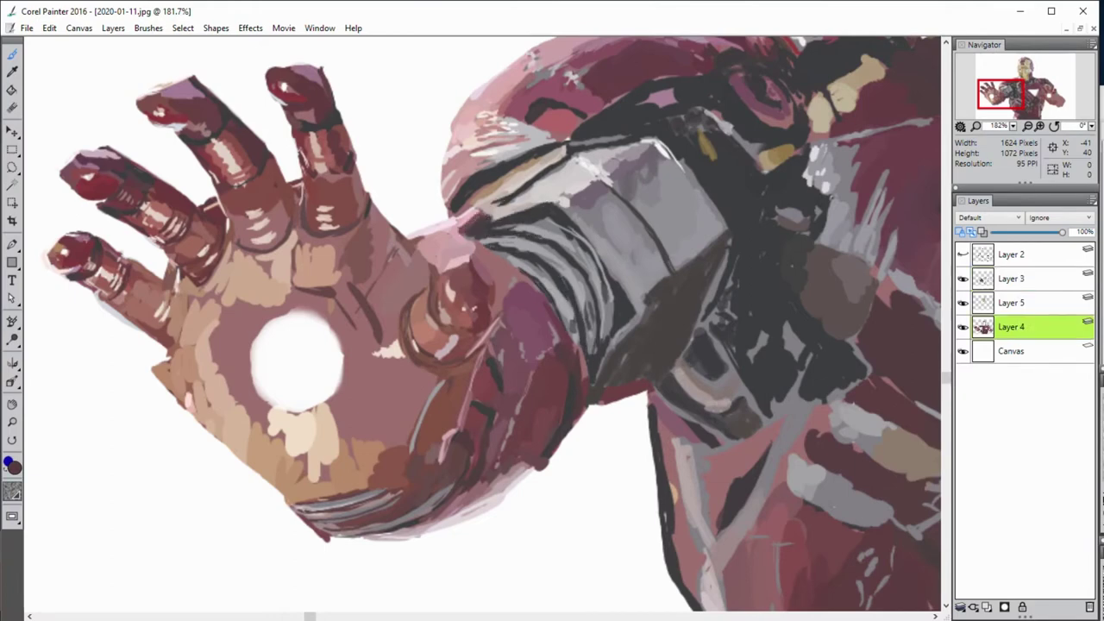
{"action": "left_click_drag", "start_coordinate": [681, 164], "coordinate": [40, 62]}
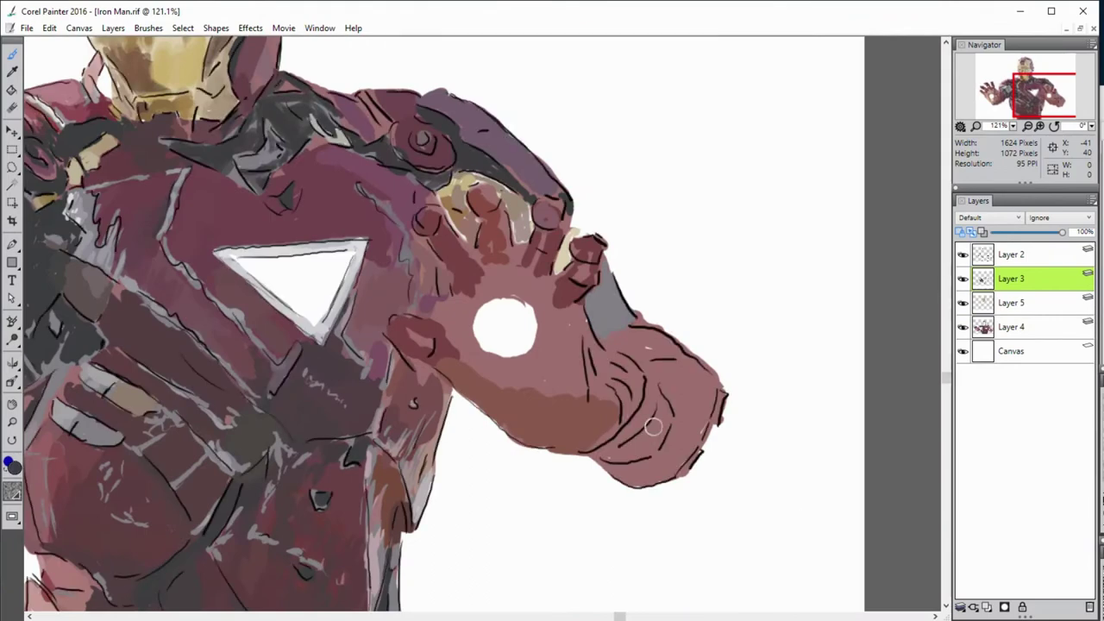
Step: Darken the raised hand's lower band, lower rim and right edge
{"action": "mouse_move", "coordinate": [640, 378]}
{"action": "left_mouse_down"}
{"action": "mouse_move", "coordinate": [628, 432]}
{"action": "mouse_move", "coordinate": [557, 452]}
{"action": "left_mouse_up"}
{"action": "mouse_move", "coordinate": [649, 411]}
{"action": "left_mouse_down"}
{"action": "mouse_move", "coordinate": [584, 454]}
{"action": "mouse_move", "coordinate": [614, 447]}
{"action": "left_mouse_up"}
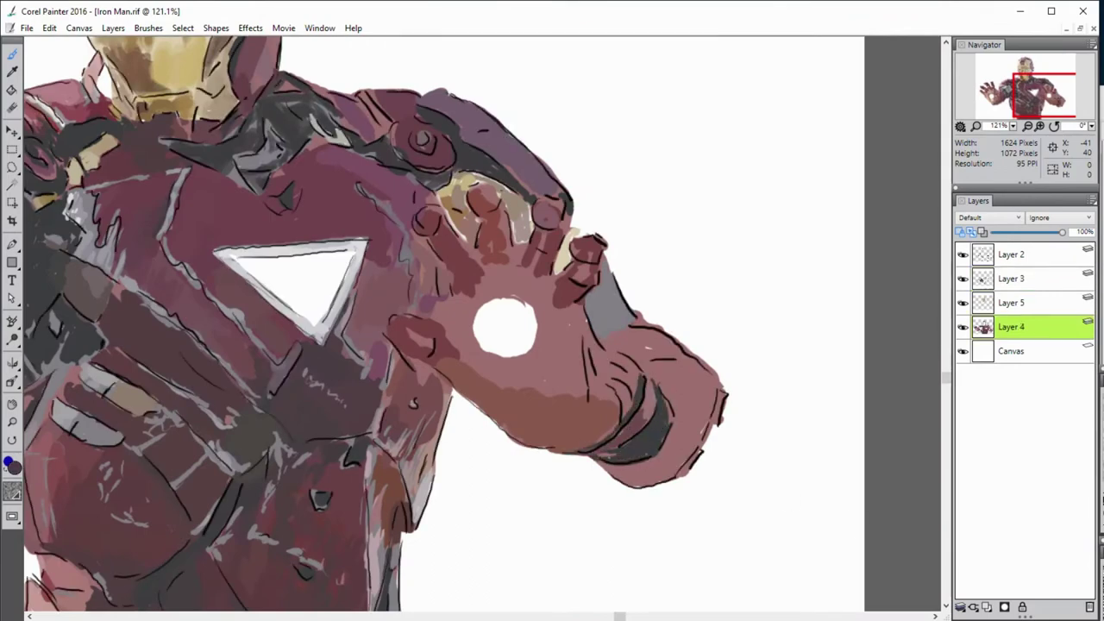
{"action": "mouse_move", "coordinate": [656, 370]}
{"action": "left_mouse_down"}
{"action": "mouse_move", "coordinate": [710, 388]}
{"action": "mouse_move", "coordinate": [692, 452]}
{"action": "mouse_move", "coordinate": [611, 474]}
{"action": "left_mouse_up"}
{"action": "left_click_drag", "start_coordinate": [676, 457], "coordinate": [637, 470]}
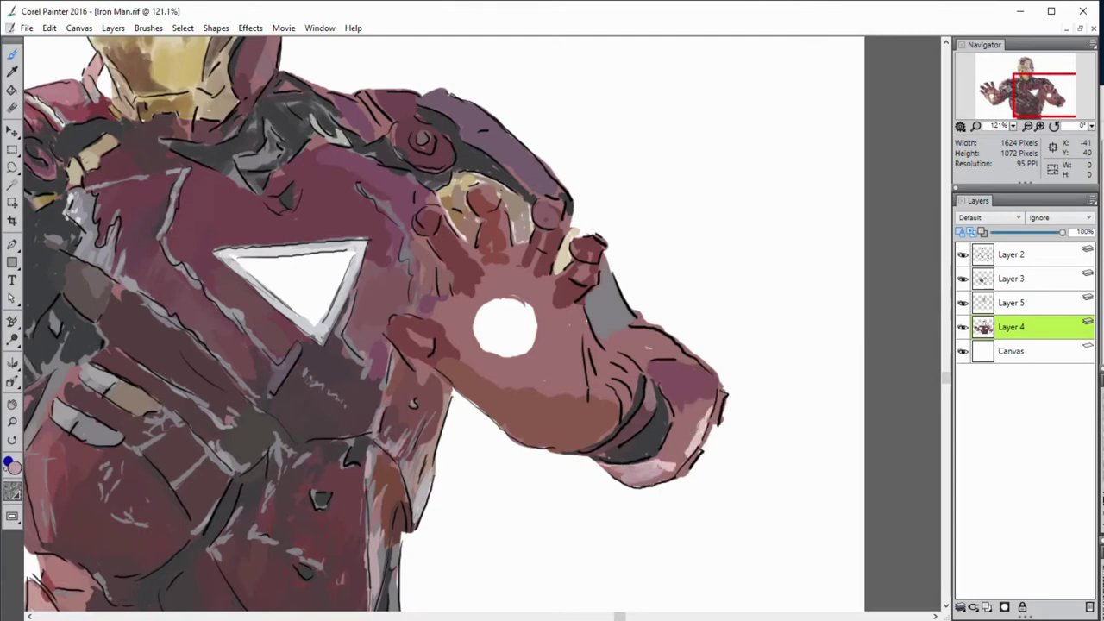
{"action": "left_click", "coordinate": [642, 466], "text": "alt"}
{"action": "left_click_drag", "start_coordinate": [698, 450], "coordinate": [688, 460]}
{"action": "mouse_move", "coordinate": [726, 390]}
{"action": "left_mouse_down"}
{"action": "mouse_move", "coordinate": [721, 425]}
{"action": "mouse_move", "coordinate": [694, 416]}
{"action": "mouse_move", "coordinate": [640, 480]}
{"action": "left_mouse_up"}
Step: Highlight the hand's upper-right rim, palm right edge and lower finger in light pink
{"action": "left_click", "coordinate": [703, 435], "text": "alt"}
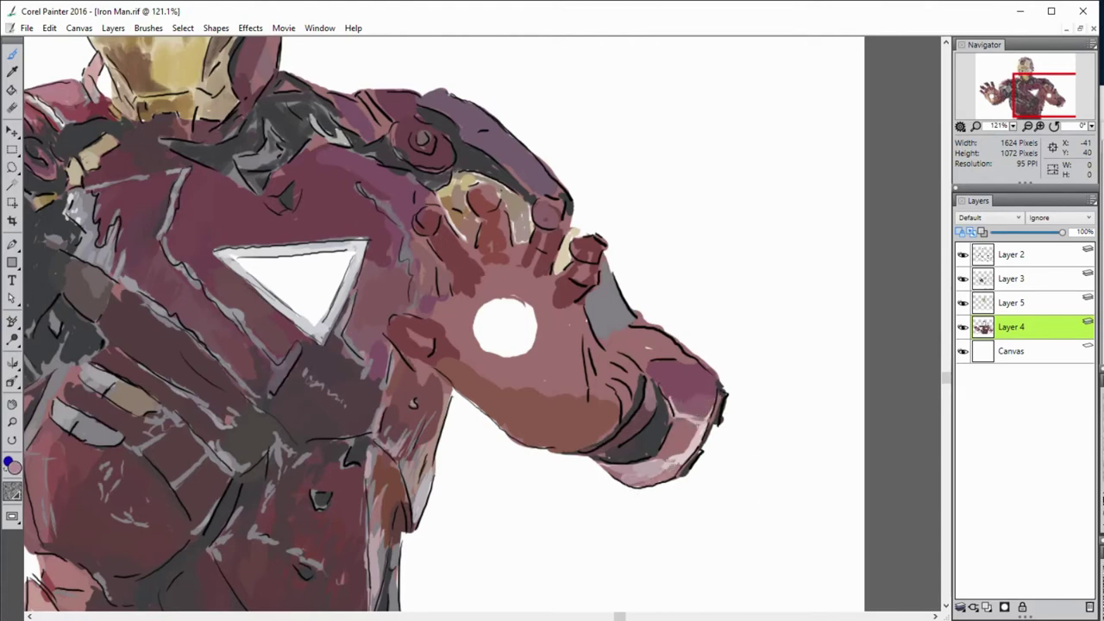
{"action": "mouse_move", "coordinate": [702, 340]}
{"action": "left_mouse_down"}
{"action": "mouse_move", "coordinate": [621, 338]}
{"action": "mouse_move", "coordinate": [614, 388]}
{"action": "mouse_move", "coordinate": [628, 410]}
{"action": "left_mouse_up"}
{"action": "left_click", "coordinate": [1010, 279]}
{"action": "left_click", "coordinate": [1011, 327]}
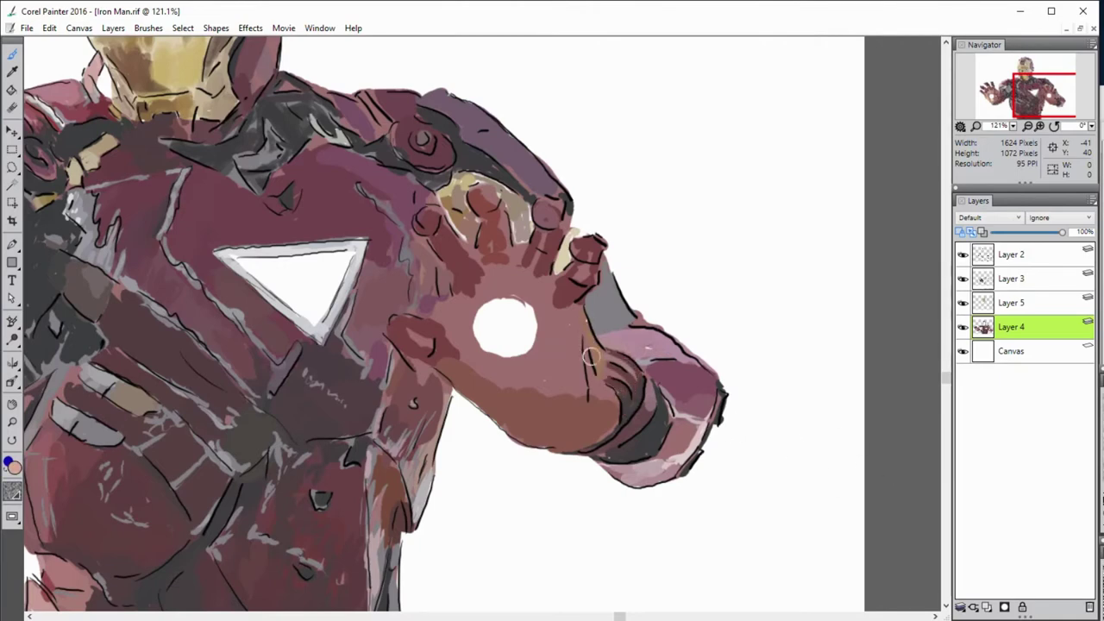
{"action": "left_click_drag", "start_coordinate": [589, 345], "coordinate": [584, 412]}
{"action": "left_click_drag", "start_coordinate": [600, 321], "coordinate": [577, 278]}
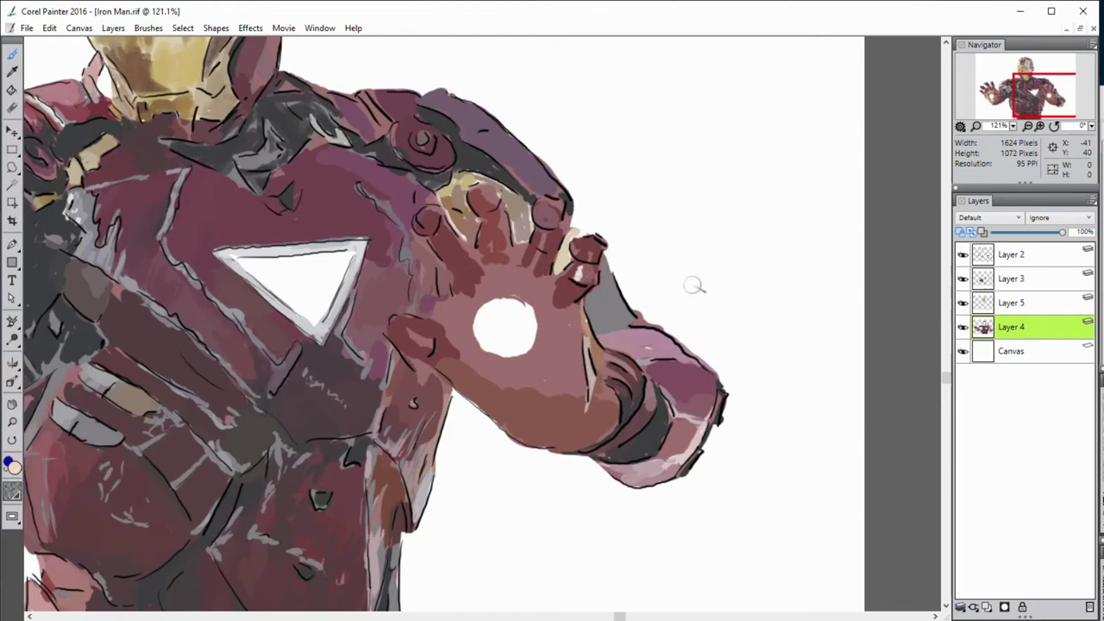
Step: Paint a light orange glow between the fingertips on Layer 4
{"action": "left_click", "coordinate": [596, 257], "text": "alt"}
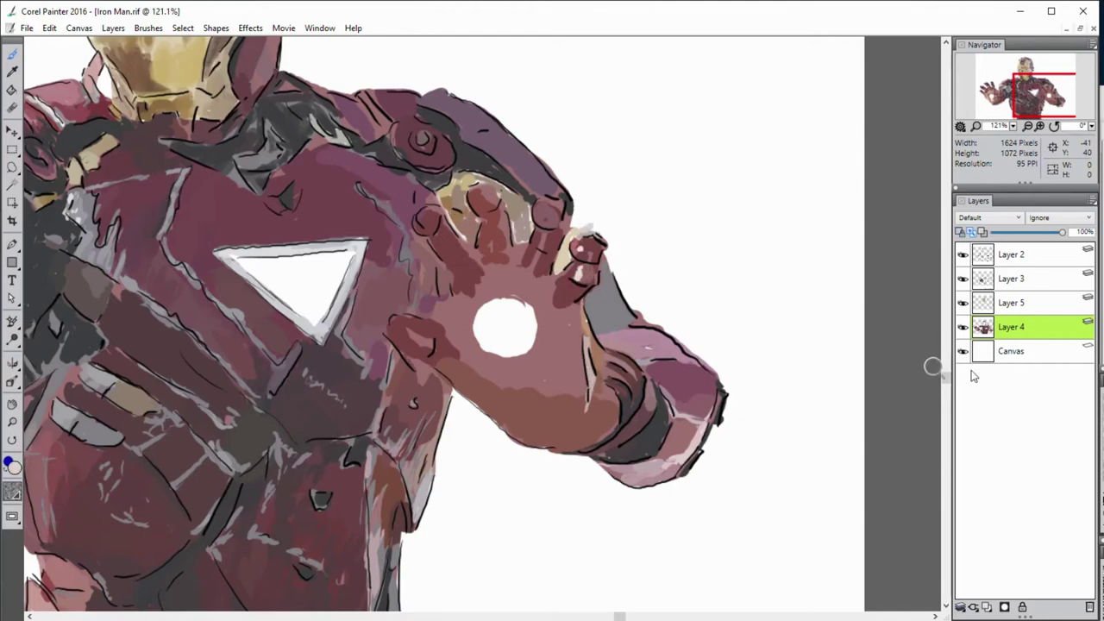
{"action": "left_click", "coordinate": [593, 252], "text": "alt"}
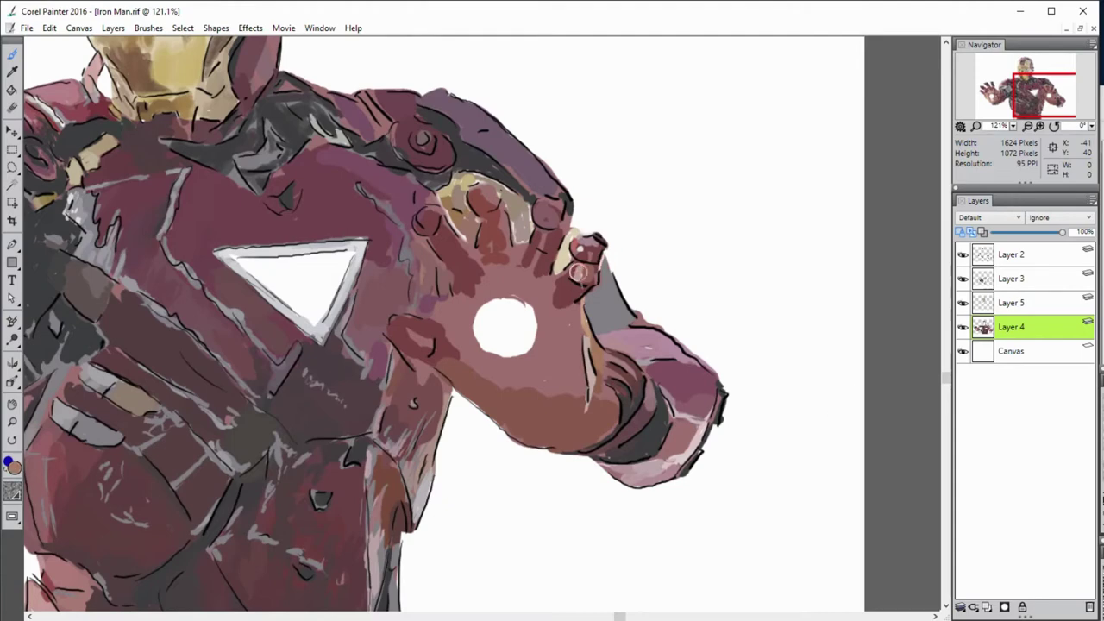
{"action": "key", "text": "alt+bracketright"}
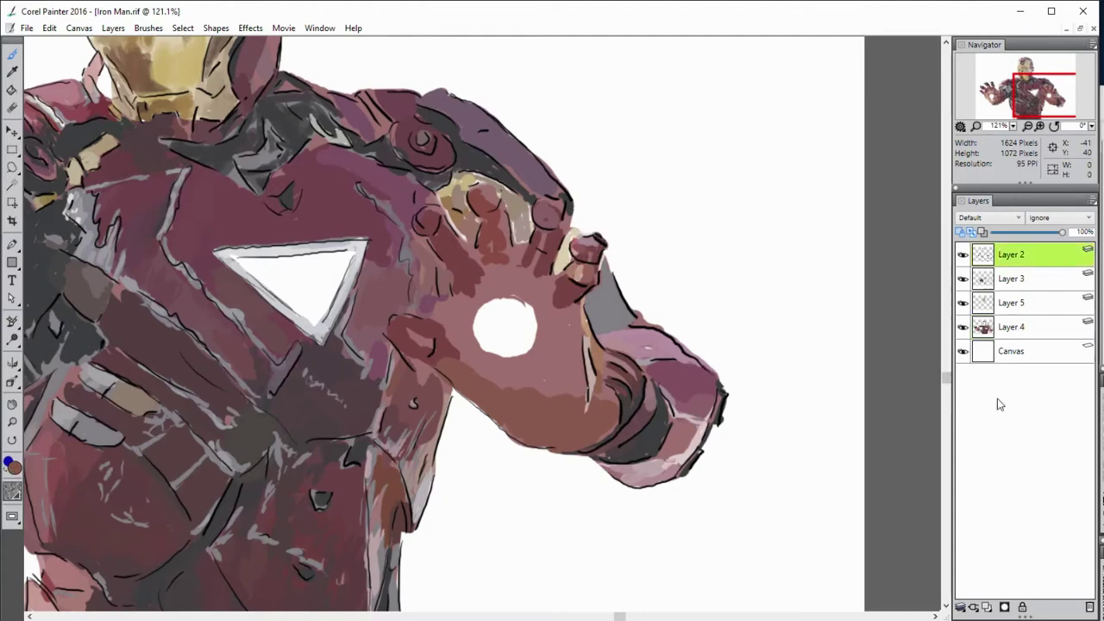
{"action": "left_click", "coordinate": [1010, 327]}
{"action": "left_click", "coordinate": [585, 263], "text": "alt"}
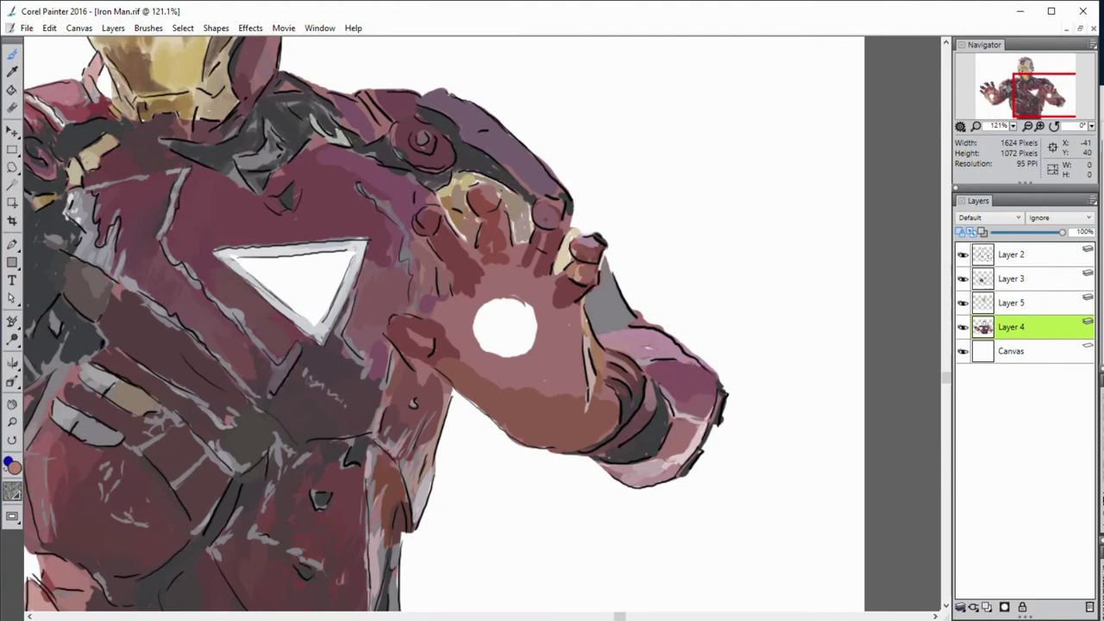
{"action": "left_click", "coordinate": [604, 246], "text": "alt"}
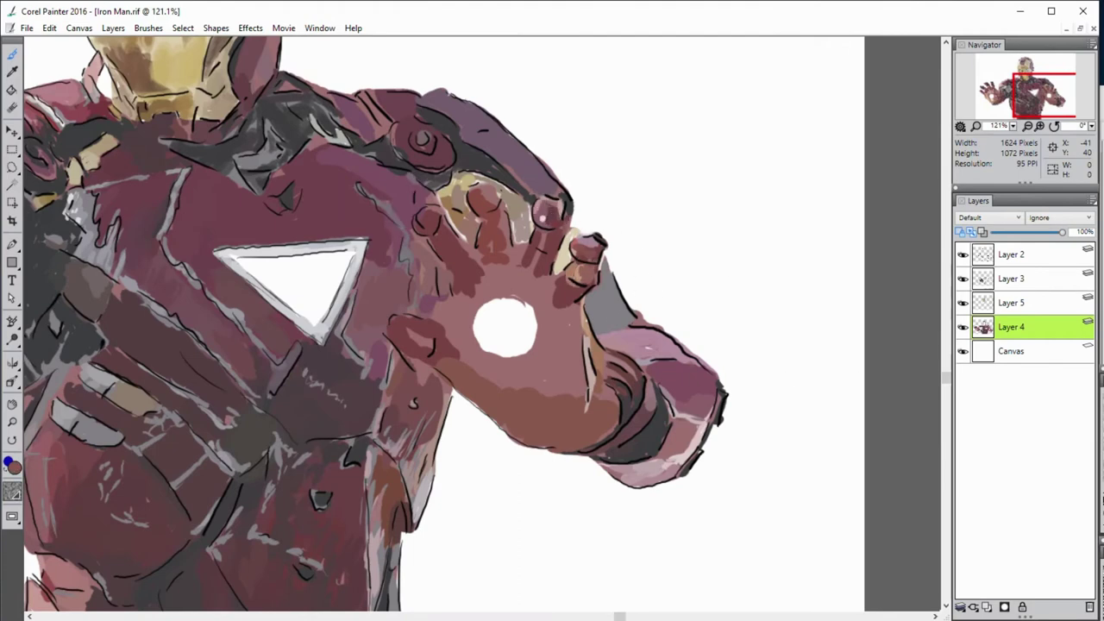
{"action": "left_click", "coordinate": [552, 237], "text": "alt"}
{"action": "left_click_drag", "start_coordinate": [543, 251], "coordinate": [542, 269]}
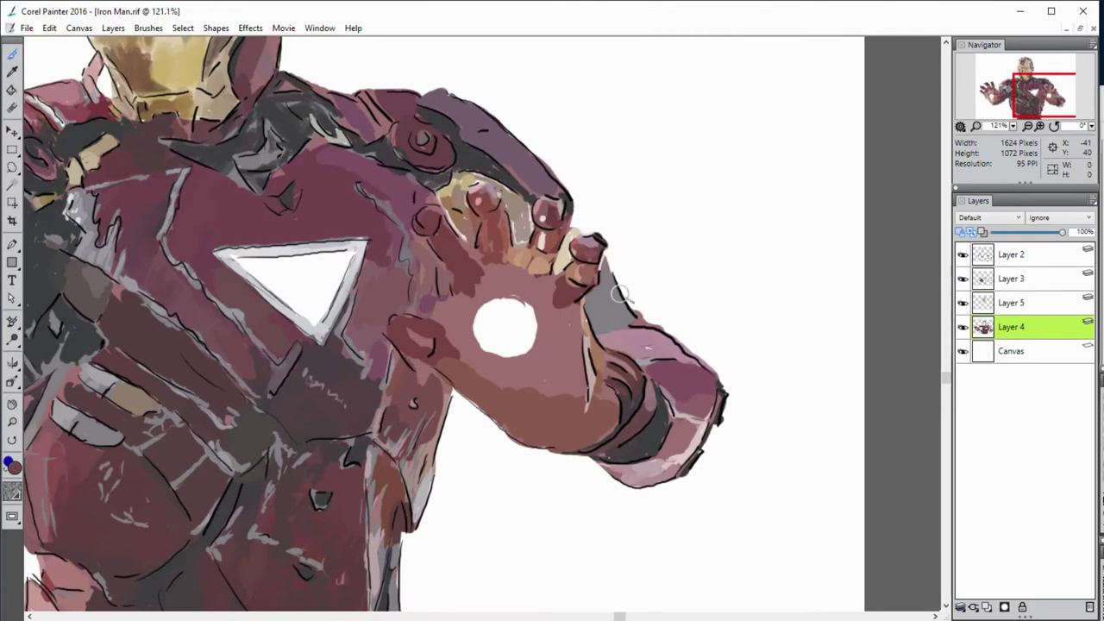
Step: Step between Layers 4 and 5 and sample brown and pink finger tones
{"action": "key", "text": "alt+bracketright"}
{"action": "key", "text": "alt+bracketleft"}
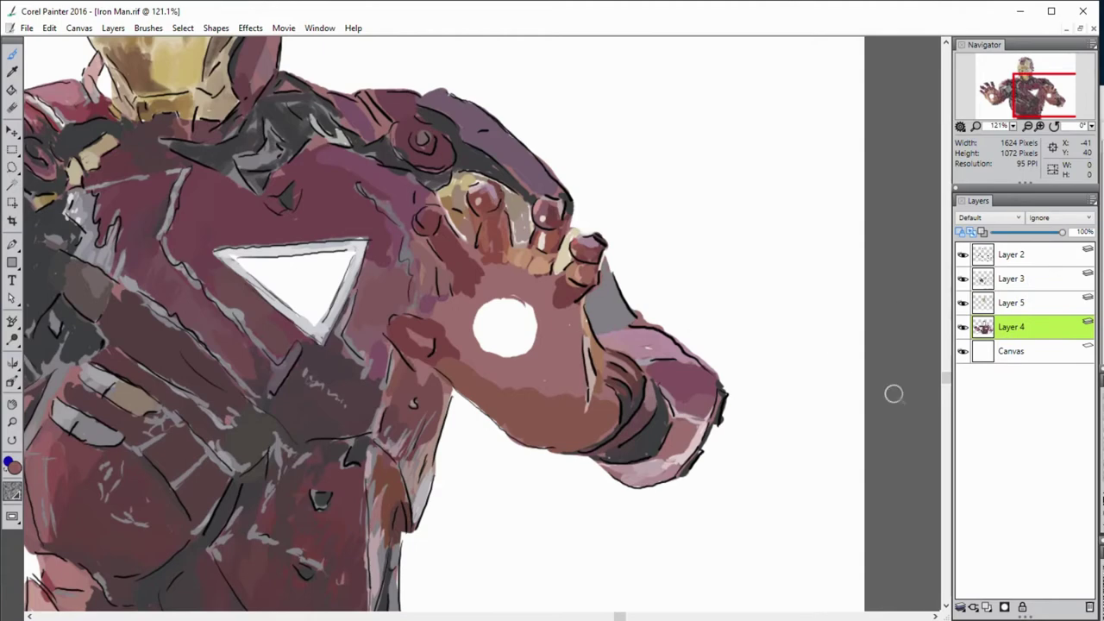
{"action": "key", "text": "alt+bracketright"}
{"action": "key", "text": "alt+bracketright"}
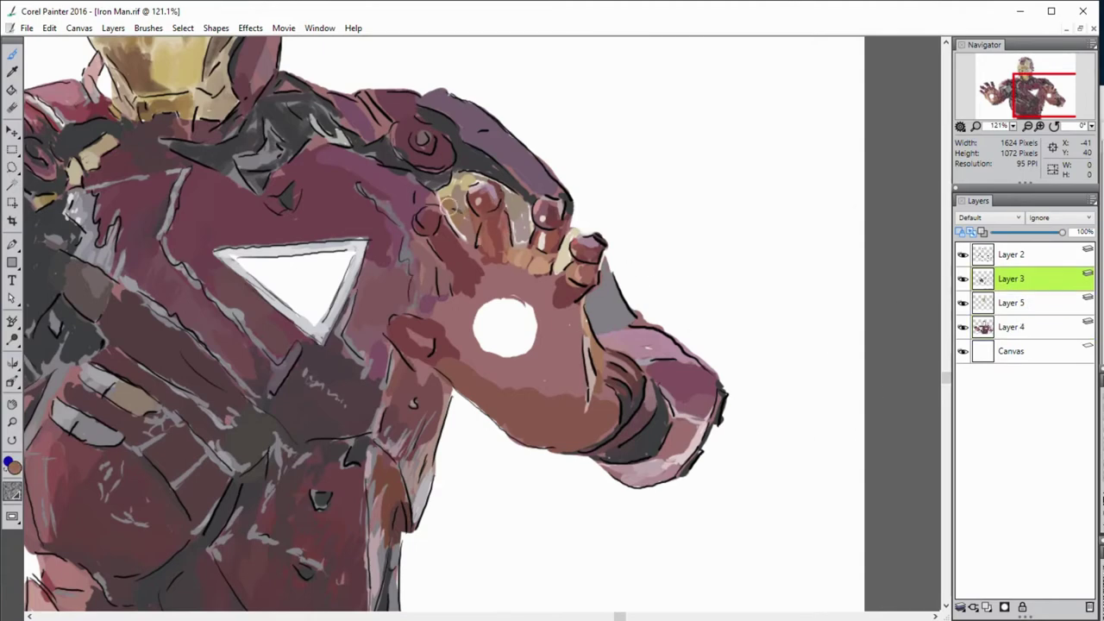
{"action": "key", "text": "alt+bracketleft"}
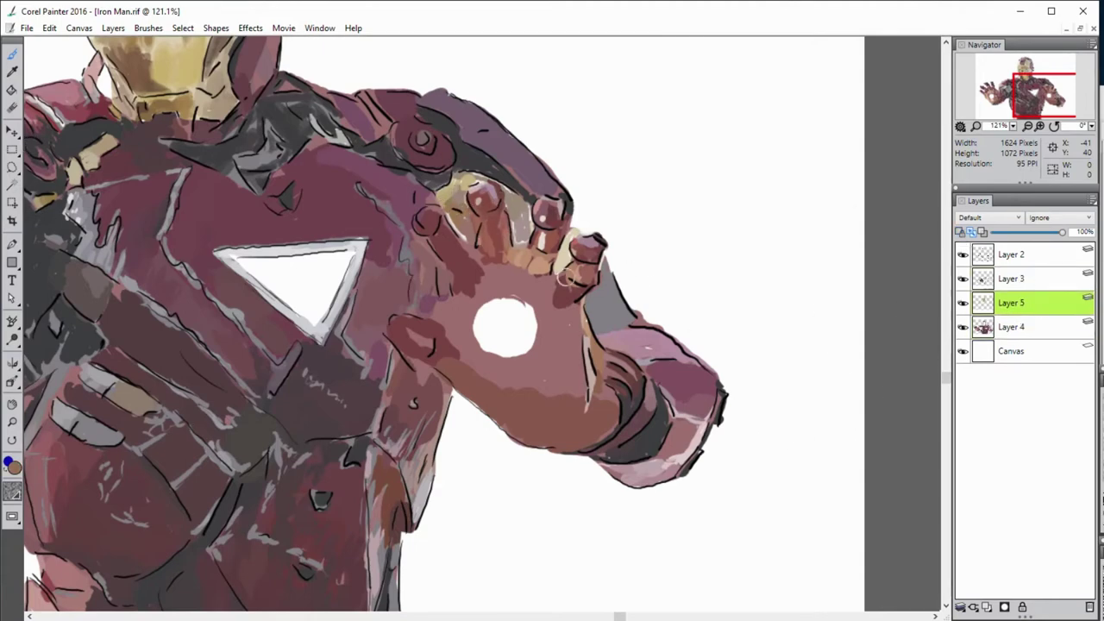
{"action": "key", "text": "alt+bracketleft"}
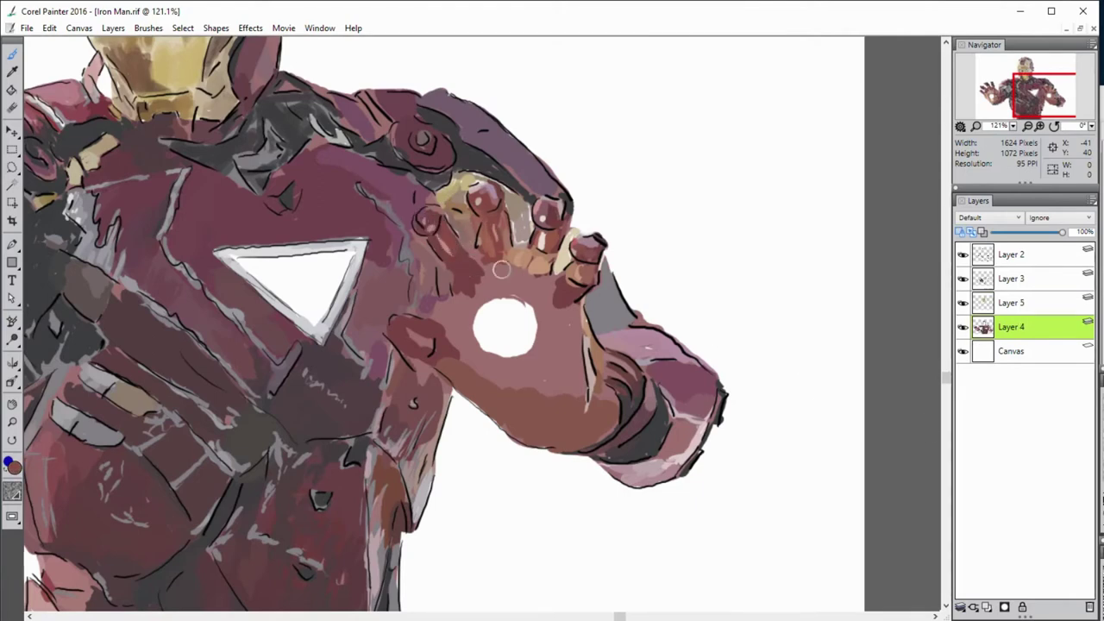
{"action": "key", "text": "alt+bracketright"}
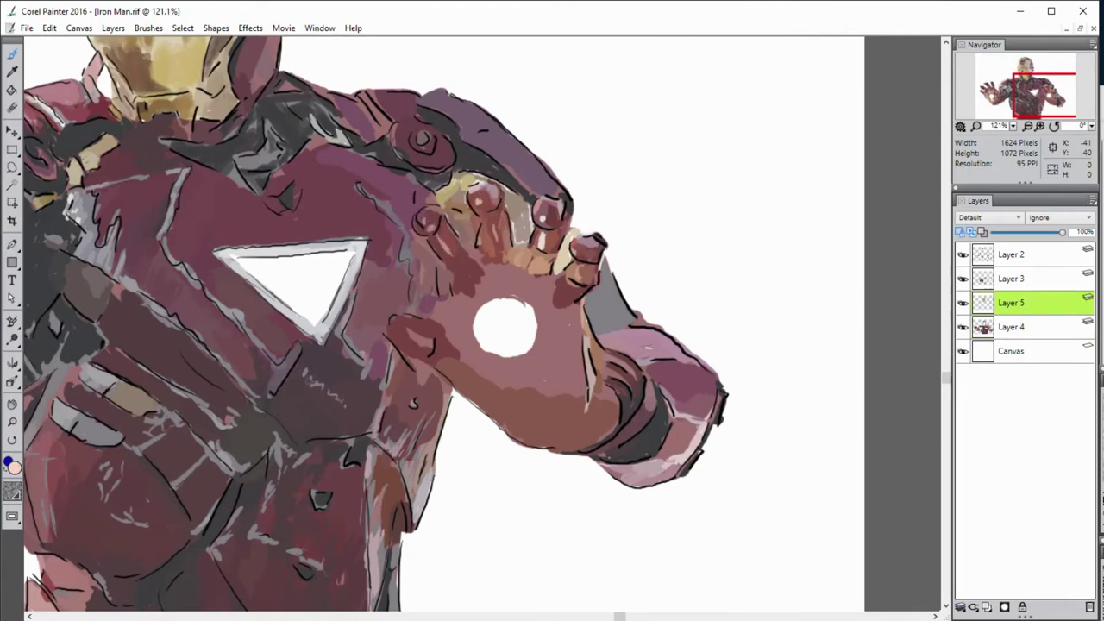
{"action": "key", "text": "alt+bracketleft"}
{"action": "left_click", "coordinate": [440, 233], "text": "alt"}
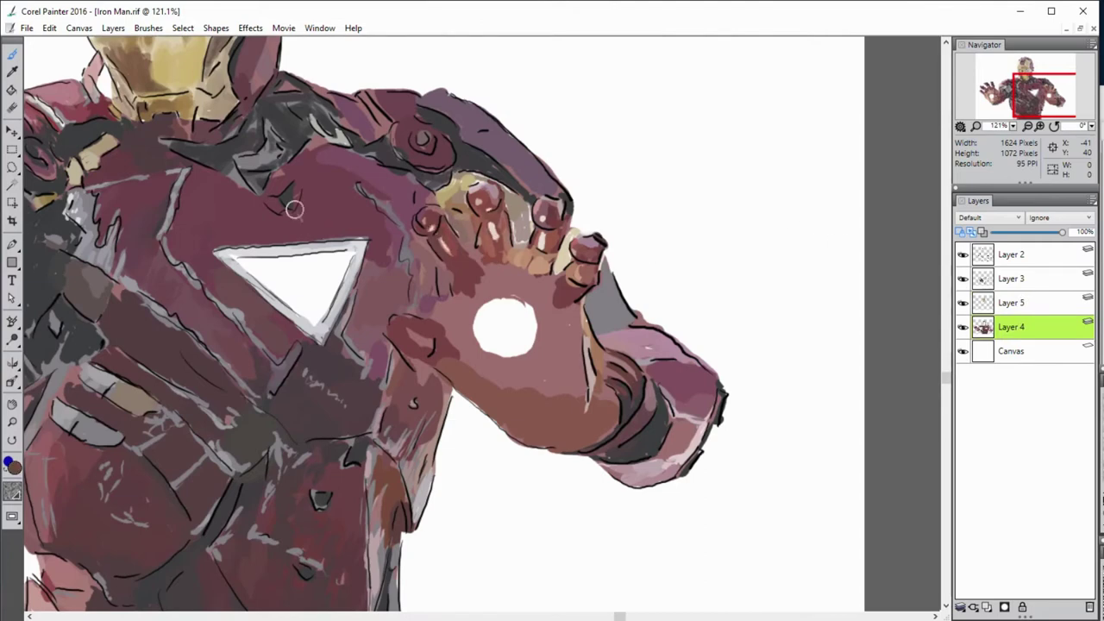
{"action": "left_click", "coordinate": [436, 221], "text": "alt"}
{"action": "left_click", "coordinate": [616, 330], "text": "alt"}
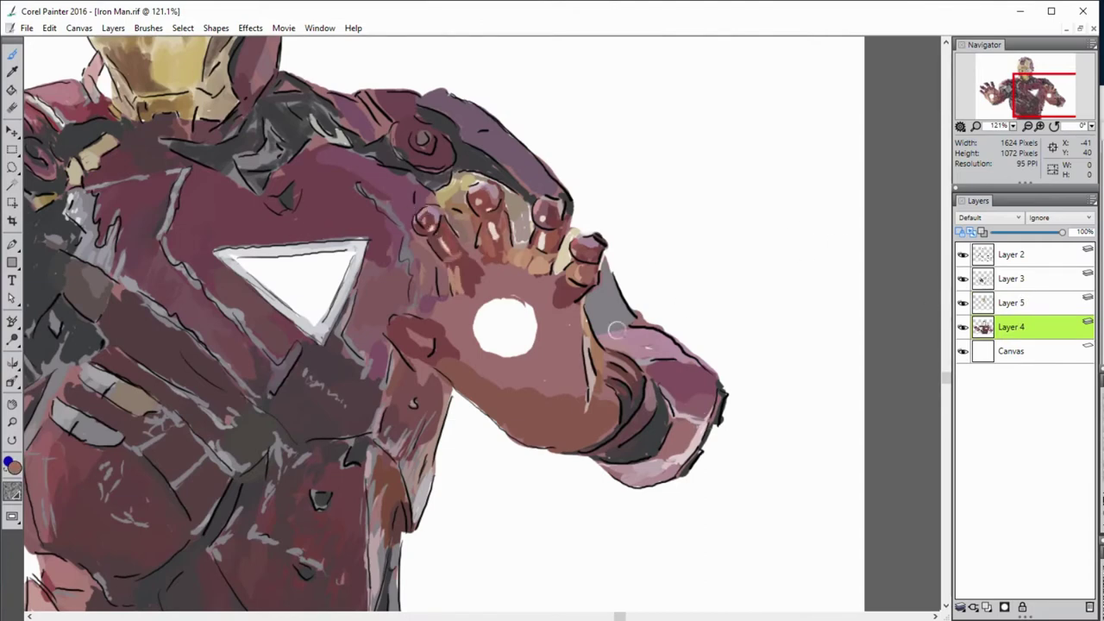
Step: Add peach highlights to the thumb tip and lower palm, plus a glow ring around the palm circle
{"action": "left_click_drag", "start_coordinate": [393, 326], "coordinate": [455, 349]}
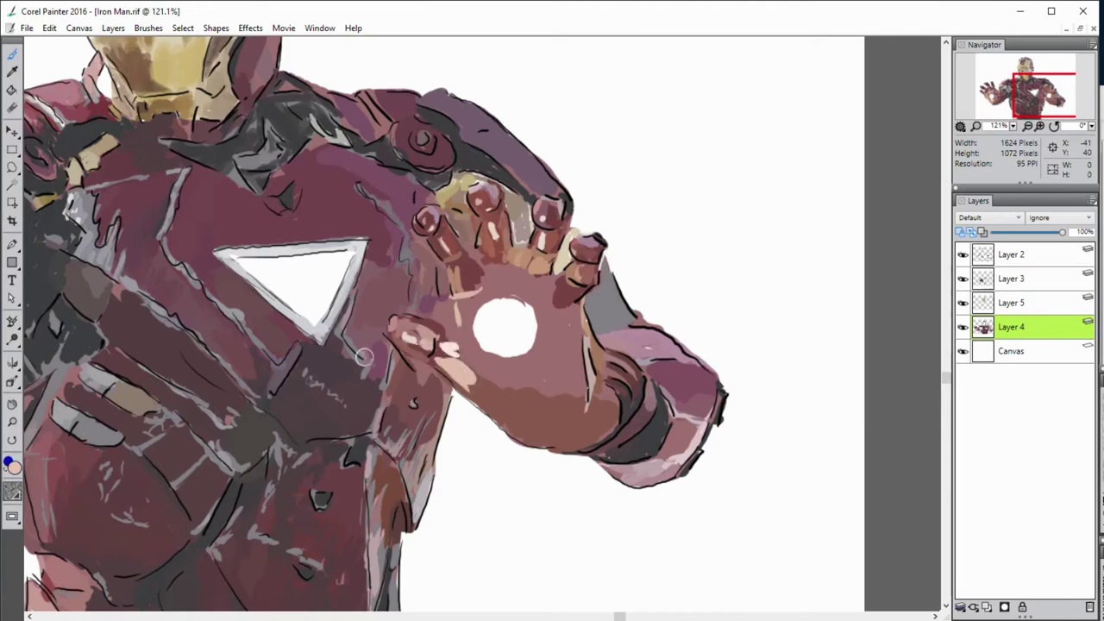
{"action": "left_click_drag", "start_coordinate": [561, 432], "coordinate": [517, 406]}
{"action": "mouse_move", "coordinate": [483, 371]}
{"action": "left_mouse_down"}
{"action": "mouse_move", "coordinate": [543, 401]}
{"action": "mouse_move", "coordinate": [561, 397]}
{"action": "left_mouse_up"}
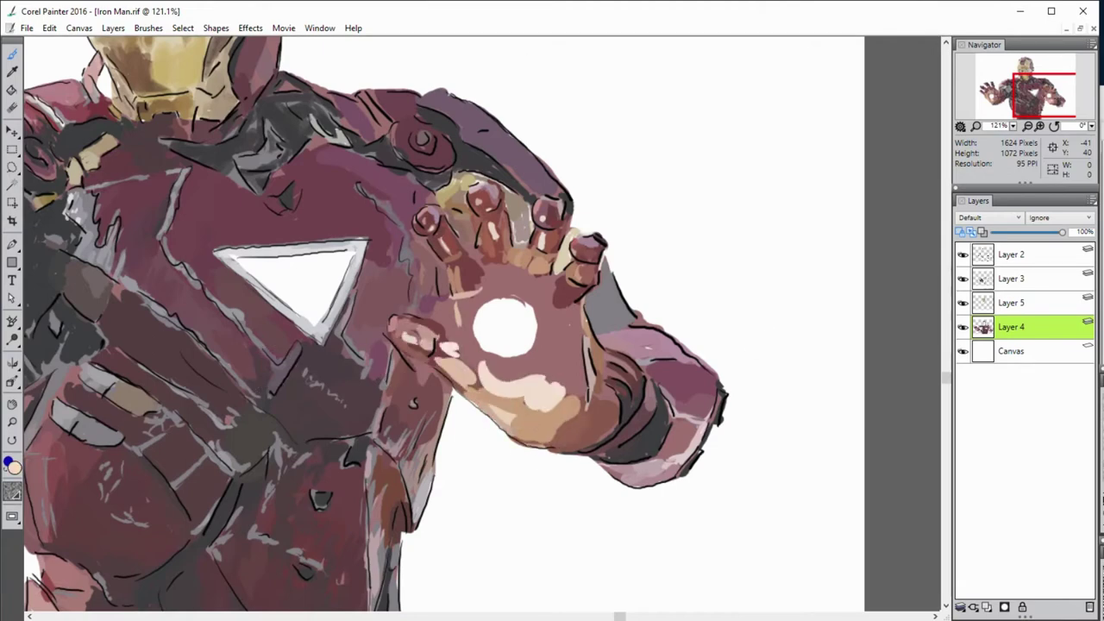
{"action": "mouse_move", "coordinate": [560, 302]}
{"action": "left_mouse_down"}
{"action": "mouse_move", "coordinate": [474, 362]}
{"action": "mouse_move", "coordinate": [535, 280]}
{"action": "left_mouse_up"}
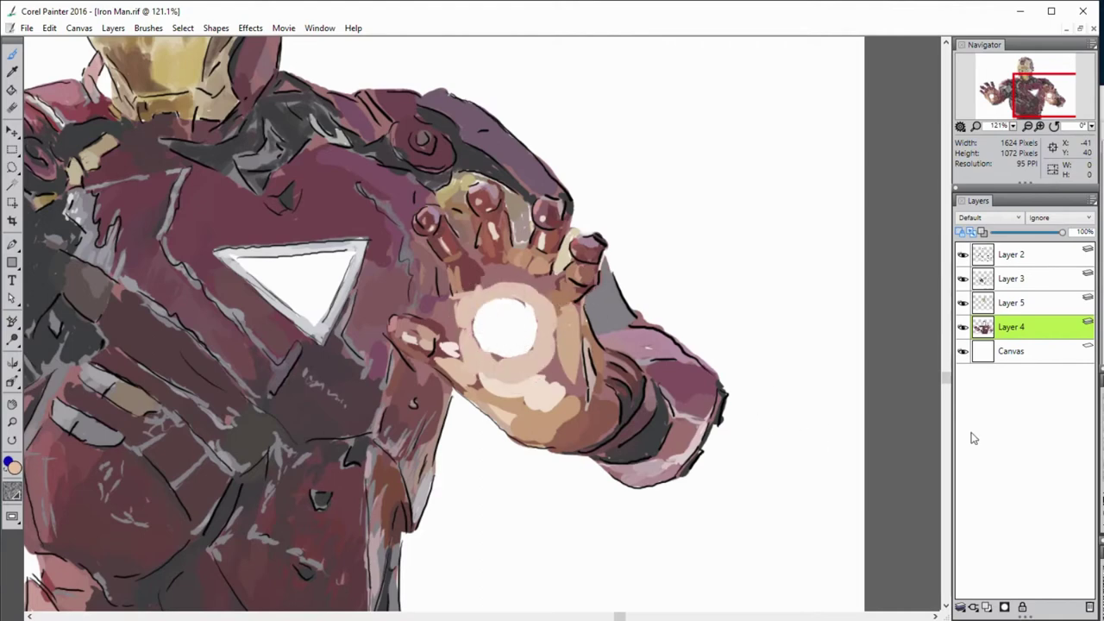
{"action": "left_click", "coordinate": [1010, 279]}
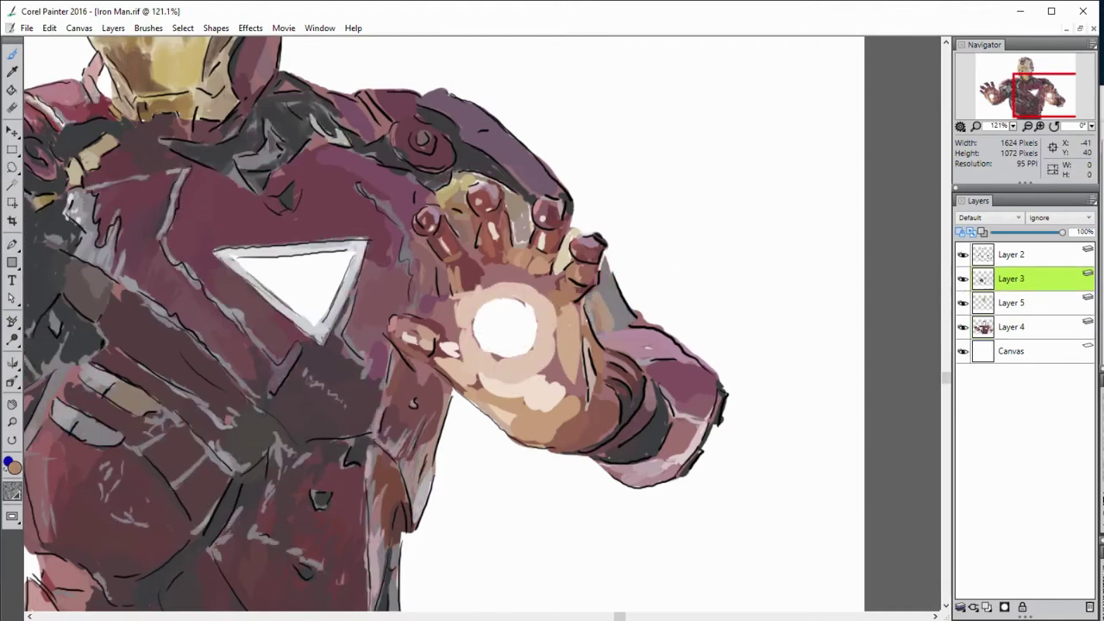
{"action": "left_click", "coordinate": [670, 419], "text": "alt"}
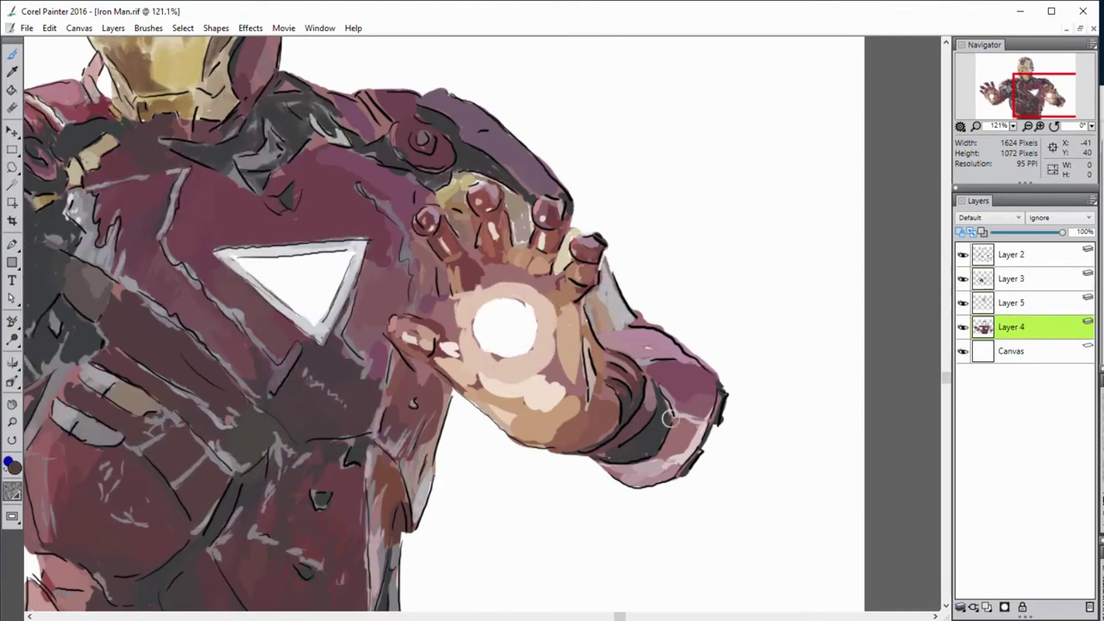
{"action": "left_click_drag", "start_coordinate": [1043, 88], "coordinate": [1032, 79]}
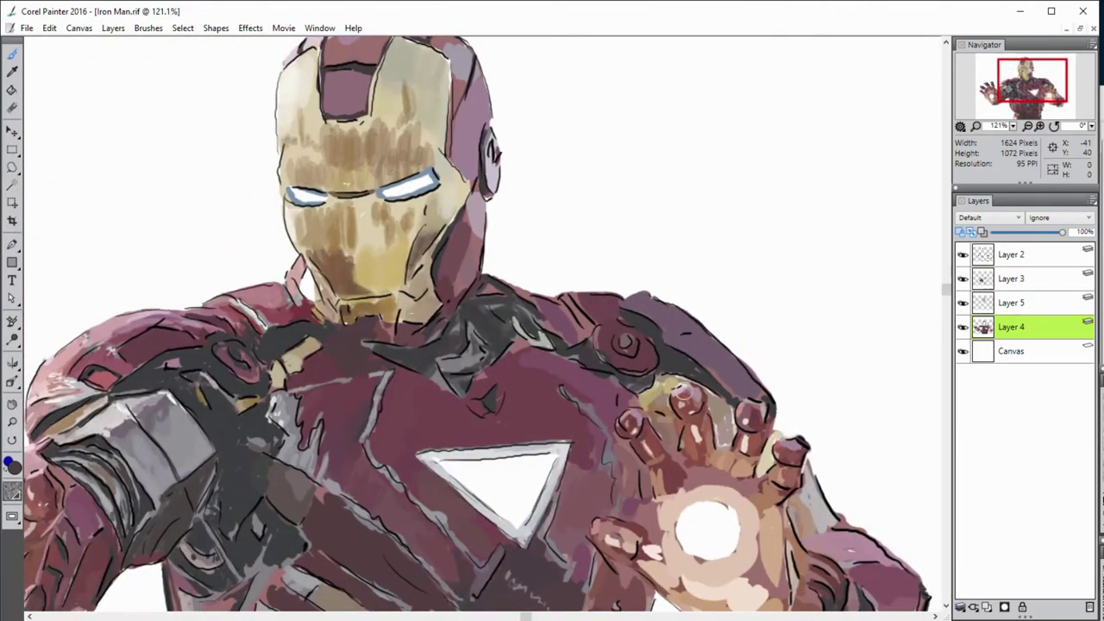
Step: Cycle through the colour layers and make Layer 5 active for the helmet
{"action": "left_click", "coordinate": [457, 375], "text": "ctrl"}
{"action": "left_click", "coordinate": [630, 406], "text": "ctrl"}
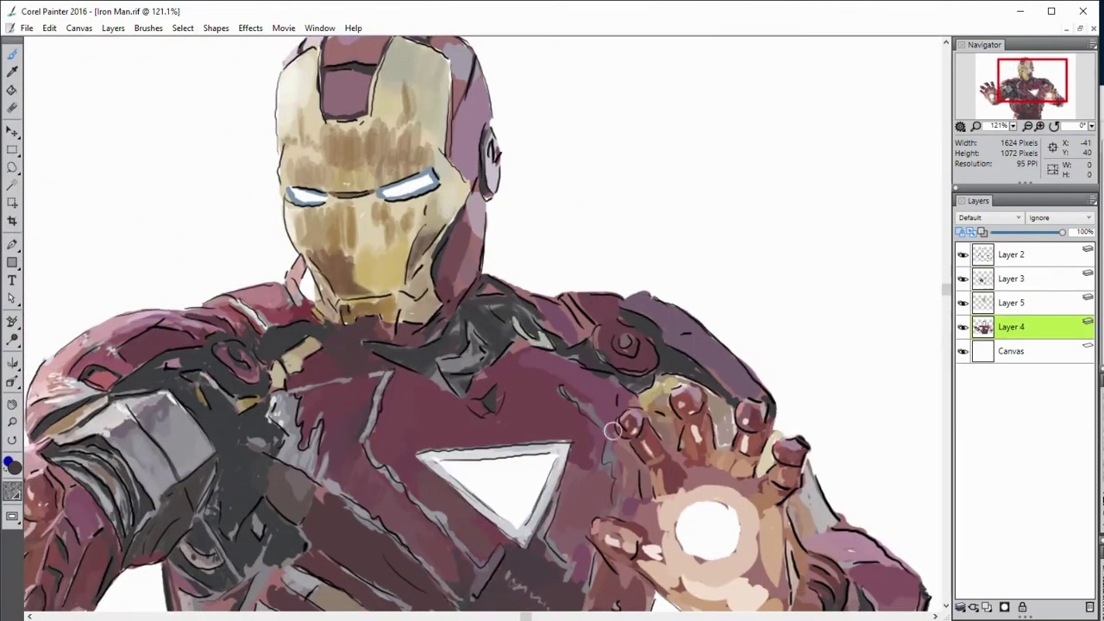
{"action": "left_click", "coordinate": [341, 323], "text": "ctrl"}
{"action": "left_click", "coordinate": [96, 184], "text": "ctrl"}
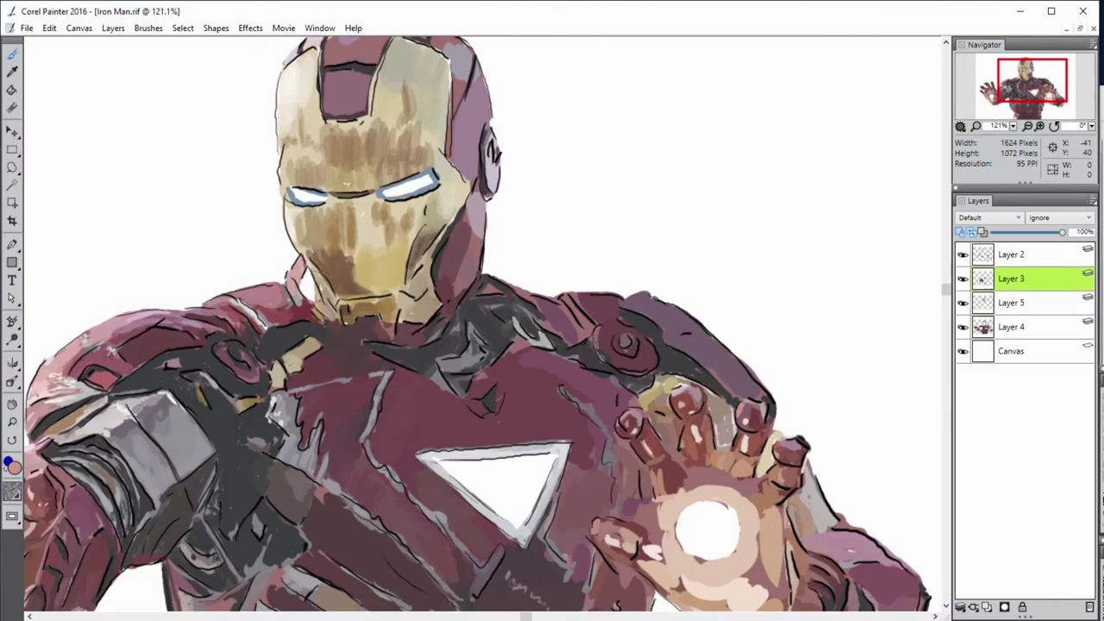
{"action": "left_click", "coordinate": [444, 250], "text": "ctrl"}
{"action": "left_click", "coordinate": [453, 222], "text": "ctrl"}
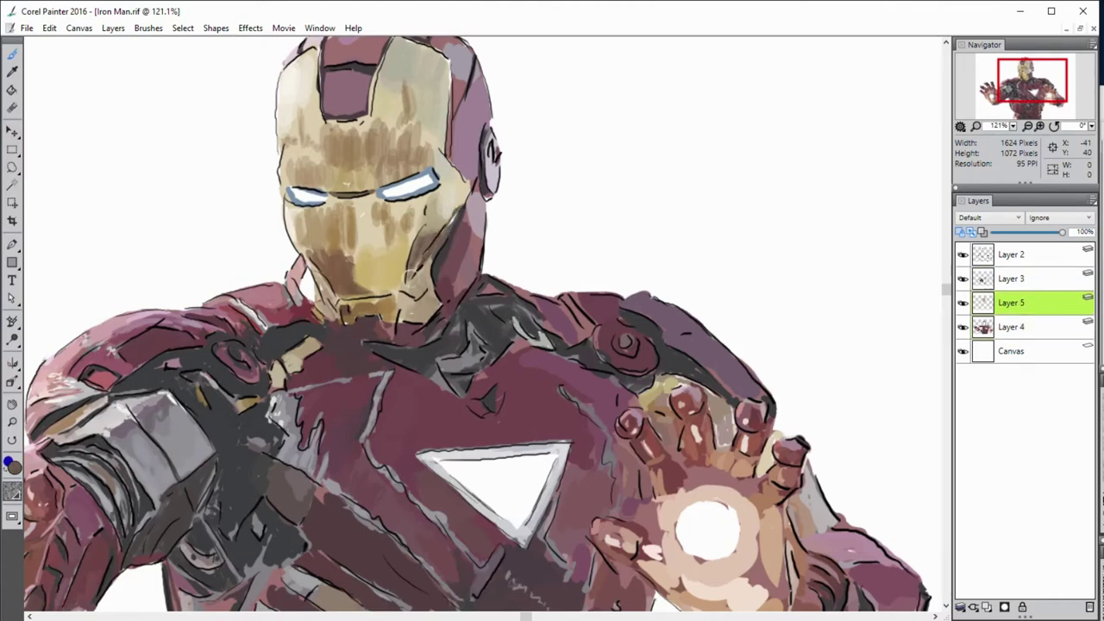
Step: Shade the faceplate brown below the eyes and blend pale tan above the left eye
{"action": "left_click", "coordinate": [387, 303], "text": "alt"}
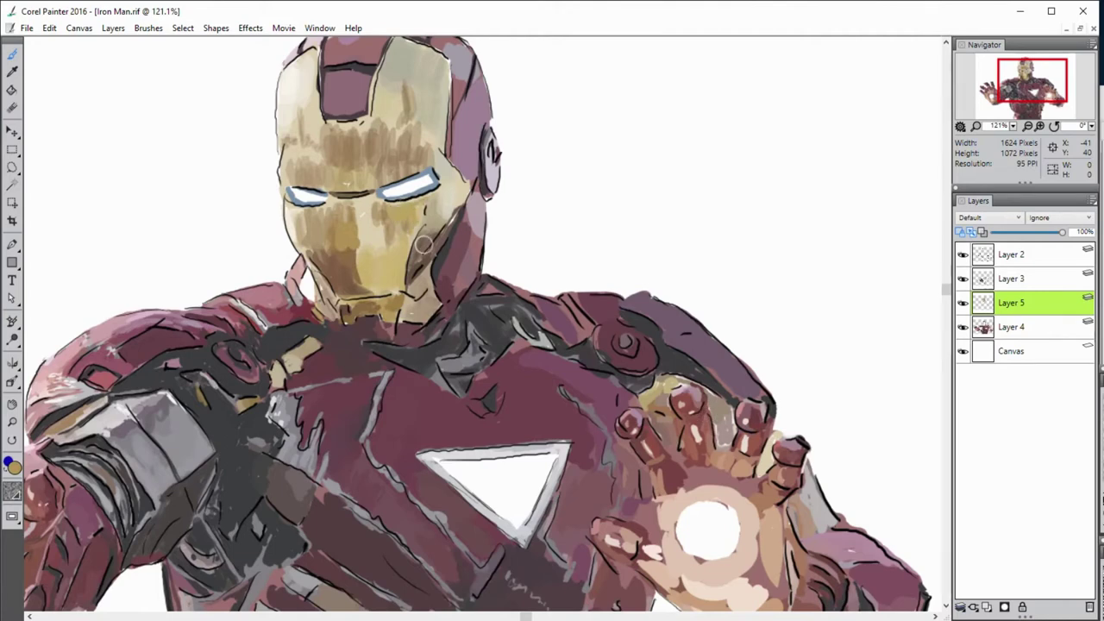
{"action": "mouse_move", "coordinate": [375, 250]}
{"action": "left_mouse_down"}
{"action": "mouse_move", "coordinate": [371, 198]}
{"action": "mouse_move", "coordinate": [349, 271]}
{"action": "left_mouse_up"}
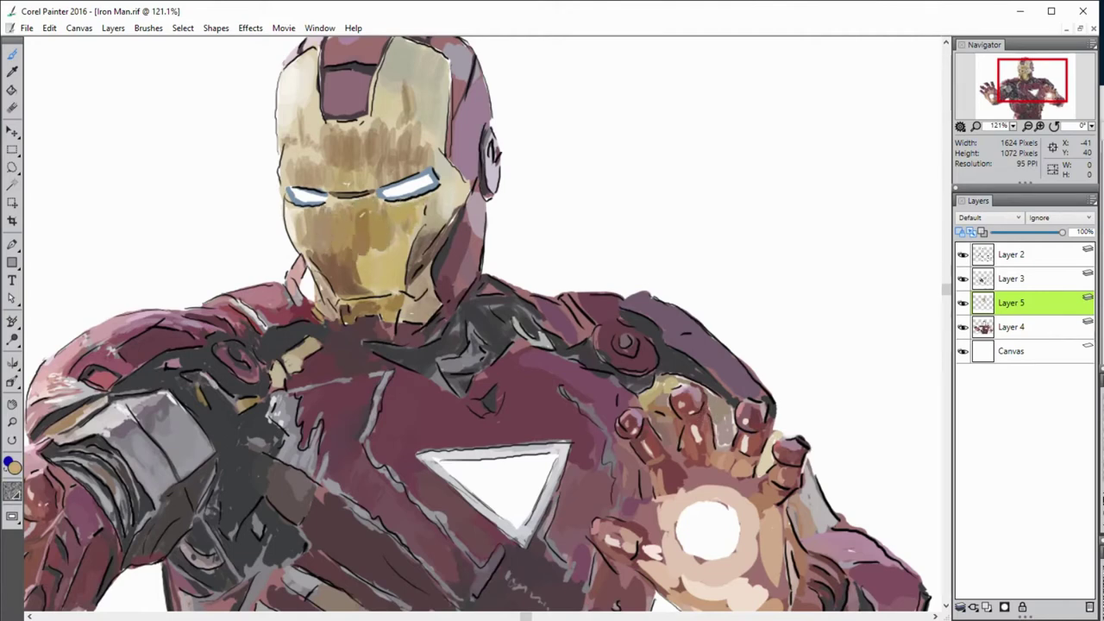
{"action": "left_click", "coordinate": [320, 259], "text": "alt"}
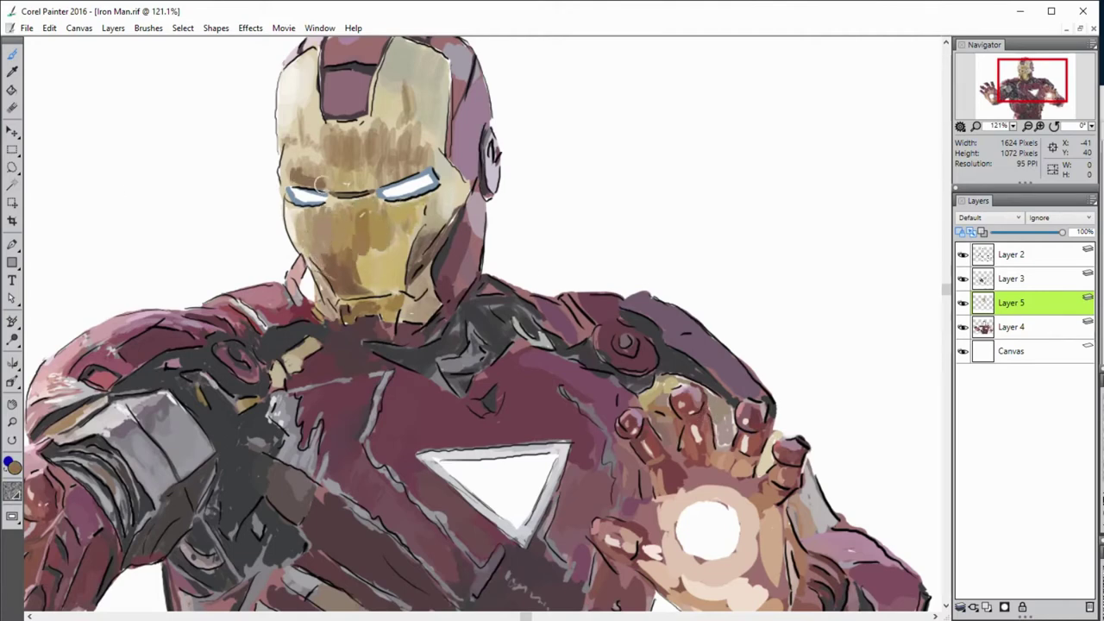
{"action": "left_click_drag", "start_coordinate": [302, 178], "coordinate": [331, 160]}
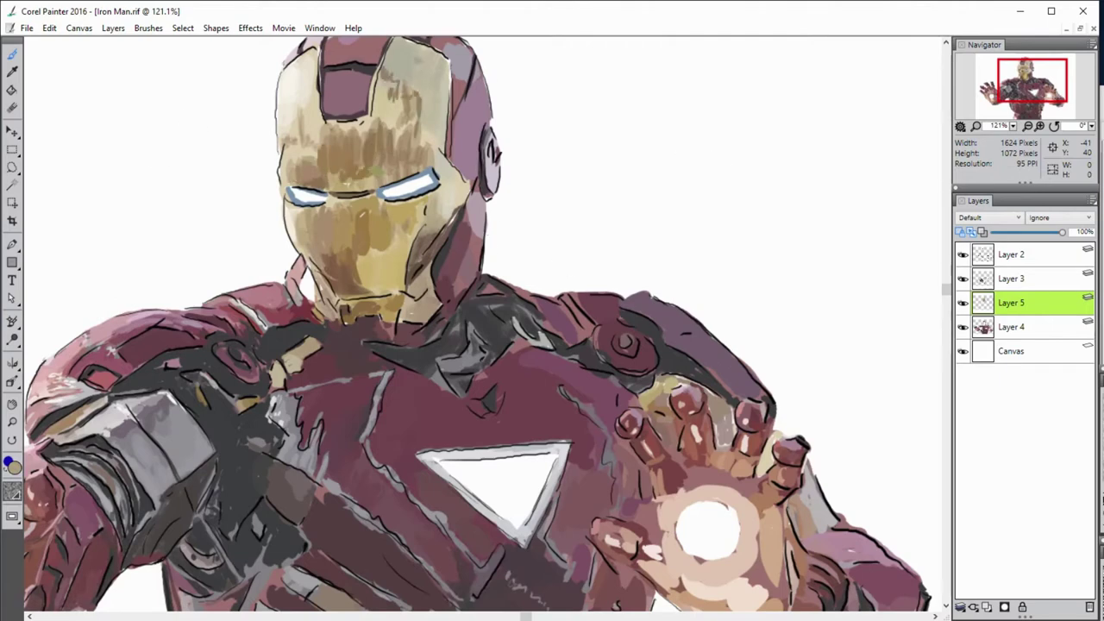
Step: Sample dark maroon and pale pink colours while moving between Layers 3 and 4
{"action": "left_click", "coordinate": [428, 63], "text": "alt"}
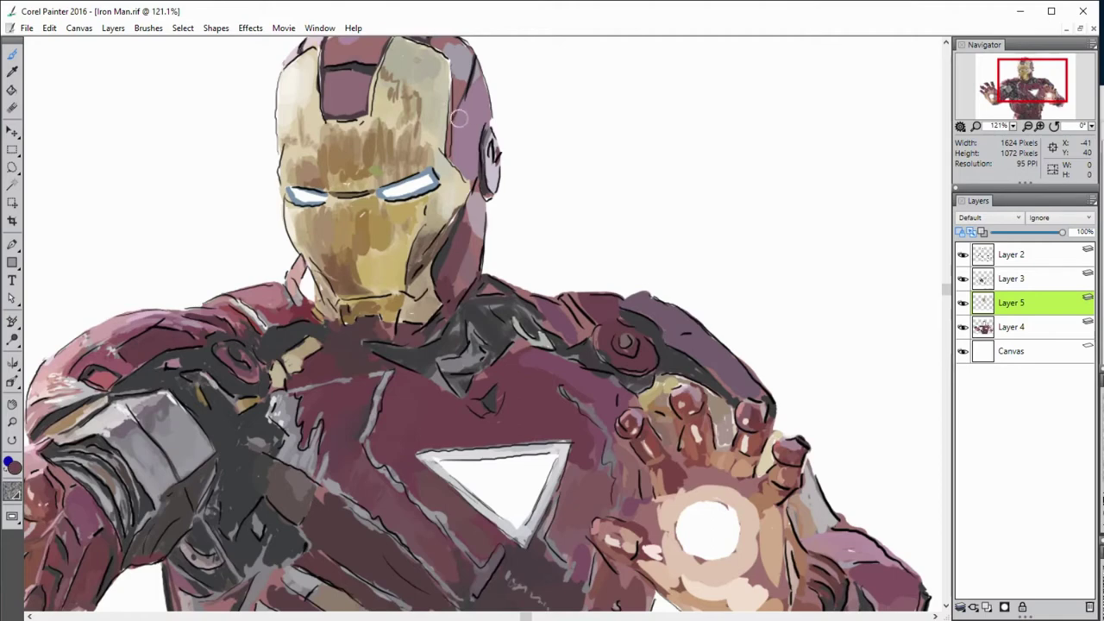
{"action": "key", "text": "Page_Down"}
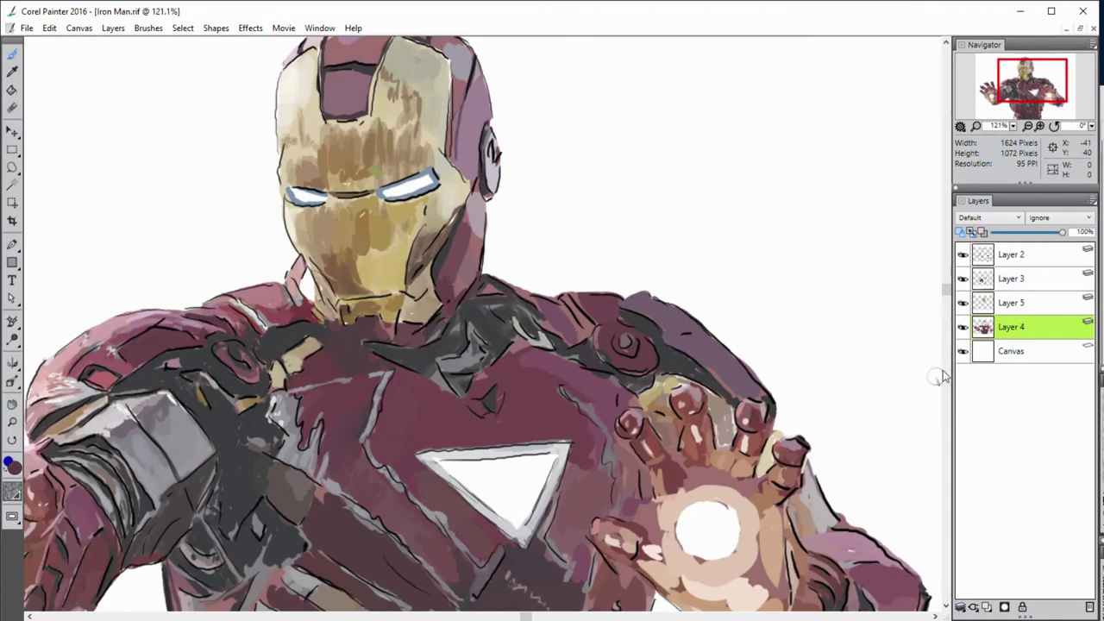
{"action": "left_click", "coordinate": [752, 402], "text": "alt"}
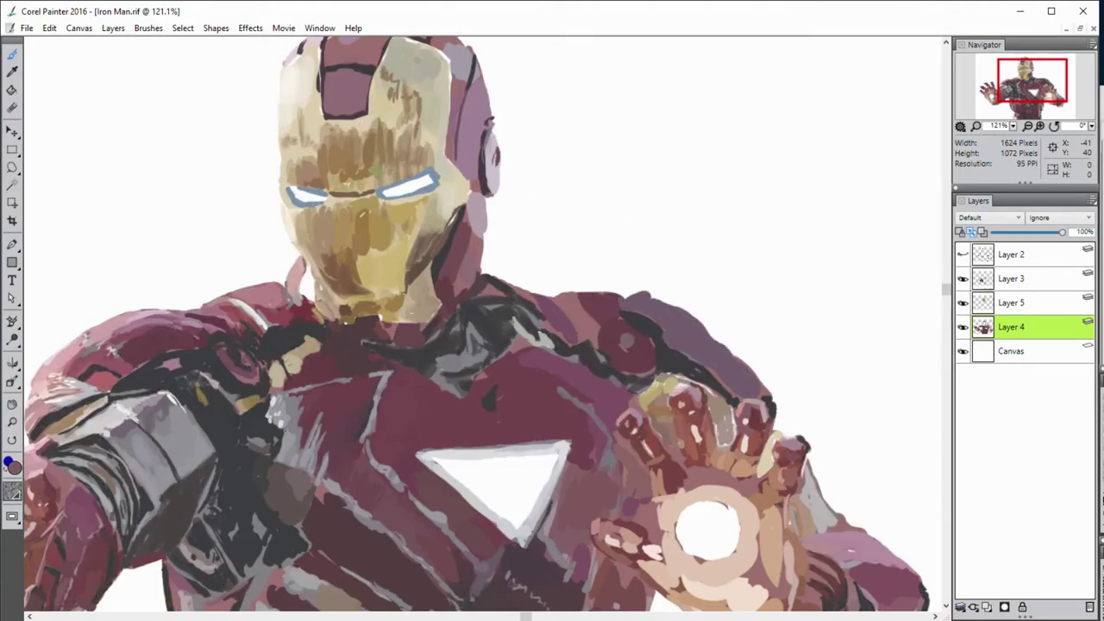
{"action": "left_click", "coordinate": [479, 231], "text": "alt"}
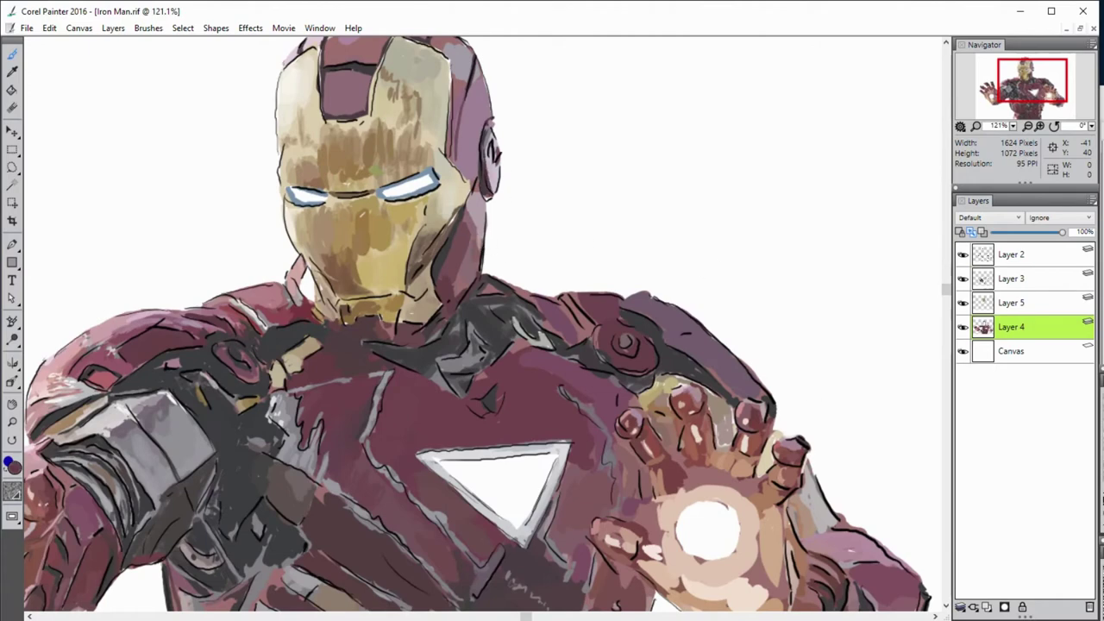
{"action": "left_click", "coordinate": [587, 308], "text": "alt"}
{"action": "key", "text": "alt+bracketright"}
{"action": "key", "text": "alt+bracketright"}
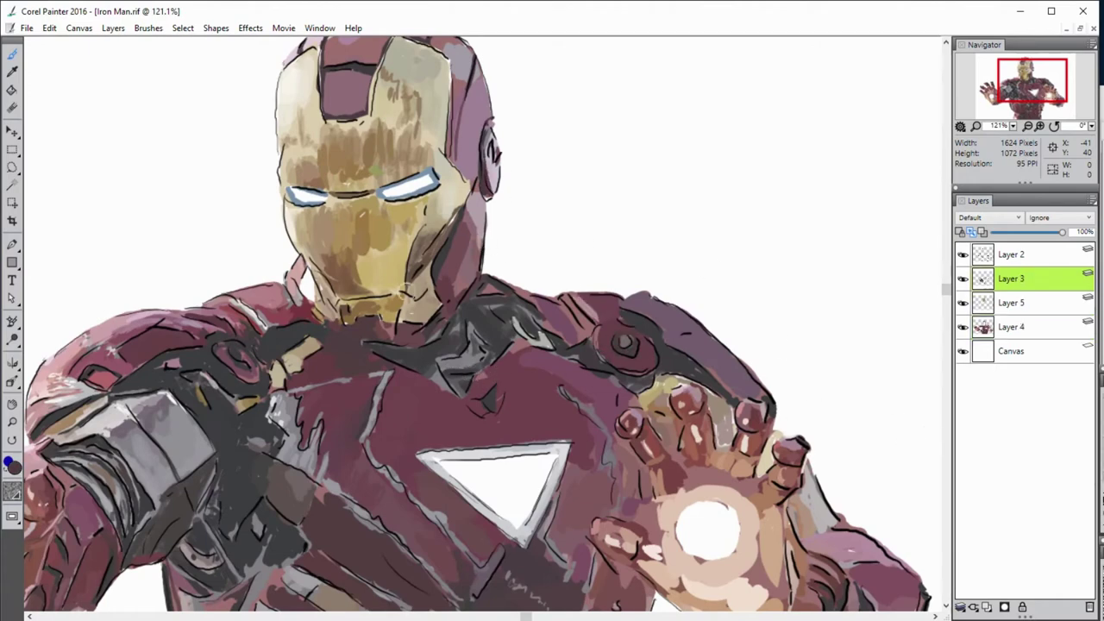
{"action": "key", "text": "alt+bracketleft"}
{"action": "key", "text": "alt+bracketleft"}
{"action": "key", "text": "ctrl+minus"}
Step: Hide the line art, collapse the three colour layers, and add a new empty layer
{"action": "left_click", "coordinate": [963, 254]}
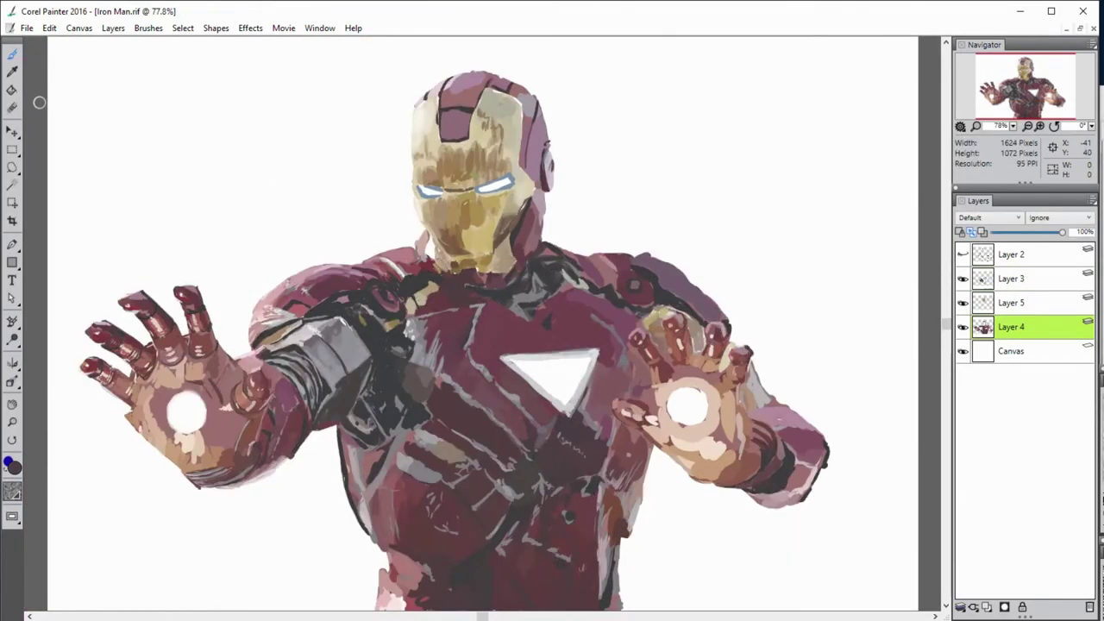
{"action": "left_click", "coordinate": [1011, 278], "text": "shift"}
{"action": "left_click", "coordinate": [988, 607]}
{"action": "scroll", "coordinate": [601, 207], "scroll_direction": "up", "scroll_amount": 1}
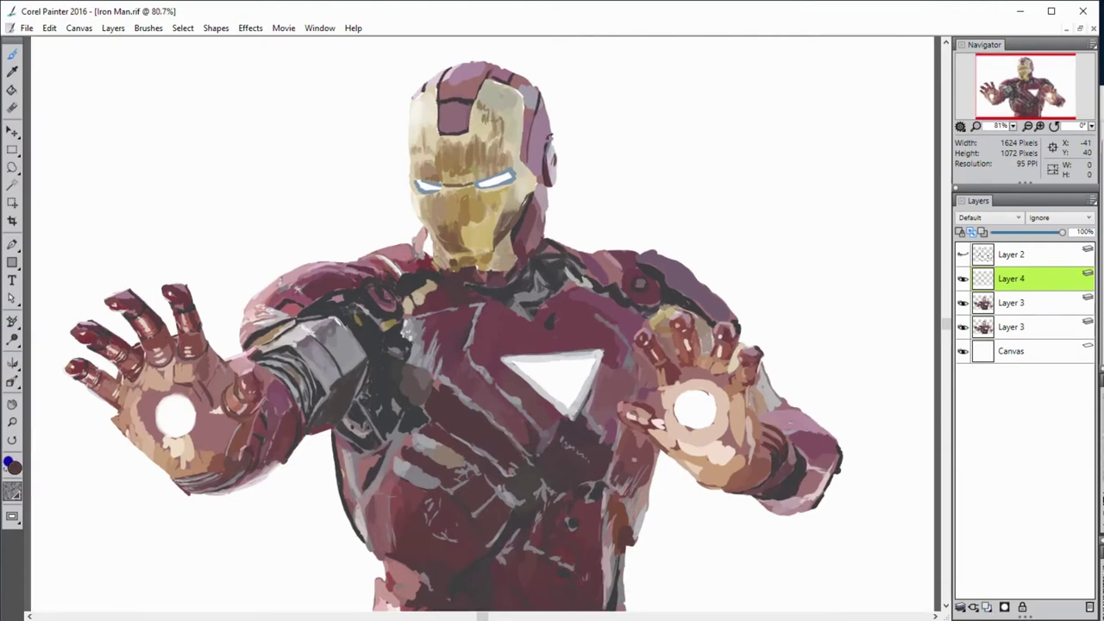
Step: Draw dark brown lines along the chin and between the eye slits
{"action": "scroll", "coordinate": [505, 172], "scroll_direction": "up", "scroll_amount": 5}
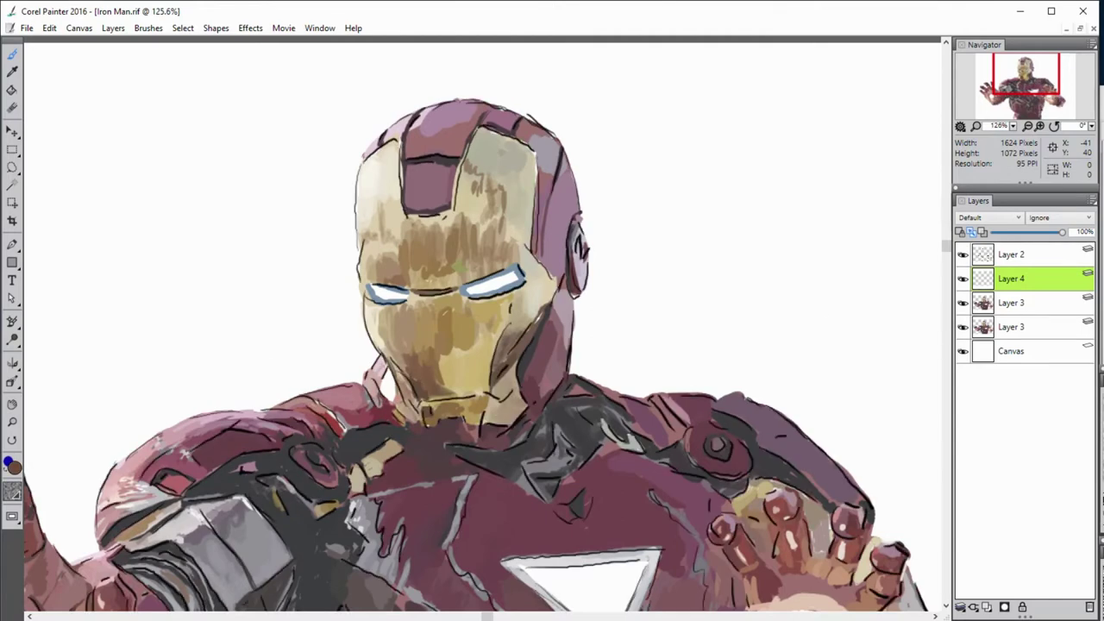
{"action": "left_click_drag", "start_coordinate": [419, 401], "coordinate": [520, 398]}
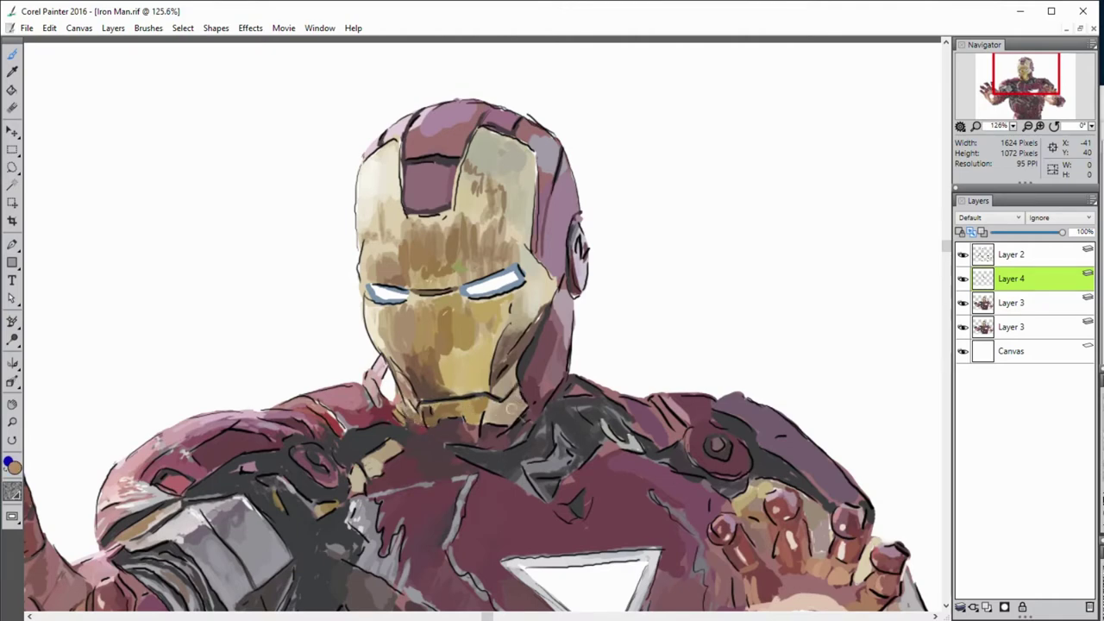
{"action": "left_click", "coordinate": [511, 408], "text": "alt"}
{"action": "left_click", "coordinate": [531, 413], "text": "alt"}
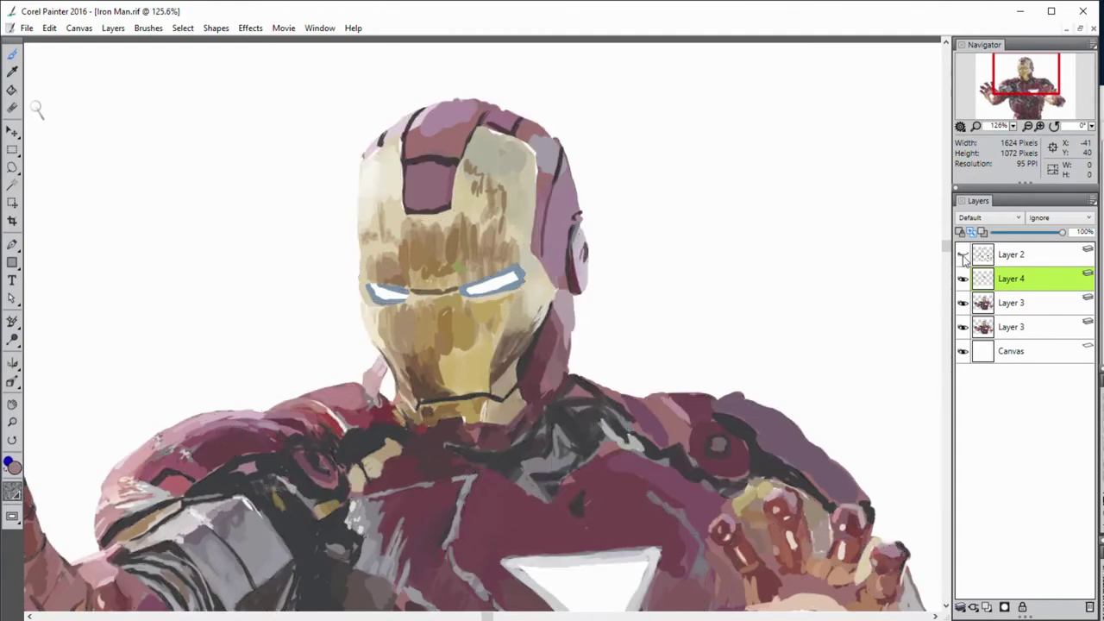
{"action": "left_click", "coordinate": [564, 278], "text": "alt"}
{"action": "left_click_drag", "start_coordinate": [409, 294], "coordinate": [460, 291]}
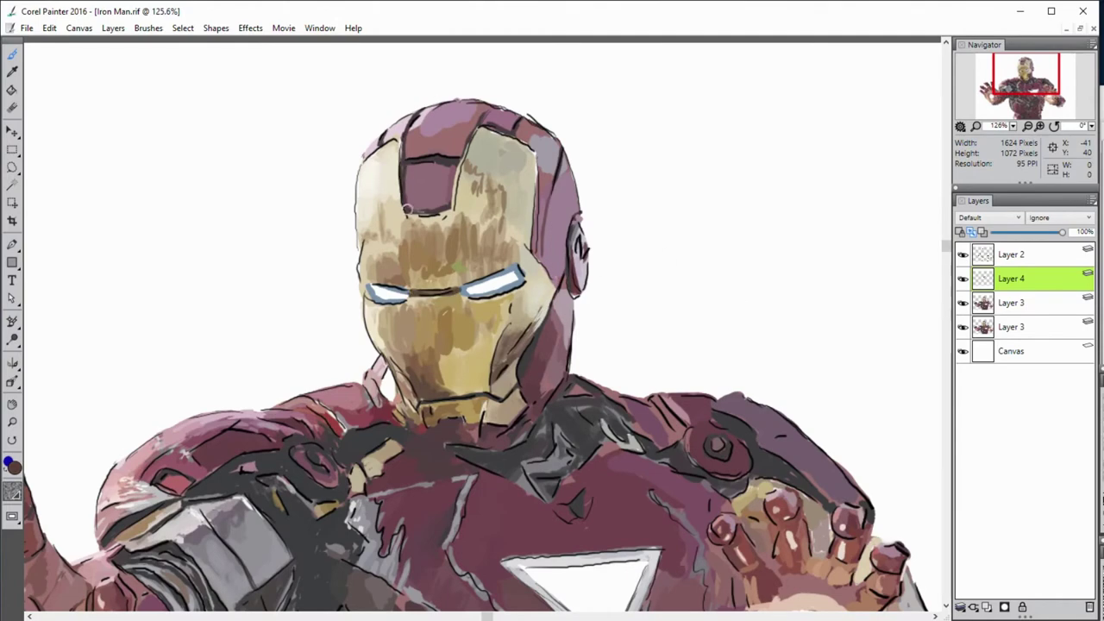
Step: Set the brush size to 18 and paint darker red shading on the neck
{"action": "left_click", "coordinate": [403, 166], "text": "alt"}
{"action": "left_click", "coordinate": [749, 361], "text": "alt"}
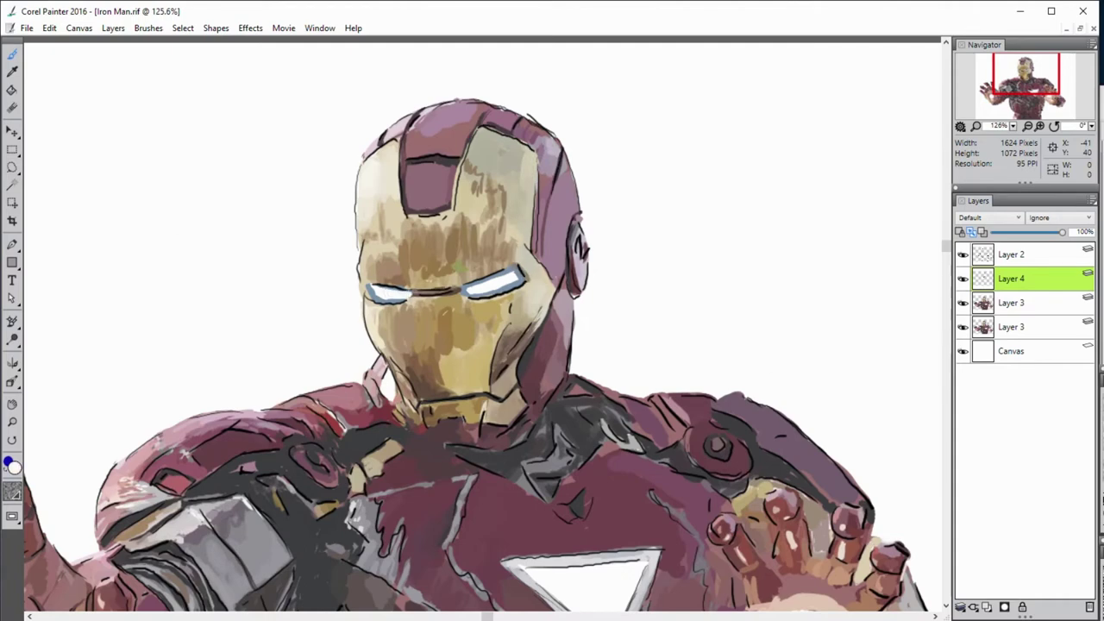
{"action": "left_click_drag", "start_coordinate": [377, 255], "coordinate": [377, 269]}
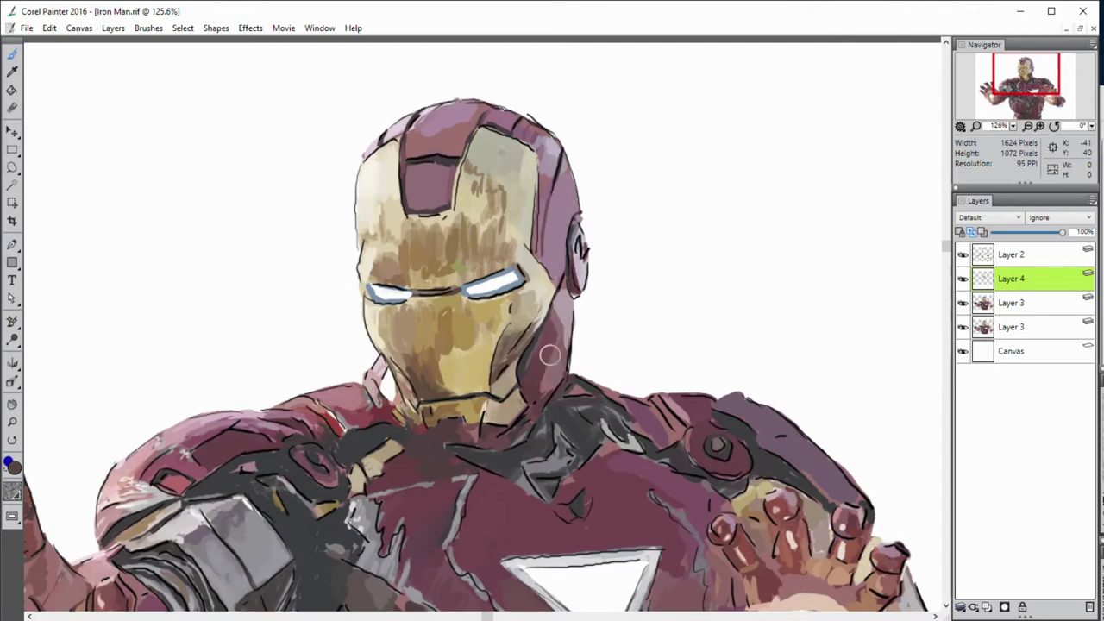
{"action": "mouse_move", "coordinate": [542, 380]}
{"action": "left_mouse_down"}
{"action": "mouse_move", "coordinate": [550, 391]}
{"action": "mouse_move", "coordinate": [574, 358]}
{"action": "mouse_move", "coordinate": [563, 295]}
{"action": "left_mouse_up"}
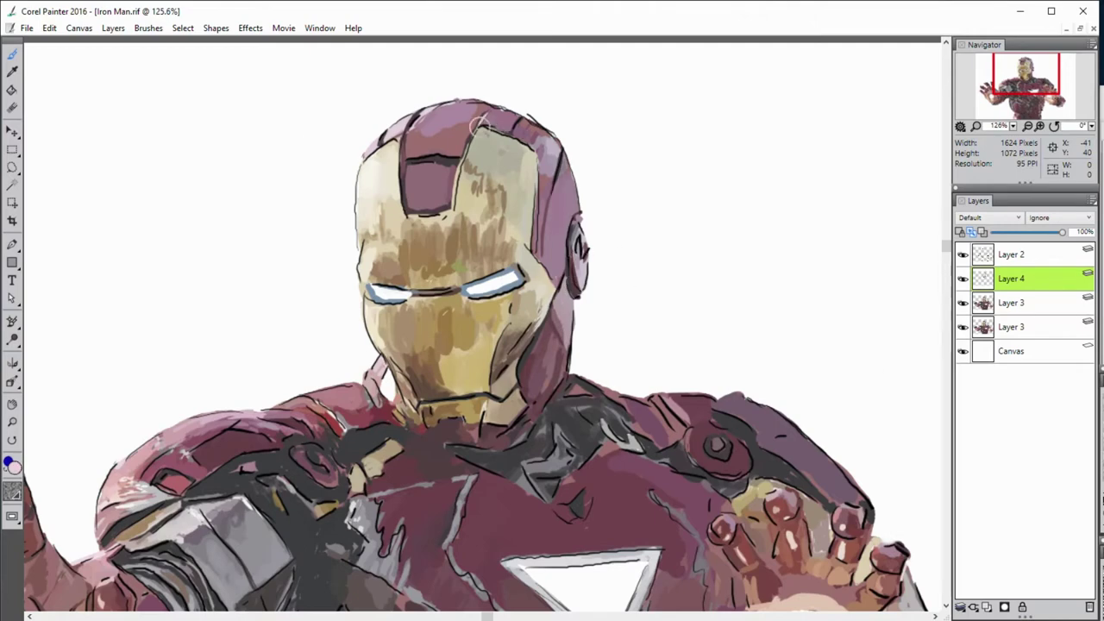
Step: Sample pink and dark grey armour colours and add a dark grey stroke near the collar
{"action": "left_click", "coordinate": [388, 414], "text": "alt"}
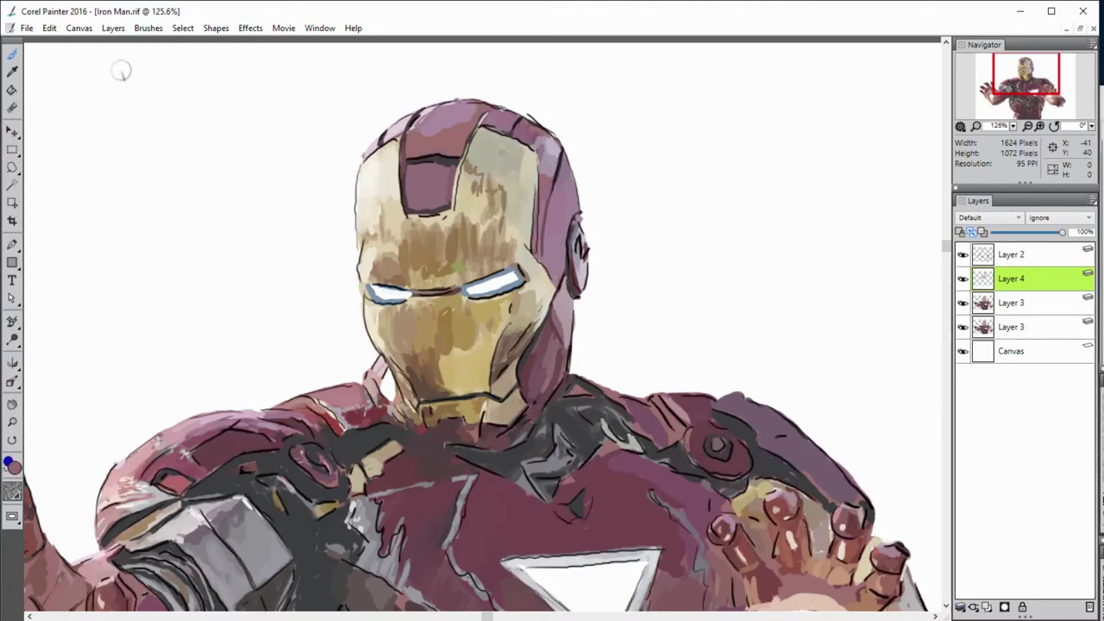
{"action": "left_click", "coordinate": [160, 457], "text": "alt"}
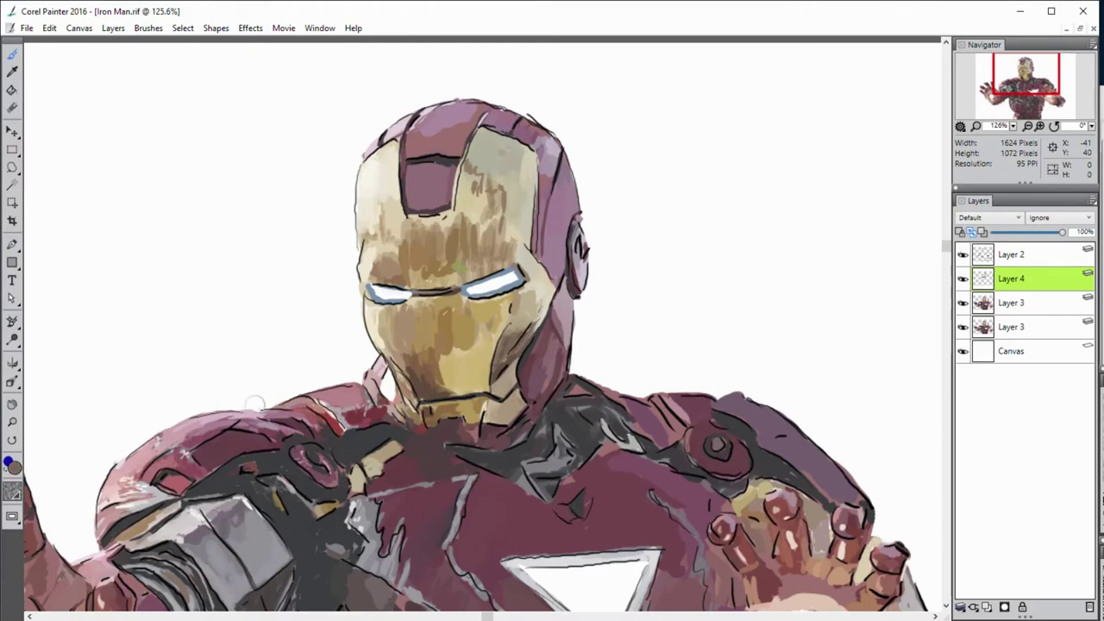
{"action": "left_click", "coordinate": [331, 395], "text": "alt"}
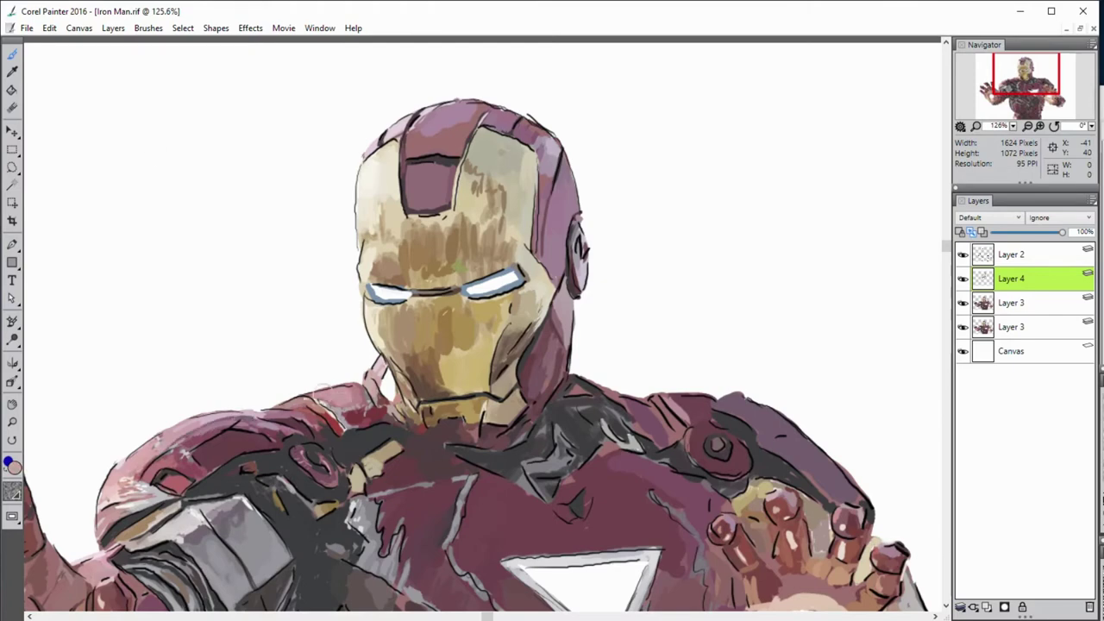
{"action": "left_click", "coordinate": [321, 495], "text": "alt"}
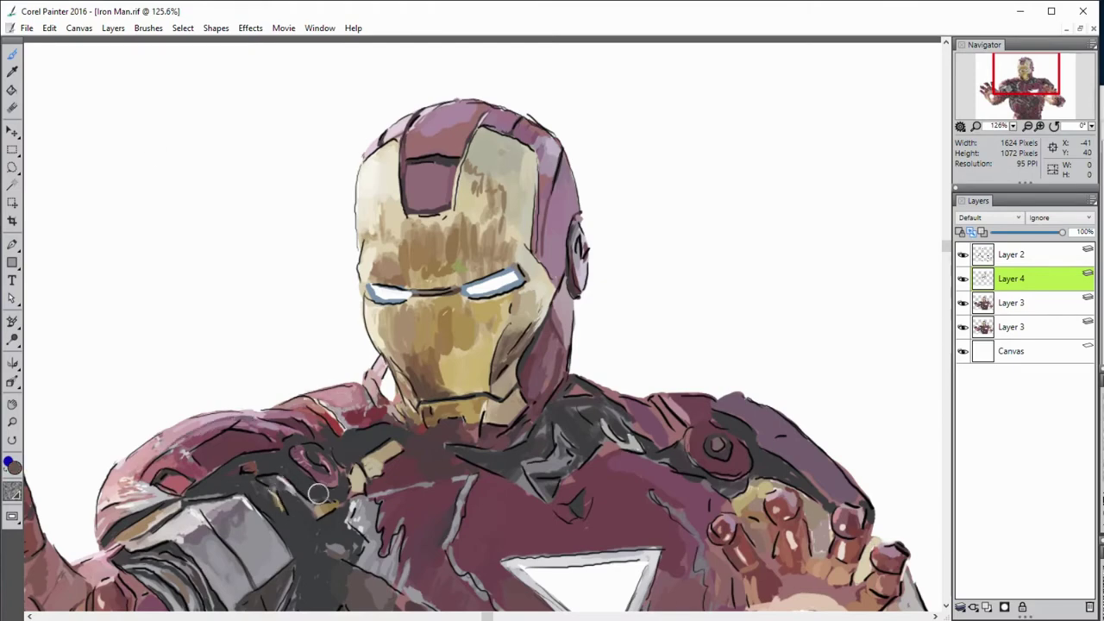
{"action": "left_click", "coordinate": [299, 501], "text": "alt"}
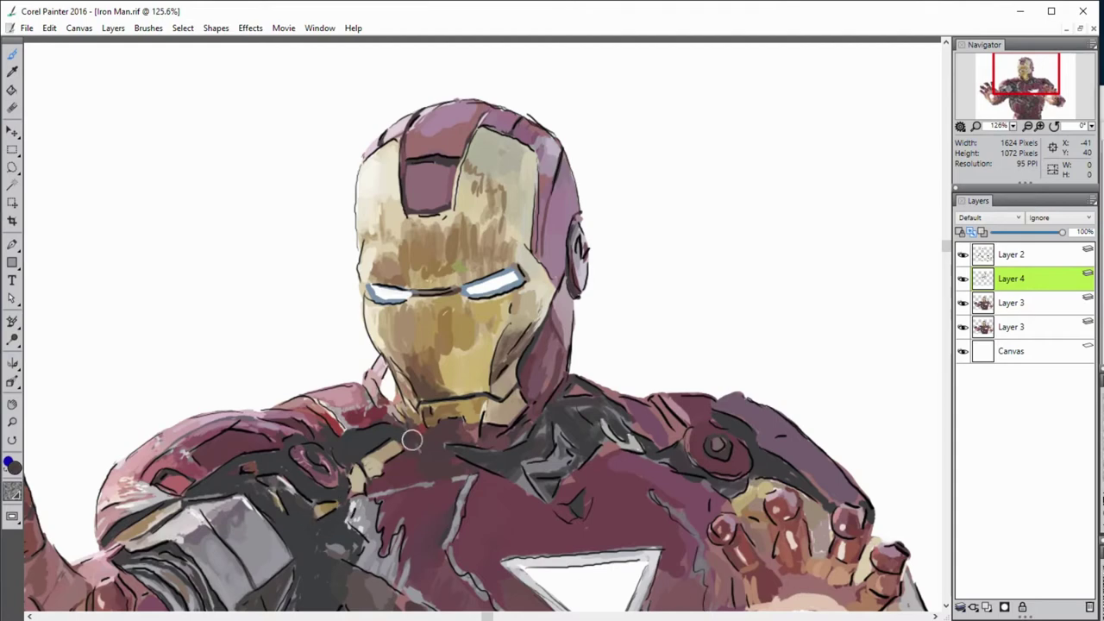
{"action": "left_click_drag", "start_coordinate": [380, 445], "coordinate": [400, 437]}
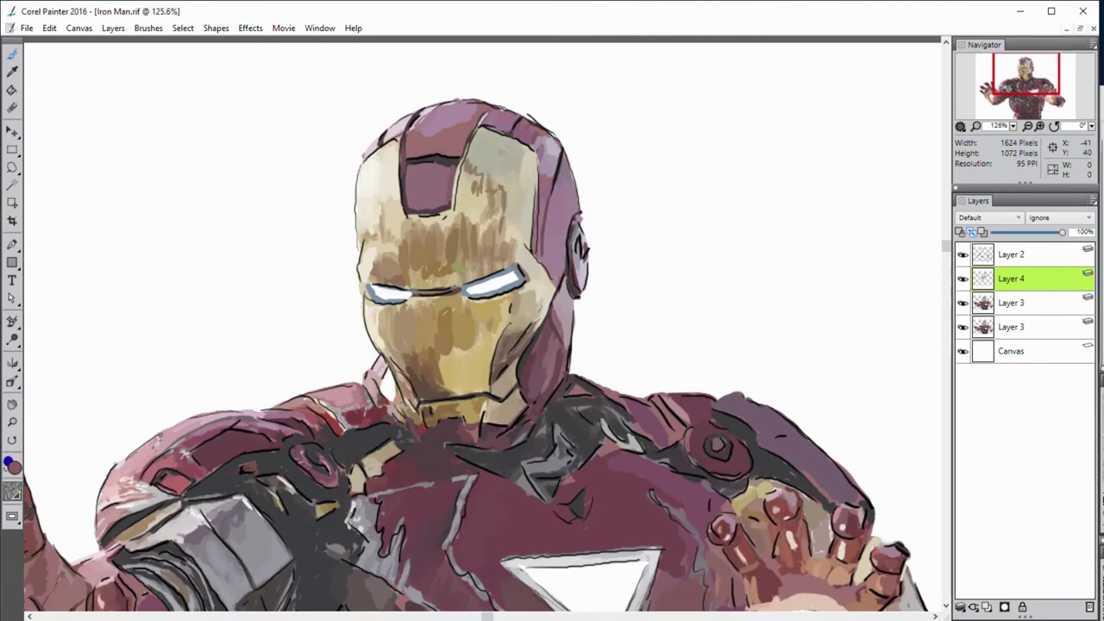
{"action": "left_click", "coordinate": [136, 85], "text": "alt"}
{"action": "left_click", "coordinate": [184, 452], "text": "alt"}
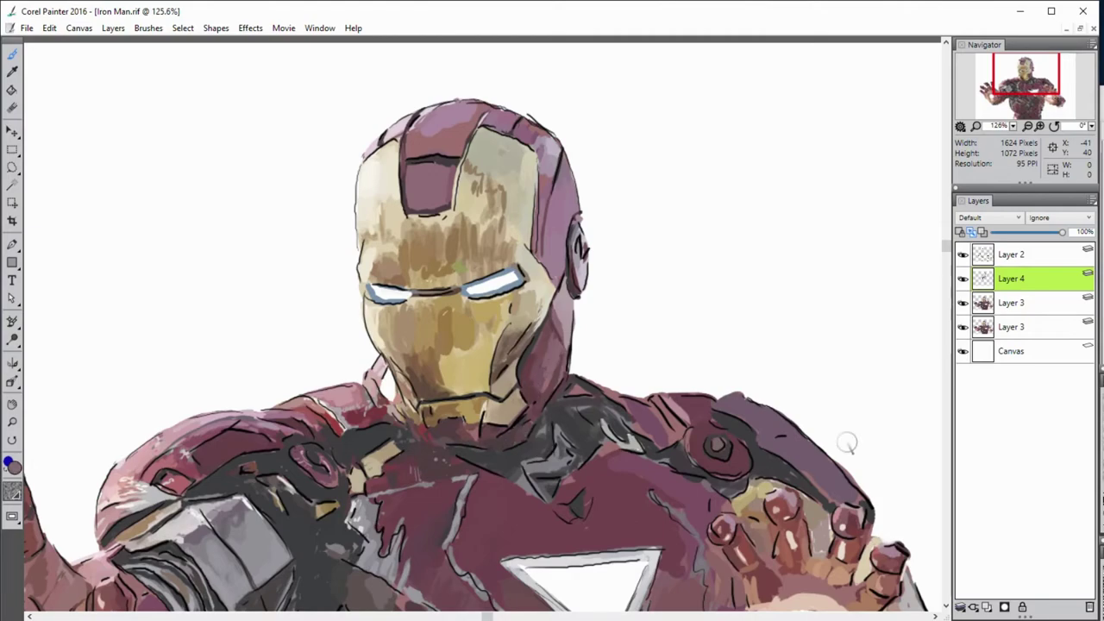
{"action": "left_click_drag", "start_coordinate": [846, 444], "coordinate": [1086, 254]}
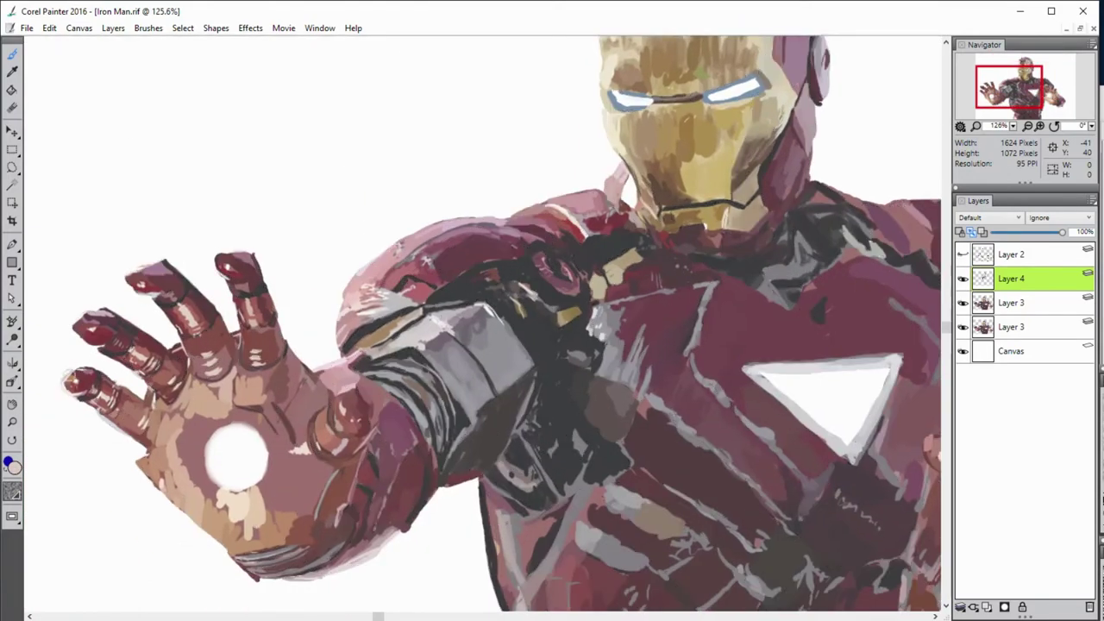
Step: Hide the Layer 2 line art and repaint the forearm near the wrist darker grey
{"action": "left_click", "coordinate": [324, 404], "text": "alt"}
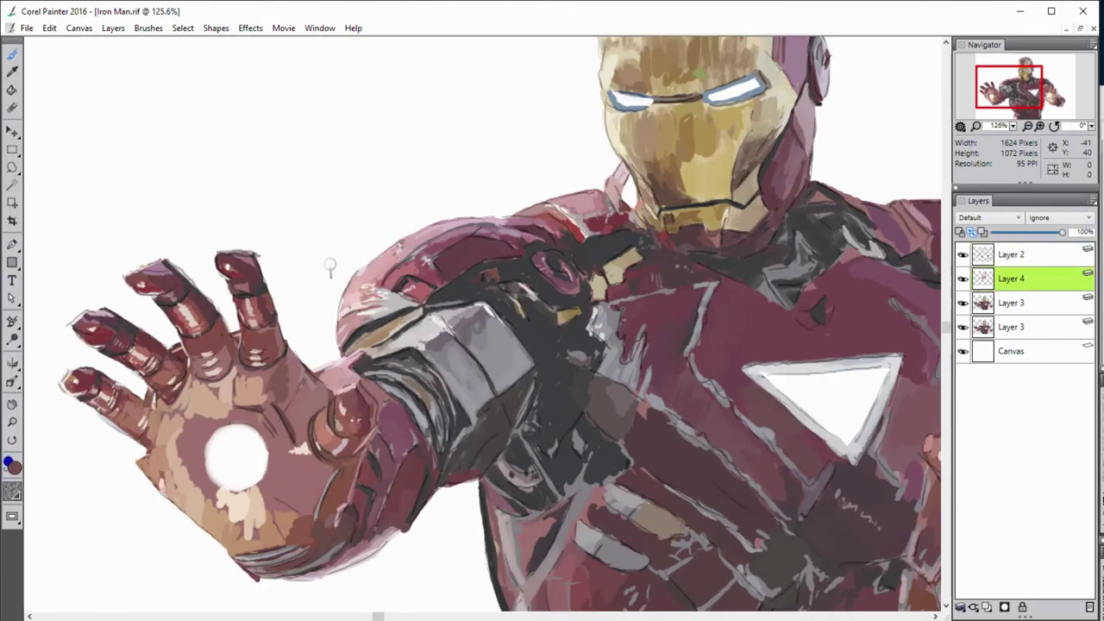
{"action": "left_click", "coordinate": [490, 303], "text": "alt"}
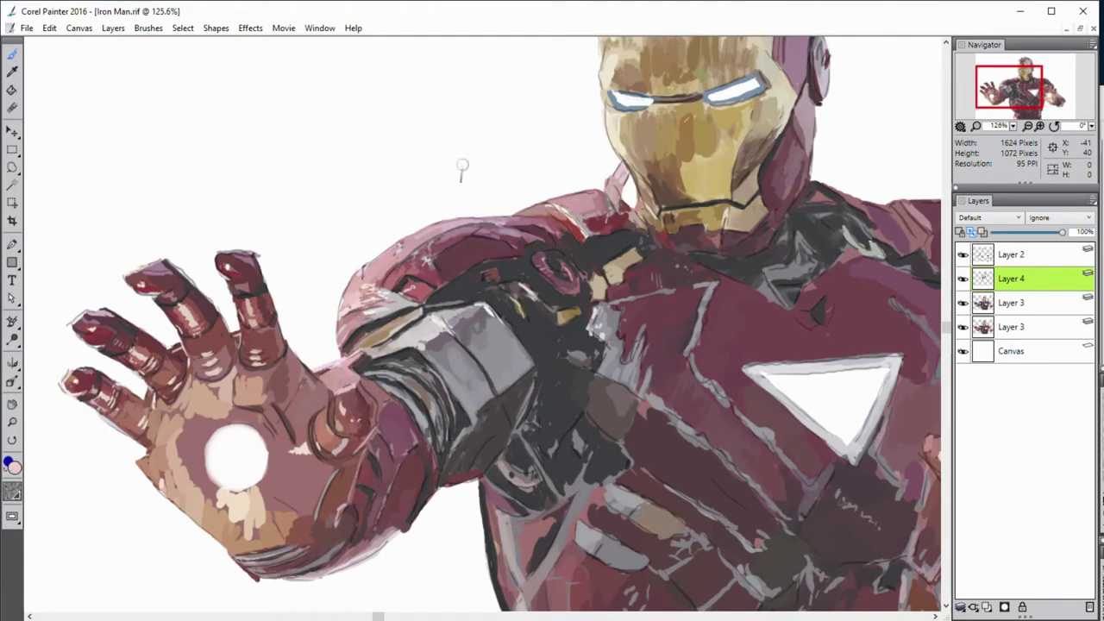
{"action": "left_click", "coordinate": [607, 227], "text": "alt"}
{"action": "left_click", "coordinate": [388, 345], "text": "alt"}
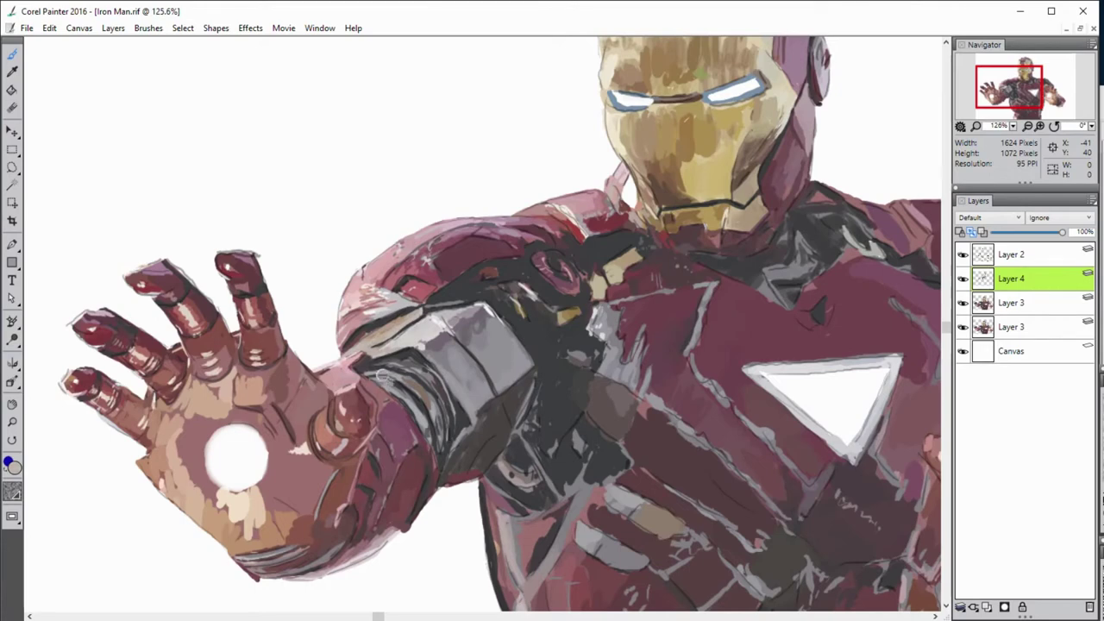
{"action": "left_click", "coordinate": [964, 256]}
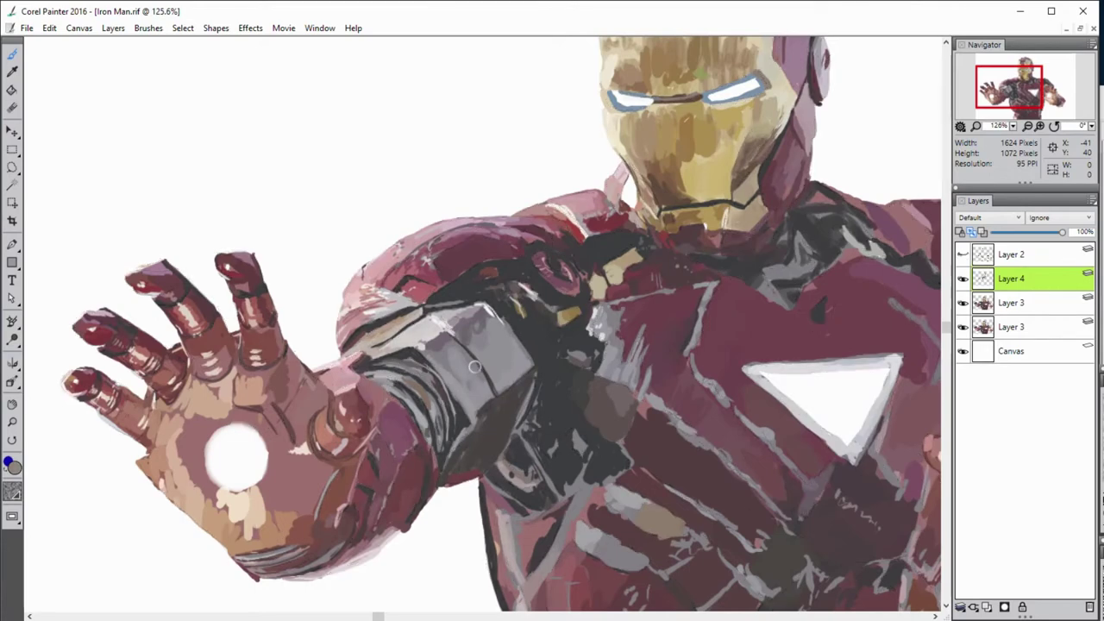
{"action": "left_click_drag", "start_coordinate": [436, 412], "coordinate": [397, 396]}
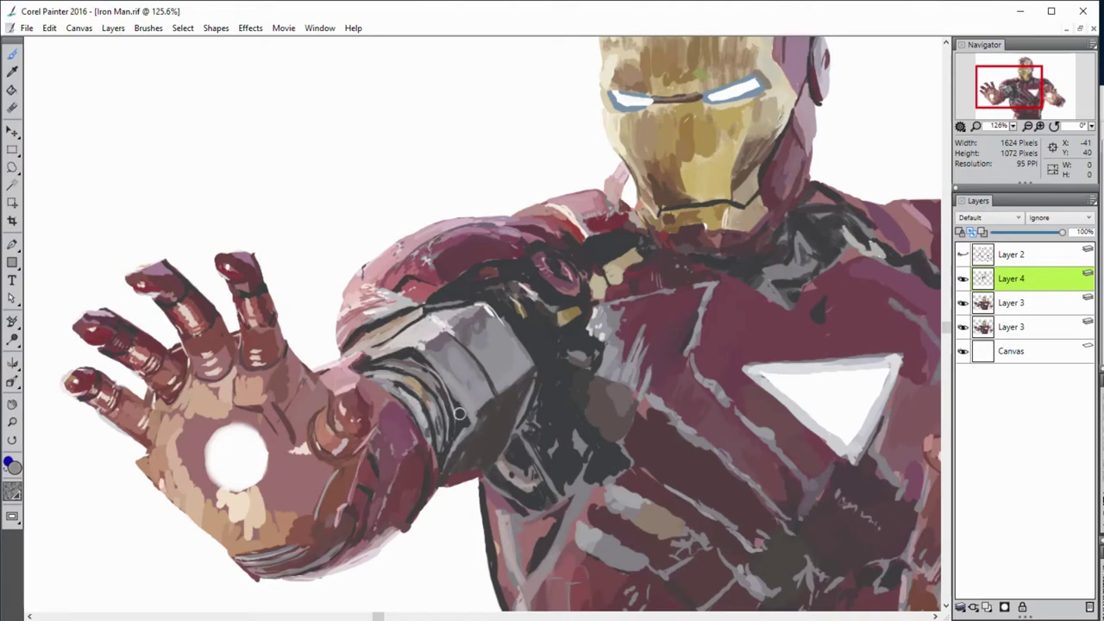
Step: Darken the gold and black wrist band with sampled olive-brown paint
{"action": "left_click", "coordinate": [775, 431], "text": "alt"}
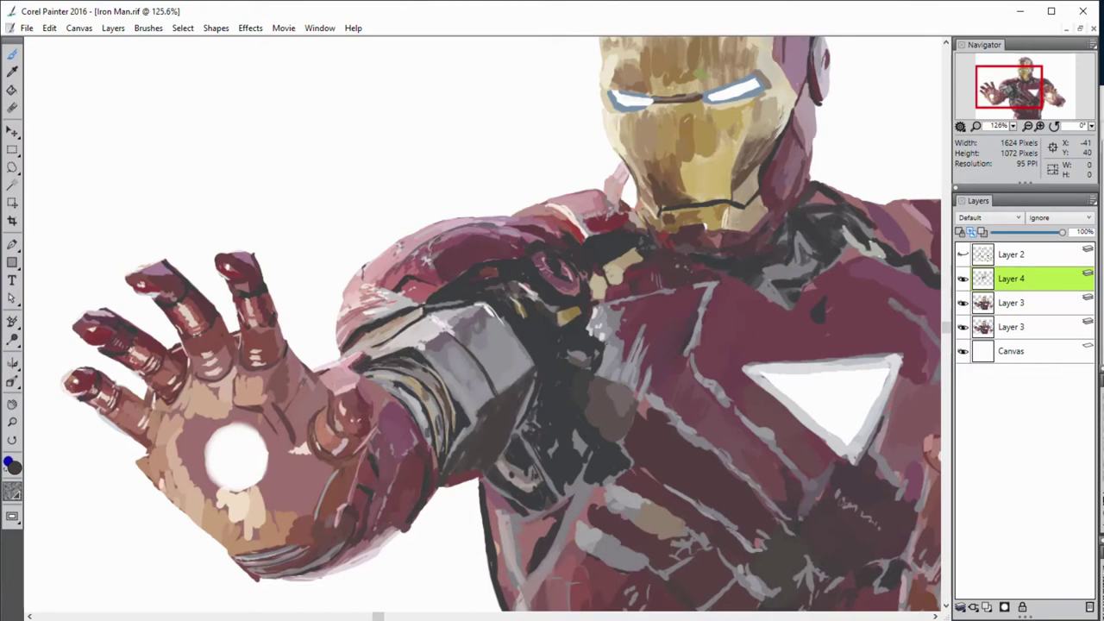
{"action": "left_click", "coordinate": [464, 381], "text": "alt"}
{"action": "left_click", "coordinate": [412, 356], "text": "alt"}
{"action": "left_click_drag", "start_coordinate": [430, 368], "coordinate": [453, 397]}
{"action": "left_click", "coordinate": [432, 371], "text": "alt"}
{"action": "left_click", "coordinate": [656, 422], "text": "alt"}
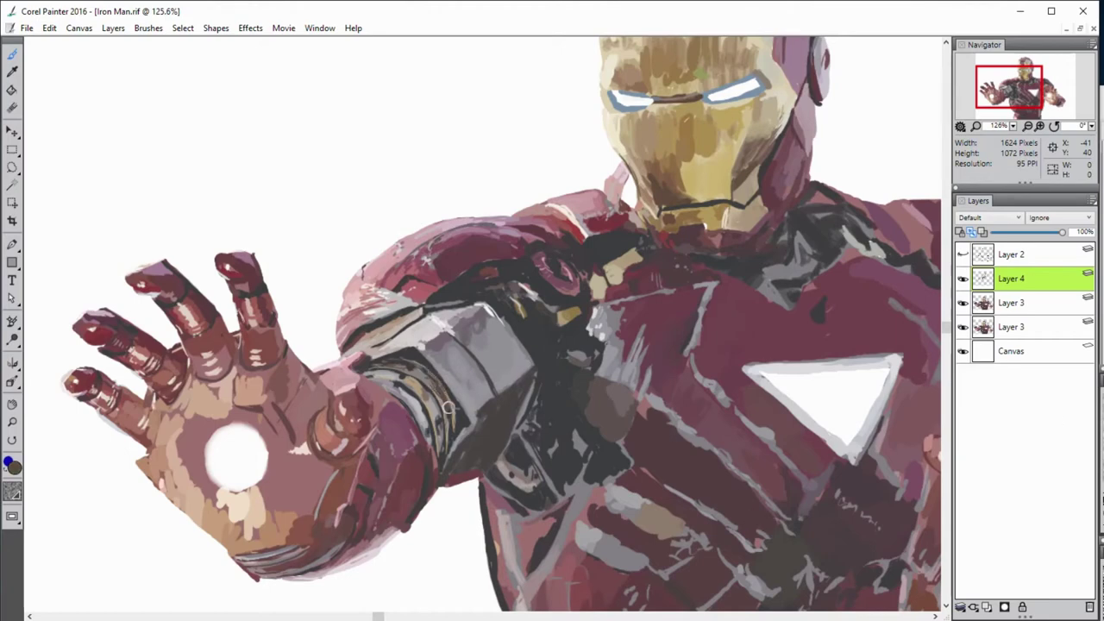
{"action": "left_click_drag", "start_coordinate": [430, 363], "coordinate": [457, 402]}
Step: Add light grey highlights to the forearm plate and darken its upper edge
{"action": "left_click", "coordinate": [444, 304], "text": "alt"}
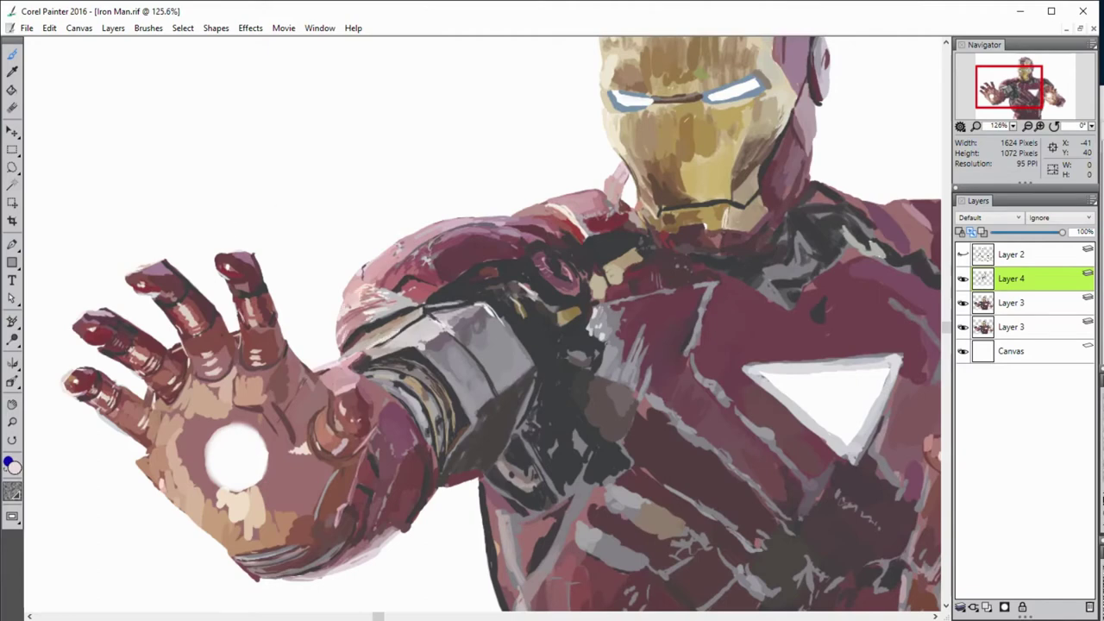
{"action": "left_click", "coordinate": [469, 332], "text": "alt"}
{"action": "left_click", "coordinate": [448, 349], "text": "alt"}
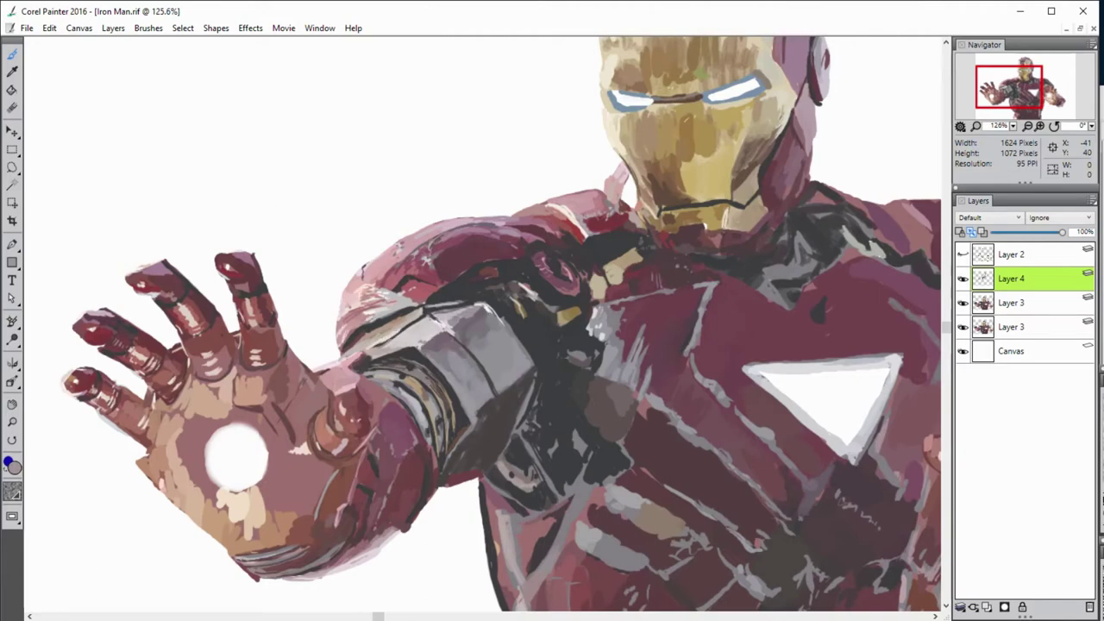
{"action": "left_click_drag", "start_coordinate": [431, 348], "coordinate": [509, 393]}
{"action": "left_click", "coordinate": [435, 363], "text": "alt"}
{"action": "left_click_drag", "start_coordinate": [464, 345], "coordinate": [492, 379]}
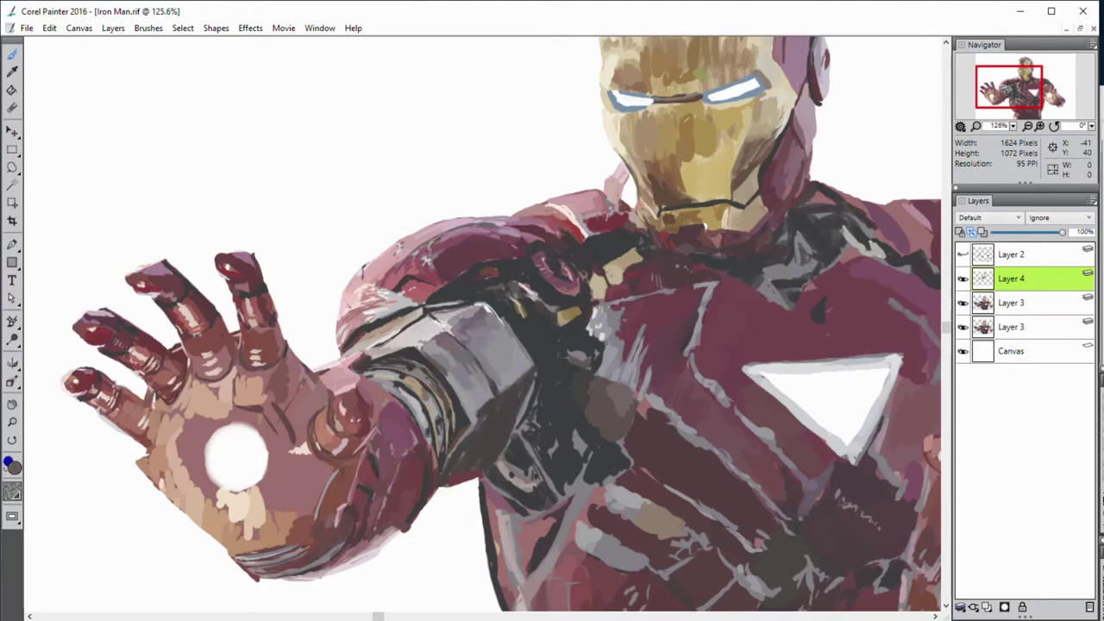
{"action": "left_click", "coordinate": [538, 384], "text": "alt"}
{"action": "left_click_drag", "start_coordinate": [503, 322], "coordinate": [528, 358]}
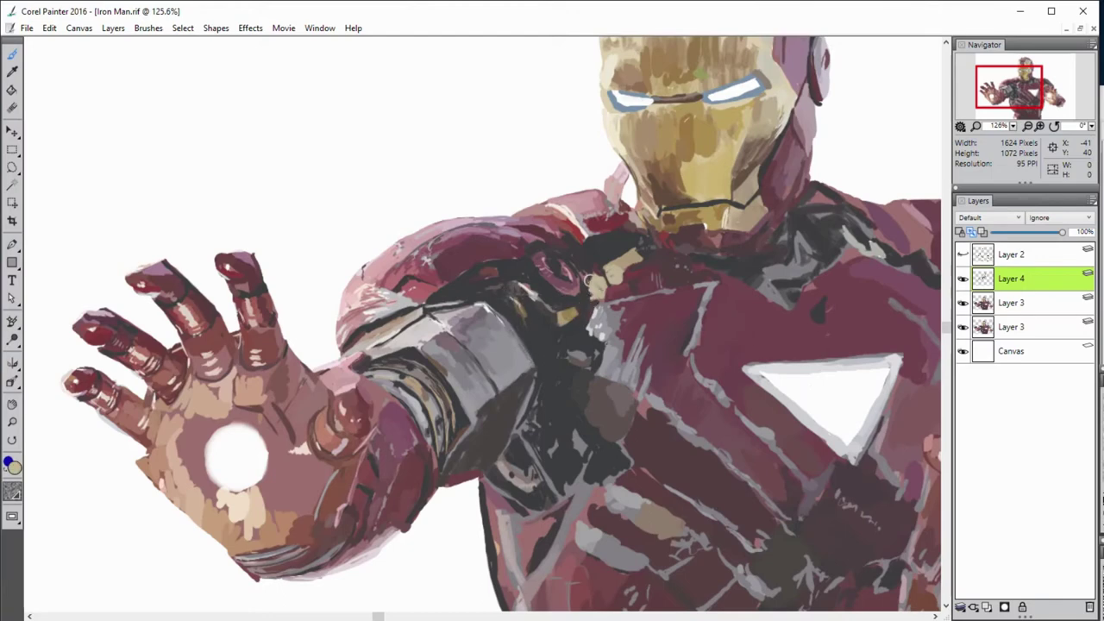
Step: Cover part of the neck outline with reddish-brown paint and leave the line art visible
{"action": "left_click", "coordinate": [614, 269], "text": "alt"}
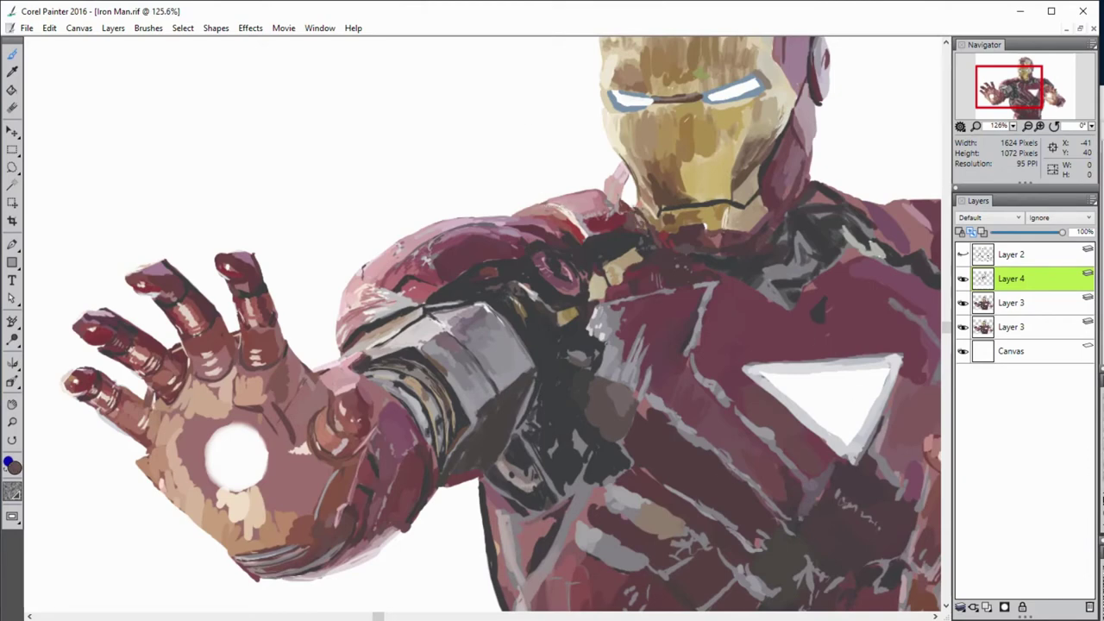
{"action": "left_click", "coordinate": [962, 255]}
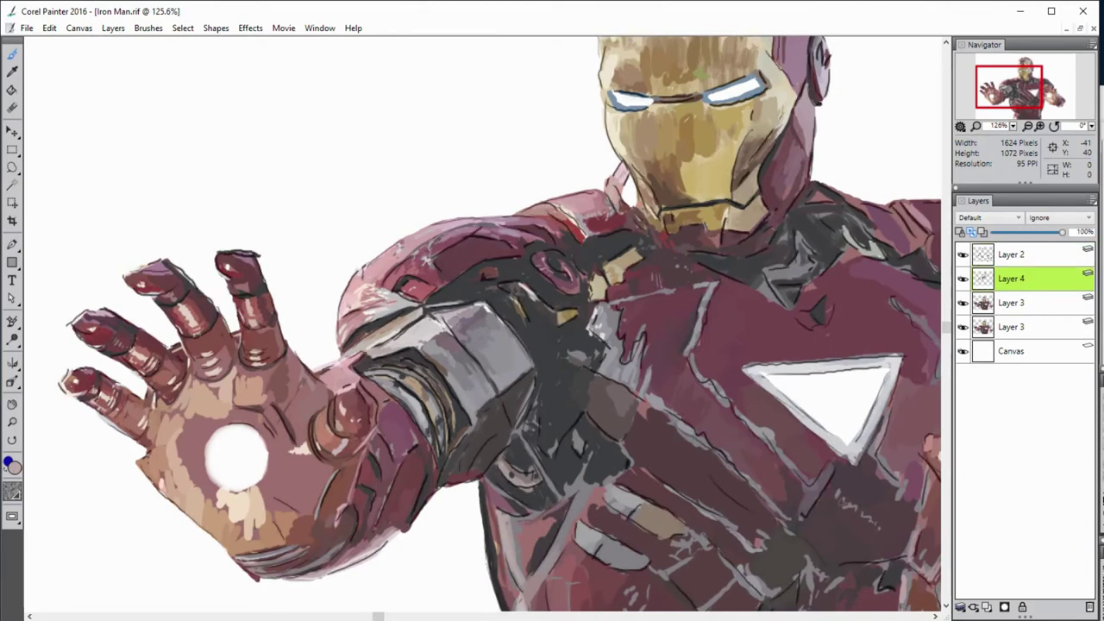
{"action": "left_click_drag", "start_coordinate": [625, 211], "coordinate": [644, 232]}
{"action": "left_click", "coordinate": [963, 255]}
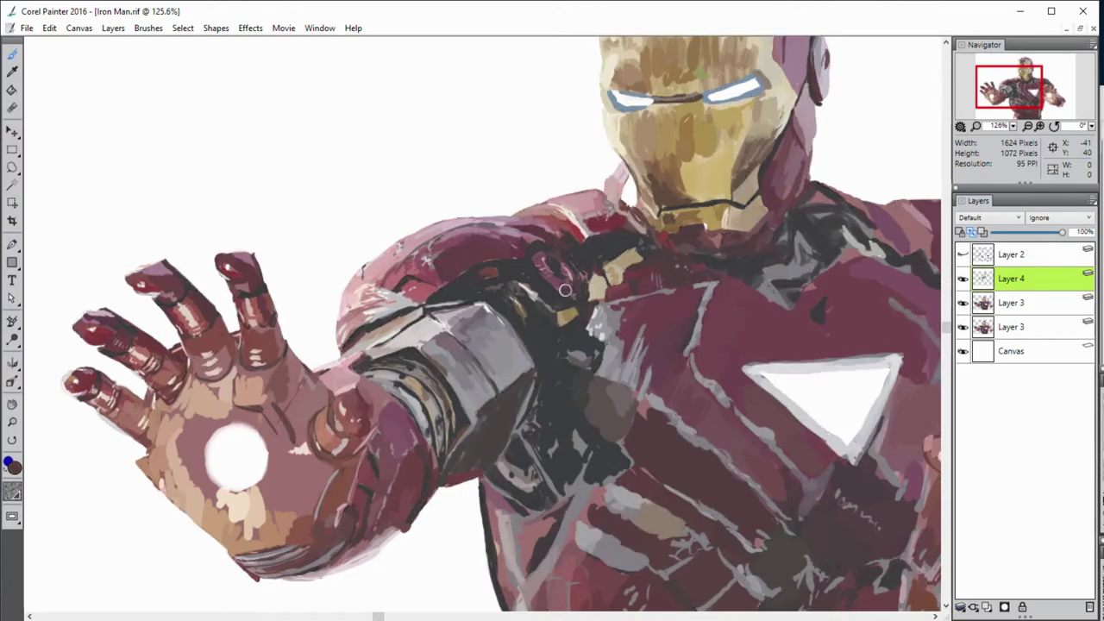
{"action": "left_click", "coordinate": [963, 255]}
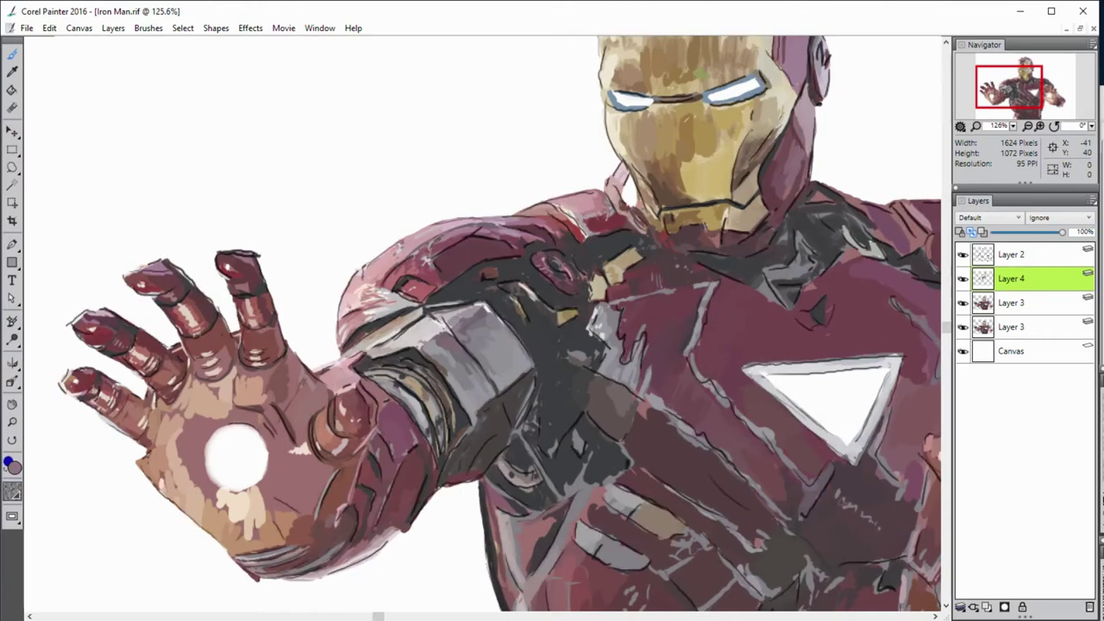
{"action": "left_click", "coordinate": [531, 393], "text": "alt"}
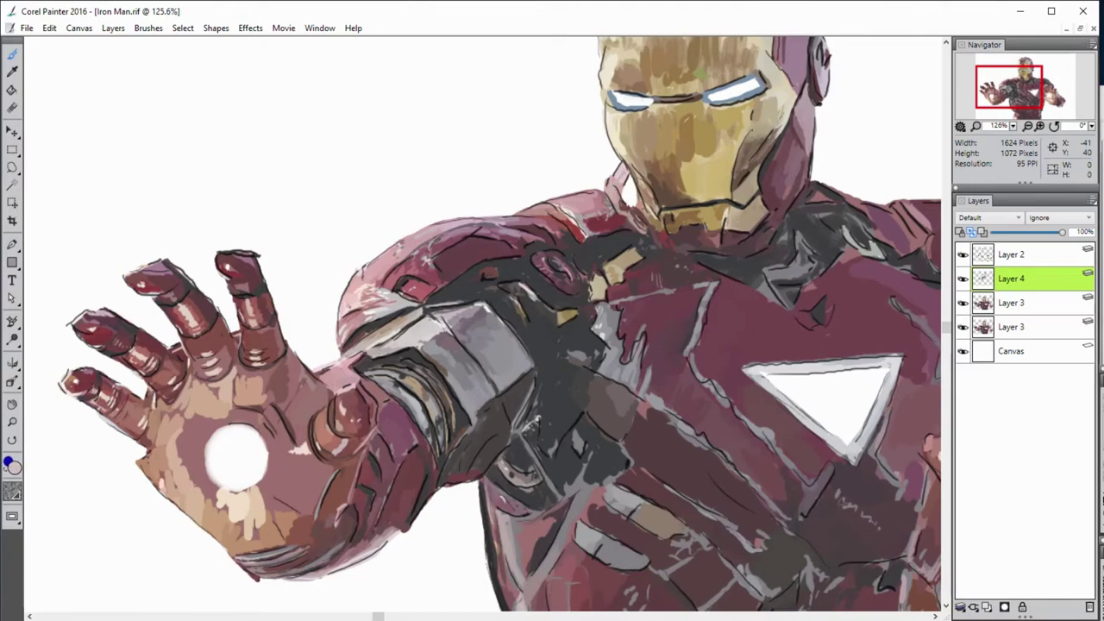
{"action": "mouse_move", "coordinate": [488, 486]}
{"action": "left_mouse_down"}
{"action": "mouse_move", "coordinate": [420, 467]}
{"action": "mouse_move", "coordinate": [440, 535]}
{"action": "left_mouse_up"}
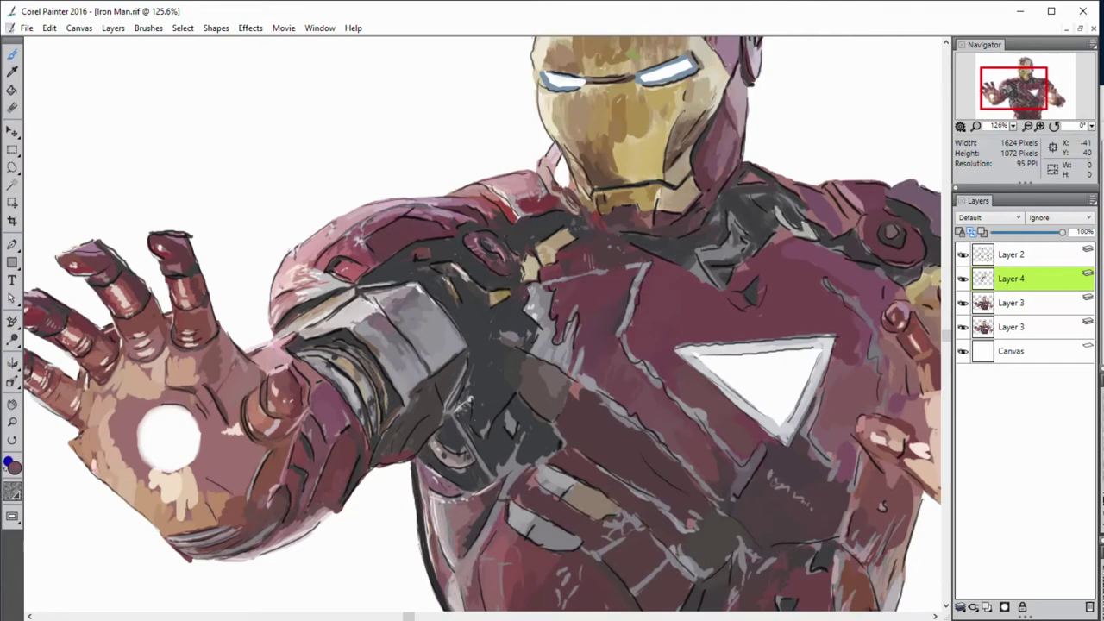
{"action": "left_click", "coordinate": [520, 499], "text": "alt"}
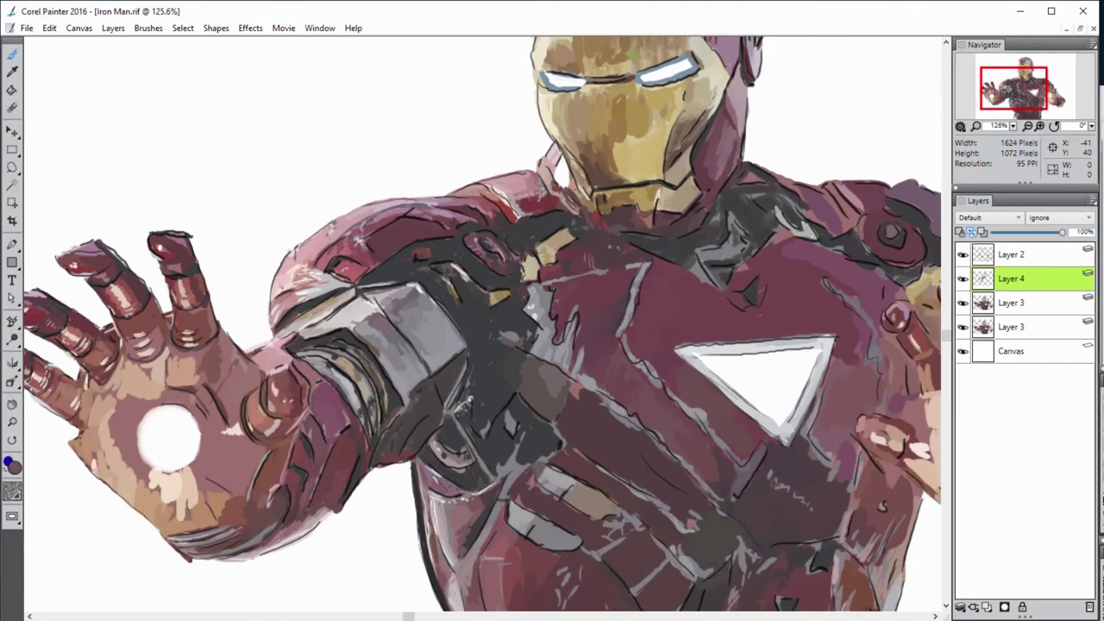
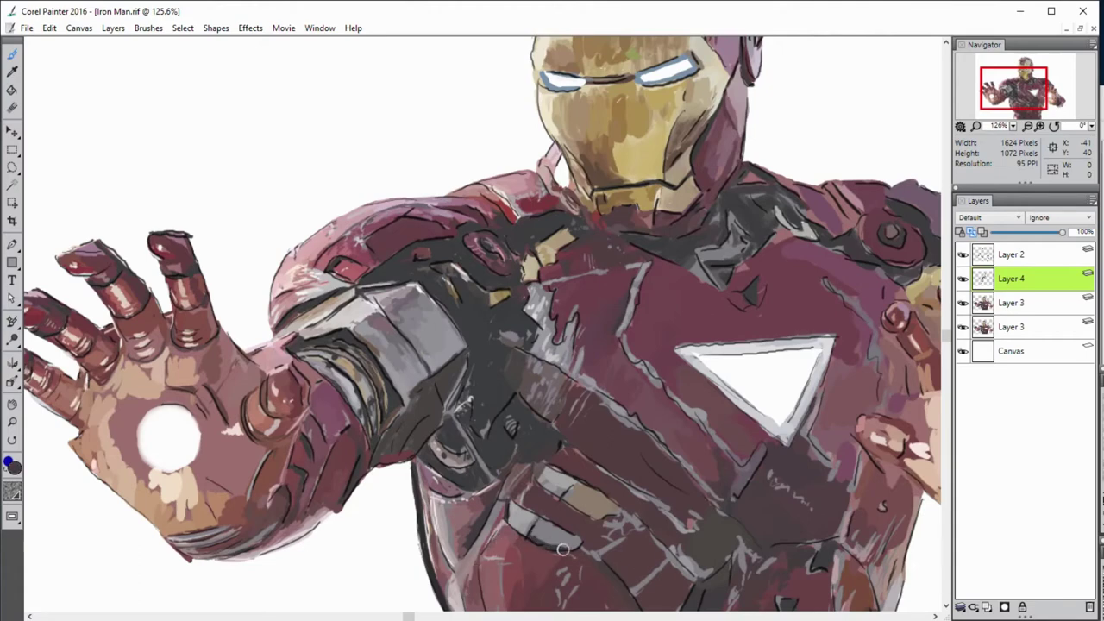
Step: Paint dark shading lines along the grey chest plate and armour on Layer 4
{"action": "left_click_drag", "start_coordinate": [539, 528], "coordinate": [569, 540]}
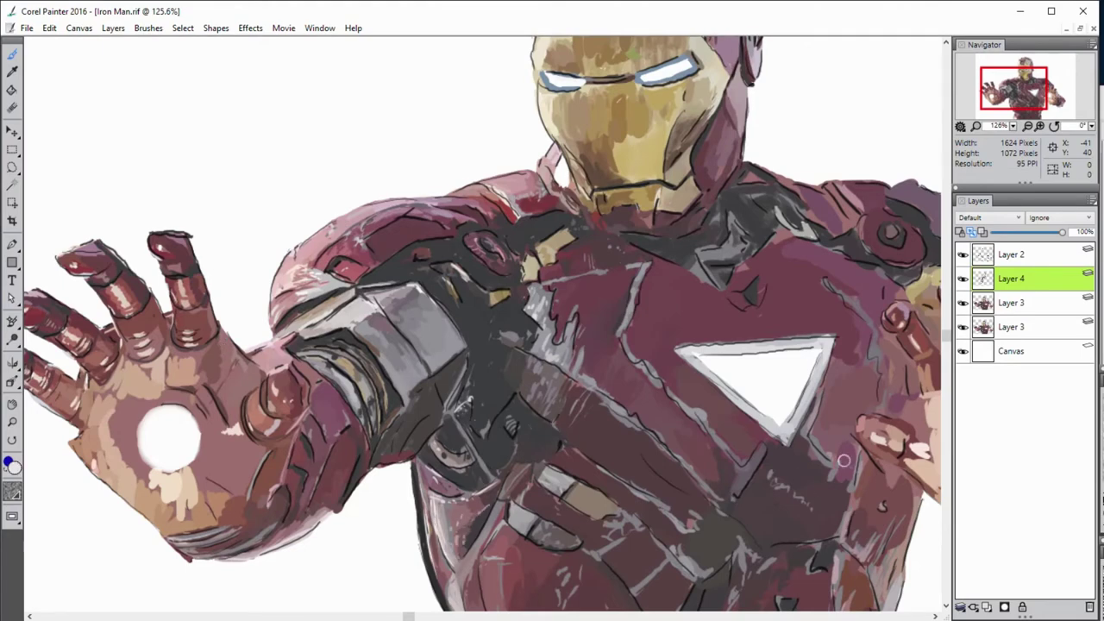
{"action": "left_click", "coordinate": [1011, 327]}
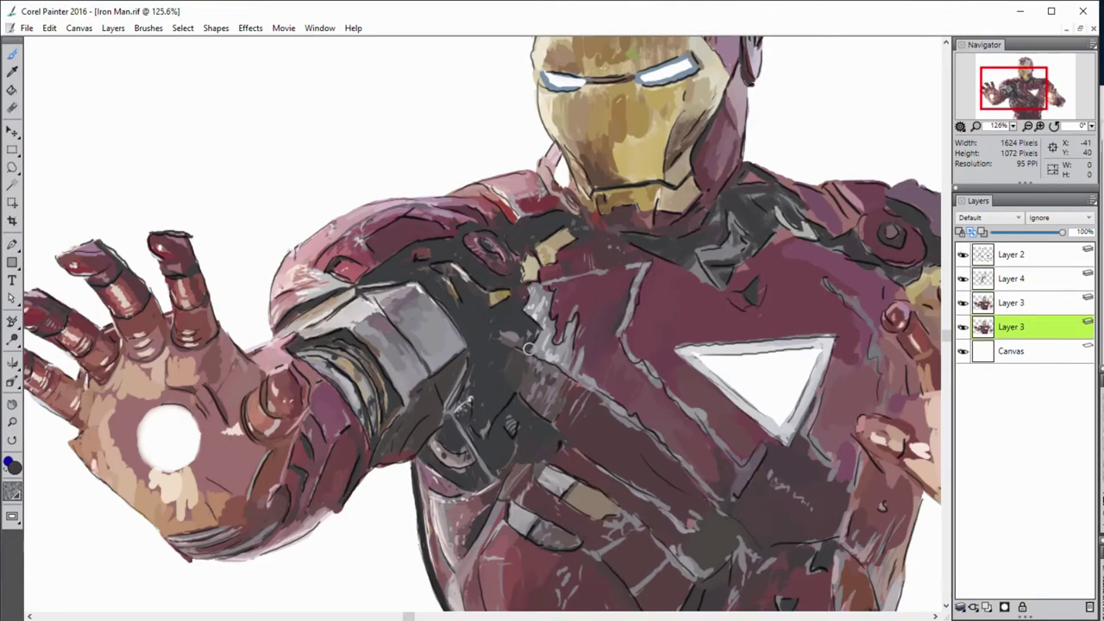
{"action": "left_click", "coordinate": [1018, 279]}
{"action": "left_click_drag", "start_coordinate": [513, 333], "coordinate": [518, 343]}
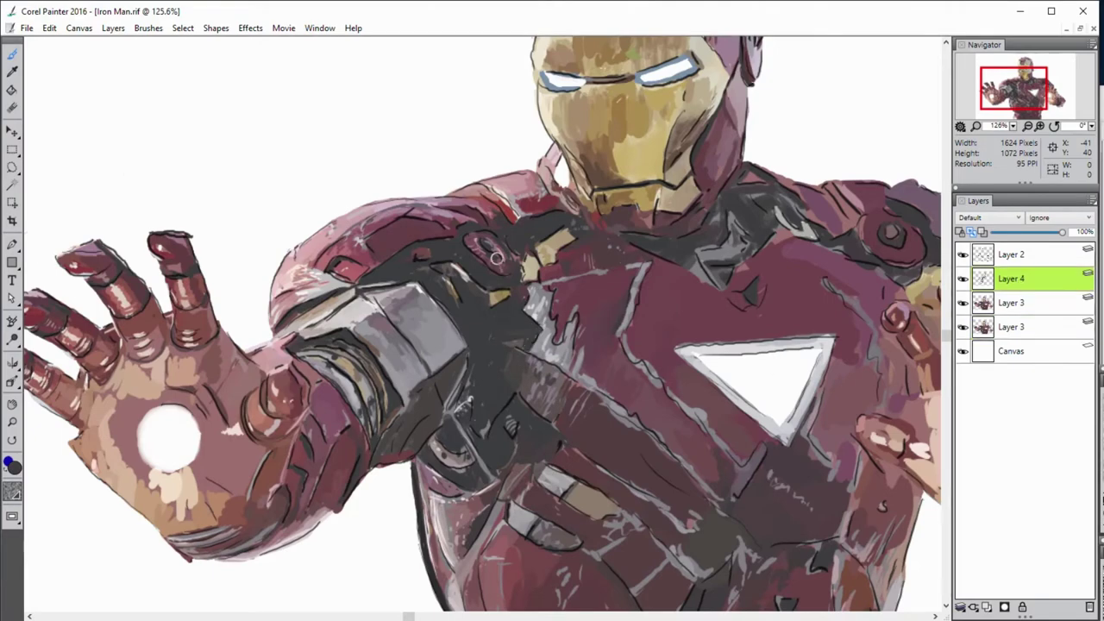
Step: Sample dark grey and lighter armour tones across the chest and arm, bringing the raised right hand into view
{"action": "left_click", "coordinate": [502, 331], "text": "alt"}
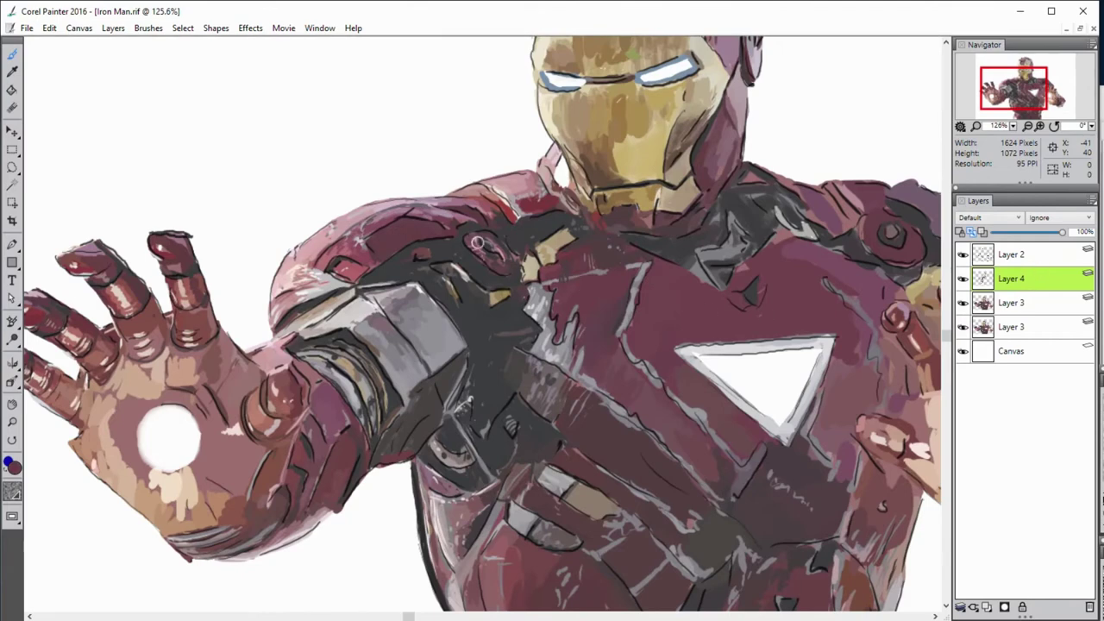
{"action": "left_click", "coordinate": [560, 269], "text": "alt"}
{"action": "left_click", "coordinate": [681, 325], "text": "alt"}
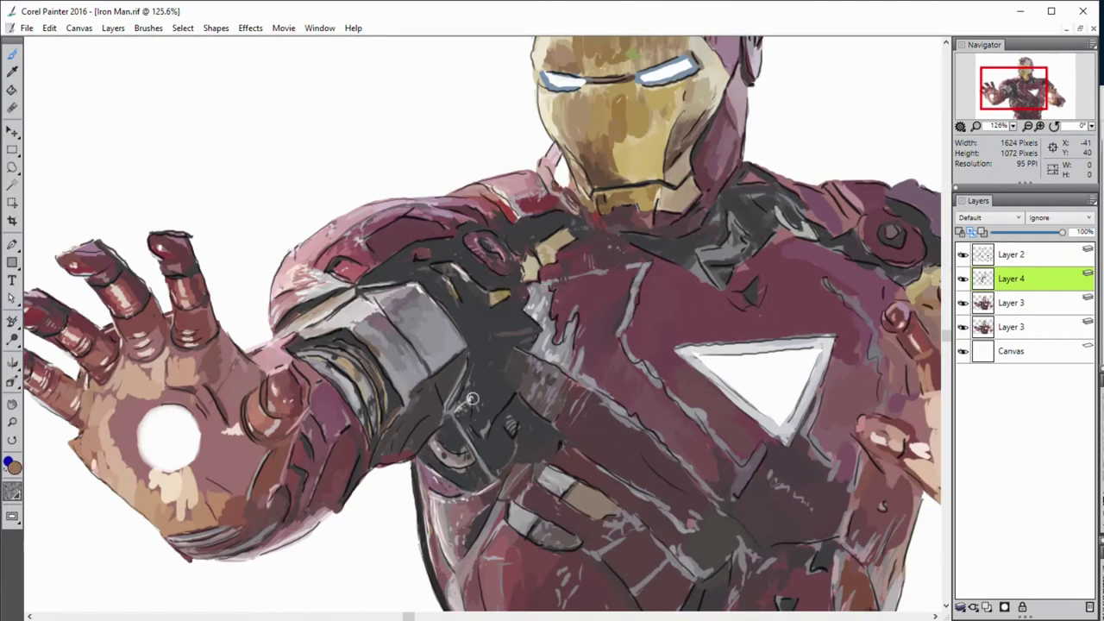
{"action": "left_click", "coordinate": [473, 402], "text": "alt"}
{"action": "left_click", "coordinate": [777, 556], "text": "alt"}
{"action": "left_click", "coordinate": [578, 481], "text": "alt"}
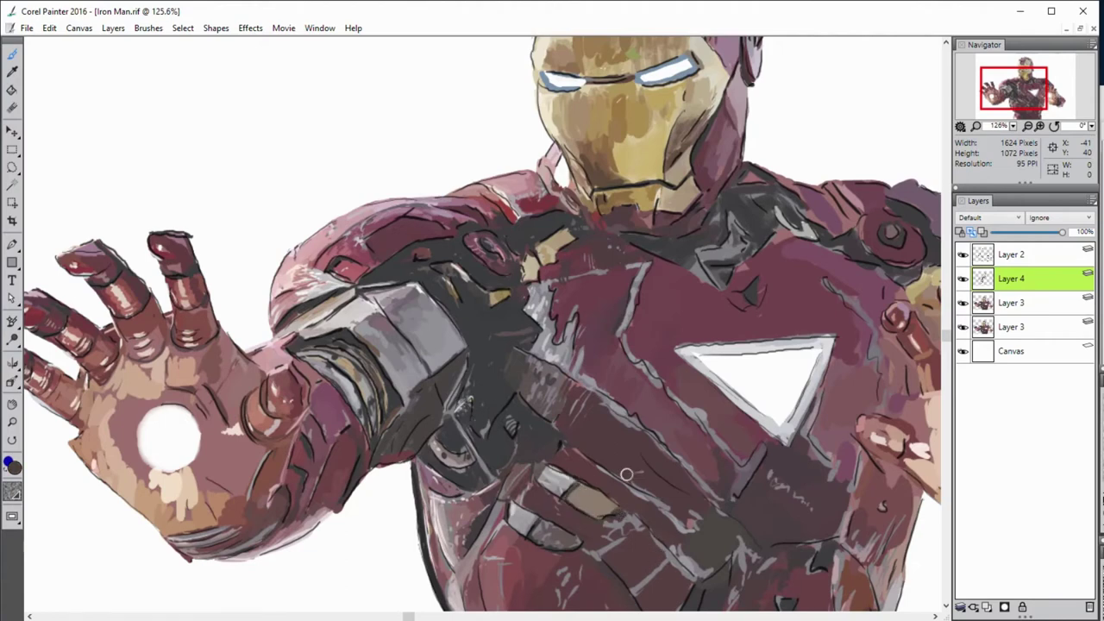
{"action": "left_click", "coordinate": [591, 461], "text": "alt"}
{"action": "left_click_drag", "start_coordinate": [470, 401], "coordinate": [326, 391]}
Step: Hide Layer 2's line art and streak light grey highlights across the upper chest
{"action": "left_click", "coordinate": [962, 254]}
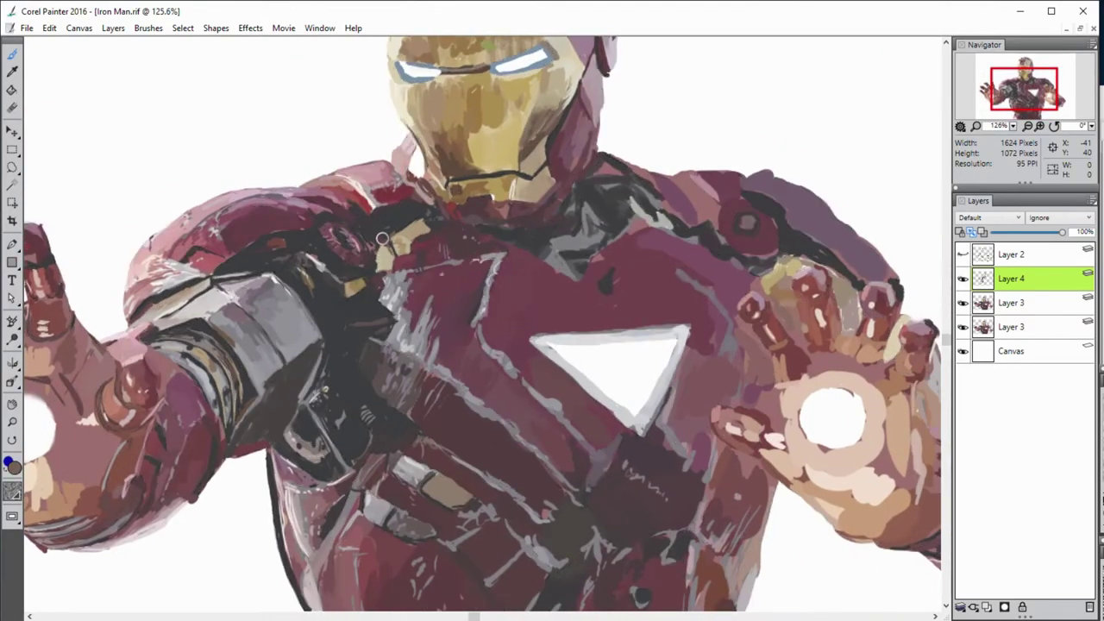
{"action": "left_click_drag", "start_coordinate": [412, 292], "coordinate": [399, 310]}
{"action": "mouse_move", "coordinate": [415, 274]}
{"action": "left_mouse_down"}
{"action": "mouse_move", "coordinate": [444, 302]}
{"action": "mouse_move", "coordinate": [431, 320]}
{"action": "mouse_move", "coordinate": [442, 349]}
{"action": "left_mouse_up"}
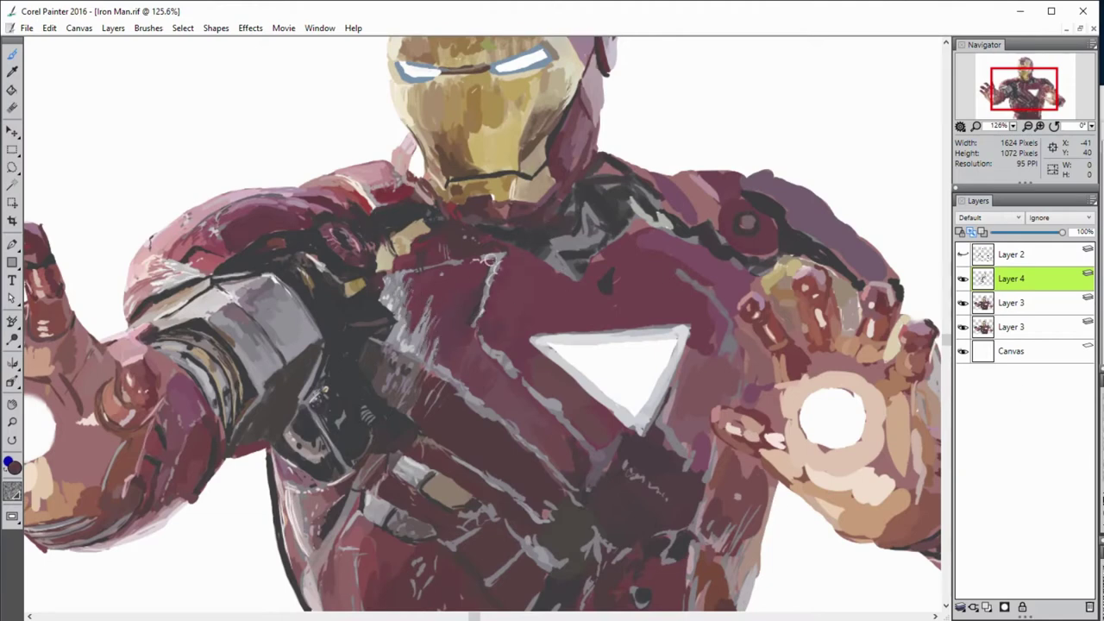
{"action": "left_click", "coordinate": [447, 262], "text": "alt"}
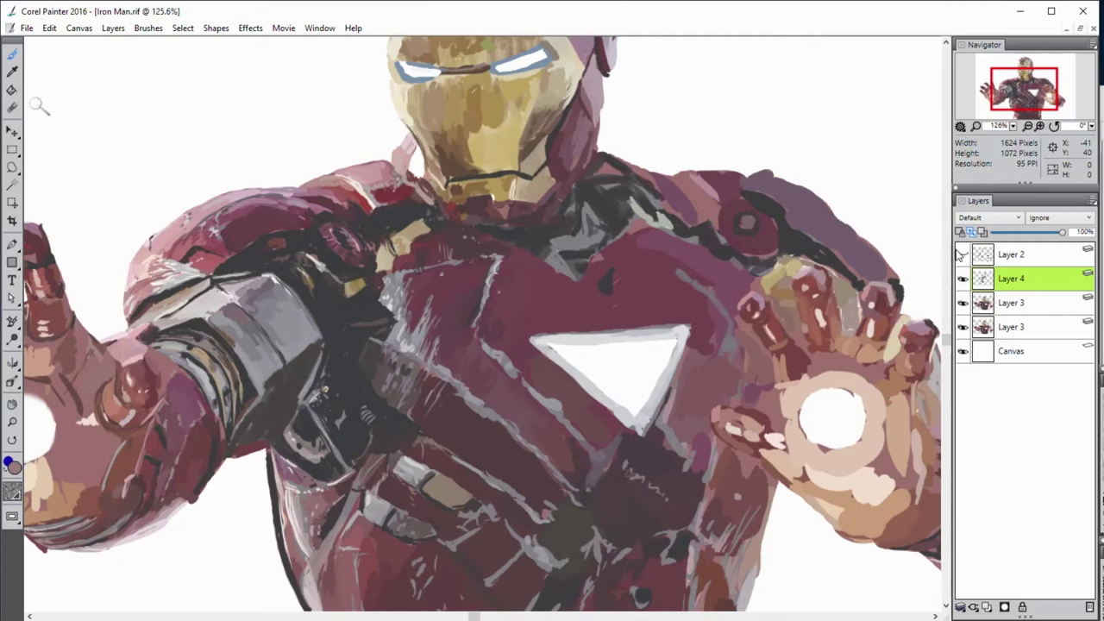
Step: Blend sampled dark red strokes over the chest plates left of and below the arc reactor triangle
{"action": "left_click", "coordinate": [499, 354], "text": "alt"}
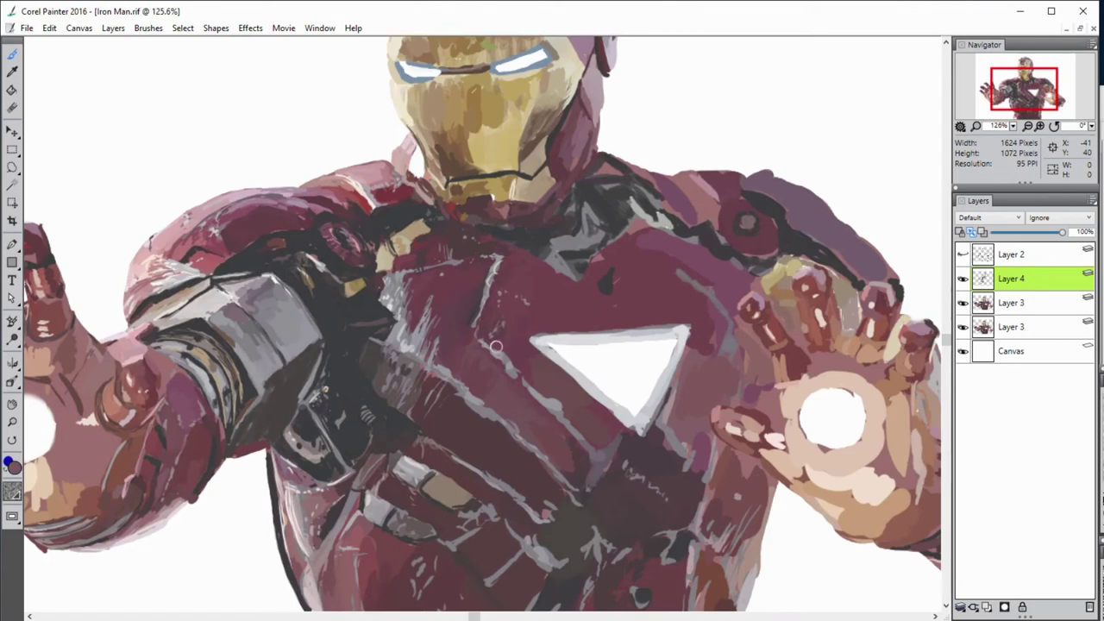
{"action": "left_click", "coordinate": [534, 318], "text": "alt"}
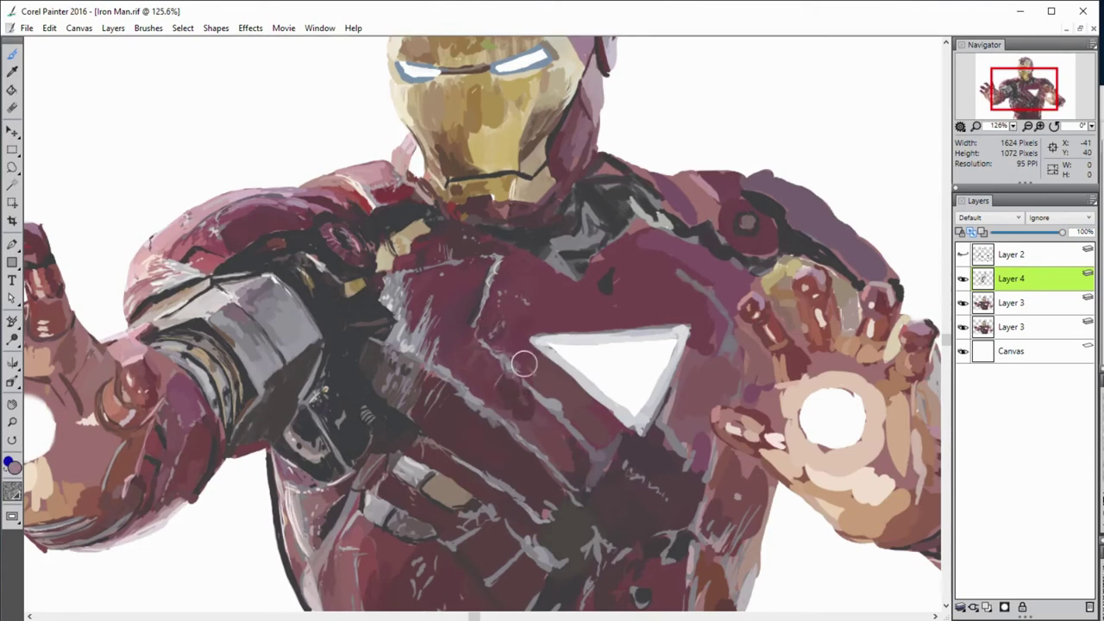
{"action": "left_click", "coordinate": [559, 397], "text": "alt"}
{"action": "left_click", "coordinate": [570, 403], "text": "alt"}
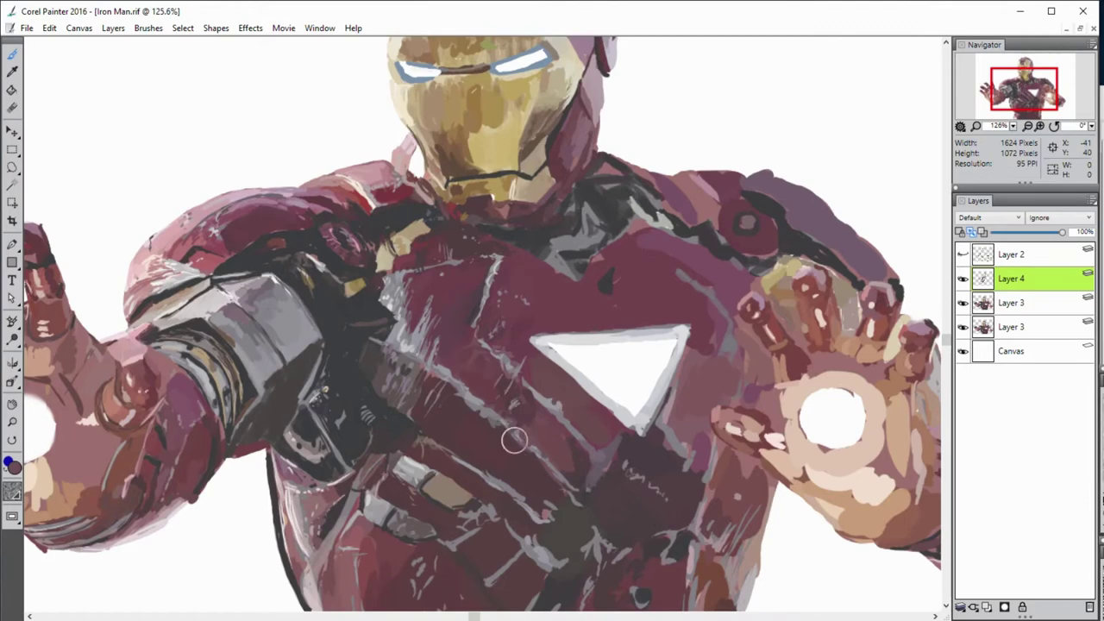
{"action": "left_click", "coordinate": [461, 384], "text": "alt"}
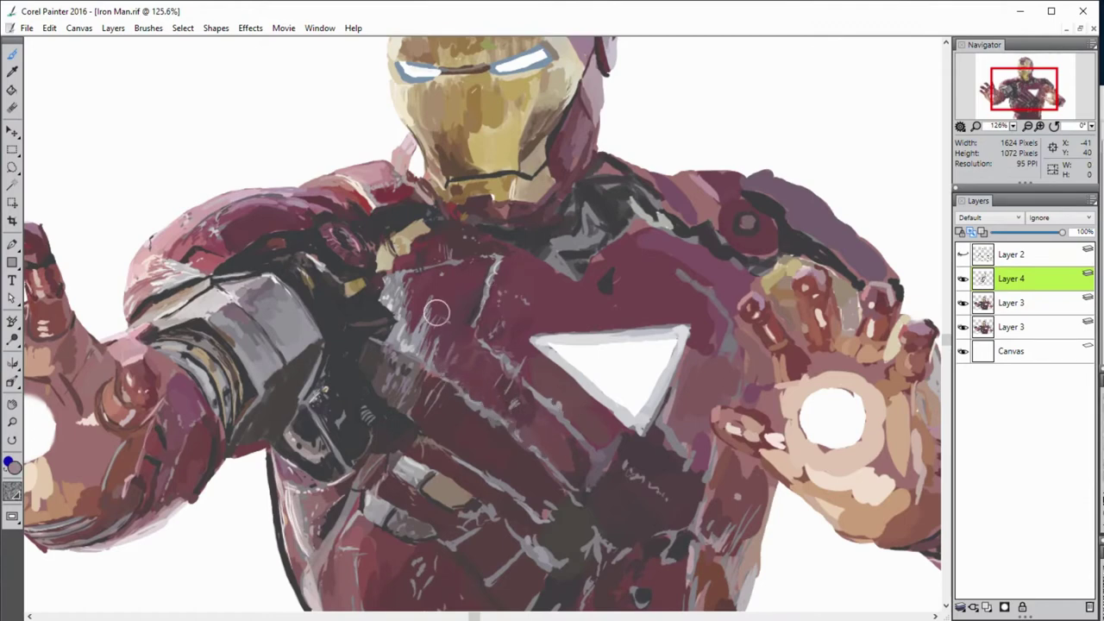
{"action": "left_click", "coordinate": [454, 375], "text": "alt"}
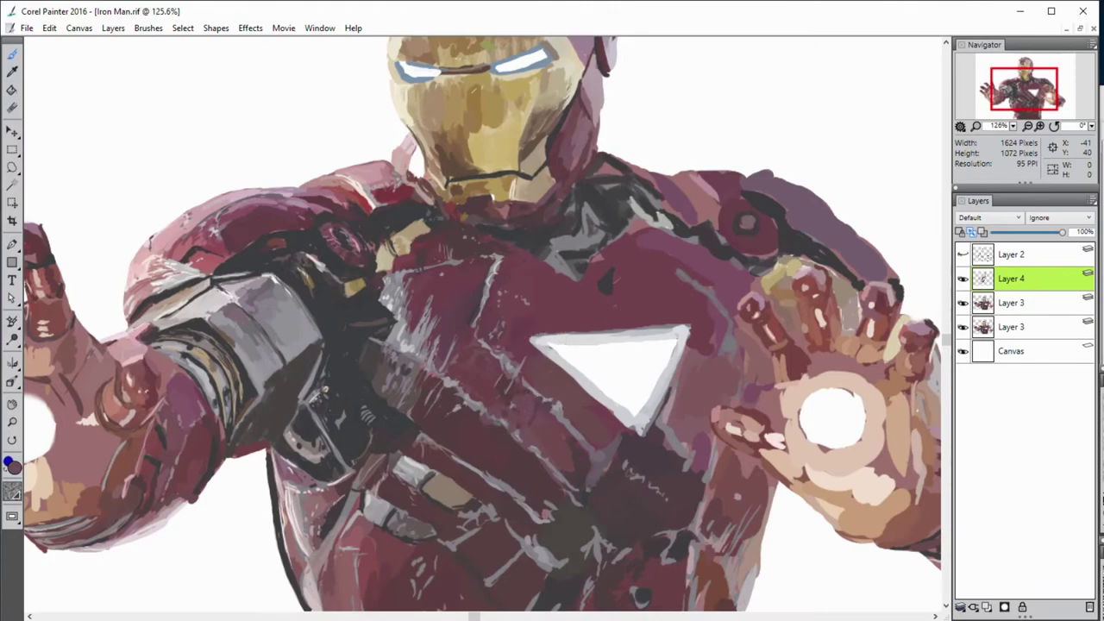
Step: Paint tan strokes on the shoulder strap and cover the pale pink patch with deep red
{"action": "left_click_drag", "start_coordinate": [693, 382], "coordinate": [623, 168]}
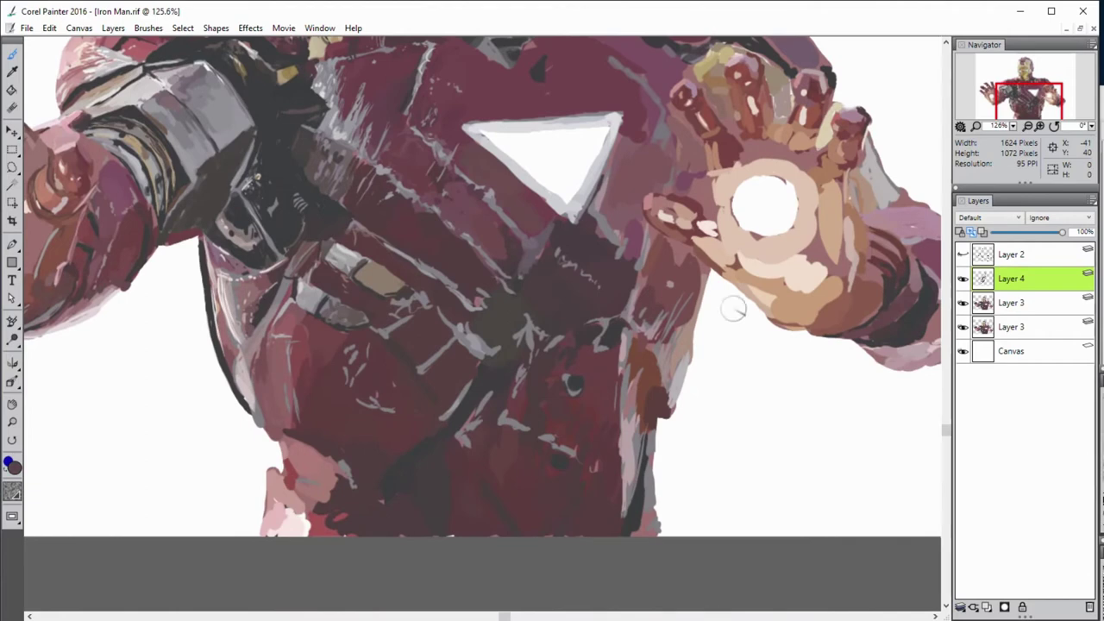
{"action": "left_click", "coordinate": [374, 274], "text": "alt"}
{"action": "left_click_drag", "start_coordinate": [362, 267], "coordinate": [398, 286]}
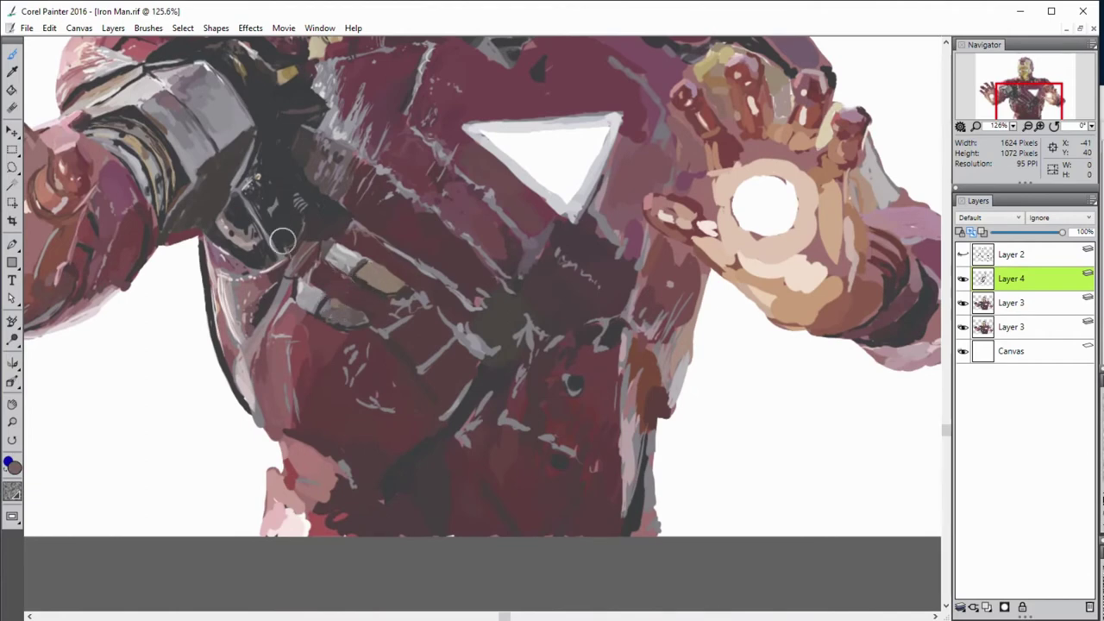
{"action": "left_click_drag", "start_coordinate": [321, 306], "coordinate": [355, 321]}
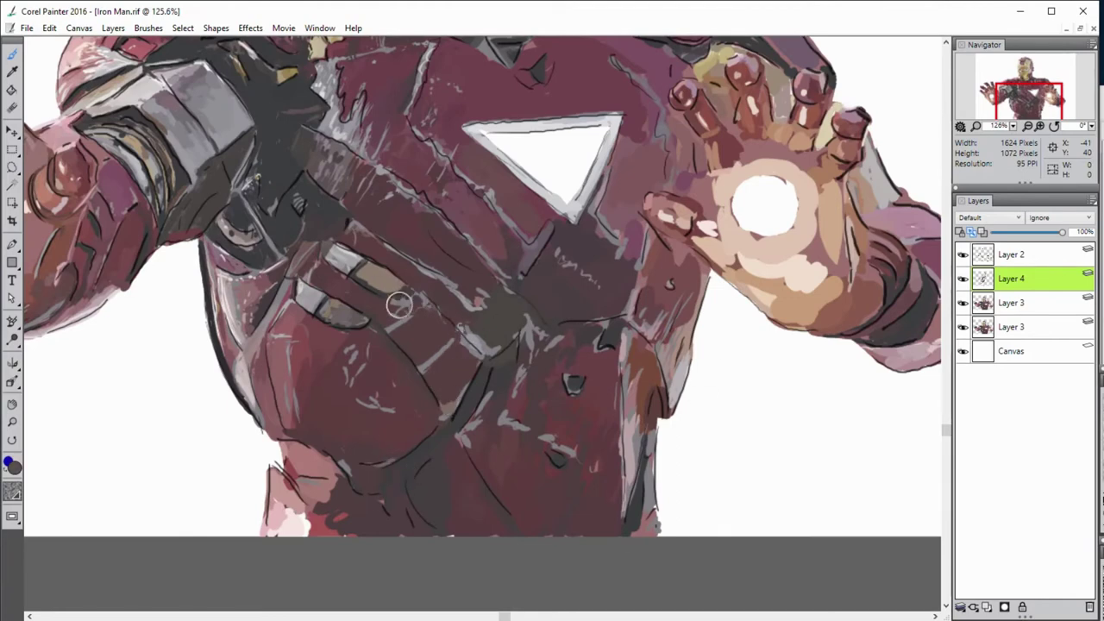
{"action": "left_click", "coordinate": [376, 331], "text": "alt"}
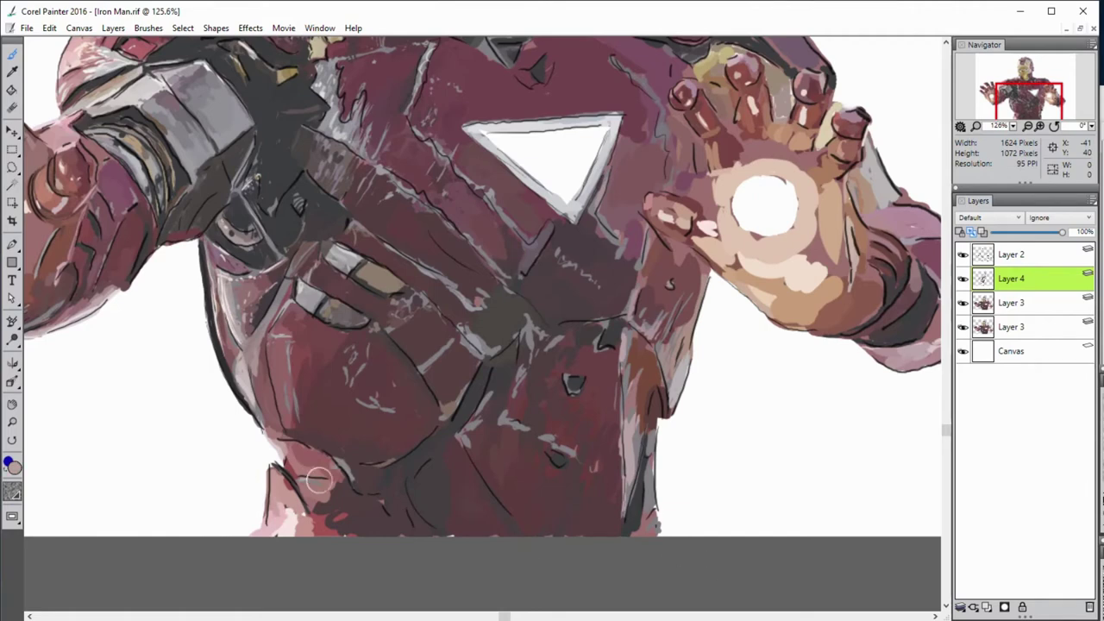
{"action": "left_click", "coordinate": [310, 516], "text": "alt"}
{"action": "left_click_drag", "start_coordinate": [310, 516], "coordinate": [325, 468]}
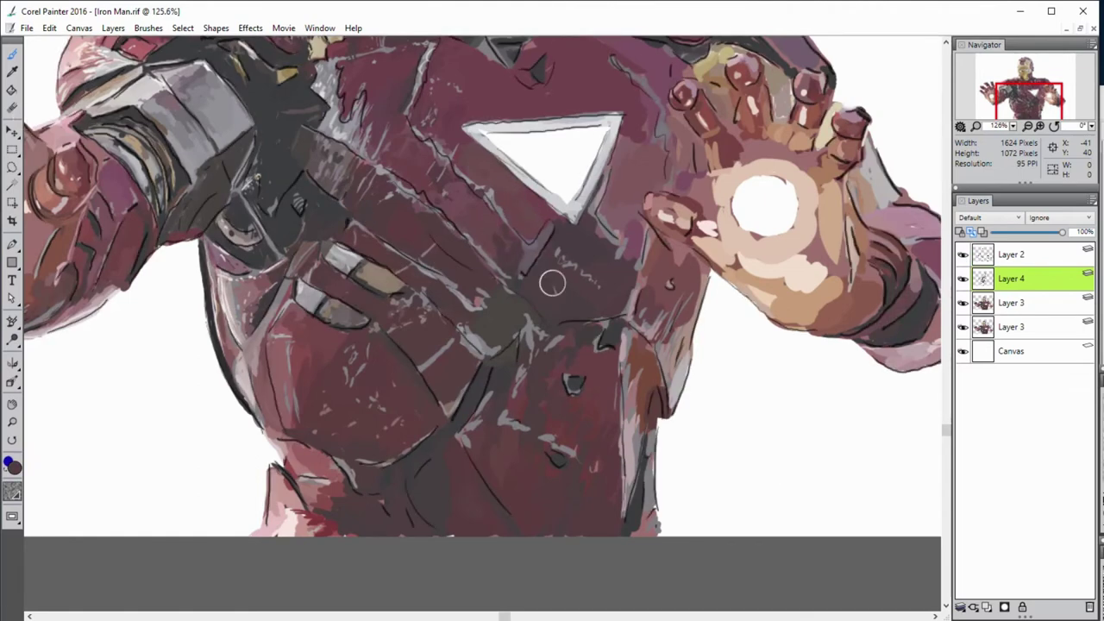
Step: Extend the dark line below the chest triangle, reshape its grey border, and repaint the glove's edge in tan
{"action": "left_click_drag", "start_coordinate": [529, 261], "coordinate": [520, 272]}
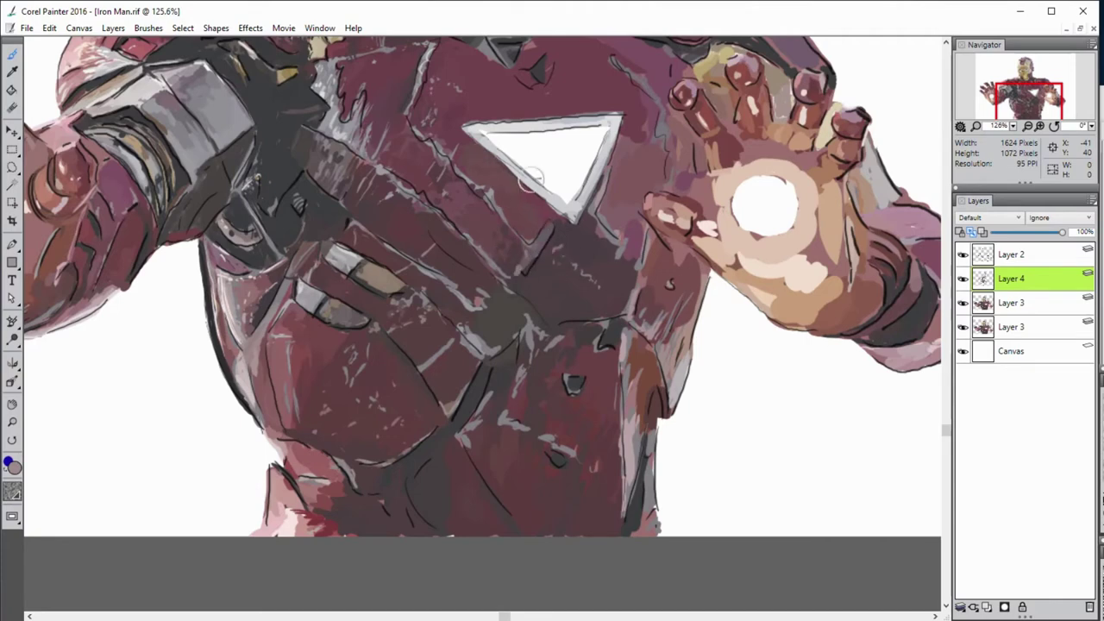
{"action": "left_click_drag", "start_coordinate": [565, 217], "coordinate": [616, 121]}
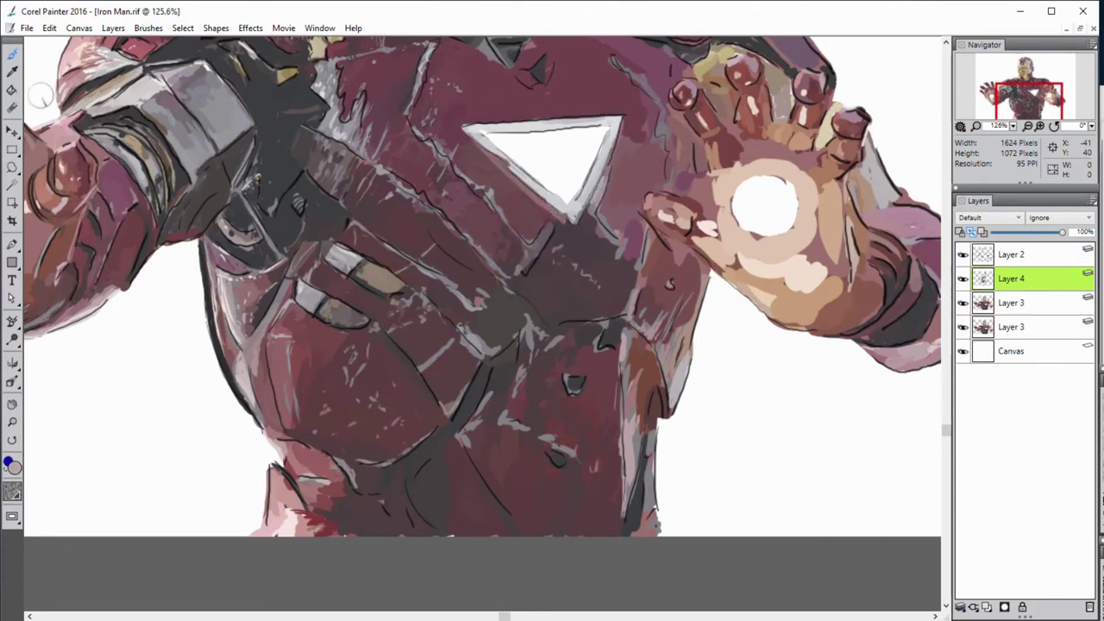
{"action": "left_click_drag", "start_coordinate": [885, 192], "coordinate": [878, 221]}
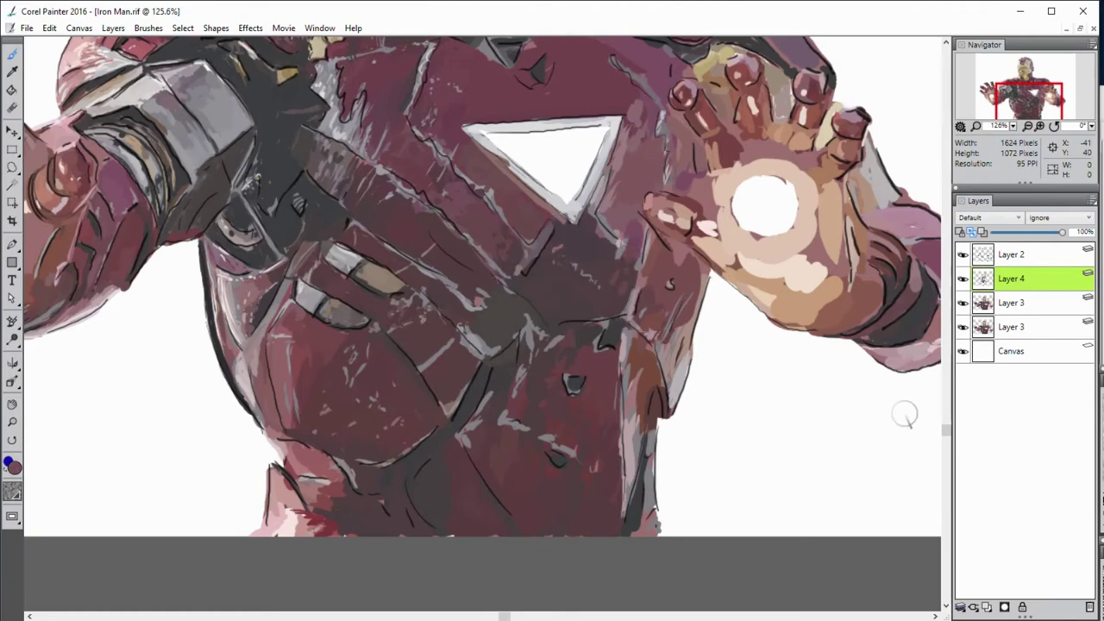
{"action": "left_click", "coordinate": [669, 283], "text": "alt"}
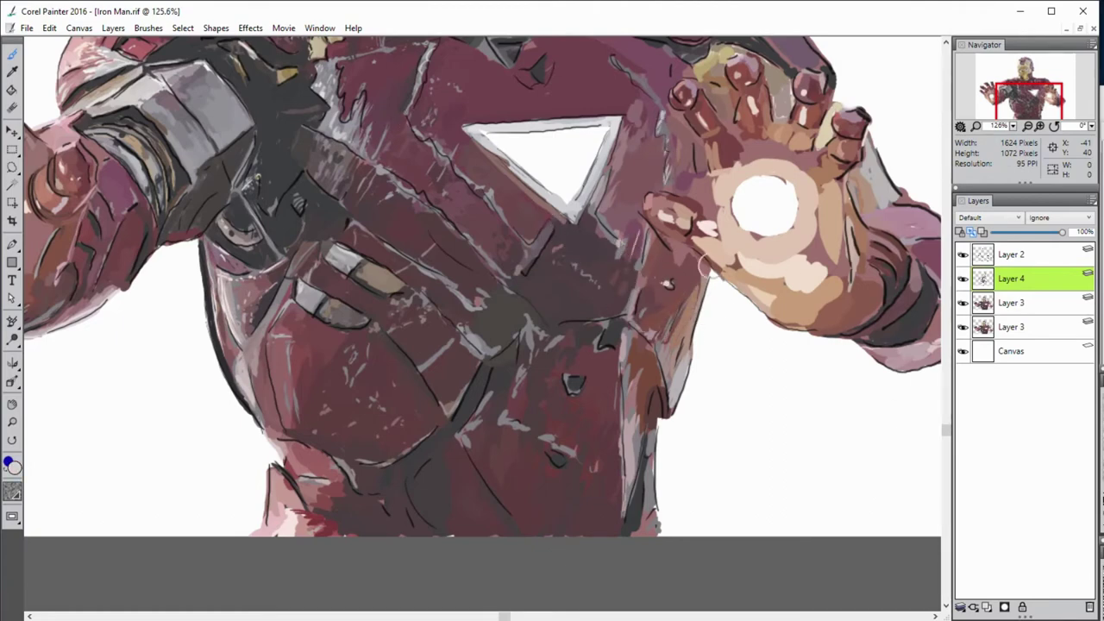
{"action": "left_click", "coordinate": [619, 217], "text": "alt"}
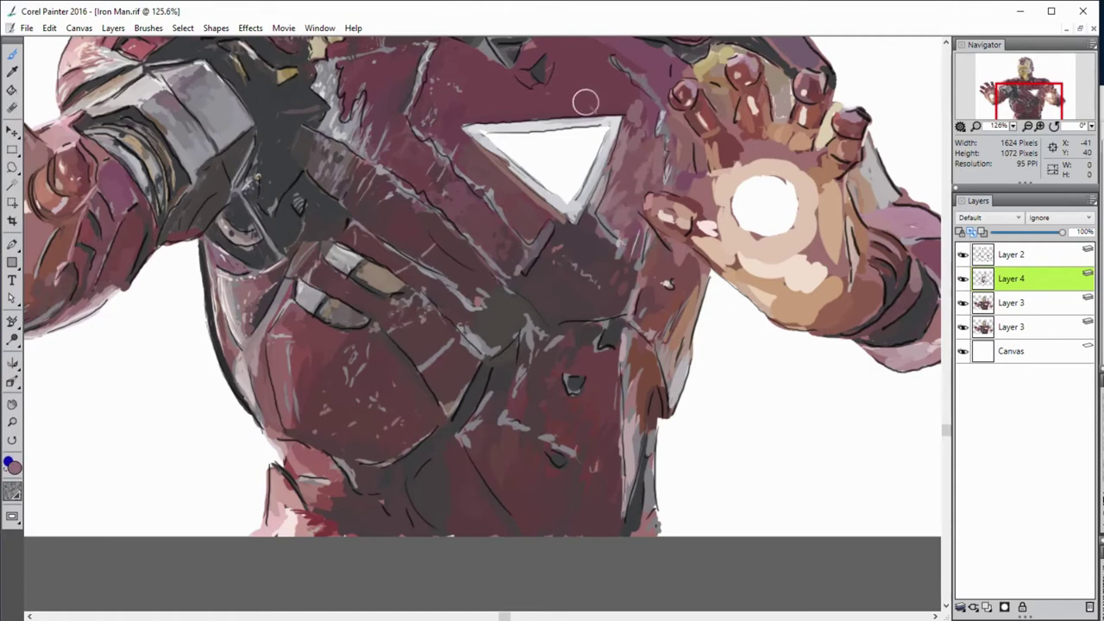
{"action": "left_click", "coordinate": [675, 172], "text": "alt"}
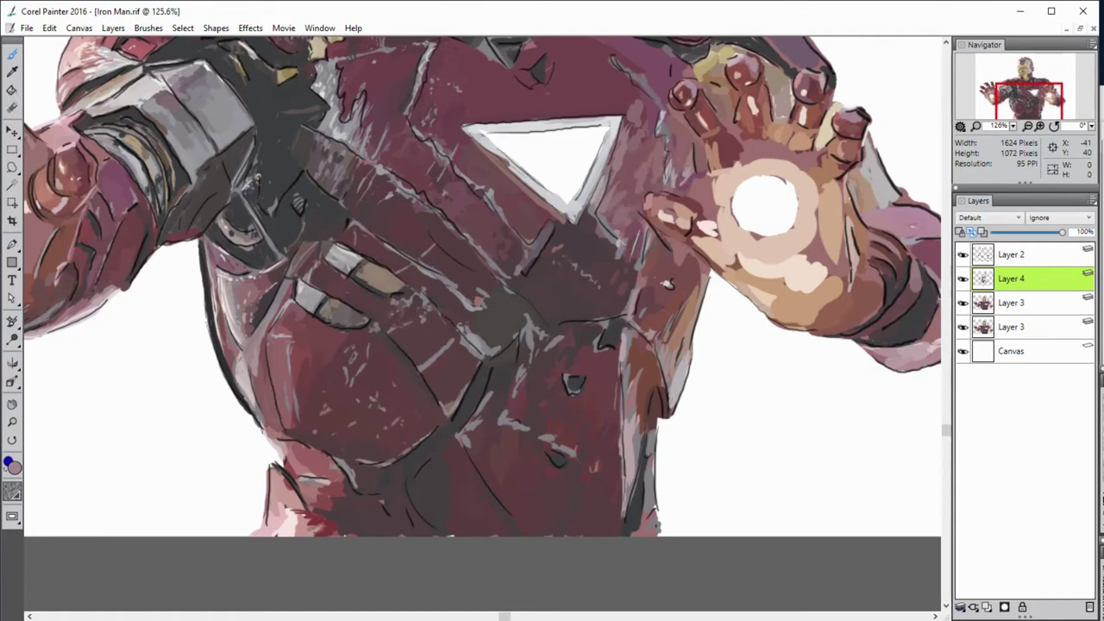
{"action": "left_click", "coordinate": [674, 353], "text": "alt"}
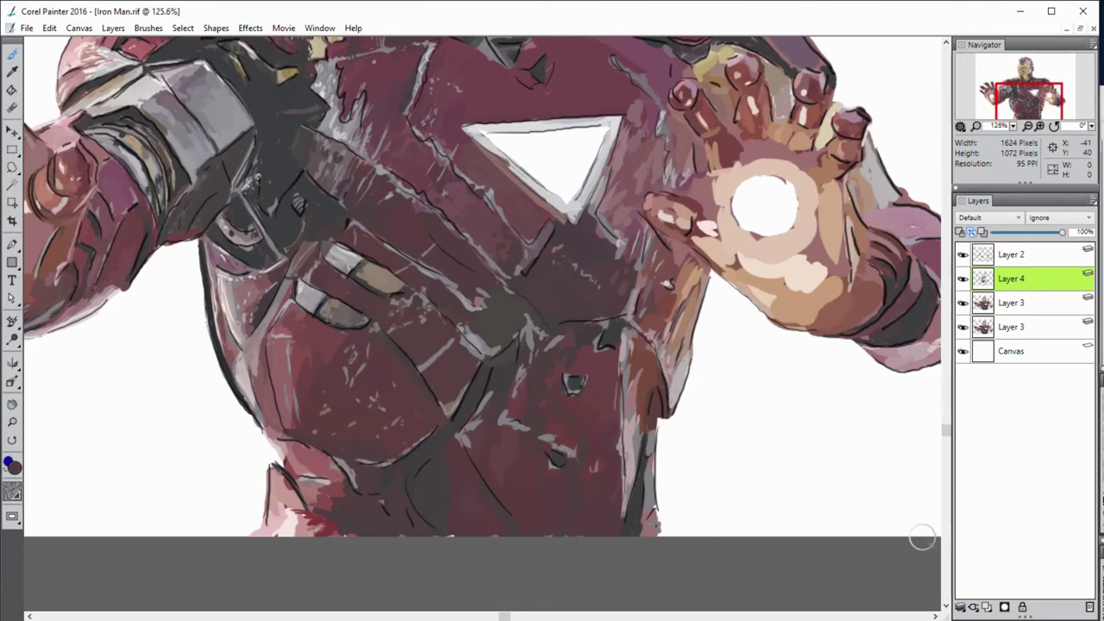
Step: Touch up the torso's right edge, hatch the lower torso, and lighten its reddish streak
{"action": "left_click_drag", "start_coordinate": [652, 512], "coordinate": [652, 458]}
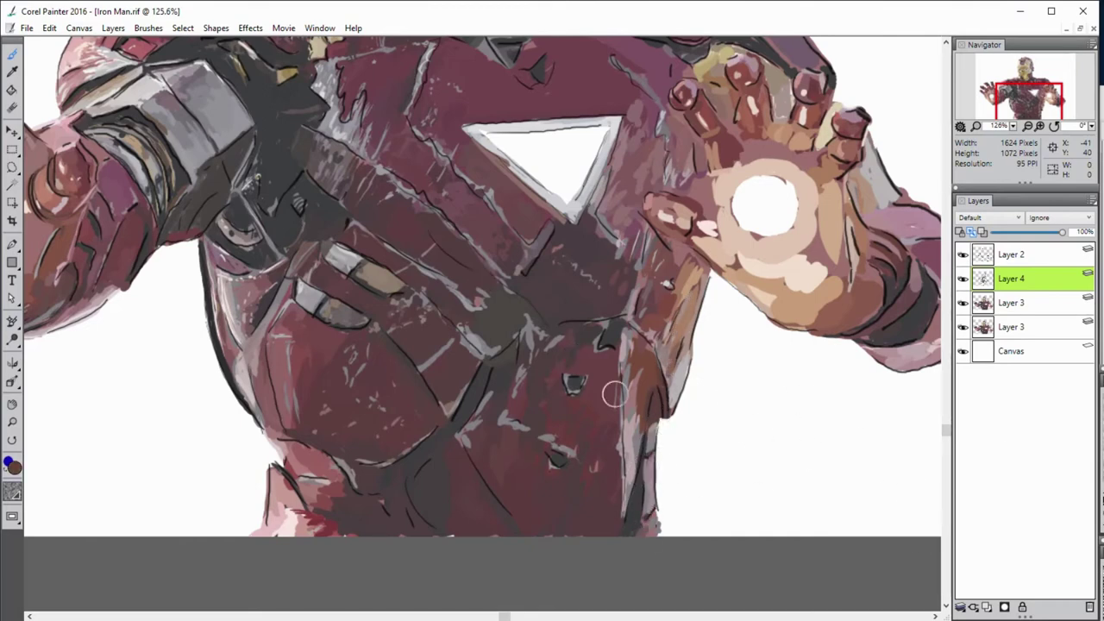
{"action": "left_click", "coordinate": [614, 503], "text": "alt"}
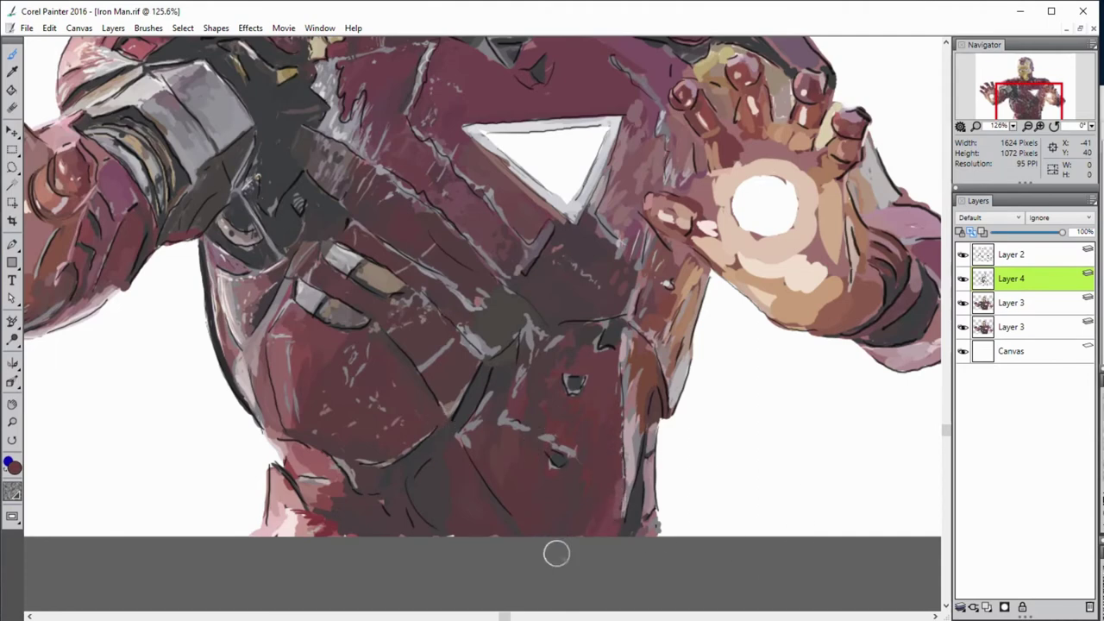
{"action": "left_click_drag", "start_coordinate": [542, 480], "coordinate": [487, 509]}
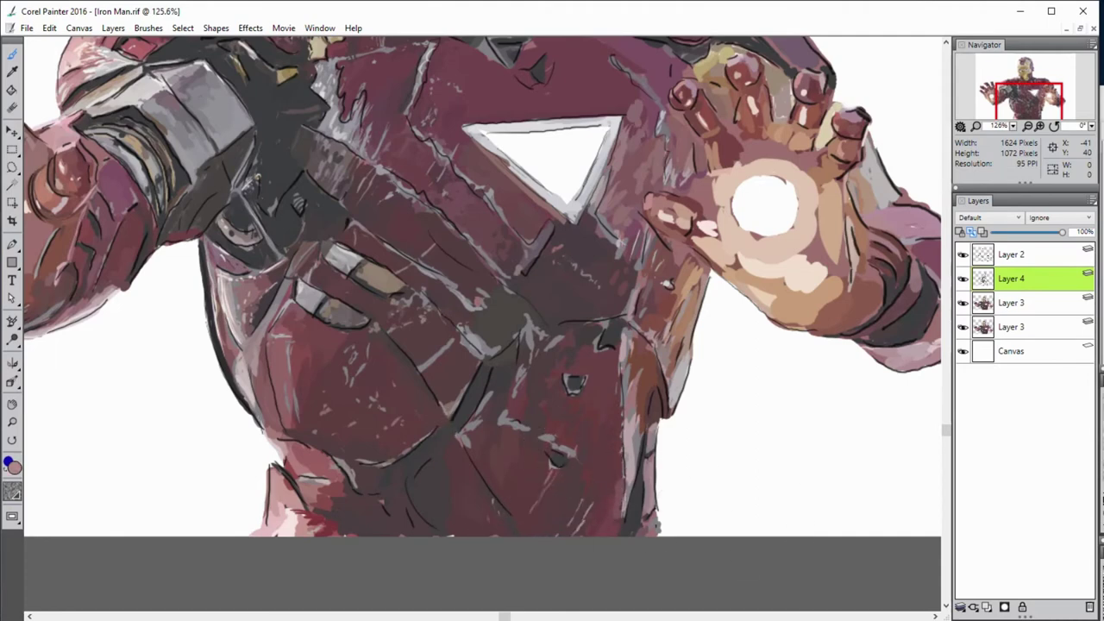
{"action": "left_click", "coordinate": [493, 321], "text": "alt"}
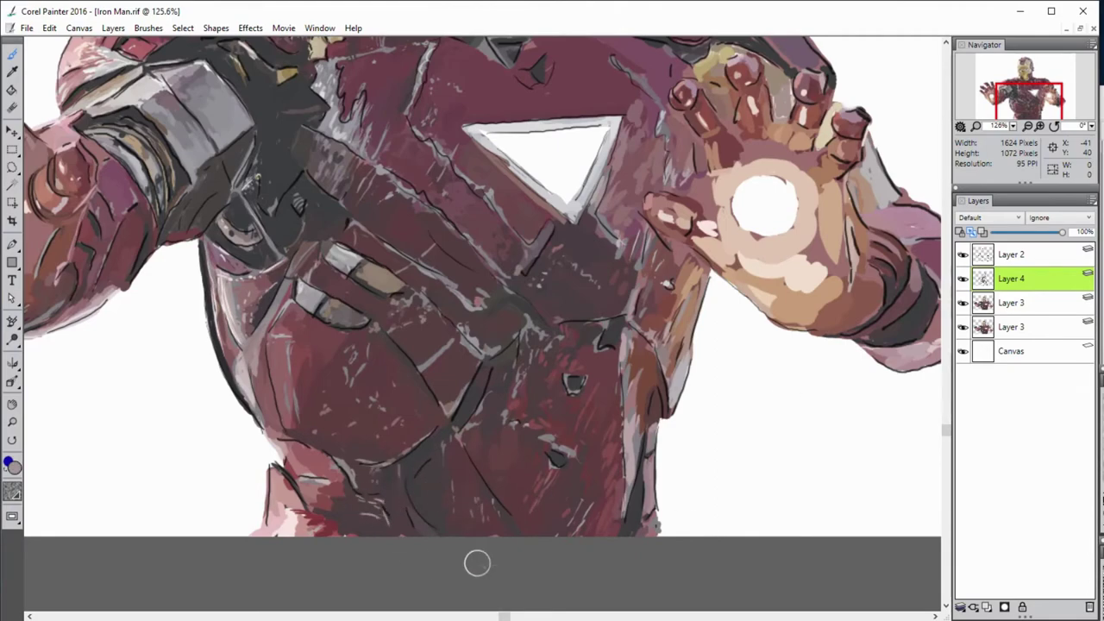
{"action": "left_click_drag", "start_coordinate": [304, 514], "coordinate": [281, 526]}
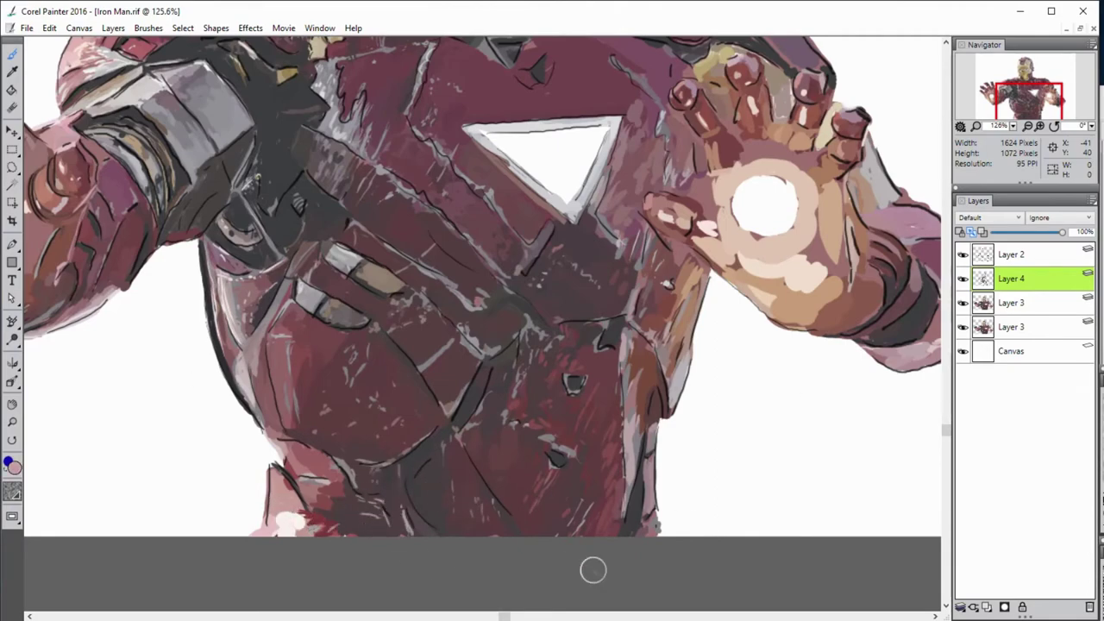
{"action": "scroll", "coordinate": [727, 475], "scroll_direction": "down", "scroll_amount": 3}
{"action": "scroll", "coordinate": [710, 406], "scroll_direction": "up", "scroll_amount": 5}
Step: Zoom in on the helmet, then undock and redock the colour picker panel
{"action": "left_click_drag", "start_coordinate": [1044, 101], "coordinate": [1048, 97]}
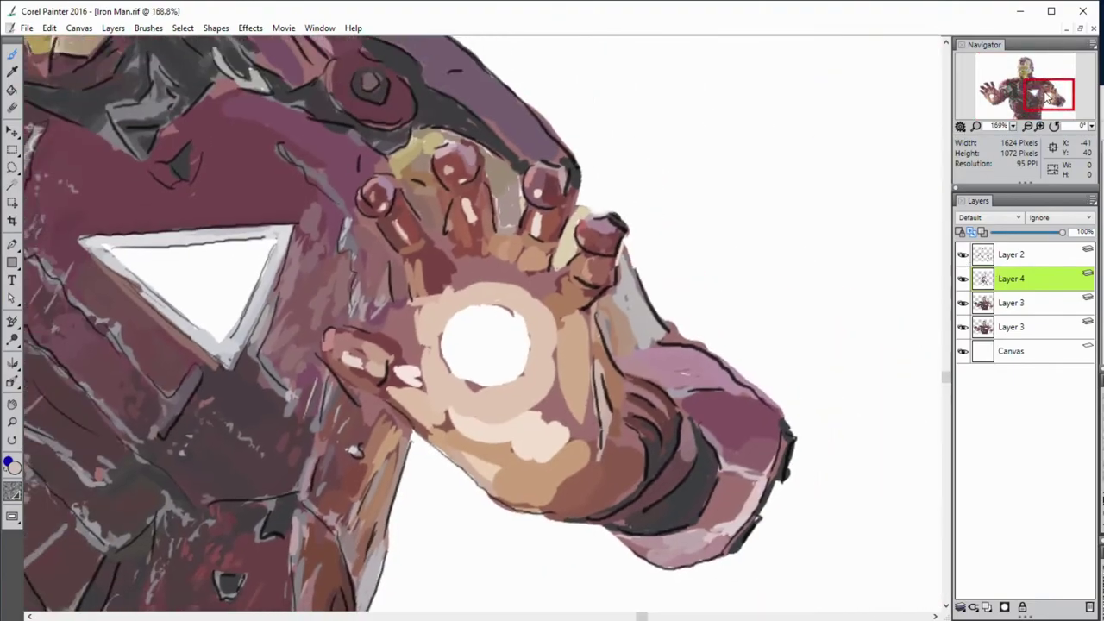
{"action": "scroll", "coordinate": [1048, 98], "scroll_direction": "down", "scroll_amount": 1}
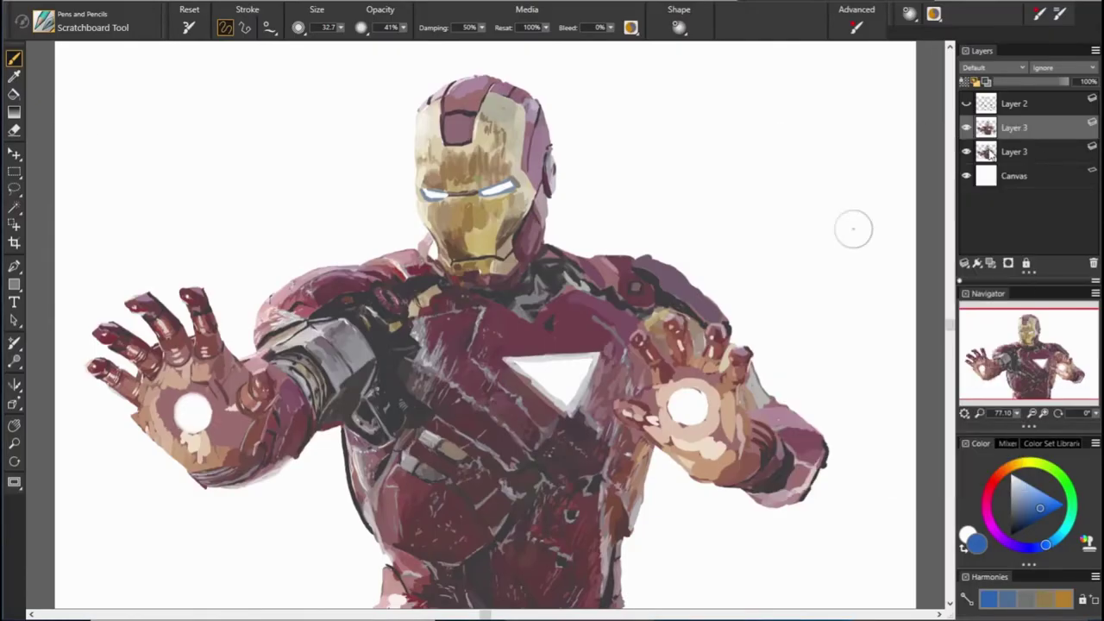
{"action": "scroll", "coordinate": [1074, 371], "scroll_direction": "down", "scroll_amount": 2}
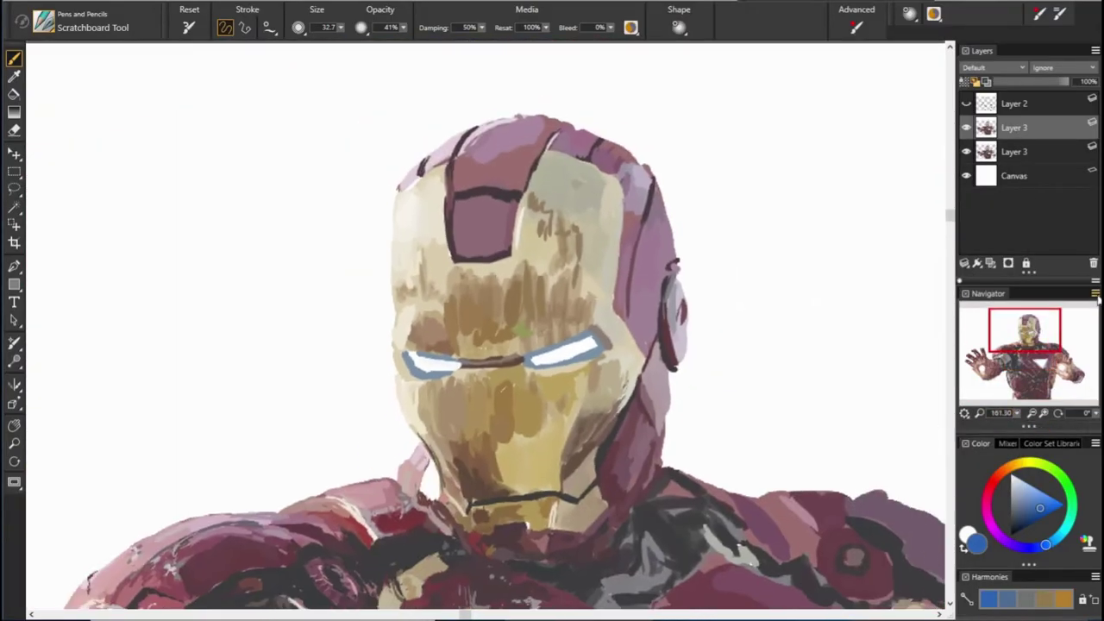
{"action": "mouse_move", "coordinate": [1029, 245]}
{"action": "left_mouse_down"}
{"action": "mouse_move", "coordinate": [759, 479]}
{"action": "mouse_move", "coordinate": [112, 513]}
{"action": "mouse_move", "coordinate": [1026, 475]}
{"action": "mouse_move", "coordinate": [1028, 274]}
{"action": "left_mouse_up"}
{"action": "left_click", "coordinate": [197, 512]}
{"action": "left_click", "coordinate": [197, 513]}
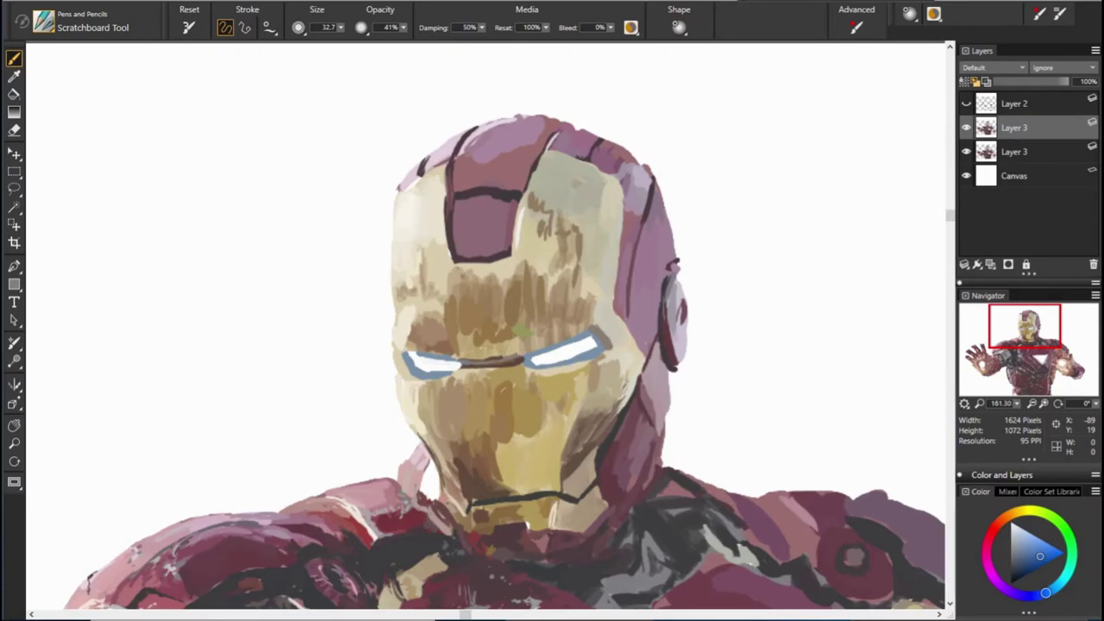
Step: Sample brownish orange and near-white faceplate colours, setting brush opacity to 100% then 25%
{"action": "left_click_drag", "start_coordinate": [754, 458], "coordinate": [828, 412]}
{"action": "left_click", "coordinate": [421, 500], "text": "alt"}
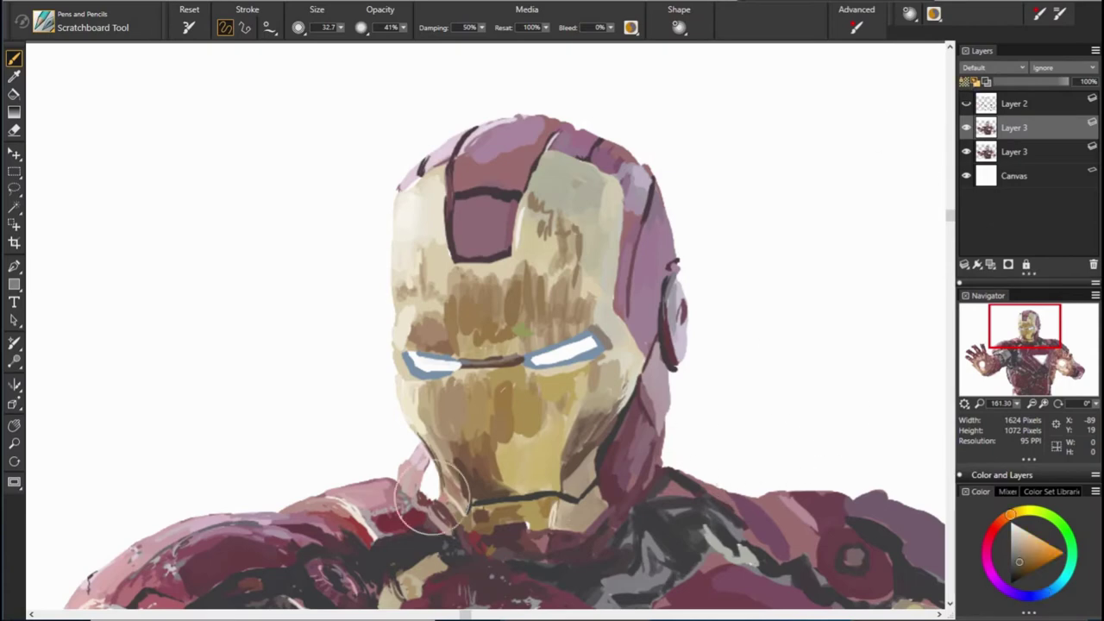
{"action": "left_click", "coordinate": [499, 364], "text": "alt"}
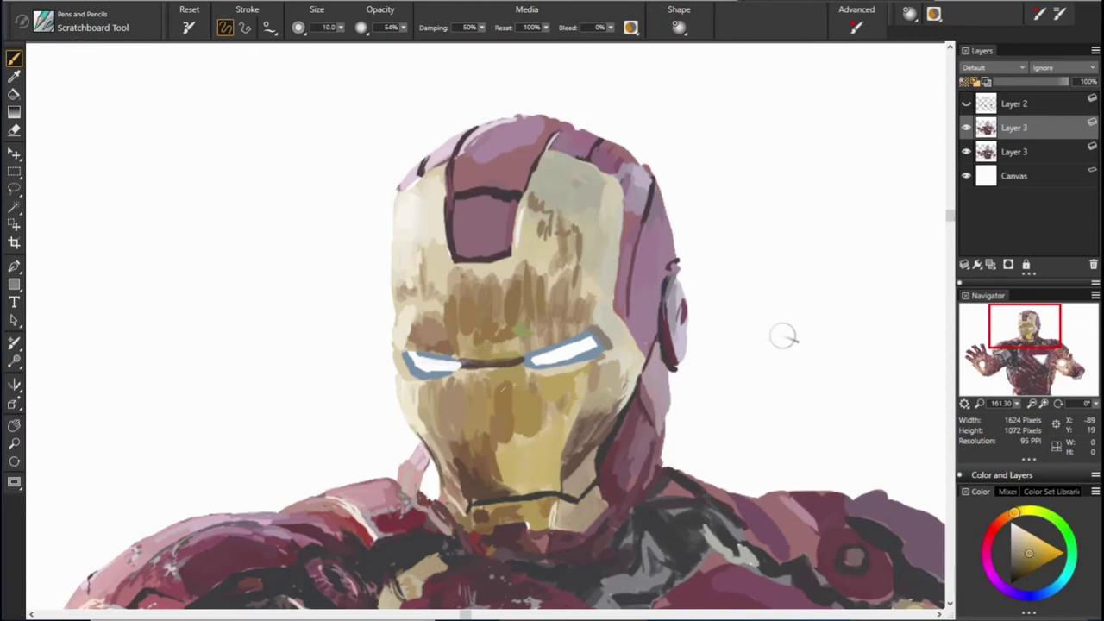
{"action": "left_click_drag", "start_coordinate": [402, 27], "coordinate": [500, 44]}
{"action": "left_click", "coordinate": [556, 211], "text": "alt"}
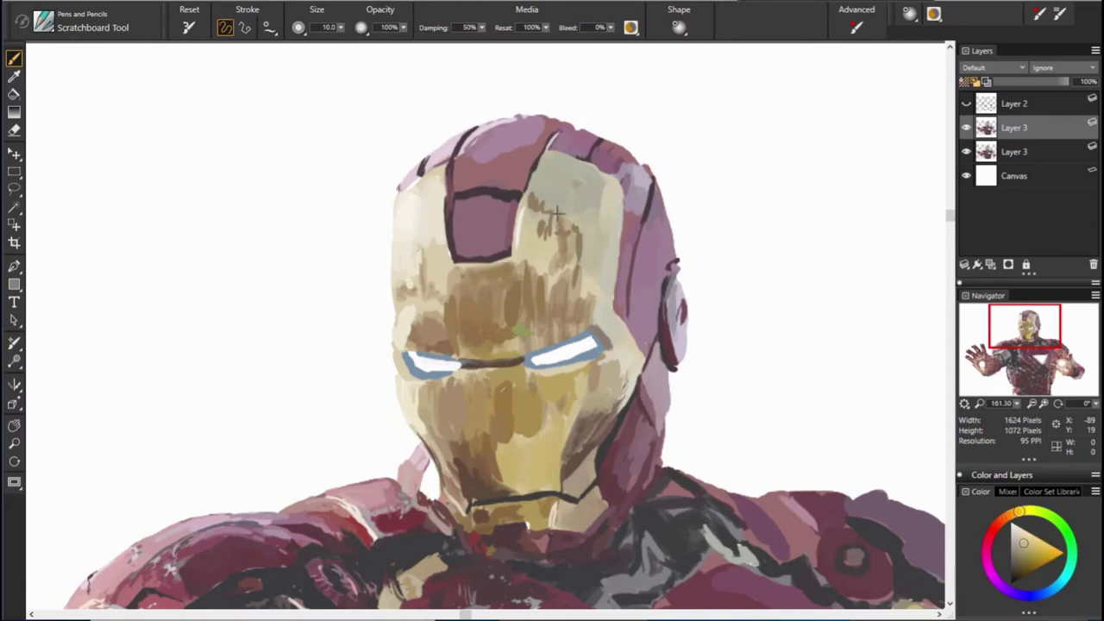
{"action": "left_click", "coordinate": [470, 267], "text": "alt"}
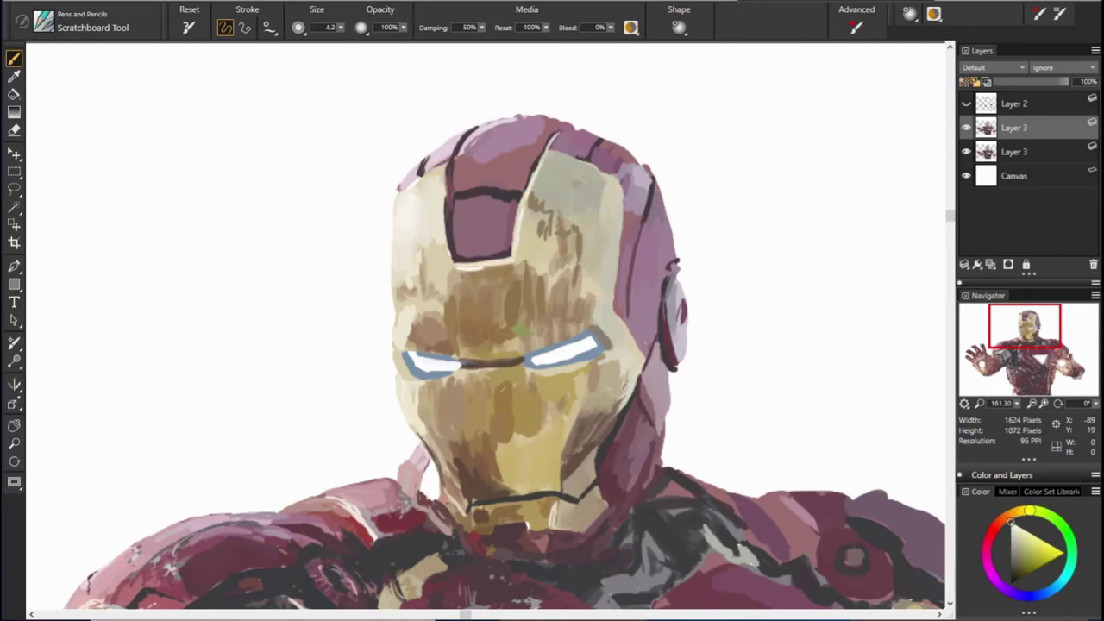
{"action": "key", "text": "bracketright"}
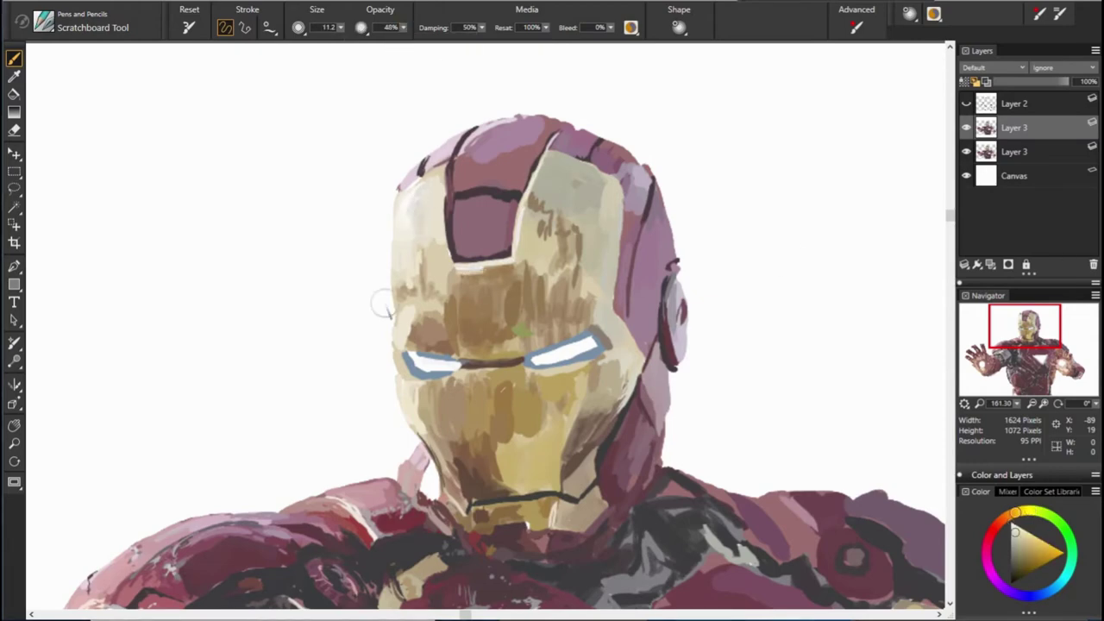
{"action": "key", "text": "2"}
{"action": "key", "text": "5"}
{"action": "left_click", "coordinate": [483, 298], "text": "alt"}
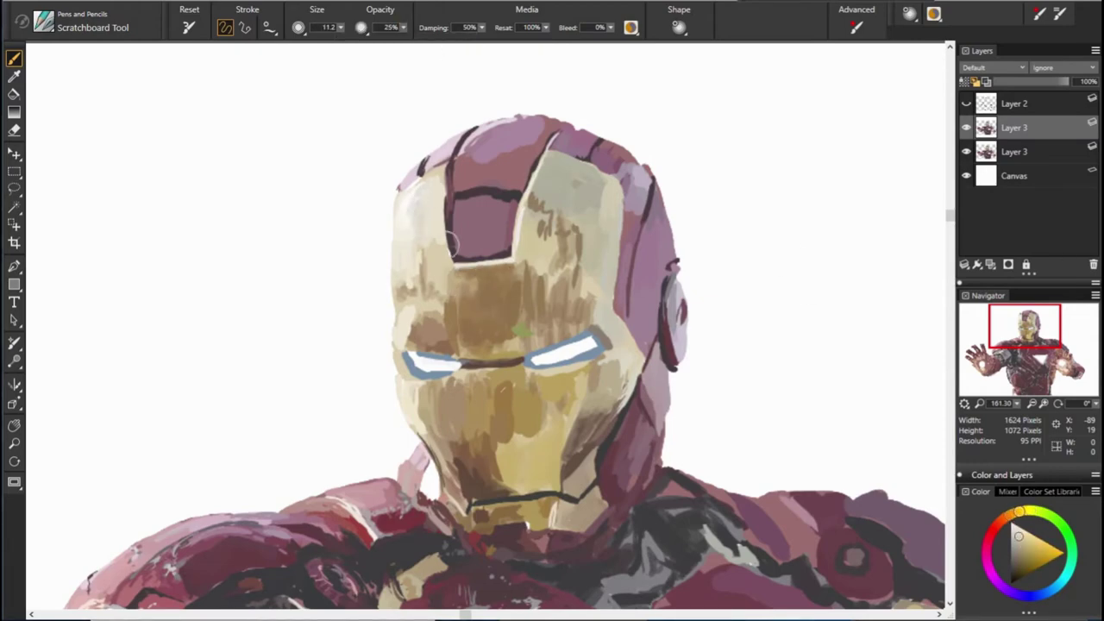
Step: Paint the helmet with sampled beige and tan tones, sizing the brush between 6.8 and 11.2
{"action": "key", "text": "bracketleft"}
{"action": "key", "text": "bracketleft"}
{"action": "left_click", "coordinate": [443, 183], "text": "alt"}
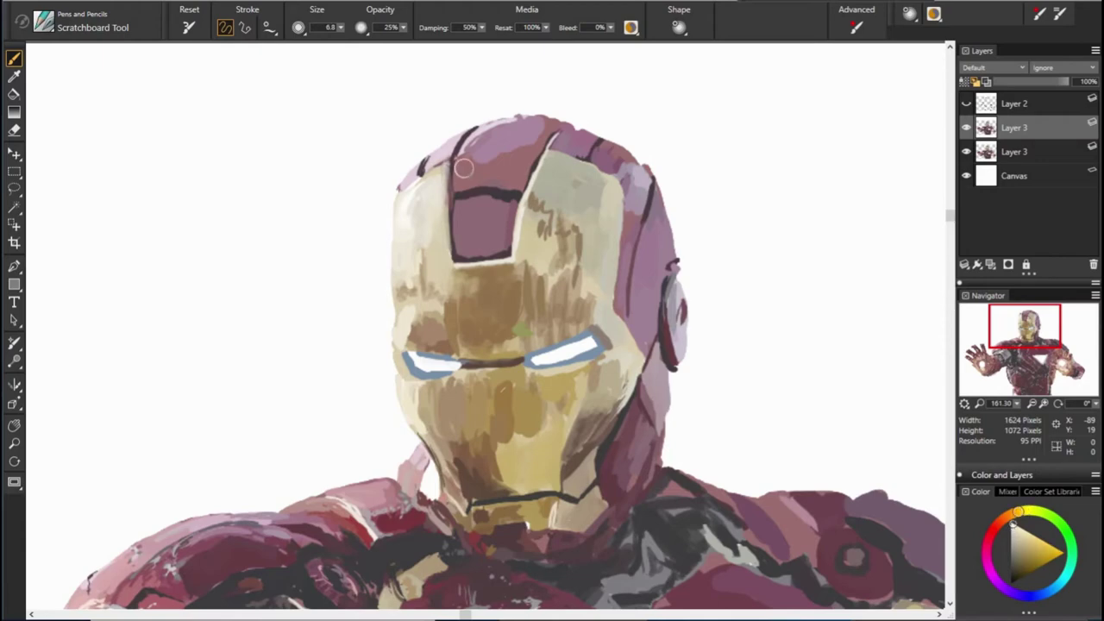
{"action": "left_click", "coordinate": [422, 280], "text": "alt"}
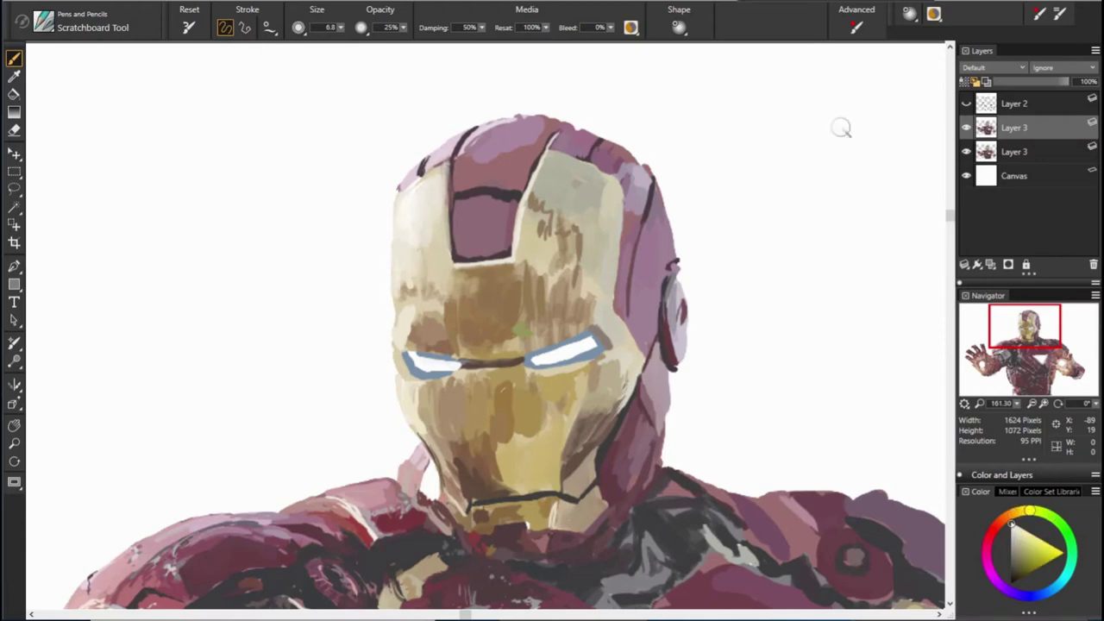
{"action": "left_click", "coordinate": [401, 203], "text": "alt"}
{"action": "key", "text": "bracketleft"}
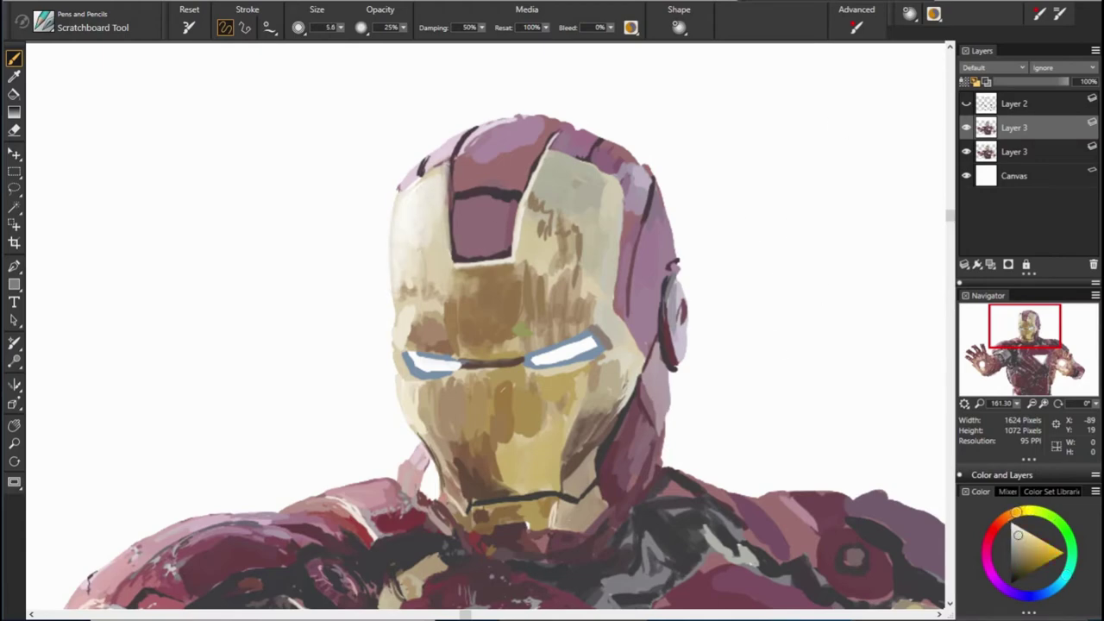
{"action": "left_click", "coordinate": [448, 386], "text": "alt"}
{"action": "key", "text": "bracketright"}
{"action": "key", "text": "bracketright"}
{"action": "key", "text": "bracketright"}
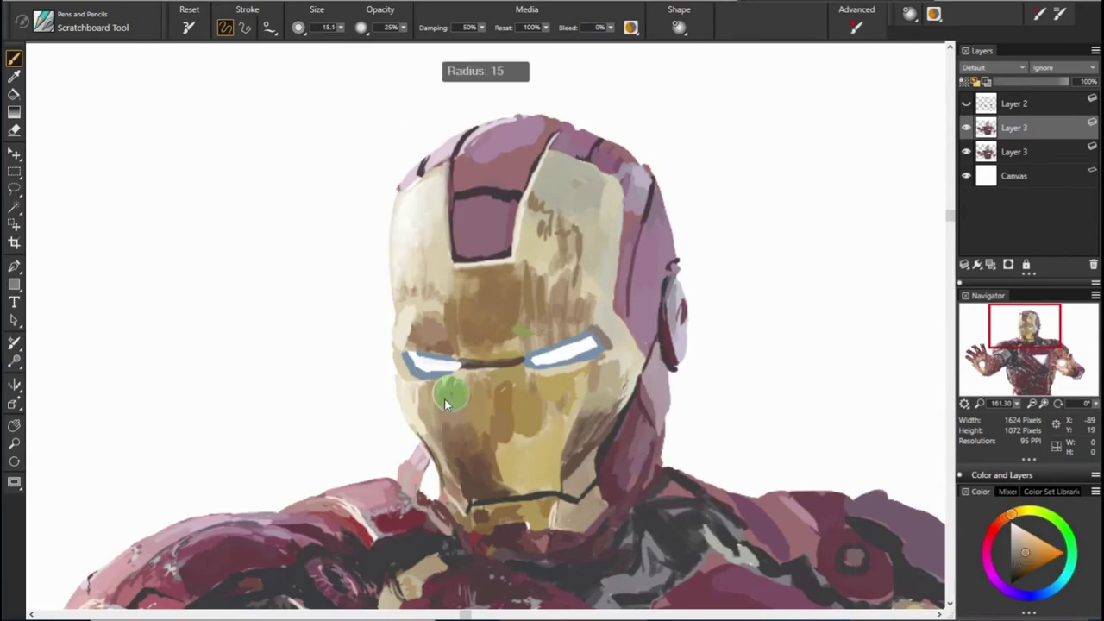
{"action": "left_click", "coordinate": [420, 405], "text": "alt"}
{"action": "key", "text": "bracketleft"}
{"action": "key", "text": "bracketleft"}
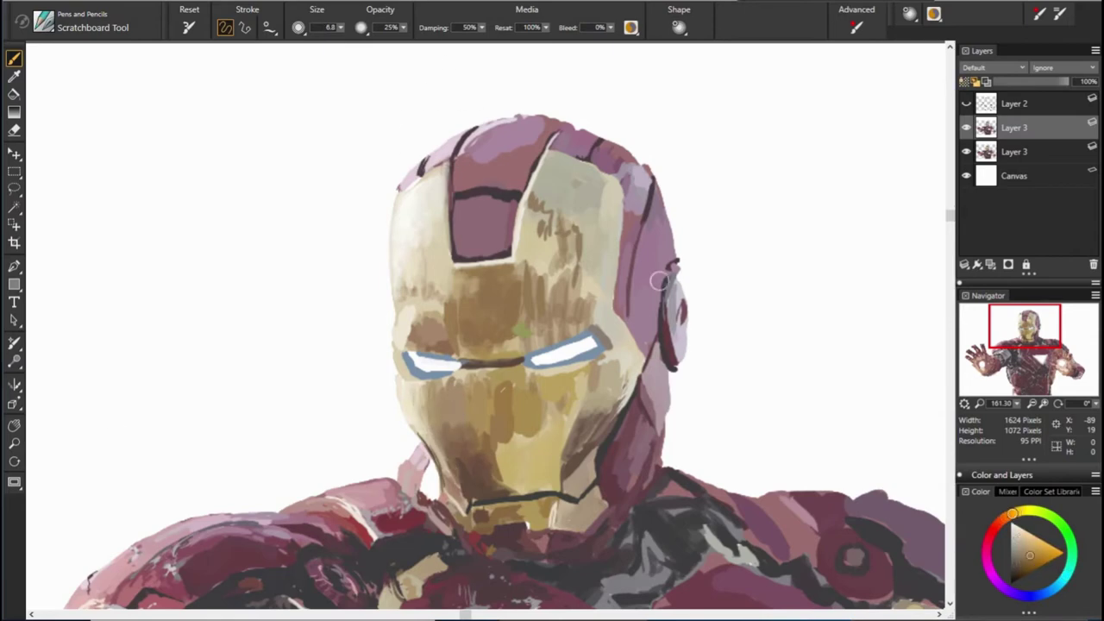
{"action": "left_click", "coordinate": [521, 384], "text": "alt"}
{"action": "key", "text": "bracketleft"}
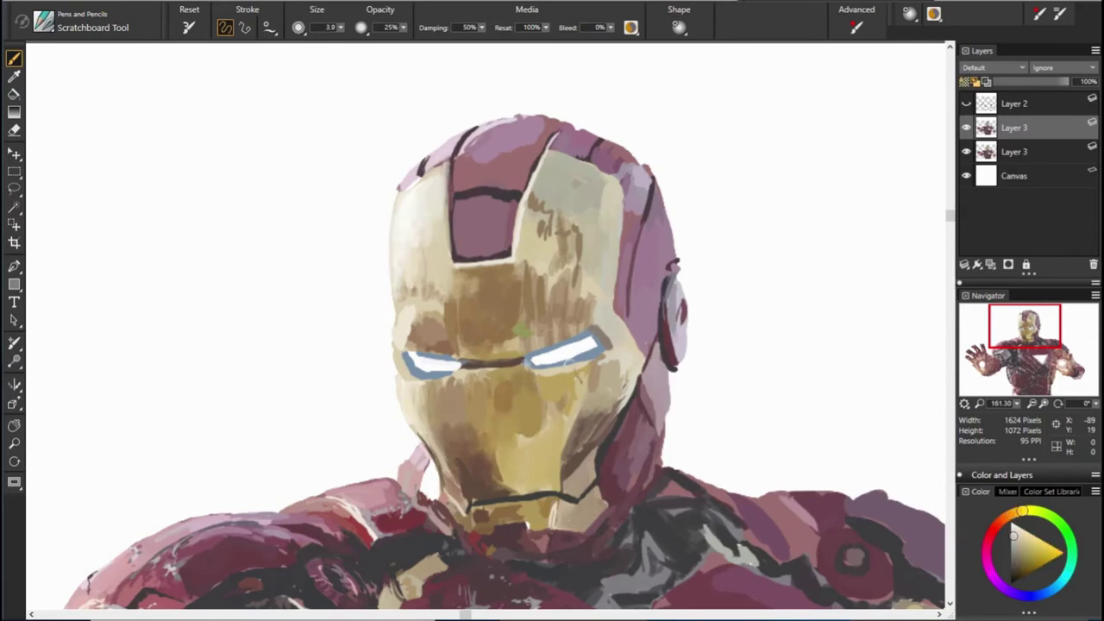
Step: Show the Layer 2 line art and repaint the helmet's tan areas with darker orange and brown
{"action": "left_click", "coordinate": [967, 103]}
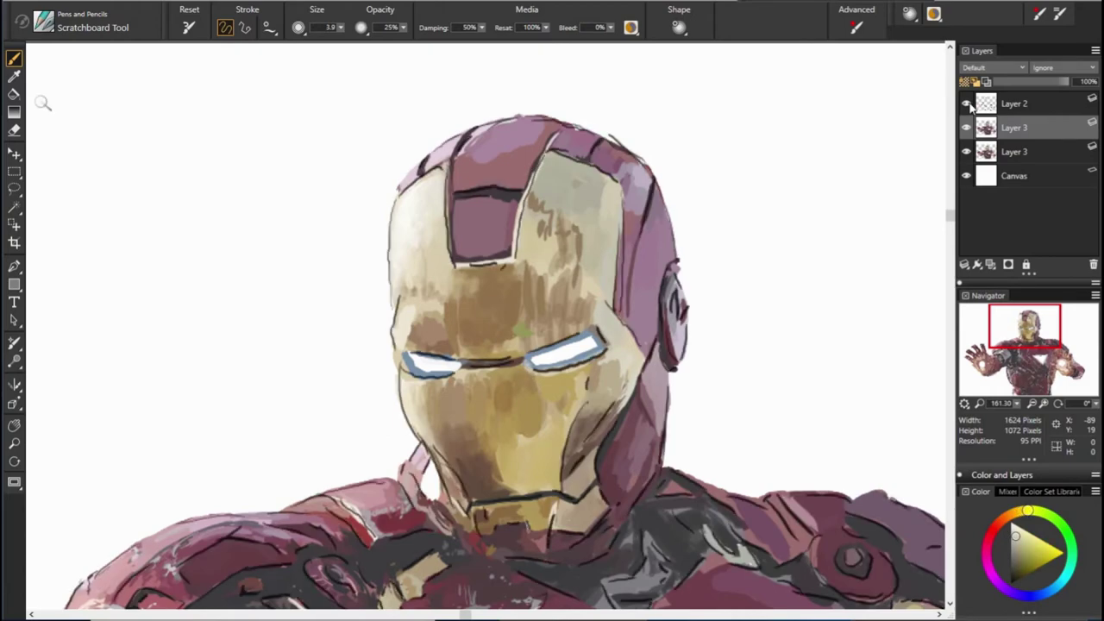
{"action": "left_click_drag", "start_coordinate": [1028, 511], "coordinate": [1006, 516]}
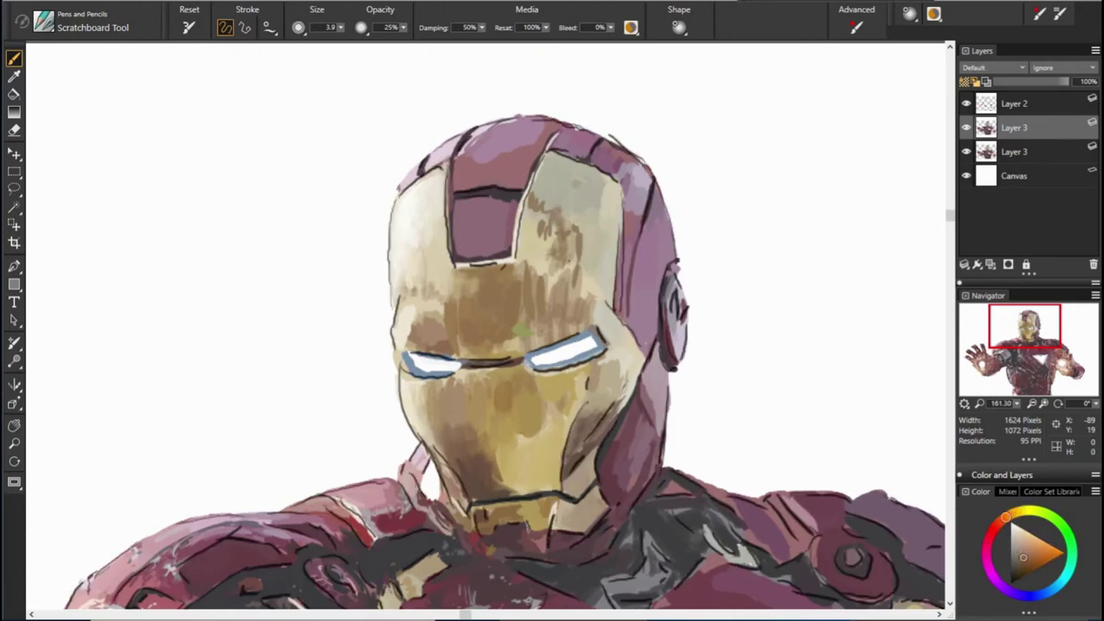
{"action": "left_click", "coordinate": [558, 271], "text": "alt"}
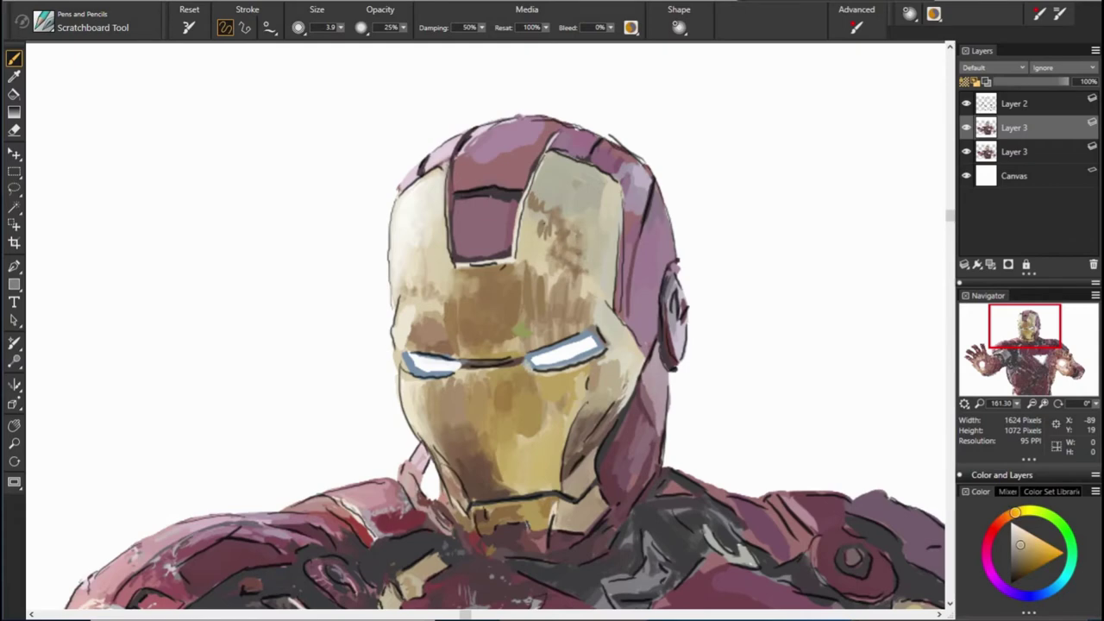
{"action": "left_click", "coordinate": [553, 230], "text": "alt"}
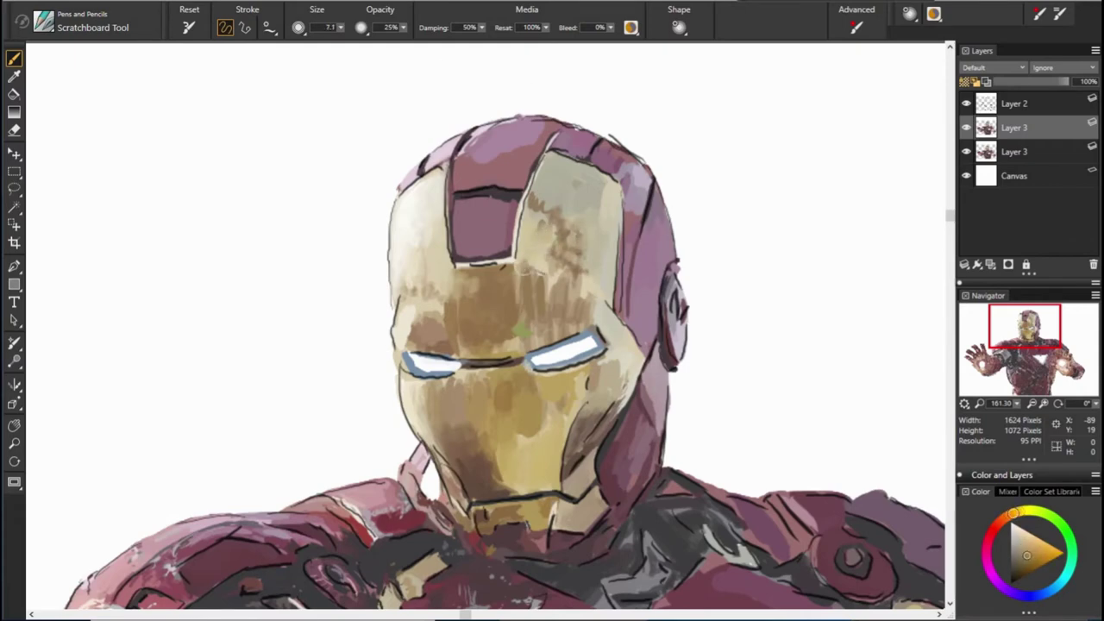
{"action": "left_click", "coordinate": [545, 278], "text": "alt"}
{"action": "left_click", "coordinate": [538, 233], "text": "alt"}
{"action": "left_click", "coordinate": [538, 207], "text": "alt"}
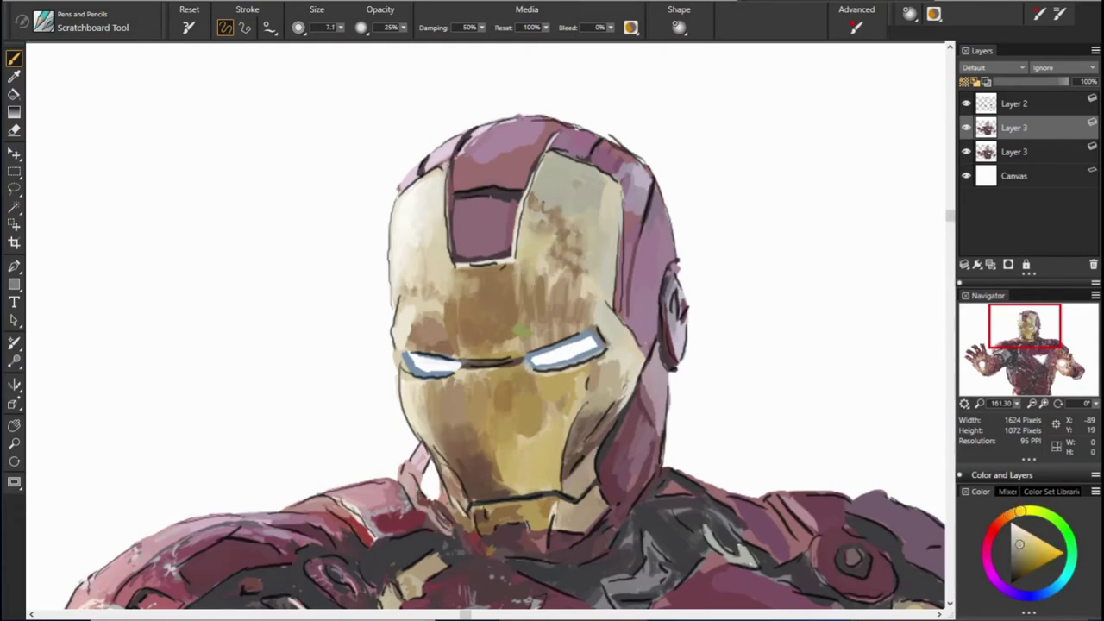
{"action": "left_click", "coordinate": [538, 190], "text": "alt"}
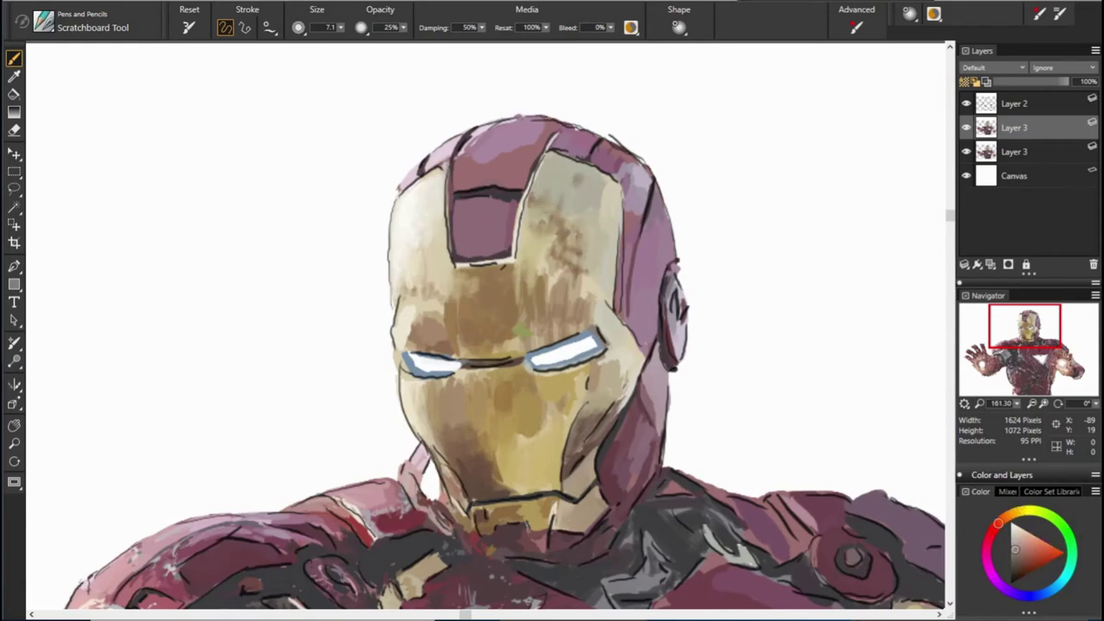
{"action": "left_click", "coordinate": [537, 287], "text": "alt"}
{"action": "left_click", "coordinate": [551, 300], "text": "alt"}
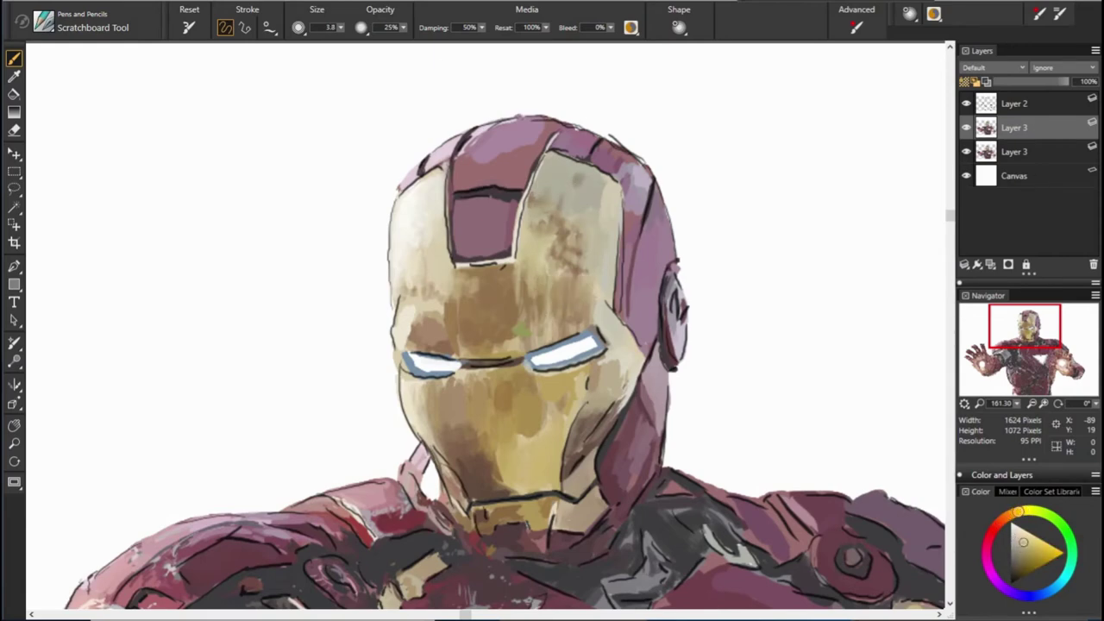
Step: Refine the faceplate at brush size 5.7 then 2.0, paint blue-white eye slits, and hide the line art
{"action": "left_click", "coordinate": [666, 269], "text": "alt"}
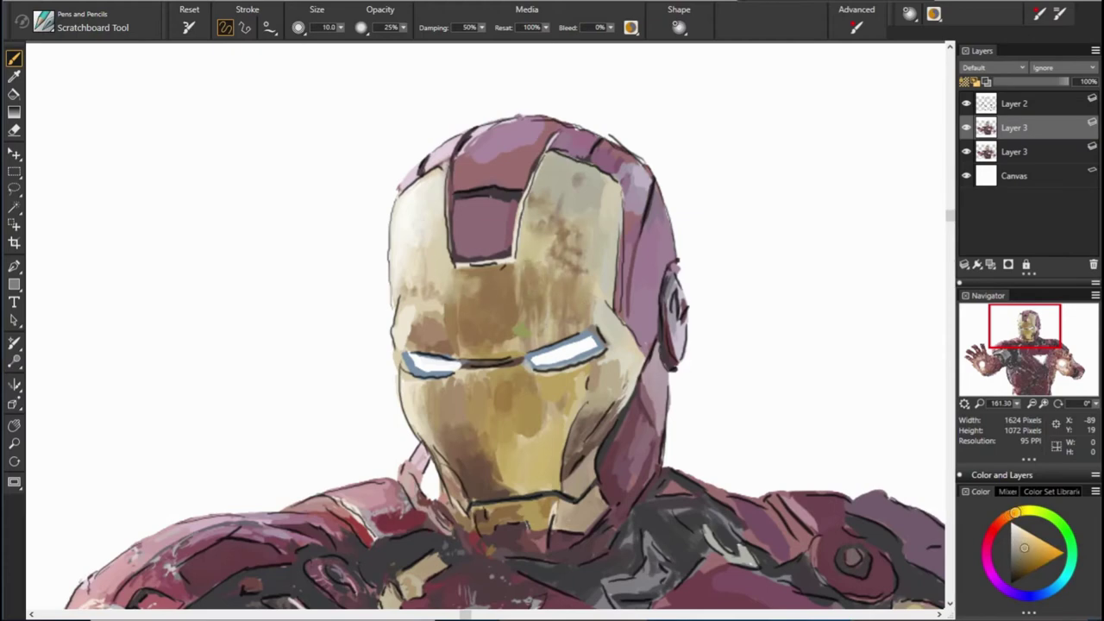
{"action": "left_click", "coordinate": [495, 338], "text": "alt"}
{"action": "key", "text": "bracketleft"}
{"action": "left_click", "coordinate": [480, 334], "text": "alt"}
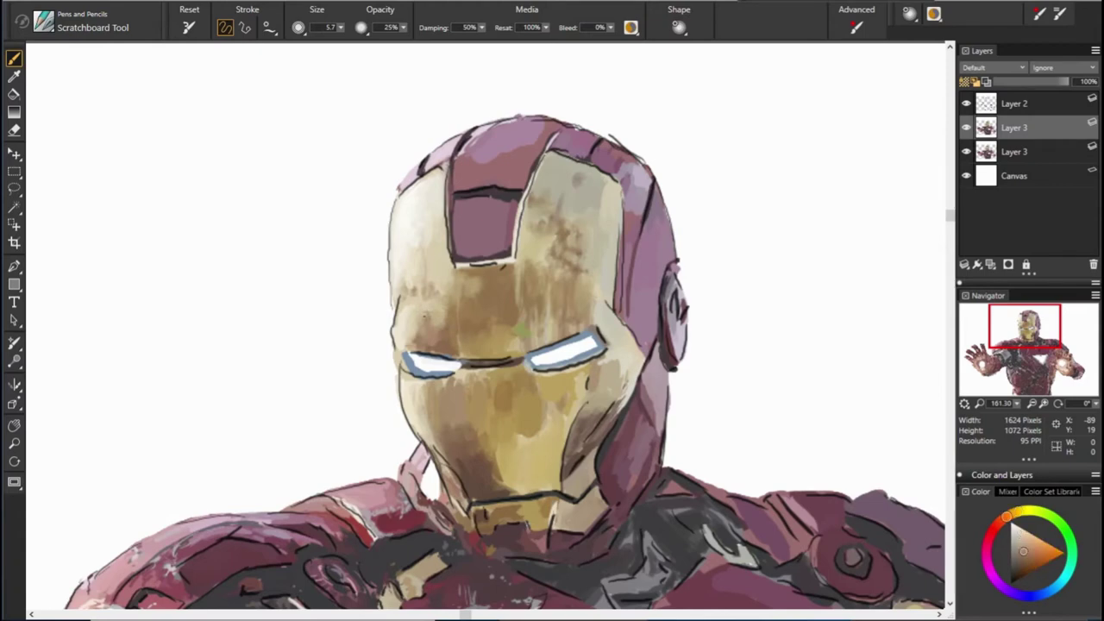
{"action": "left_click", "coordinate": [431, 327], "text": "alt"}
{"action": "key", "text": "bracketleft"}
{"action": "key", "text": "bracketleft"}
{"action": "left_click", "coordinate": [473, 367], "text": "alt"}
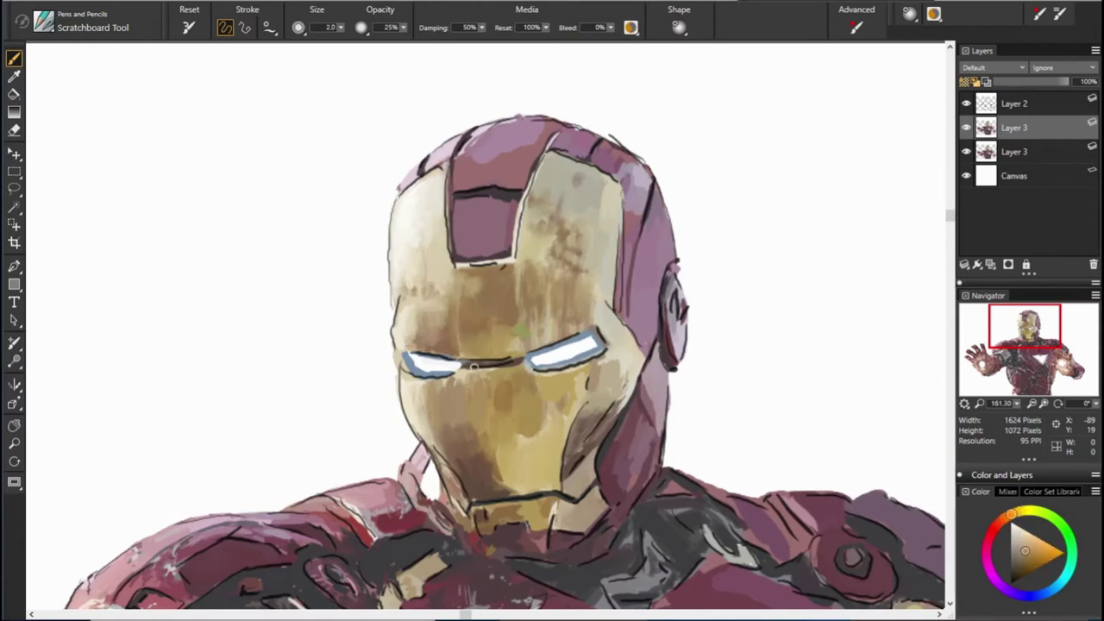
{"action": "key", "text": "bracketright"}
{"action": "key", "text": "bracketright"}
{"action": "key", "text": "bracketright"}
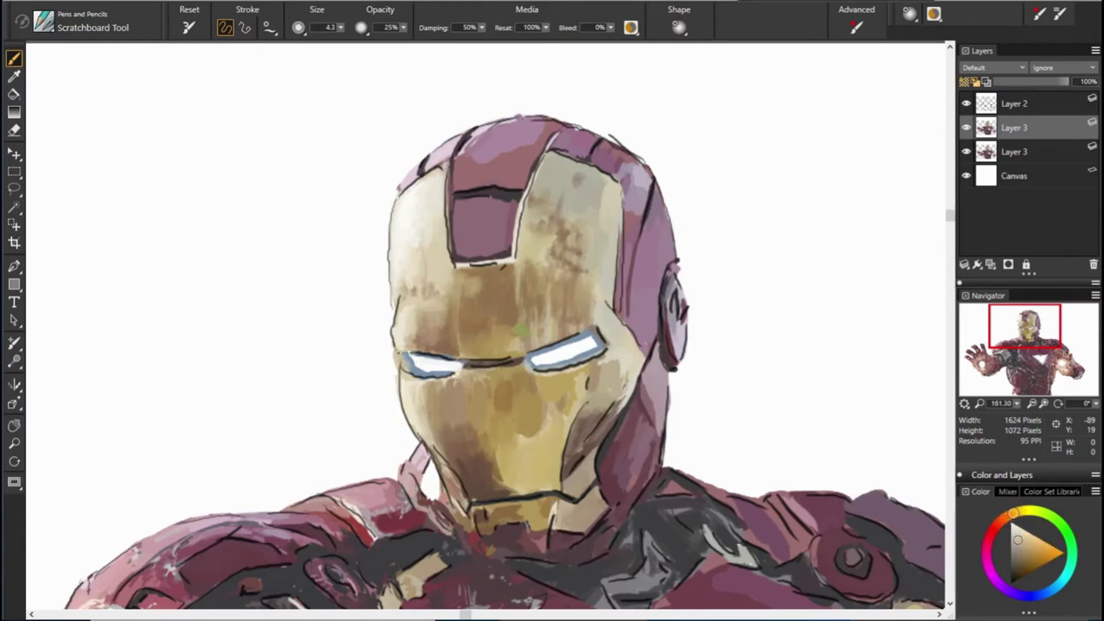
{"action": "left_click", "coordinate": [405, 359], "text": "alt"}
{"action": "left_click", "coordinate": [418, 359], "text": "alt"}
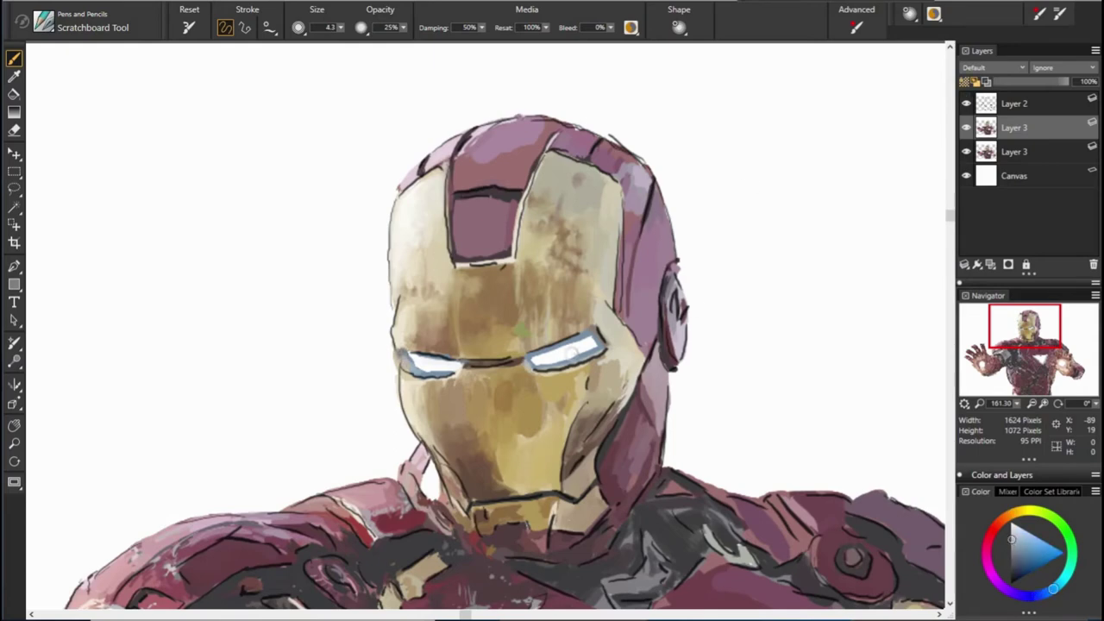
{"action": "left_click", "coordinate": [419, 363], "text": "alt"}
Step: Paint tan and pale yellow on the faceplate, toggling the line art on and off to compare
{"action": "key", "text": "h"}
{"action": "left_click", "coordinate": [426, 357], "text": "alt"}
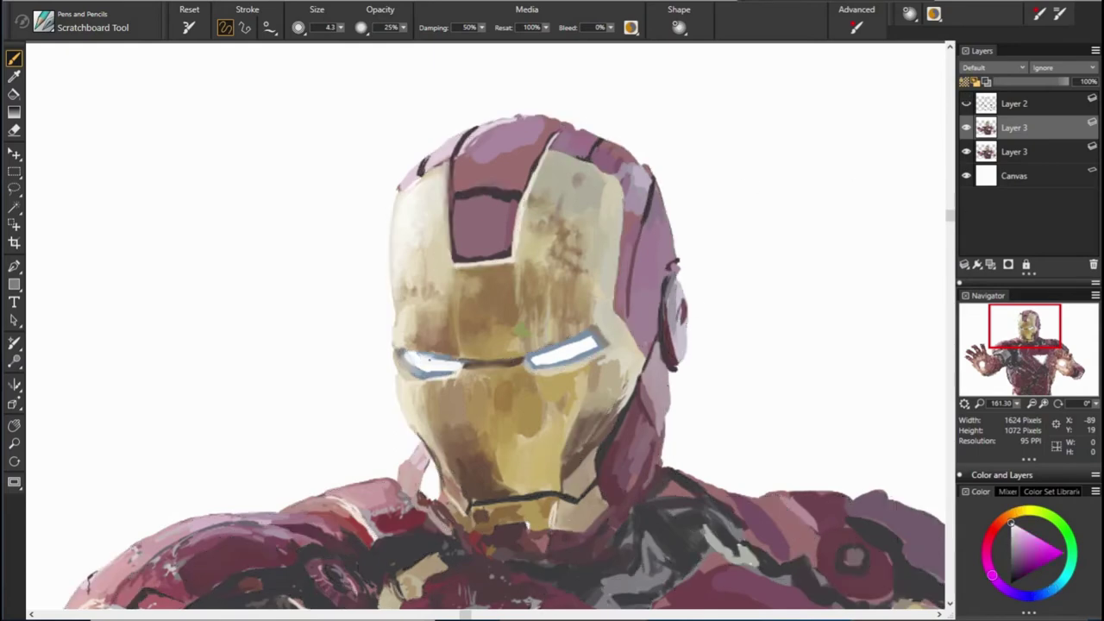
{"action": "left_click", "coordinate": [437, 352], "text": "alt"}
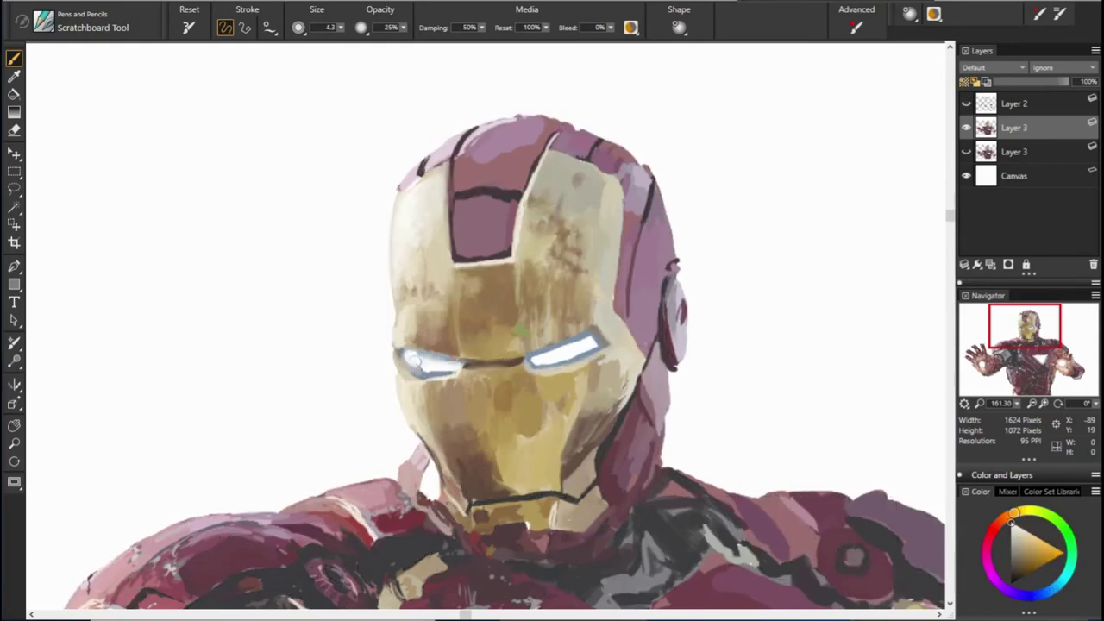
{"action": "left_click", "coordinate": [414, 363], "text": "alt"}
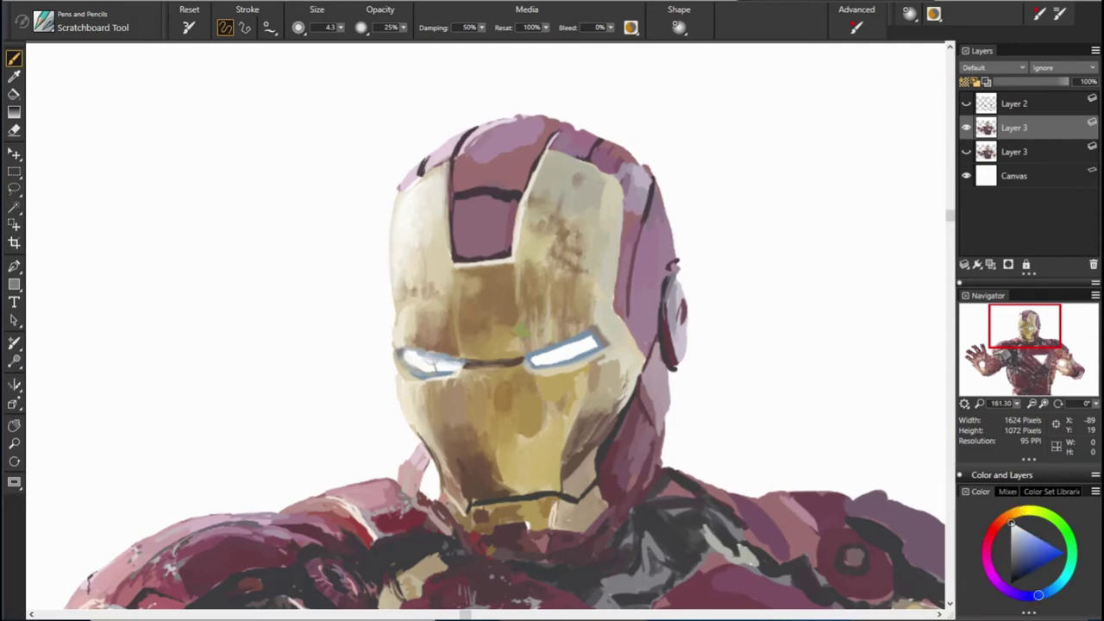
{"action": "left_click", "coordinate": [431, 366], "text": "alt"}
{"action": "left_click", "coordinate": [543, 356], "text": "alt"}
{"action": "key", "text": "h"}
{"action": "key", "text": "h"}
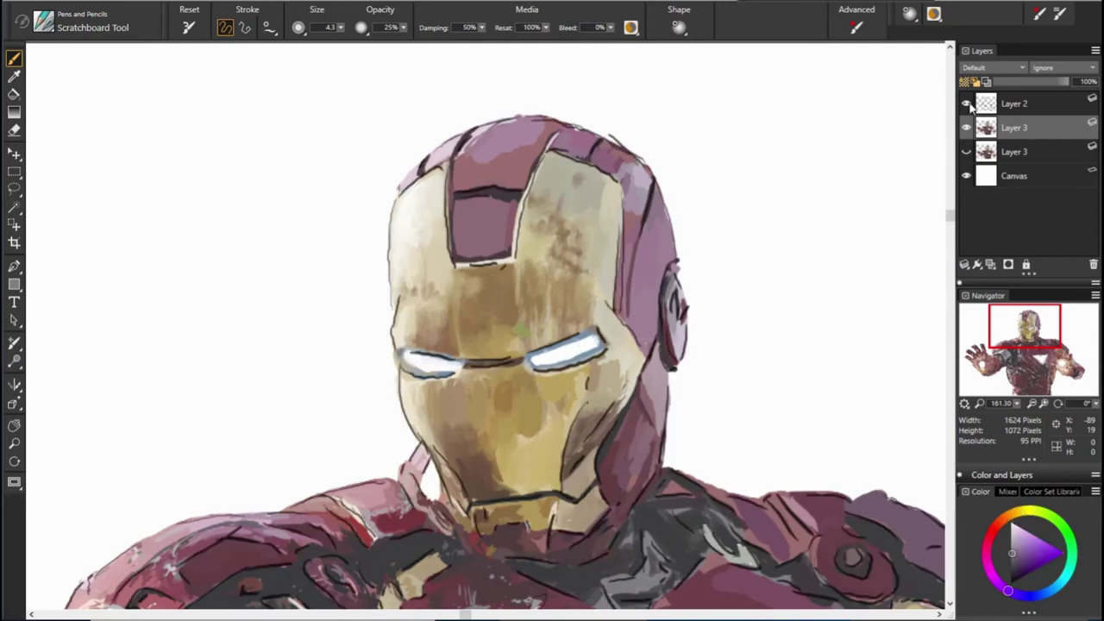
{"action": "left_click", "coordinate": [632, 379], "text": "alt"}
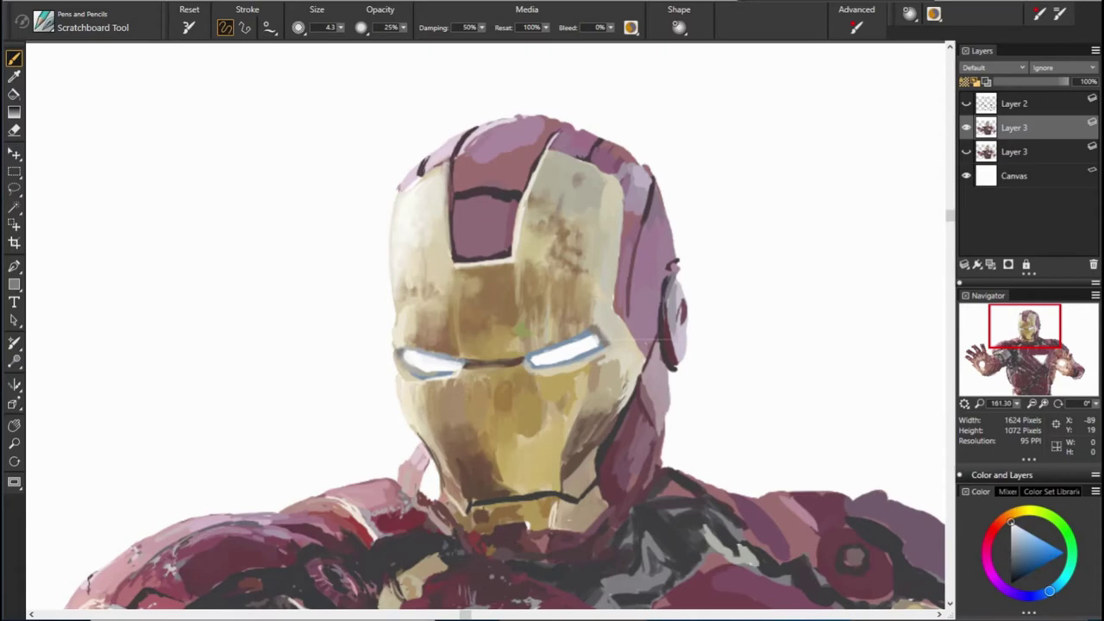
{"action": "left_click", "coordinate": [461, 326], "text": "alt"}
{"action": "key", "text": "h"}
{"action": "left_click", "coordinate": [604, 291], "text": "alt"}
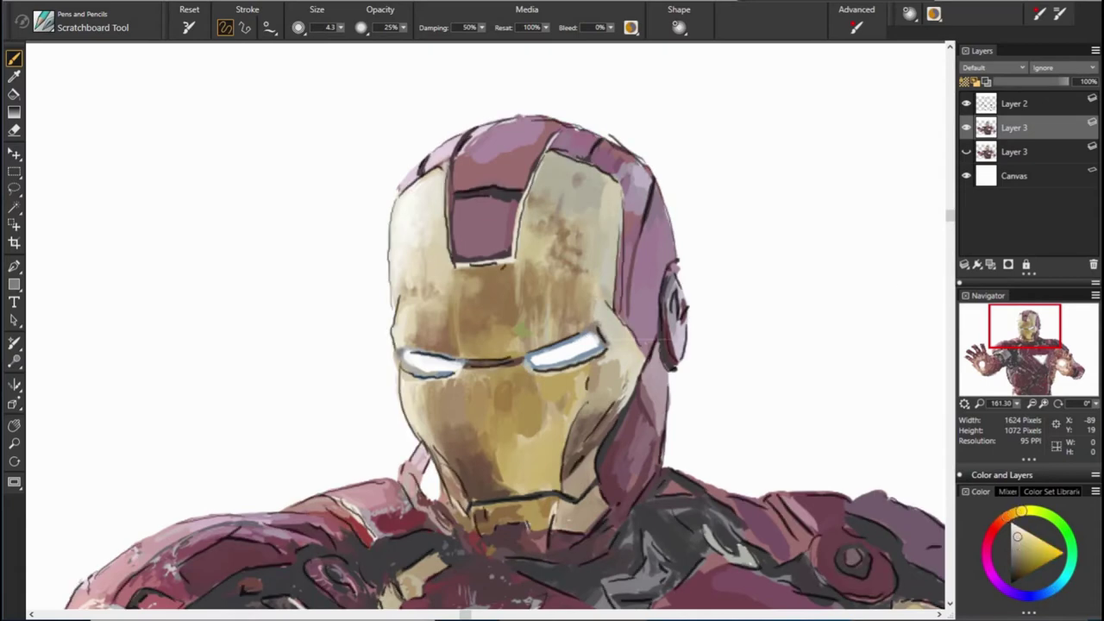
Step: Add near-white highlights and darker brown shading to the faceplate, then hide the line art
{"action": "left_click", "coordinate": [430, 194], "text": "alt"}
{"action": "left_click", "coordinate": [582, 183], "text": "alt"}
{"action": "left_click", "coordinate": [543, 200], "text": "alt"}
{"action": "left_click", "coordinate": [438, 202], "text": "alt"}
{"action": "left_click", "coordinate": [420, 268], "text": "alt"}
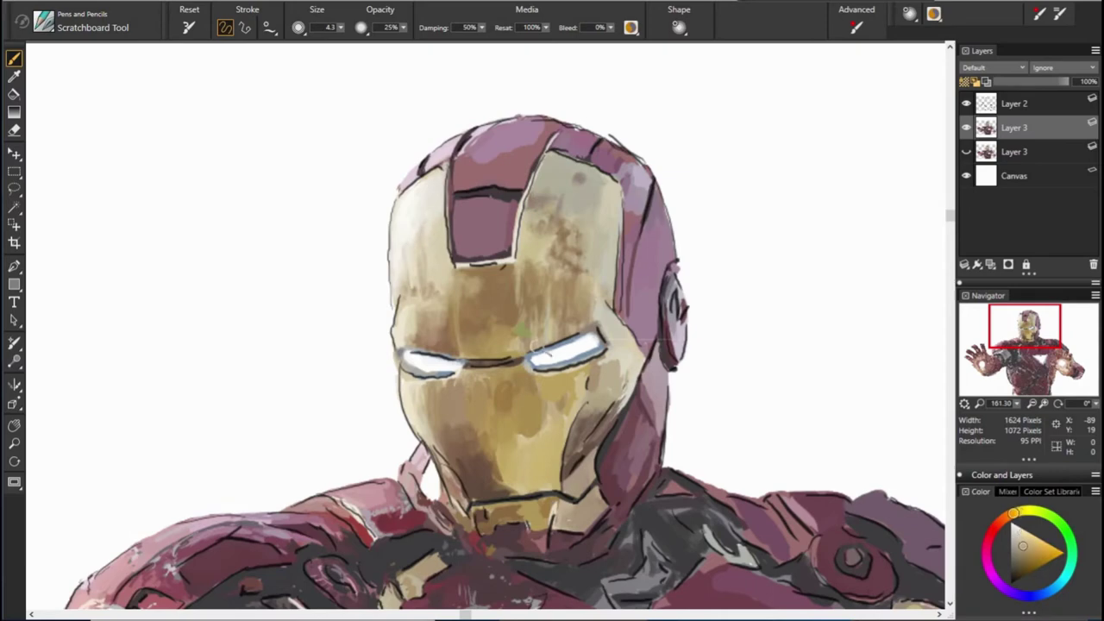
{"action": "left_click", "coordinate": [425, 328], "text": "alt"}
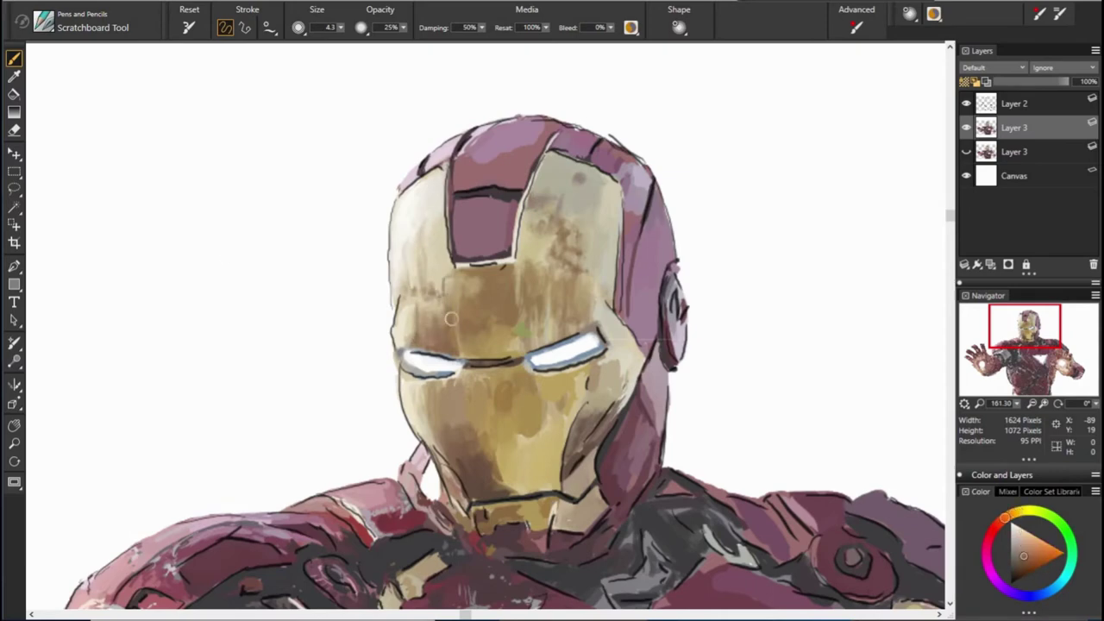
{"action": "left_click", "coordinate": [450, 319], "text": "alt"}
{"action": "left_click", "coordinate": [966, 103]}
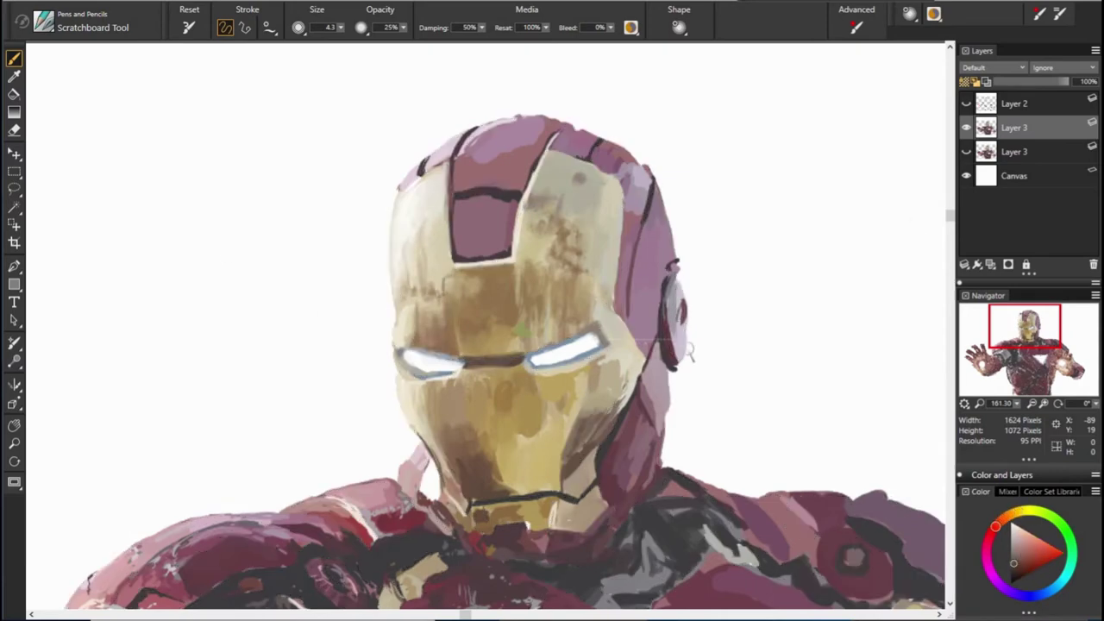
{"action": "left_click", "coordinate": [501, 355], "text": "alt"}
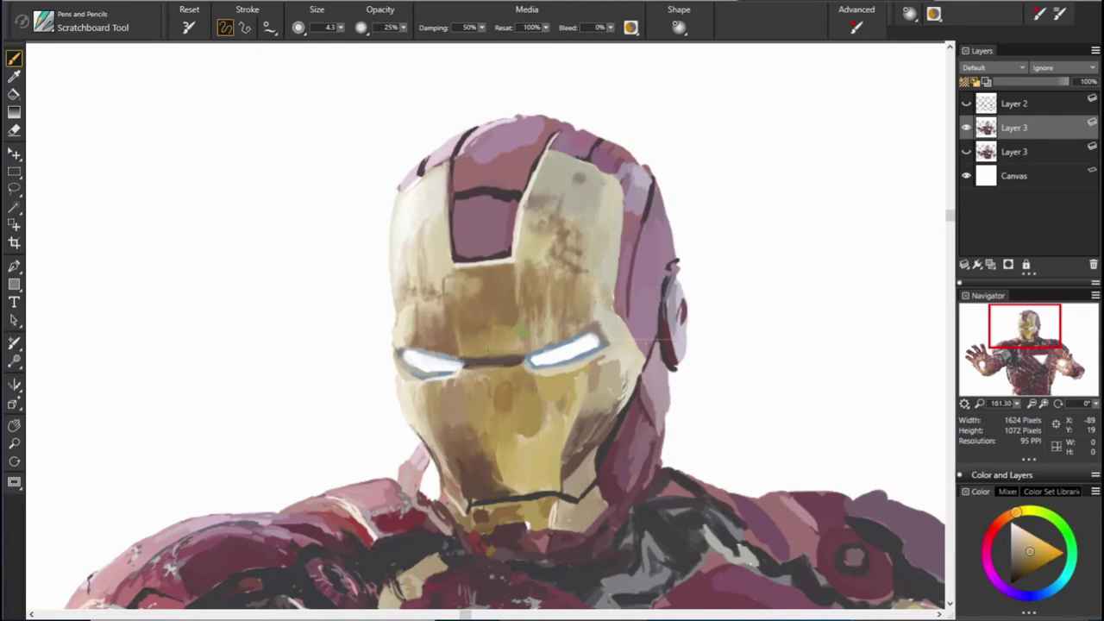
Step: Shade the eyes with blue-grey and pale blue-white, and the faceplate with olive and yellow-olive tones
{"action": "left_click", "coordinate": [498, 349], "text": "alt"}
{"action": "left_click", "coordinate": [466, 318], "text": "alt"}
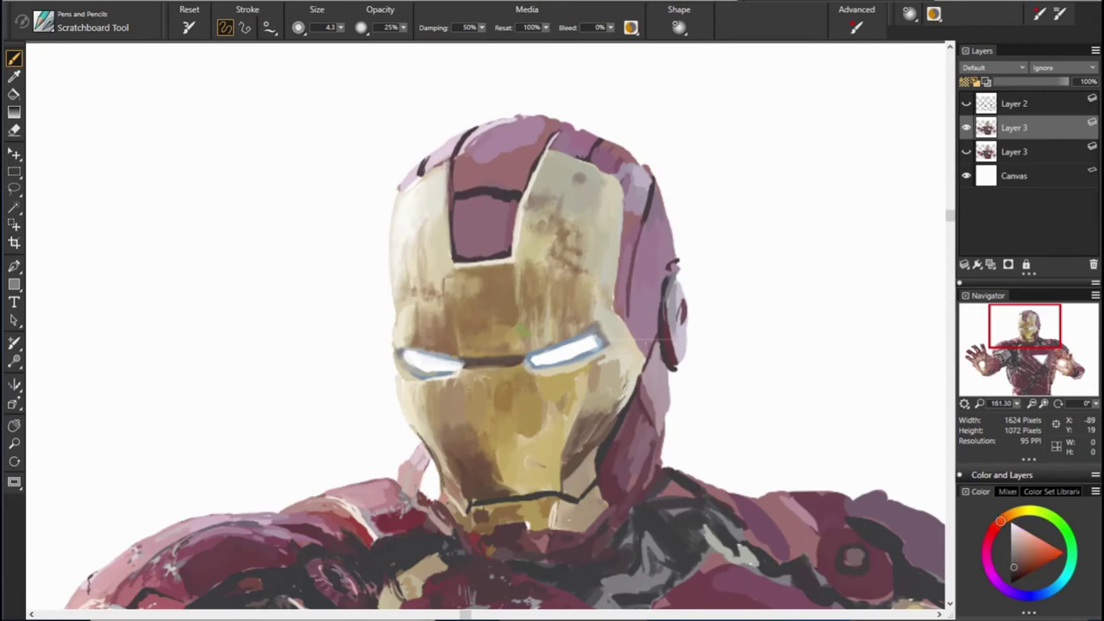
{"action": "left_click", "coordinate": [423, 418], "text": "alt"}
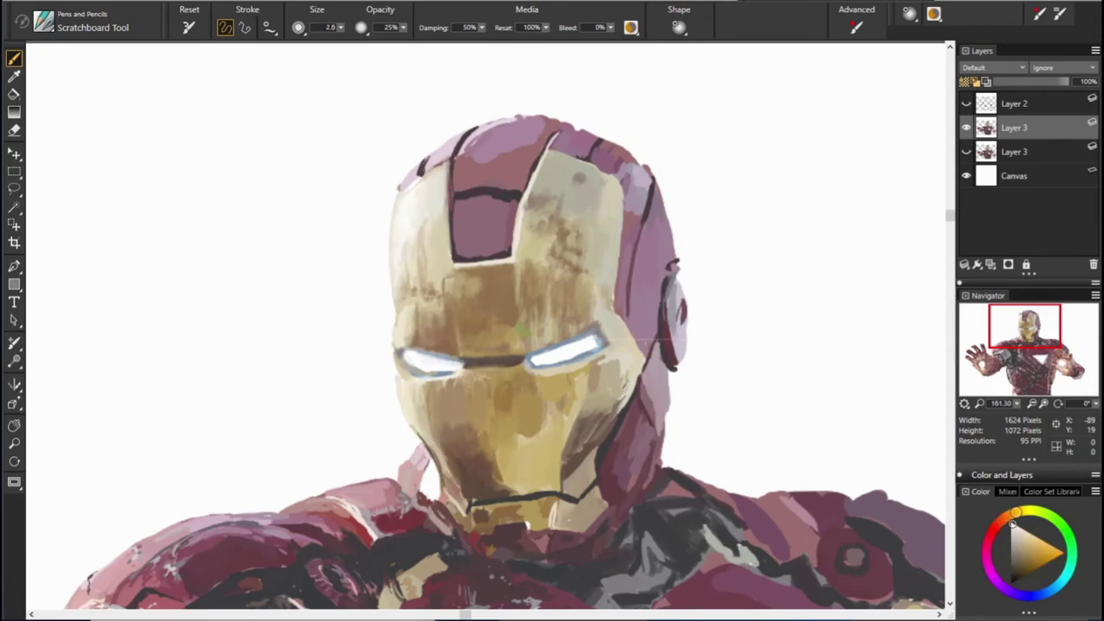
{"action": "left_click", "coordinate": [1029, 556]}
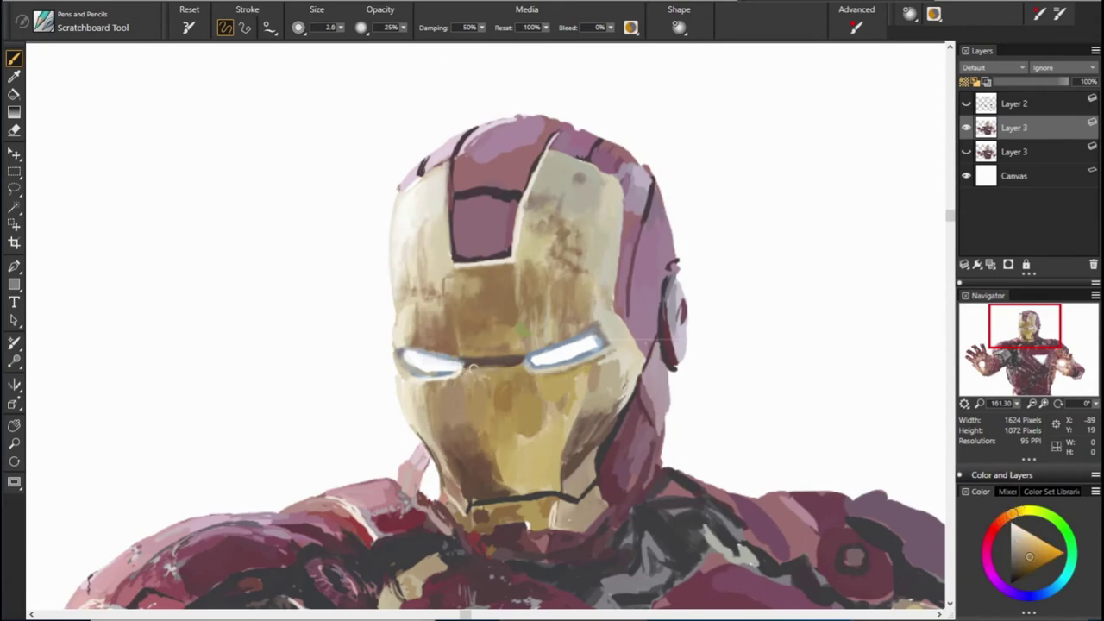
{"action": "left_click", "coordinate": [481, 356], "text": "alt"}
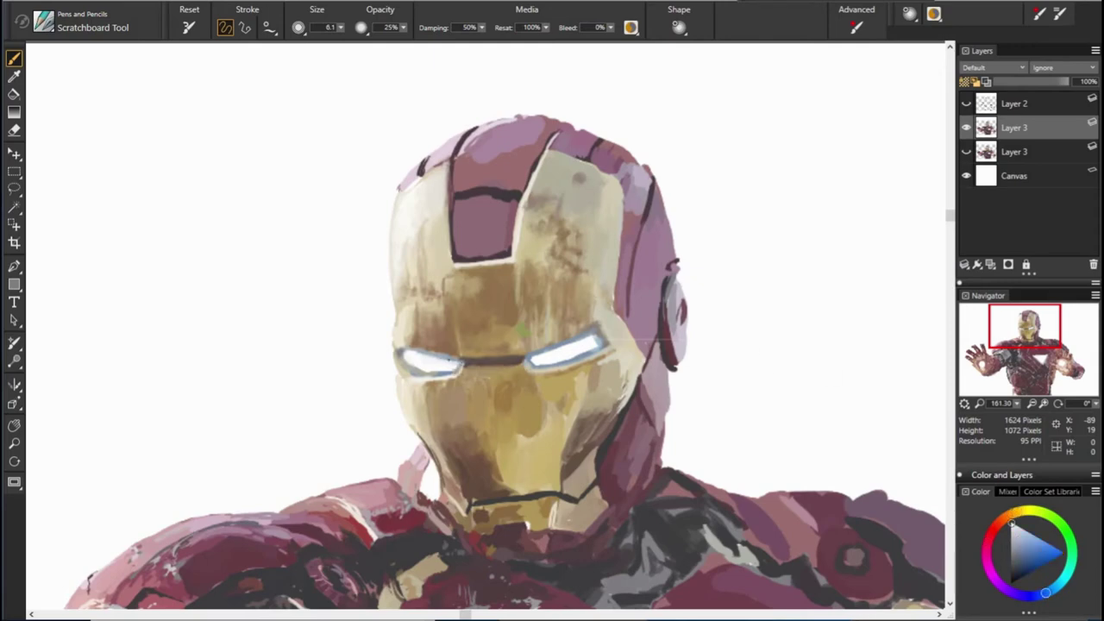
{"action": "left_click", "coordinate": [672, 407], "text": "alt"}
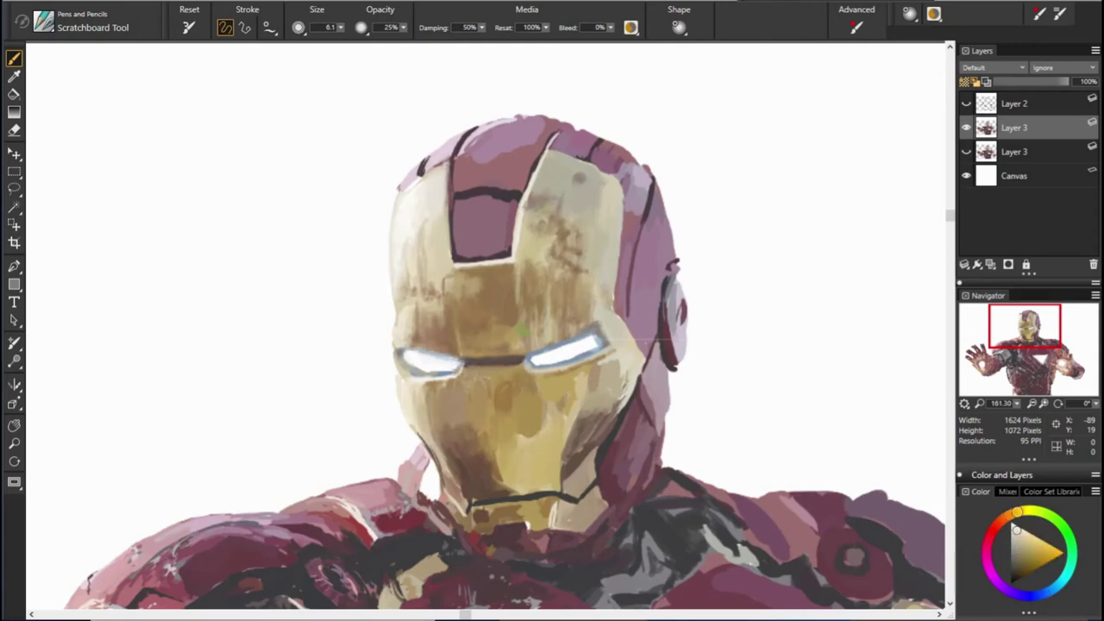
{"action": "left_click", "coordinate": [481, 275], "text": "alt"}
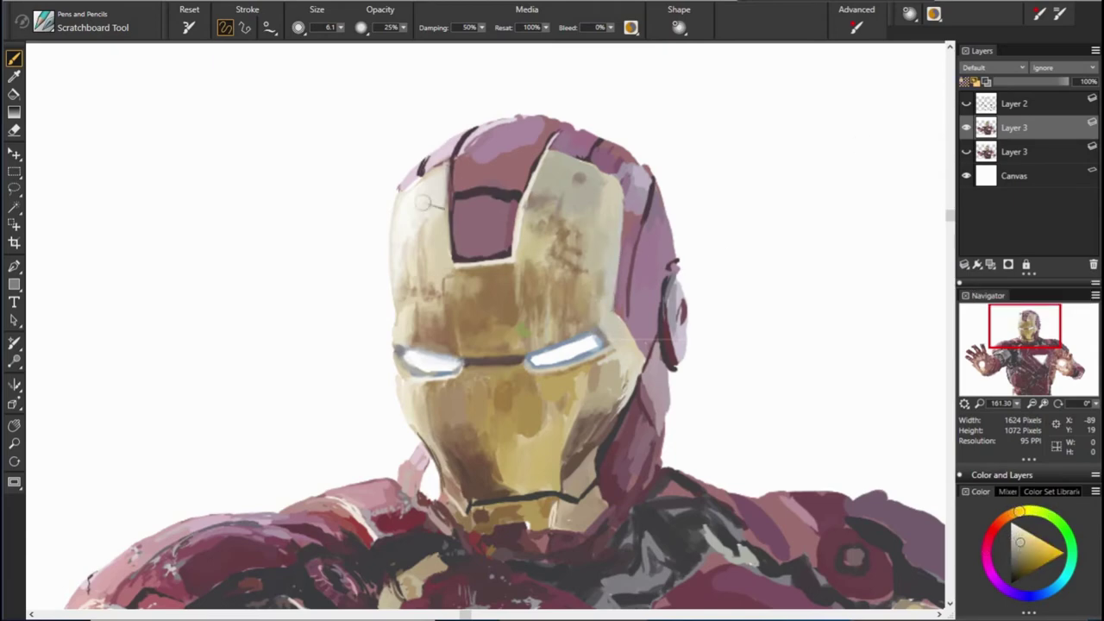
Step: Refine the gold faceplate and mauve helmet sides with pink, gold and desaturated sampled tones
{"action": "left_click", "coordinate": [581, 260], "text": "alt"}
{"action": "left_click", "coordinate": [623, 314], "text": "alt"}
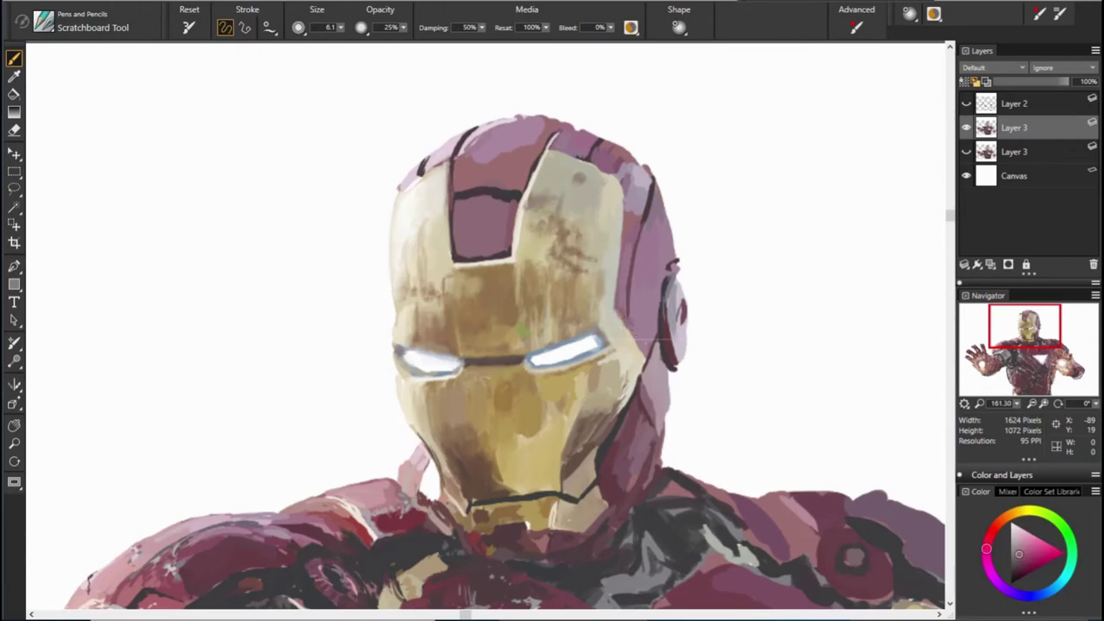
{"action": "left_click", "coordinate": [657, 293], "text": "alt"}
{"action": "left_click", "coordinate": [681, 259], "text": "alt"}
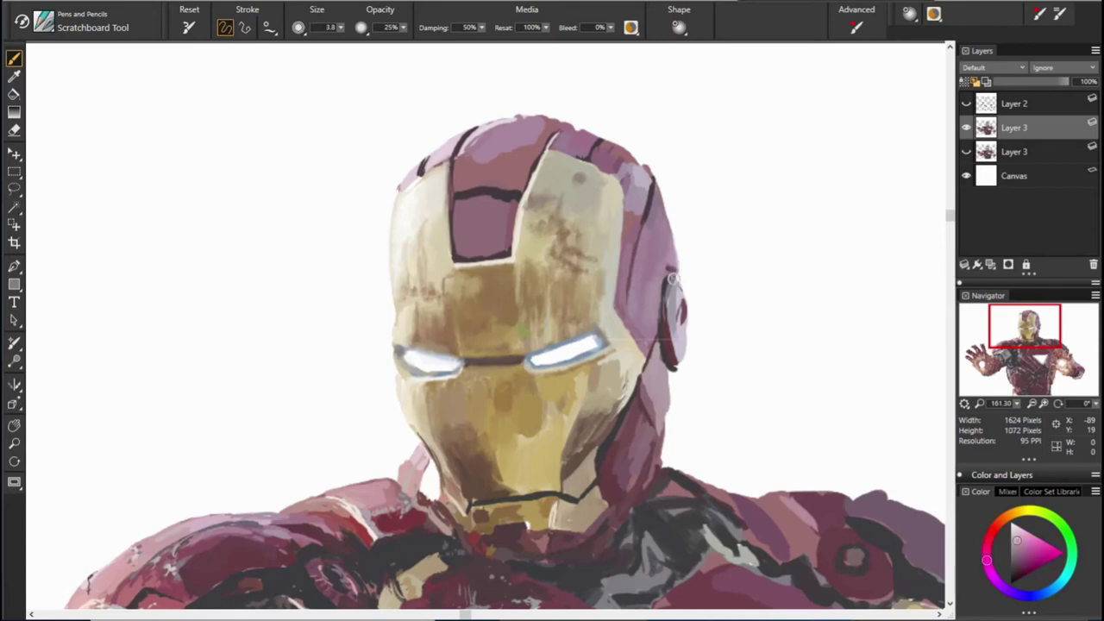
{"action": "left_click", "coordinate": [669, 341], "text": "alt"}
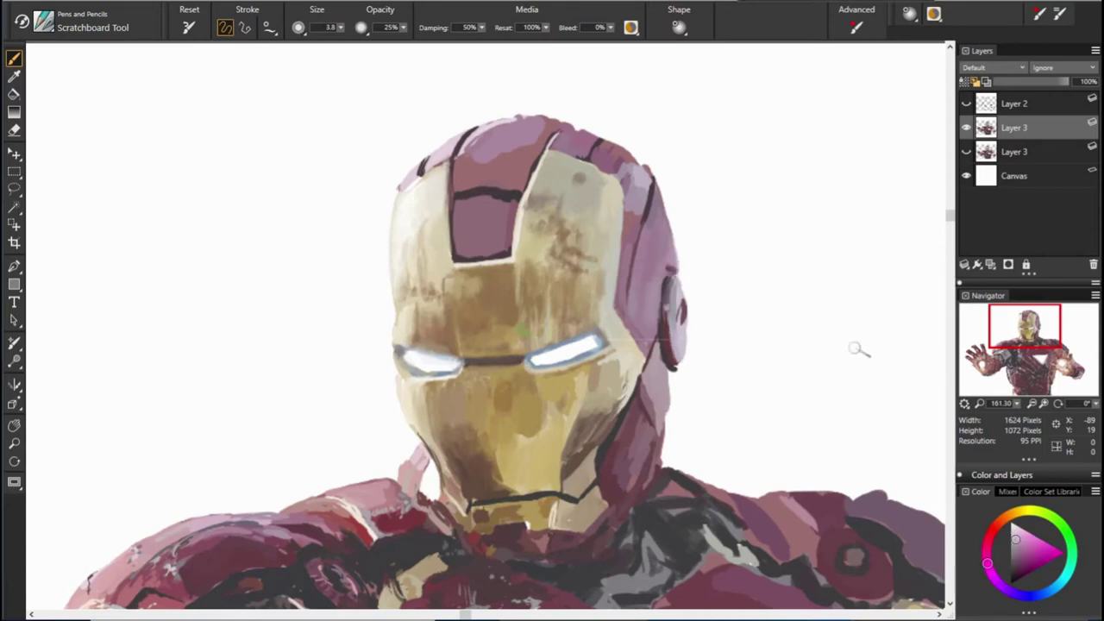
{"action": "left_click", "coordinate": [510, 275], "text": "alt"}
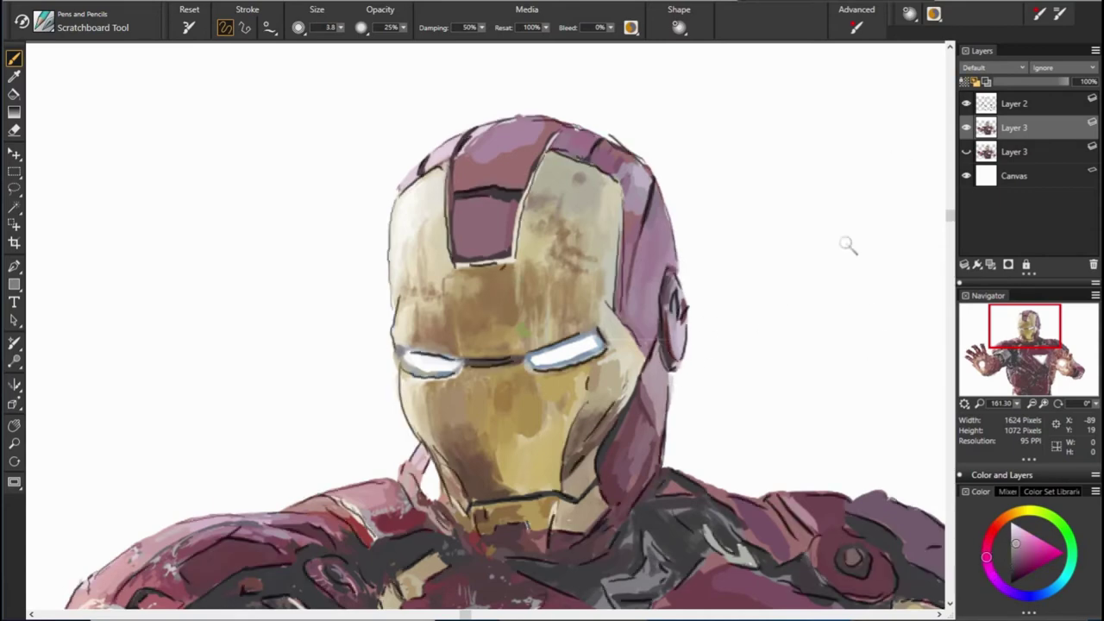
{"action": "left_click", "coordinate": [642, 403], "text": "alt"}
{"action": "left_click", "coordinate": [481, 313], "text": "alt"}
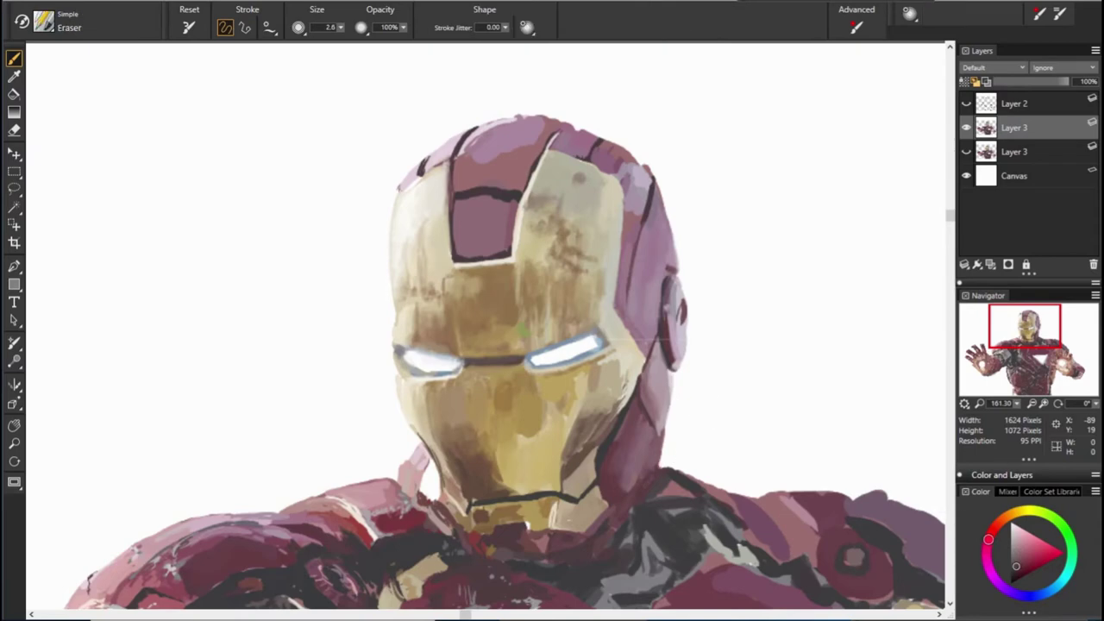
Step: Paint a darker stroke along the helmet's lower-right edge with a shade sampled from the helmet
{"action": "left_click", "coordinate": [519, 324], "text": "alt"}
{"action": "left_click", "coordinate": [476, 362], "text": "alt"}
{"action": "left_click_drag", "start_coordinate": [675, 377], "coordinate": [649, 456]}
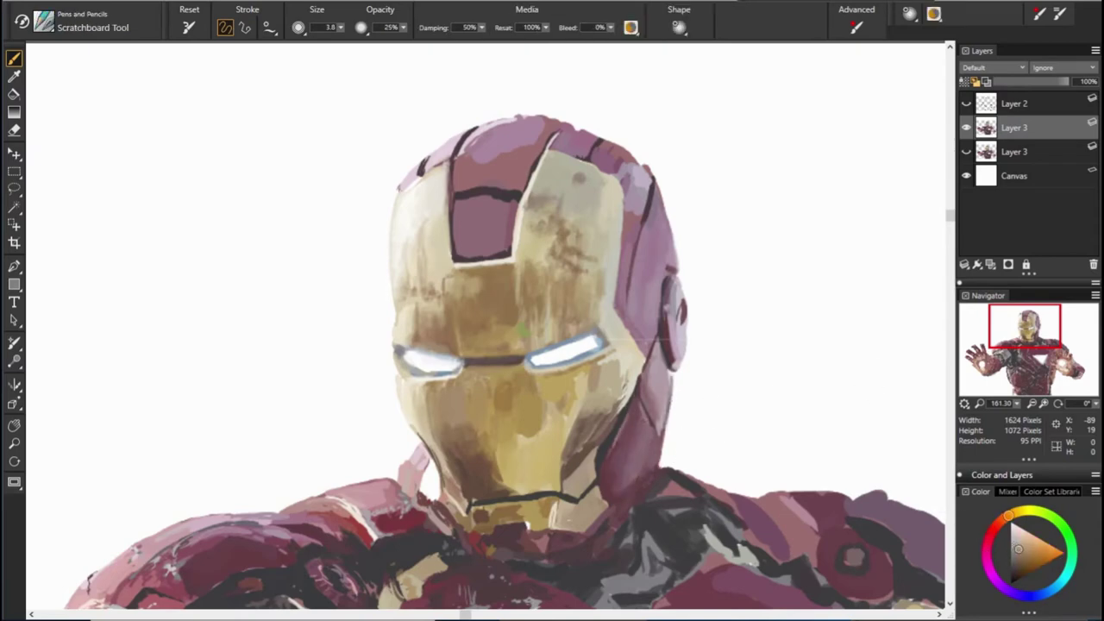
{"action": "left_click", "coordinate": [565, 457], "text": "alt"}
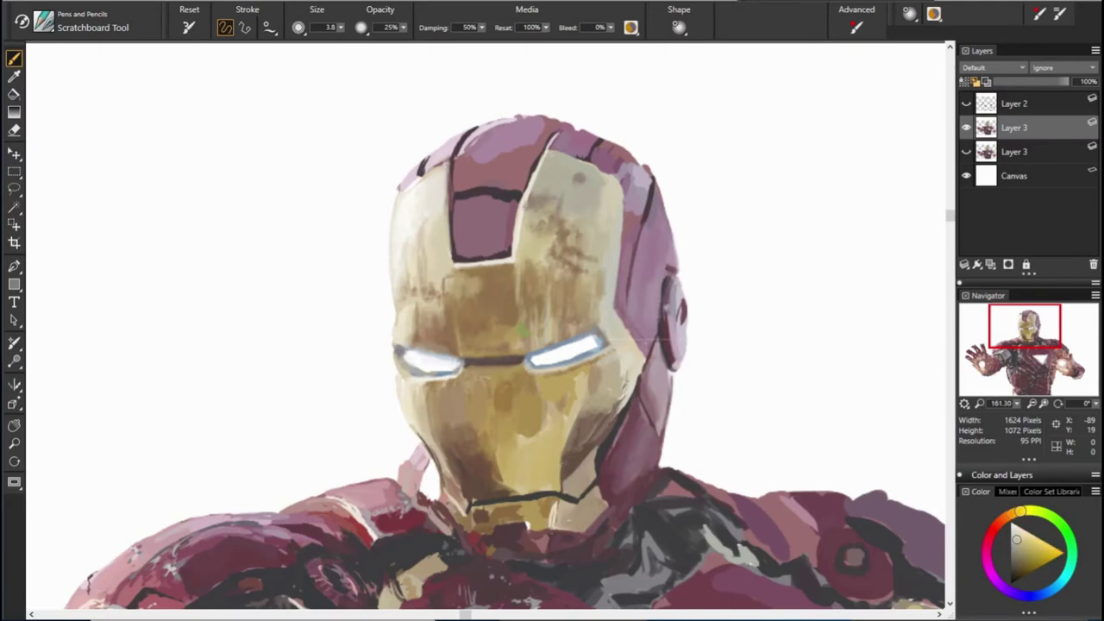
Step: Check the line art, then sample purple, magenta and light pink tones from the helmet
{"action": "left_click", "coordinate": [966, 103]}
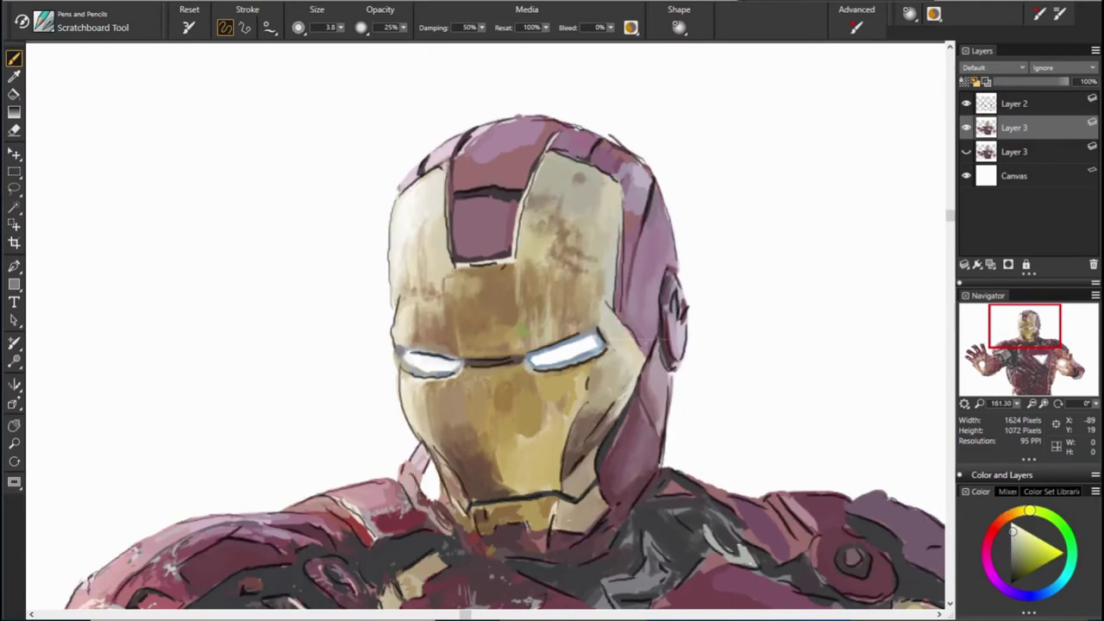
{"action": "left_click", "coordinate": [966, 103]}
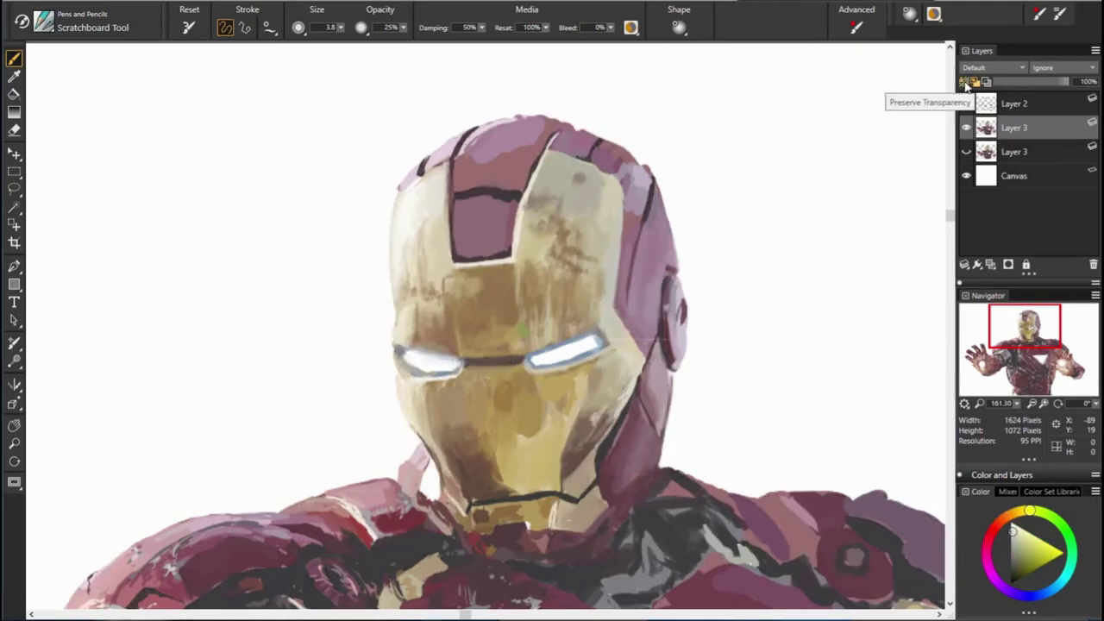
{"action": "left_click", "coordinate": [595, 143], "text": "alt"}
{"action": "left_click", "coordinate": [642, 160], "text": "alt"}
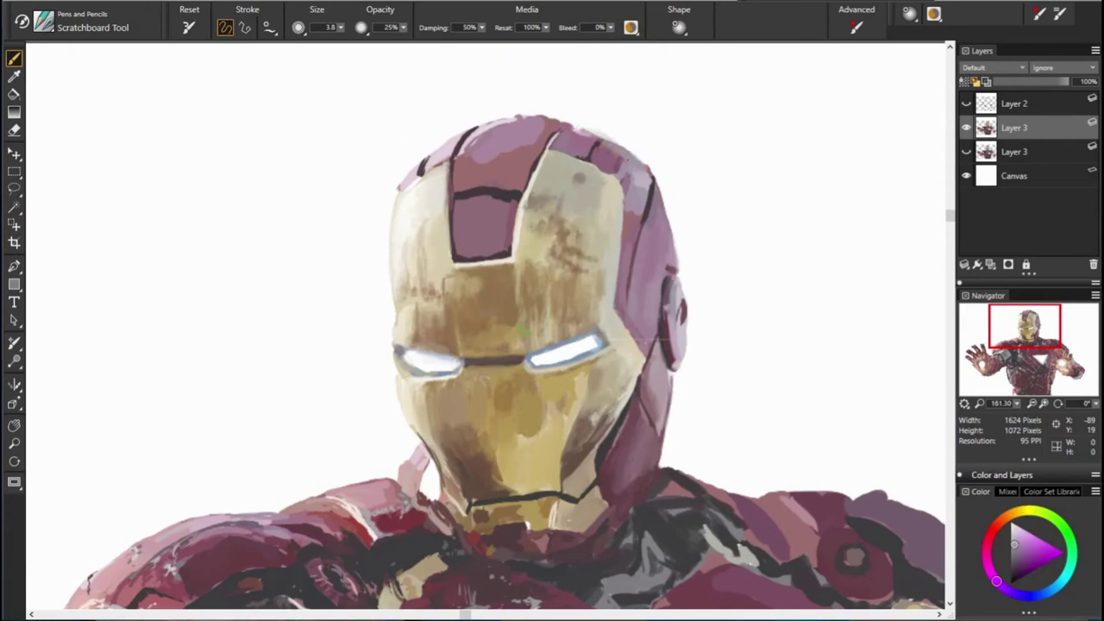
{"action": "left_click", "coordinate": [595, 186], "text": "alt"}
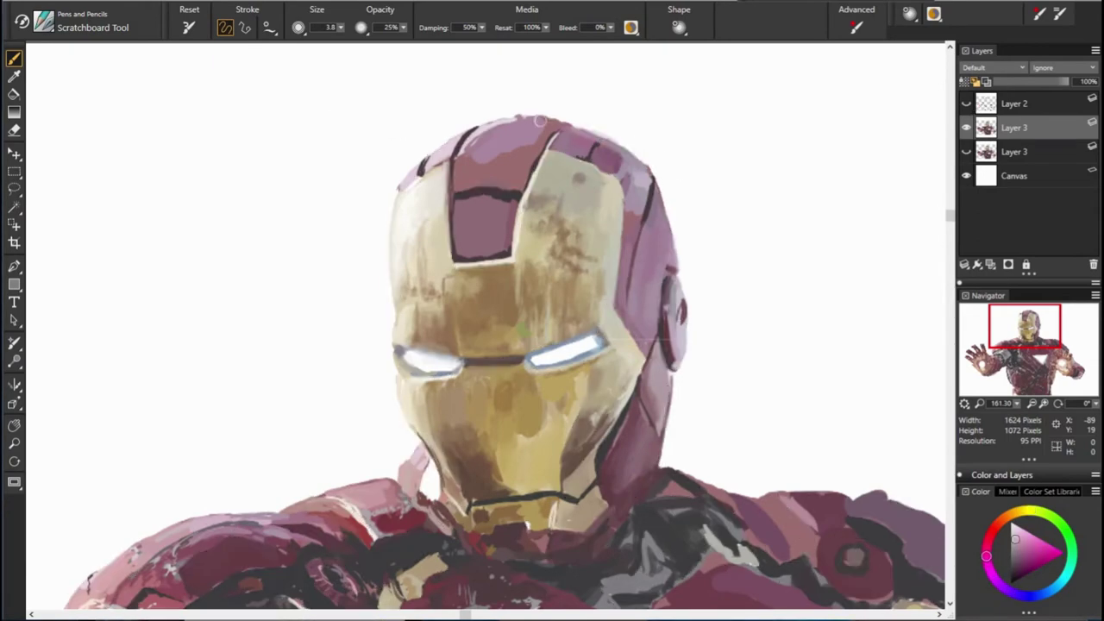
{"action": "left_click", "coordinate": [548, 136], "text": "alt"}
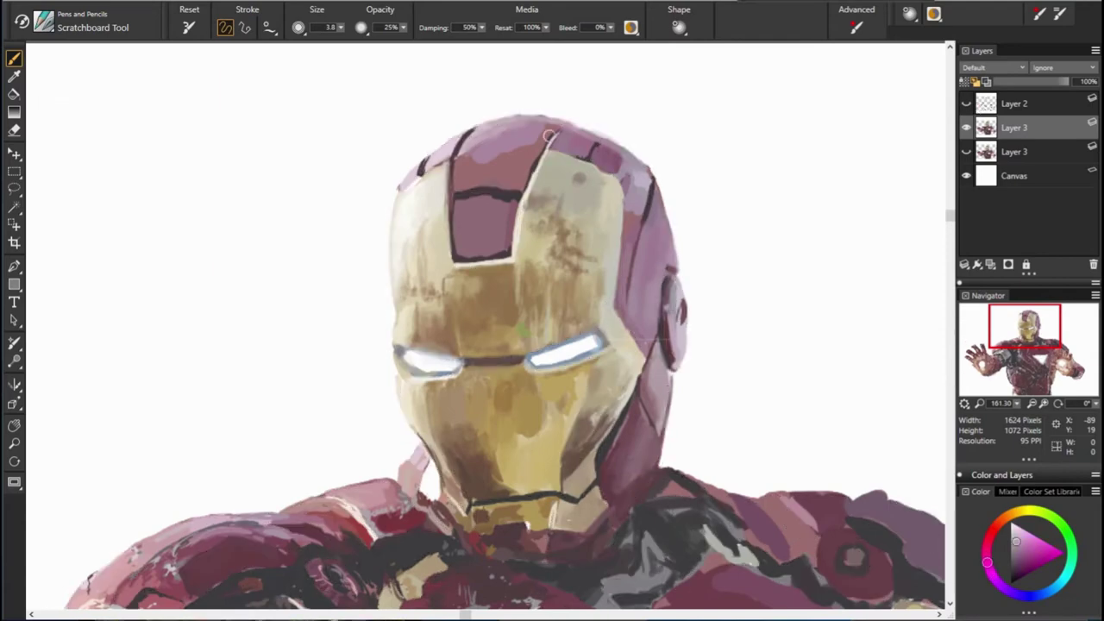
Step: Toggle the eraser and return to the Scratchboard brush, sampling pink and red tones
{"action": "key", "text": "n"}
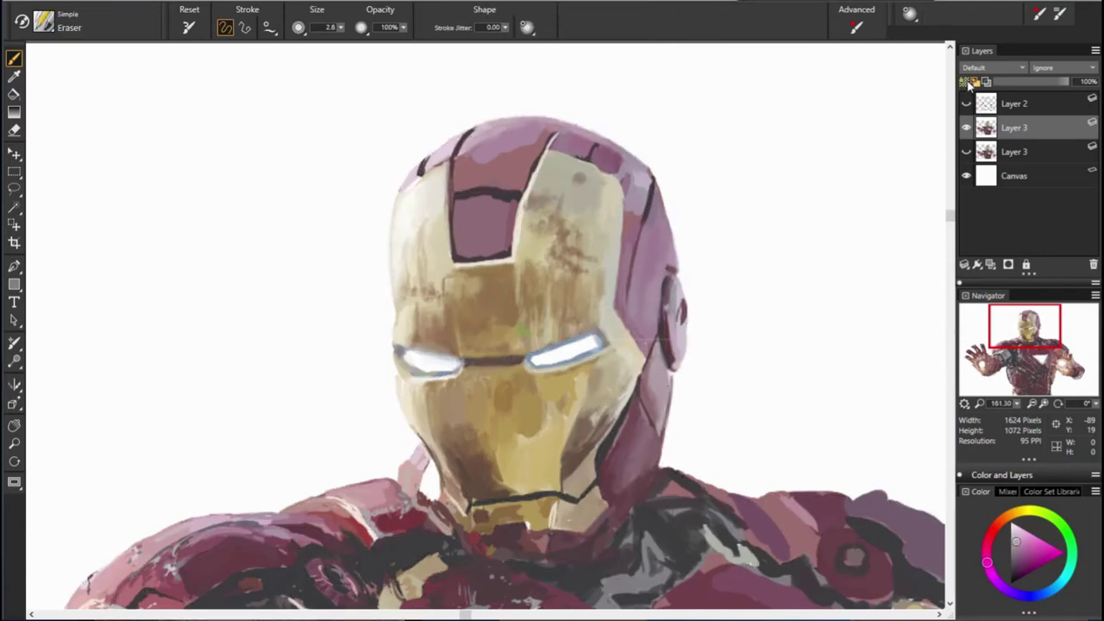
{"action": "key", "text": "4"}
{"action": "key", "text": "3"}
{"action": "left_click", "coordinate": [427, 168], "text": "alt"}
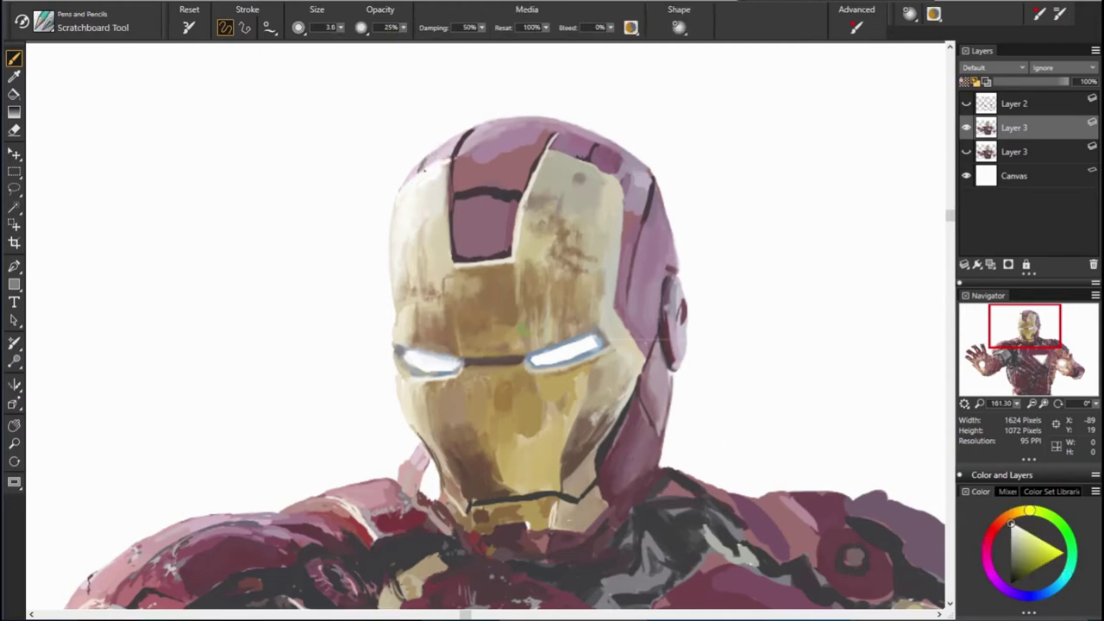
{"action": "left_click", "coordinate": [436, 167], "text": "alt"}
{"action": "left_click", "coordinate": [671, 214], "text": "alt"}
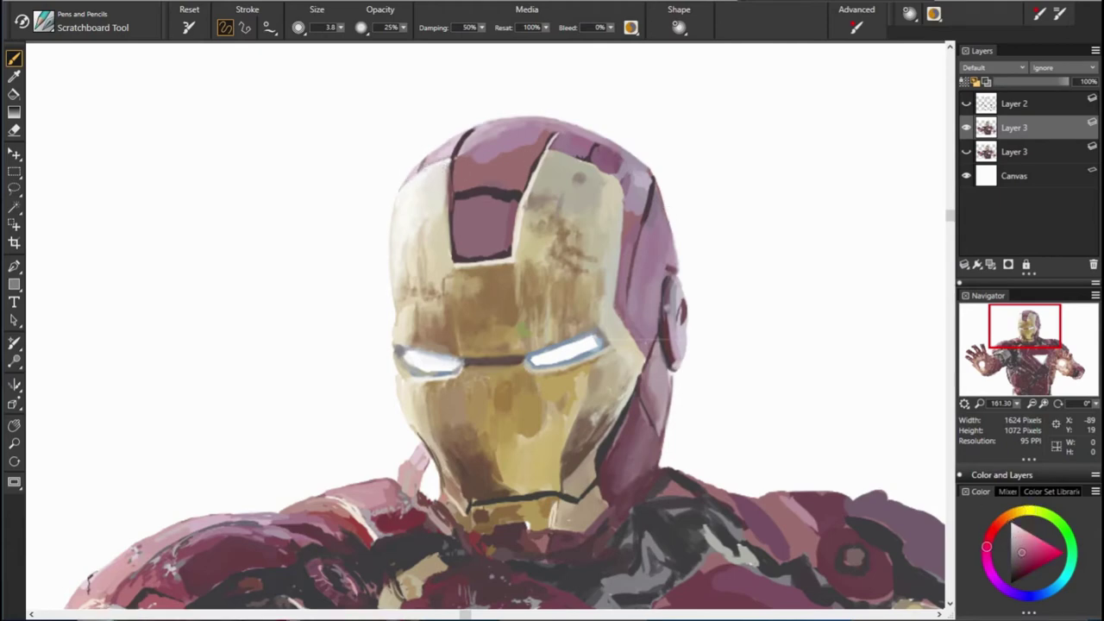
{"action": "left_click", "coordinate": [521, 128], "text": "alt"}
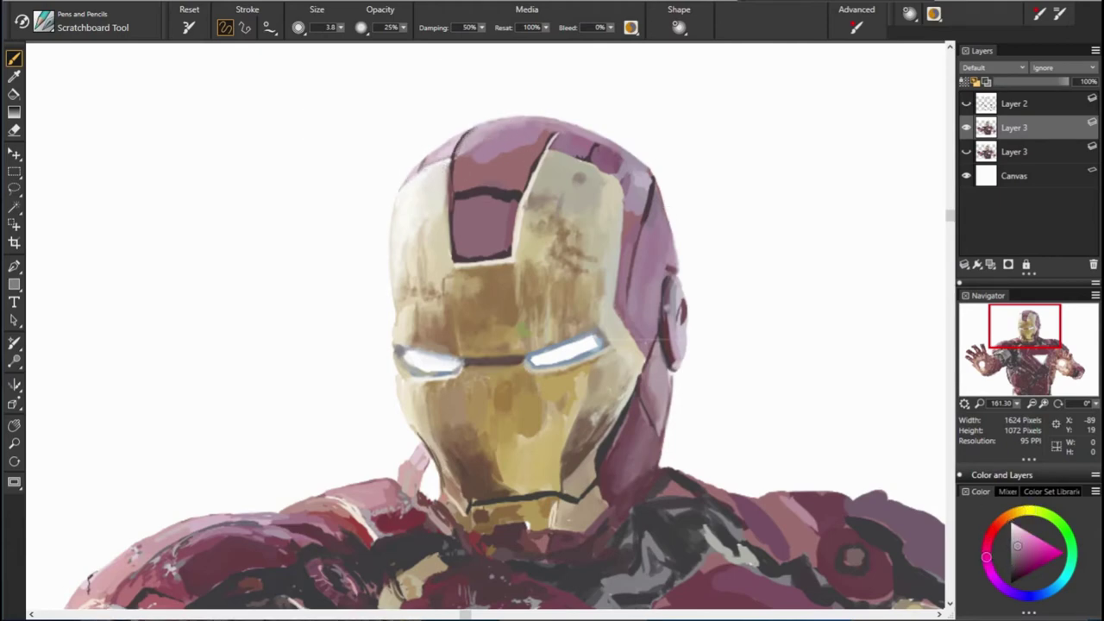
Step: Enlarge the brush to 4.5 and paint lighter pink onto the helmet's upper-left crown
{"action": "key", "text": "bracketright"}
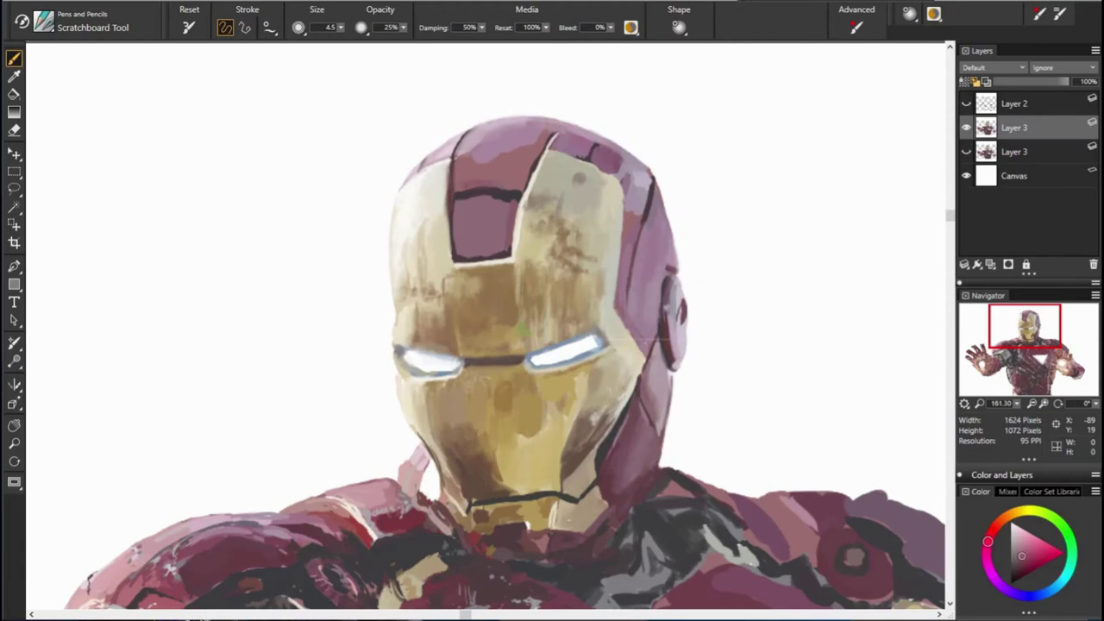
{"action": "left_click_drag", "start_coordinate": [470, 166], "coordinate": [514, 150]}
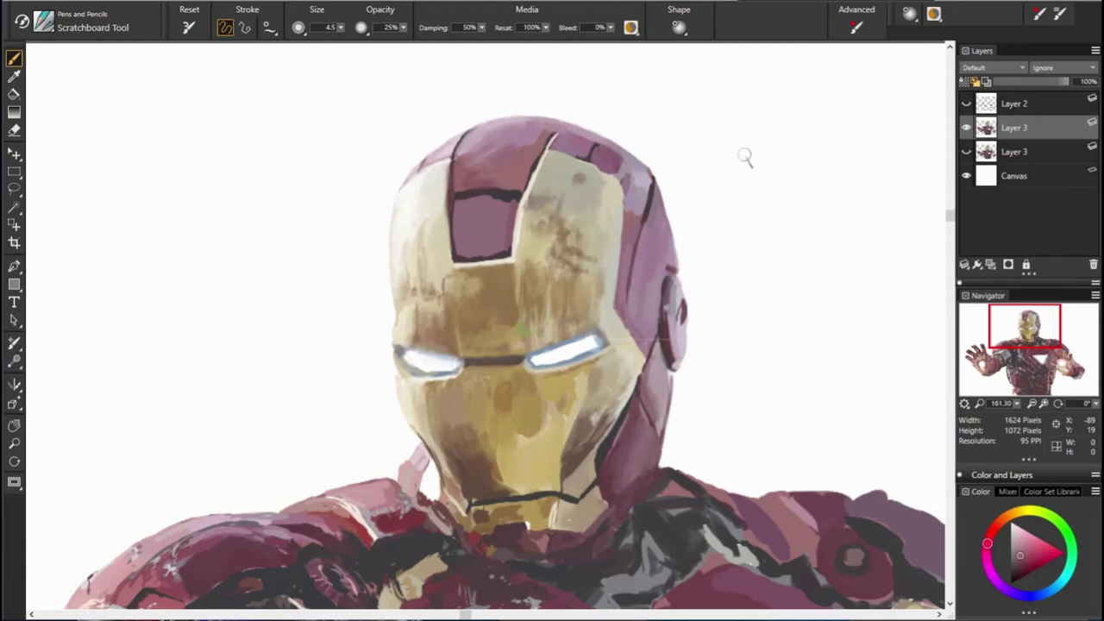
{"action": "left_click", "coordinate": [336, 150], "text": "alt"}
Step: Sample pink, grey-pink and magenta tones from across the helmet top
{"action": "left_click", "coordinate": [518, 204], "text": "alt"}
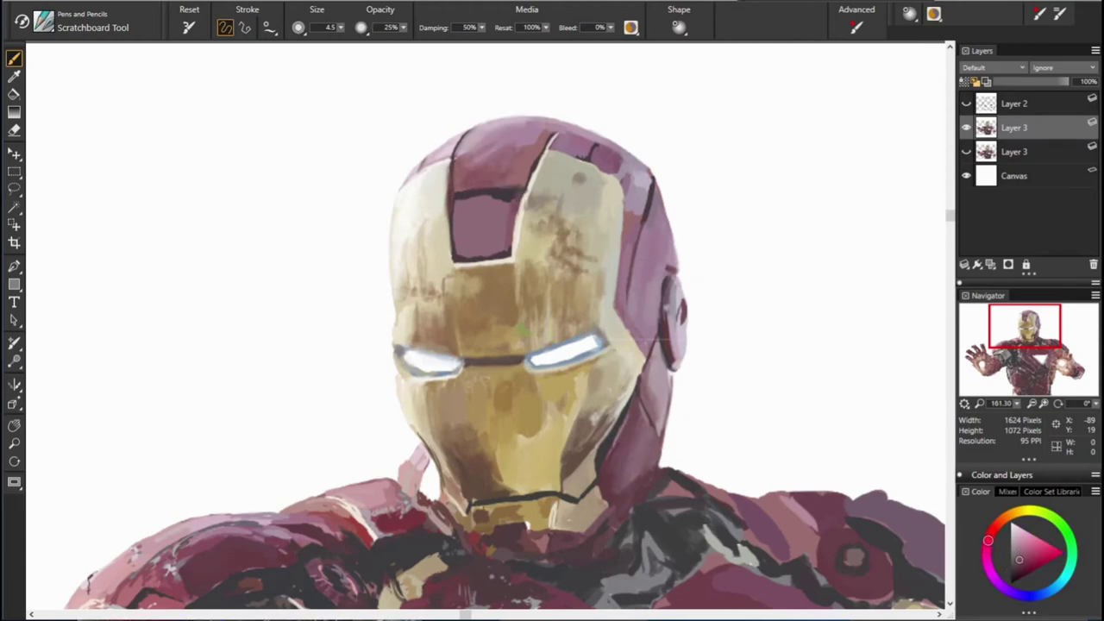
{"action": "left_click", "coordinate": [527, 185], "text": "alt"}
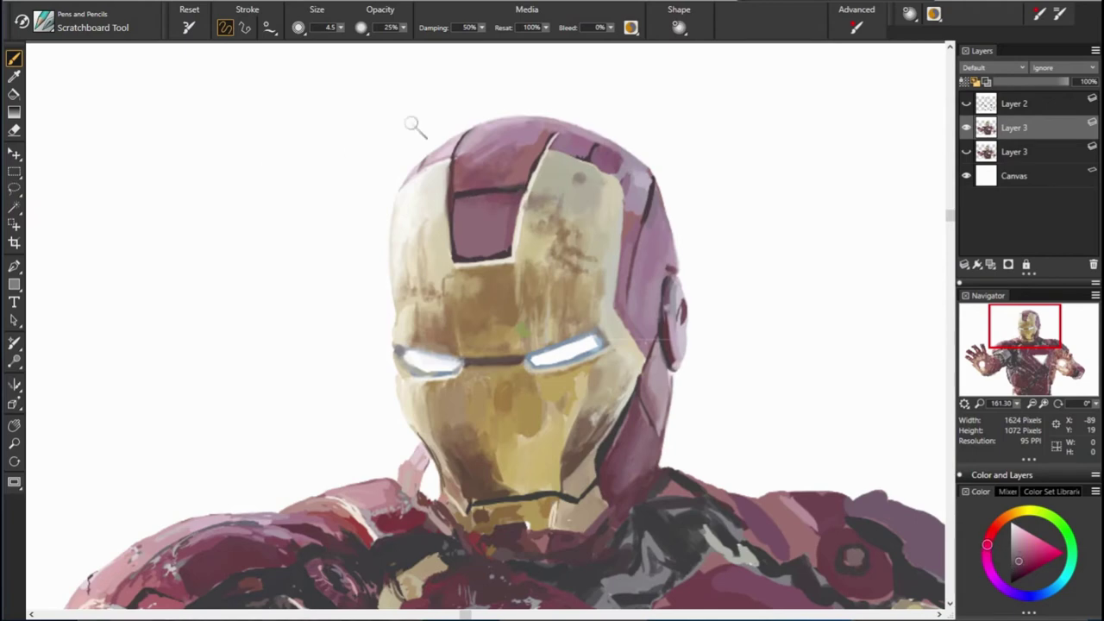
{"action": "left_click", "coordinate": [528, 142], "text": "alt"}
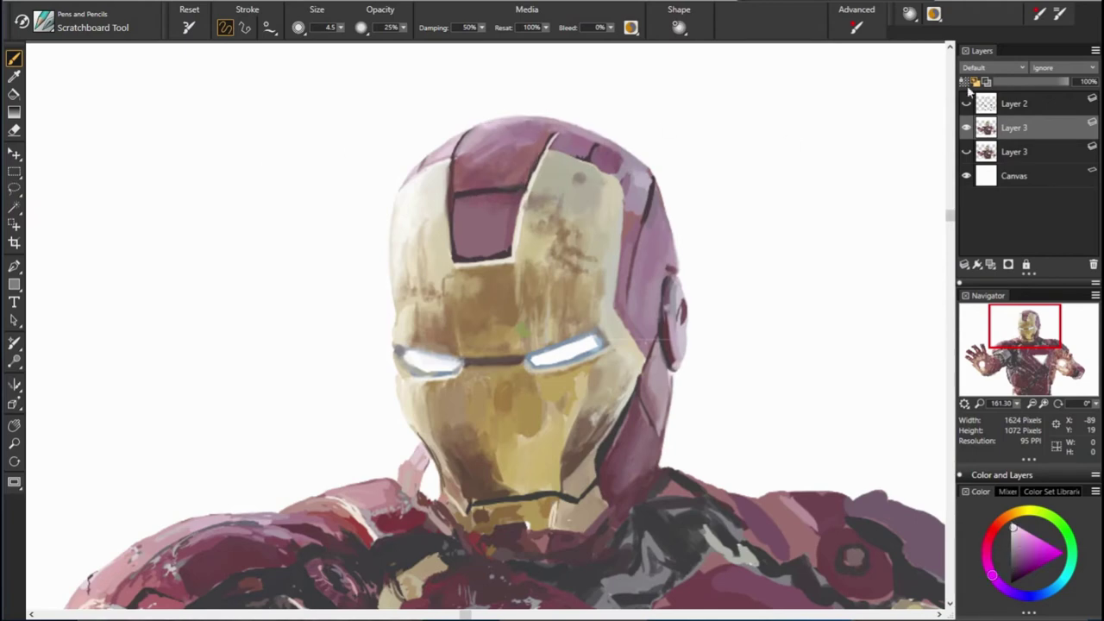
{"action": "left_click", "coordinate": [560, 146], "text": "alt"}
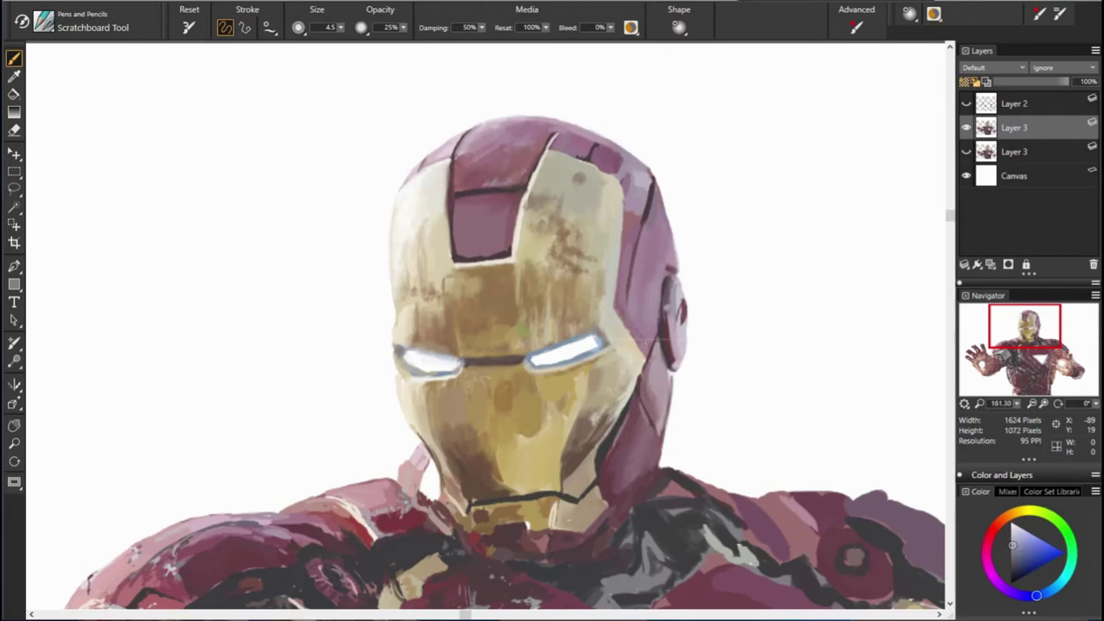
{"action": "left_click", "coordinate": [436, 163], "text": "alt"}
{"action": "left_click", "coordinate": [448, 119], "text": "alt"}
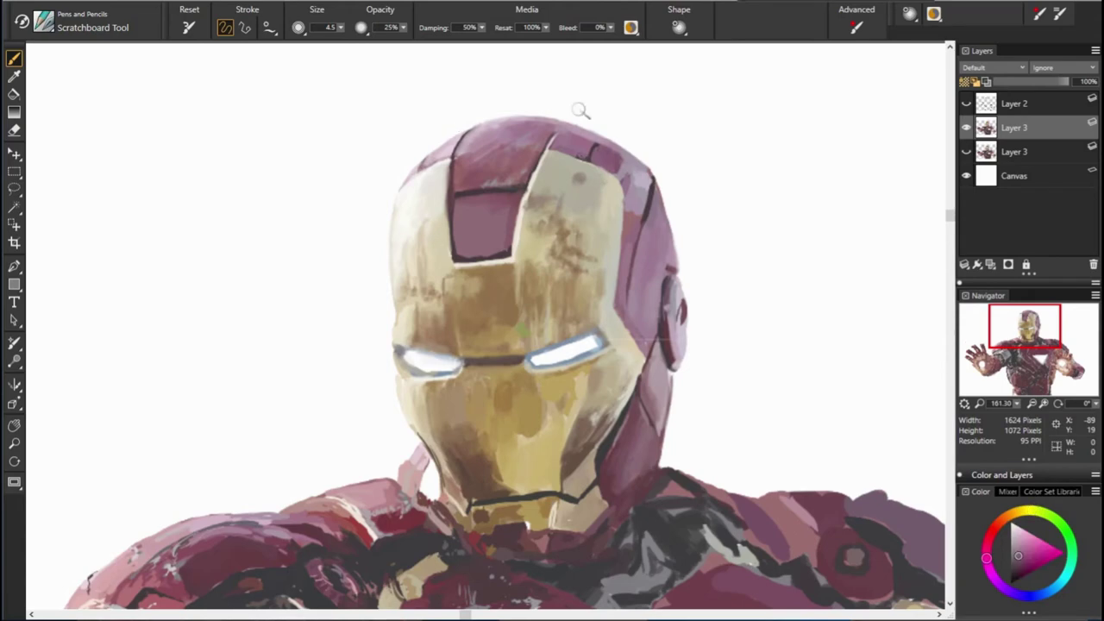
{"action": "left_click", "coordinate": [587, 163], "text": "alt"}
{"action": "left_click", "coordinate": [680, 155], "text": "alt"}
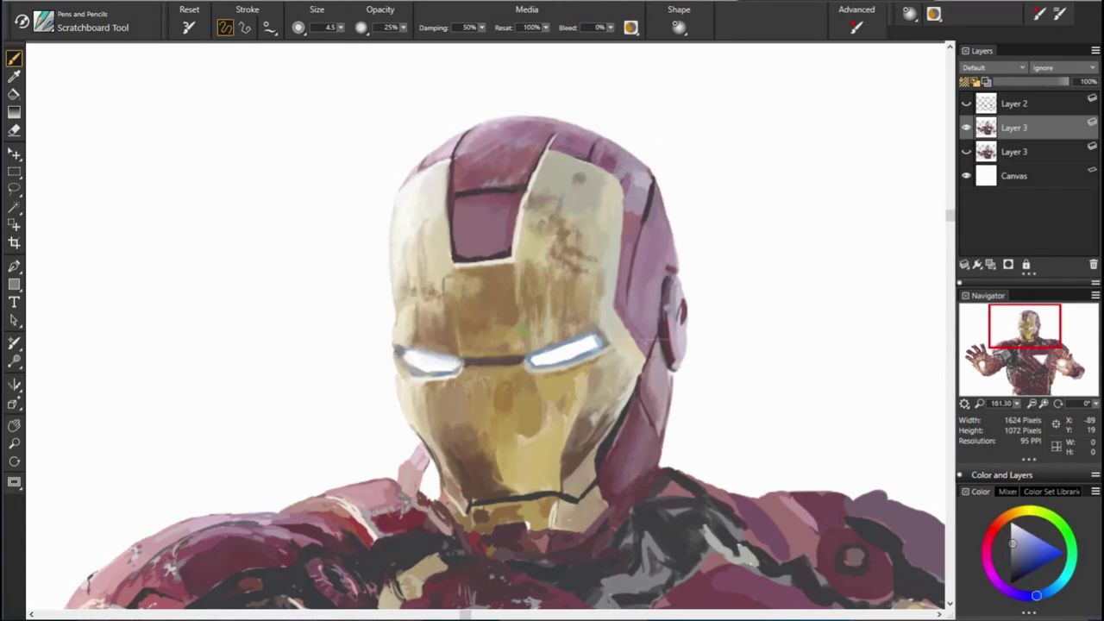
{"action": "left_click", "coordinate": [621, 164], "text": "alt"}
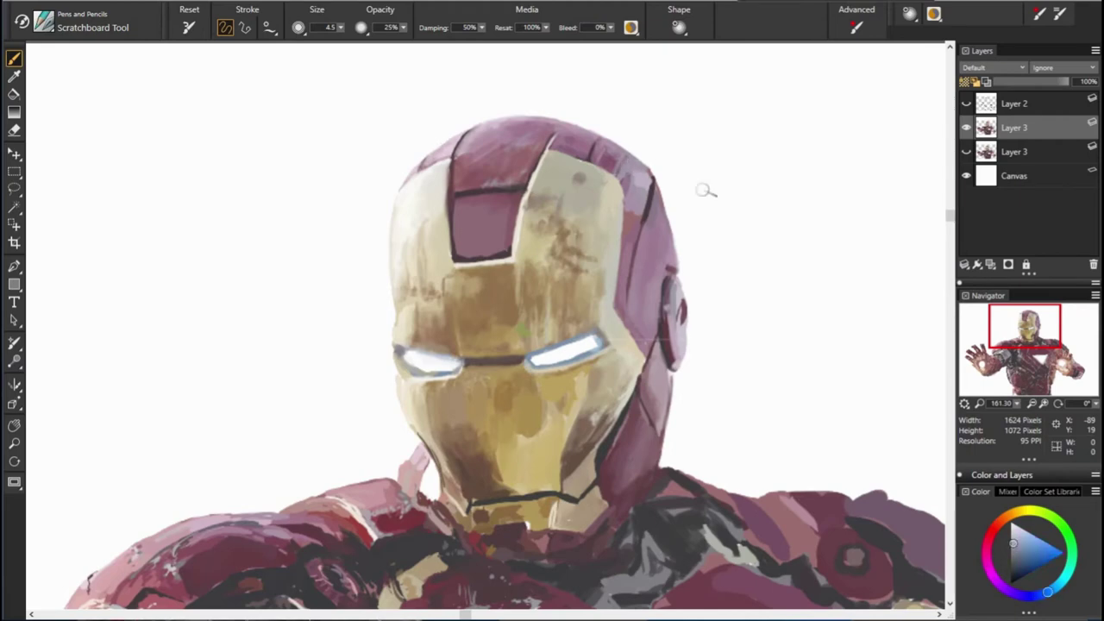
{"action": "left_click", "coordinate": [632, 179], "text": "alt"}
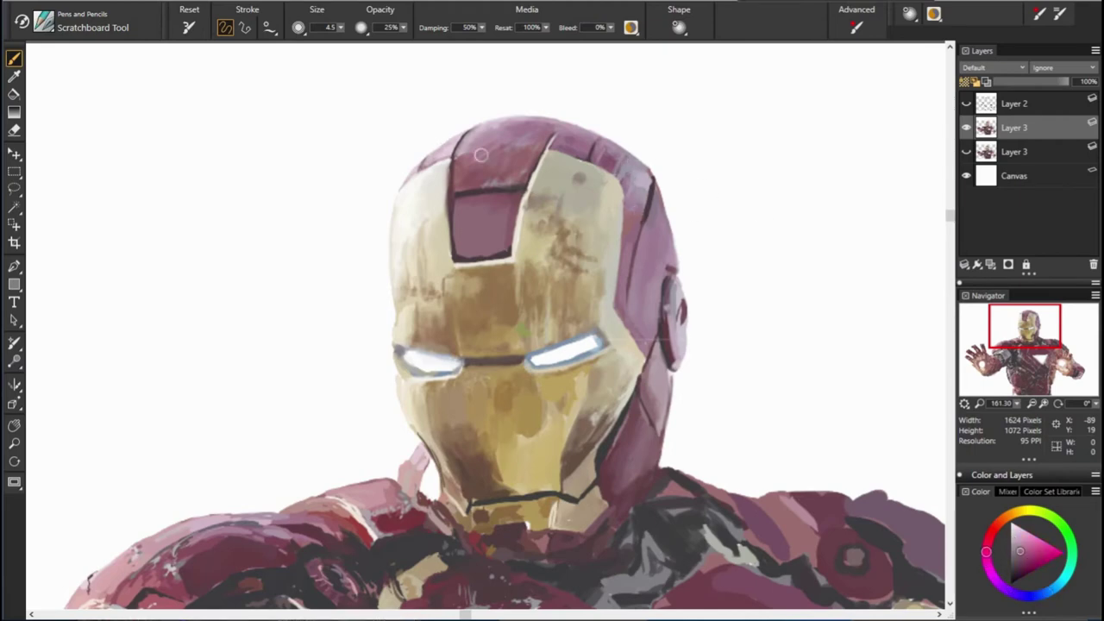
{"action": "left_click", "coordinate": [643, 177], "text": "alt"}
{"action": "left_click", "coordinate": [476, 205], "text": "alt"}
Step: Sample gold, orange and dark brown tones from the faceplate for shading
{"action": "left_click", "coordinate": [621, 276], "text": "alt"}
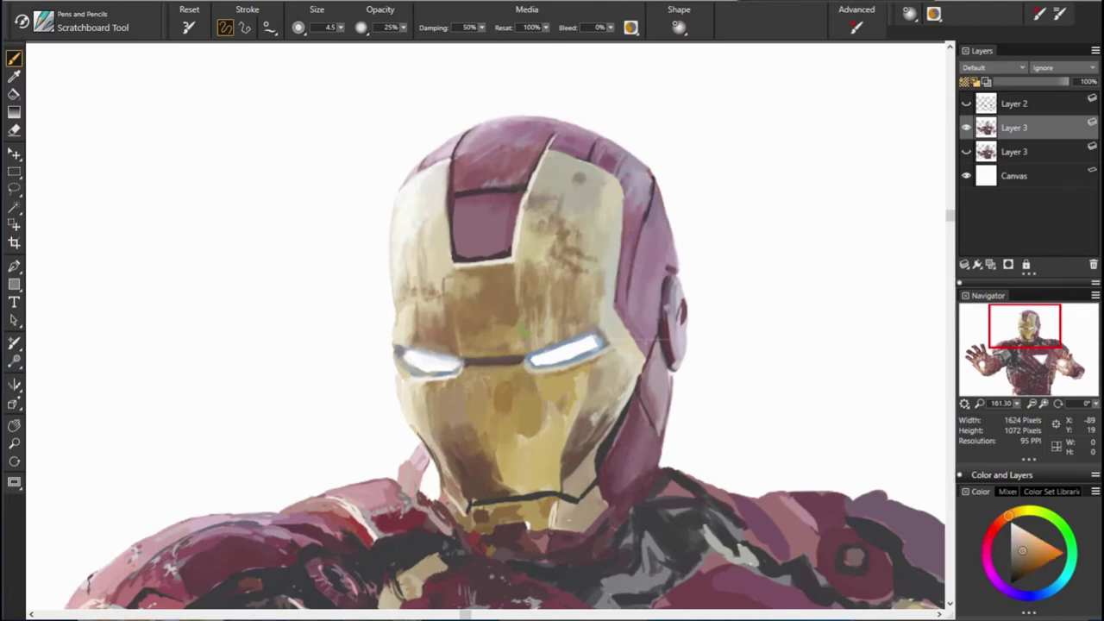
{"action": "left_click", "coordinate": [600, 286], "text": "alt"}
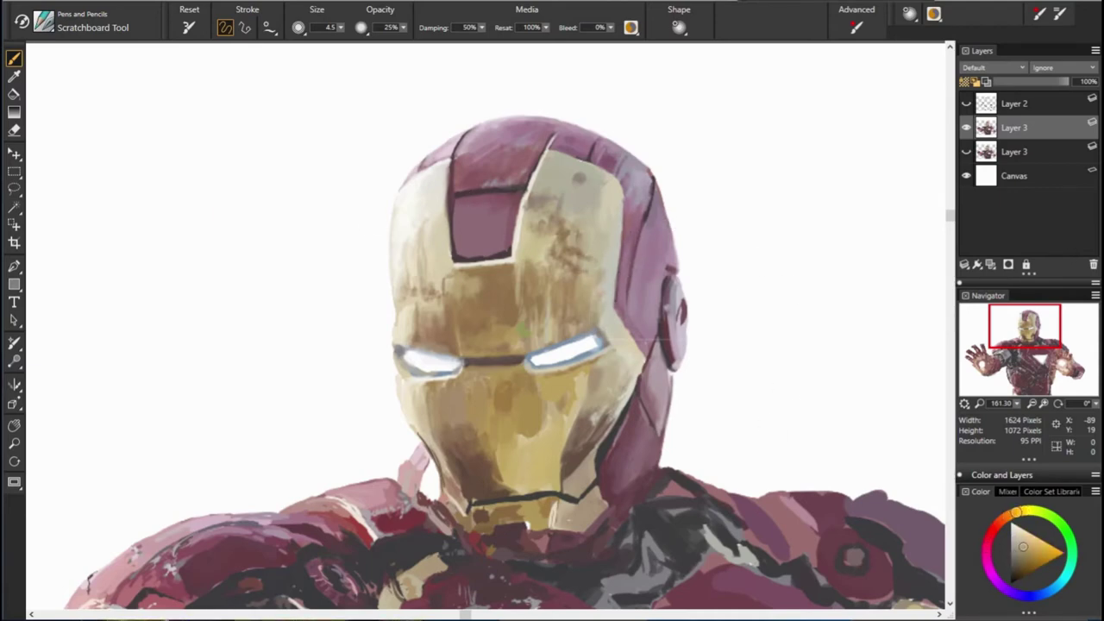
{"action": "left_click", "coordinate": [433, 233], "text": "alt"}
{"action": "left_click", "coordinate": [659, 285], "text": "alt"}
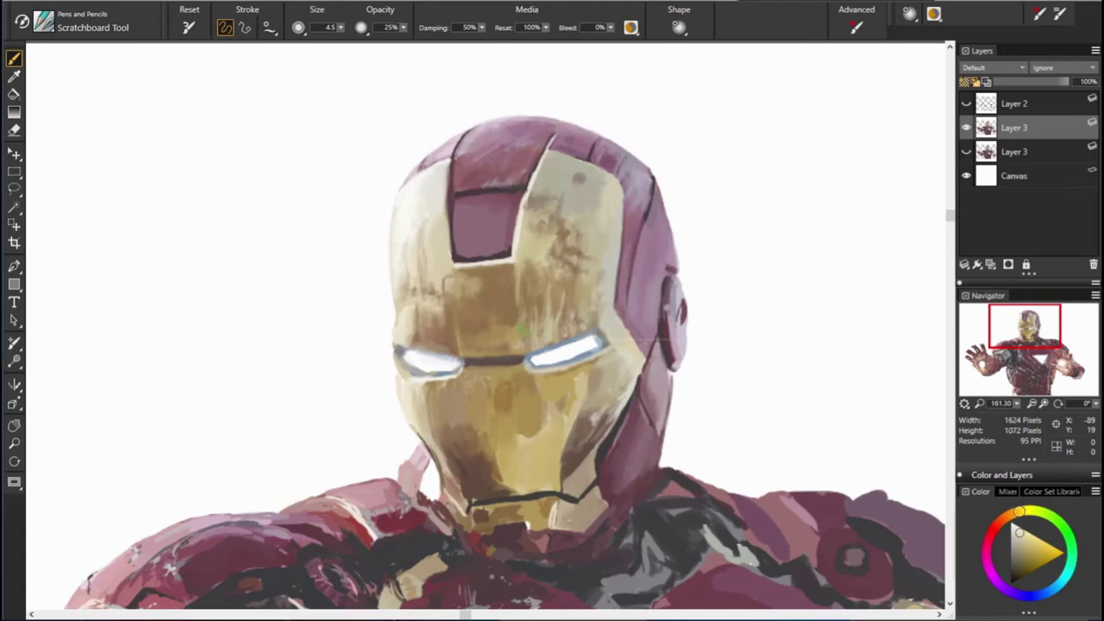
{"action": "left_click", "coordinate": [436, 318], "text": "alt"}
{"action": "left_click", "coordinate": [484, 302], "text": "alt"}
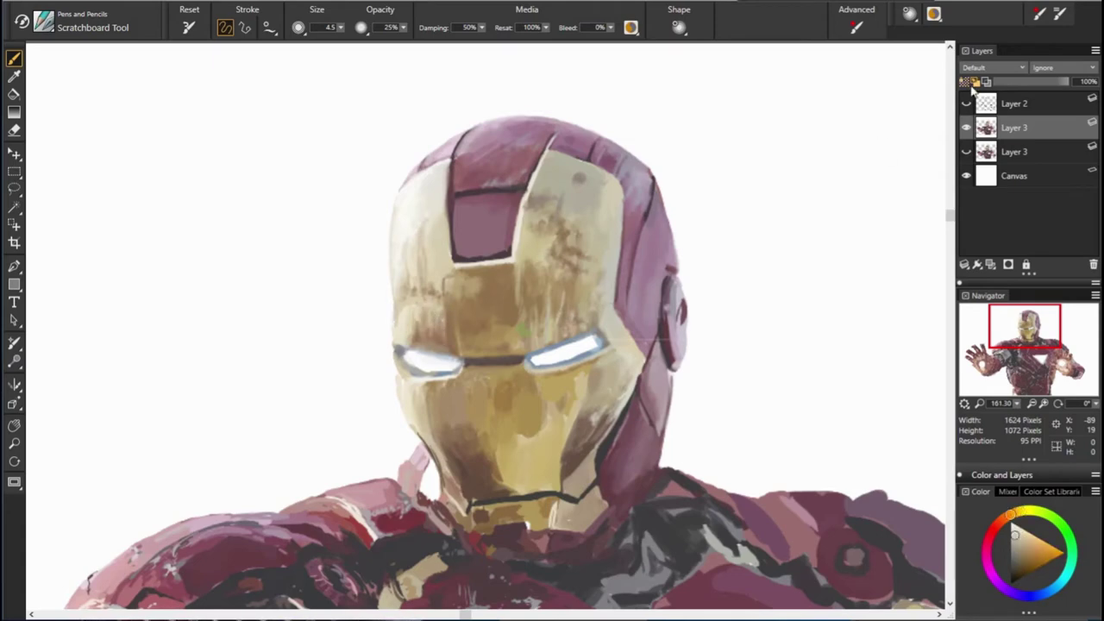
{"action": "left_click", "coordinate": [730, 392], "text": "alt"}
{"action": "left_click", "coordinate": [404, 342], "text": "alt"}
{"action": "left_click", "coordinate": [691, 418], "text": "alt"}
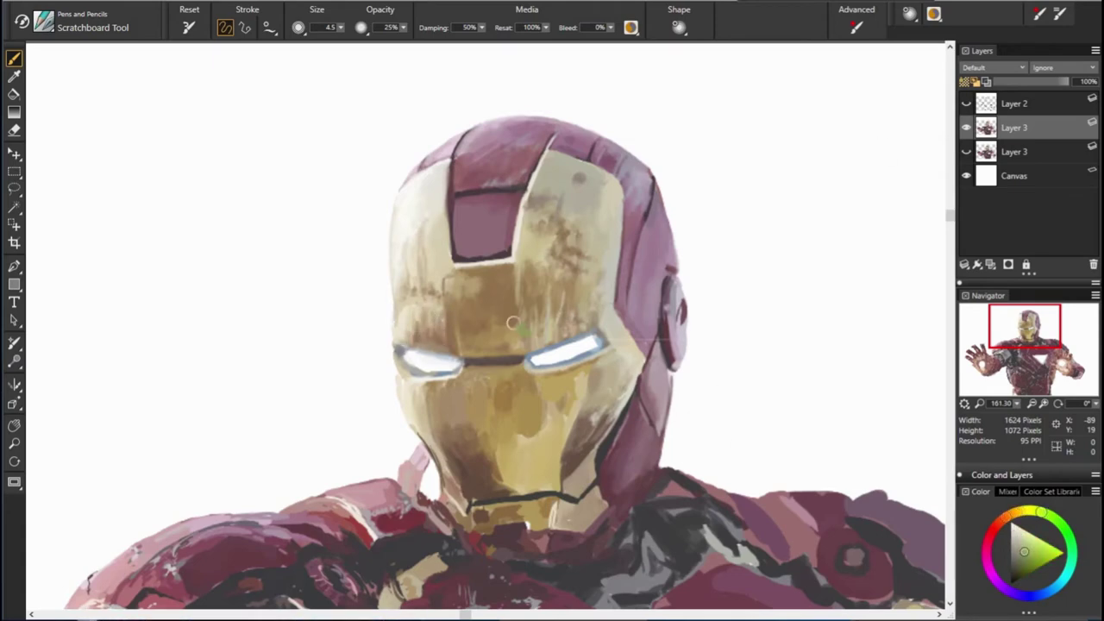
{"action": "left_click", "coordinate": [496, 308], "text": "alt"}
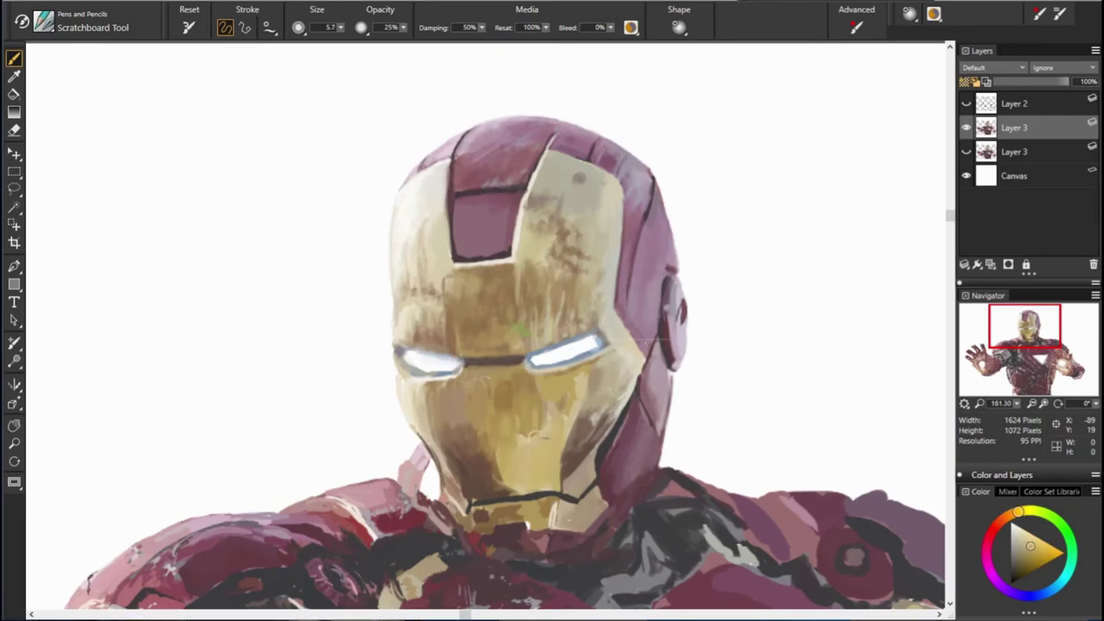
Step: Shade the lower faceplate with sampled orange-brown, dark red, orange-yellow and tan tones
{"action": "left_click", "coordinate": [494, 456], "text": "alt"}
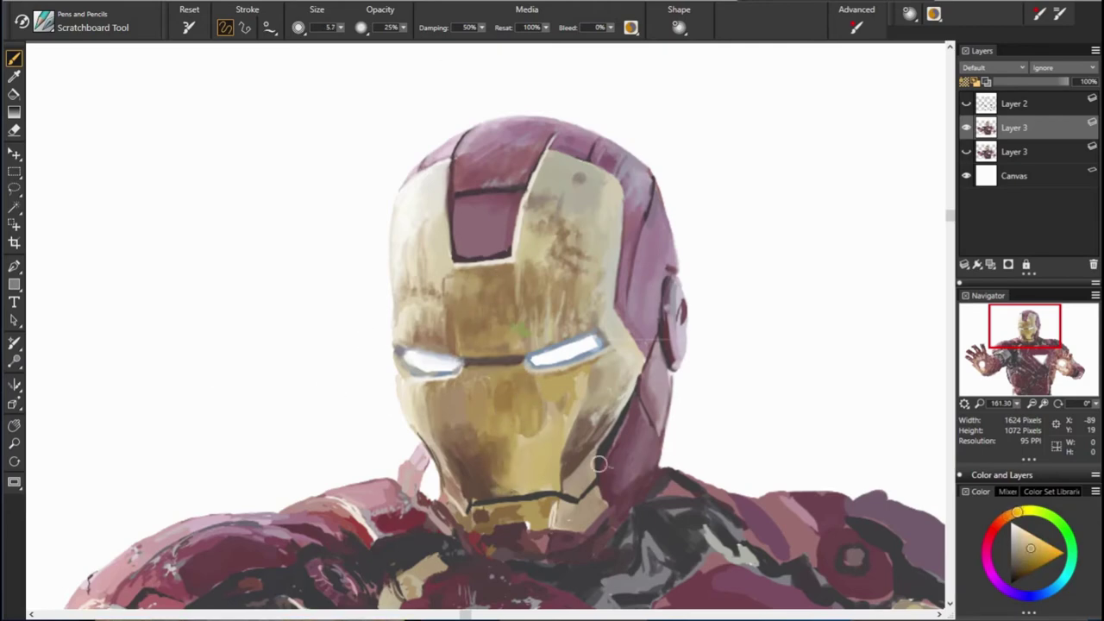
{"action": "left_click", "coordinate": [510, 466], "text": "alt"}
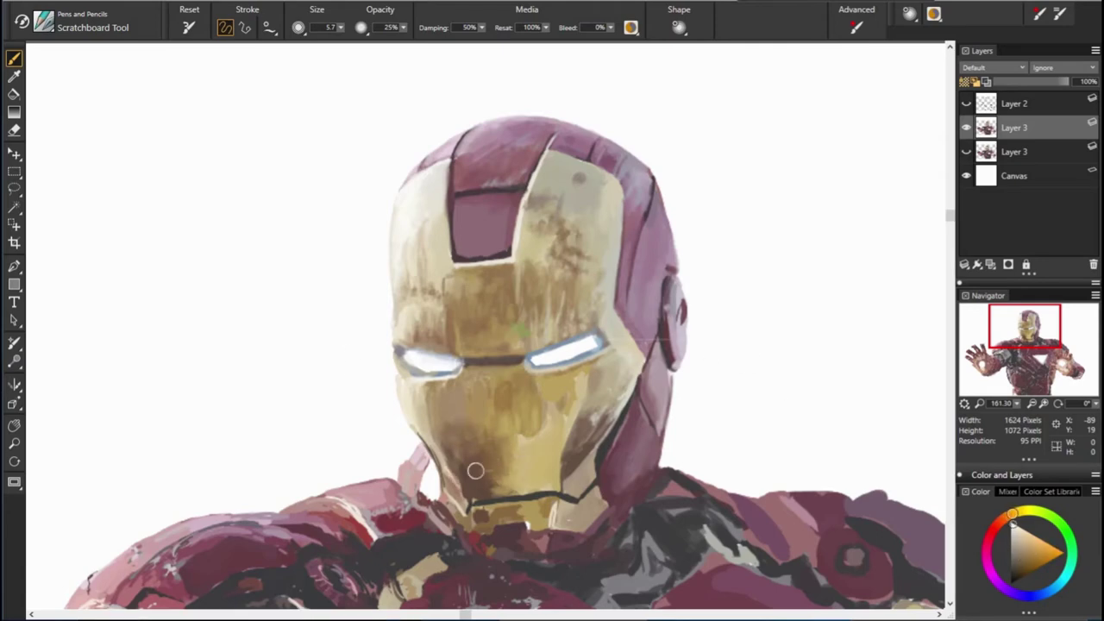
{"action": "left_click", "coordinate": [504, 485], "text": "alt"}
{"action": "left_click", "coordinate": [531, 495], "text": "alt"}
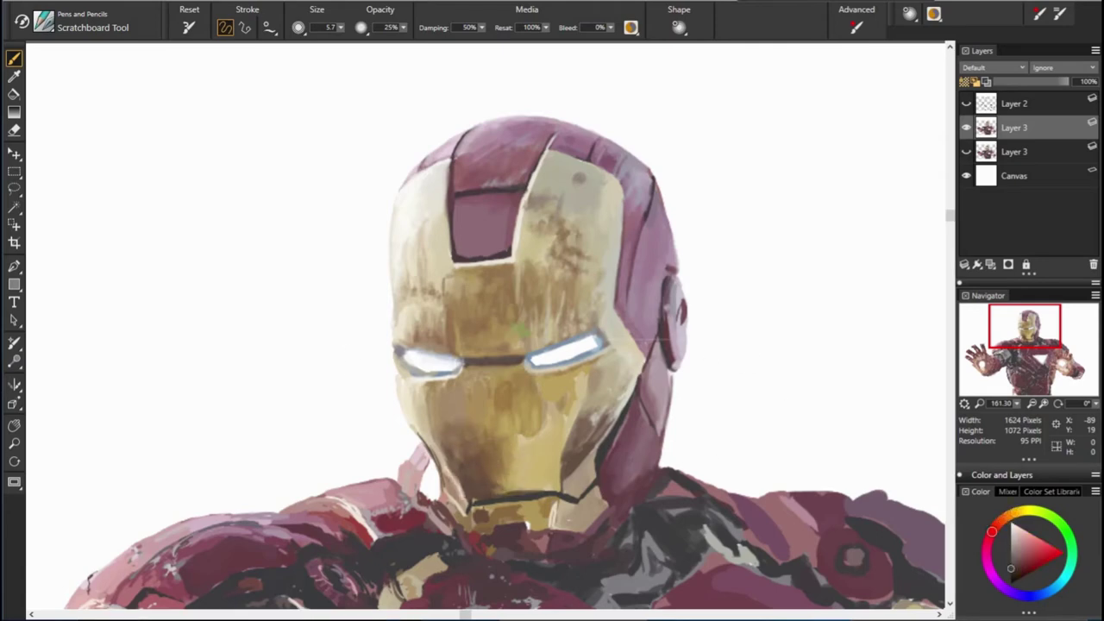
{"action": "left_click", "coordinate": [570, 475], "text": "alt"}
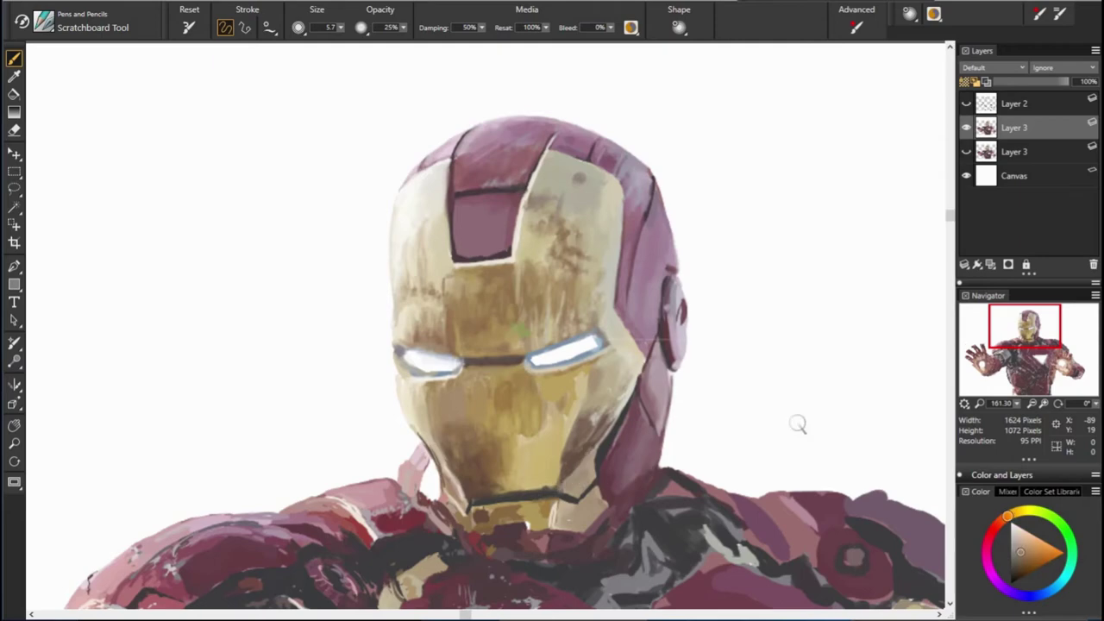
{"action": "left_click", "coordinate": [583, 470], "text": "alt"}
{"action": "left_click", "coordinate": [586, 496], "text": "alt"}
{"action": "left_click", "coordinate": [541, 487], "text": "alt"}
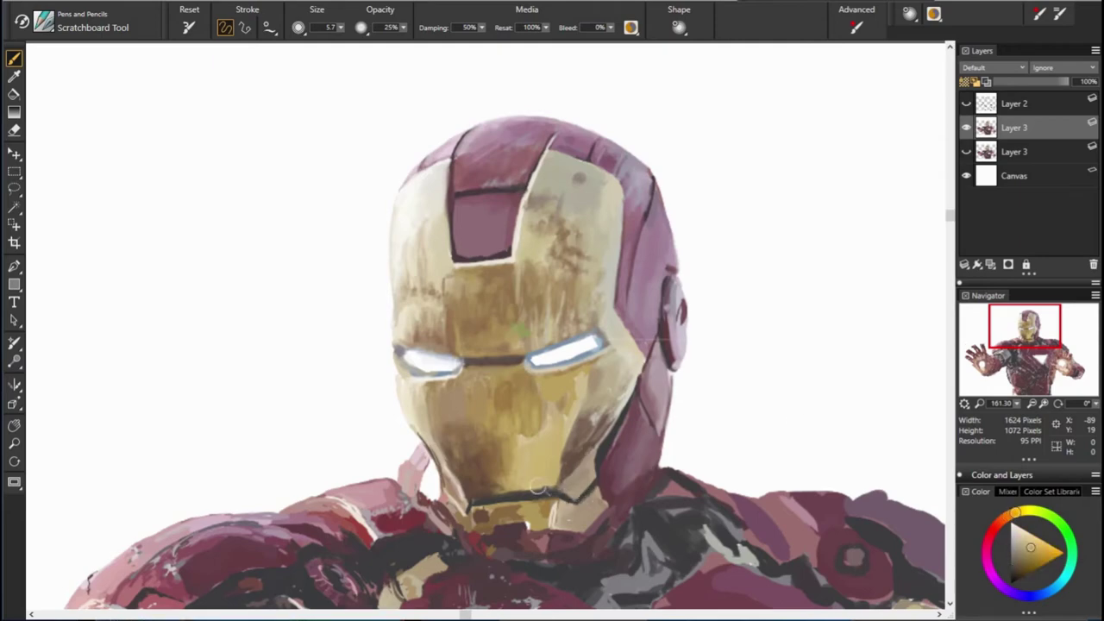
Step: Refine the chin with sampled tan, orange-red and dark chin-line colours
{"action": "left_click", "coordinate": [493, 486], "text": "alt"}
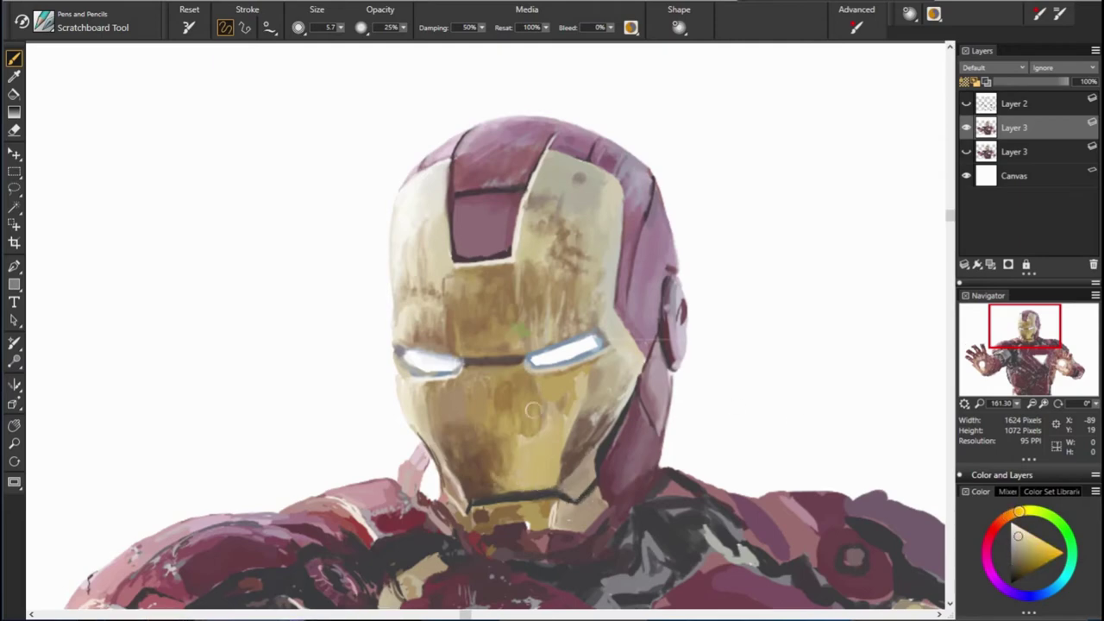
{"action": "left_click", "coordinate": [468, 435], "text": "alt"}
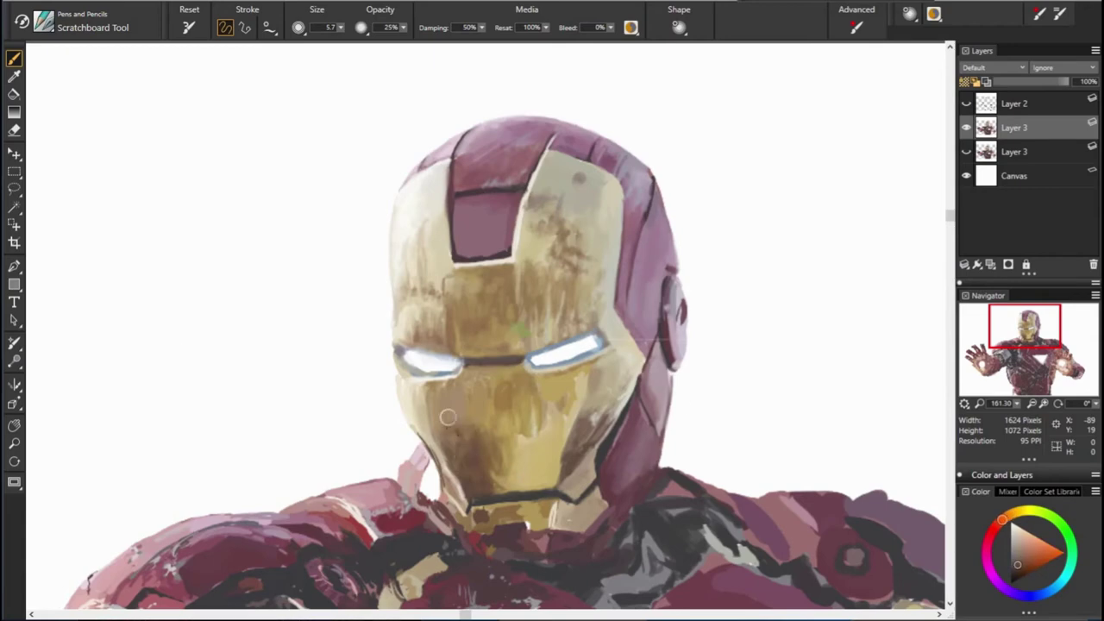
{"action": "left_click", "coordinate": [448, 417], "text": "alt"}
{"action": "left_click", "coordinate": [632, 435], "text": "alt"}
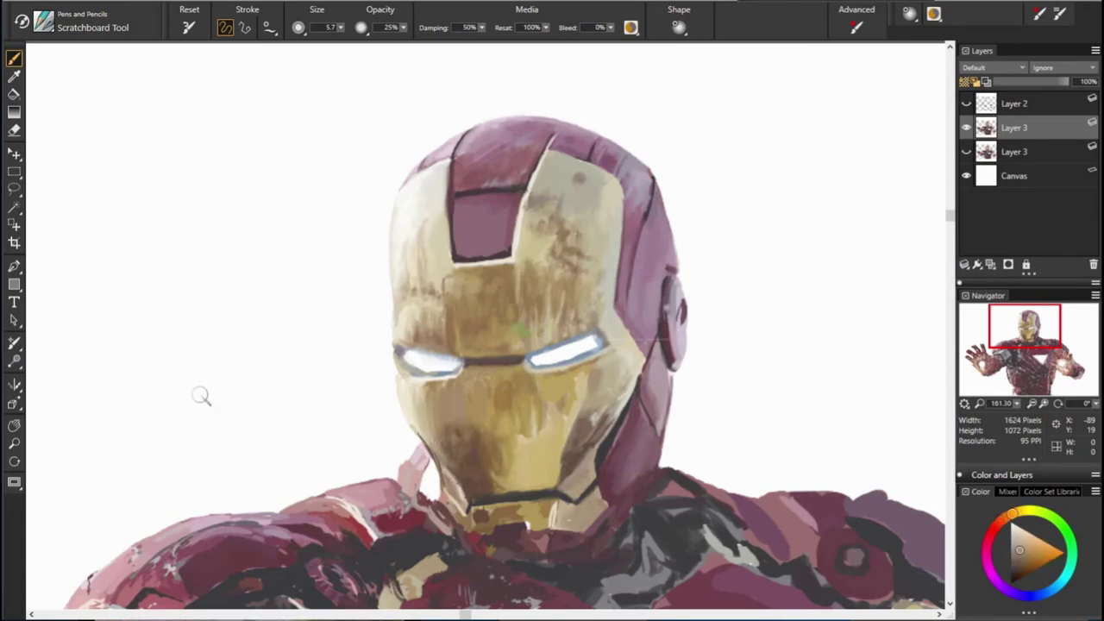
{"action": "left_click", "coordinate": [575, 455], "text": "alt"}
{"action": "left_click", "coordinate": [451, 500], "text": "alt"}
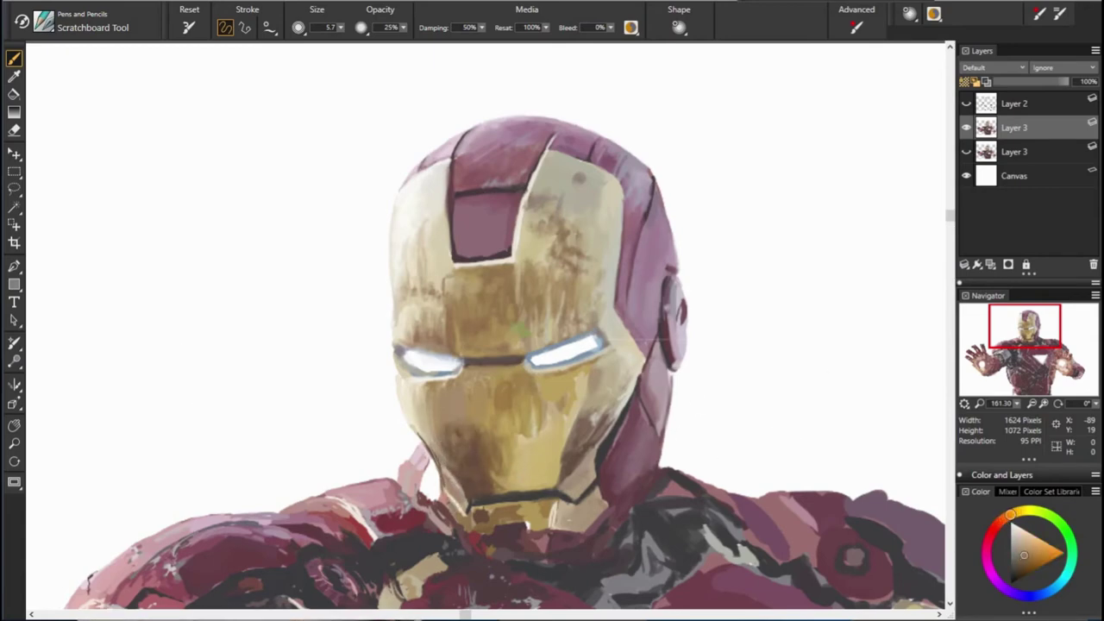
{"action": "left_click", "coordinate": [465, 509], "text": "alt"}
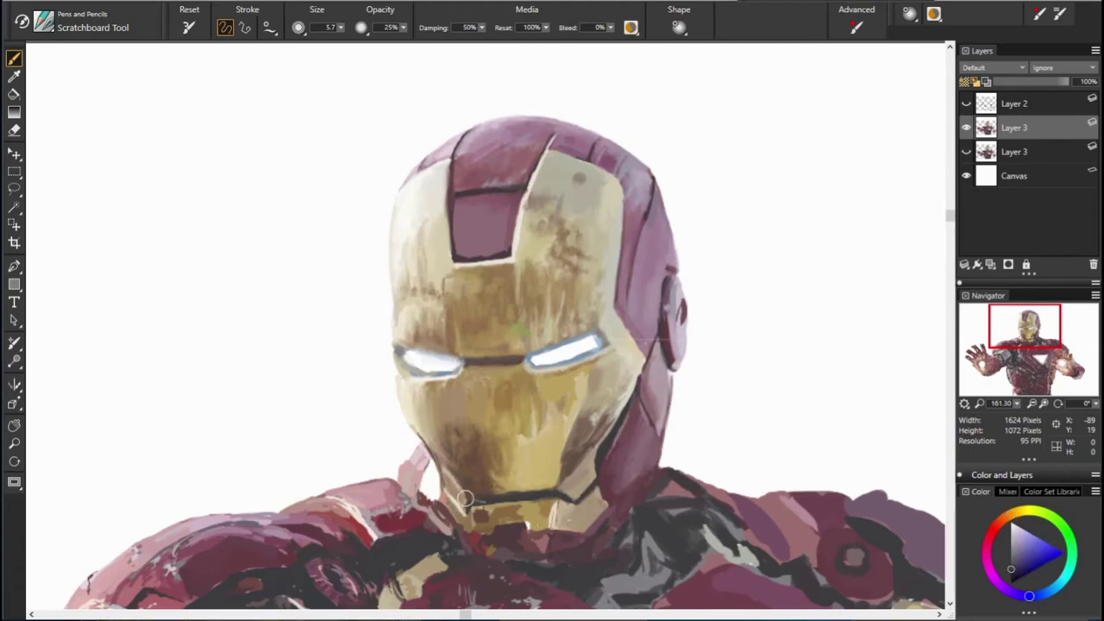
{"action": "left_click", "coordinate": [449, 479], "text": "alt"}
Step: Check the line art, then sample dark red armour and tan faceplate colours
{"action": "left_click", "coordinate": [966, 102]}
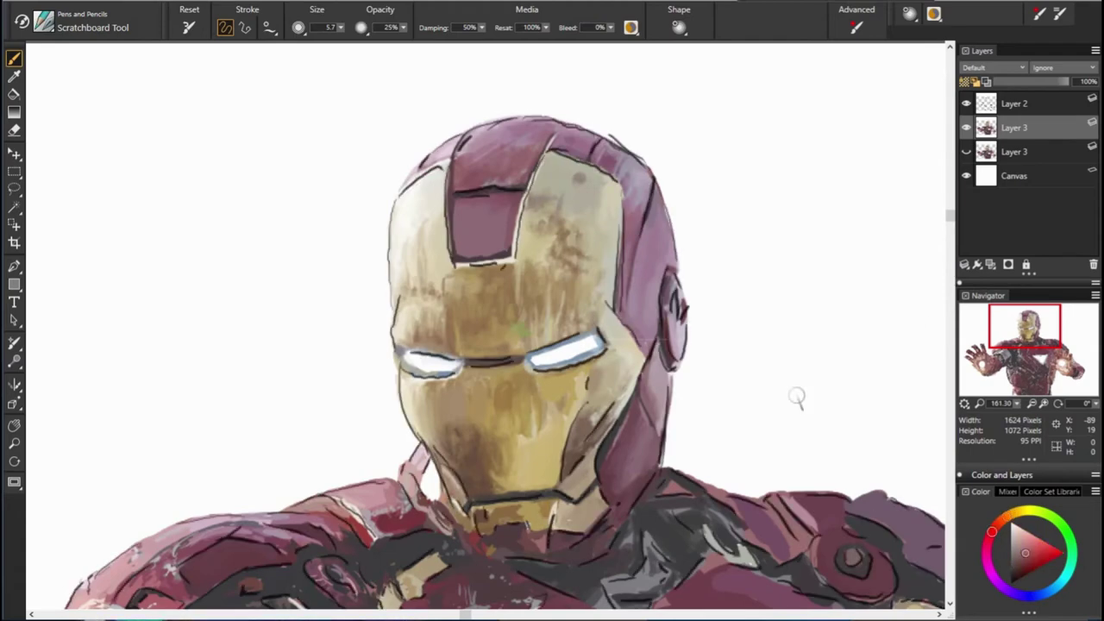
{"action": "left_click", "coordinate": [440, 500], "text": "alt"}
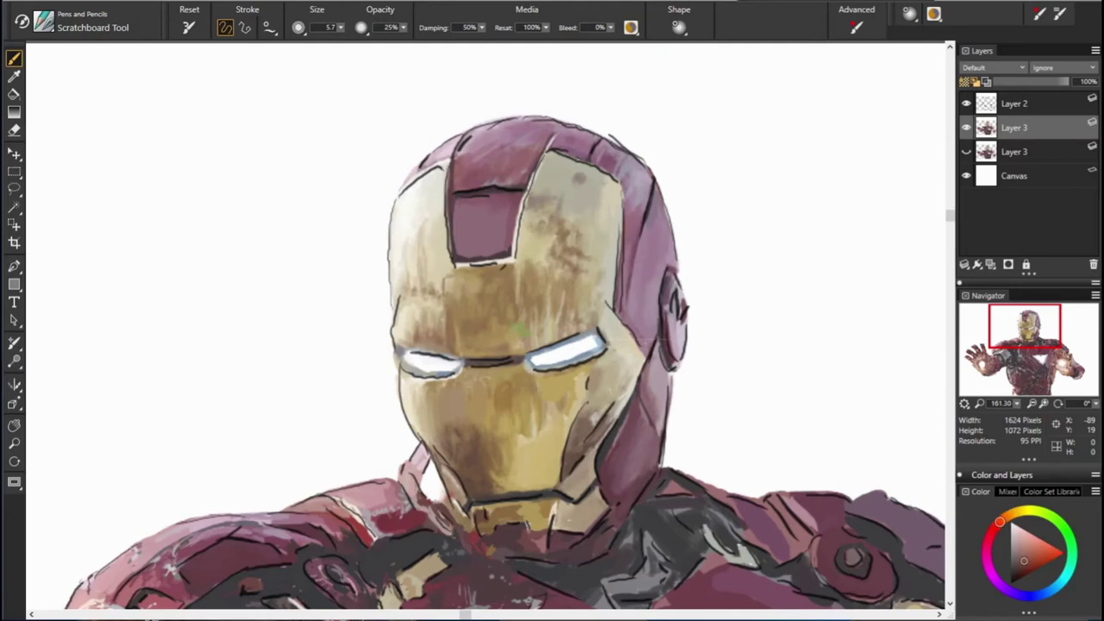
{"action": "left_click", "coordinate": [966, 103]}
{"action": "left_click", "coordinate": [497, 463], "text": "alt"}
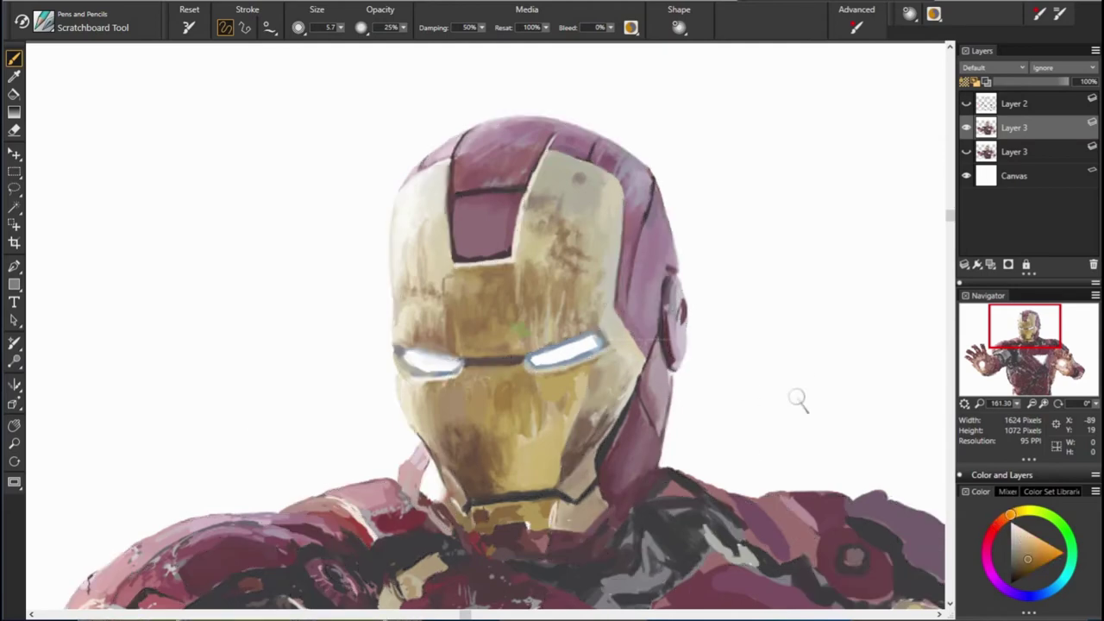
{"action": "left_click", "coordinate": [496, 465], "text": "alt"}
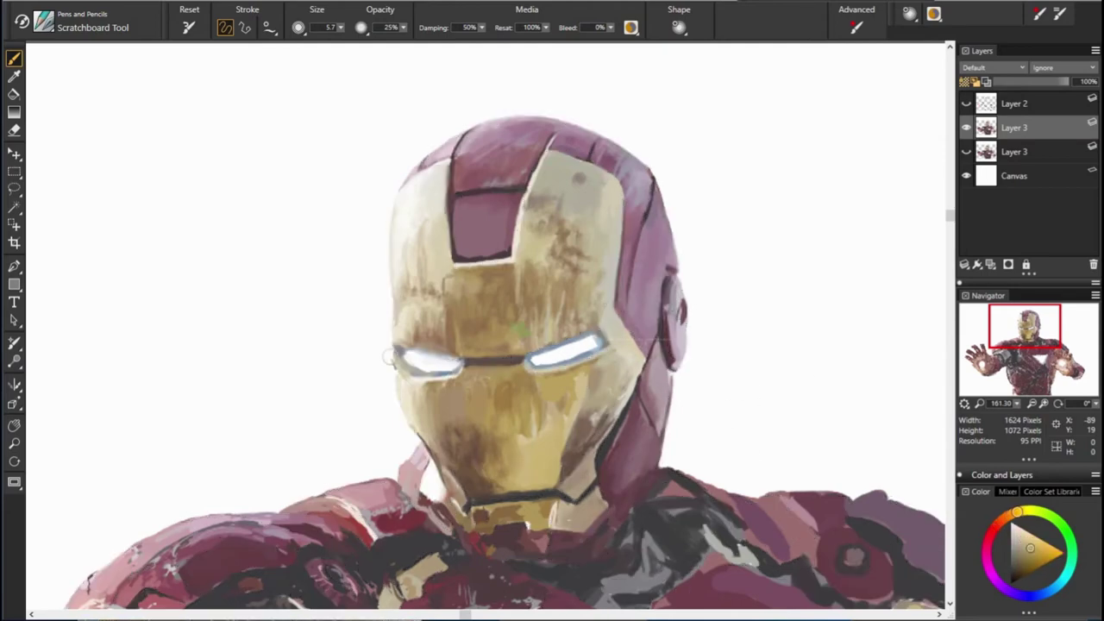
{"action": "left_click", "coordinate": [517, 464], "text": "alt"}
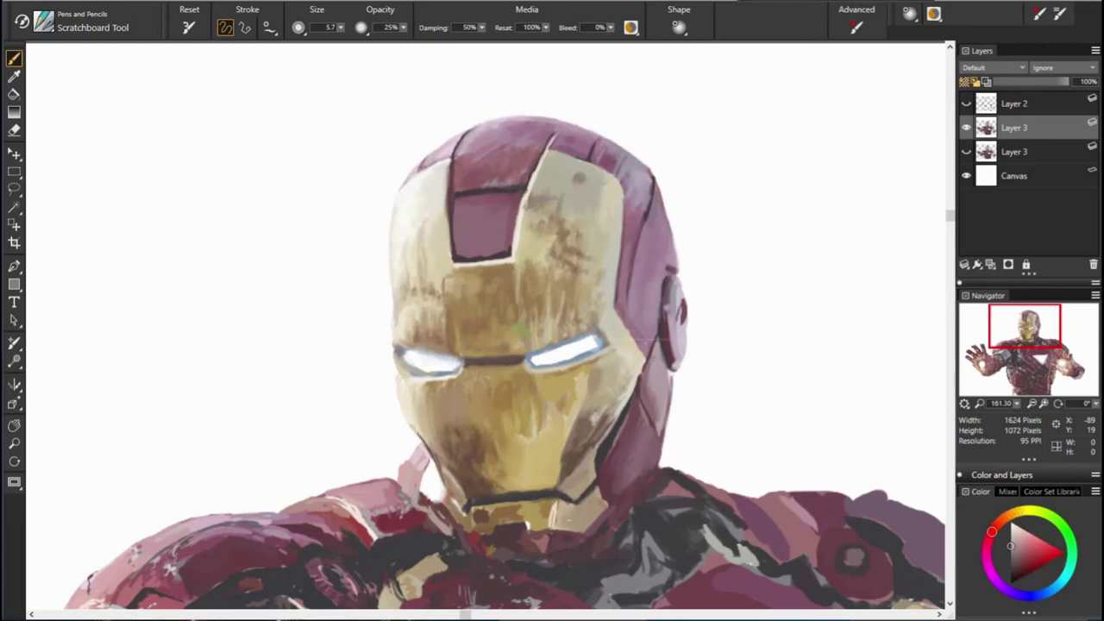
Step: Sample eye-slit blue, shoulder mauve and helmet purple and red tones
{"action": "left_click", "coordinate": [536, 362], "text": "alt"}
{"action": "left_click", "coordinate": [759, 505], "text": "alt"}
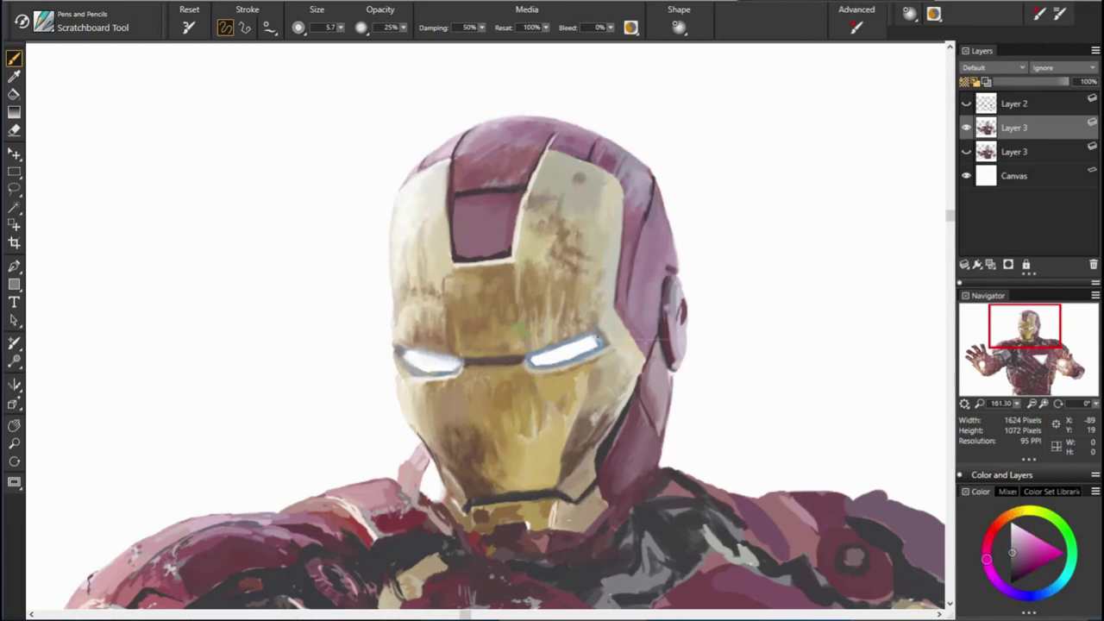
{"action": "left_click", "coordinate": [634, 265], "text": "alt"}
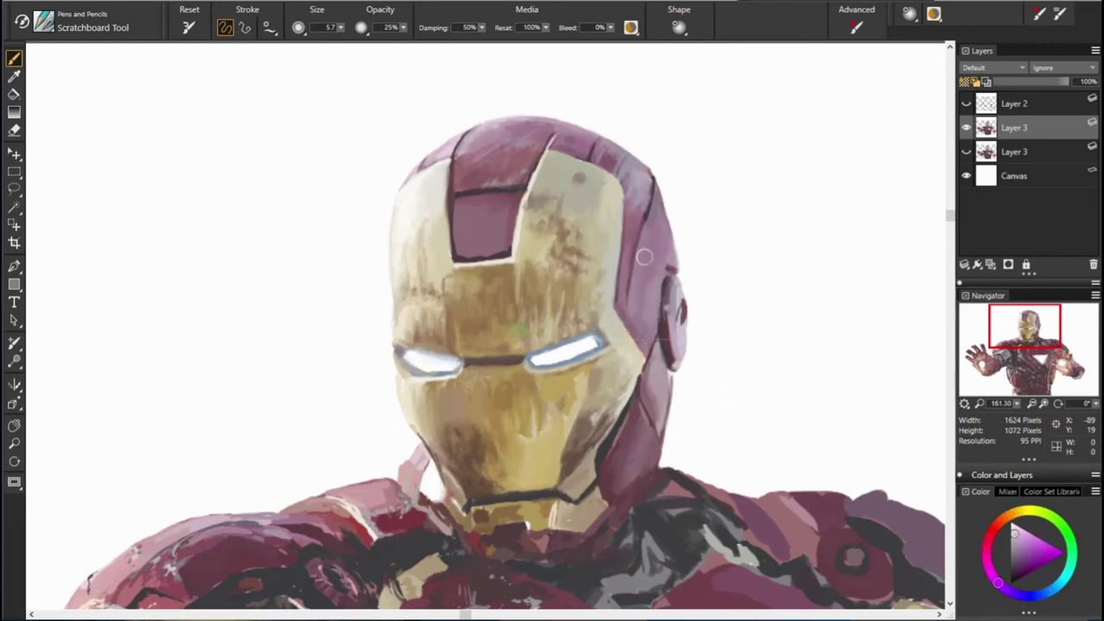
{"action": "left_click", "coordinate": [481, 225], "text": "alt"}
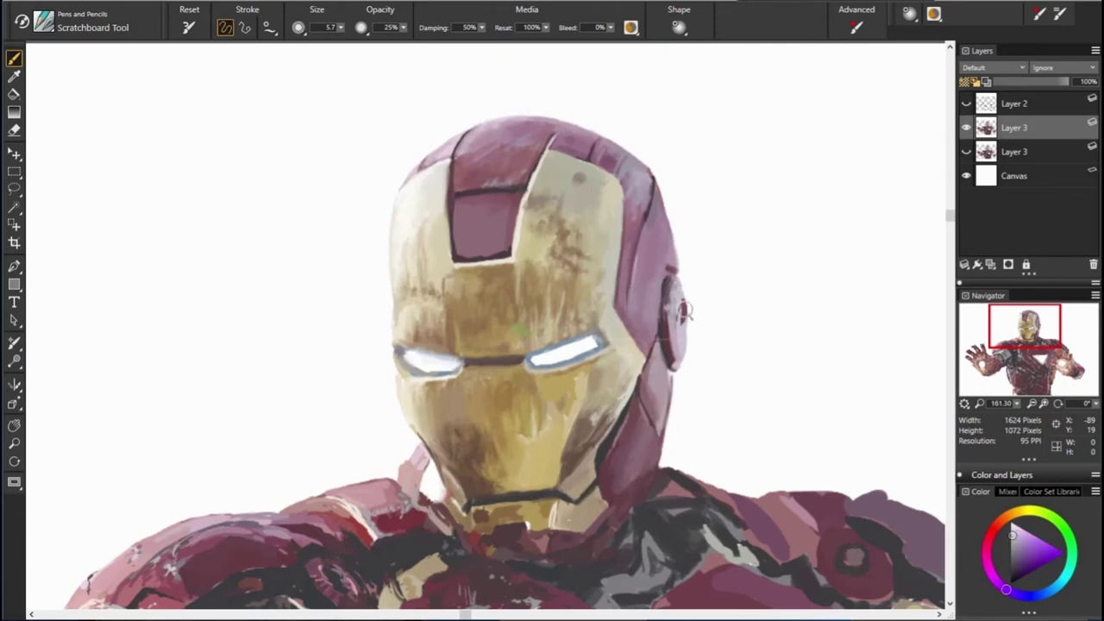
{"action": "left_click", "coordinate": [680, 312], "text": "alt"}
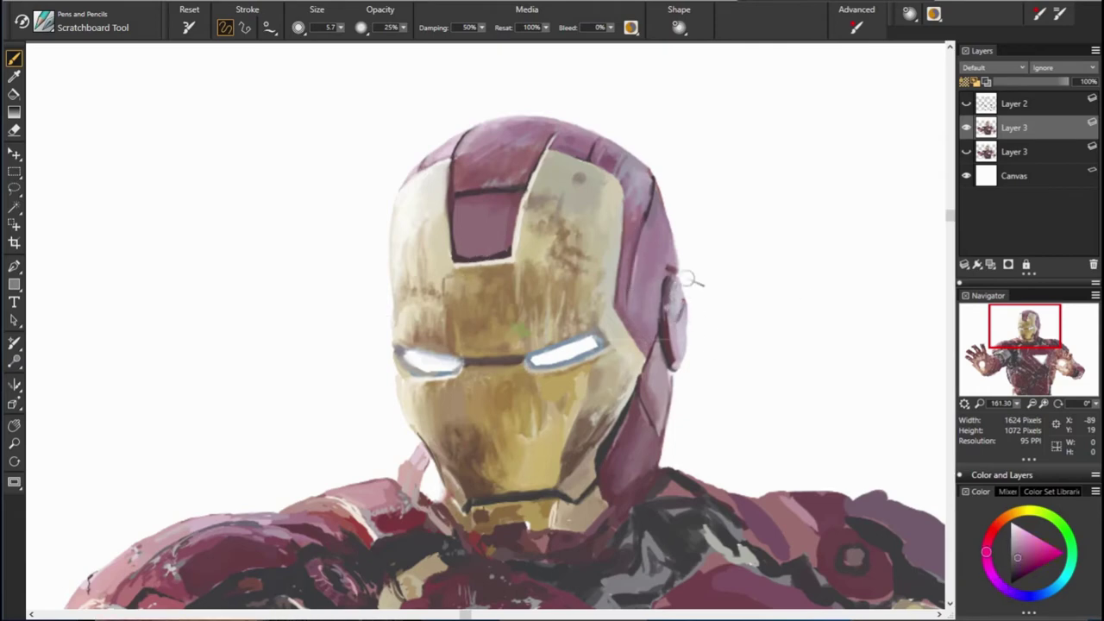
{"action": "left_click", "coordinate": [659, 336], "text": "alt"}
{"action": "left_click", "coordinate": [668, 303], "text": "alt"}
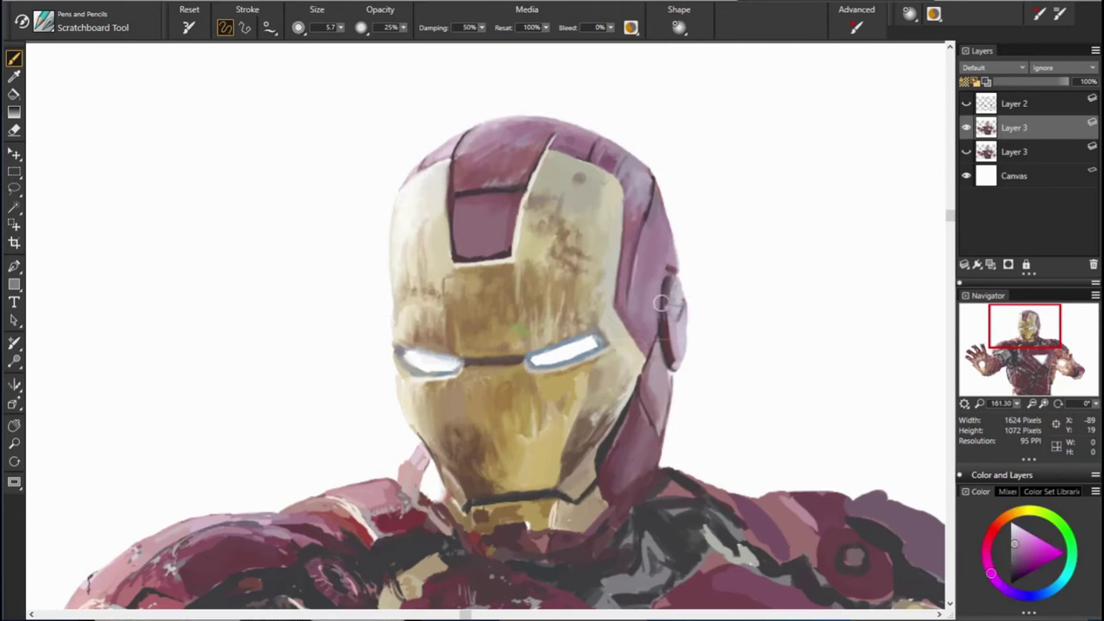
{"action": "left_click", "coordinate": [663, 353], "text": "alt"}
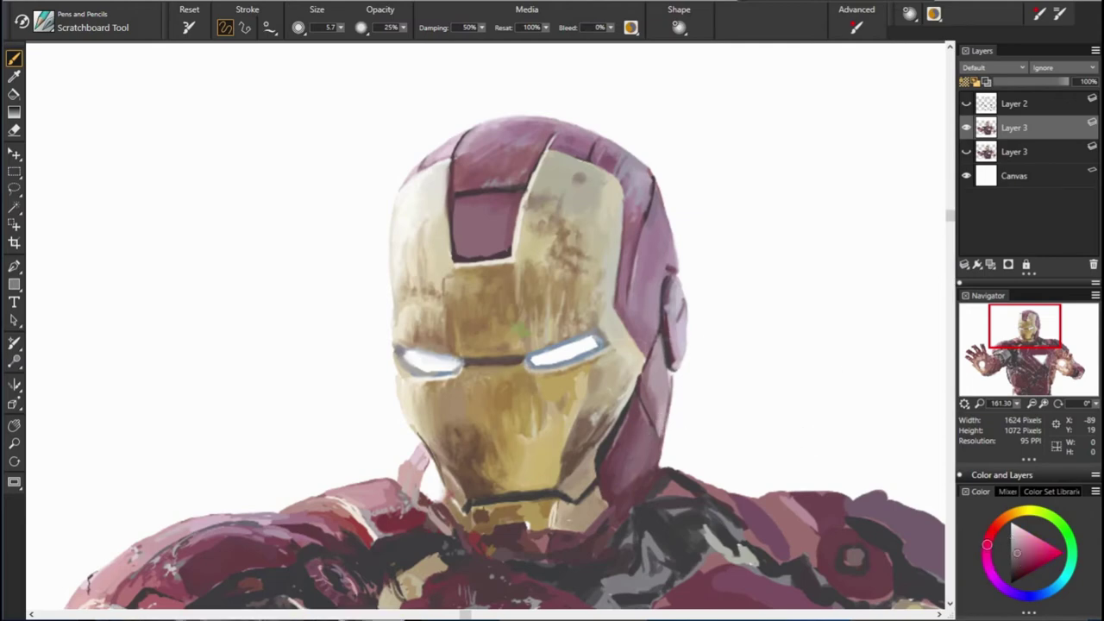
Step: Sample gold, neck red and blue shades, toggling the eraser on and back off
{"action": "left_click", "coordinate": [469, 409], "text": "alt"}
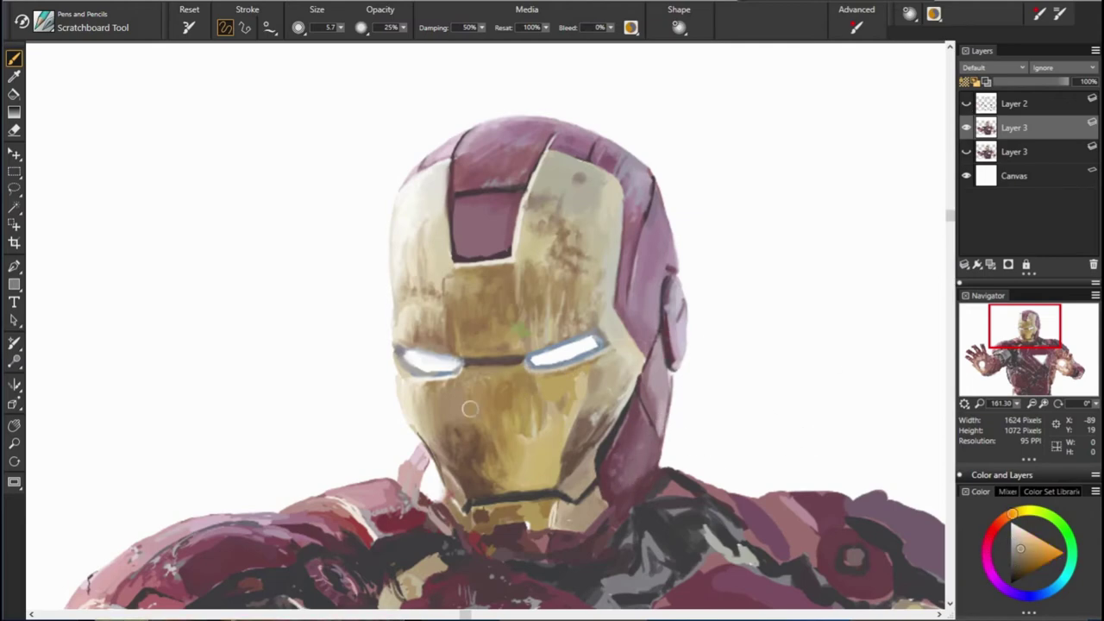
{"action": "left_click", "coordinate": [640, 495], "text": "alt"}
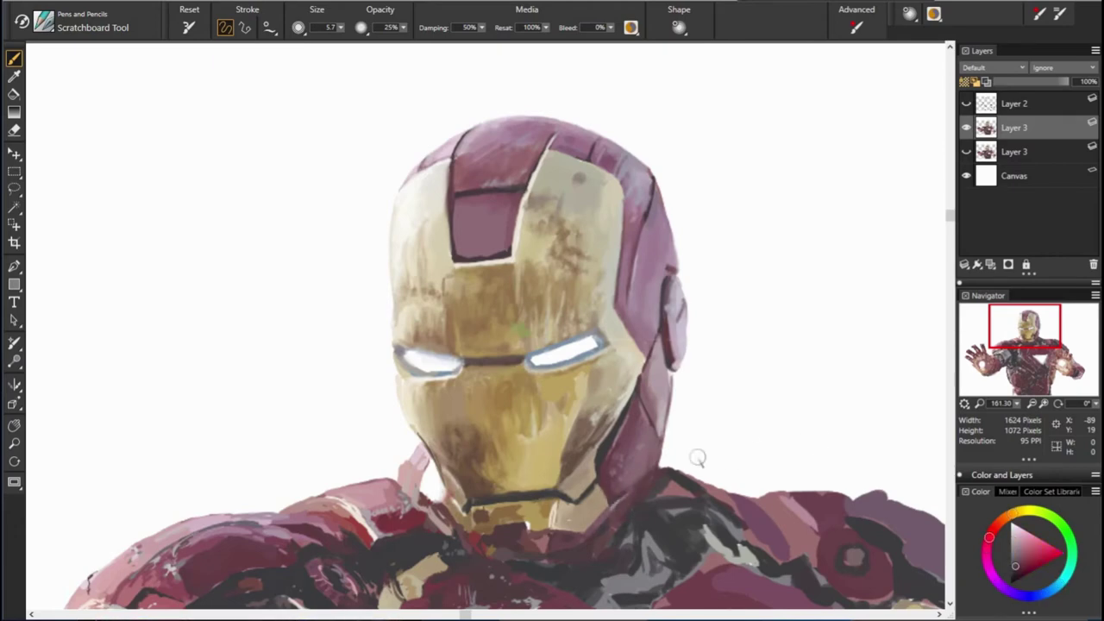
{"action": "left_click", "coordinate": [482, 418], "text": "alt"}
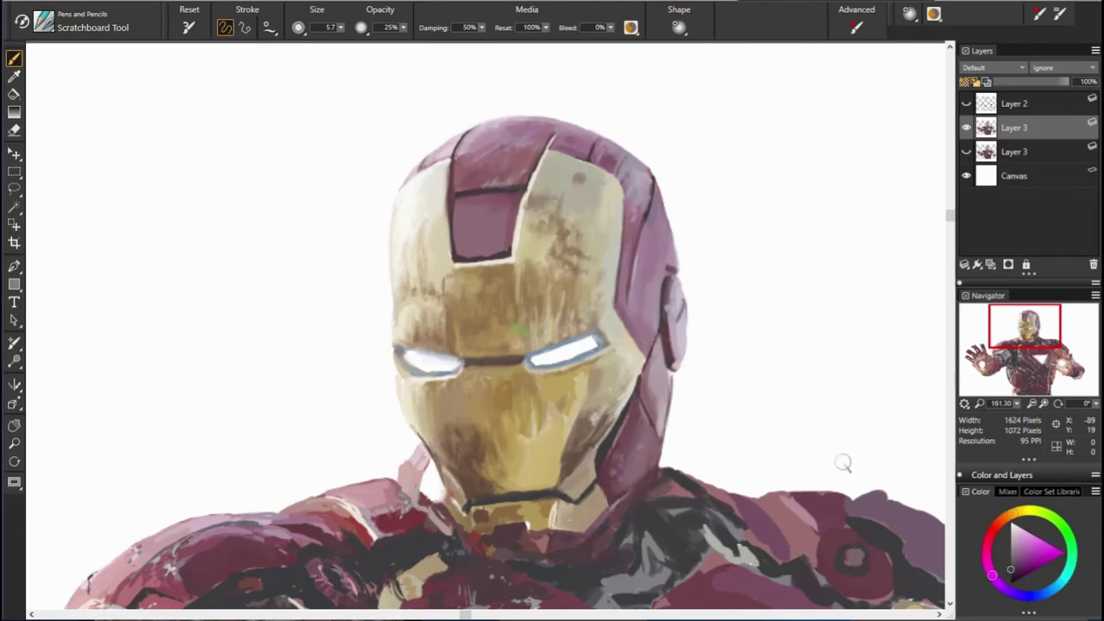
{"action": "left_click", "coordinate": [803, 452], "text": "alt"}
{"action": "left_click", "coordinate": [792, 501], "text": "alt"}
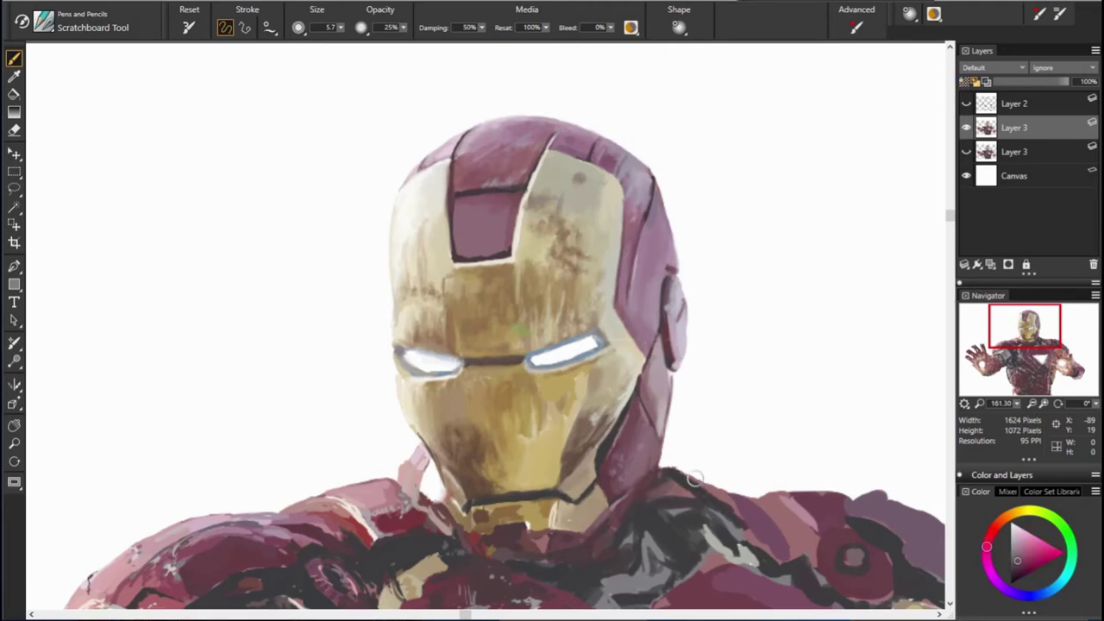
{"action": "key", "text": "n"}
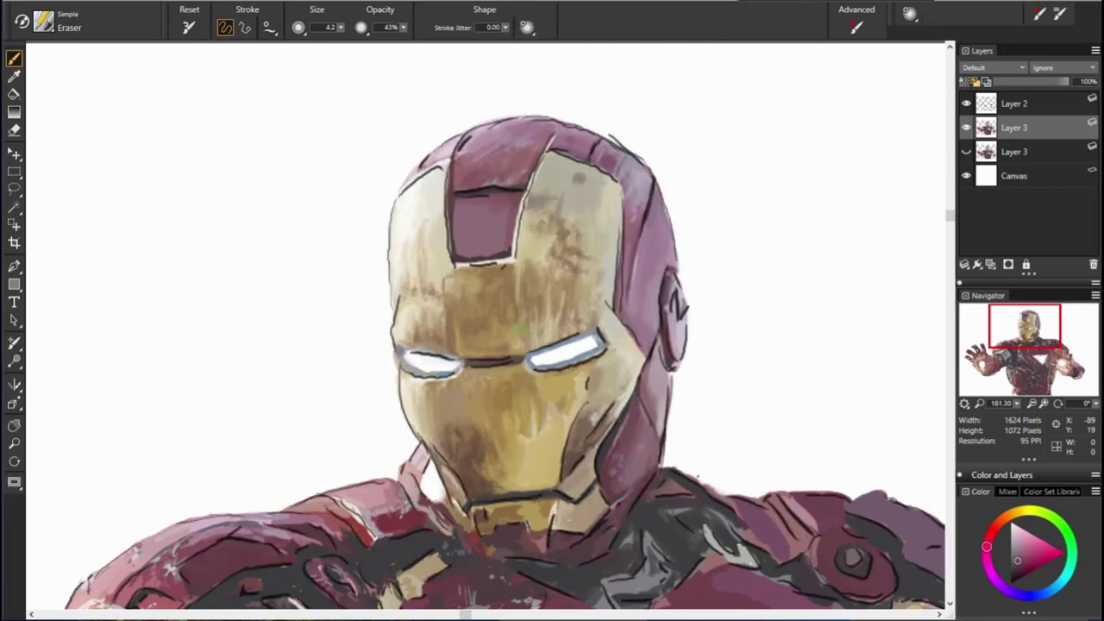
{"action": "key", "text": "n"}
Step: Sample muted reds, purples and maroon from the shoulder armour
{"action": "left_click", "coordinate": [768, 496], "text": "alt"}
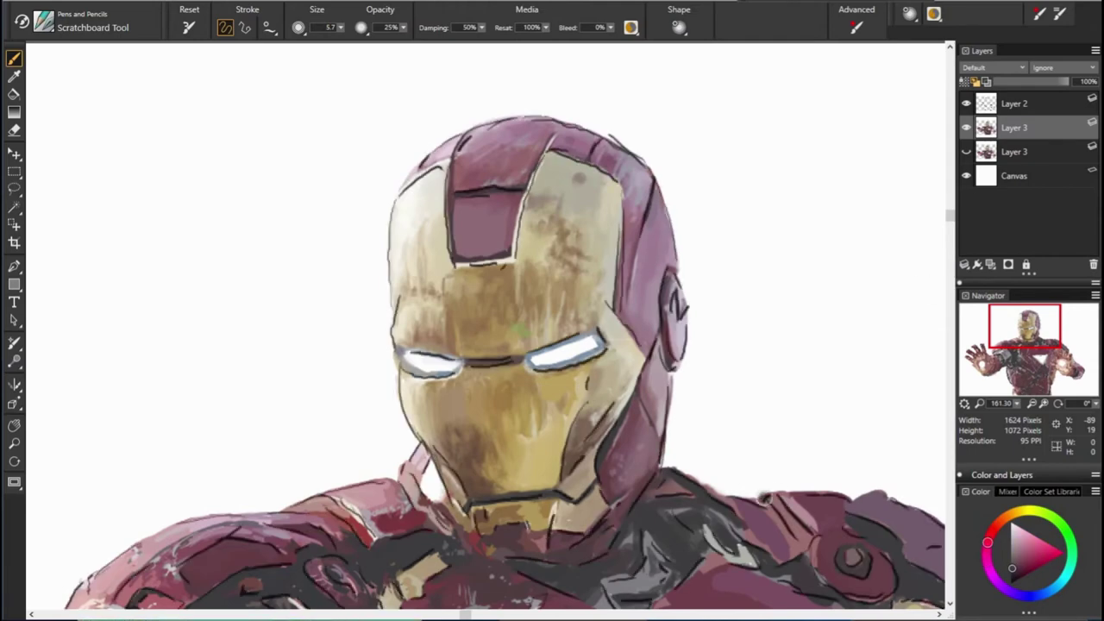
{"action": "left_click", "coordinate": [807, 509], "text": "alt"}
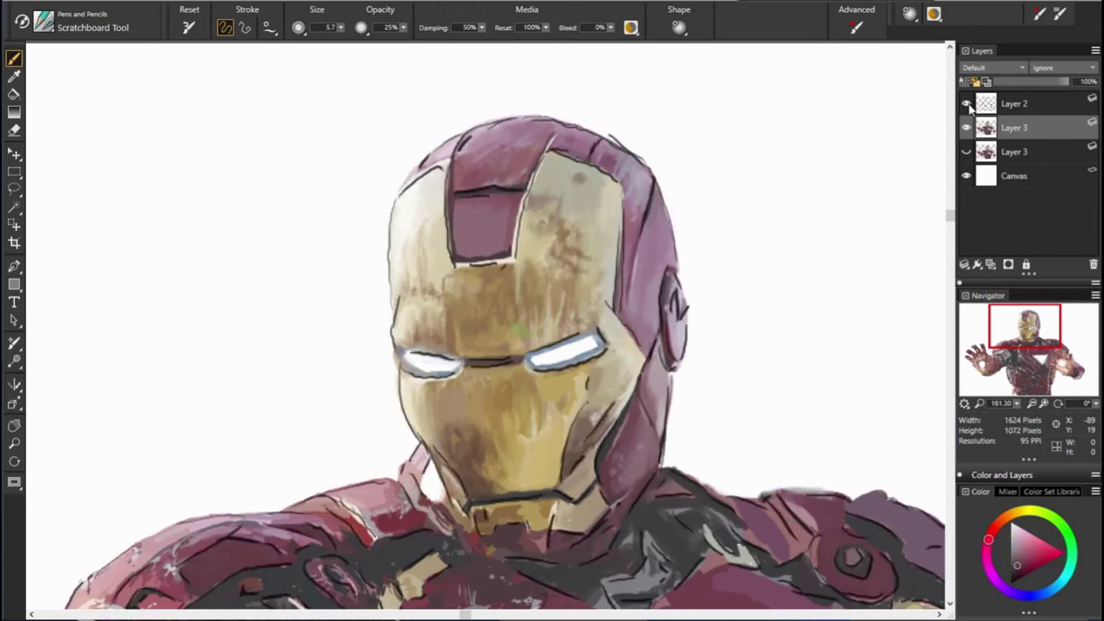
{"action": "left_click", "coordinate": [822, 520], "text": "alt"}
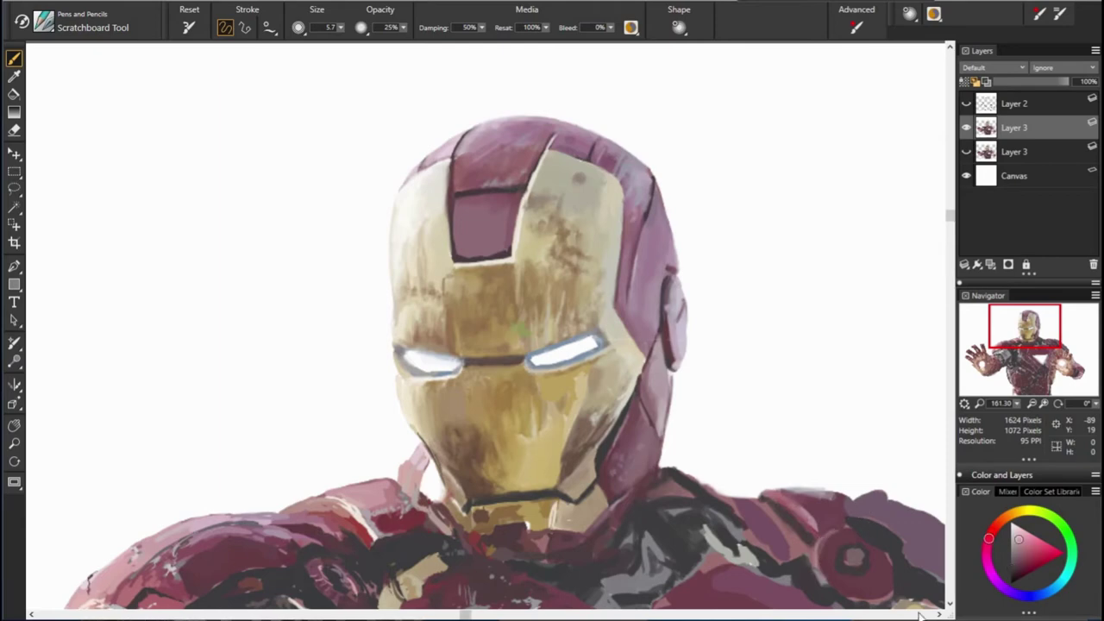
{"action": "left_click", "coordinate": [857, 556], "text": "alt"}
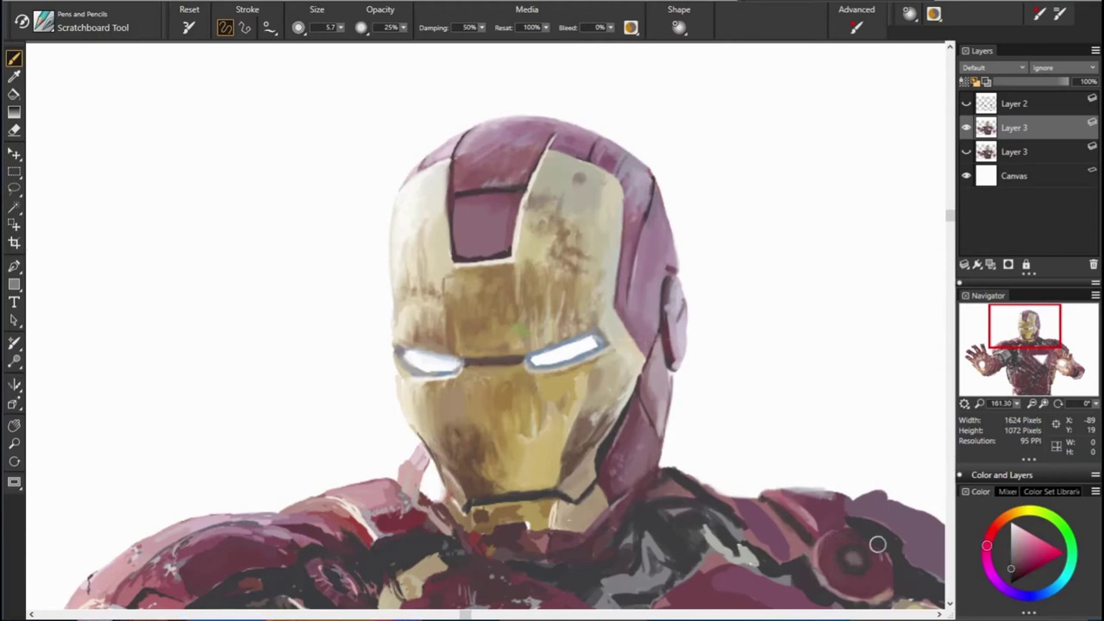
{"action": "left_click", "coordinate": [690, 490], "text": "alt"}
{"action": "left_click", "coordinate": [847, 464], "text": "alt"}
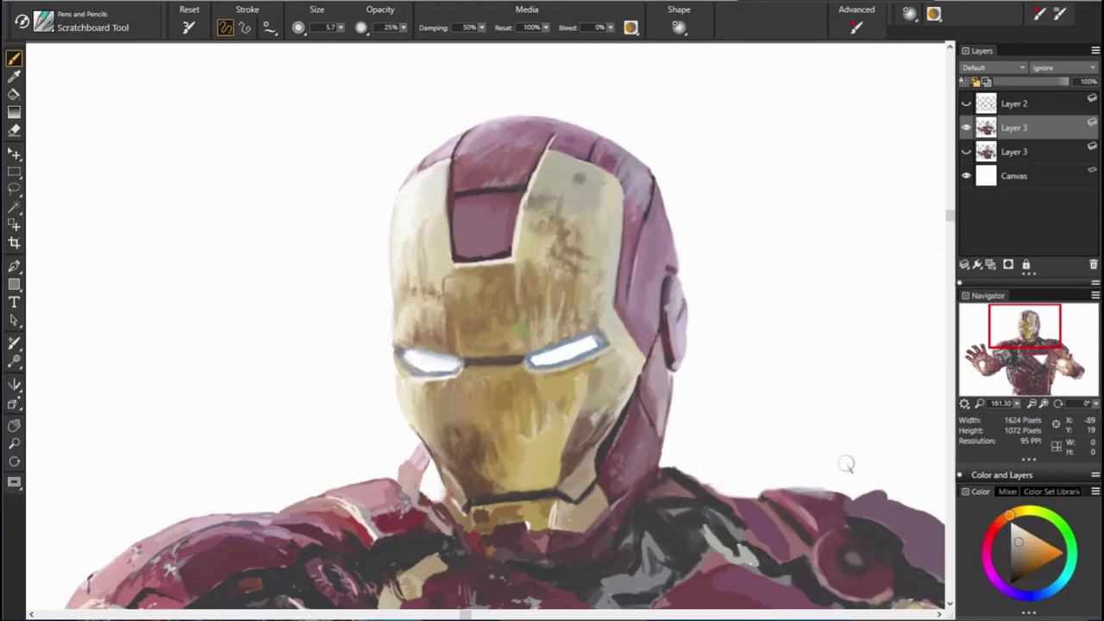
{"action": "left_click", "coordinate": [879, 595], "text": "alt"}
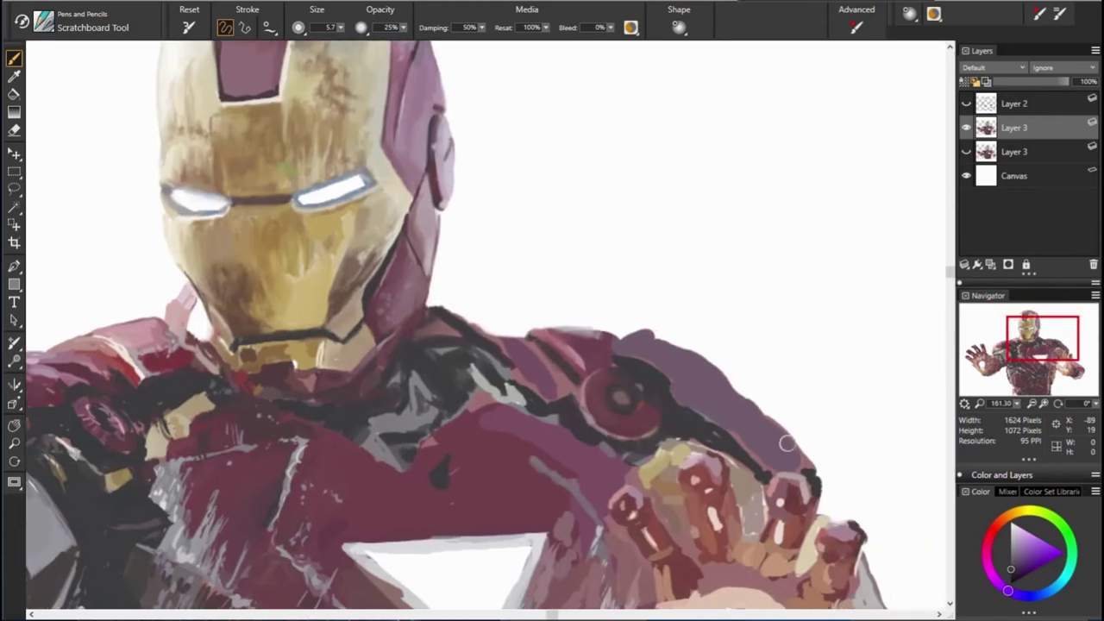
{"action": "left_click", "coordinate": [601, 425], "text": "alt"}
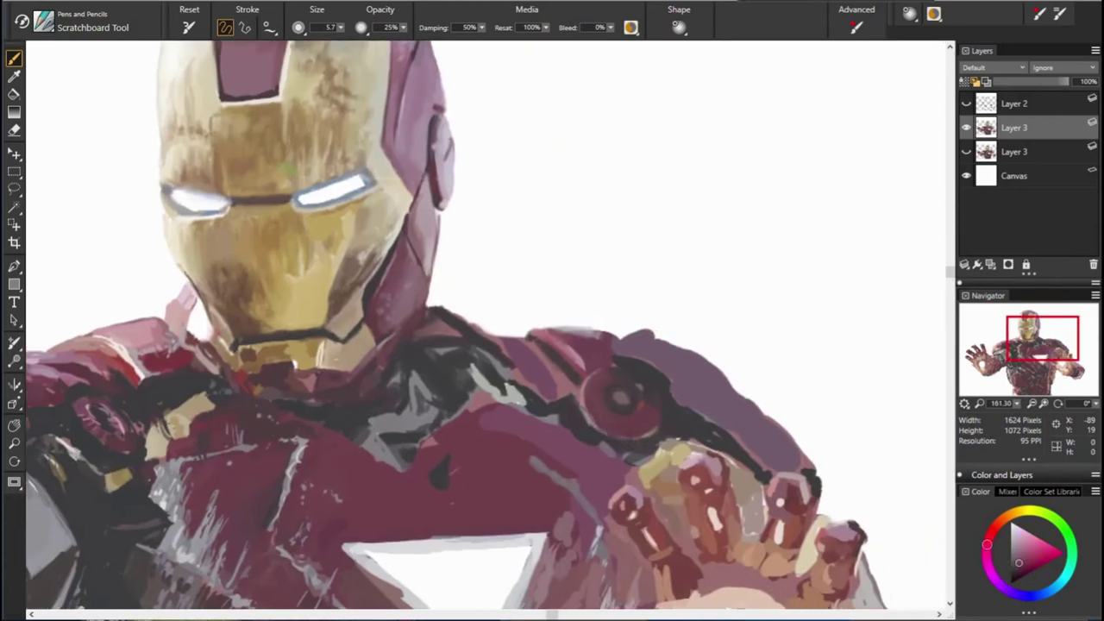
{"action": "left_click", "coordinate": [608, 420], "text": "alt"}
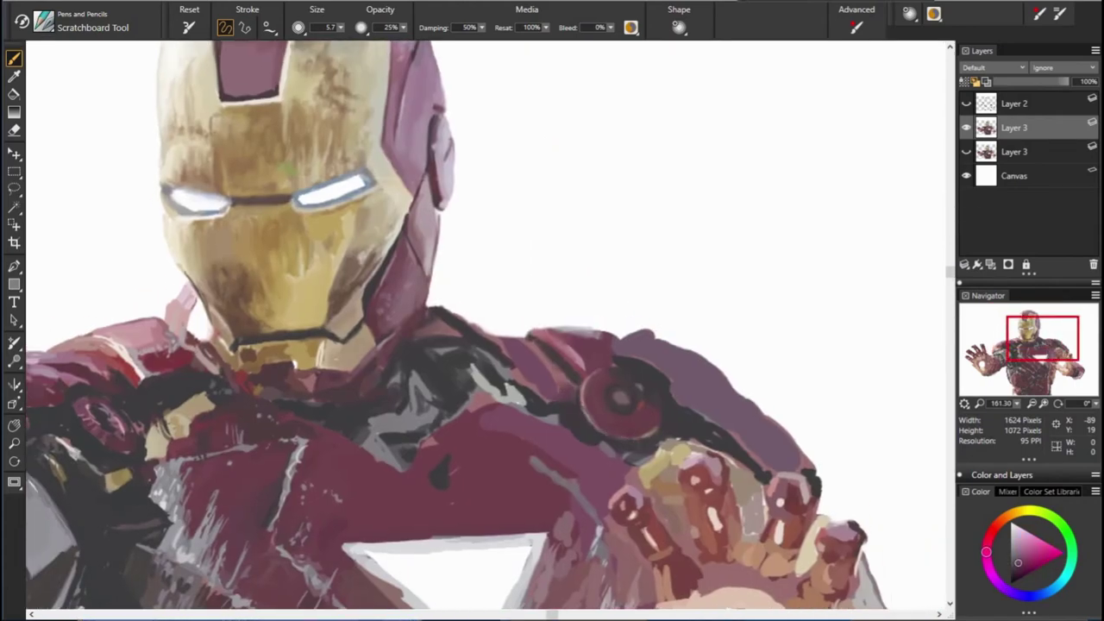
Step: Darken the shoulder armour near the collar using sampled blue-violet, pink and magenta tones
{"action": "left_click", "coordinate": [559, 379], "text": "alt"}
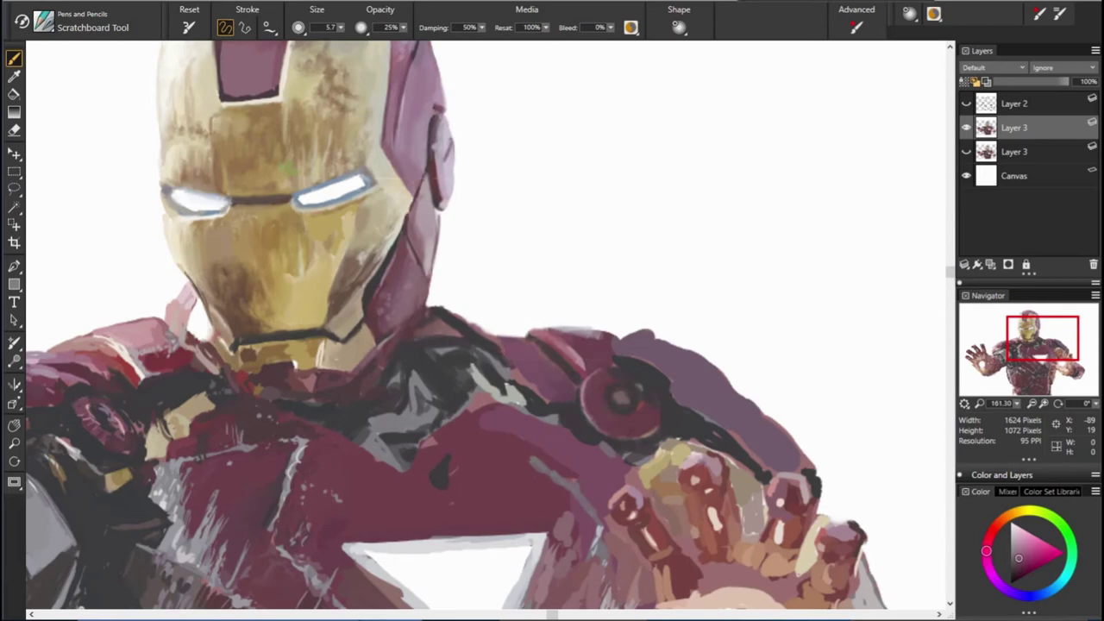
{"action": "left_click", "coordinate": [680, 433], "text": "alt"}
{"action": "left_click", "coordinate": [565, 402], "text": "alt"}
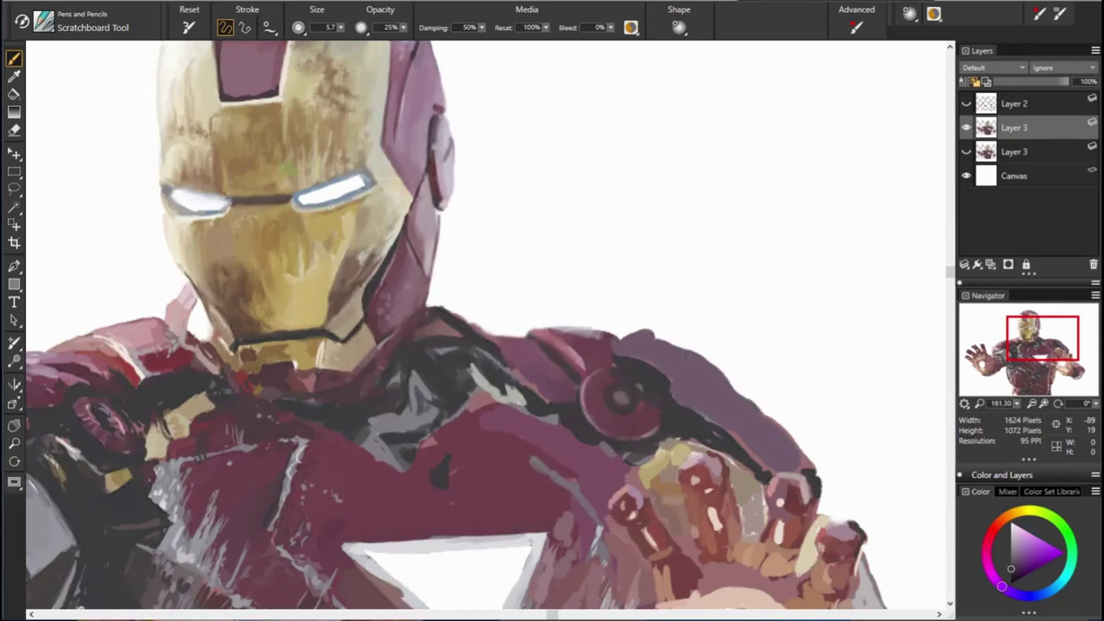
{"action": "left_click", "coordinate": [498, 357], "text": "alt"}
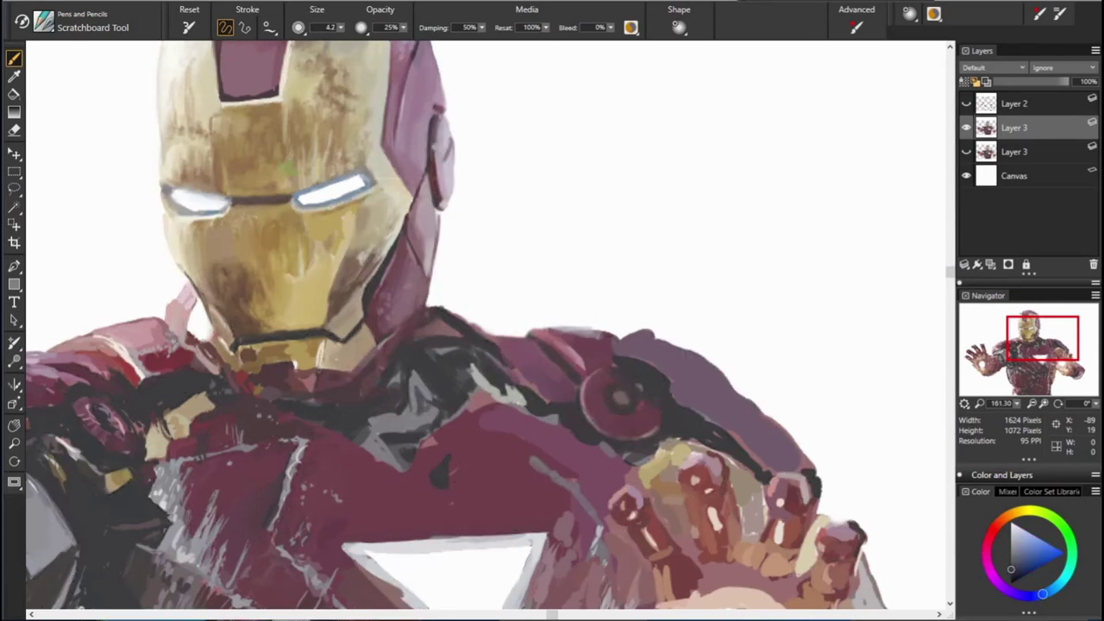
{"action": "left_click", "coordinate": [517, 361], "text": "alt"}
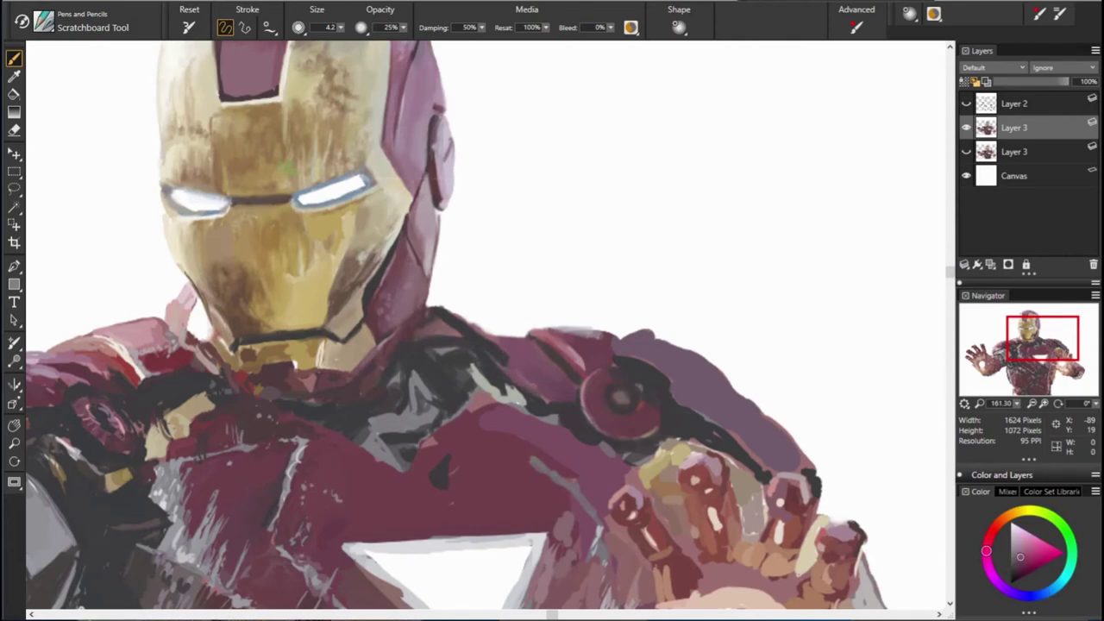
{"action": "left_click", "coordinate": [610, 411], "text": "alt"}
{"action": "left_click", "coordinate": [558, 458], "text": "alt"}
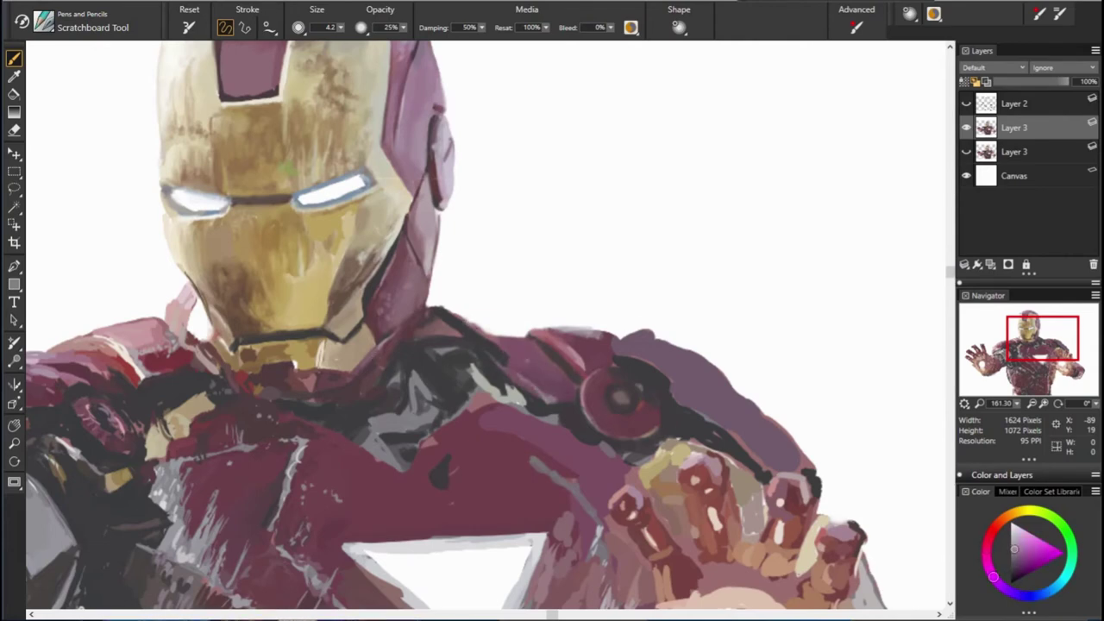
Step: Paint a short dark red stroke along the shoulder edge beside the raised hand
{"action": "left_click", "coordinate": [562, 334], "text": "alt"}
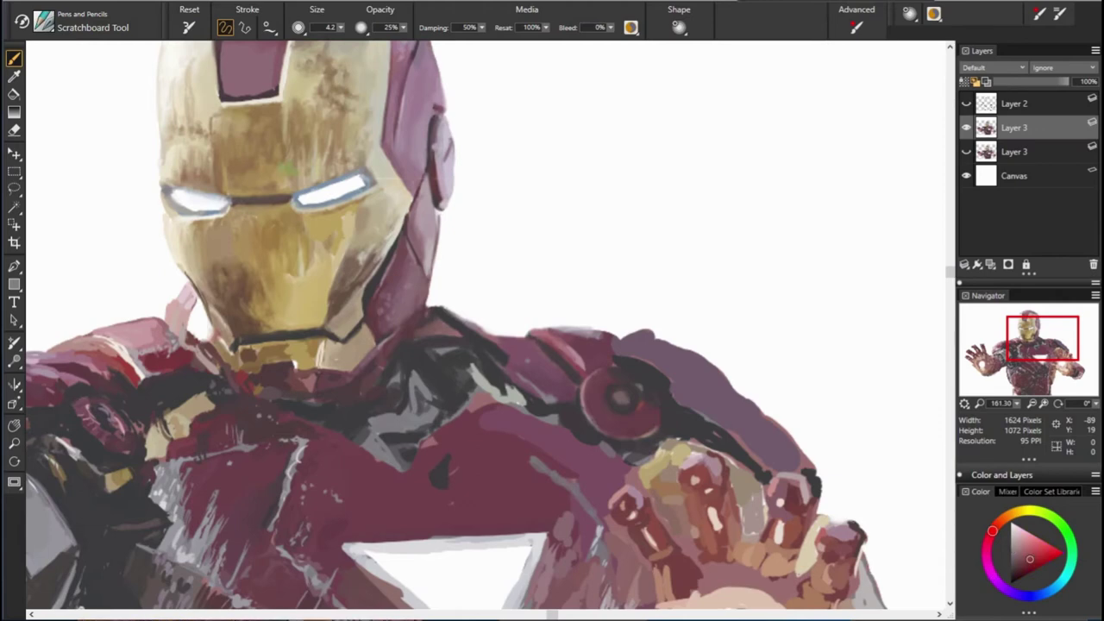
{"action": "left_click_drag", "start_coordinate": [536, 337], "coordinate": [552, 348]}
{"action": "key", "text": "n"}
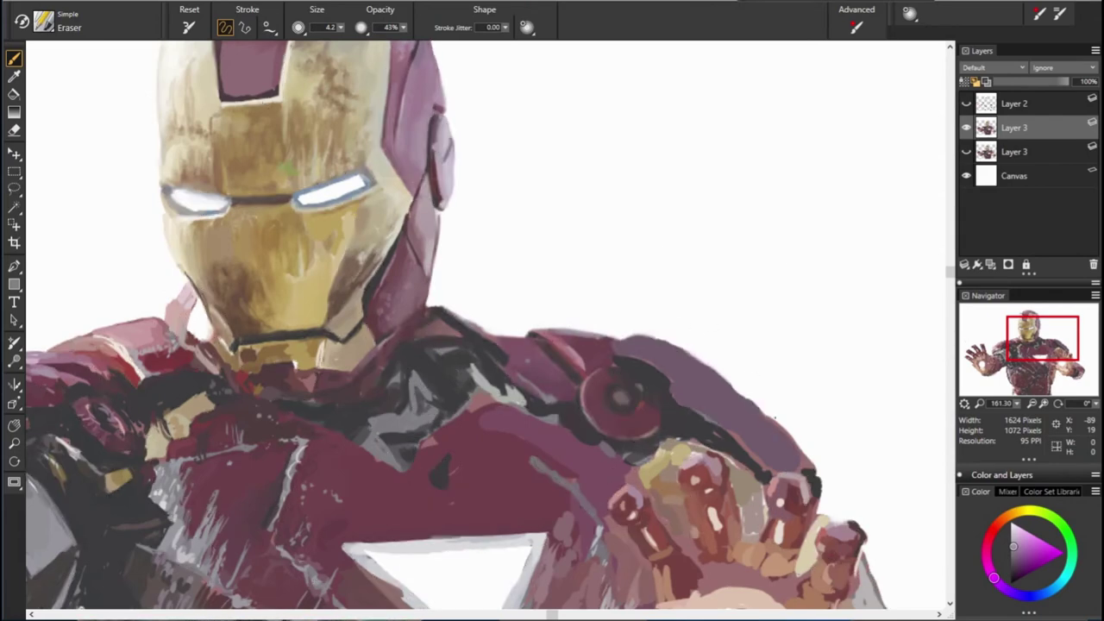
{"action": "left_click_drag", "start_coordinate": [653, 333], "coordinate": [519, 72]}
{"action": "key", "text": "n"}
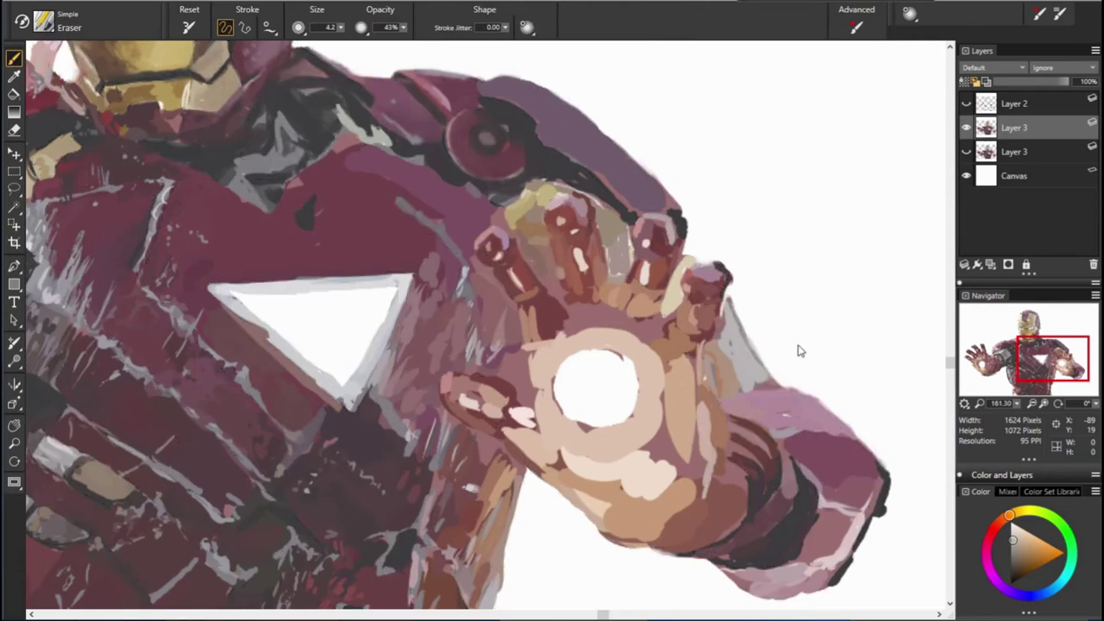
Step: Shrink the brush to 7.8 and darken the fingertip and hand's lower right with brown
{"action": "key", "text": "bracketleft"}
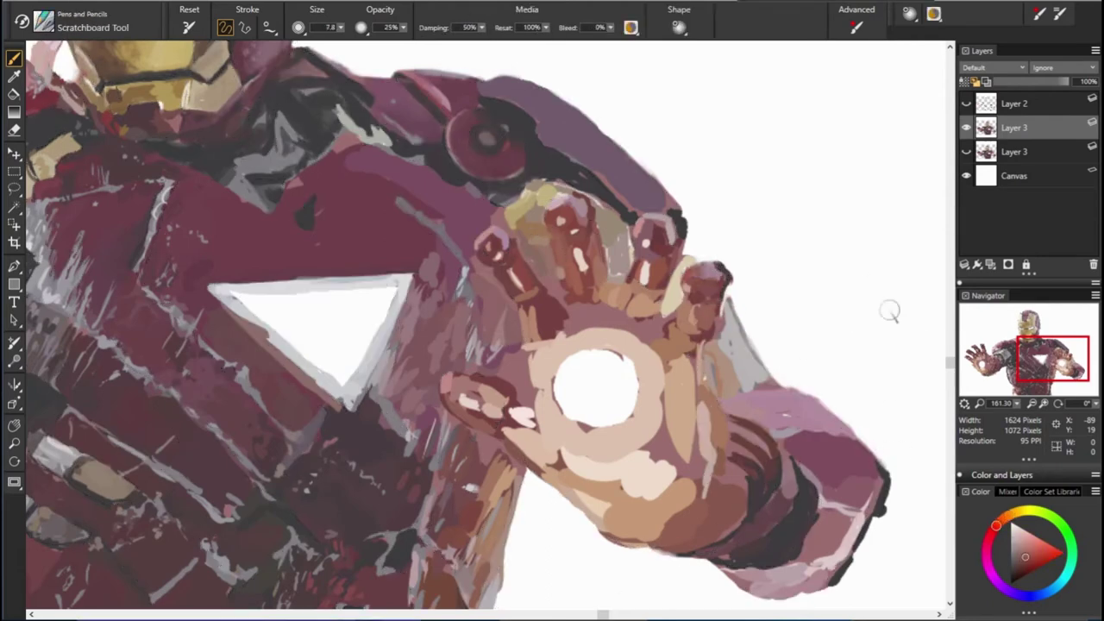
{"action": "left_click", "coordinate": [692, 283], "text": "alt"}
{"action": "mouse_move", "coordinate": [693, 283]}
{"action": "left_mouse_down"}
{"action": "mouse_move", "coordinate": [702, 291]}
{"action": "mouse_move", "coordinate": [728, 273]}
{"action": "left_mouse_up"}
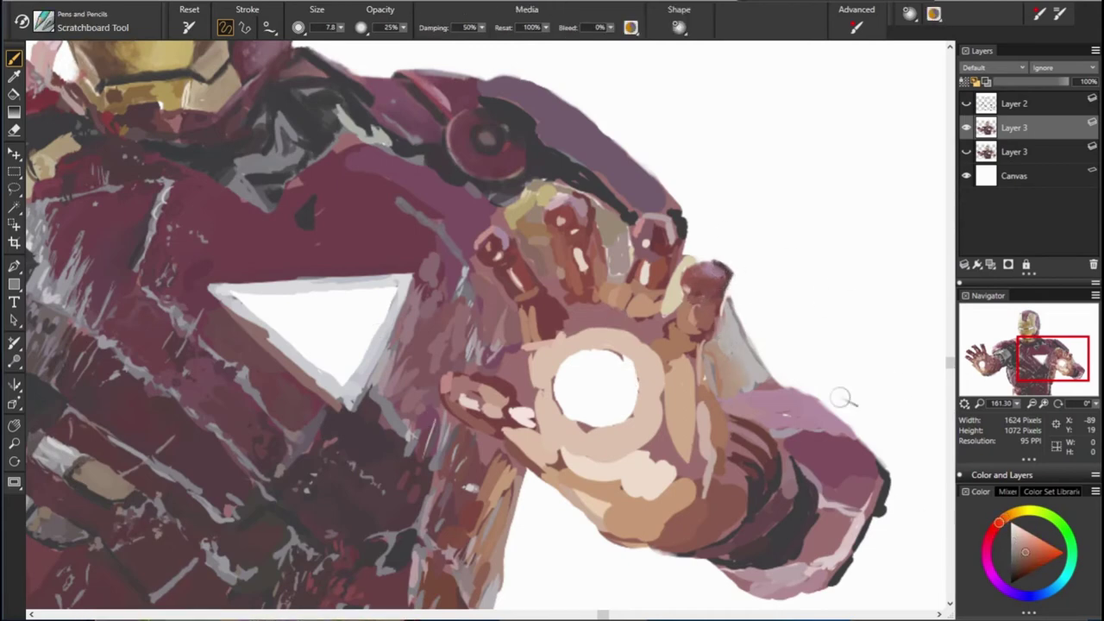
{"action": "left_click", "coordinate": [712, 369], "text": "alt"}
{"action": "left_click", "coordinate": [714, 388], "text": "alt"}
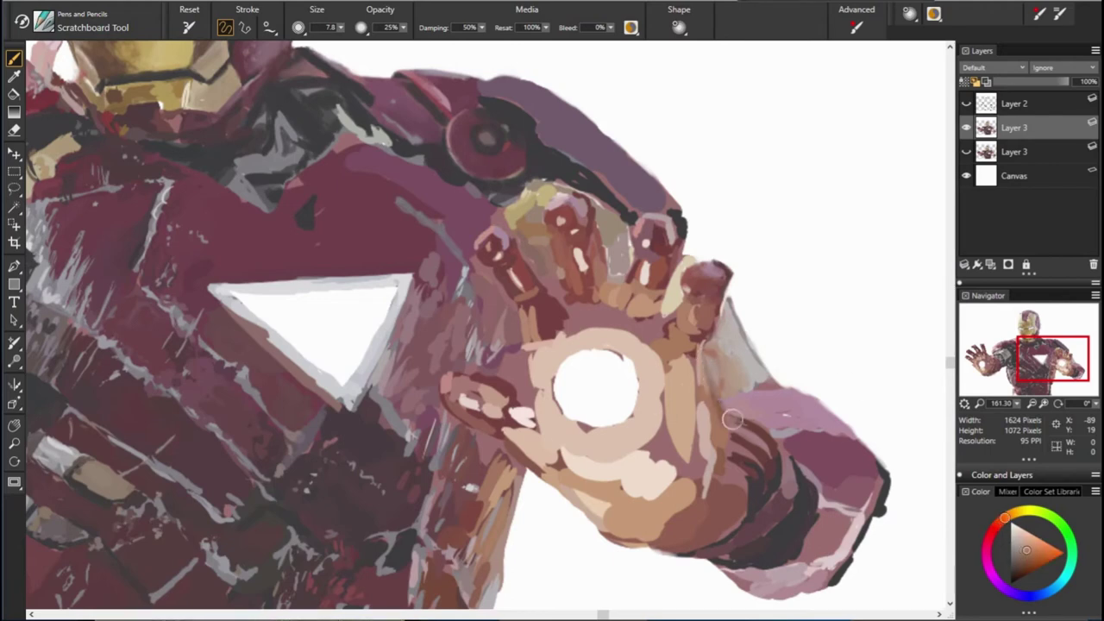
{"action": "mouse_move", "coordinate": [712, 405]}
{"action": "left_mouse_down"}
{"action": "mouse_move", "coordinate": [742, 430]}
{"action": "mouse_move", "coordinate": [703, 470]}
{"action": "left_mouse_up"}
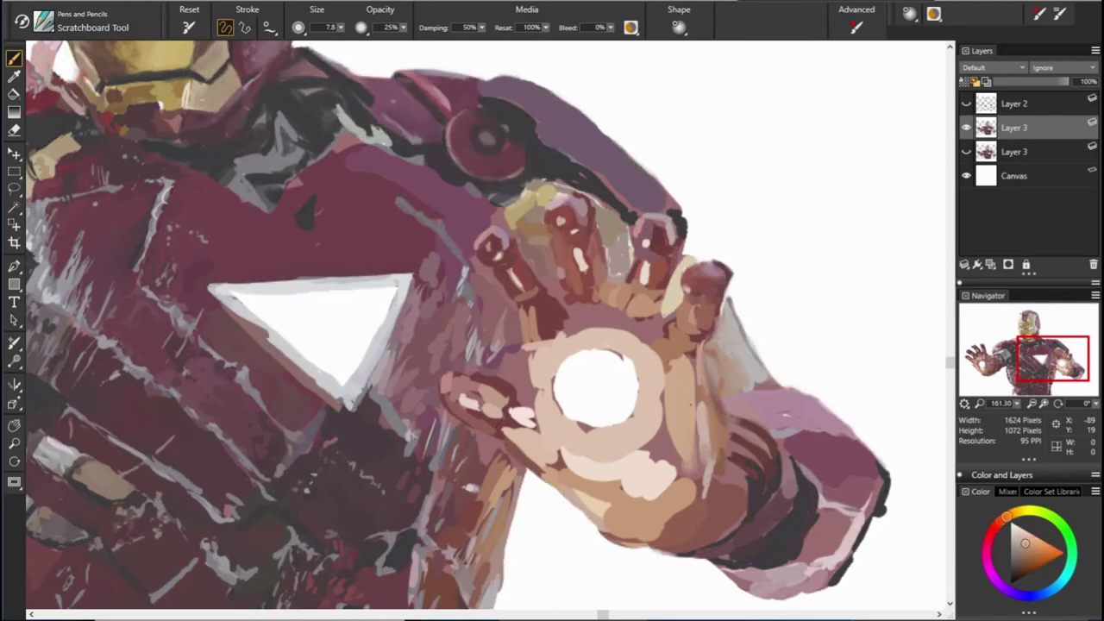
Step: Add a dark stroke at the thumb base and a light highlight along the thumb
{"action": "left_click", "coordinate": [994, 527]}
{"action": "left_click", "coordinate": [706, 330], "text": "alt"}
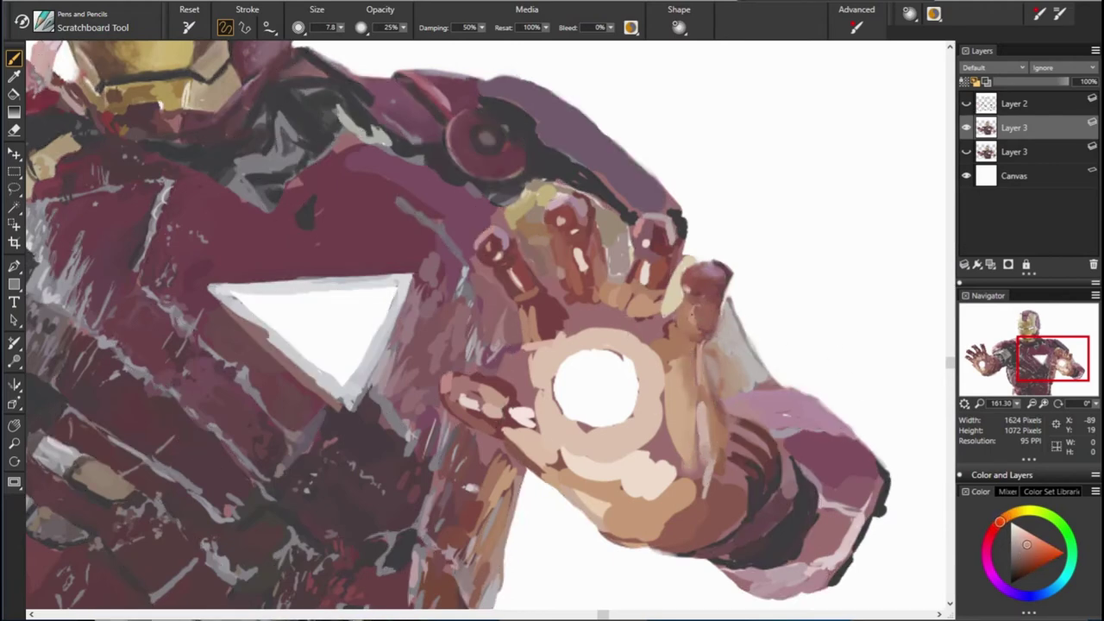
{"action": "left_click", "coordinate": [564, 324], "text": "alt"}
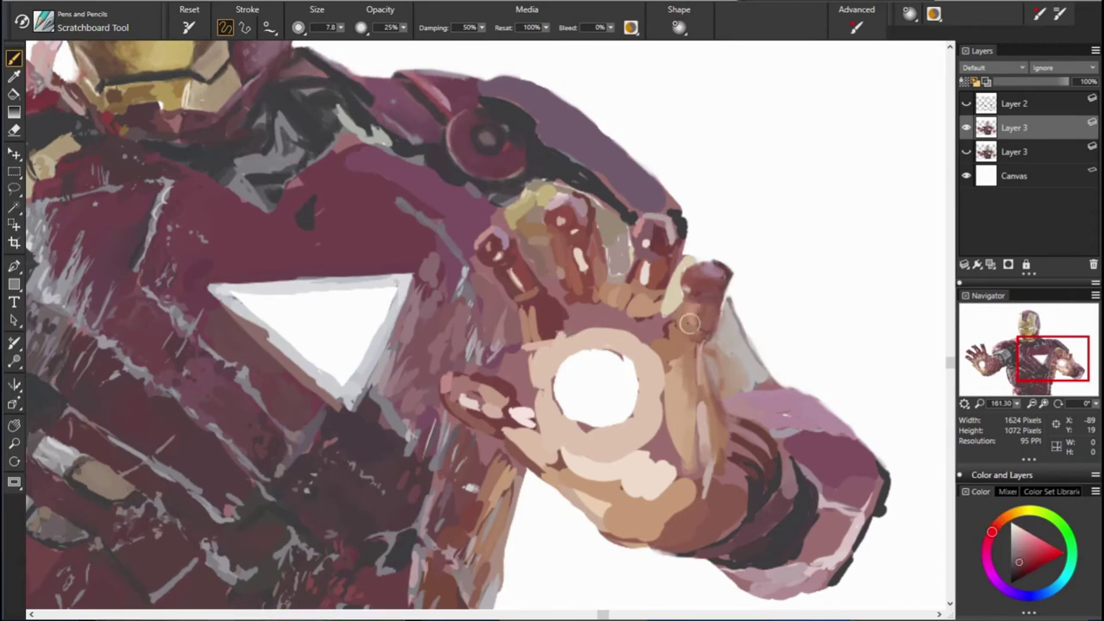
{"action": "left_click_drag", "start_coordinate": [690, 322], "coordinate": [712, 333]}
{"action": "left_click", "coordinate": [582, 374], "text": "alt"}
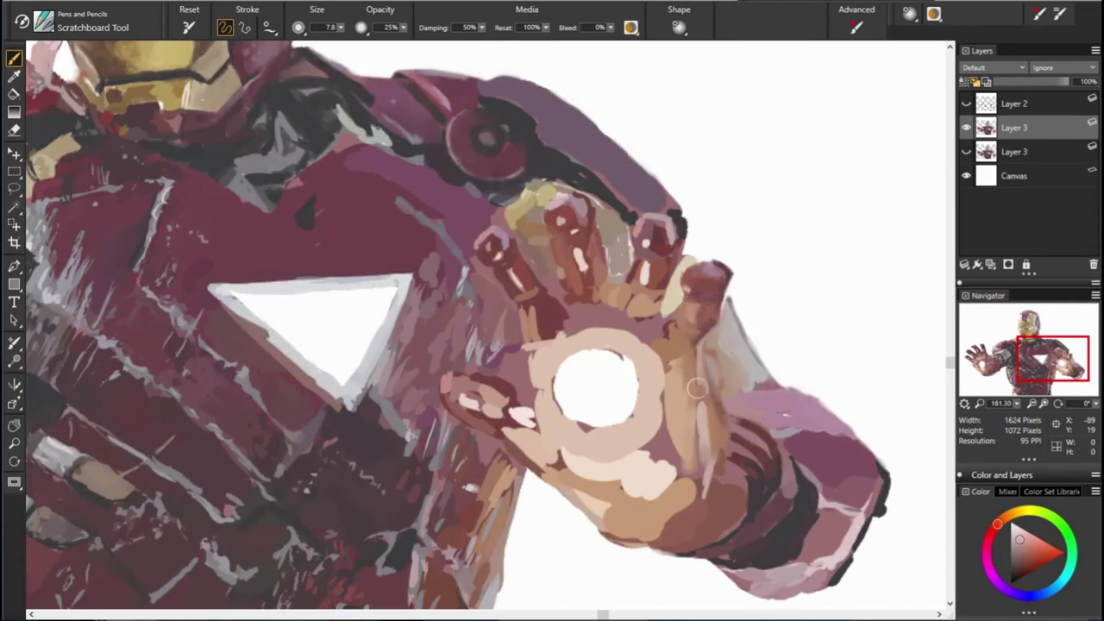
{"action": "left_click", "coordinate": [697, 353], "text": "alt"}
{"action": "left_click_drag", "start_coordinate": [683, 366], "coordinate": [683, 393]}
Step: Compare the finger shading against the line art while sampling dark red and orange-tan tones
{"action": "left_click", "coordinate": [716, 257], "text": "alt"}
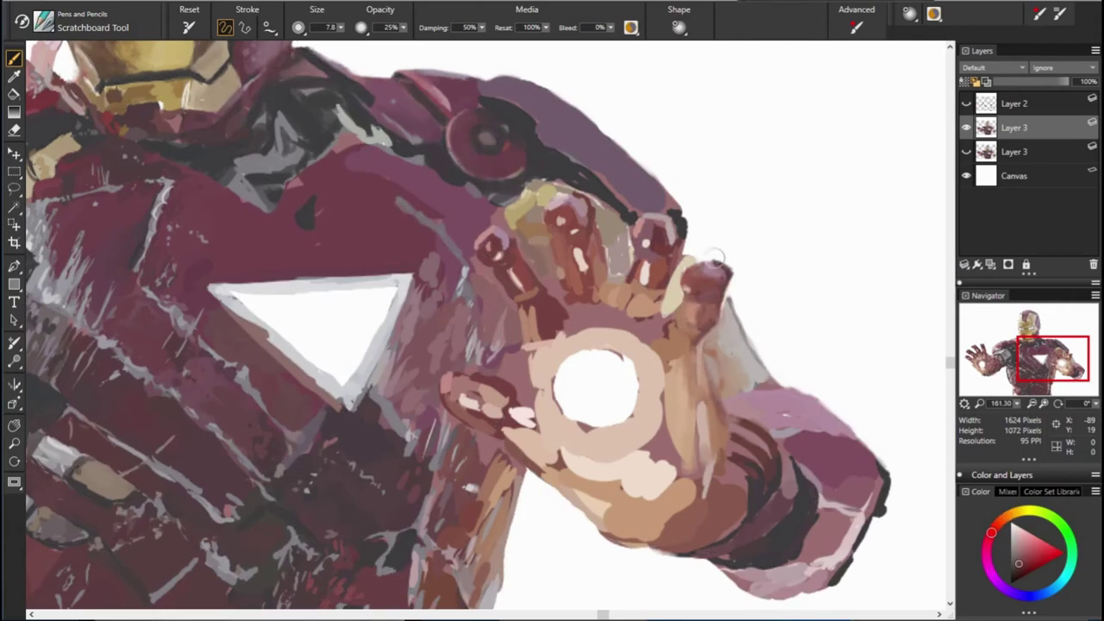
{"action": "left_click", "coordinate": [683, 245], "text": "alt"}
{"action": "left_click", "coordinate": [966, 126]}
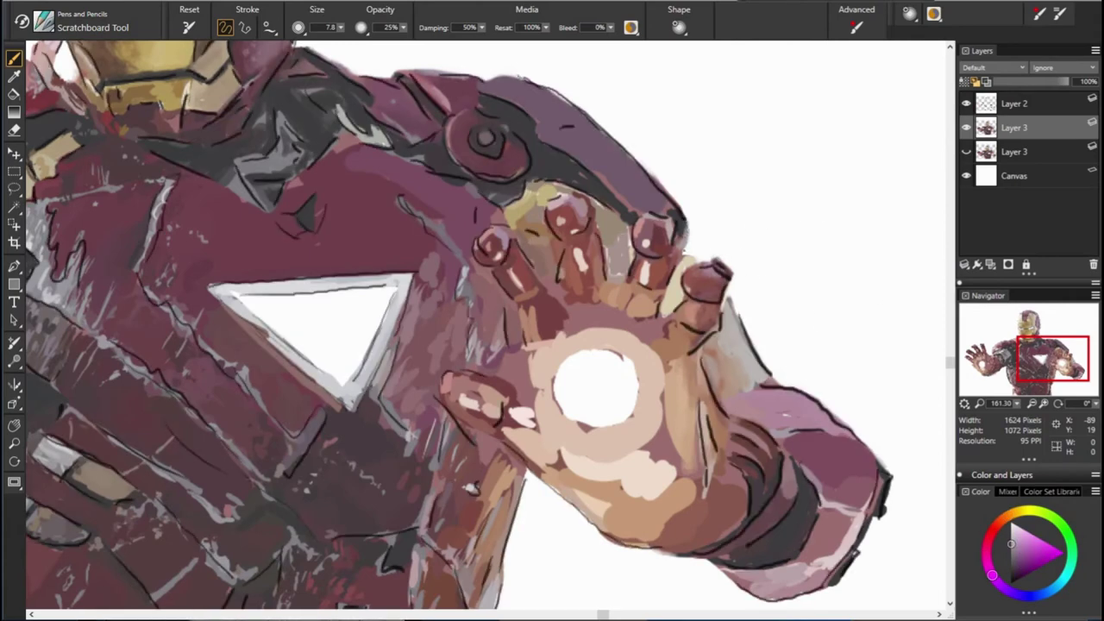
{"action": "left_click", "coordinate": [679, 254], "text": "alt"}
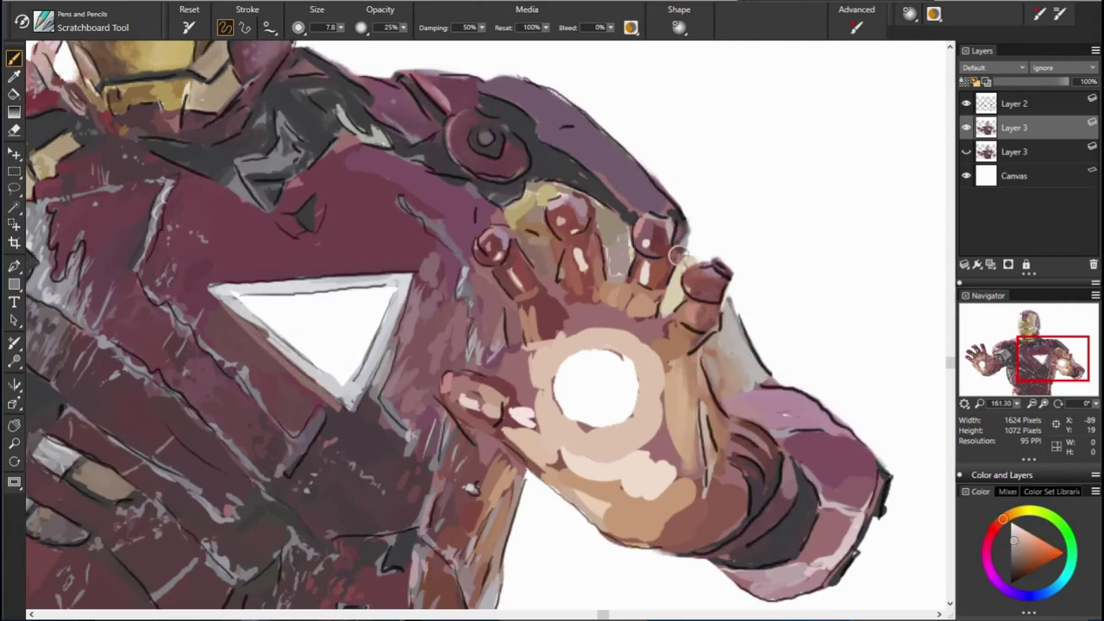
{"action": "left_click", "coordinate": [676, 254], "text": "alt"}
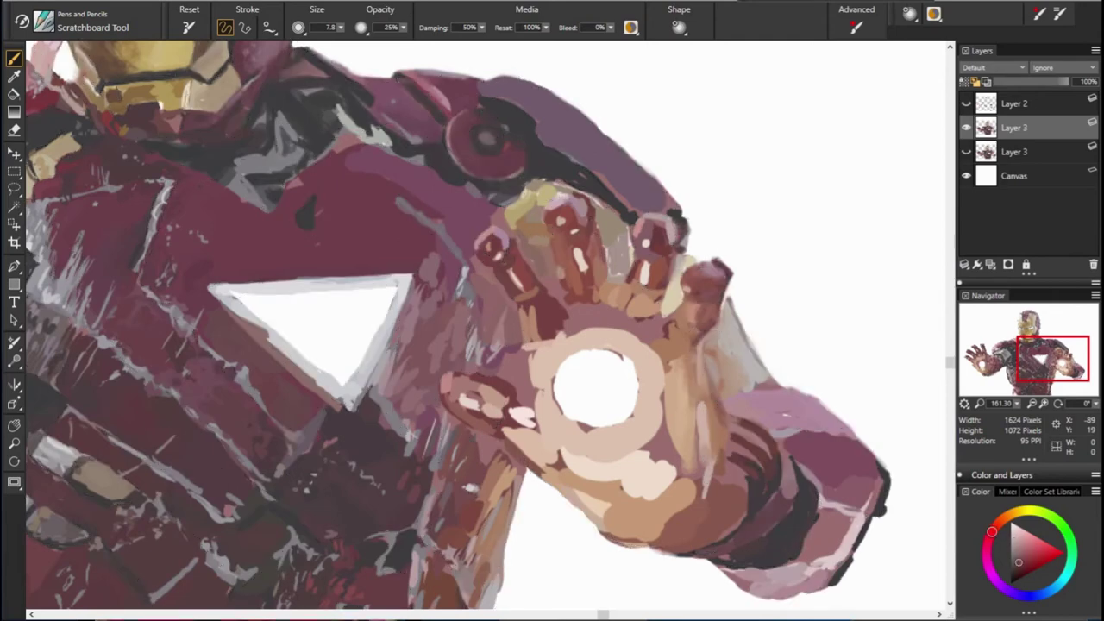
{"action": "left_click", "coordinate": [674, 196], "text": "alt"}
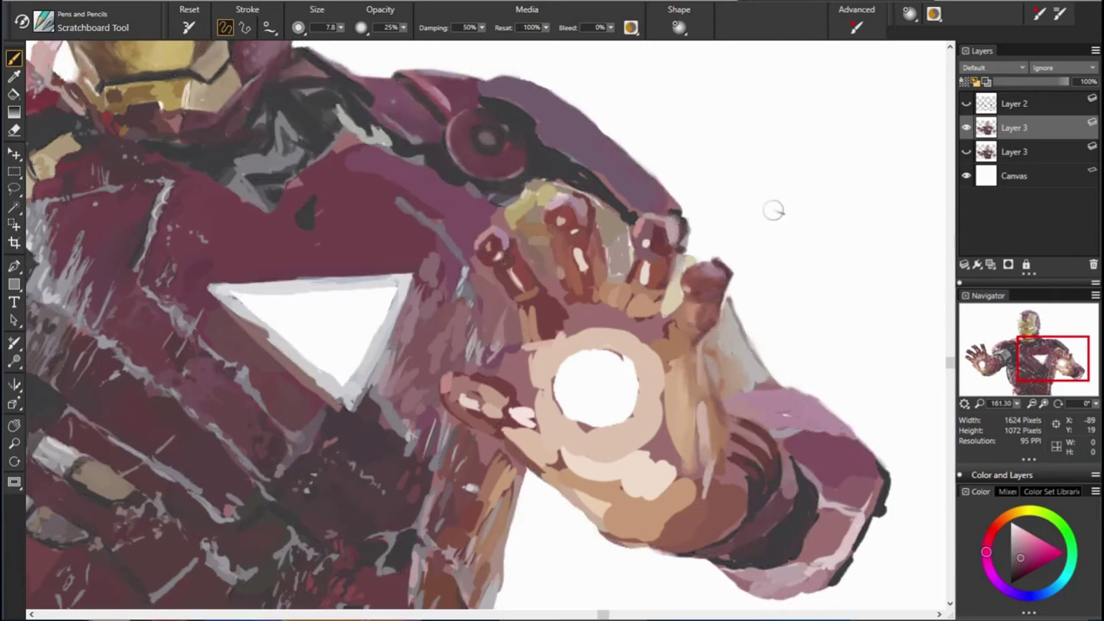
{"action": "left_click", "coordinate": [652, 231], "text": "alt"}
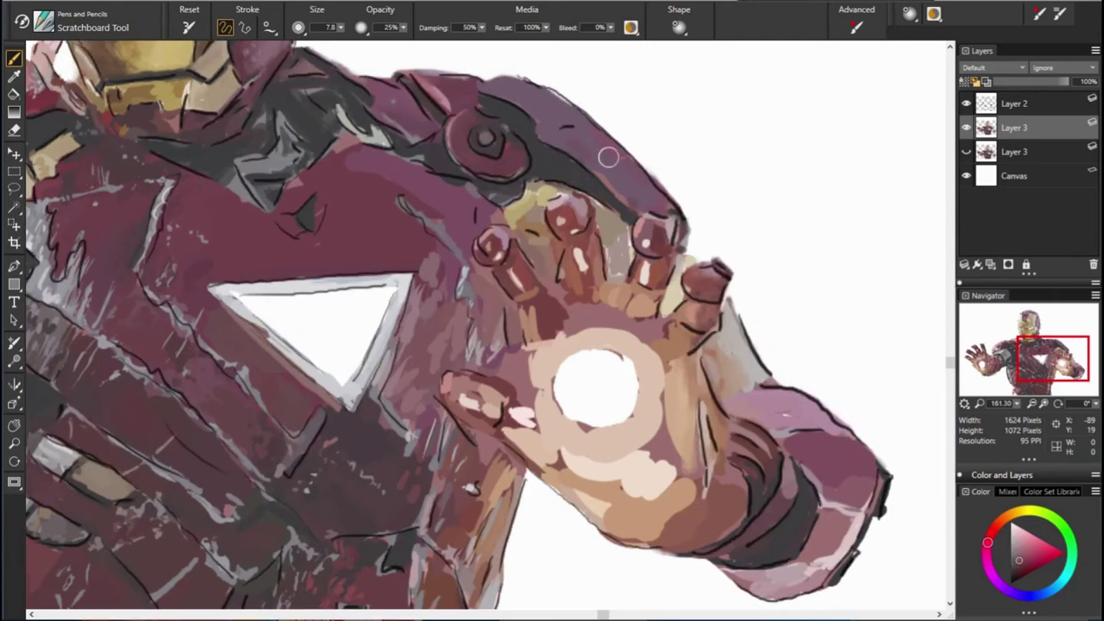
{"action": "left_click", "coordinate": [731, 273], "text": "alt"}
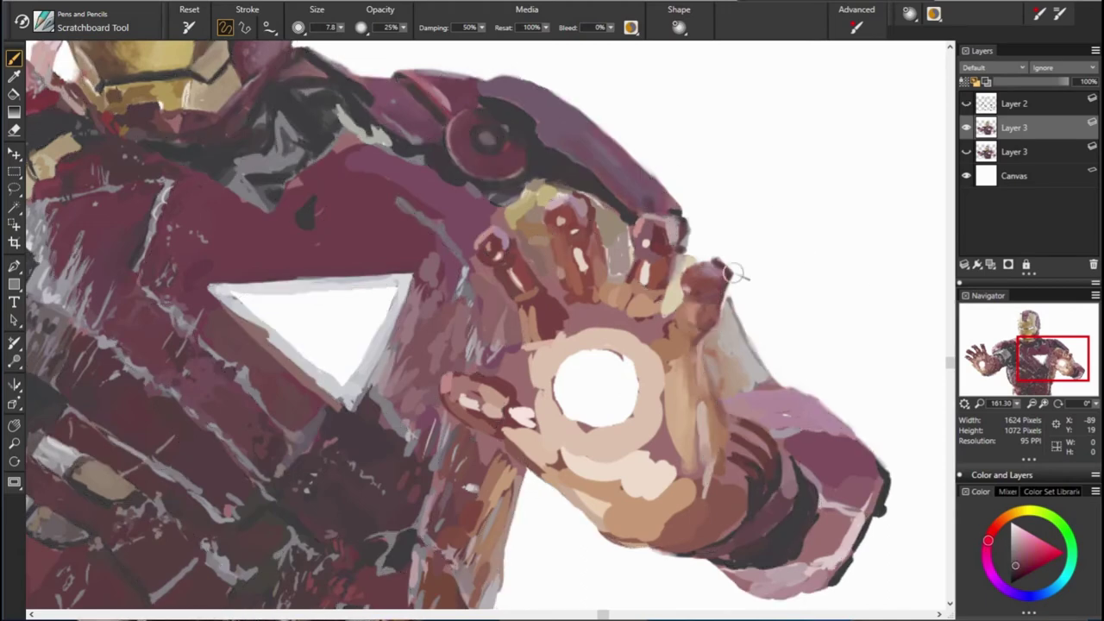
{"action": "left_click", "coordinate": [646, 196], "text": "alt"}
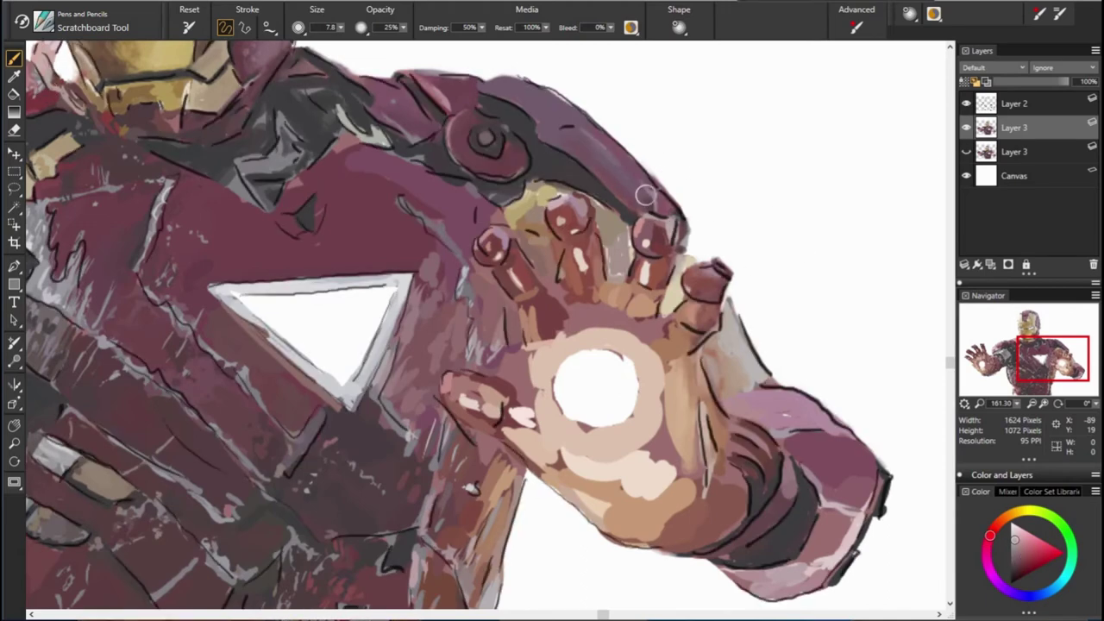
Step: Sample pink-magenta and light pinkish colours from the canvas for the fingertips
{"action": "left_click", "coordinate": [565, 126], "text": "alt"}
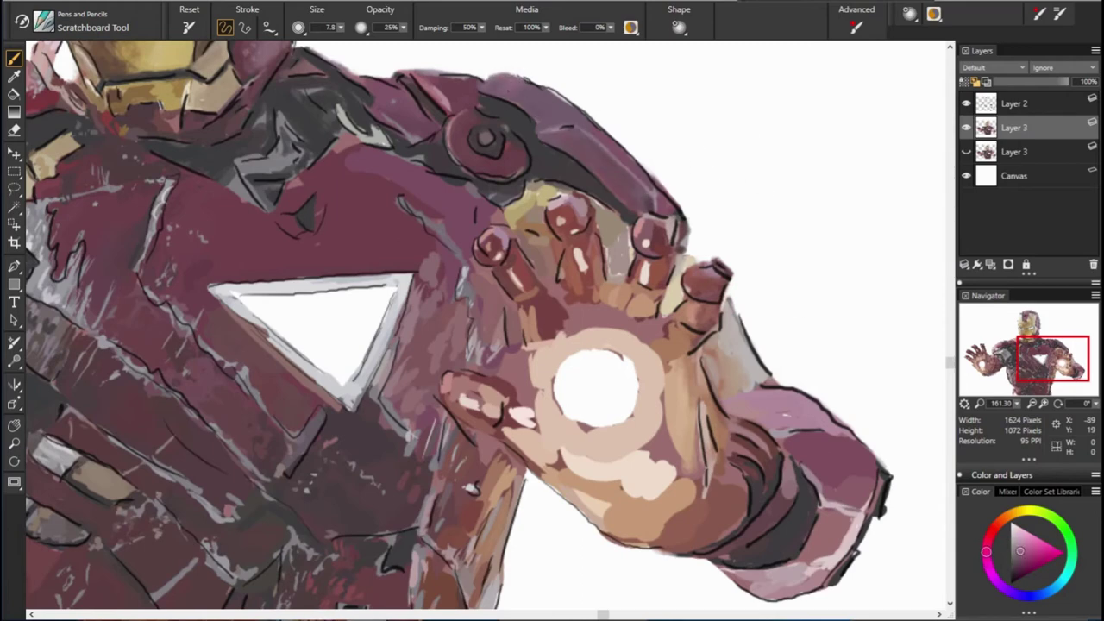
{"action": "left_click", "coordinate": [489, 111], "text": "alt"}
{"action": "left_click", "coordinate": [352, 158], "text": "alt"}
{"action": "left_click", "coordinate": [533, 116], "text": "alt"}
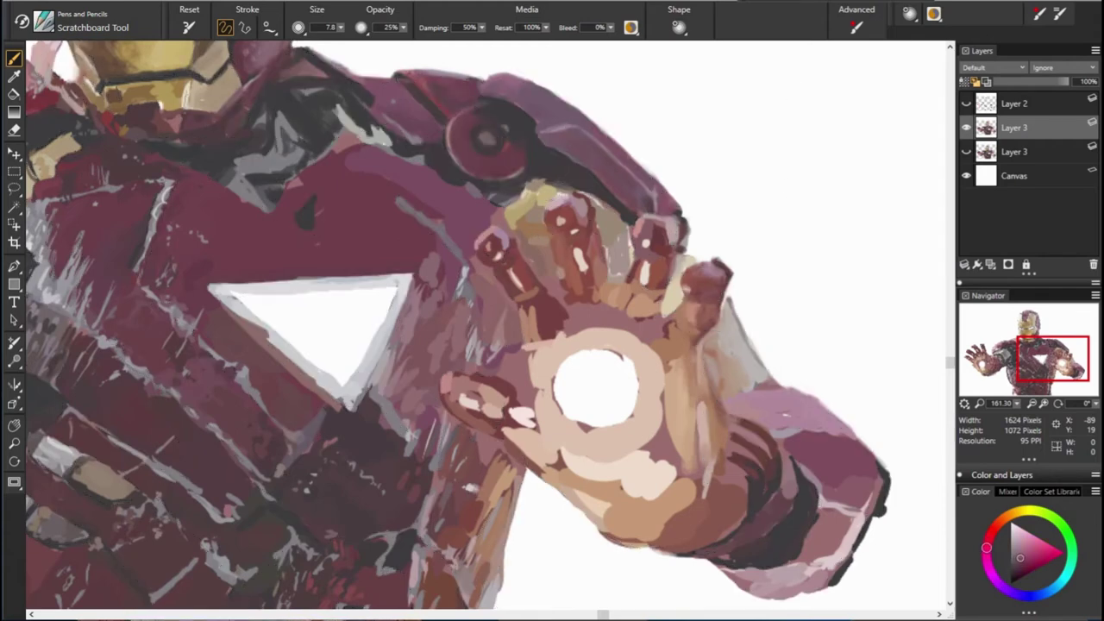
{"action": "left_click", "coordinate": [743, 348], "text": "alt"}
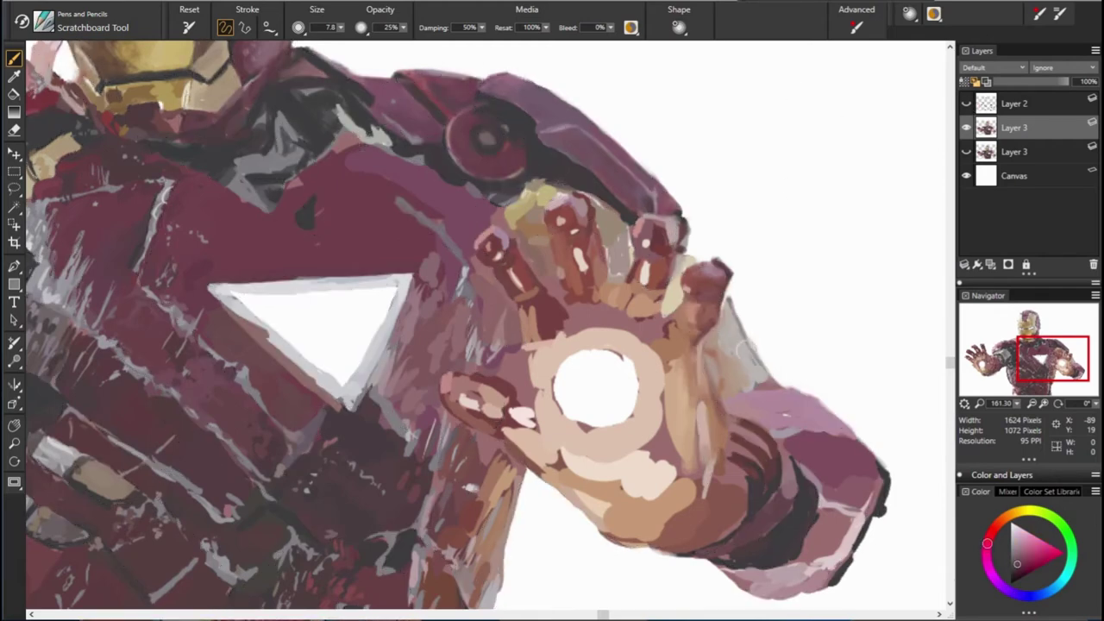
Step: Sample near-white, purple and dark blue-purple tones from the helmet and armour
{"action": "left_click", "coordinate": [444, 80], "text": "alt"}
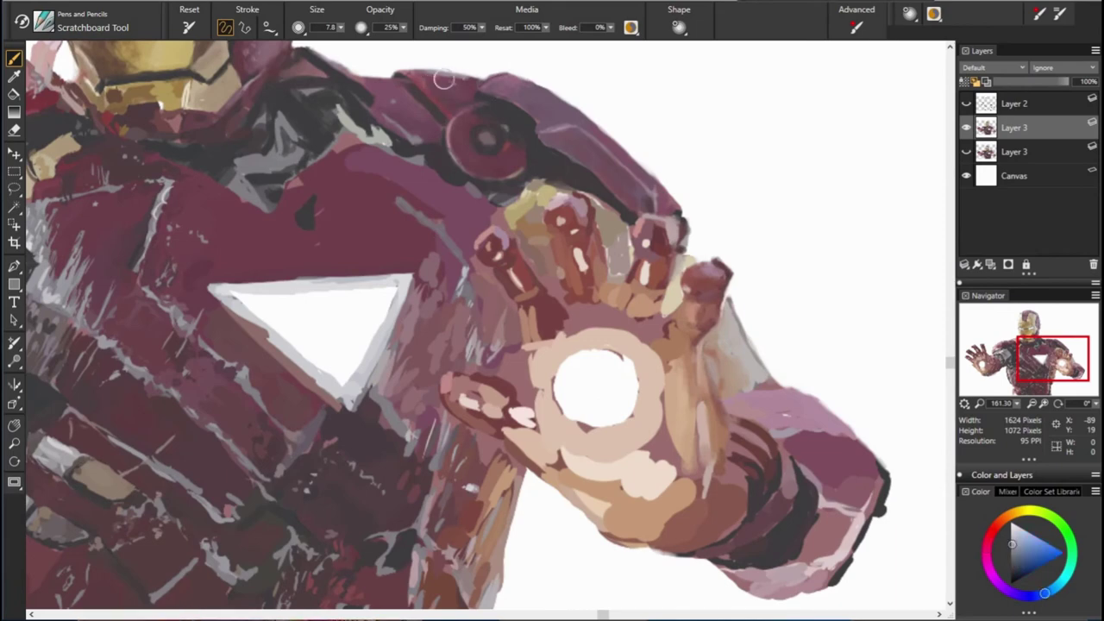
{"action": "left_click", "coordinate": [522, 99], "text": "alt"}
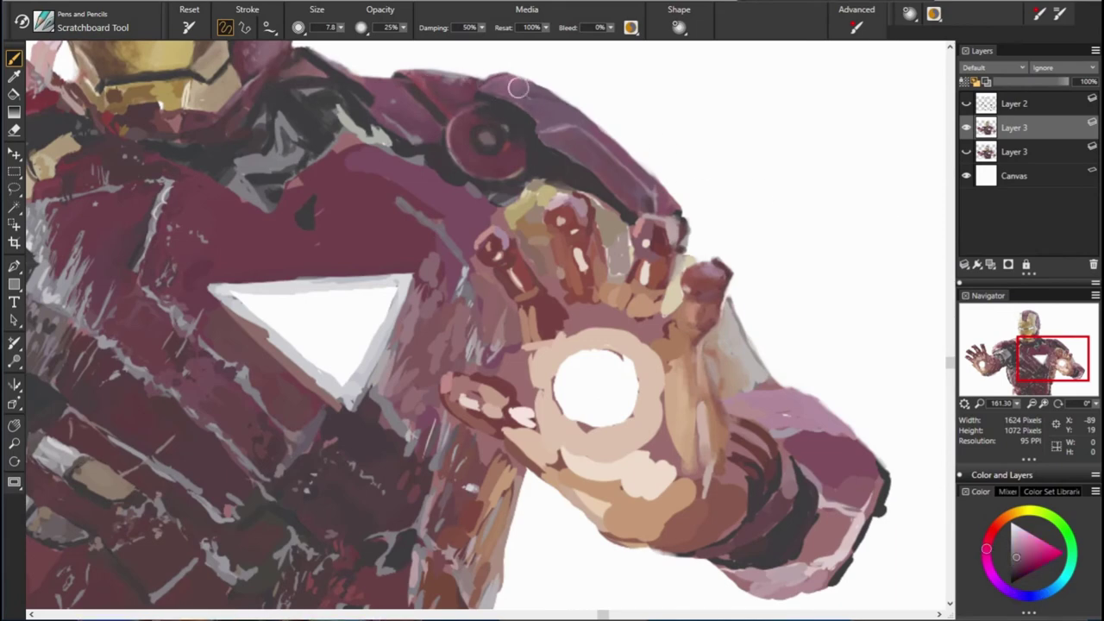
{"action": "left_click", "coordinate": [511, 101], "text": "alt"}
{"action": "left_click", "coordinate": [570, 131], "text": "alt"}
{"action": "left_click", "coordinate": [333, 107], "text": "alt"}
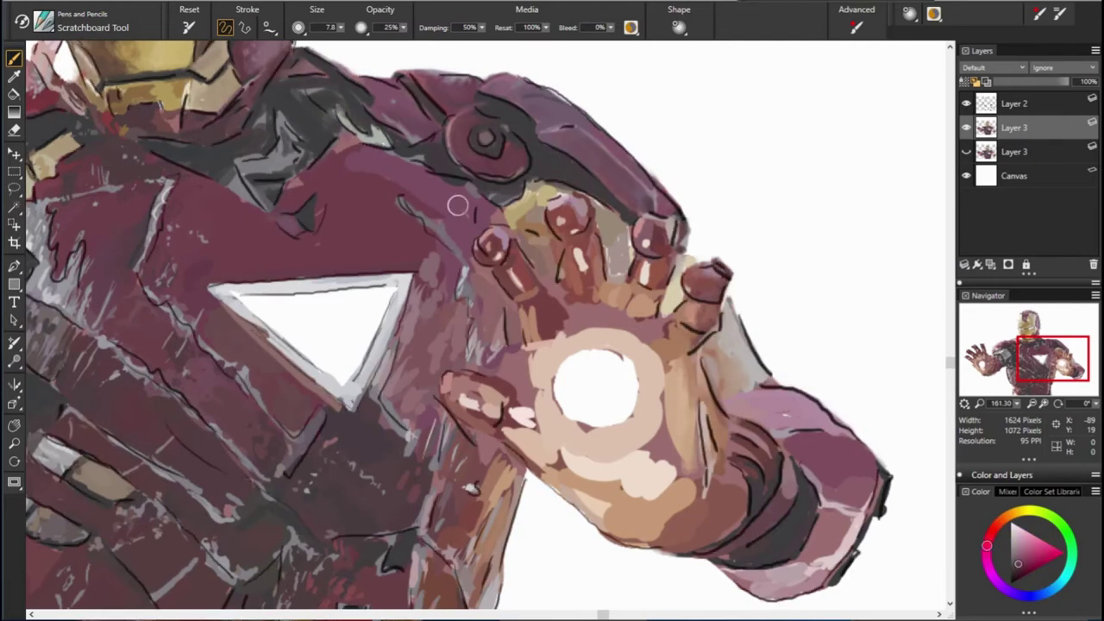
{"action": "left_click", "coordinate": [457, 205], "text": "alt"}
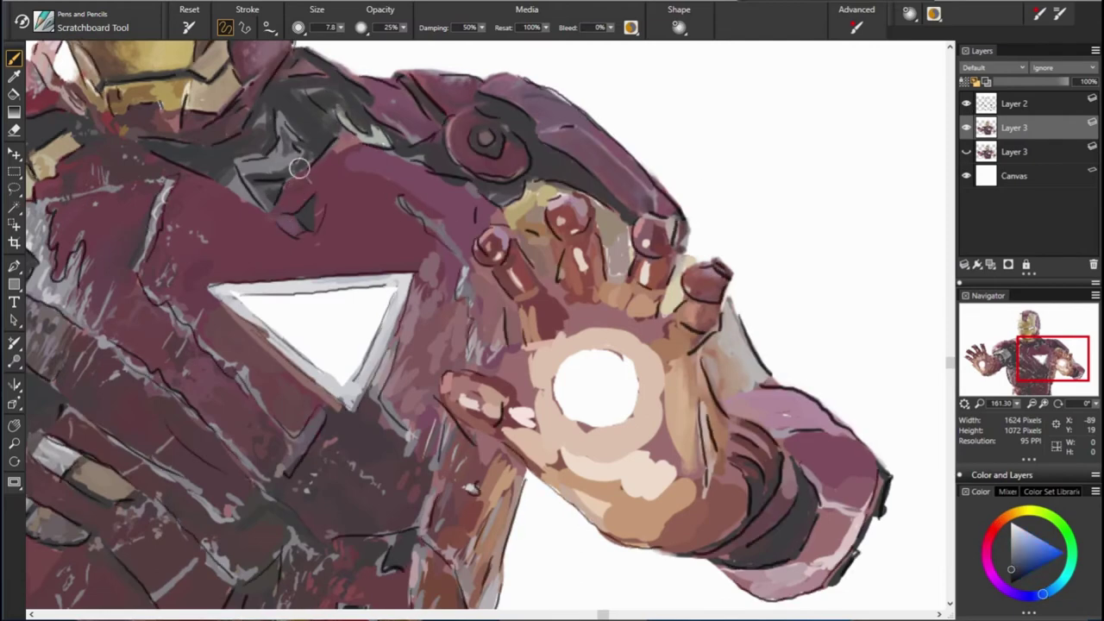
{"action": "left_click", "coordinate": [261, 179], "text": "alt"}
{"action": "left_click", "coordinate": [125, 249], "text": "alt"}
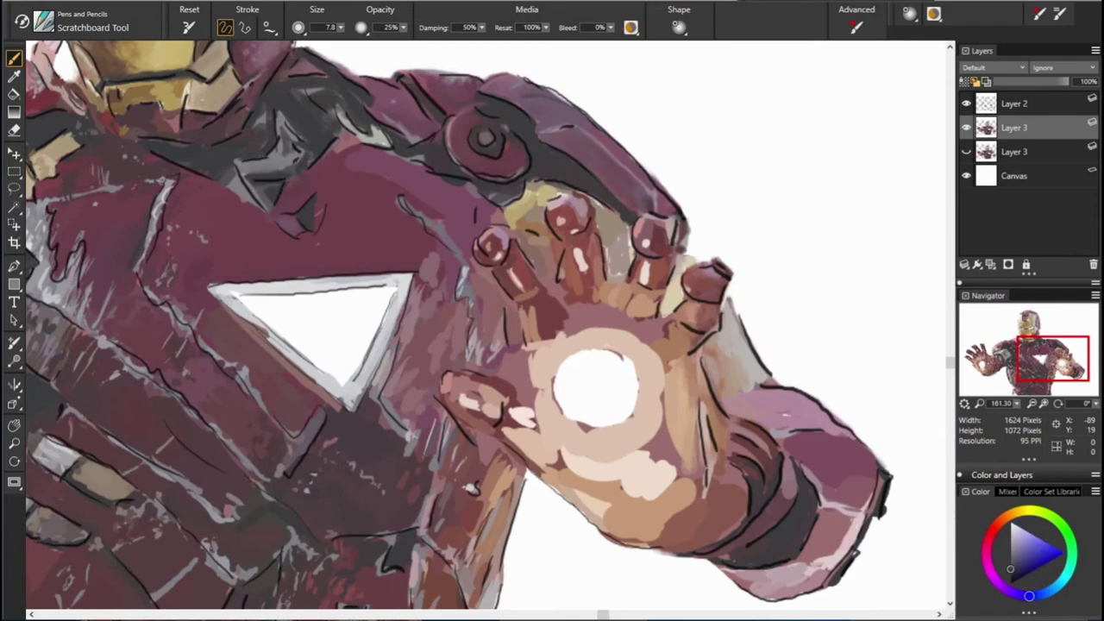
{"action": "left_click", "coordinate": [289, 129], "text": "alt"}
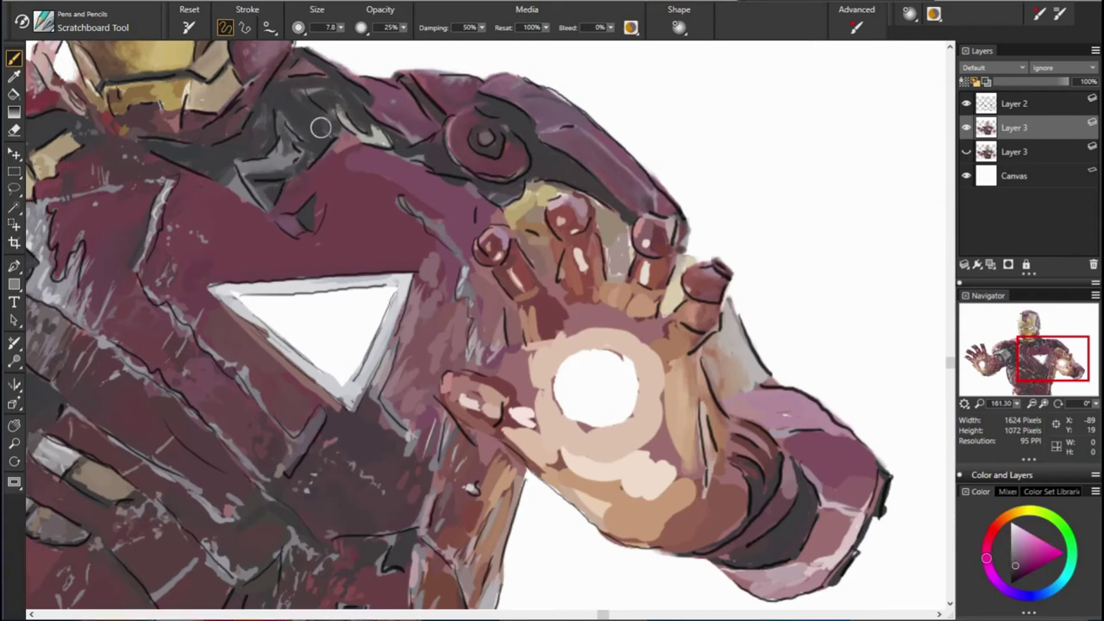
{"action": "left_click", "coordinate": [297, 123], "text": "alt"}
{"action": "left_click", "coordinate": [285, 145], "text": "alt"}
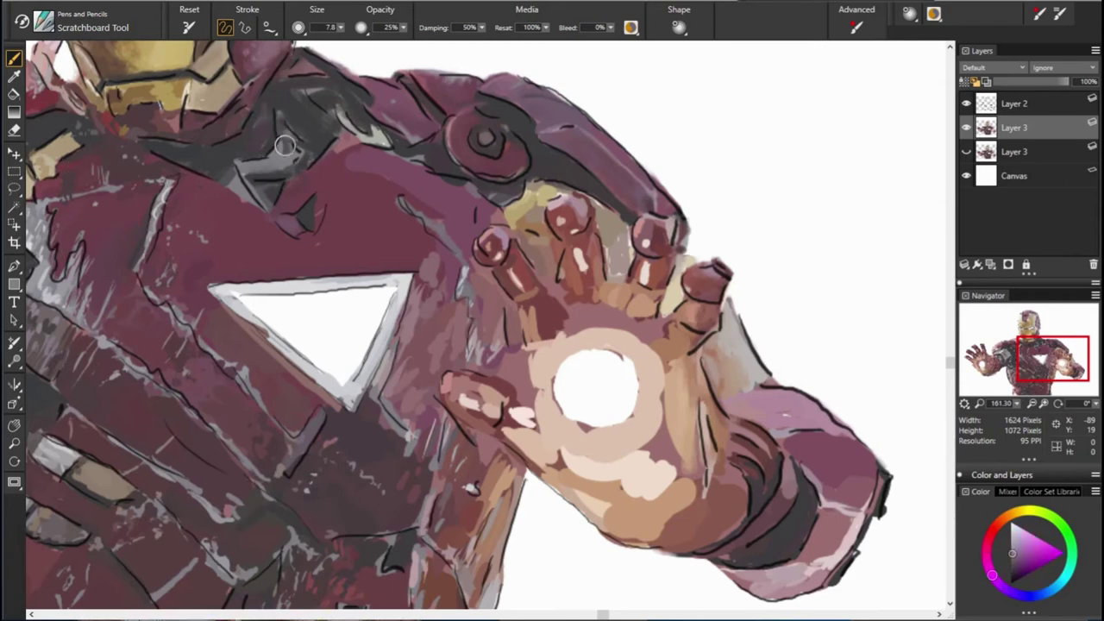
{"action": "left_click", "coordinate": [302, 151], "text": "alt"}
Step: Sample reds, maroon and gold from the arm armour, briefly showing then hiding the line art
{"action": "left_click", "coordinate": [359, 185], "text": "alt"}
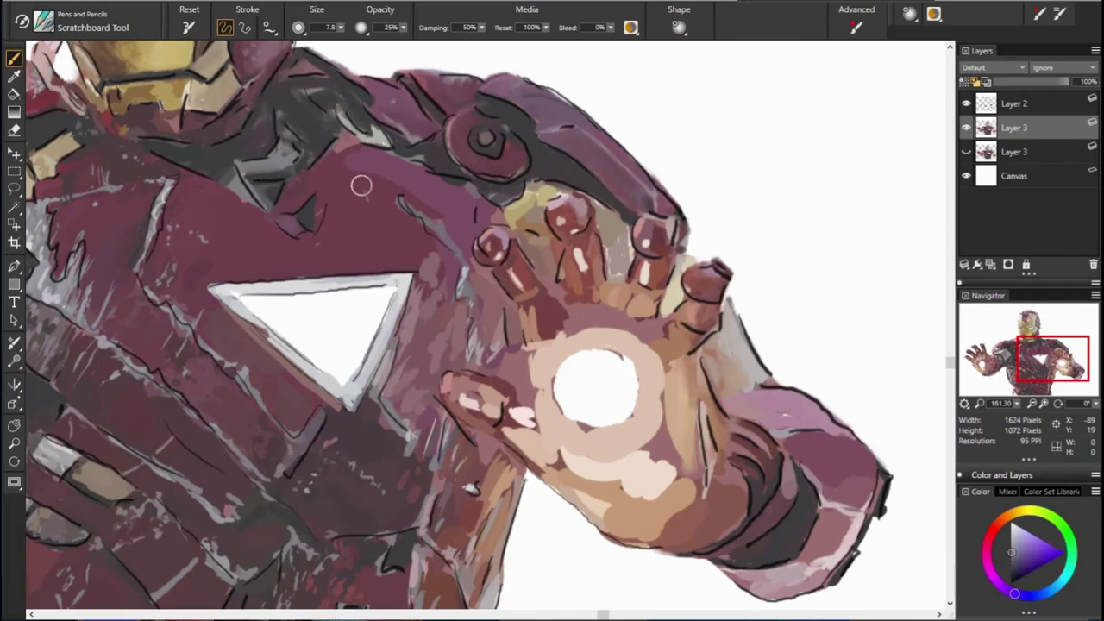
{"action": "left_click", "coordinate": [217, 166], "text": "alt"}
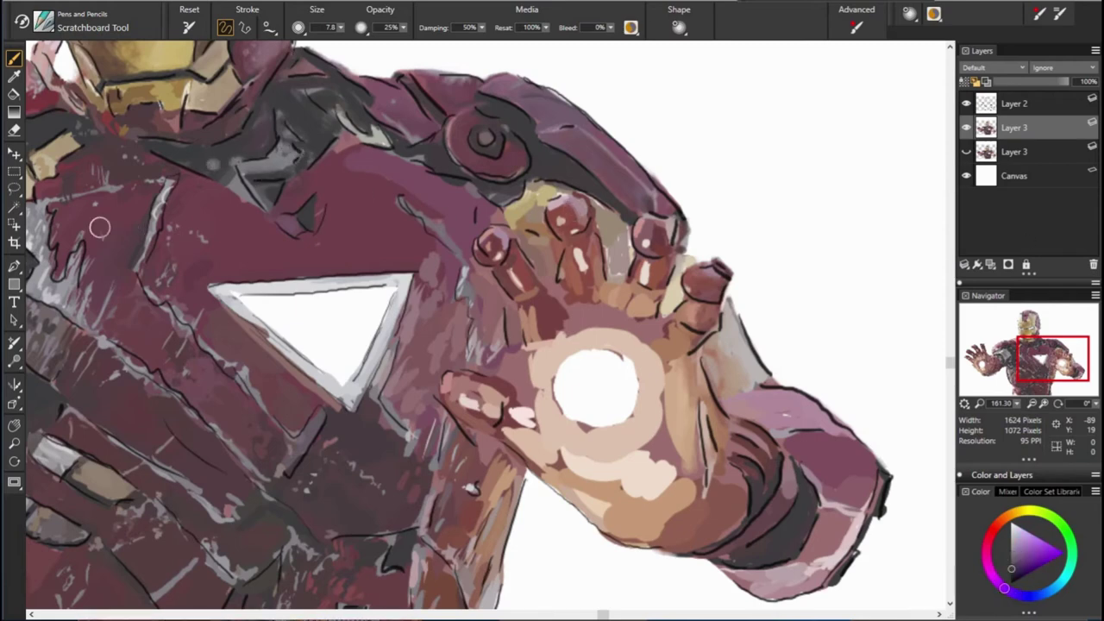
{"action": "left_click", "coordinate": [211, 175], "text": "alt"}
{"action": "left_click", "coordinate": [156, 148], "text": "alt"}
{"action": "left_click", "coordinate": [164, 119], "text": "alt"}
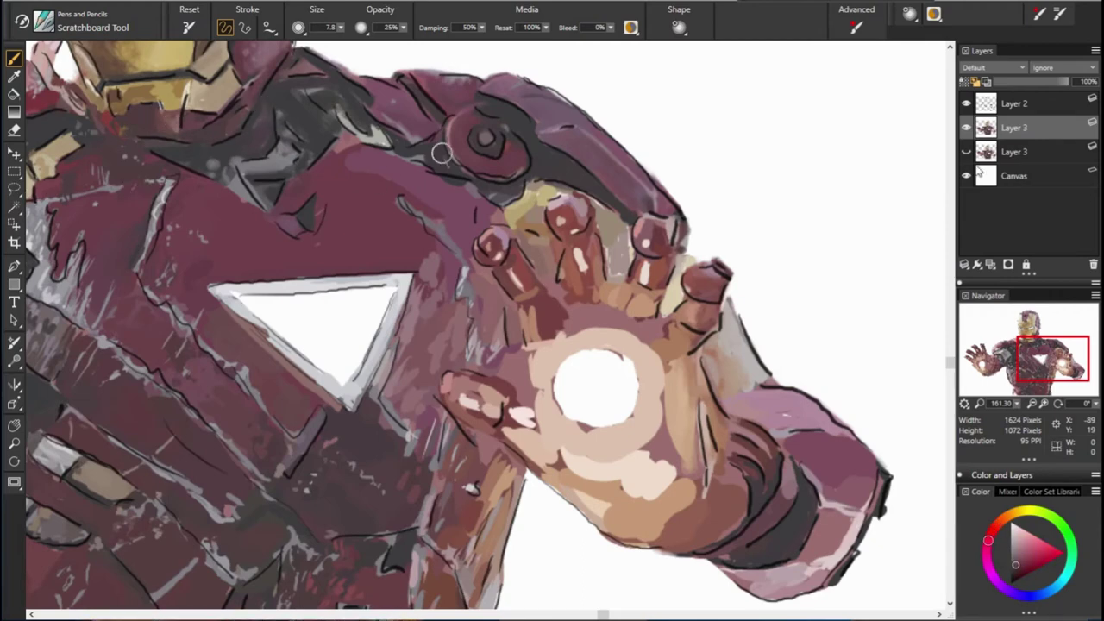
{"action": "left_click", "coordinate": [175, 159], "text": "alt"}
{"action": "left_click", "coordinate": [233, 70], "text": "alt"}
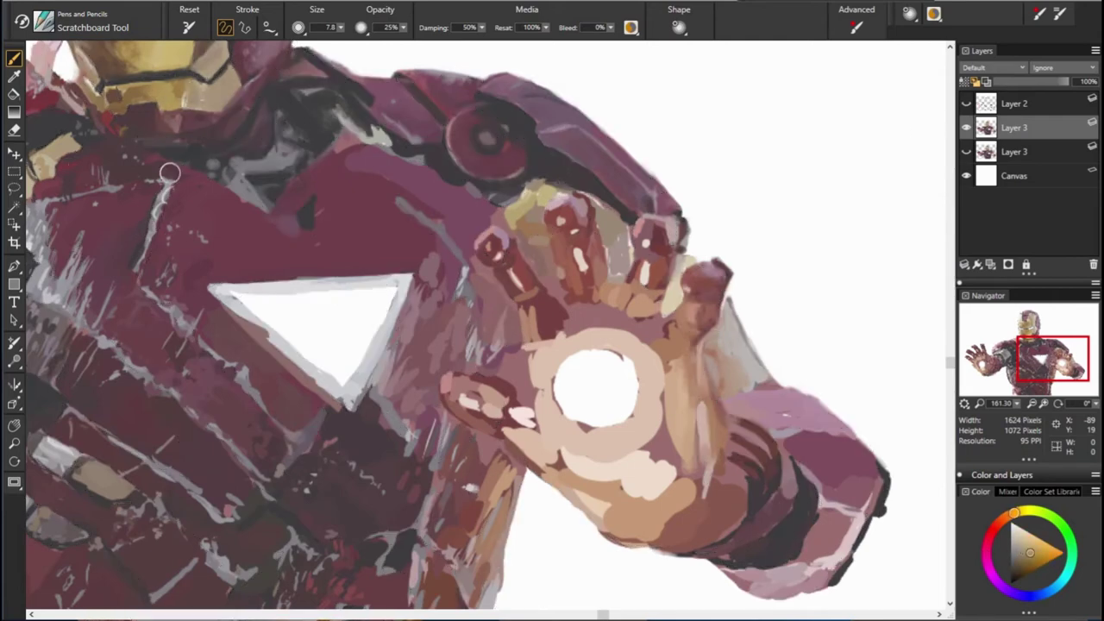
{"action": "left_click", "coordinate": [126, 87], "text": "alt"}
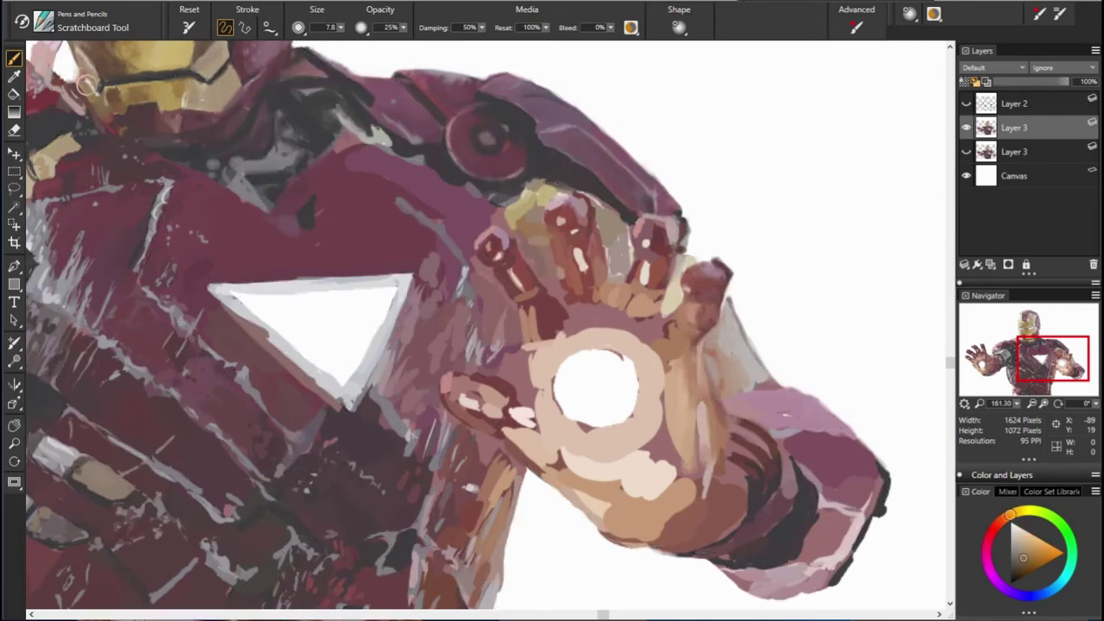
{"action": "left_click", "coordinate": [148, 197], "text": "alt"}
{"action": "left_click", "coordinate": [966, 104]}
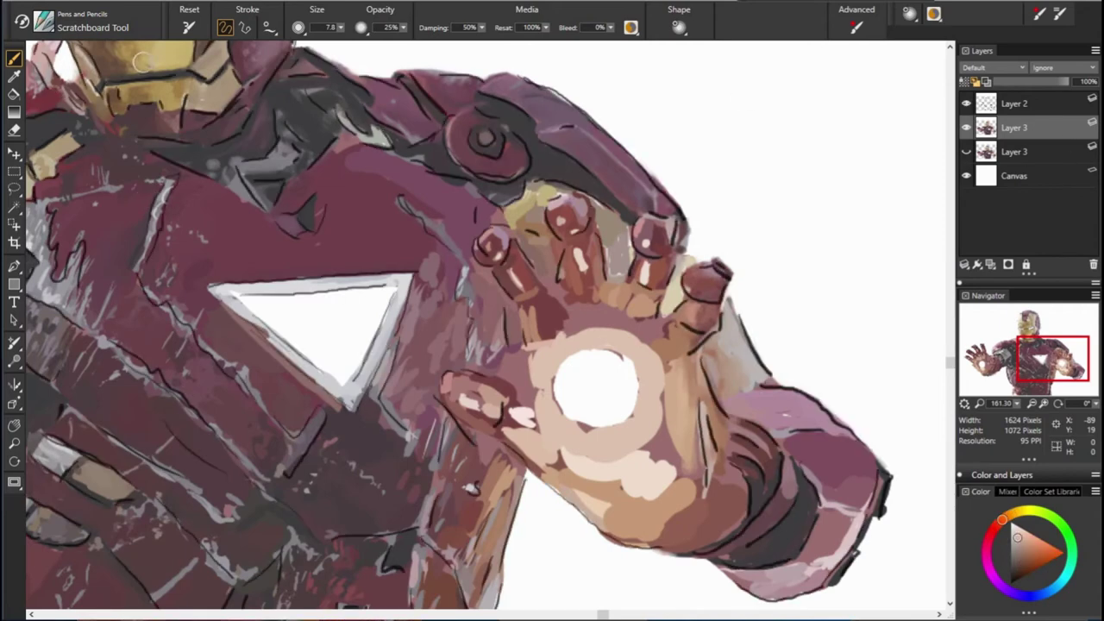
{"action": "left_click", "coordinate": [966, 103]}
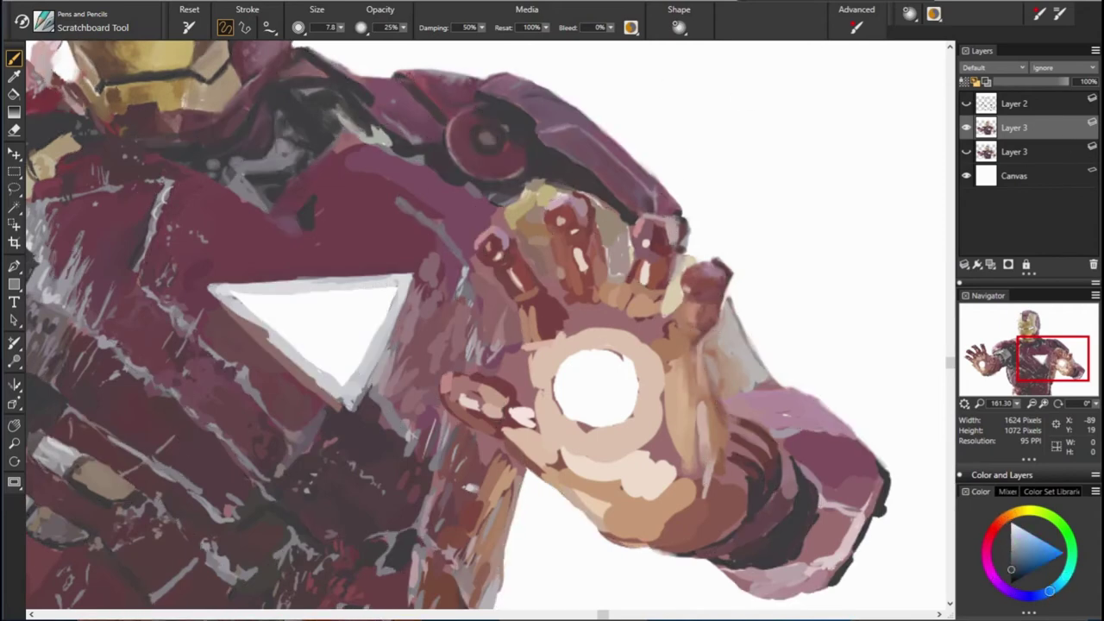
Step: Sample a greyish-pink armour tone and paint light strokes beside the fingers
{"action": "left_click", "coordinate": [293, 183], "text": "alt"}
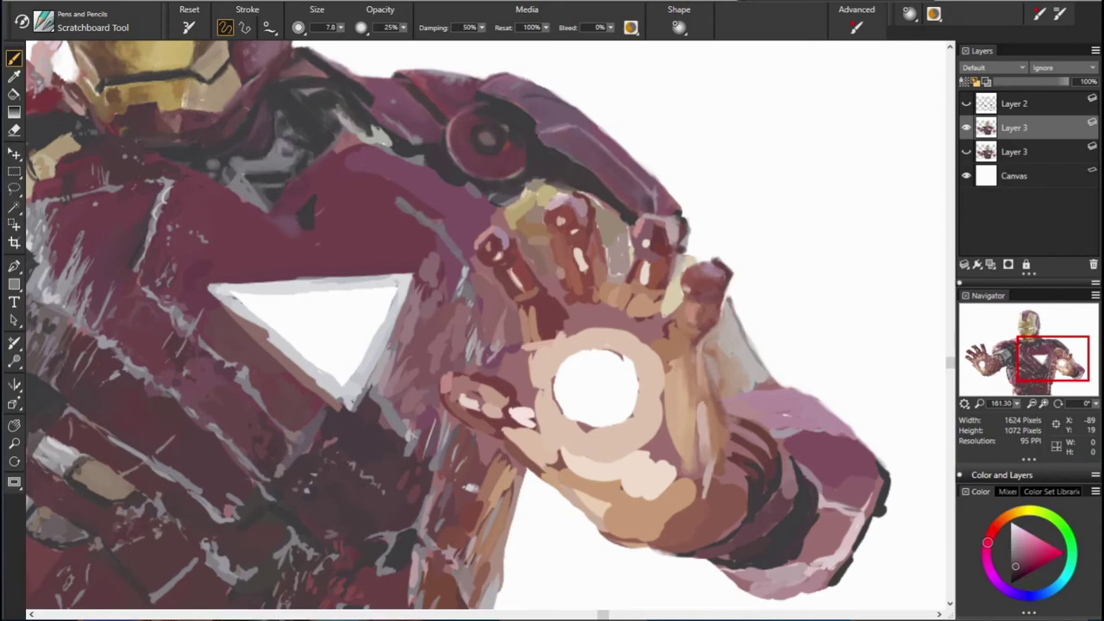
{"action": "left_click", "coordinate": [314, 199], "text": "alt"}
{"action": "left_click", "coordinate": [325, 194], "text": "alt"}
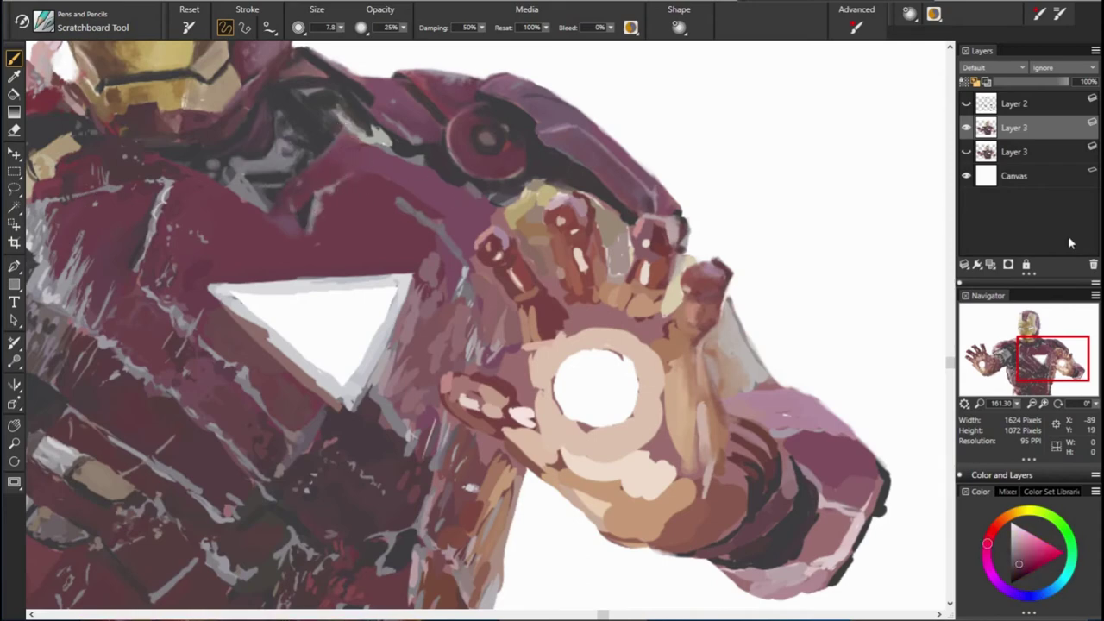
{"action": "left_click", "coordinate": [345, 138], "text": "alt"}
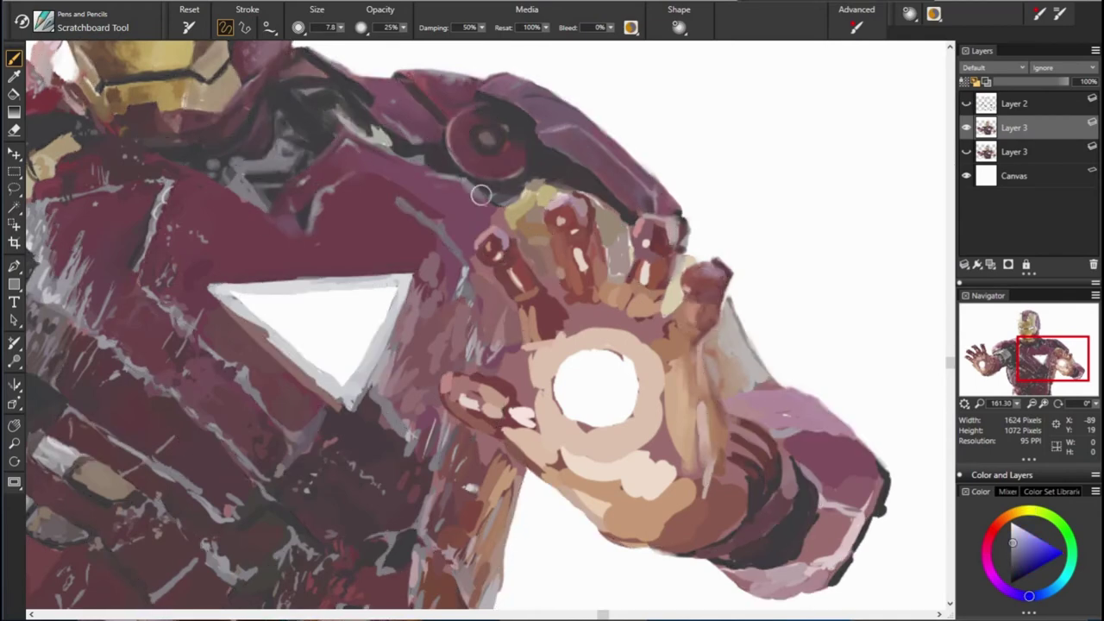
{"action": "left_click_drag", "start_coordinate": [473, 211], "coordinate": [470, 246]}
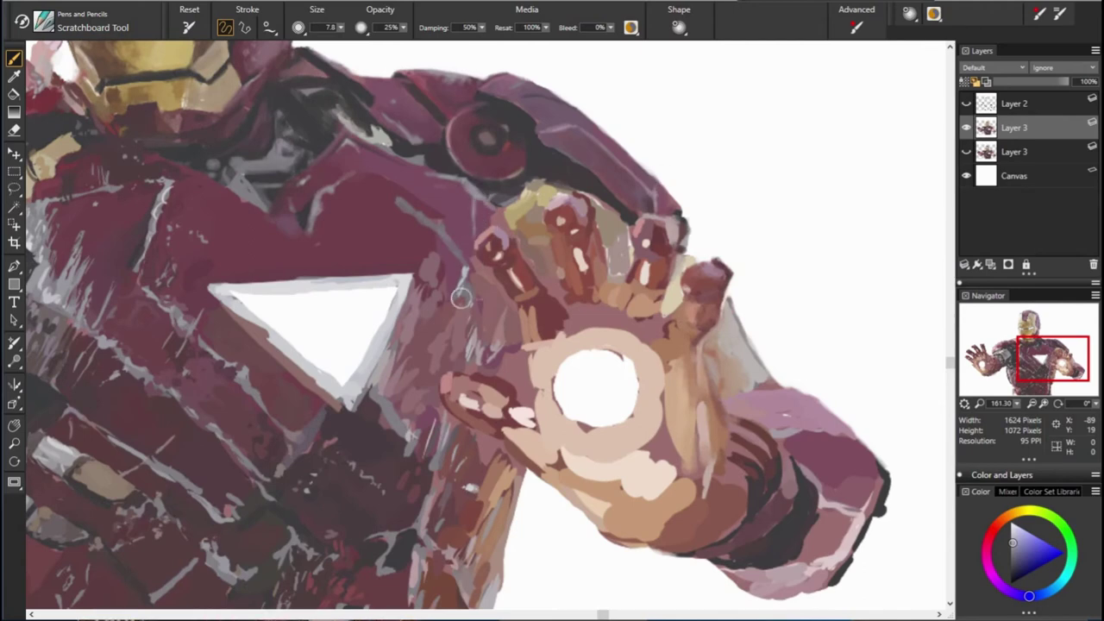
{"action": "left_click_drag", "start_coordinate": [449, 207], "coordinate": [406, 229]}
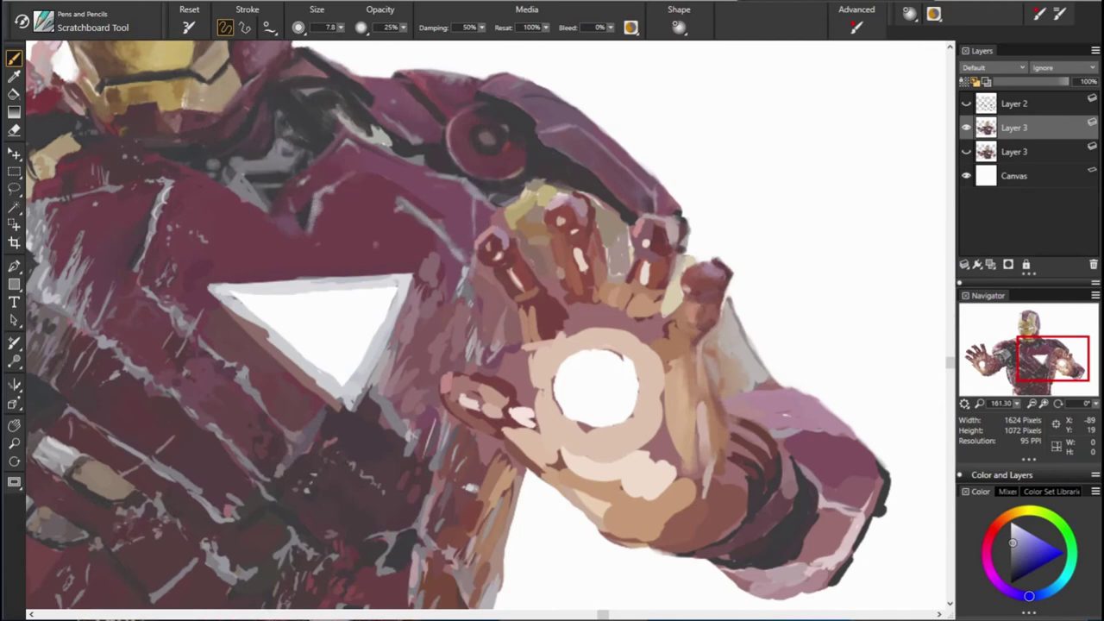
Step: Sample magenta, orange-red and greyish-purple tones and raise brush opacity to 100%
{"action": "left_click", "coordinate": [316, 226], "text": "alt"}
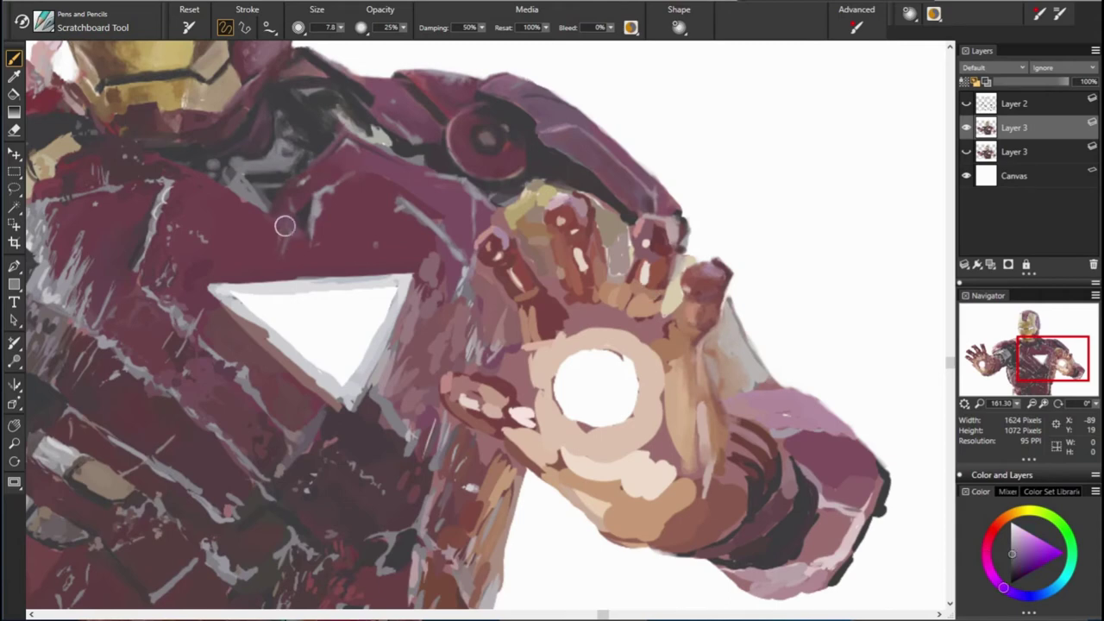
{"action": "left_click", "coordinate": [198, 221], "text": "alt"}
{"action": "left_click", "coordinate": [275, 194], "text": "alt"}
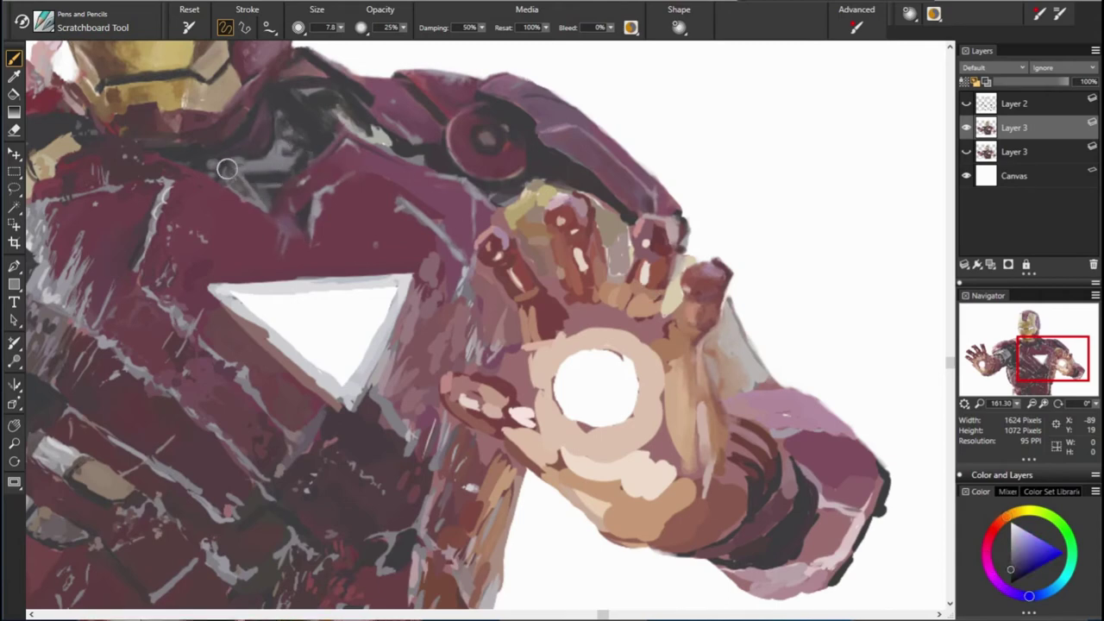
{"action": "left_click", "coordinate": [227, 167], "text": "alt"}
{"action": "left_click", "coordinate": [280, 164], "text": "alt"}
{"action": "key", "text": "0"}
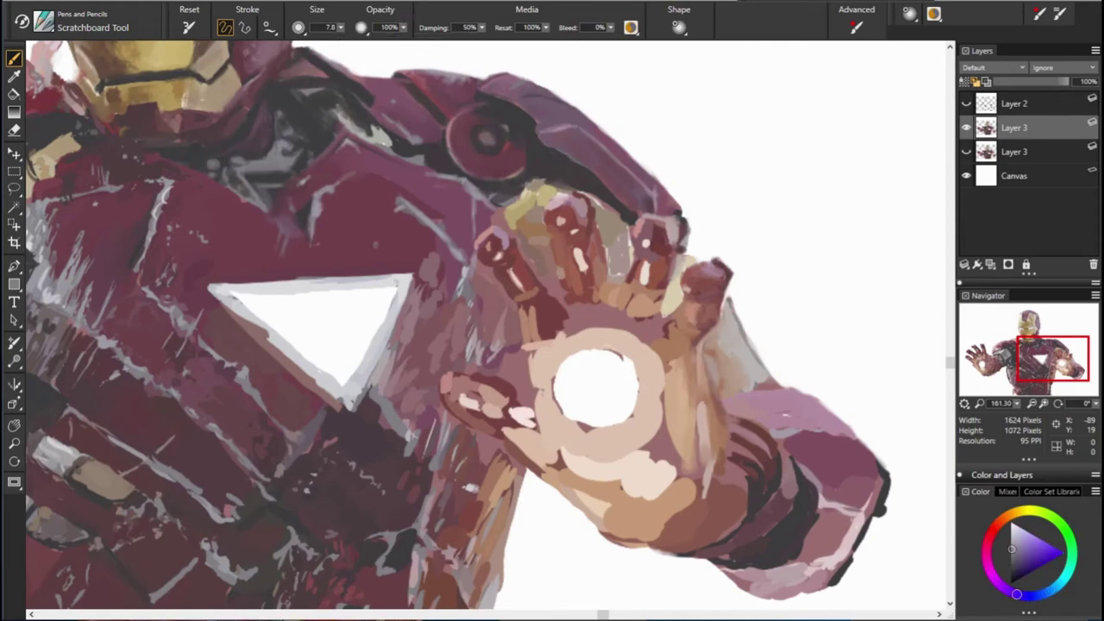
Step: Sample reddish-pink, orange-tan and near-black tones, then settle on a dark olive-yellow
{"action": "left_click", "coordinate": [310, 226], "text": "alt"}
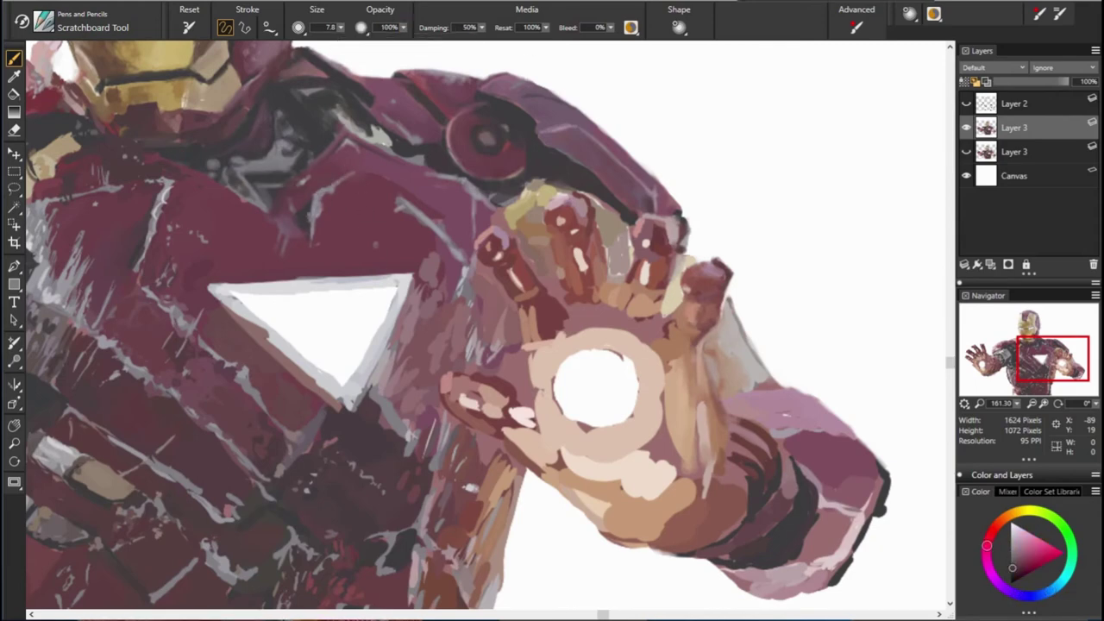
{"action": "left_click", "coordinate": [157, 220], "text": "alt"}
{"action": "left_click", "coordinate": [224, 277], "text": "alt"}
{"action": "left_click", "coordinate": [137, 282], "text": "alt"}
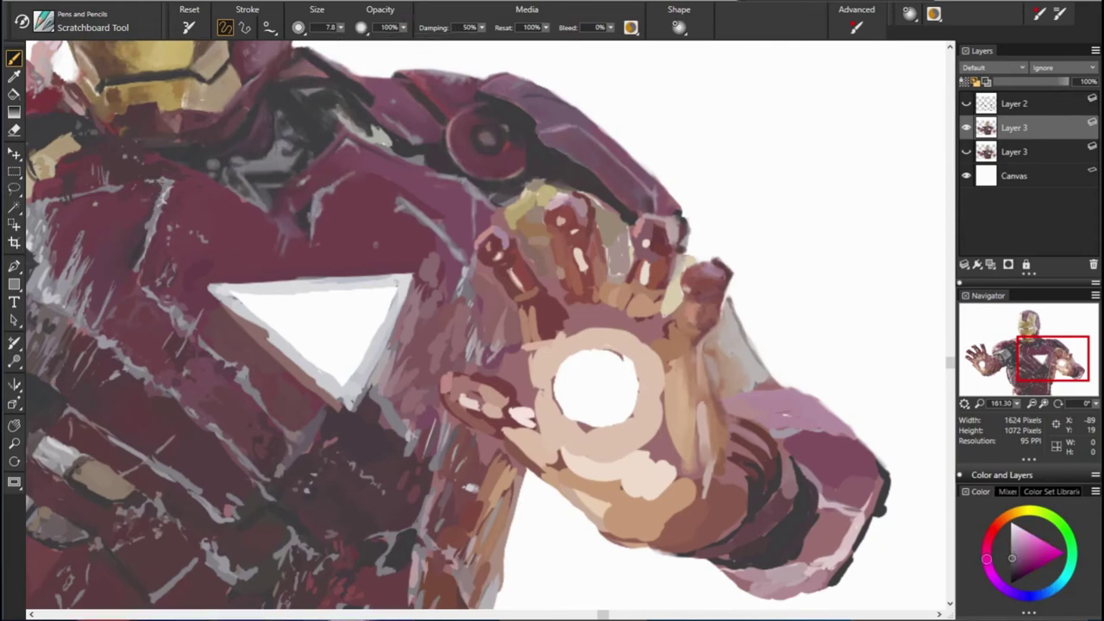
{"action": "left_click", "coordinate": [175, 173], "text": "alt"}
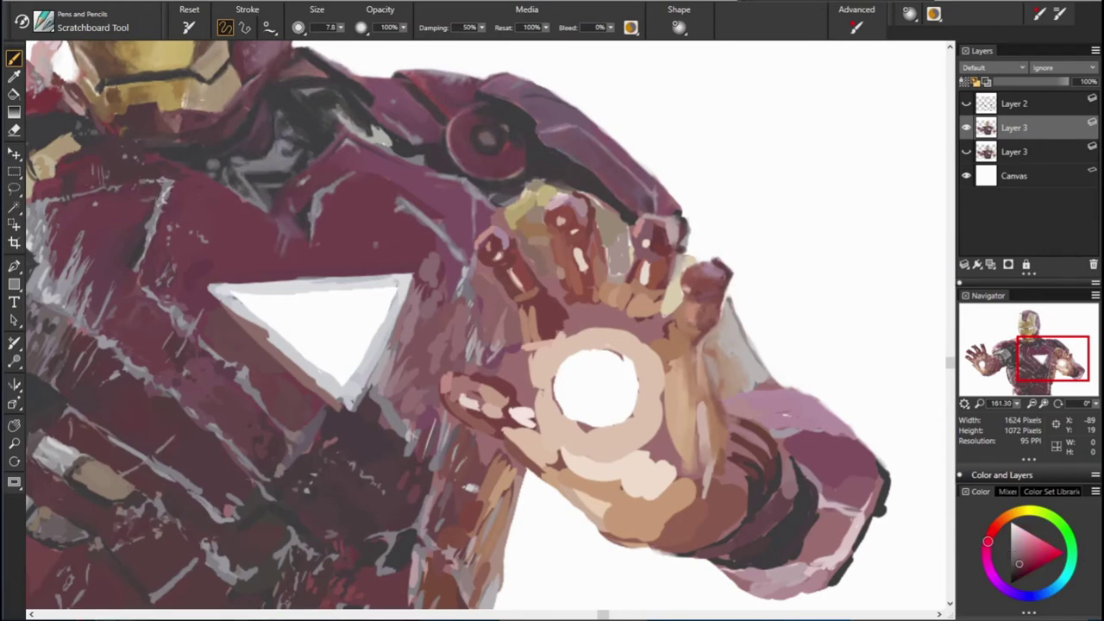
{"action": "left_click", "coordinate": [69, 167], "text": "alt"}
{"action": "left_click", "coordinate": [60, 163], "text": "alt"}
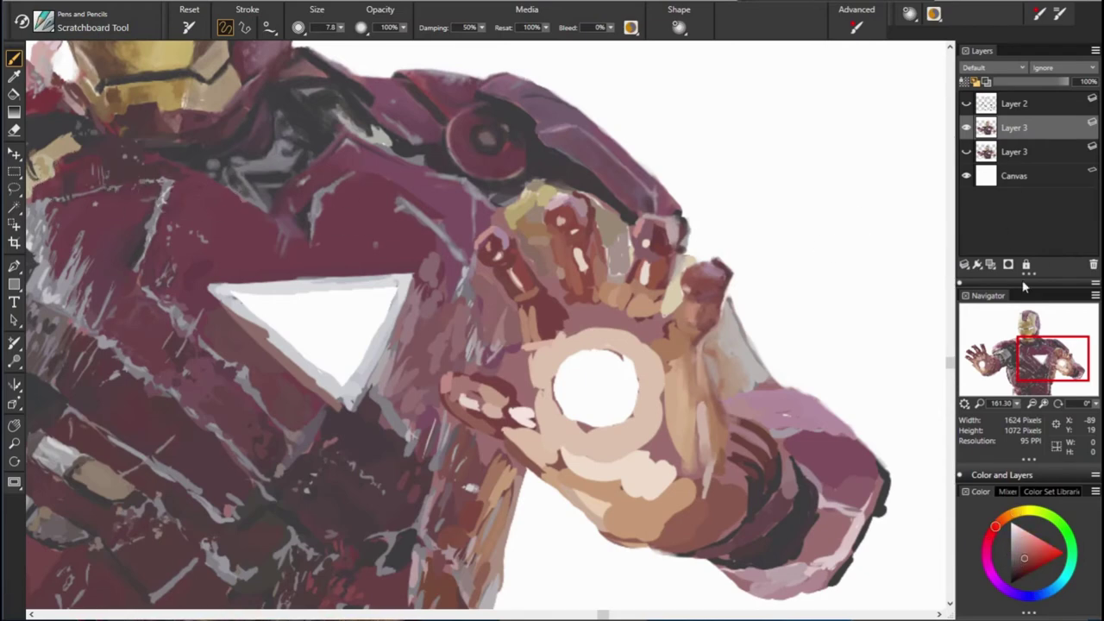
{"action": "left_click", "coordinate": [327, 202], "text": "alt"}
{"action": "left_click", "coordinate": [240, 157], "text": "alt"}
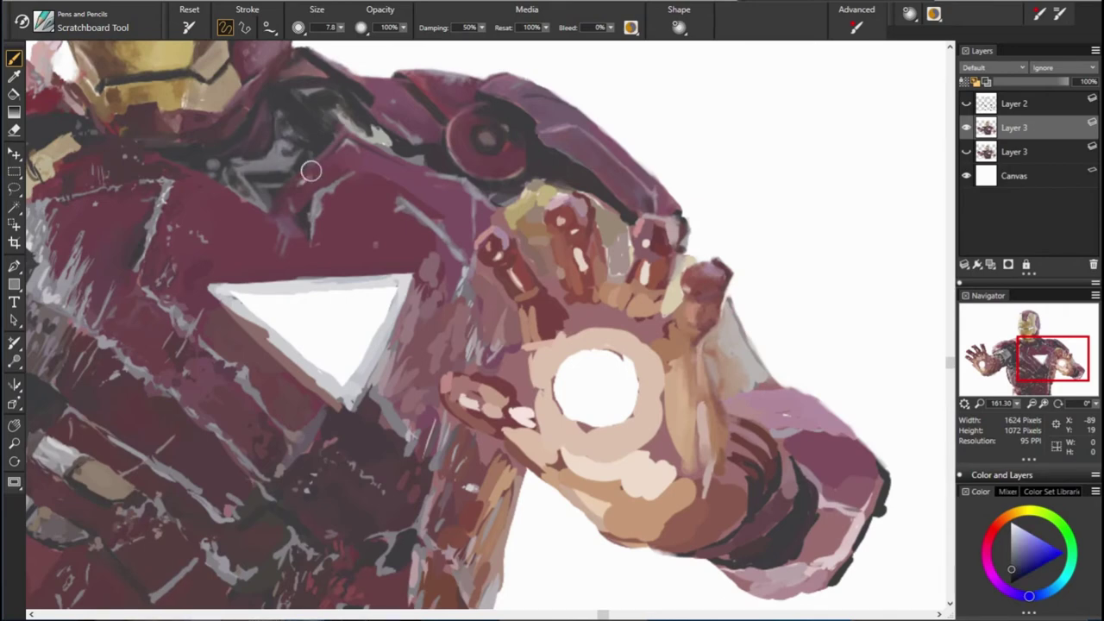
{"action": "left_click", "coordinate": [991, 534]}
{"action": "left_click", "coordinate": [337, 126], "text": "alt"}
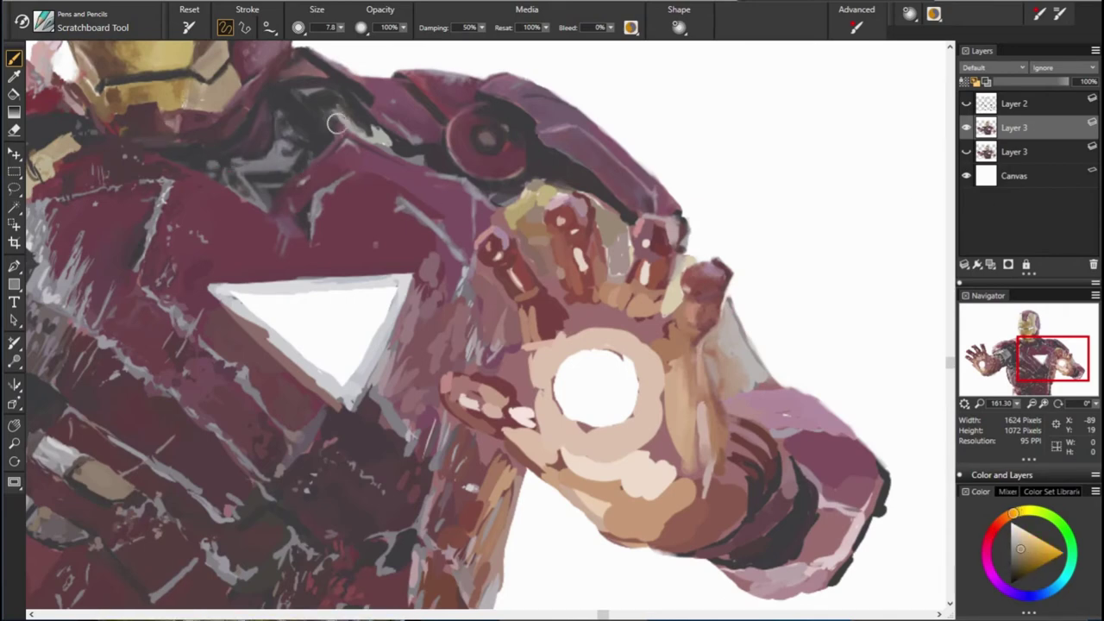
{"action": "left_click", "coordinate": [94, 181], "text": "alt"}
Step: Sample dark blue-grey, muted magenta-red and light pink tones from the armour
{"action": "left_click", "coordinate": [402, 125], "text": "alt"}
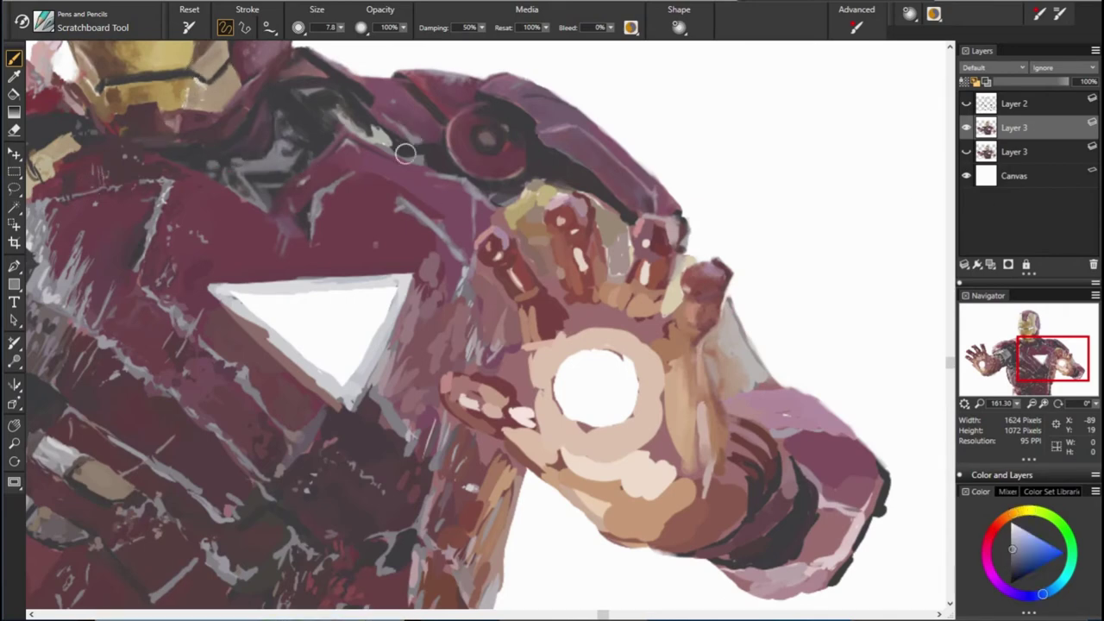
{"action": "left_click", "coordinate": [580, 175], "text": "alt"}
{"action": "left_click", "coordinate": [384, 133], "text": "alt"}
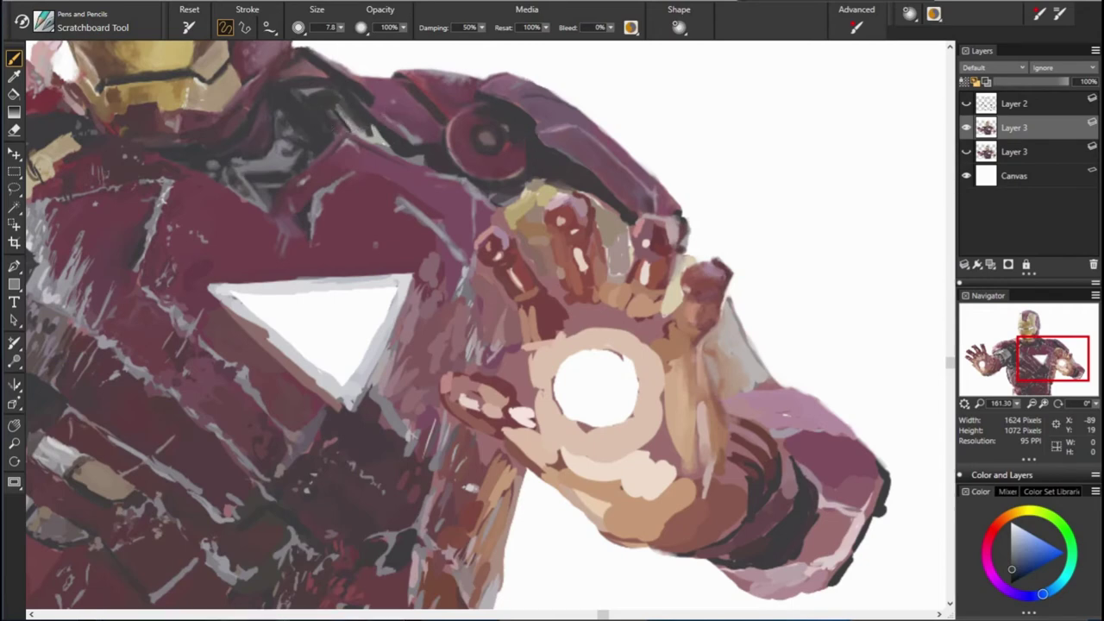
{"action": "left_click", "coordinate": [415, 131], "text": "alt"}
{"action": "left_click", "coordinate": [304, 93], "text": "alt"}
{"action": "left_click", "coordinate": [374, 93], "text": "alt"}
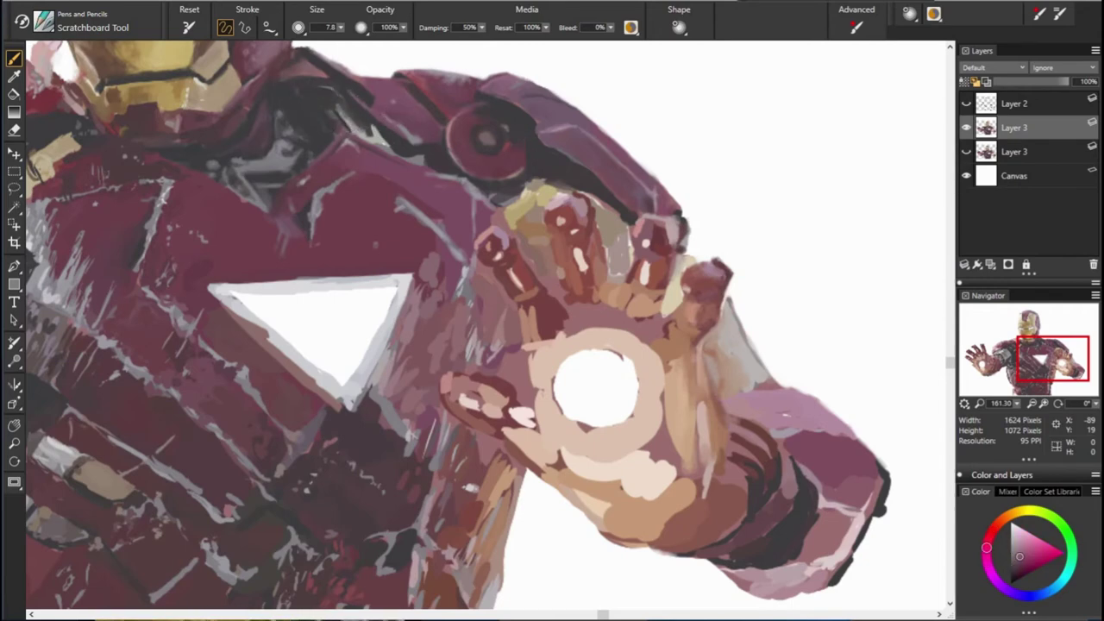
{"action": "left_click", "coordinate": [587, 213], "text": "alt"}
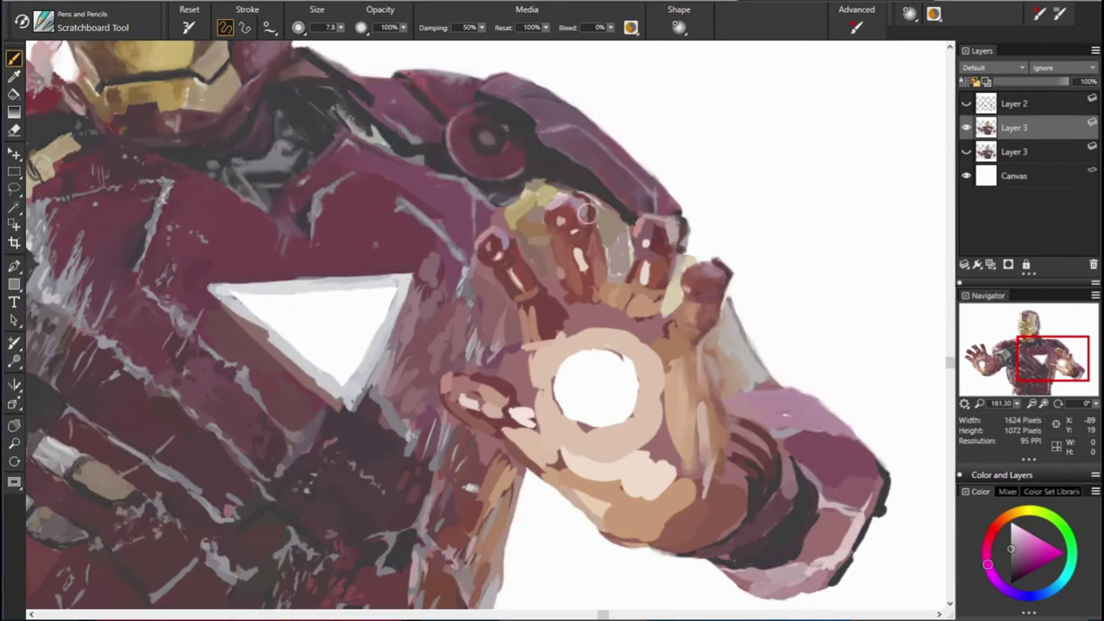
{"action": "left_click", "coordinate": [490, 121], "text": "alt"}
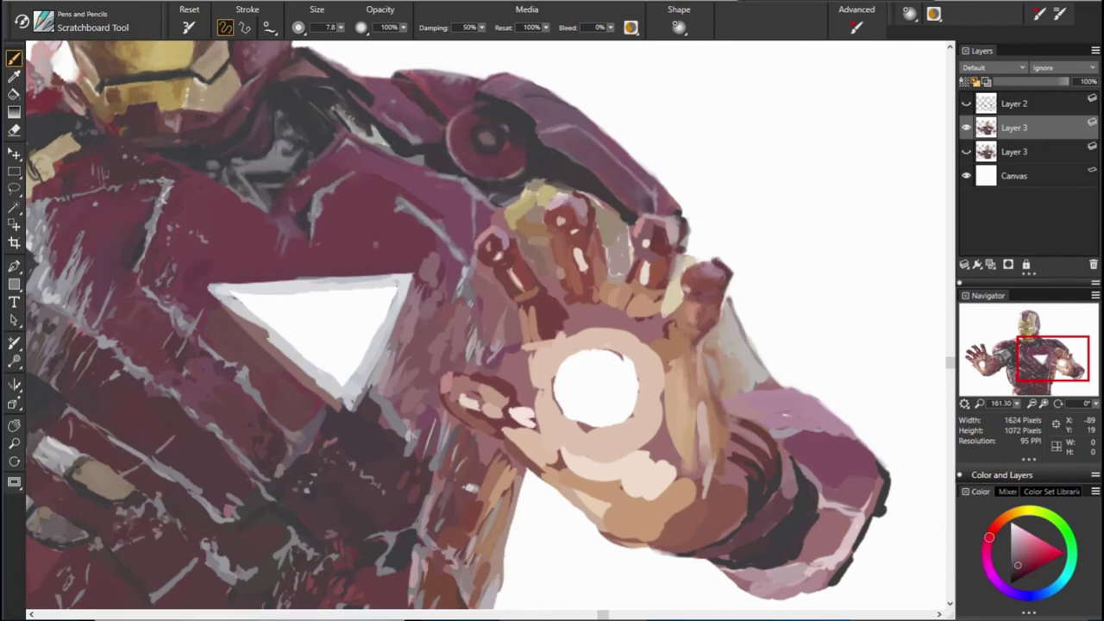
{"action": "left_click", "coordinate": [498, 88], "text": "alt"}
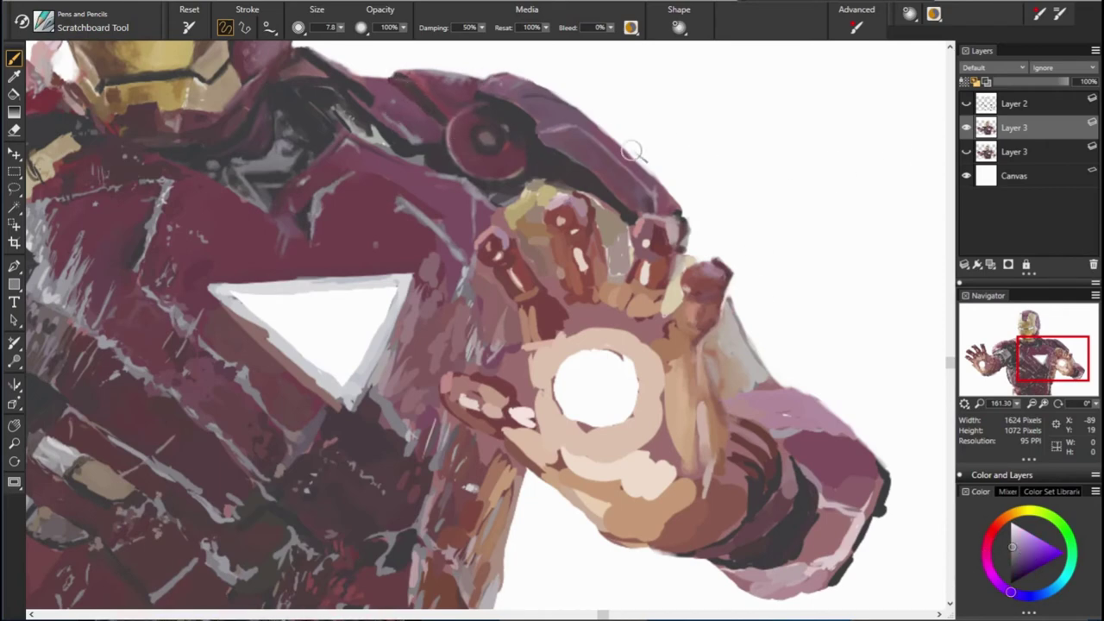
{"action": "left_click", "coordinate": [578, 124], "text": "alt"}
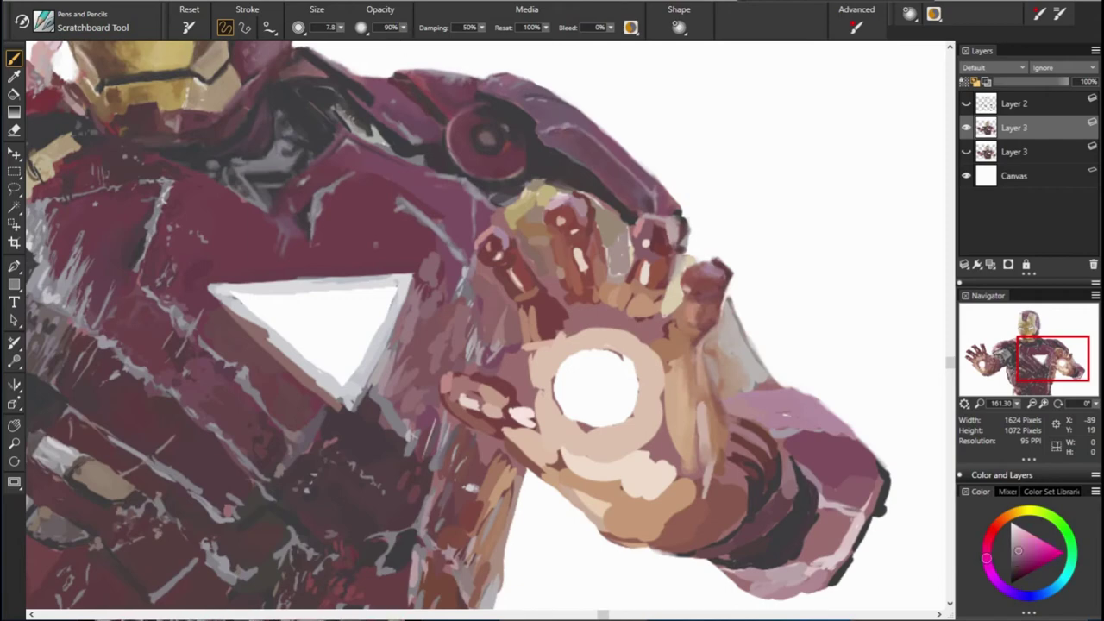
Step: Sample darker reds and magenta-pinks from the armour around the shoulder disc
{"action": "left_click", "coordinate": [627, 157], "text": "alt"}
{"action": "left_click", "coordinate": [697, 149], "text": "alt"}
{"action": "left_click", "coordinate": [651, 198], "text": "alt"}
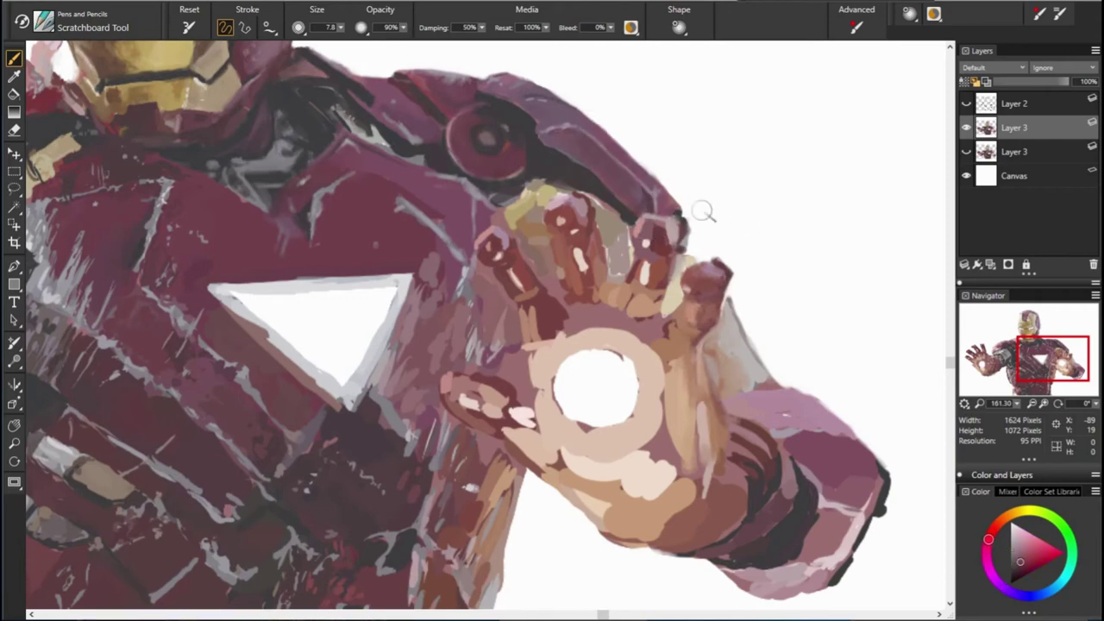
{"action": "left_click", "coordinate": [585, 164], "text": "alt"}
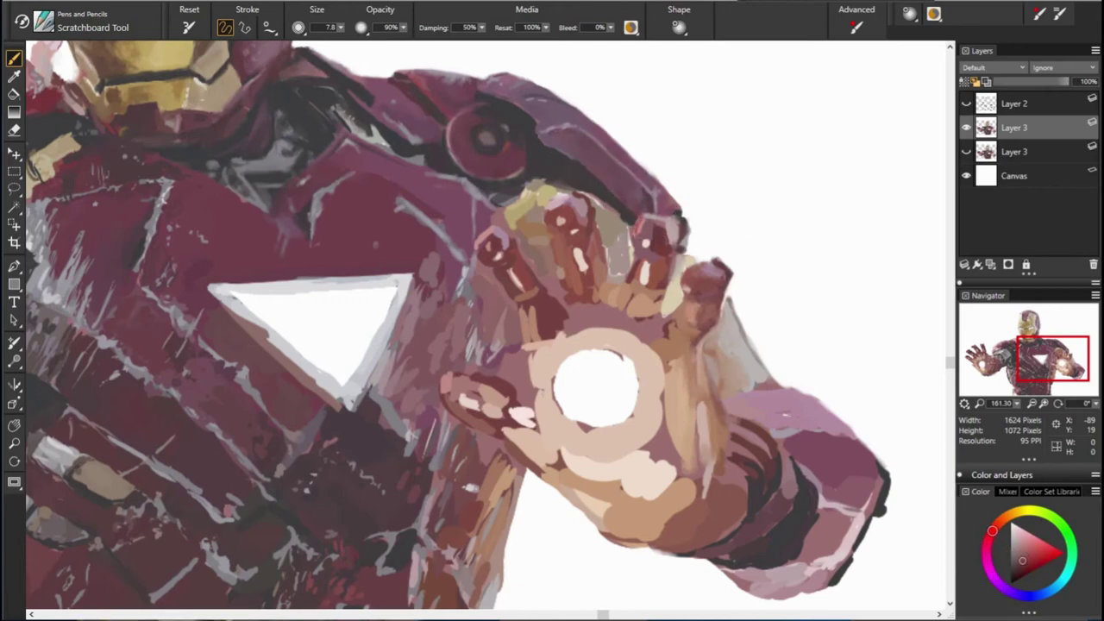
{"action": "left_click", "coordinate": [635, 227], "text": "alt"}
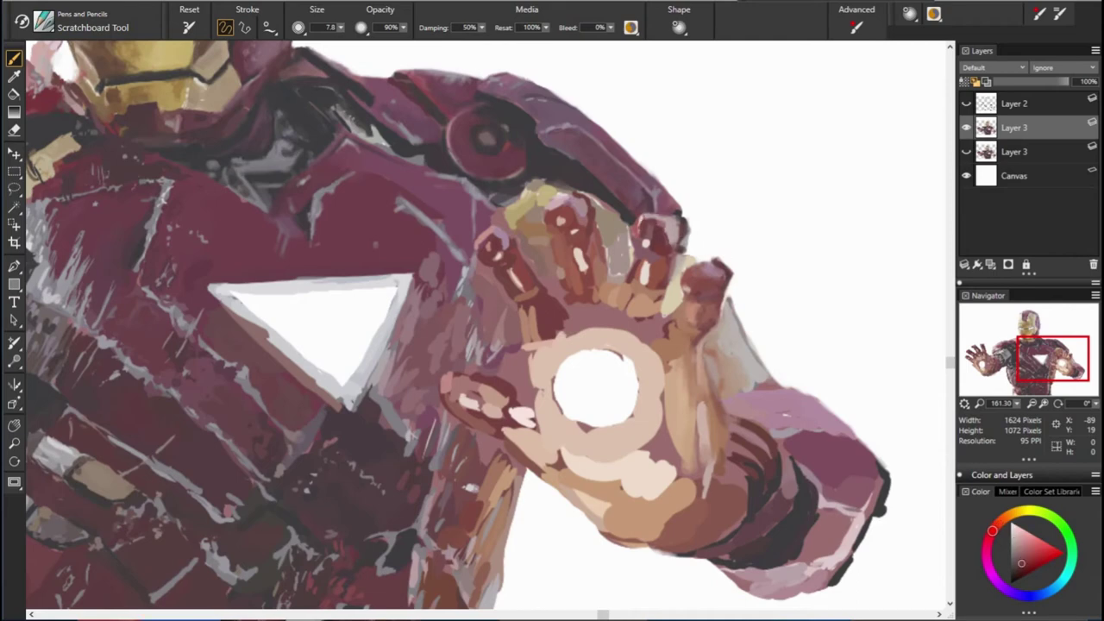
{"action": "left_click", "coordinate": [829, 267], "text": "alt"}
{"action": "left_click", "coordinate": [657, 249], "text": "alt"}
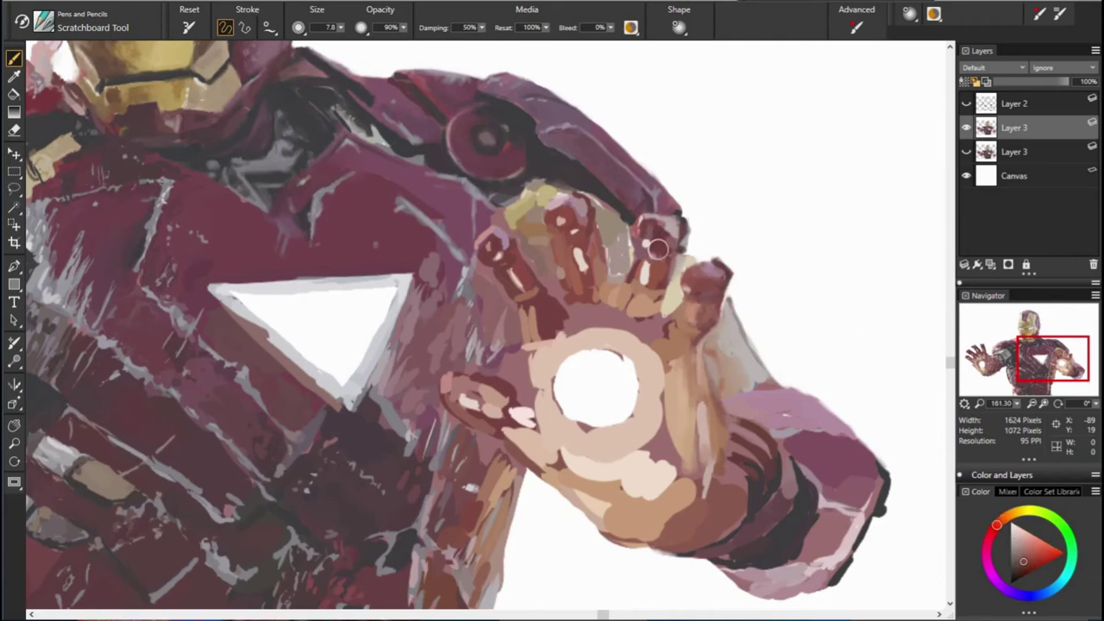
{"action": "left_click", "coordinate": [675, 259], "text": "alt"}
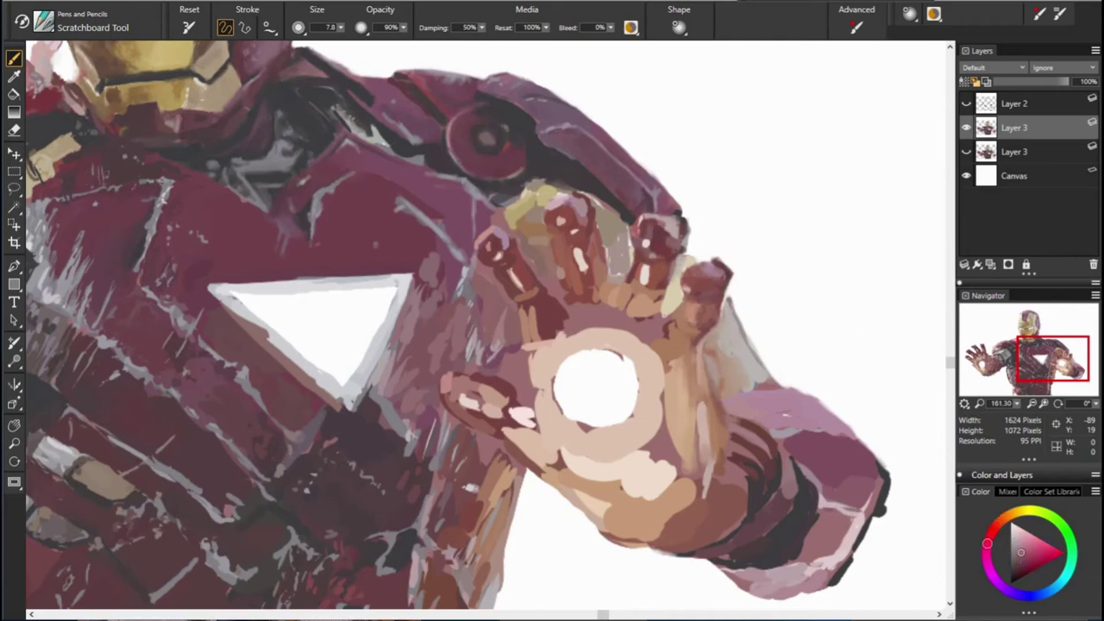
{"action": "left_click", "coordinate": [715, 270], "text": "alt"}
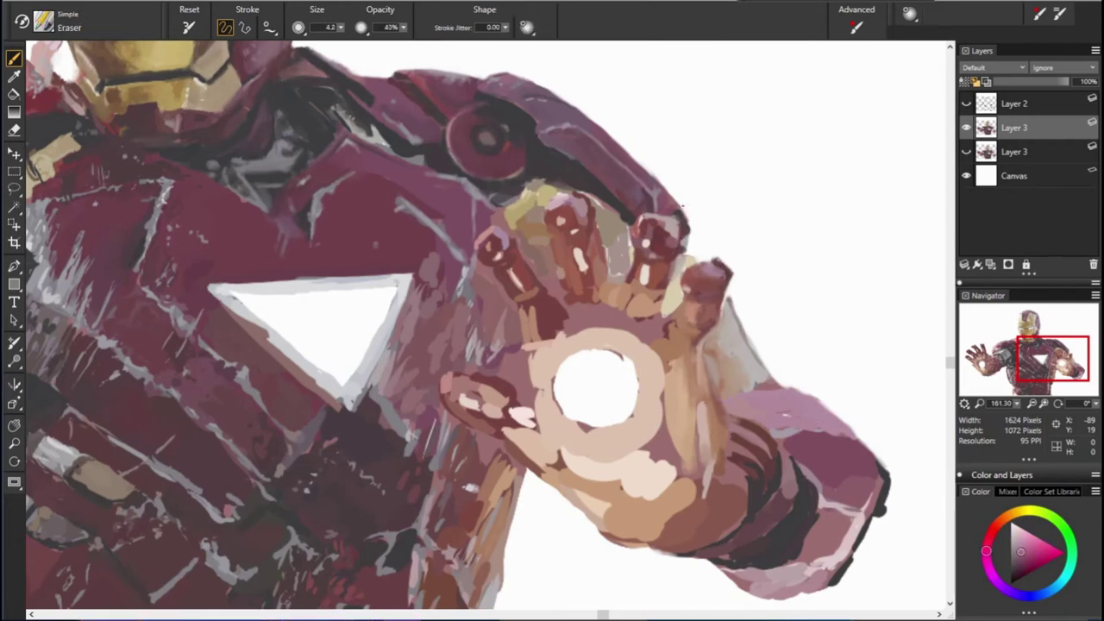
{"action": "left_click", "coordinate": [672, 222], "text": "alt"}
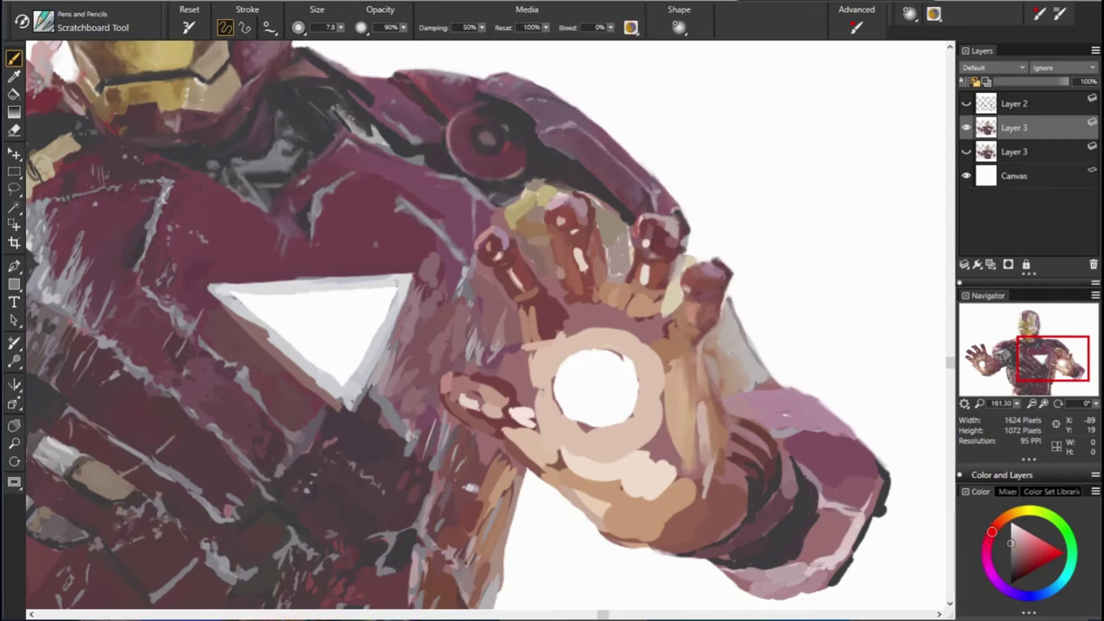
Step: Resize the brush from 2.8 to 5.0 and repaint the shoulder disc a darker red
{"action": "key", "text": "bracketleft"}
{"action": "key", "text": "bracketright"}
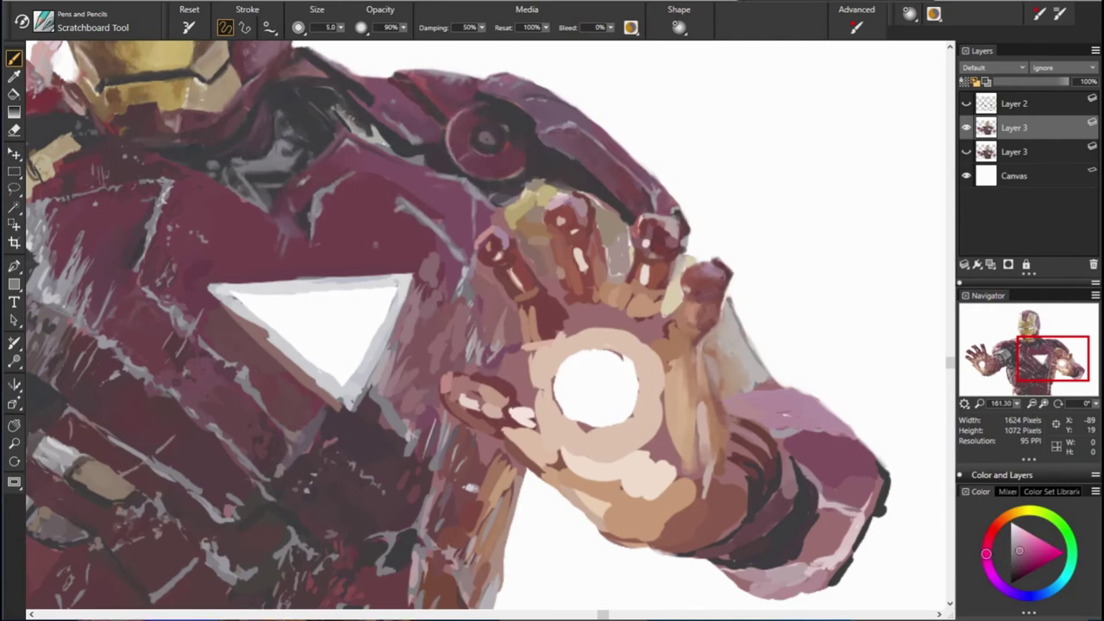
{"action": "left_click_drag", "start_coordinate": [486, 163], "coordinate": [470, 138]}
{"action": "left_click", "coordinate": [526, 181], "text": "alt"}
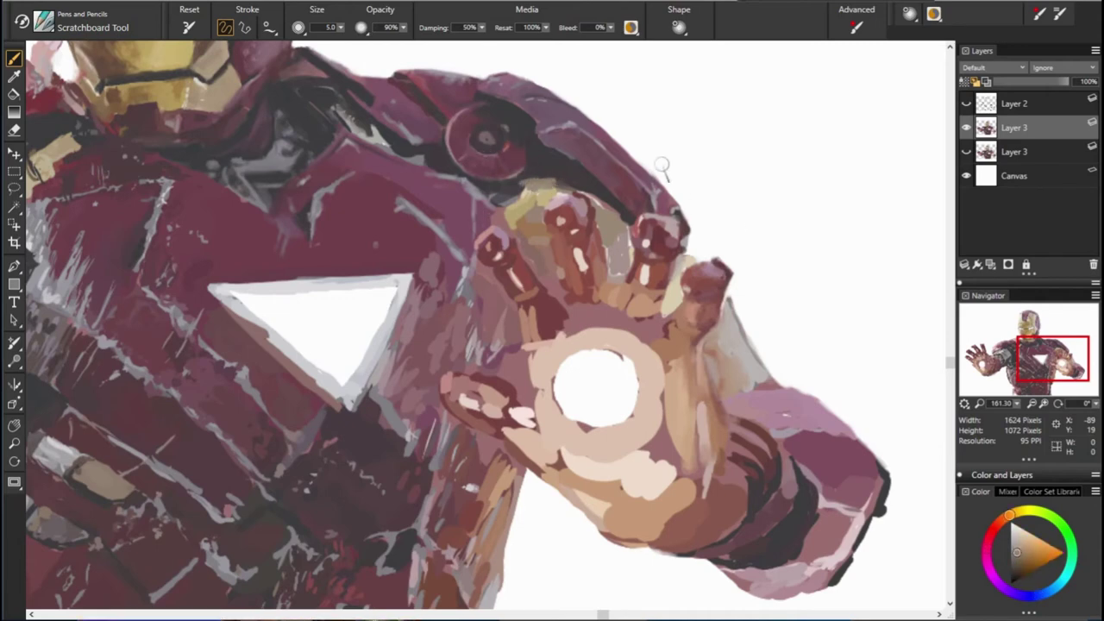
{"action": "left_click", "coordinate": [707, 284], "text": "alt"}
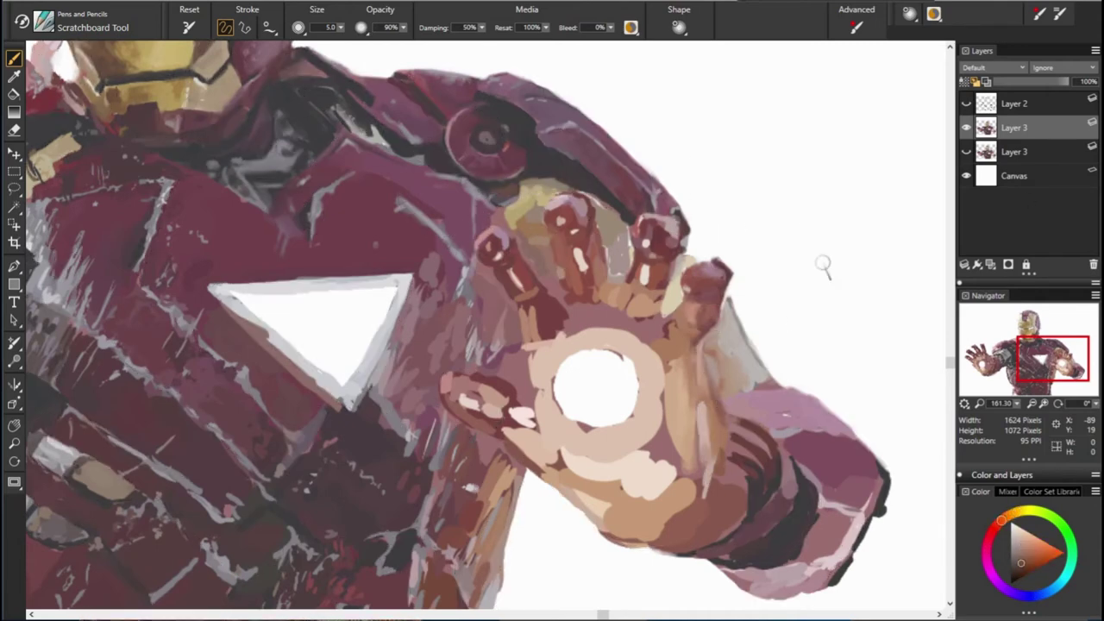
Step: Show the Layer 2 line art and sample reddish-brown tones from the hand
{"action": "left_click", "coordinate": [966, 102]}
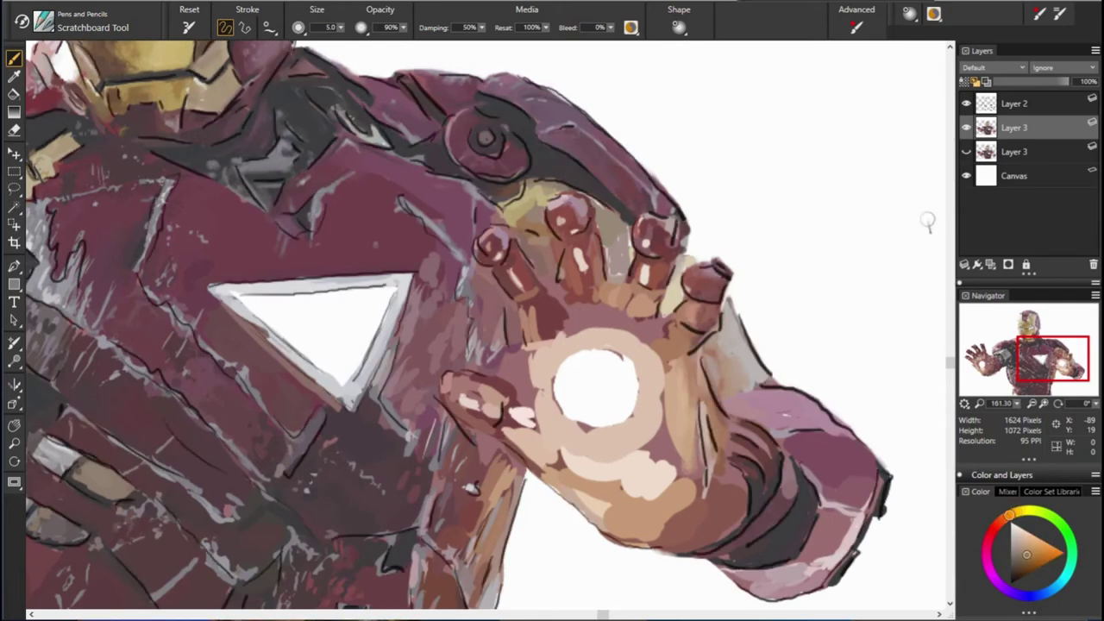
{"action": "left_click", "coordinate": [585, 185], "text": "alt"}
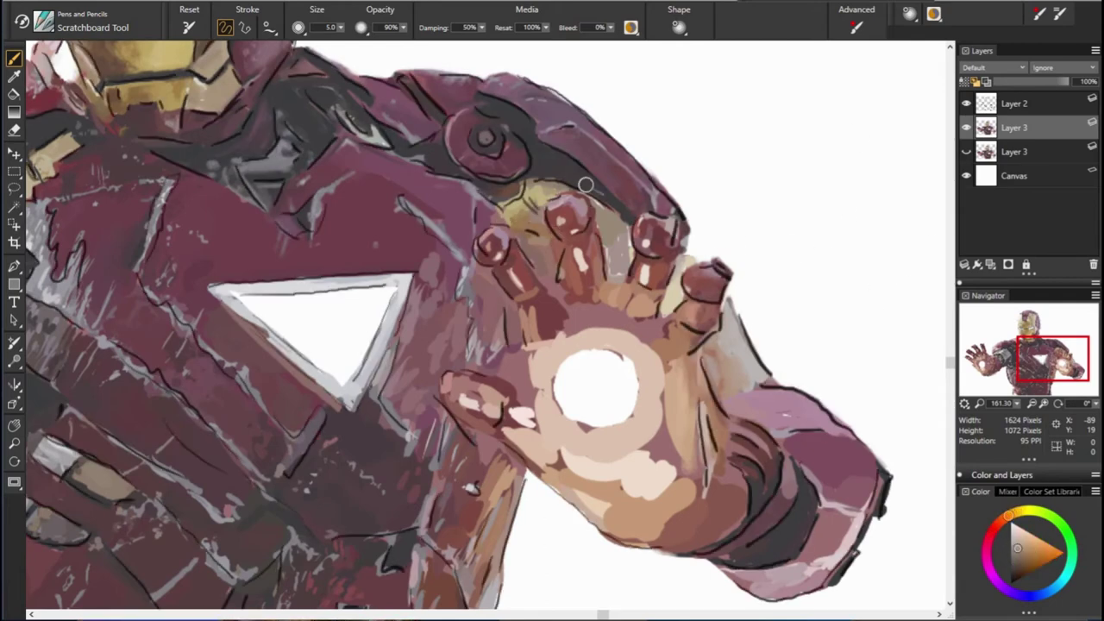
{"action": "left_click", "coordinate": [554, 200], "text": "alt"}
{"action": "left_click", "coordinate": [501, 236], "text": "alt"}
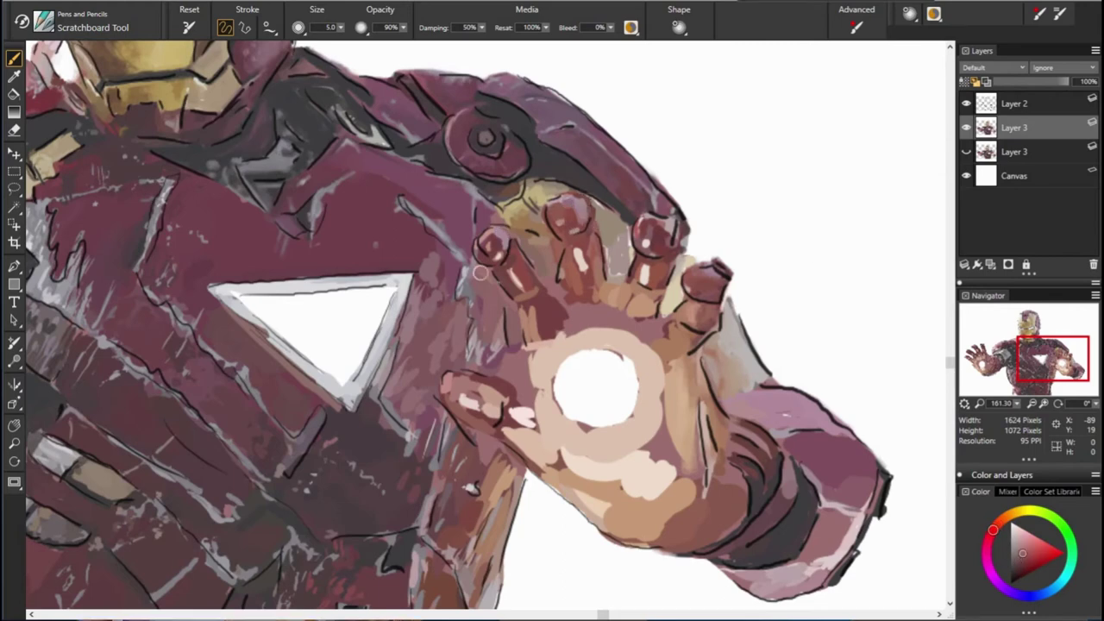
{"action": "left_click", "coordinate": [604, 288], "text": "alt"}
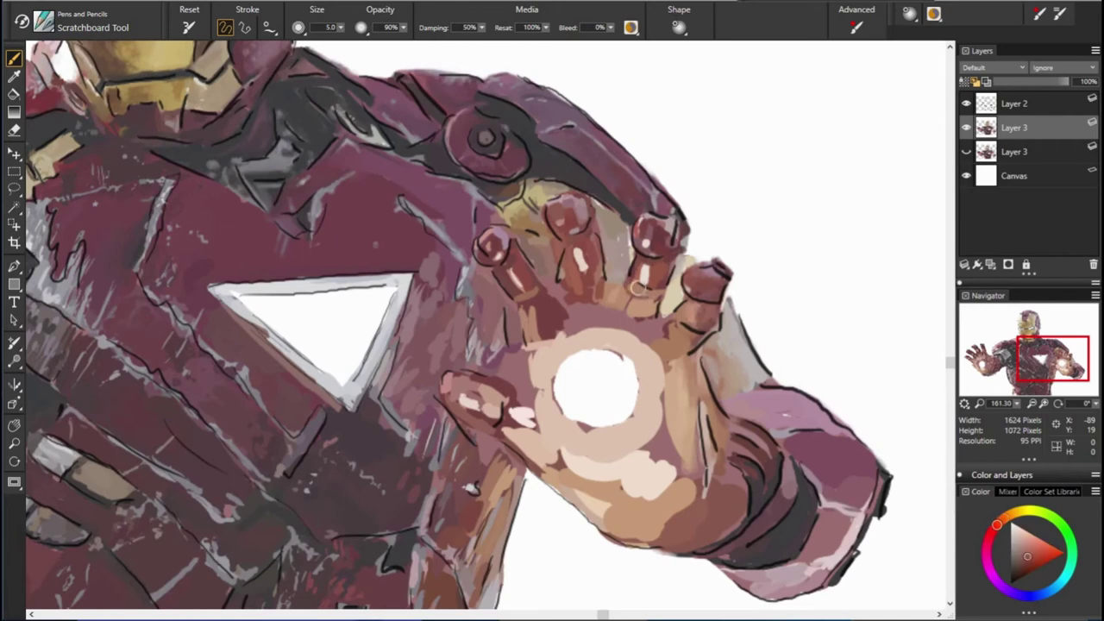
{"action": "left_click", "coordinate": [566, 291], "text": "alt"}
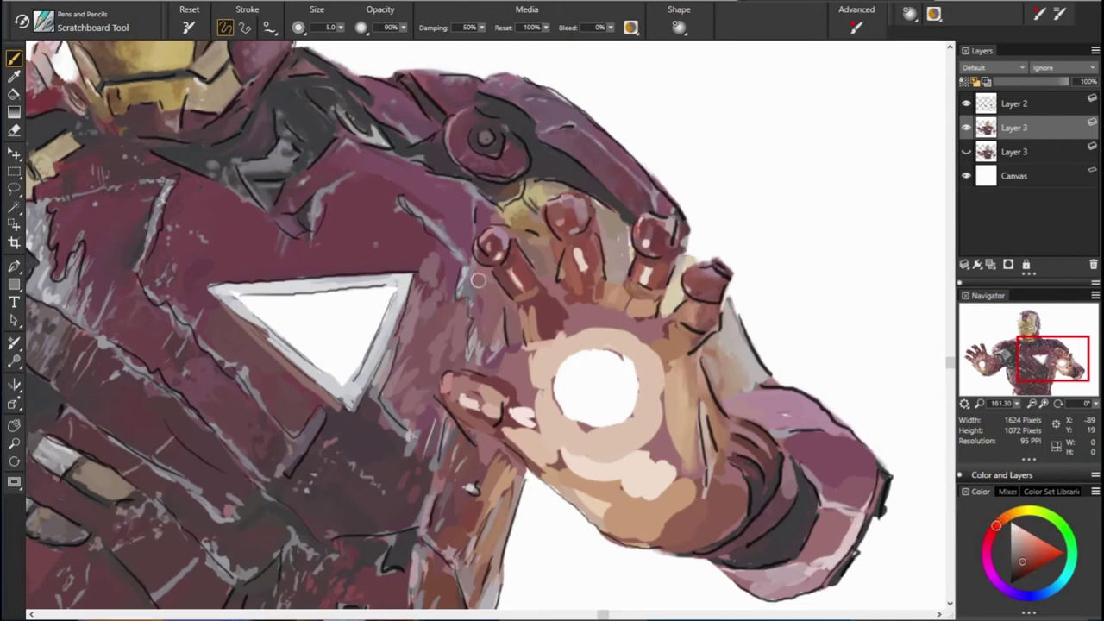
{"action": "left_click", "coordinate": [655, 254], "text": "alt"}
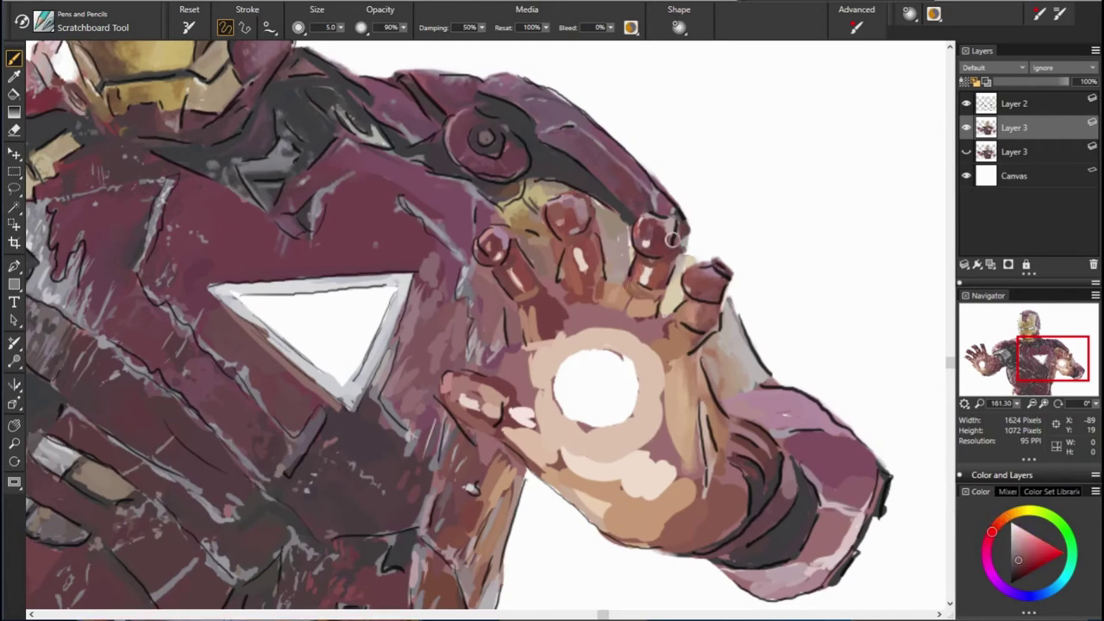
{"action": "left_click", "coordinate": [704, 236], "text": "alt"}
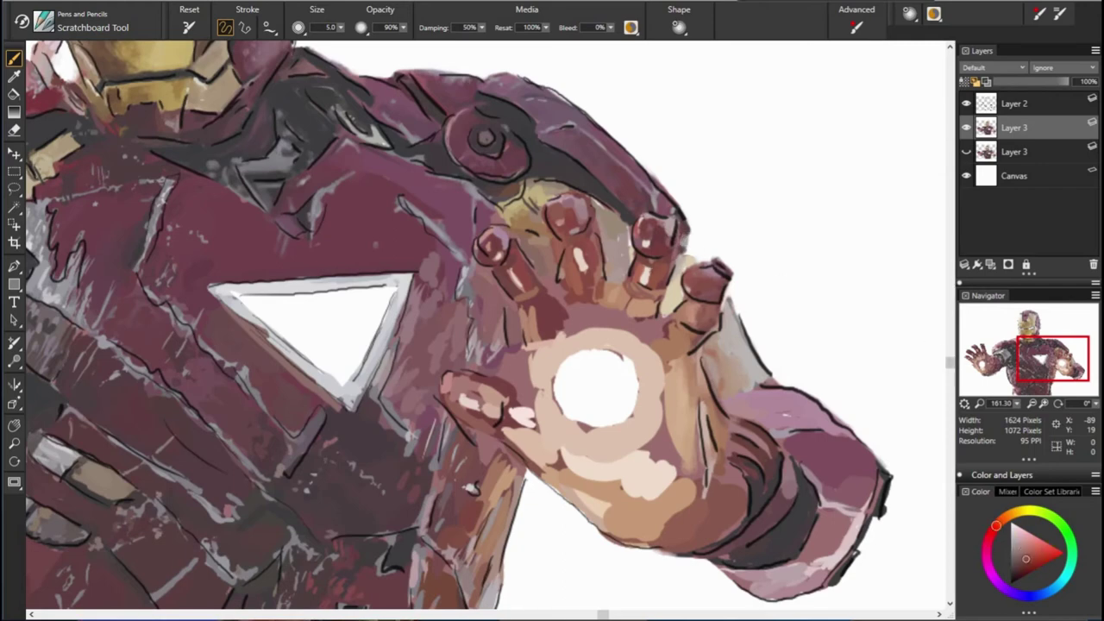
{"action": "left_click", "coordinate": [634, 227], "text": "alt"}
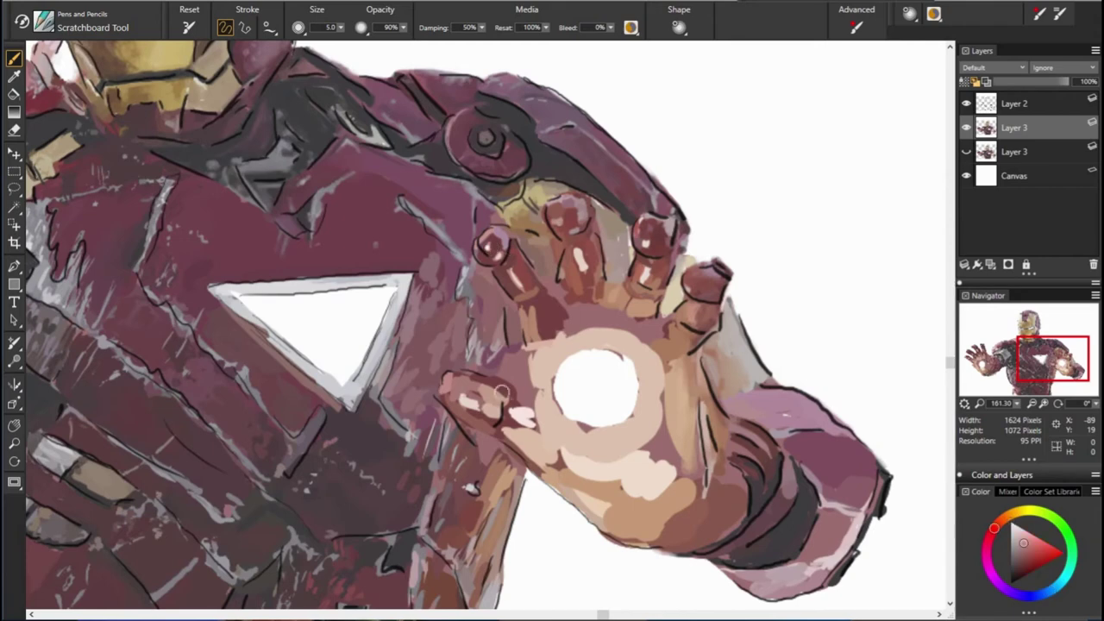
{"action": "left_click", "coordinate": [468, 394], "text": "alt"}
Step: Paint light highlights across the wrist, palm and thumb side, adding a small dark fingertip mark
{"action": "mouse_move", "coordinate": [457, 380]}
{"action": "left_mouse_down"}
{"action": "mouse_move", "coordinate": [492, 366]}
{"action": "mouse_move", "coordinate": [485, 402]}
{"action": "mouse_move", "coordinate": [521, 347]}
{"action": "left_mouse_up"}
{"action": "left_click_drag", "start_coordinate": [509, 401], "coordinate": [552, 302]}
{"action": "left_click", "coordinate": [530, 345], "text": "alt"}
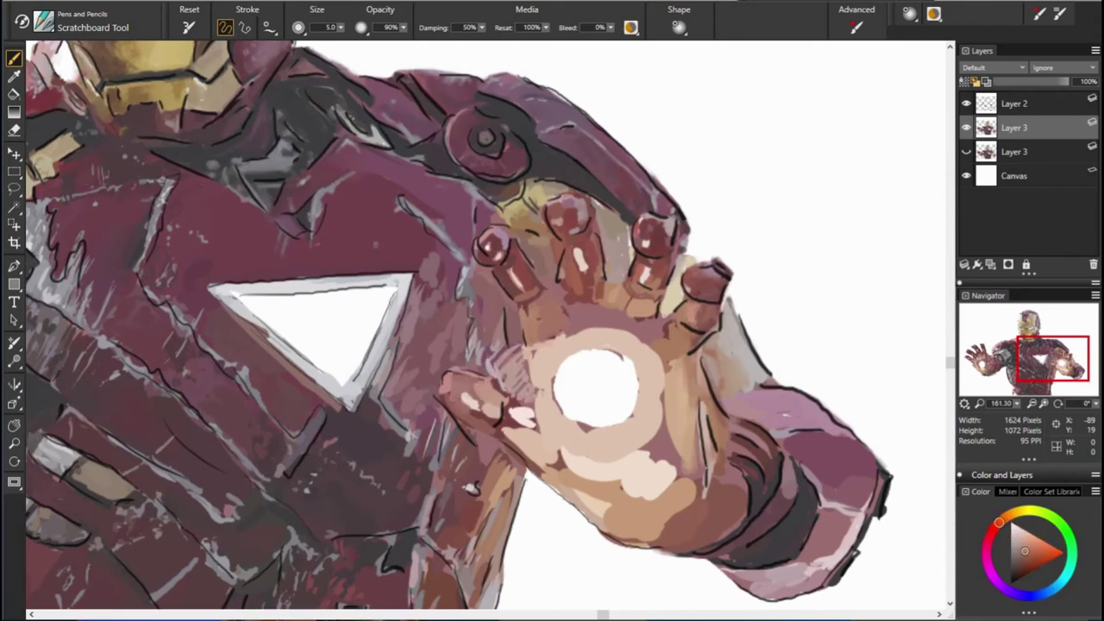
{"action": "left_click", "coordinate": [520, 254], "text": "alt"}
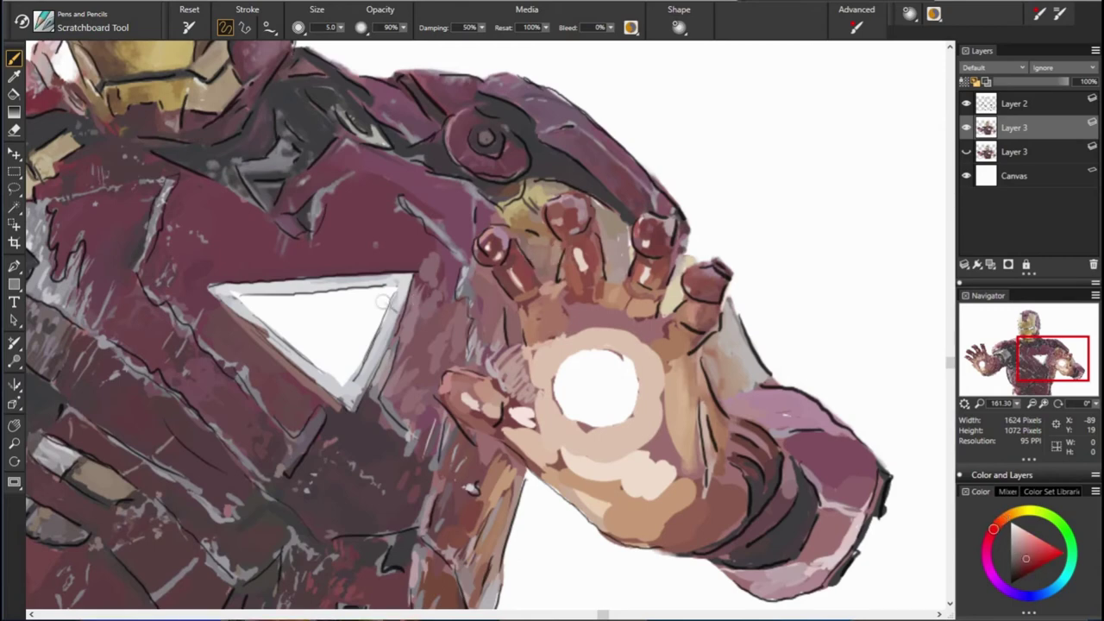
{"action": "left_click", "coordinate": [692, 290], "text": "alt"}
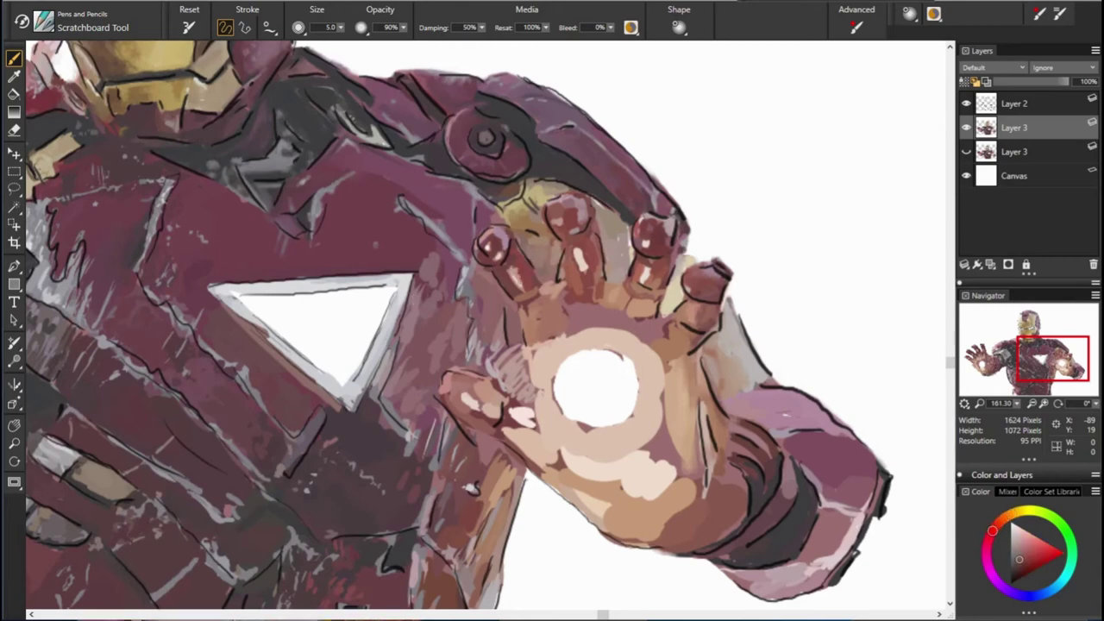
{"action": "left_click", "coordinate": [489, 284], "text": "alt"}
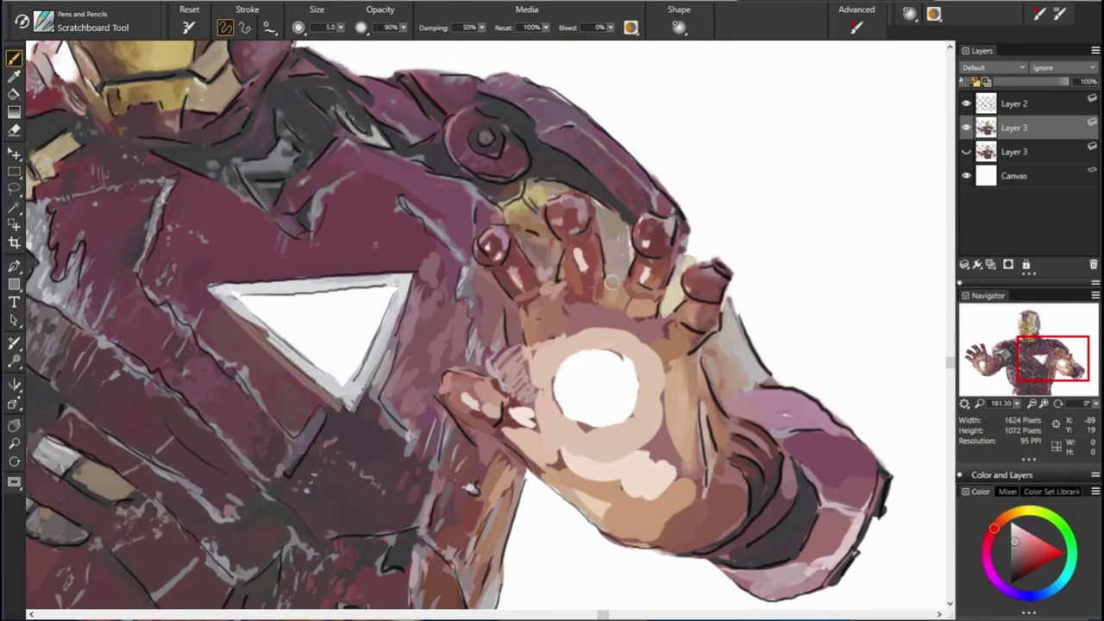
{"action": "left_click", "coordinate": [561, 274], "text": "alt"}
{"action": "left_click", "coordinate": [567, 278], "text": "alt"}
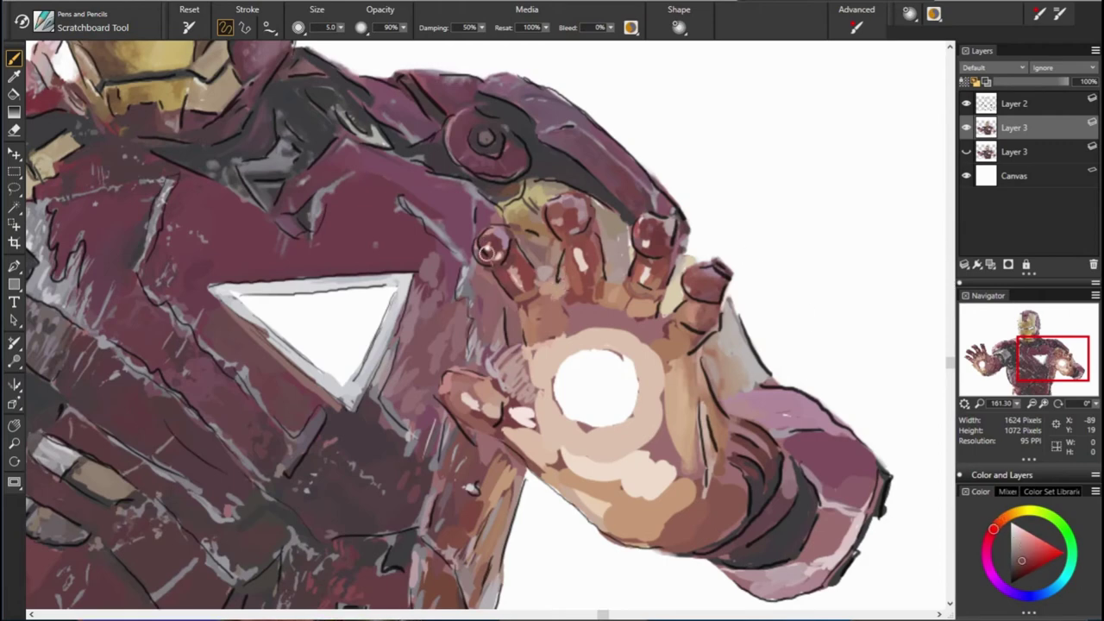
{"action": "left_click", "coordinate": [460, 391], "text": "alt"}
{"action": "left_click_drag", "start_coordinate": [432, 363], "coordinate": [471, 329]}
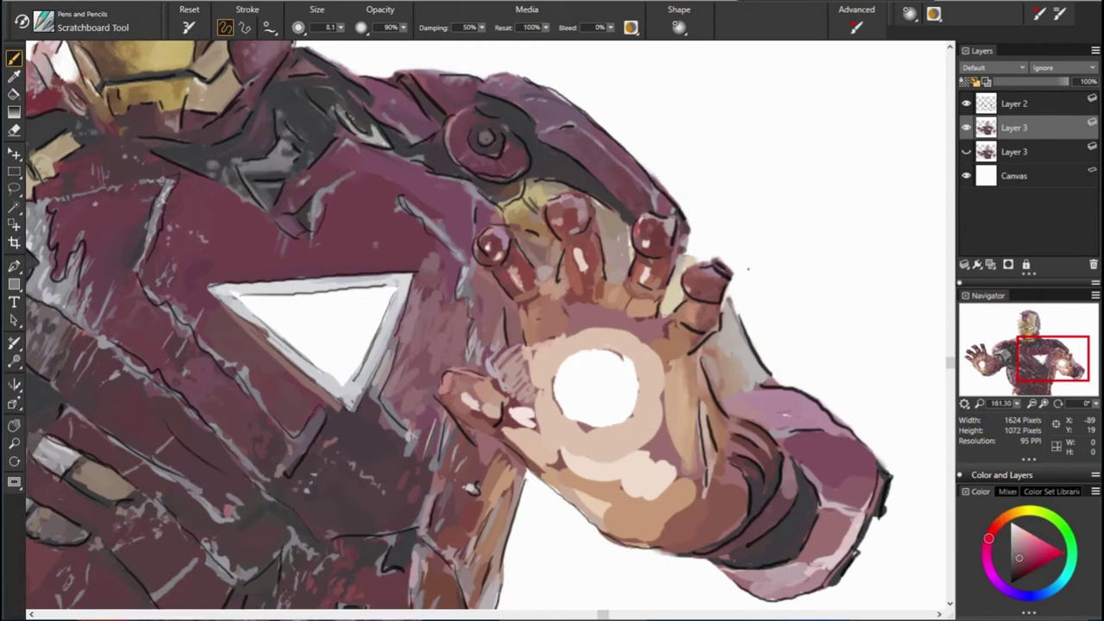
{"action": "left_click_drag", "start_coordinate": [747, 269], "coordinate": [753, 257]}
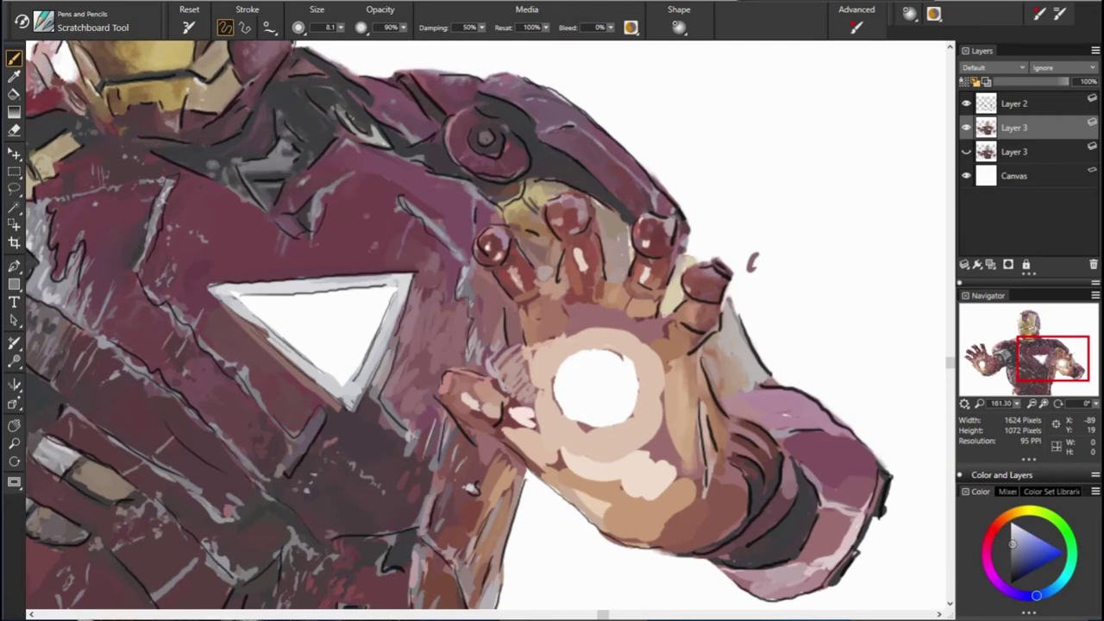
Step: Darken the grey upper-arm armour gap, then sample pinkish-red tones and adjust the shade
{"action": "left_click", "coordinate": [274, 189], "text": "alt"}
{"action": "left_click_drag", "start_coordinate": [273, 186], "coordinate": [285, 148]}
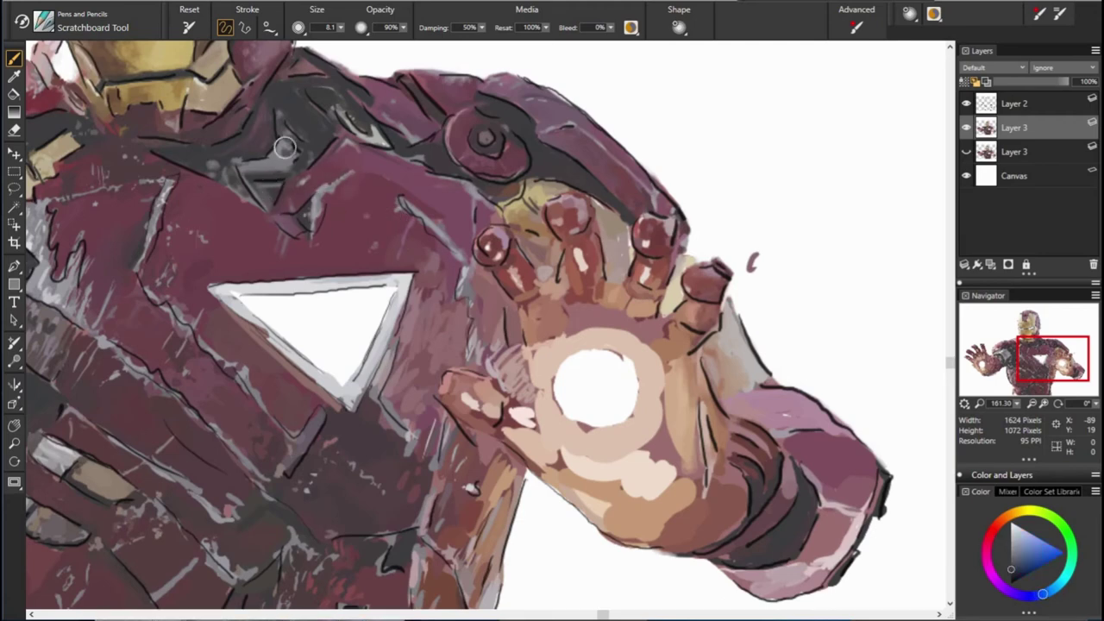
{"action": "left_click", "coordinate": [298, 133], "text": "alt"}
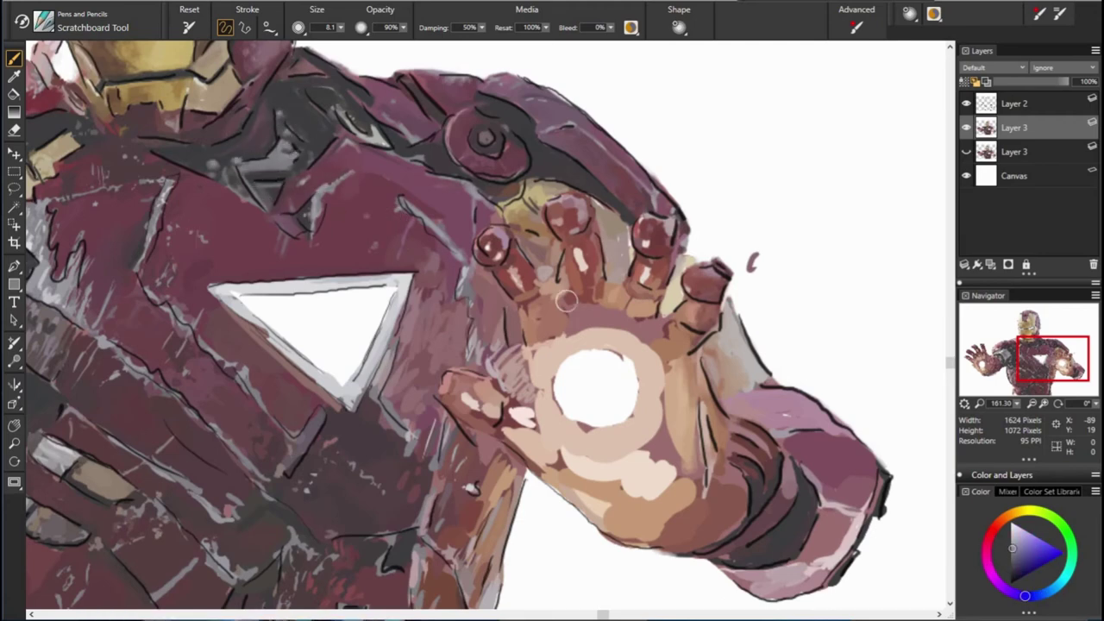
{"action": "left_click", "coordinate": [495, 172], "text": "alt"}
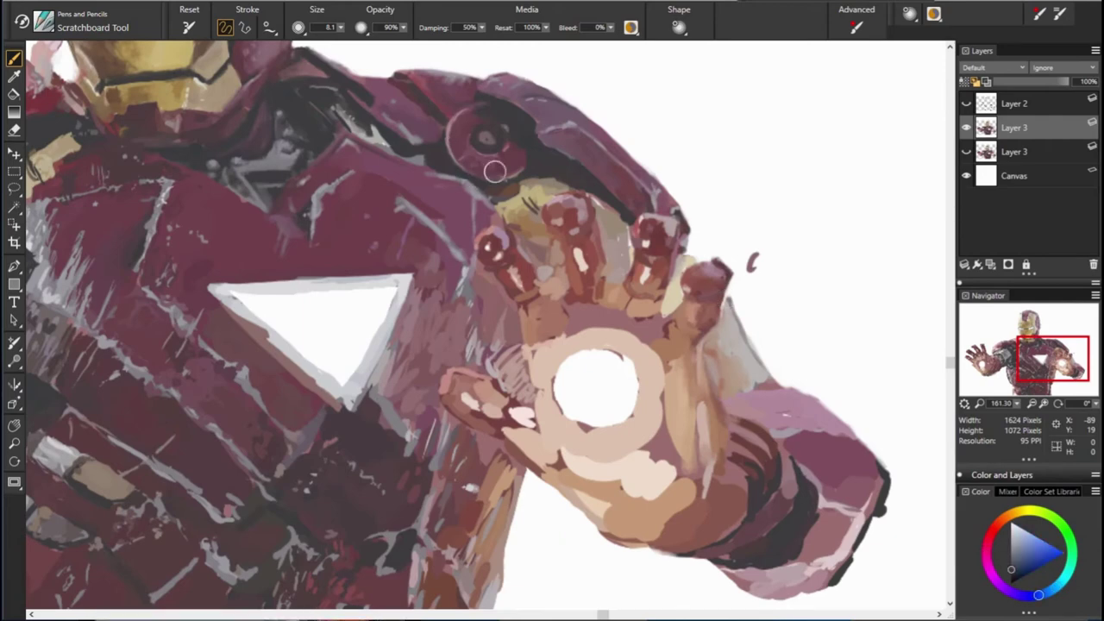
{"action": "left_click", "coordinate": [1036, 547]}
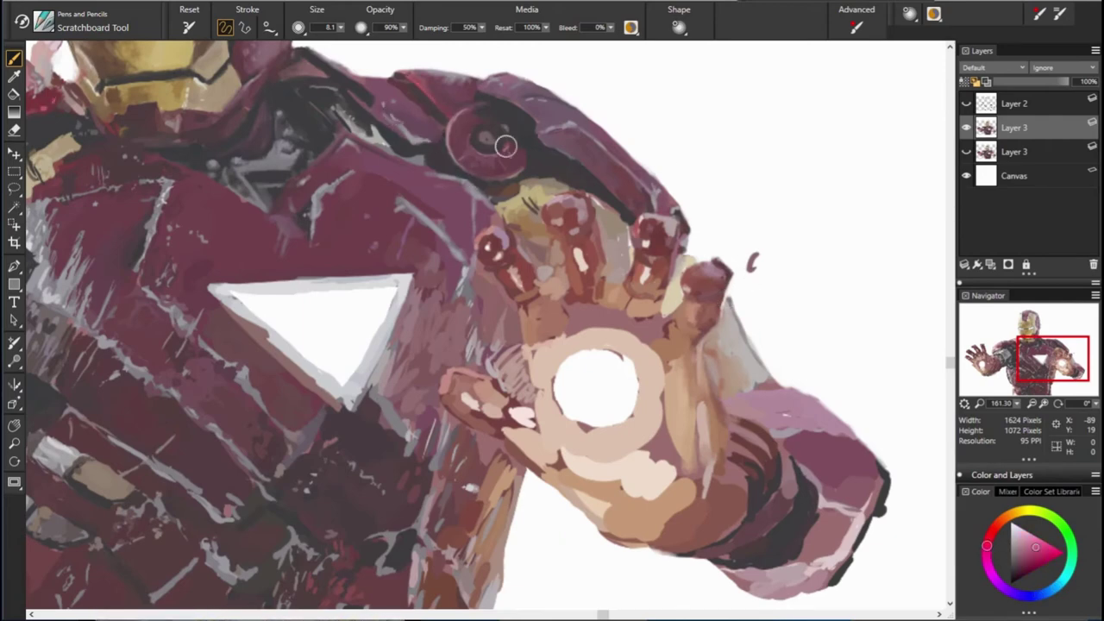
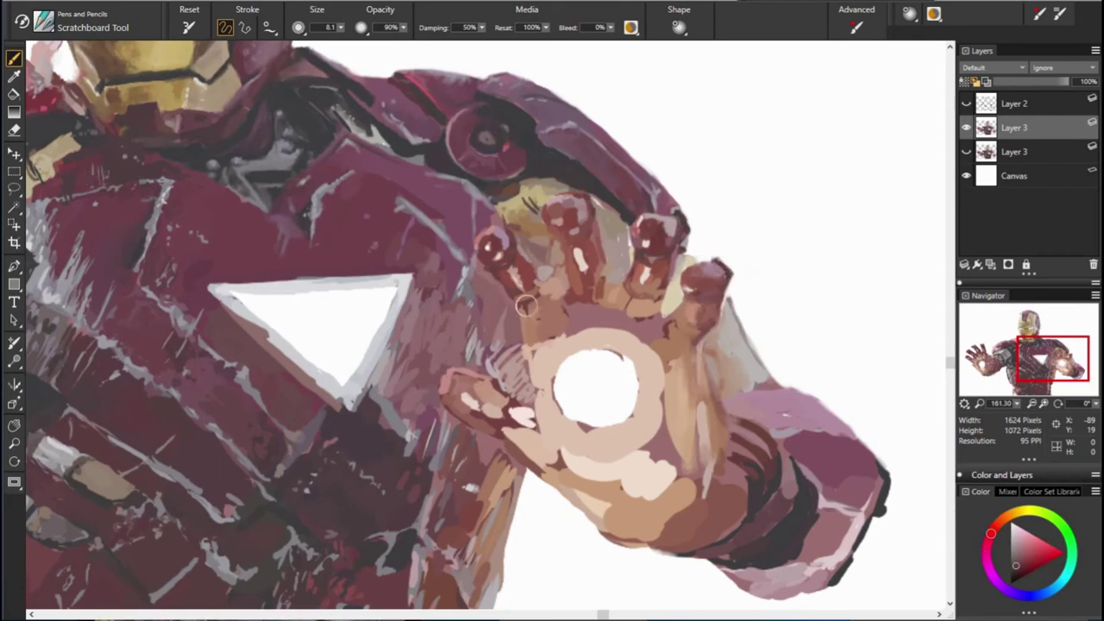
Step: Sample finger colours and scratch light and brown strokes right and below-right of the triangle
{"action": "left_click", "coordinate": [486, 241], "text": "alt"}
{"action": "left_click", "coordinate": [514, 249], "text": "alt"}
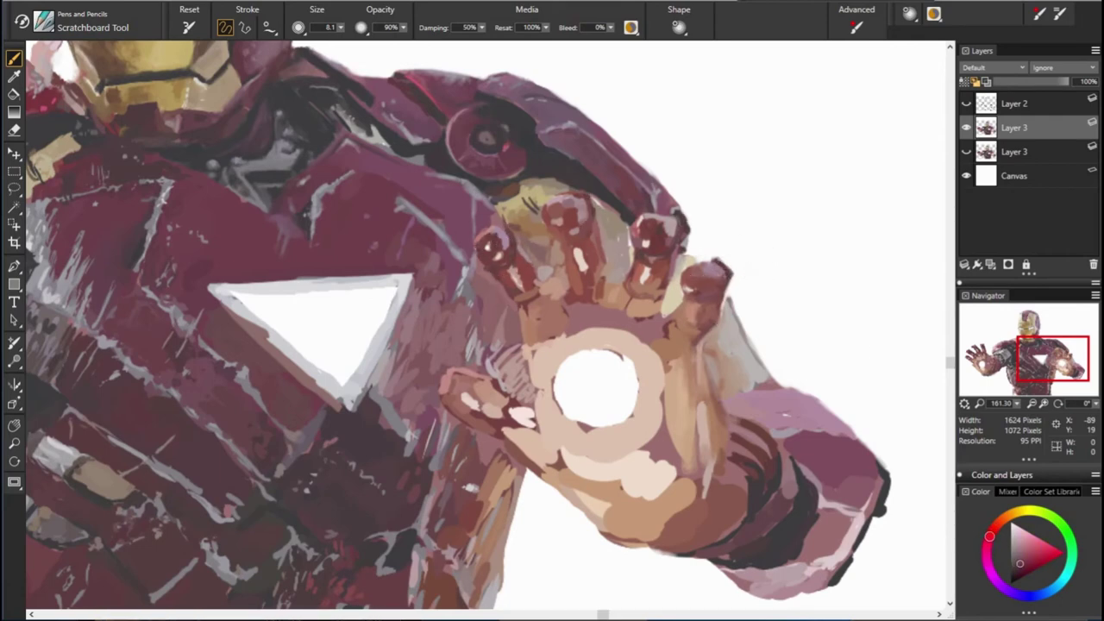
{"action": "left_click", "coordinate": [459, 385], "text": "alt"}
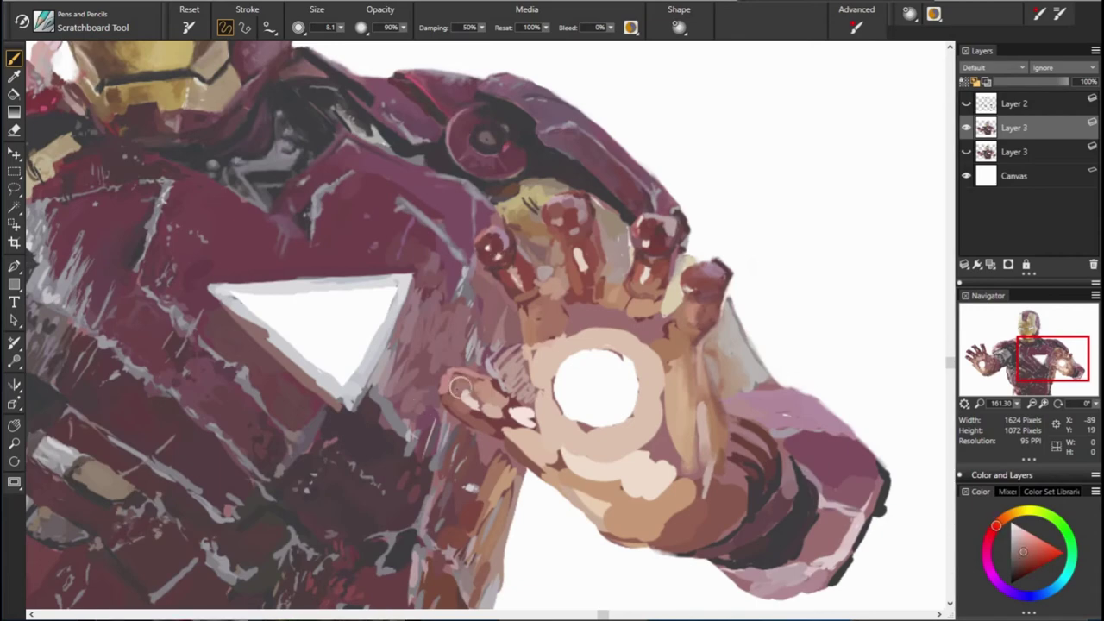
{"action": "left_click", "coordinate": [480, 428], "text": "alt"}
{"action": "left_click_drag", "start_coordinate": [431, 382], "coordinate": [457, 336]}
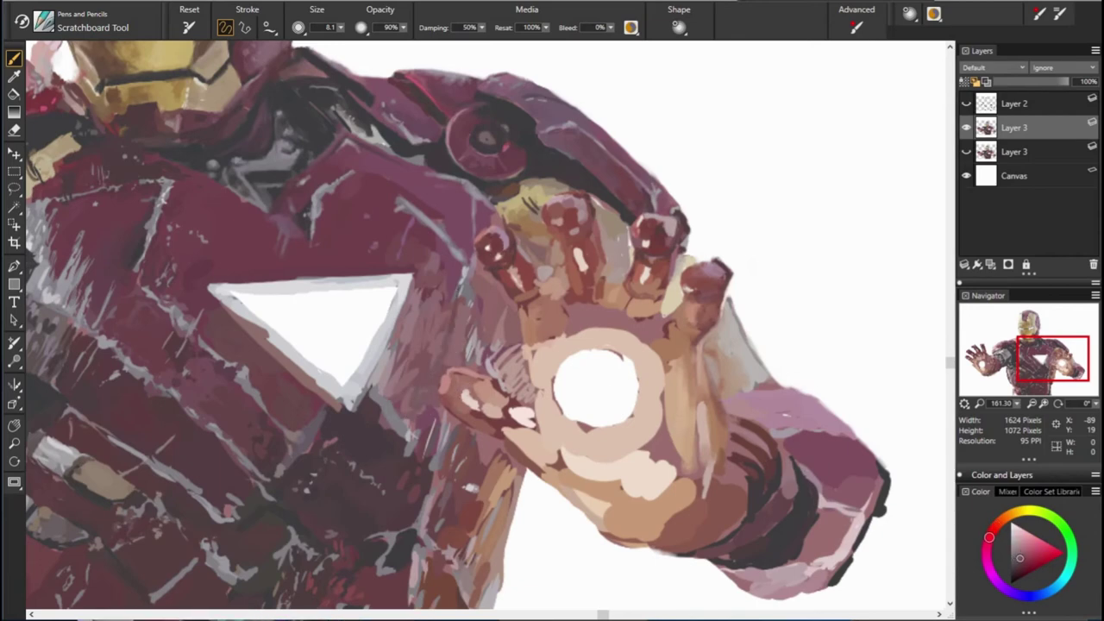
{"action": "left_click", "coordinate": [459, 439], "text": "alt"}
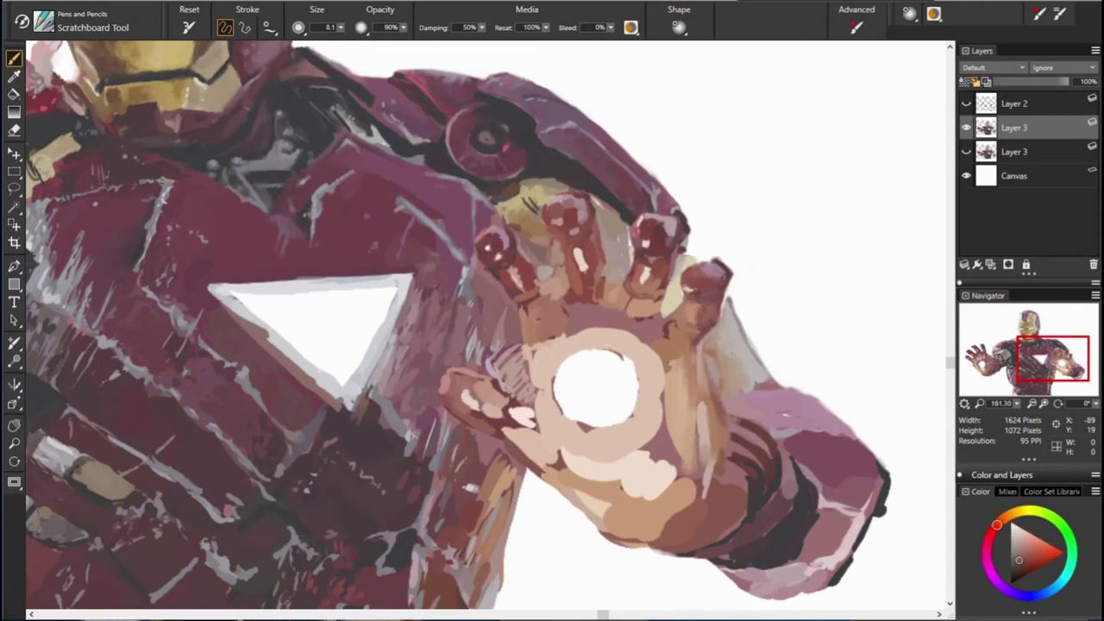
{"action": "left_click_drag", "start_coordinate": [367, 401], "coordinate": [366, 421]}
Step: Pick up the triangle's white and paint a light stroke along its top edge
{"action": "left_click", "coordinate": [386, 422], "text": "alt"}
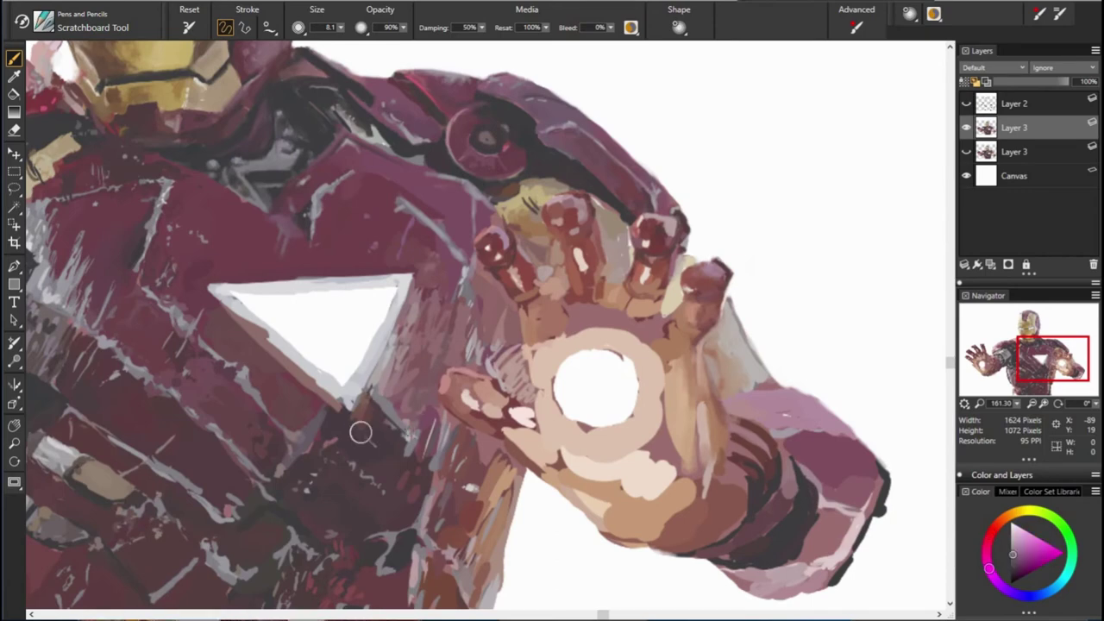
{"action": "left_click", "coordinate": [377, 388], "text": "alt"}
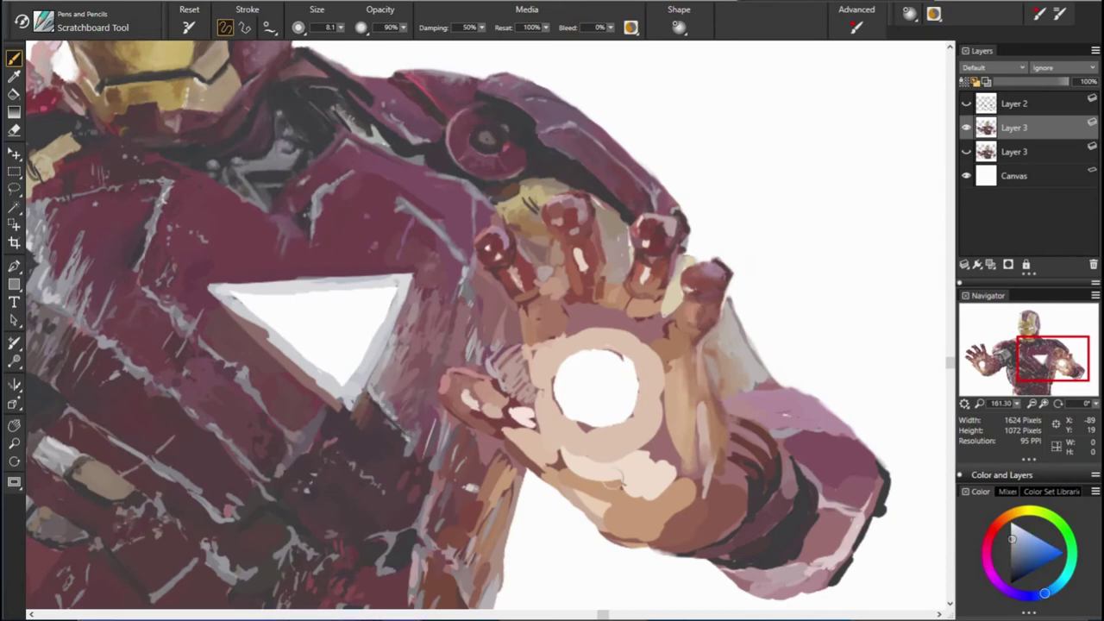
{"action": "left_click", "coordinate": [309, 354], "text": "alt"}
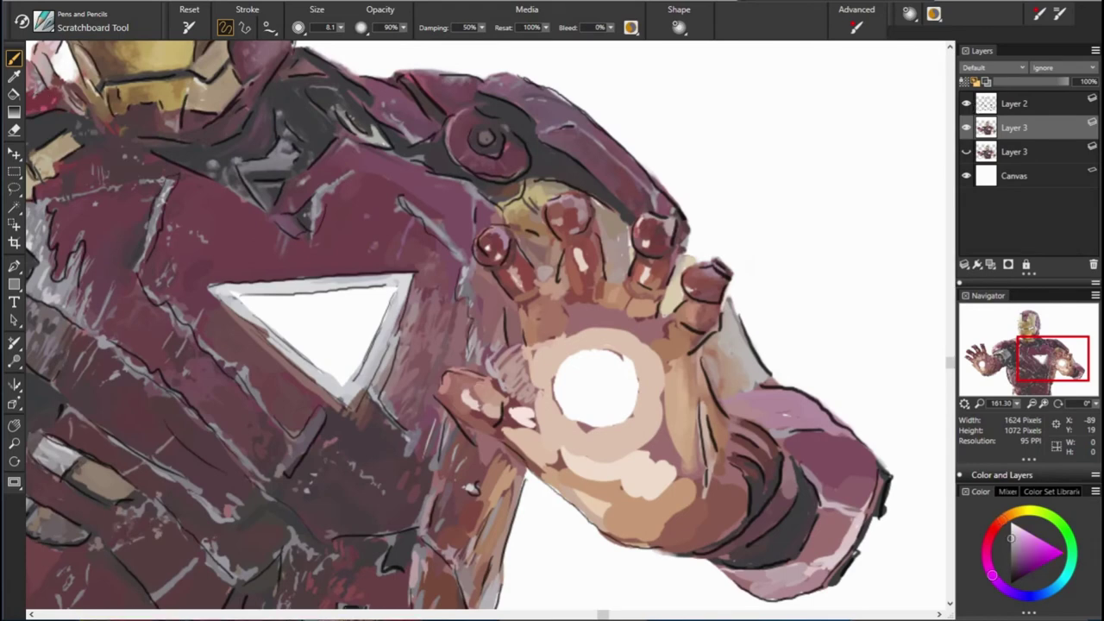
{"action": "left_click", "coordinate": [382, 323], "text": "alt"}
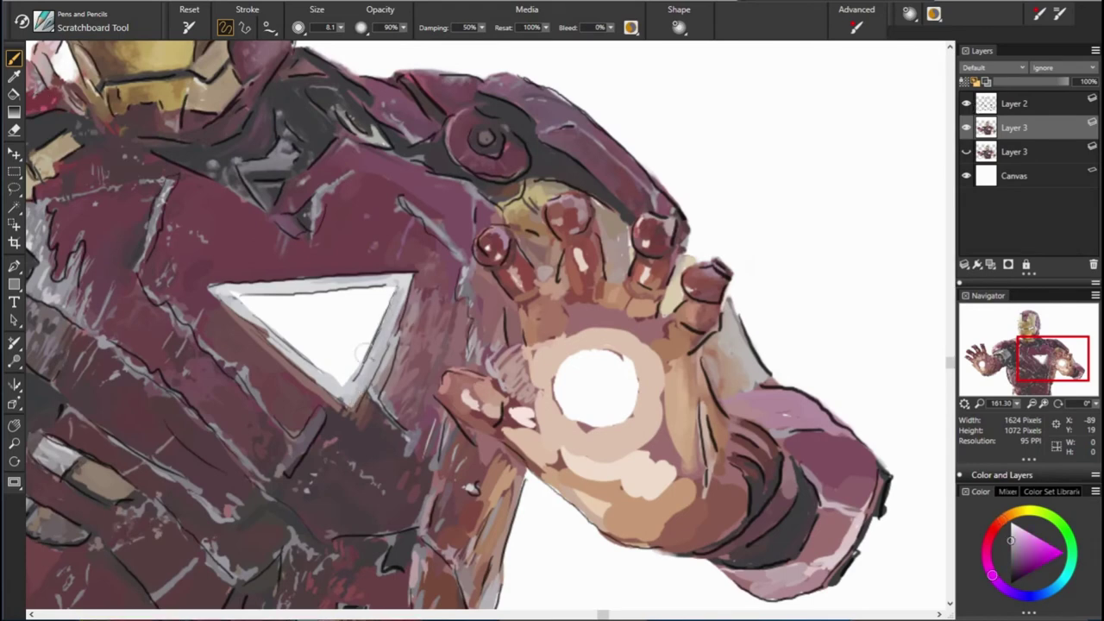
{"action": "left_click", "coordinate": [133, 328], "text": "alt"}
{"action": "left_click", "coordinate": [254, 324], "text": "alt"}
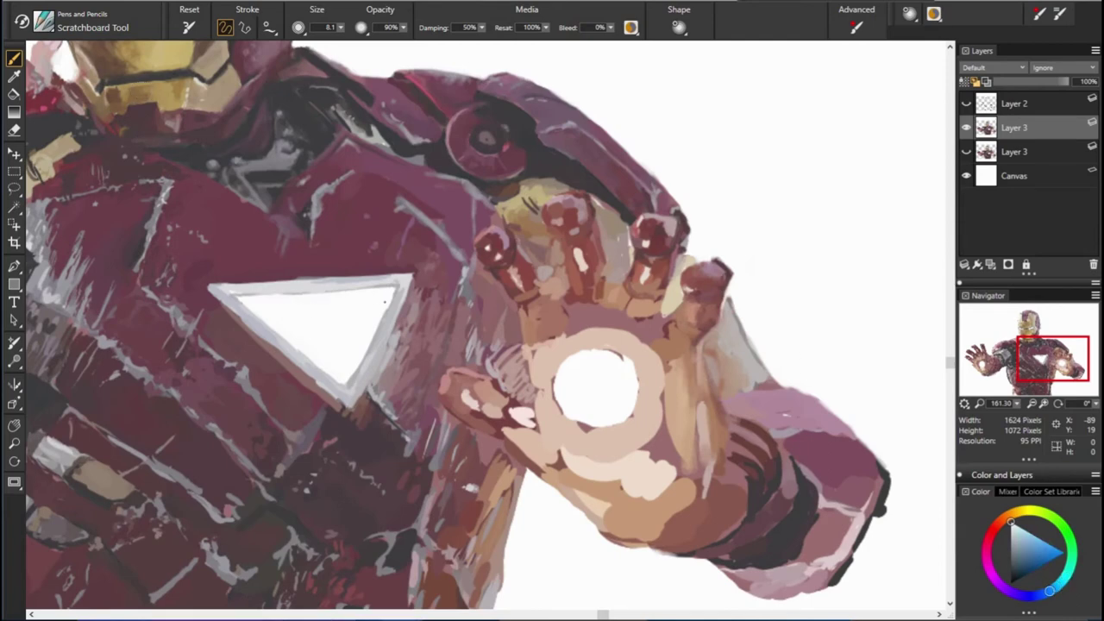
{"action": "left_click", "coordinate": [407, 328], "text": "alt"}
{"action": "mouse_move", "coordinate": [284, 294]}
{"action": "left_mouse_down"}
{"action": "mouse_move", "coordinate": [394, 278]}
{"action": "mouse_move", "coordinate": [353, 396]}
{"action": "left_mouse_up"}
Step: Paint muted light grey strokes down the triangle's right edge to its bottom corner
{"action": "left_click", "coordinate": [405, 337], "text": "alt"}
{"action": "left_click", "coordinate": [384, 341], "text": "alt"}
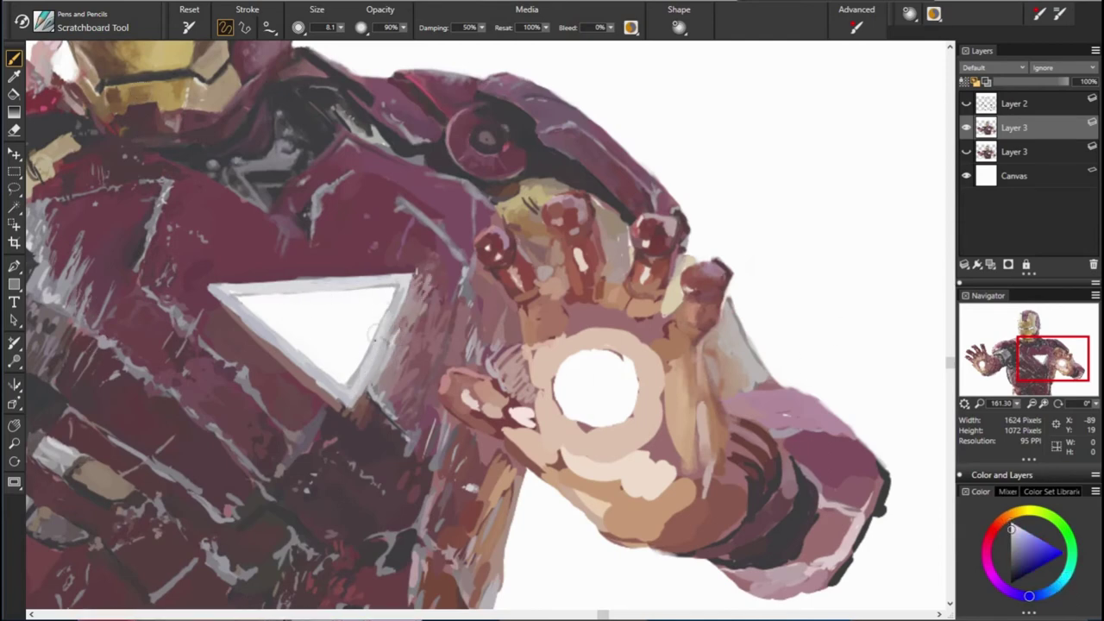
{"action": "left_click_drag", "start_coordinate": [388, 307], "coordinate": [373, 337]}
{"action": "left_click_drag", "start_coordinate": [387, 381], "coordinate": [351, 408]}
Step: Sample several armour reds and tints, and lower brush opacity to 73%
{"action": "left_click", "coordinate": [354, 405], "text": "alt"}
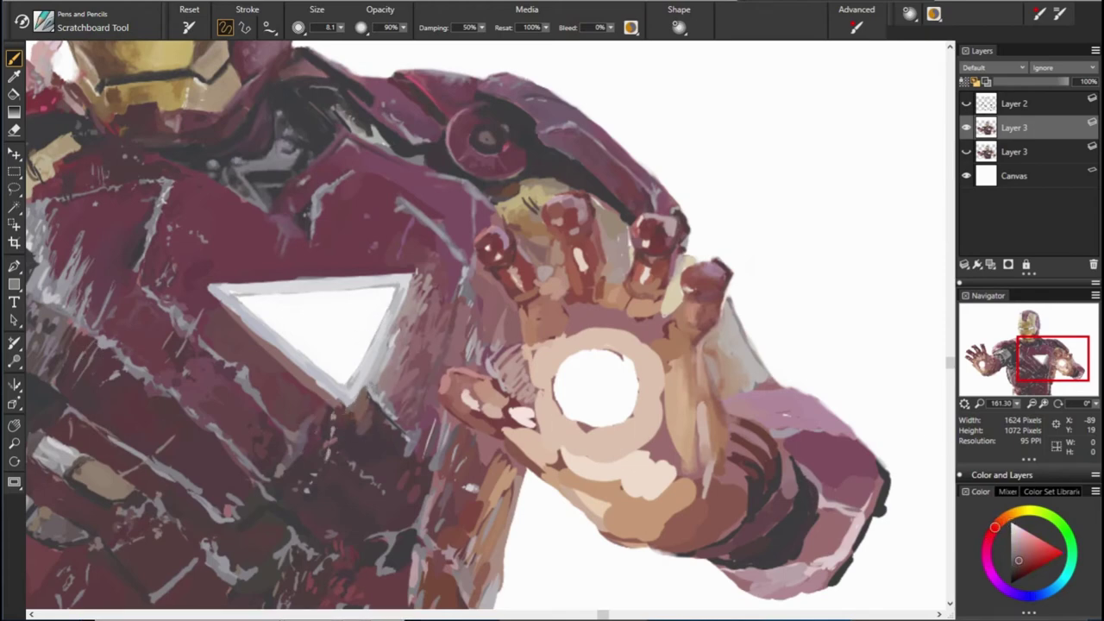
{"action": "left_click", "coordinate": [295, 390], "text": "alt"}
{"action": "left_click", "coordinate": [267, 369], "text": "alt"}
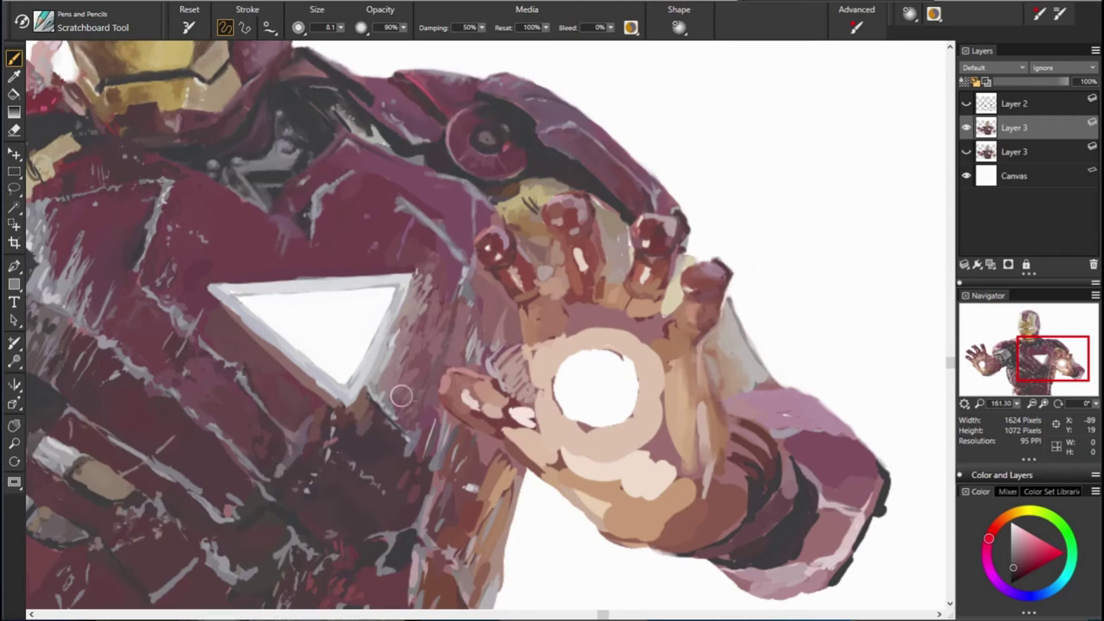
{"action": "left_click", "coordinate": [139, 271], "text": "alt"}
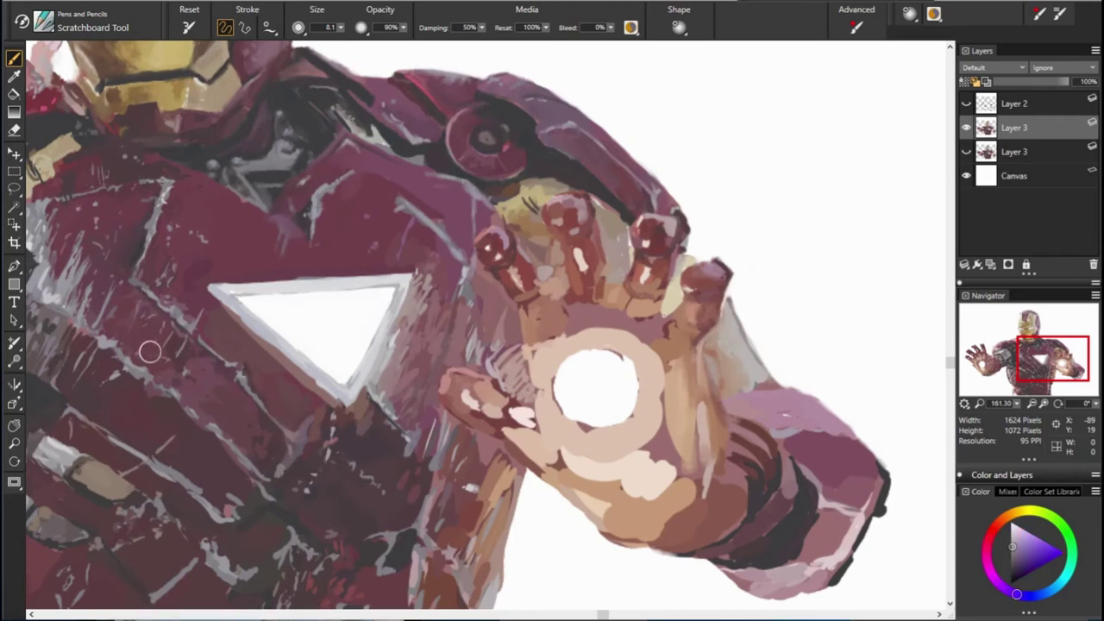
{"action": "left_click", "coordinate": [95, 401], "text": "alt"}
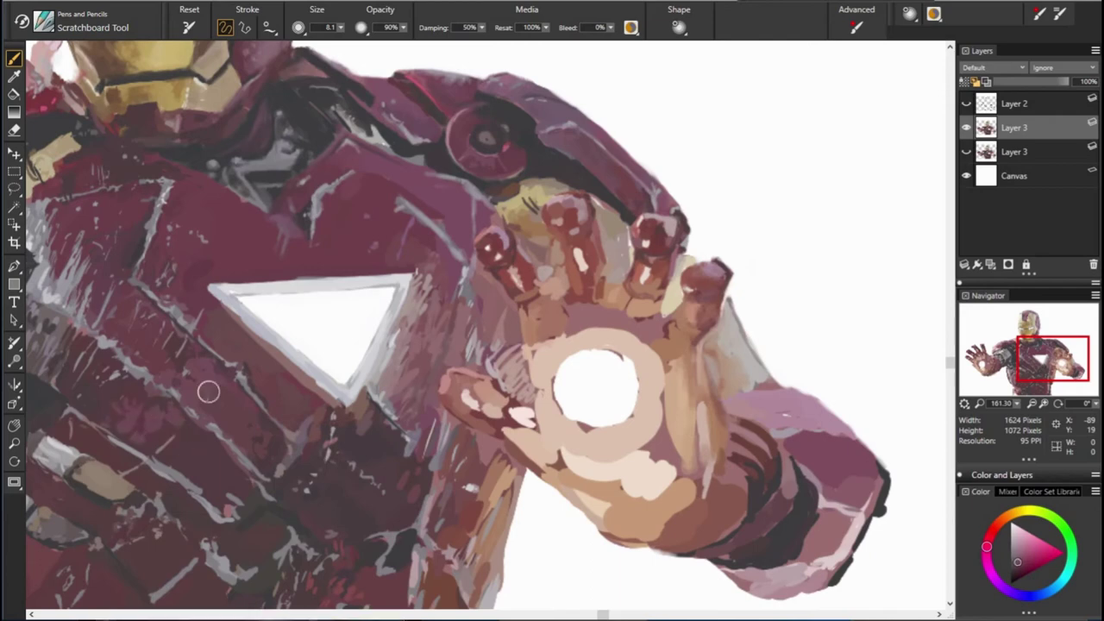
{"action": "left_click", "coordinate": [237, 396], "text": "alt"}
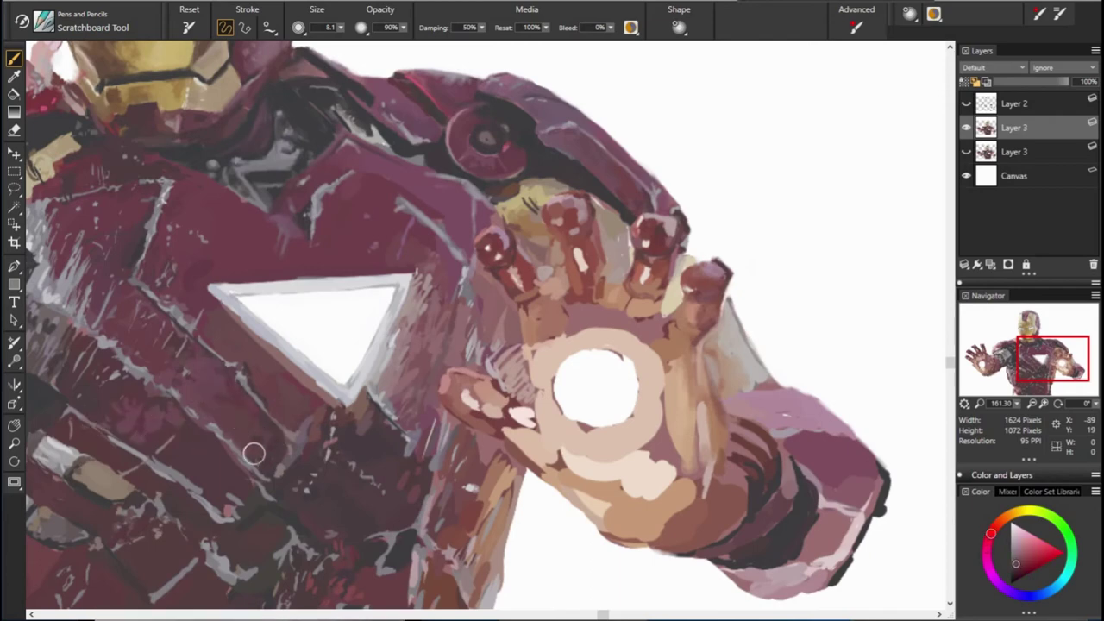
{"action": "left_click", "coordinate": [268, 355], "text": "alt"}
{"action": "left_click", "coordinate": [478, 336], "text": "alt"}
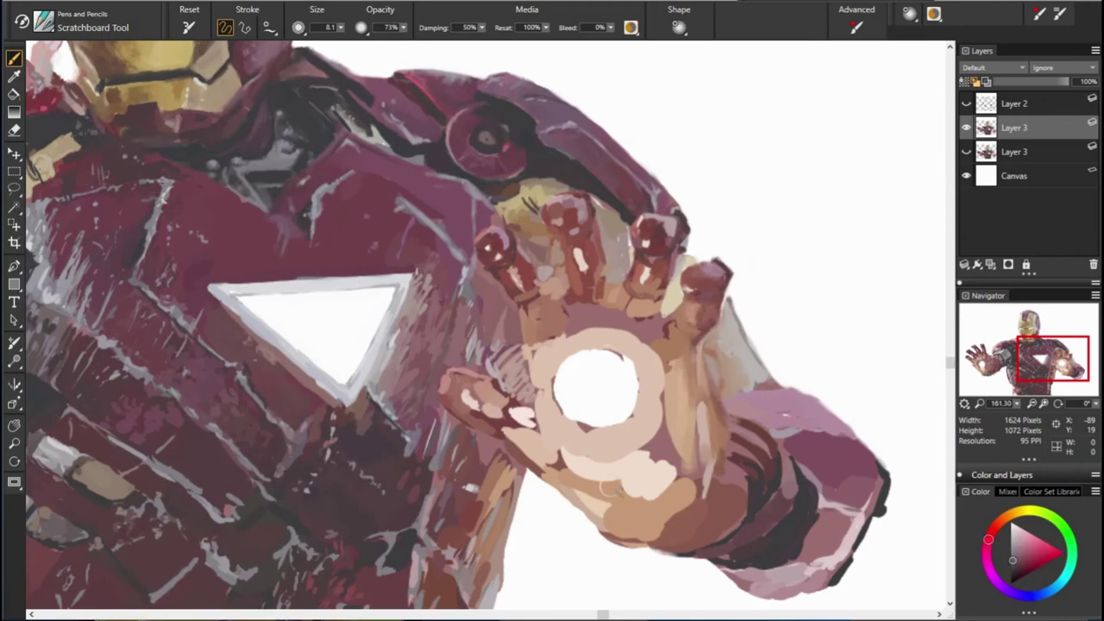
{"action": "left_click", "coordinate": [296, 440], "text": "alt"}
{"action": "left_click", "coordinate": [213, 435], "text": "alt"}
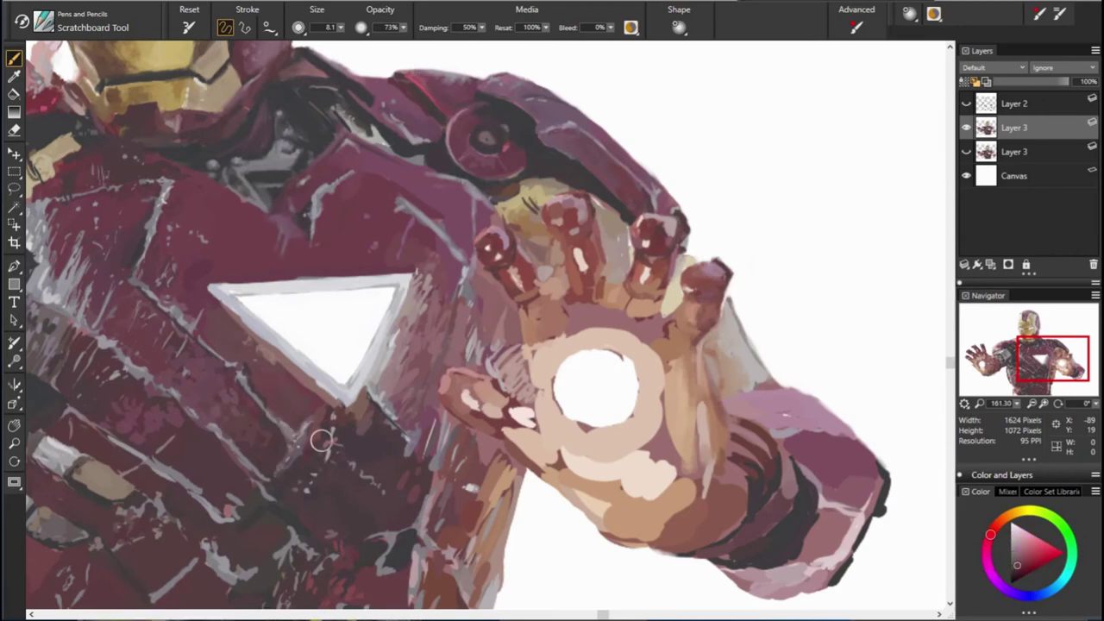
{"action": "left_click", "coordinate": [285, 411], "text": "alt"}
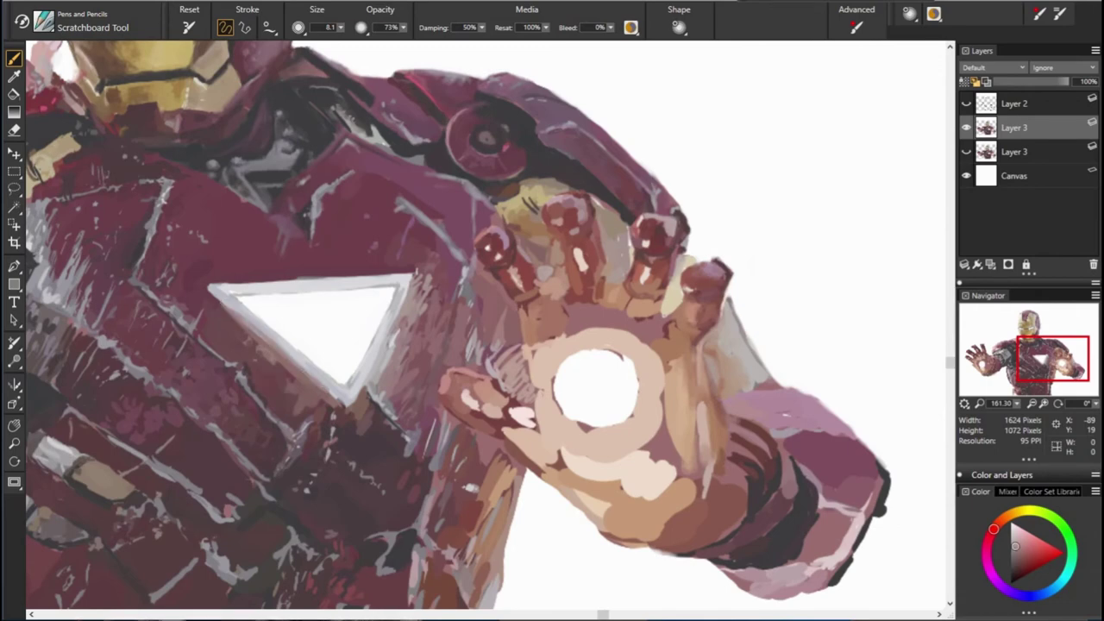
{"action": "left_click", "coordinate": [375, 326], "text": "alt"}
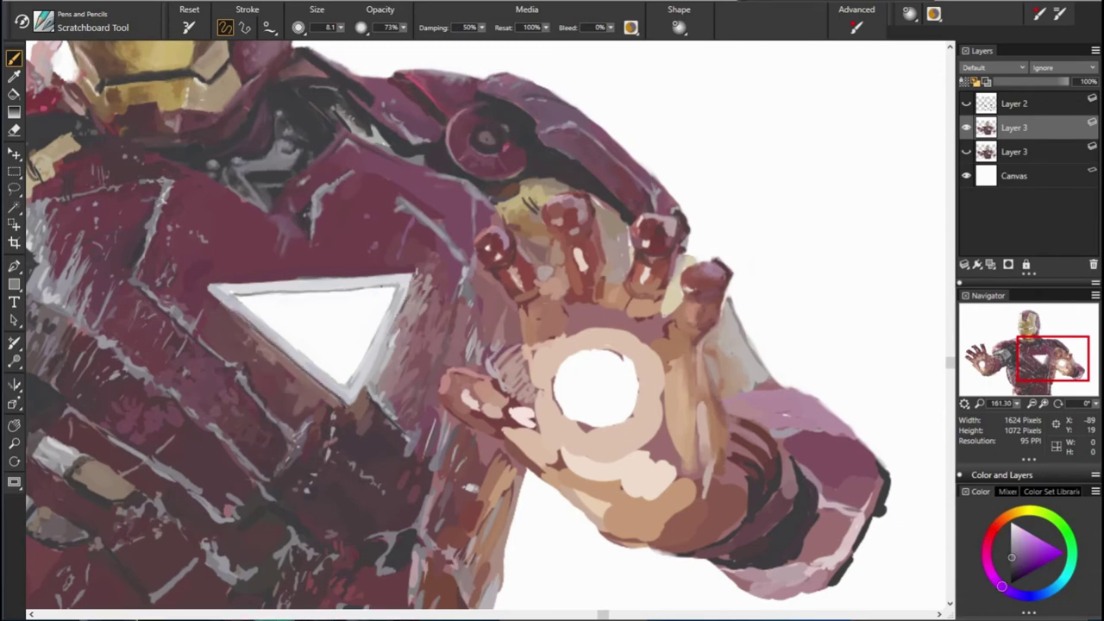
{"action": "left_click", "coordinate": [392, 289], "text": "alt"}
{"action": "left_click_drag", "start_coordinate": [235, 292], "coordinate": [392, 284]}
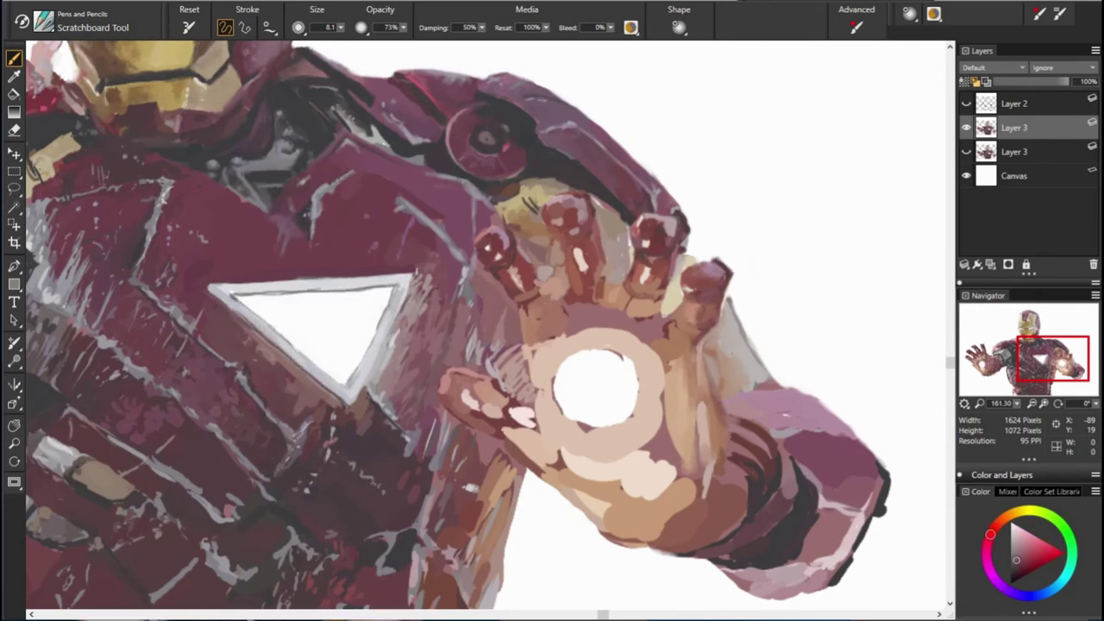
{"action": "left_click", "coordinate": [290, 236], "text": "alt"}
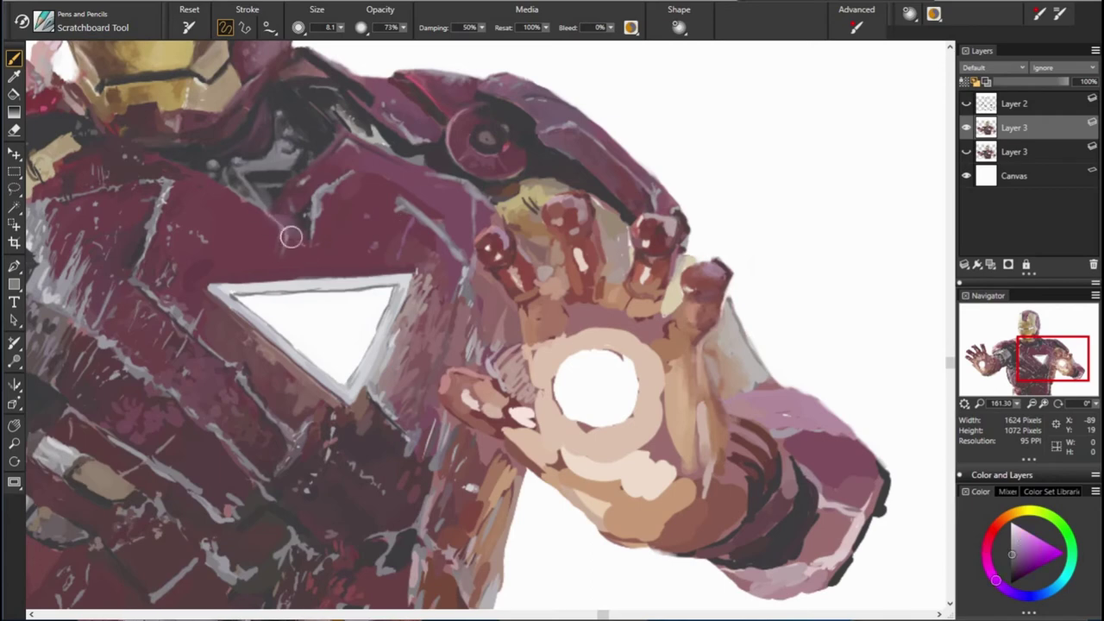
{"action": "left_click", "coordinate": [237, 179], "text": "alt"}
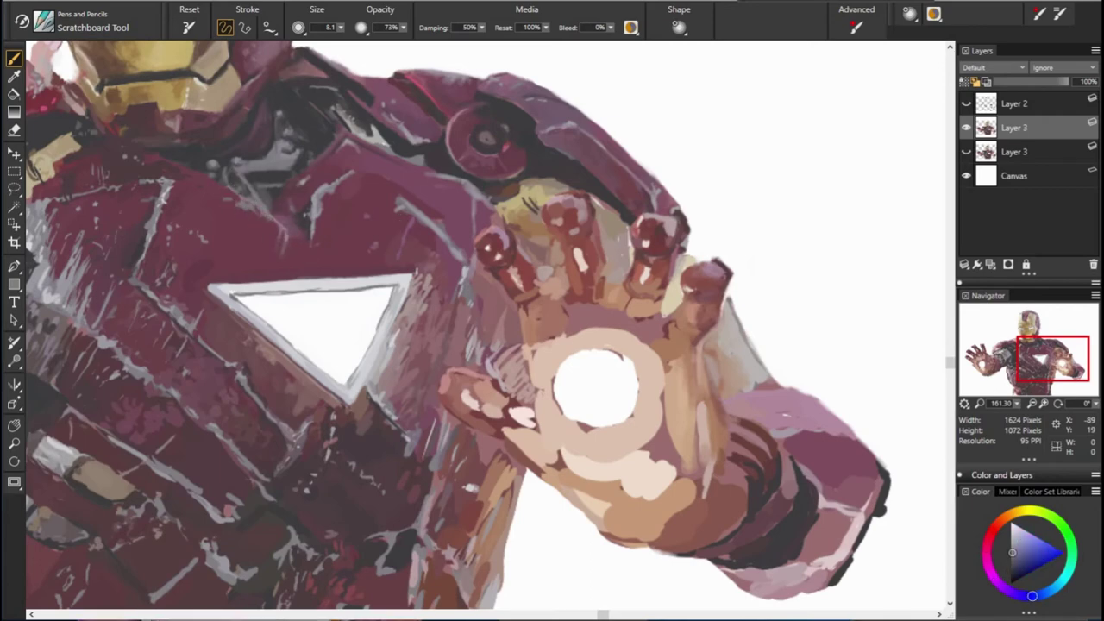
{"action": "left_click", "coordinate": [231, 197], "text": "alt"}
{"action": "left_click", "coordinate": [148, 179], "text": "alt"}
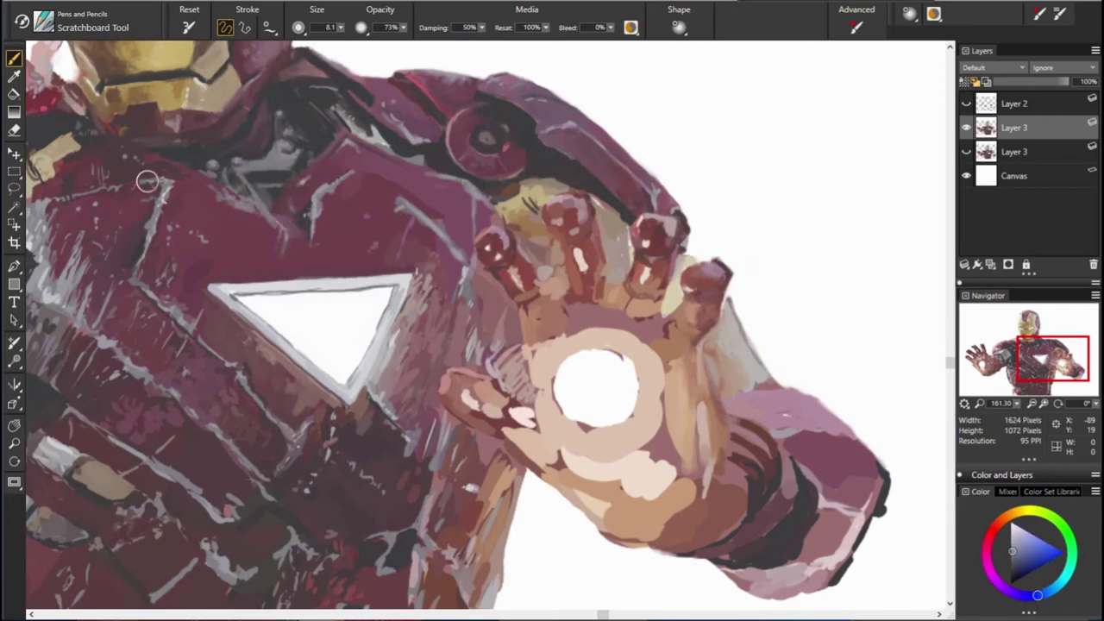
{"action": "left_click", "coordinate": [72, 197], "text": "alt"}
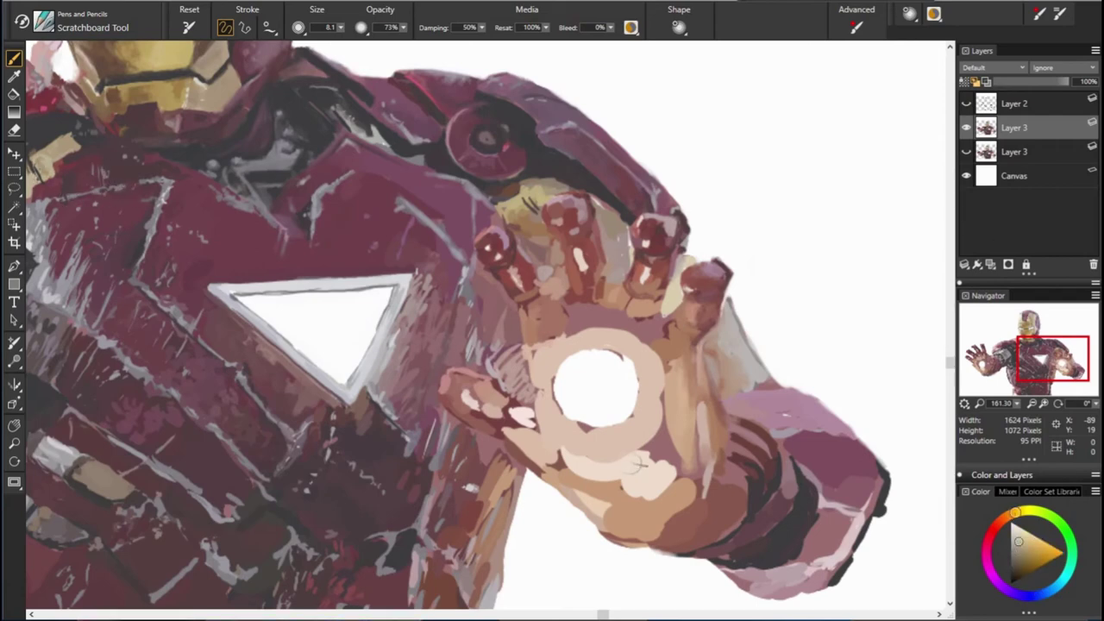
{"action": "left_click", "coordinate": [582, 149], "text": "alt"}
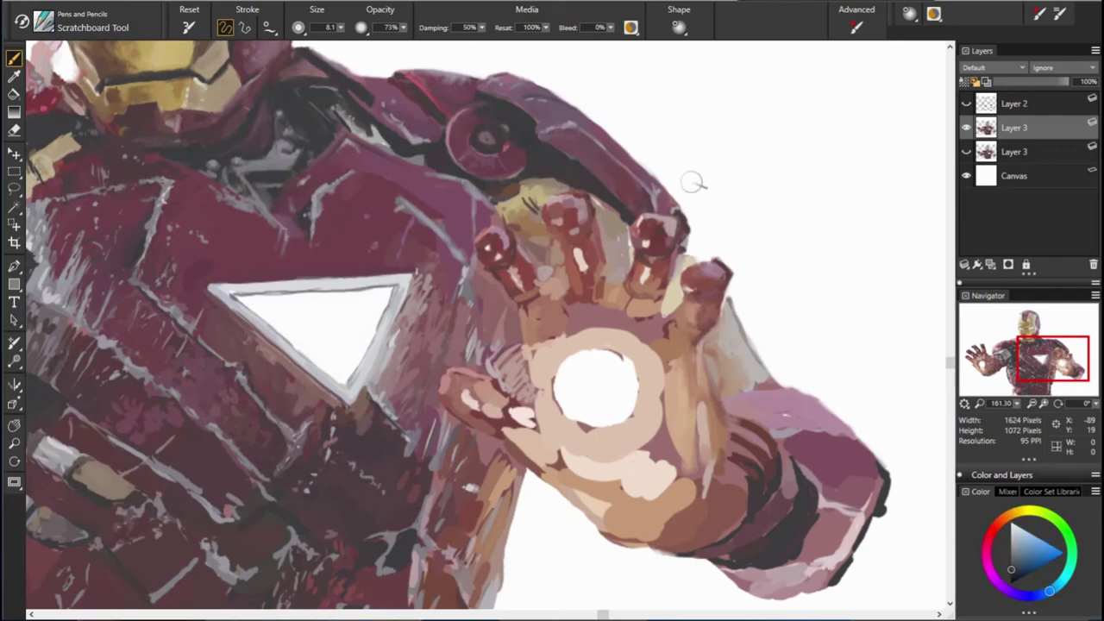
{"action": "left_click", "coordinate": [664, 168], "text": "alt"}
{"action": "left_click", "coordinate": [480, 171], "text": "alt"}
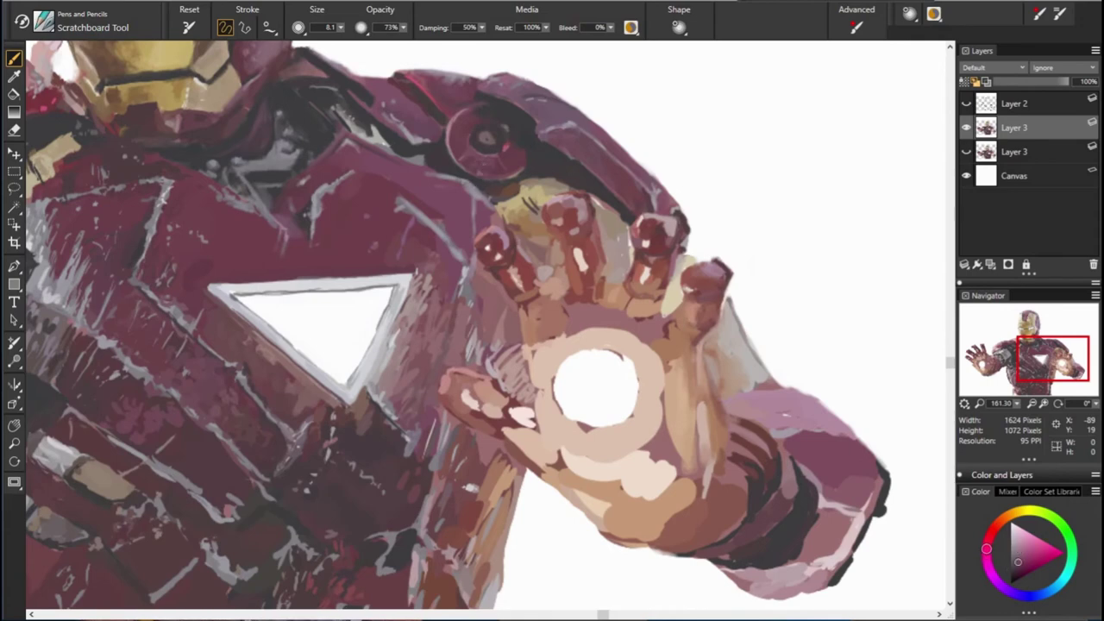
{"action": "left_click", "coordinate": [508, 139], "text": "alt"}
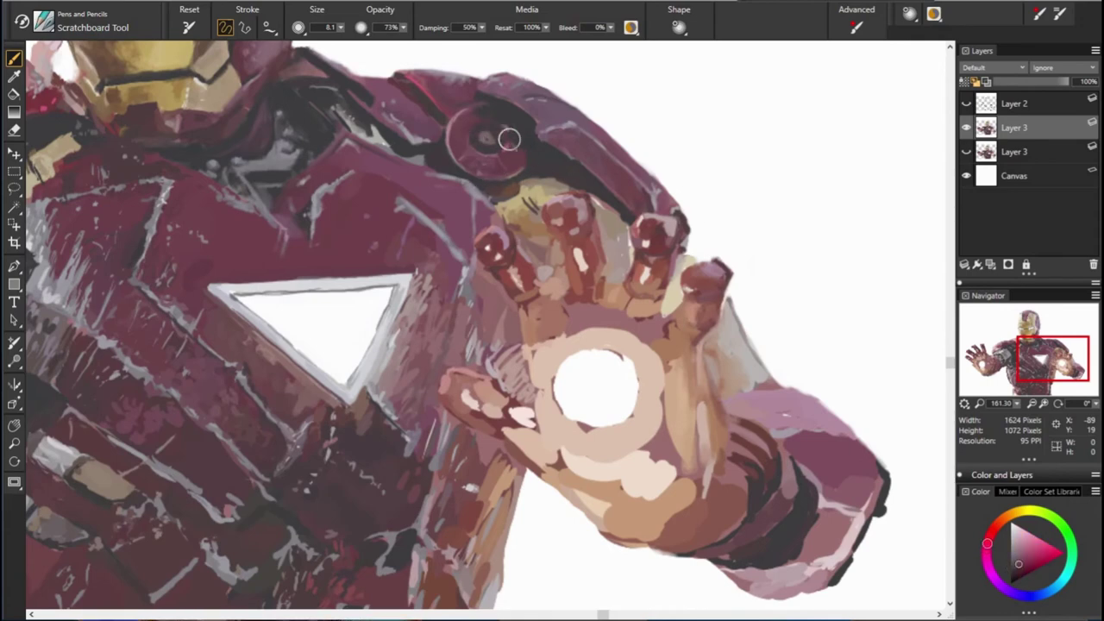
{"action": "left_click", "coordinate": [506, 90], "text": "alt"}
{"action": "left_click_drag", "start_coordinate": [505, 89], "coordinate": [526, 83]}
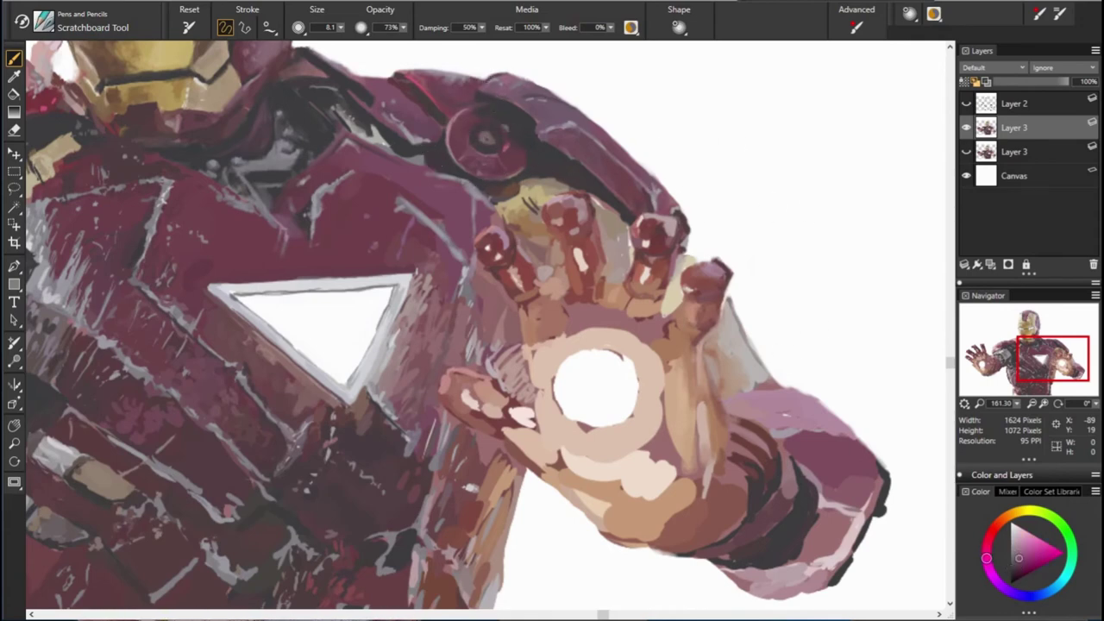
{"action": "left_click", "coordinate": [531, 203], "text": "alt"}
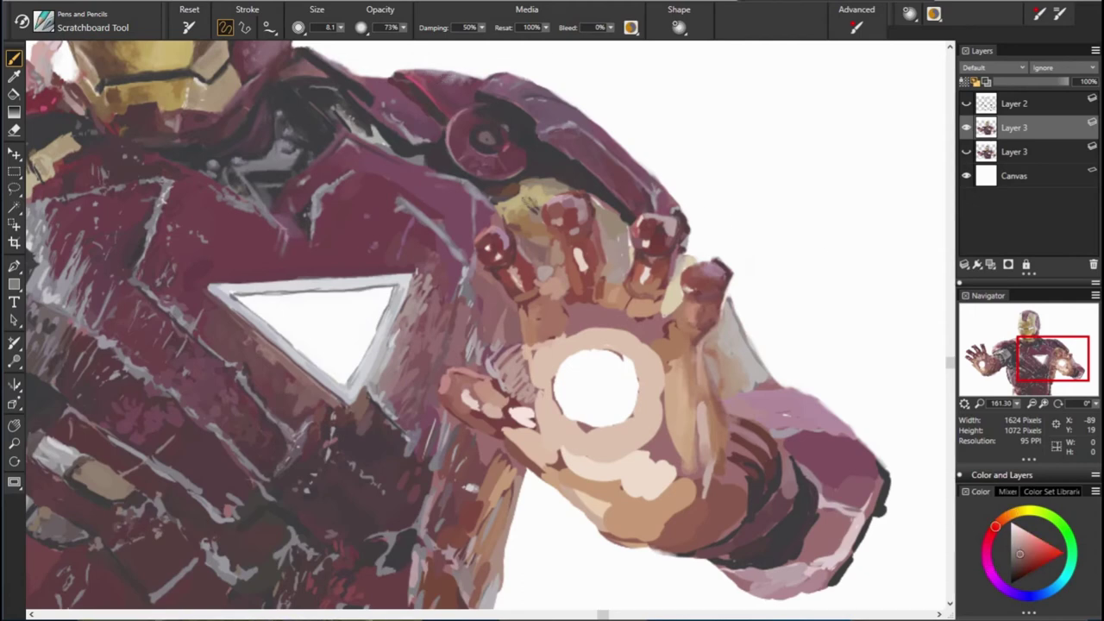
{"action": "left_click", "coordinate": [541, 238], "text": "alt"}
{"action": "left_click", "coordinate": [534, 248], "text": "alt"}
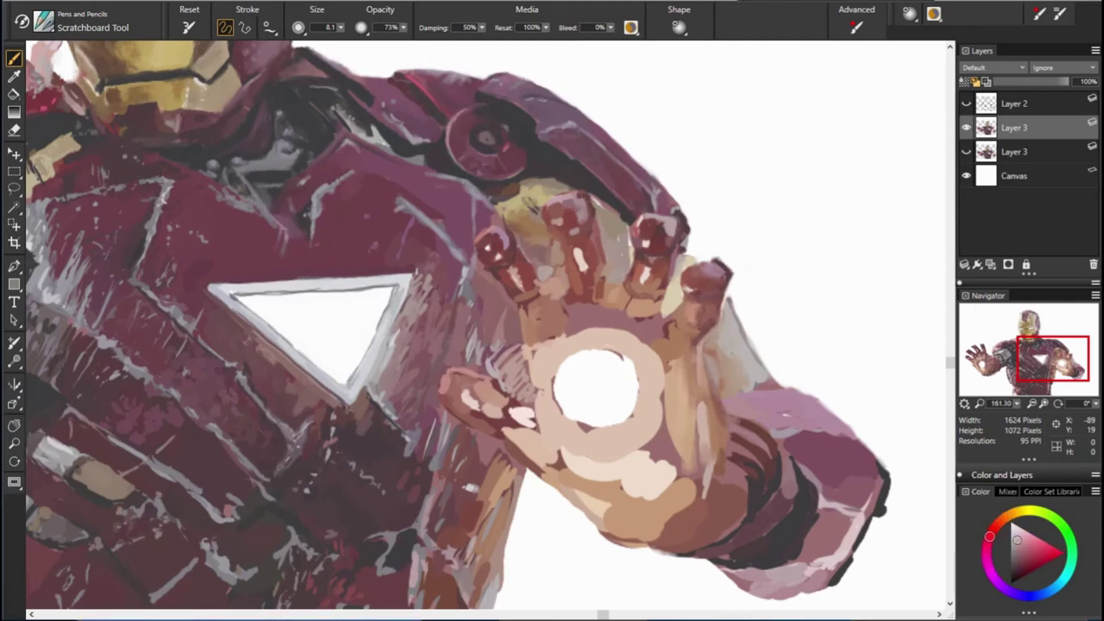
{"action": "left_click", "coordinate": [579, 277], "text": "alt"}
{"action": "left_click", "coordinate": [549, 266], "text": "alt"}
{"action": "left_click", "coordinate": [716, 287], "text": "alt"}
{"action": "left_click", "coordinate": [617, 277], "text": "alt"}
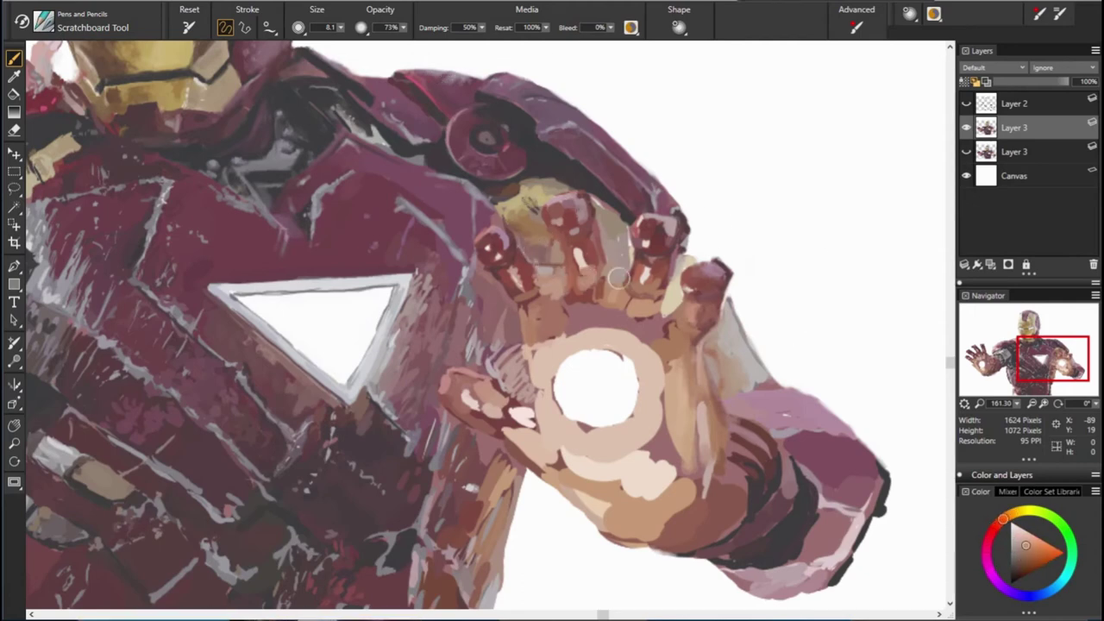
{"action": "left_click", "coordinate": [559, 230], "text": "alt"}
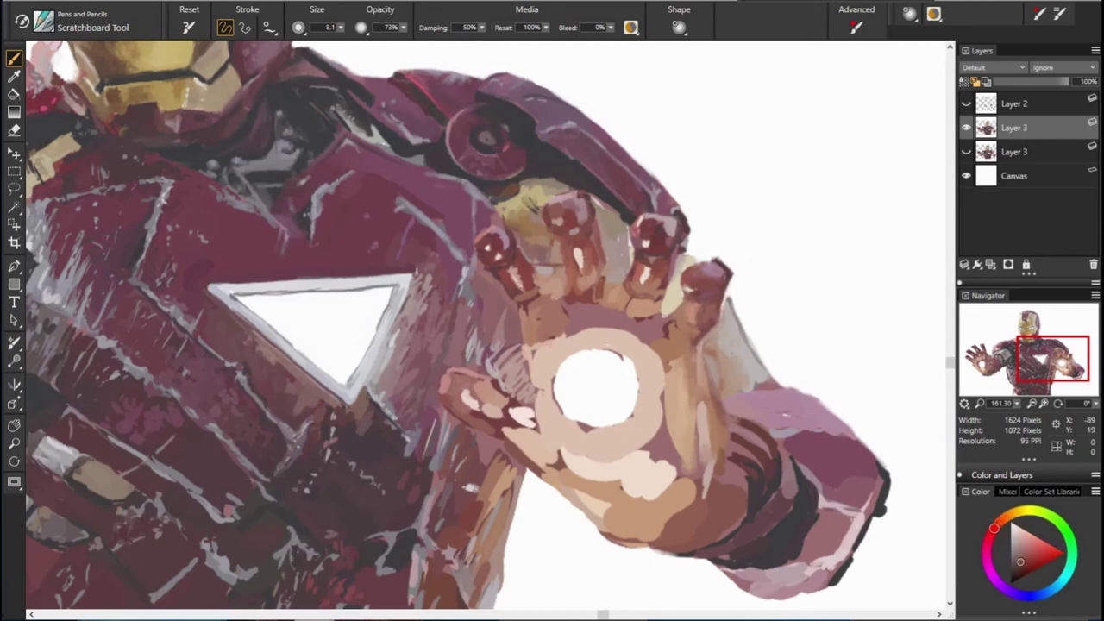
{"action": "left_click", "coordinate": [636, 264], "text": "alt"}
{"action": "left_click", "coordinate": [639, 224], "text": "alt"}
{"action": "left_click", "coordinate": [653, 257], "text": "alt"}
{"action": "left_click", "coordinate": [620, 222], "text": "alt"}
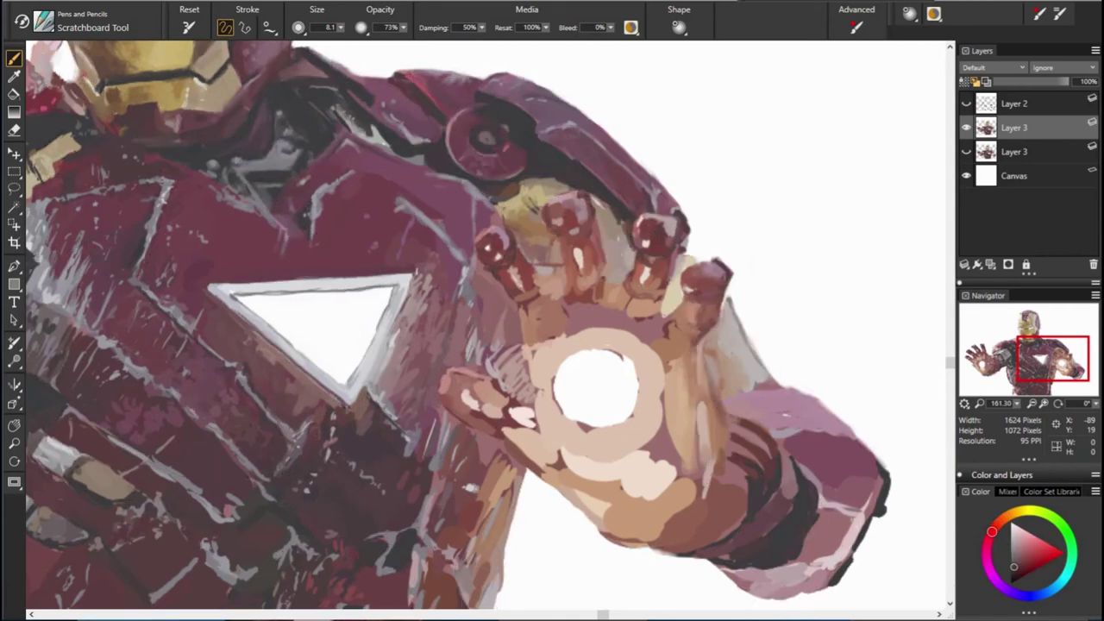
{"action": "left_click", "coordinate": [592, 200], "text": "alt"}
{"action": "left_click", "coordinate": [562, 180], "text": "alt"}
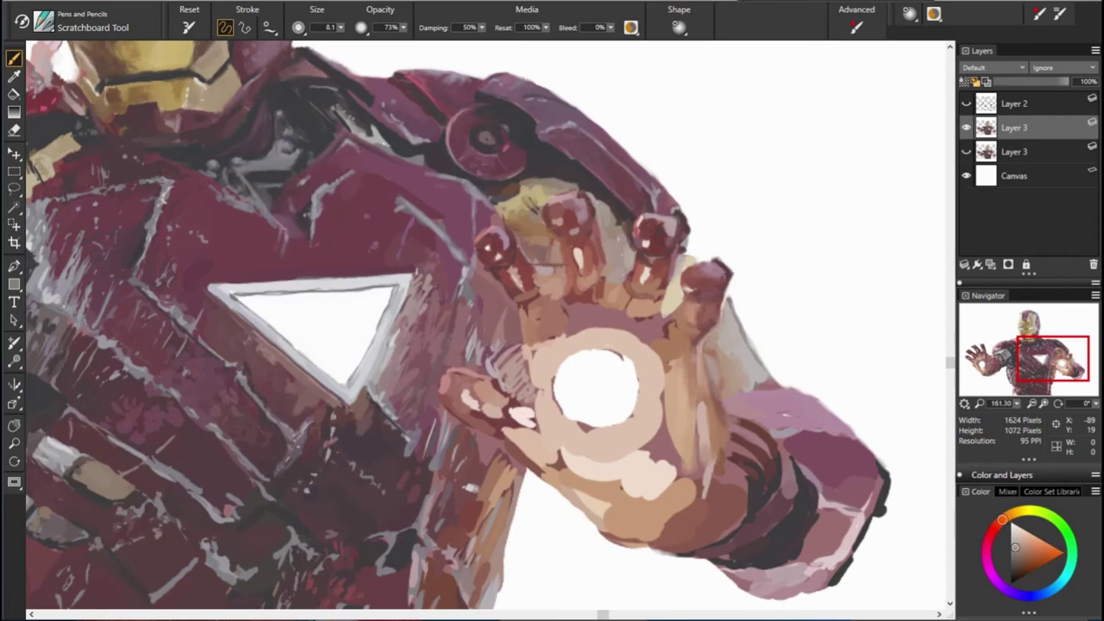
{"action": "left_click", "coordinate": [758, 342], "text": "alt"}
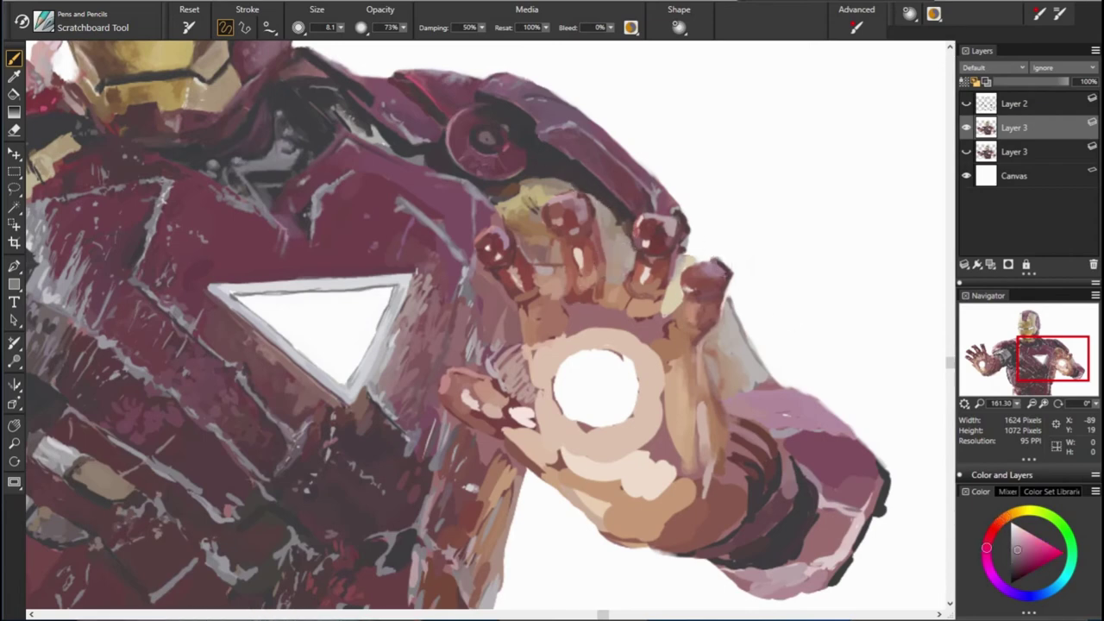
{"action": "left_click", "coordinate": [694, 250], "text": "alt"}
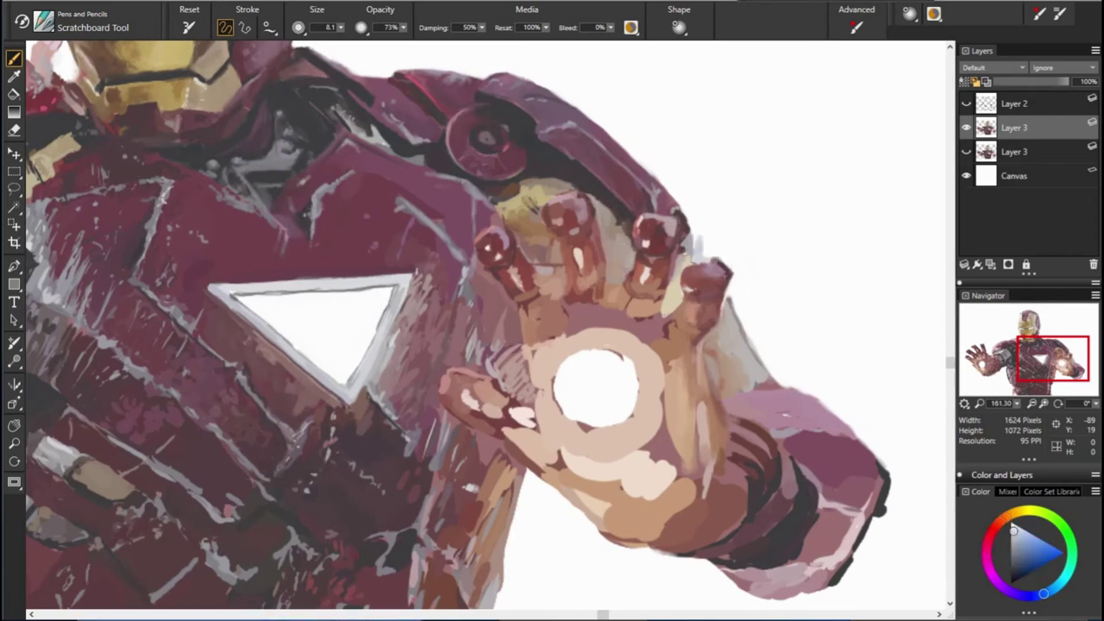
{"action": "left_click", "coordinate": [1014, 103]}
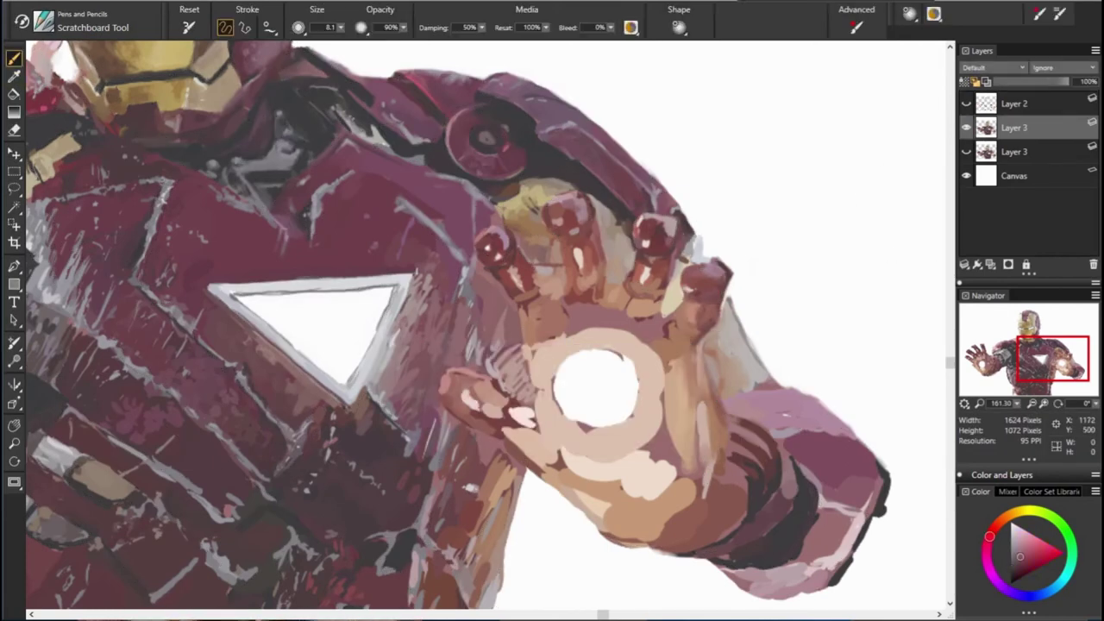
Step: Sample reds, a brownish orange, pink-magenta and a blue-violet tone from the painting
{"action": "left_click", "coordinate": [682, 263], "text": "alt"}
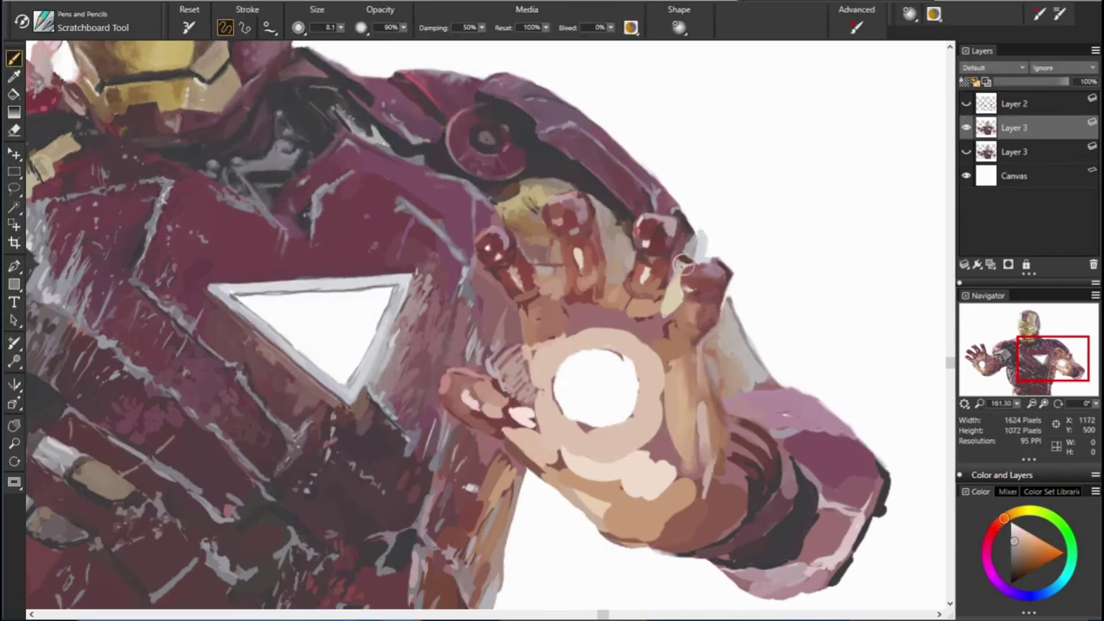
{"action": "left_click", "coordinate": [689, 309], "text": "alt"}
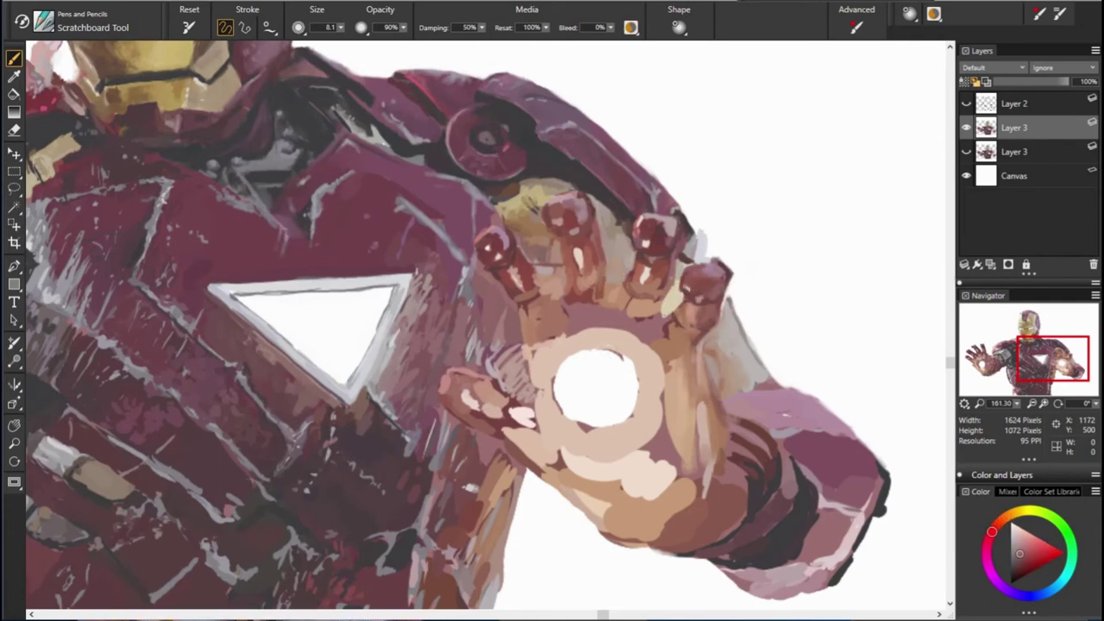
{"action": "left_click", "coordinate": [707, 345], "text": "alt"}
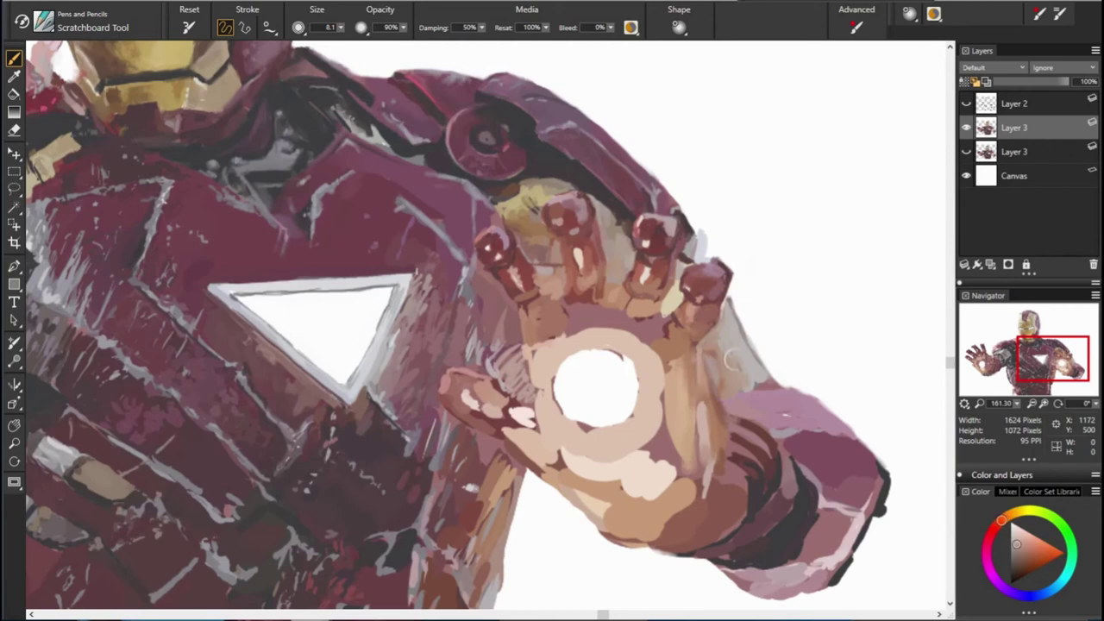
{"action": "left_click", "coordinate": [512, 386], "text": "alt"}
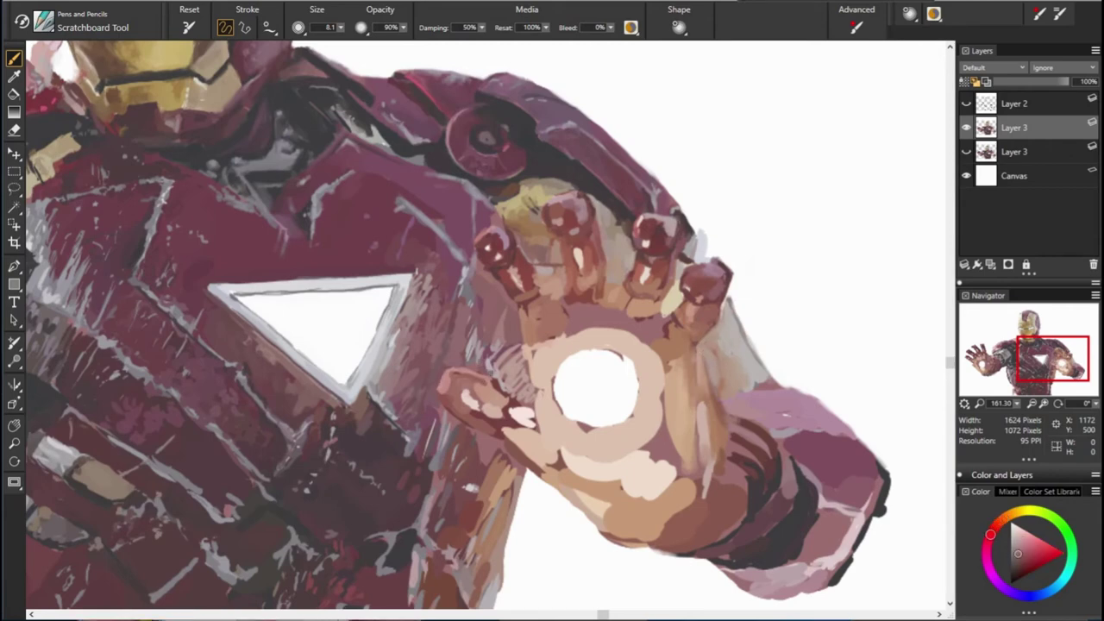
{"action": "left_click", "coordinate": [465, 346], "text": "alt"}
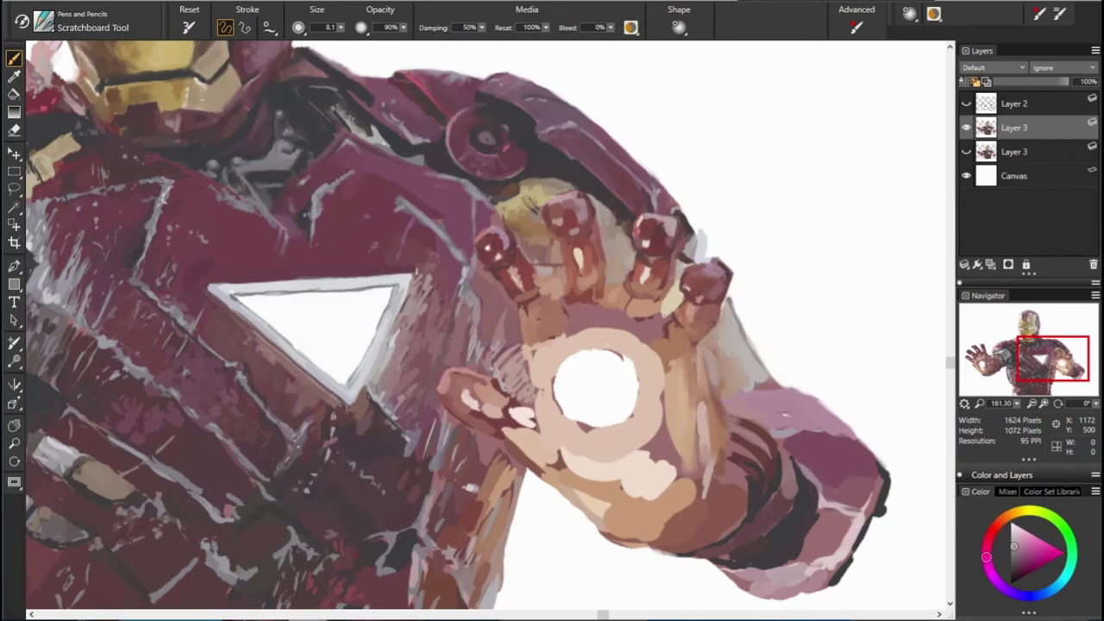
{"action": "left_click", "coordinate": [421, 359], "text": "alt"}
{"action": "left_click", "coordinate": [467, 256], "text": "alt"}
{"action": "left_click", "coordinate": [458, 234], "text": "alt"}
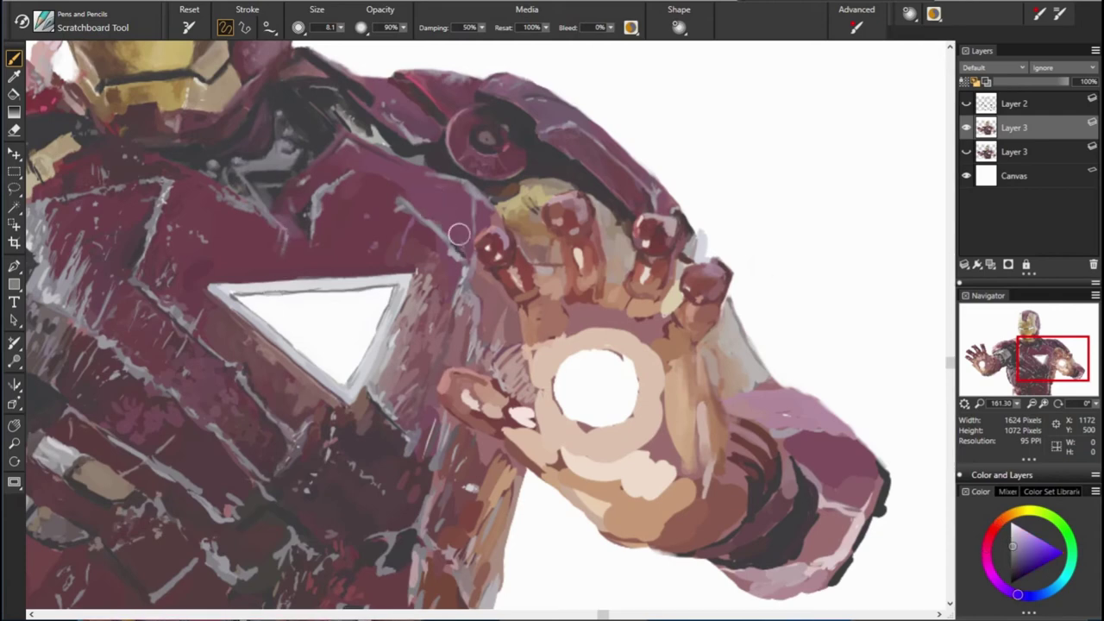
Step: Paint lighter strokes on the upper armour and pink highlights above the white triangle
{"action": "left_click", "coordinate": [394, 192], "text": "alt"}
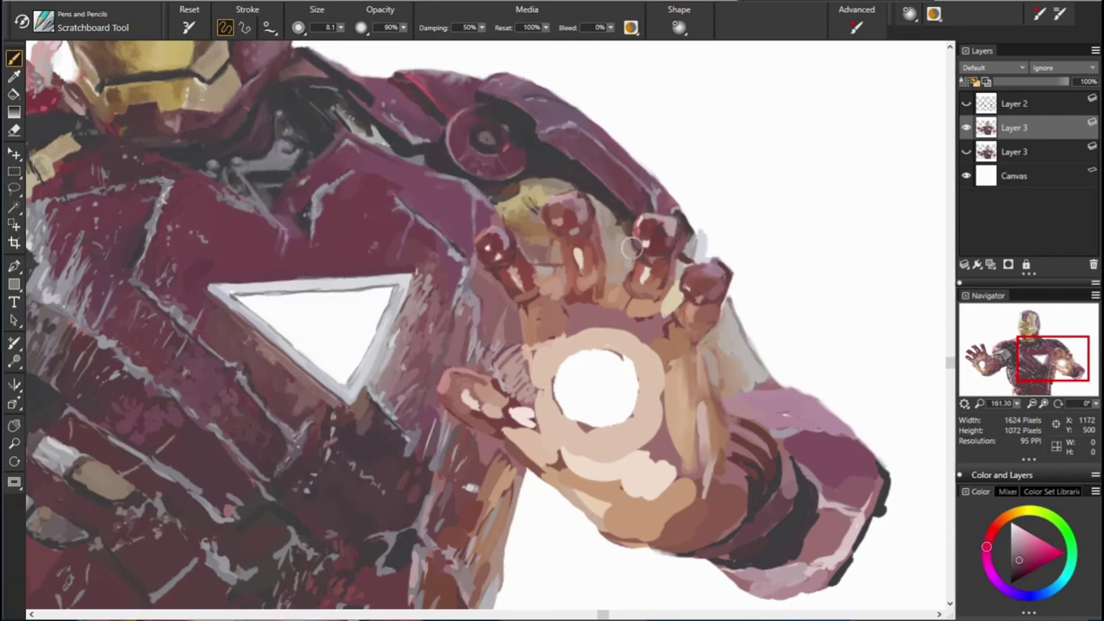
{"action": "left_click_drag", "start_coordinate": [349, 183], "coordinate": [397, 233]}
{"action": "left_click", "coordinate": [163, 253], "text": "alt"}
{"action": "left_click", "coordinate": [316, 188], "text": "alt"}
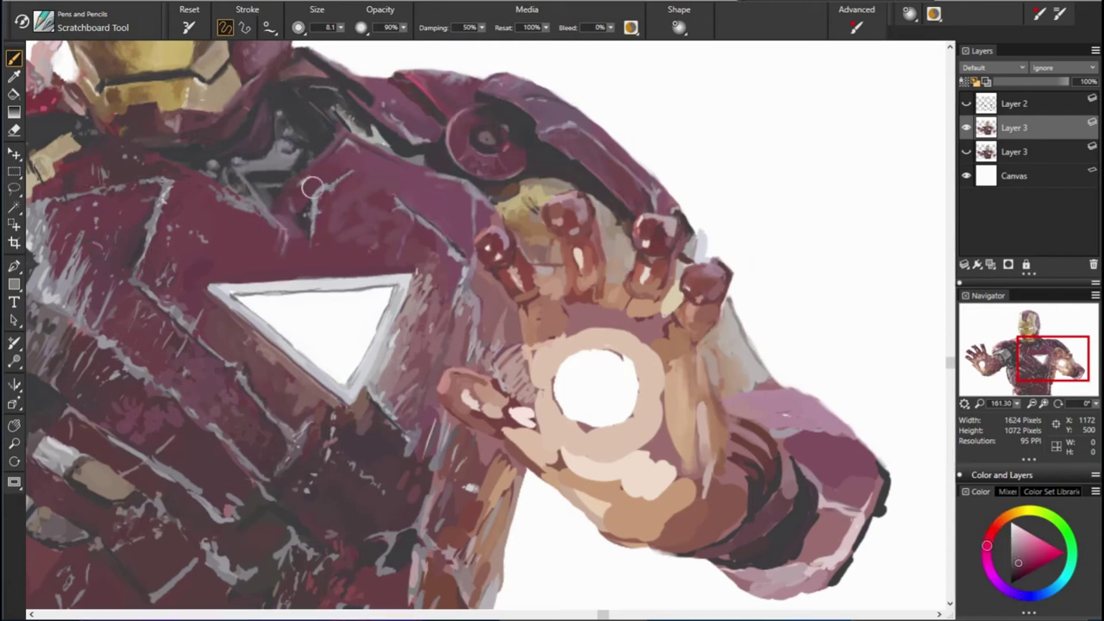
{"action": "left_click", "coordinate": [362, 248], "text": "alt"}
{"action": "left_click_drag", "start_coordinate": [310, 270], "coordinate": [405, 266]}
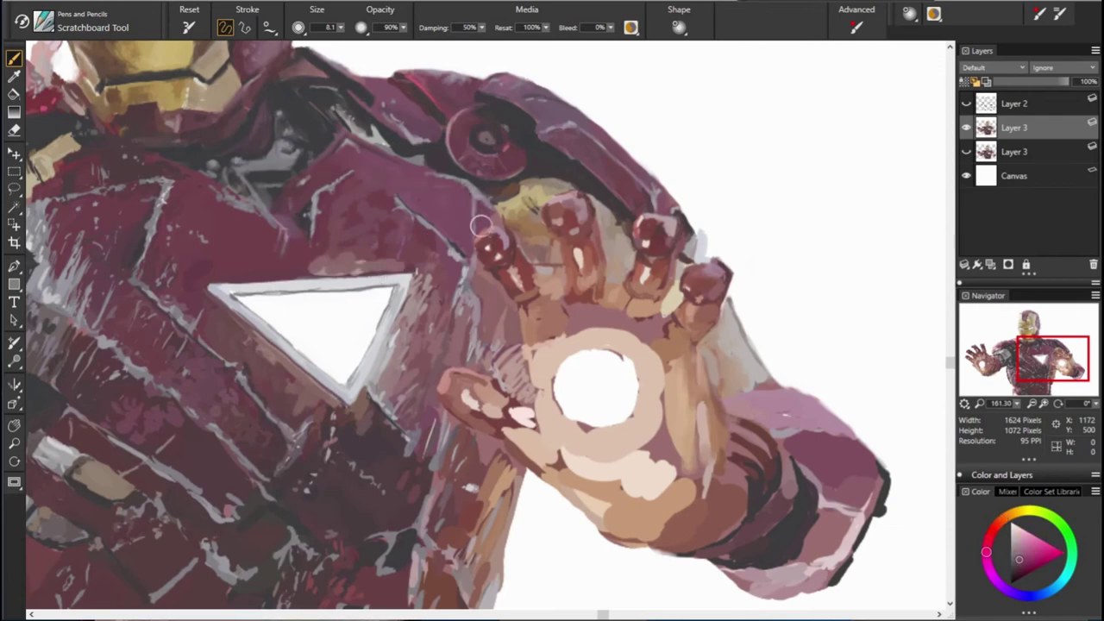
Step: Set the brush size to 12.2 and paint dark strokes on the lower armour
{"action": "left_click", "coordinate": [354, 464], "text": "alt"}
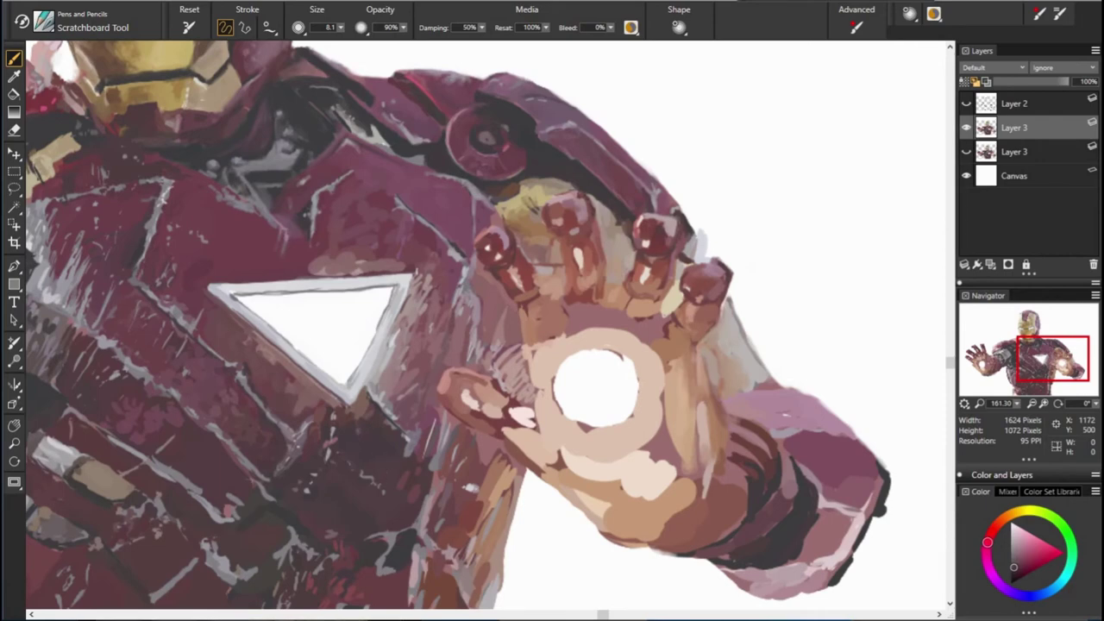
{"action": "left_click", "coordinate": [409, 446], "text": "alt"}
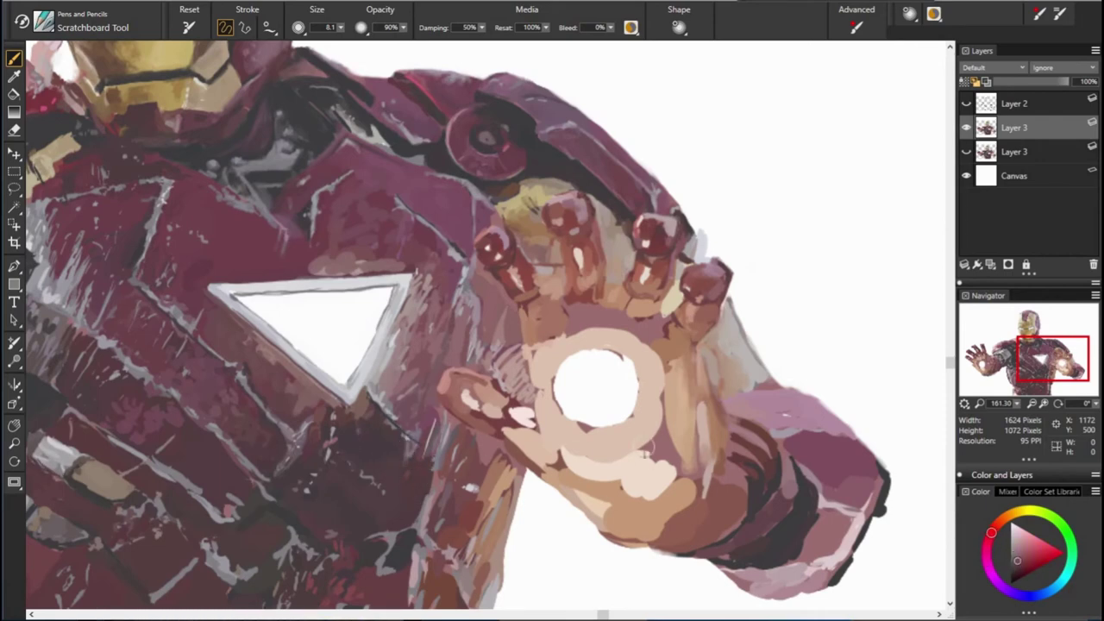
{"action": "left_click", "coordinate": [433, 443], "text": "alt"}
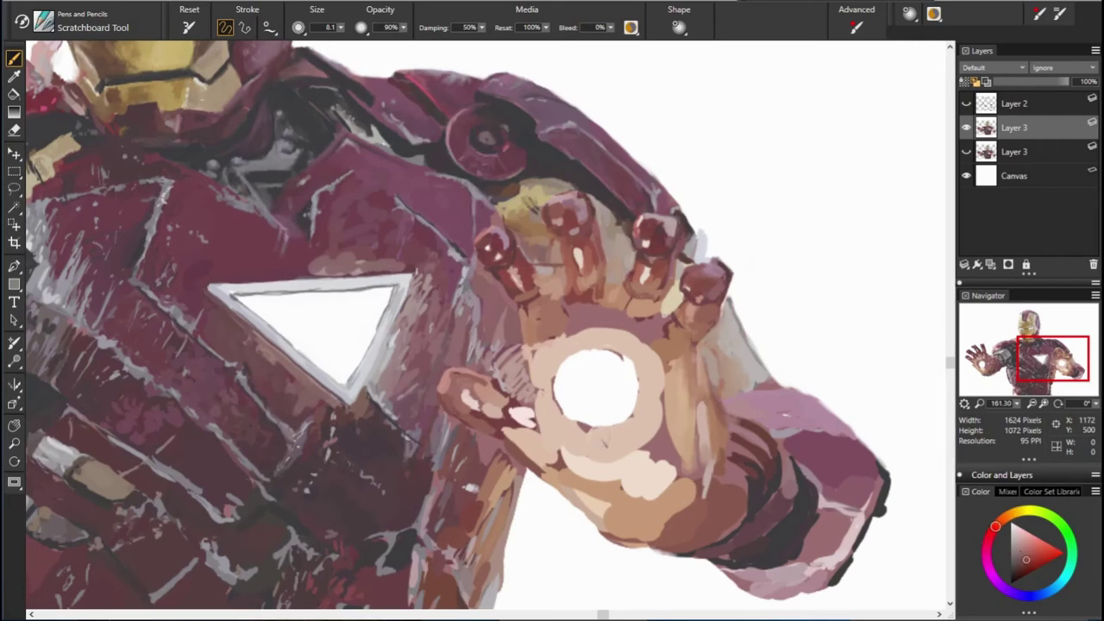
{"action": "left_click", "coordinate": [894, 563], "text": "alt"}
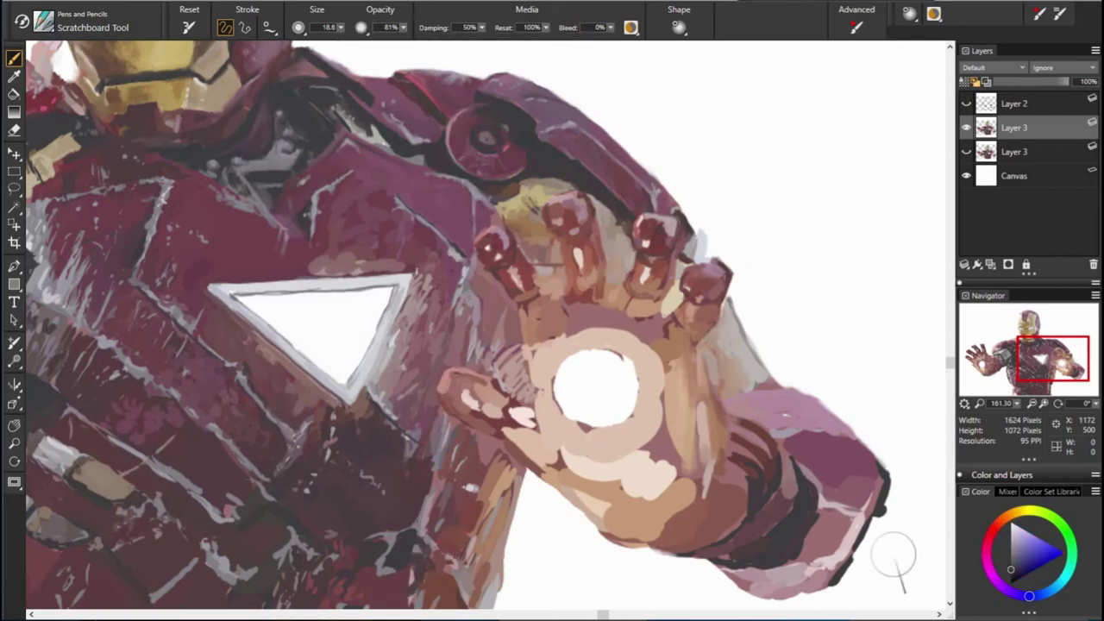
{"action": "left_click", "coordinate": [357, 575], "text": "alt"}
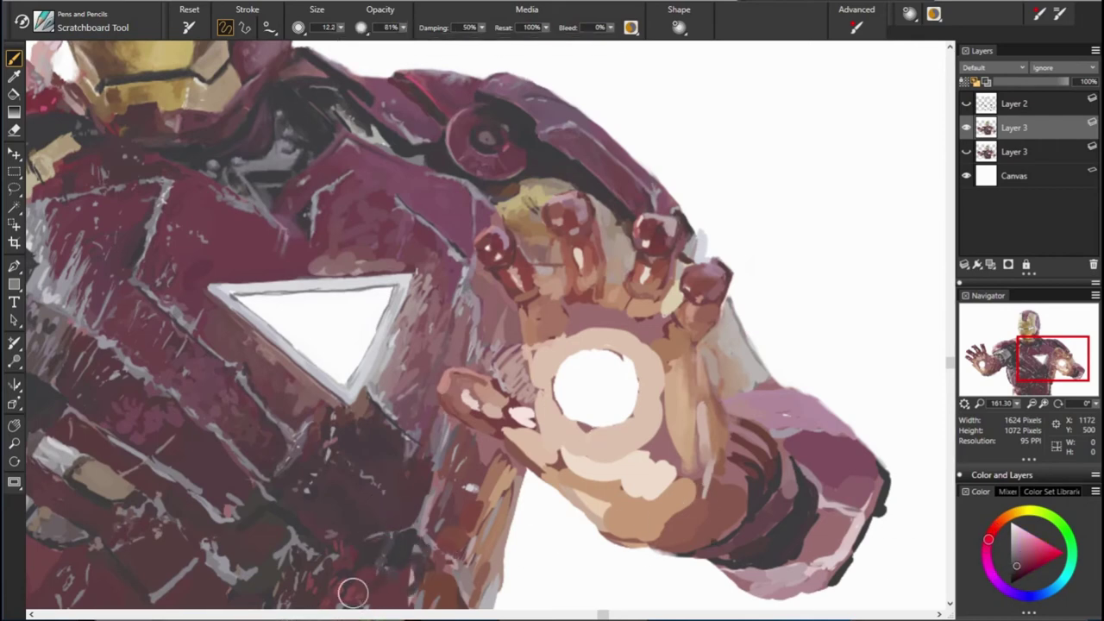
{"action": "left_click", "coordinate": [348, 521], "text": "alt"}
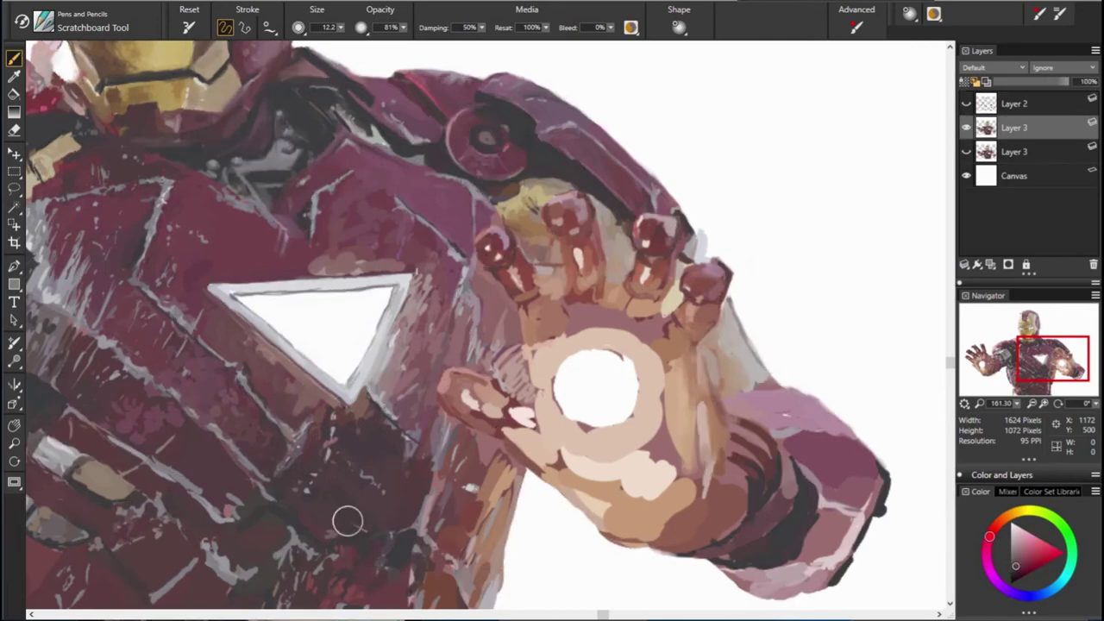
{"action": "left_click_drag", "start_coordinate": [399, 495], "coordinate": [371, 470]}
{"action": "left_click", "coordinate": [175, 477], "text": "alt"}
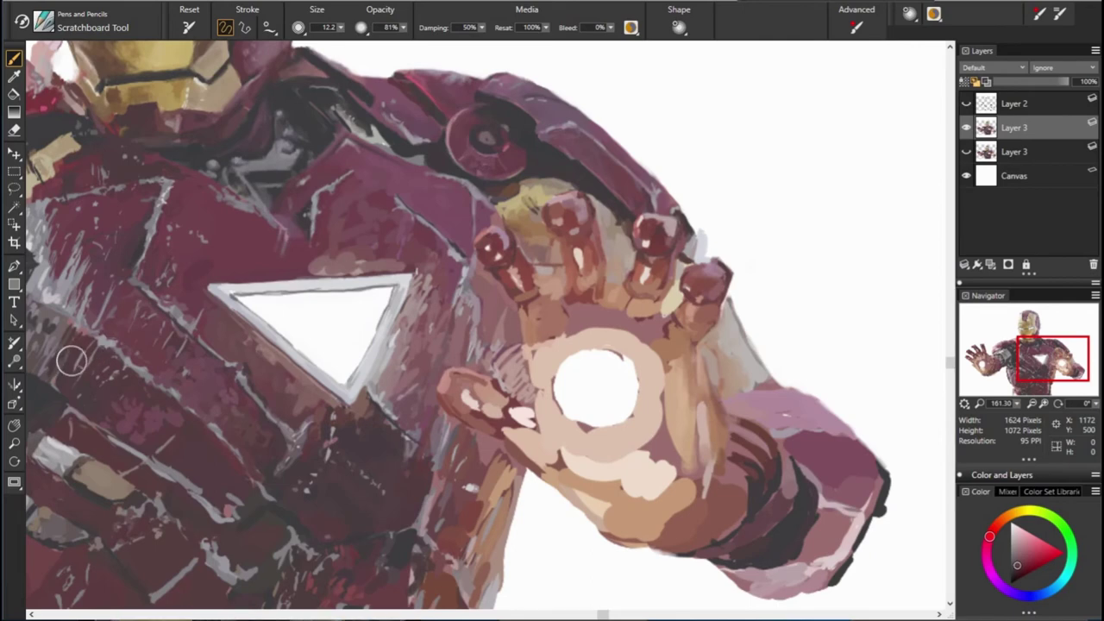
Step: Sample pale bluish grey, orange-brown, dark reddish pink and dark brown from the armour
{"action": "left_click", "coordinate": [94, 420], "text": "alt"}
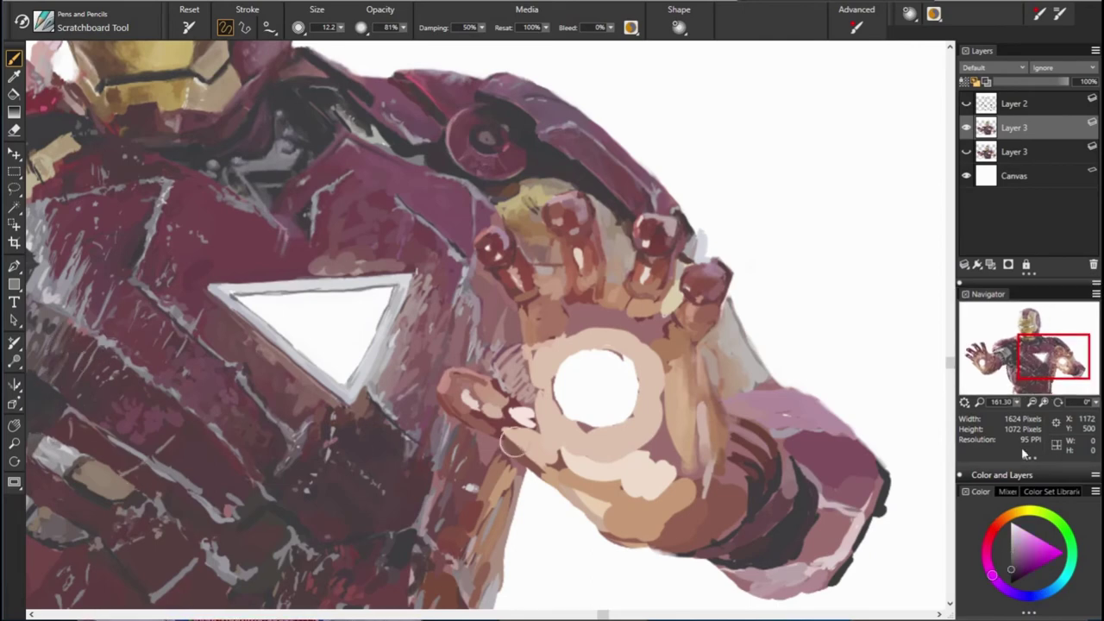
{"action": "left_click", "coordinate": [110, 489], "text": "alt"}
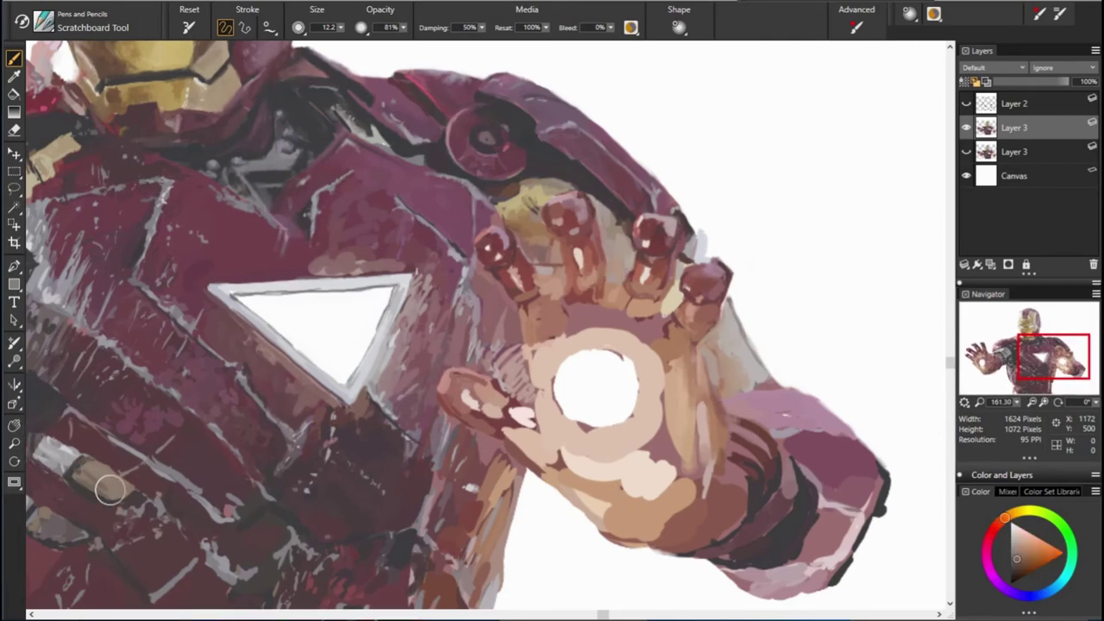
{"action": "left_click", "coordinate": [97, 504], "text": "alt"}
{"action": "left_click", "coordinate": [41, 495], "text": "alt"}
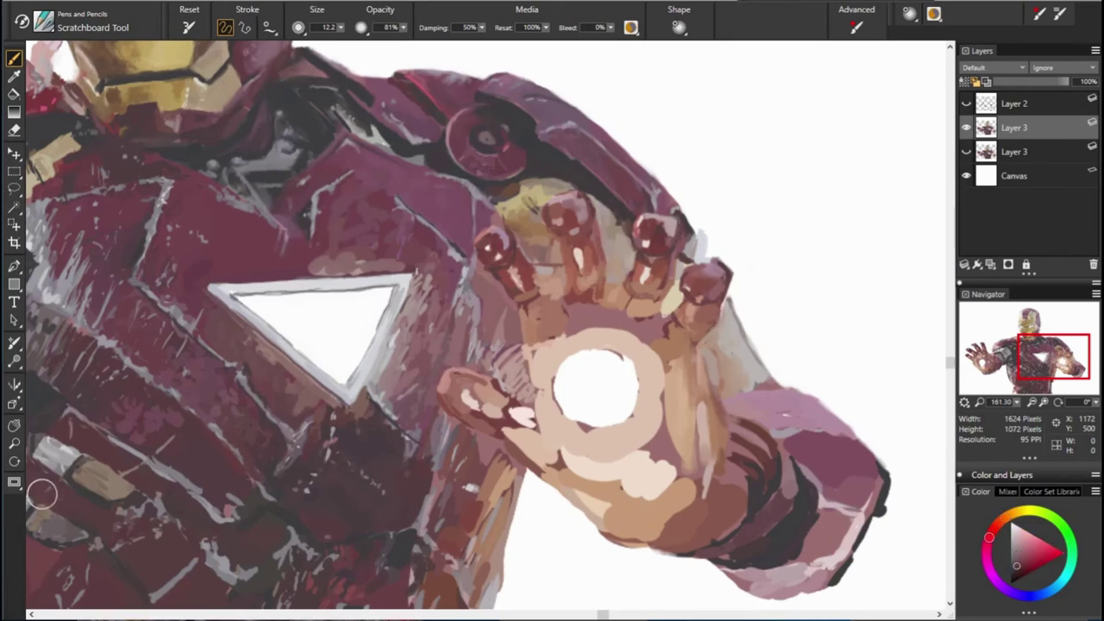
{"action": "left_click", "coordinate": [93, 526], "text": "alt"}
{"action": "left_click", "coordinate": [140, 502], "text": "alt"}
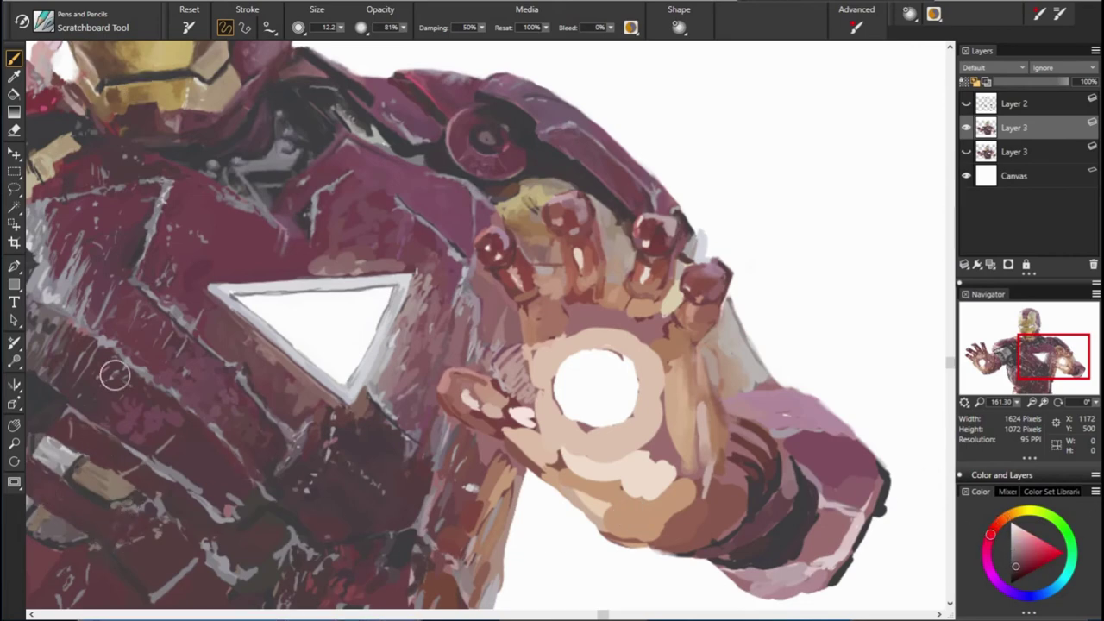
{"action": "left_click", "coordinate": [60, 420], "text": "alt"}
{"action": "left_click", "coordinate": [102, 438], "text": "alt"}
{"action": "left_click", "coordinate": [128, 472], "text": "alt"}
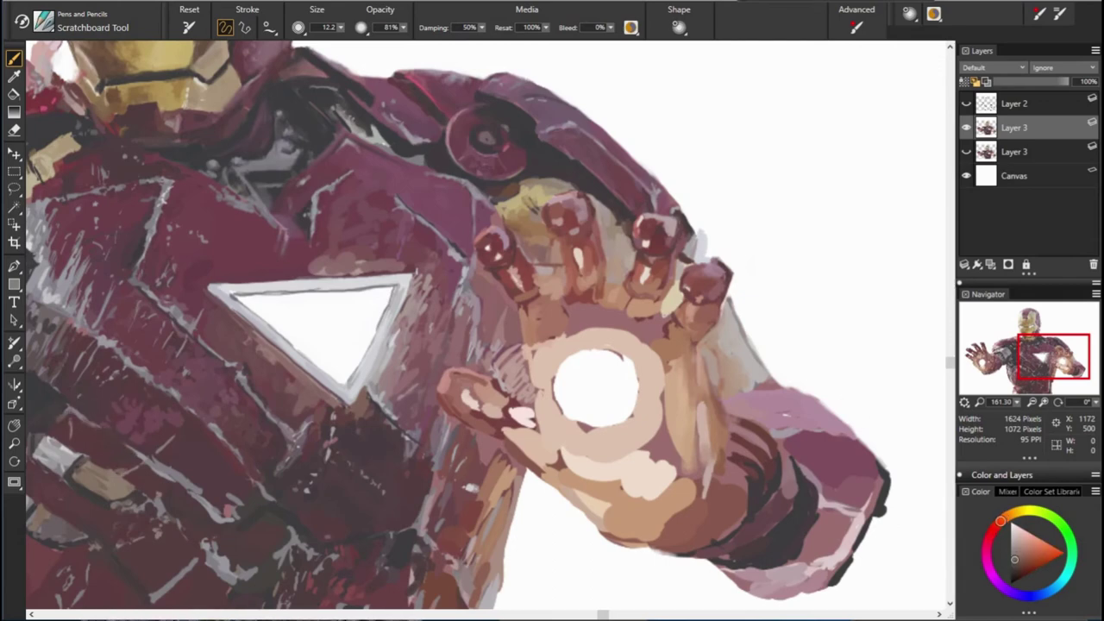
{"action": "left_click", "coordinate": [164, 472], "text": "alt"}
{"action": "left_click", "coordinate": [222, 518], "text": "alt"}
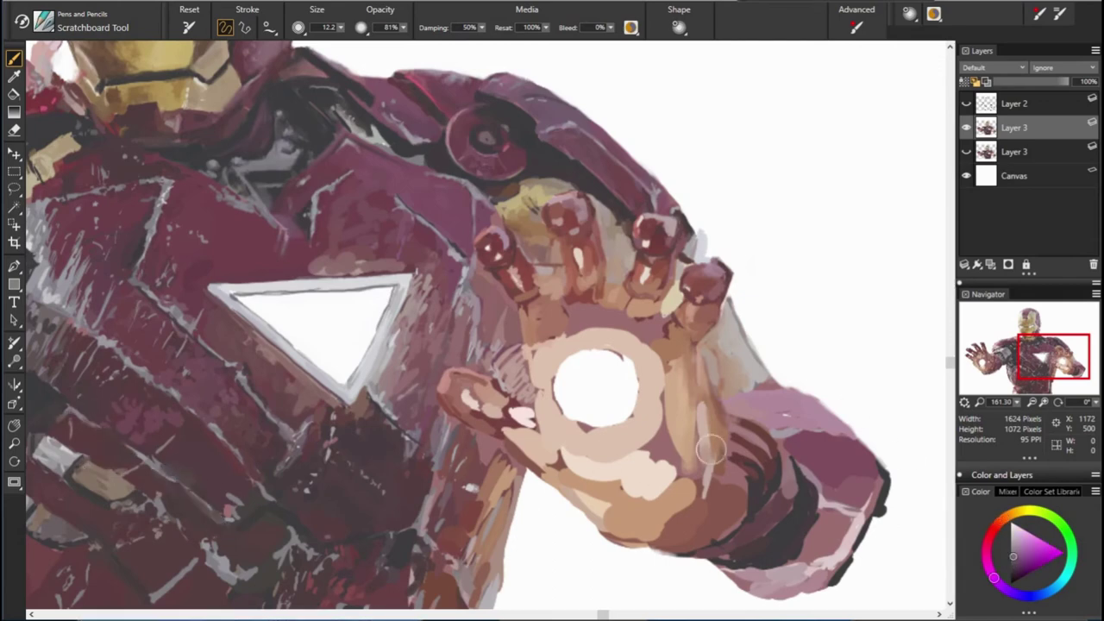
Step: Sample orange and other tones from the lower armour
{"action": "left_click", "coordinate": [249, 382], "text": "alt"}
{"action": "left_click", "coordinate": [209, 542], "text": "alt"}
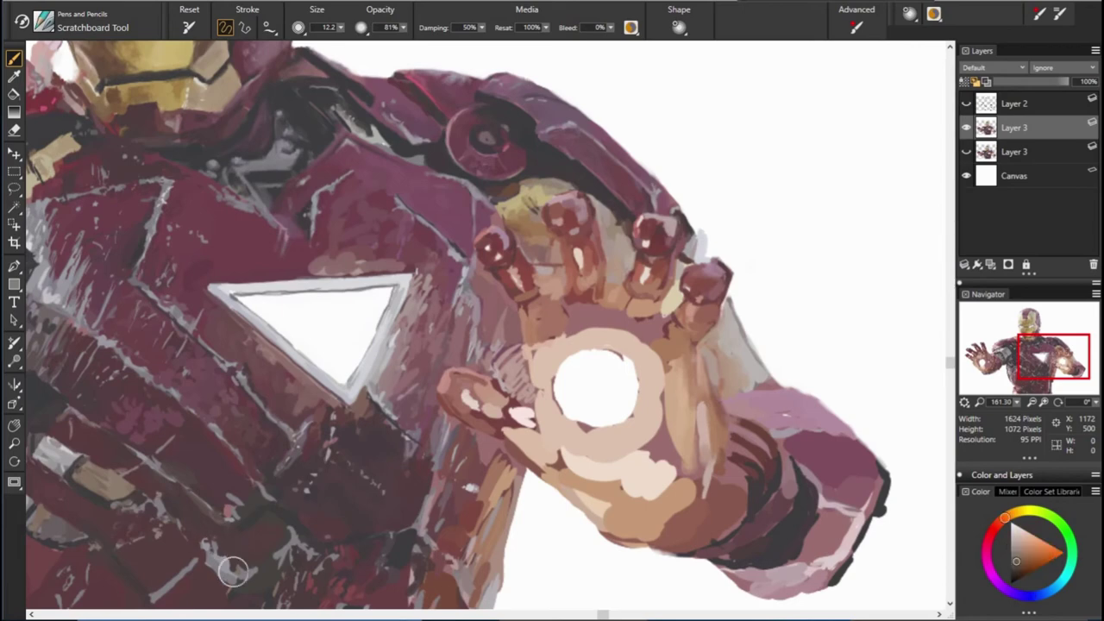
{"action": "left_click", "coordinate": [370, 548], "text": "alt"}
{"action": "left_click", "coordinate": [250, 577], "text": "alt"}
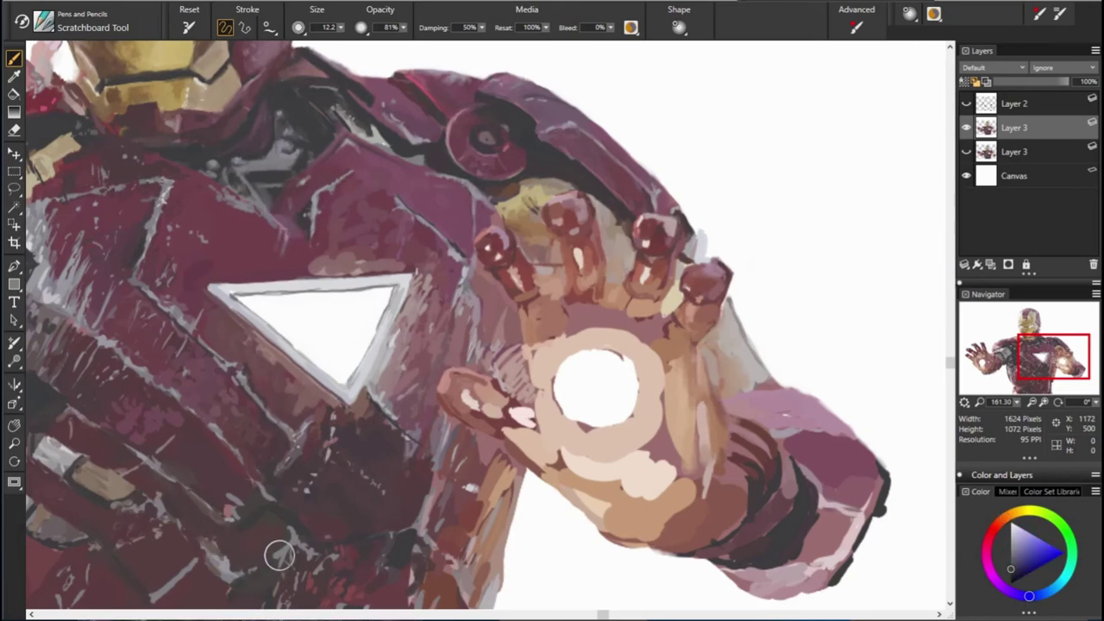
{"action": "left_click", "coordinate": [290, 539], "text": "alt"}
{"action": "left_click", "coordinate": [289, 556], "text": "alt"}
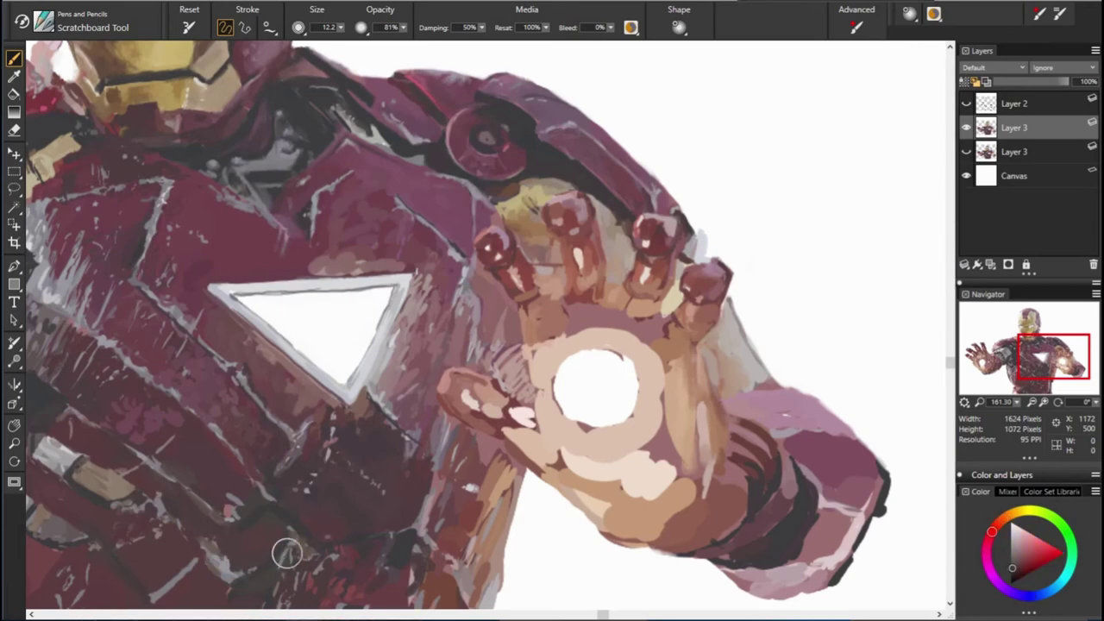
{"action": "left_click", "coordinate": [90, 542], "text": "alt"}
{"action": "left_click", "coordinate": [178, 520], "text": "alt"}
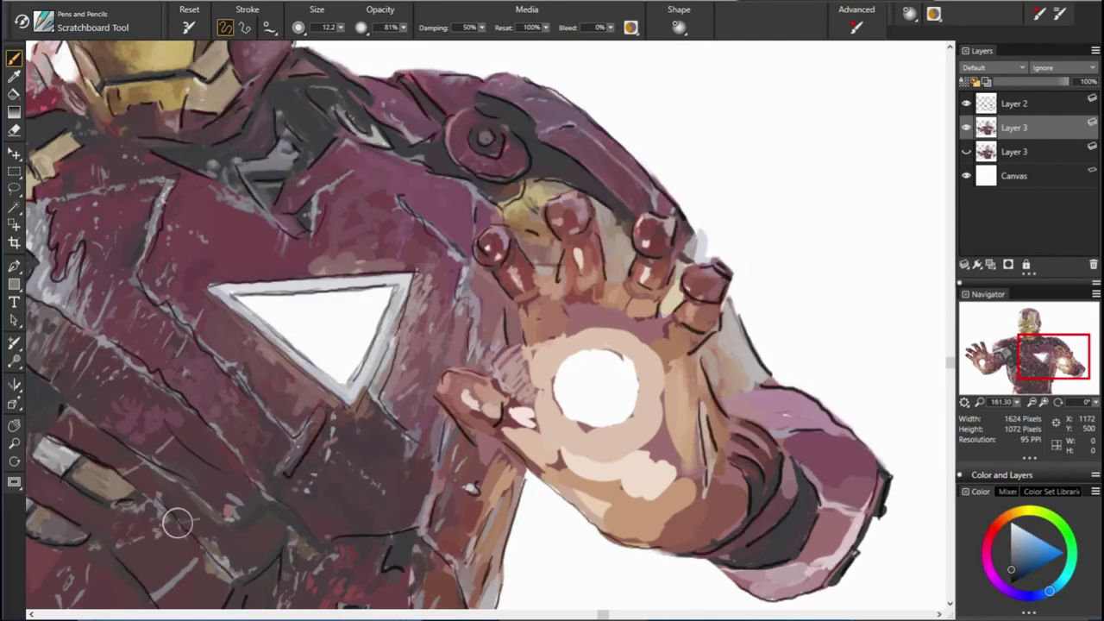
{"action": "left_click", "coordinate": [193, 526], "text": "alt"}
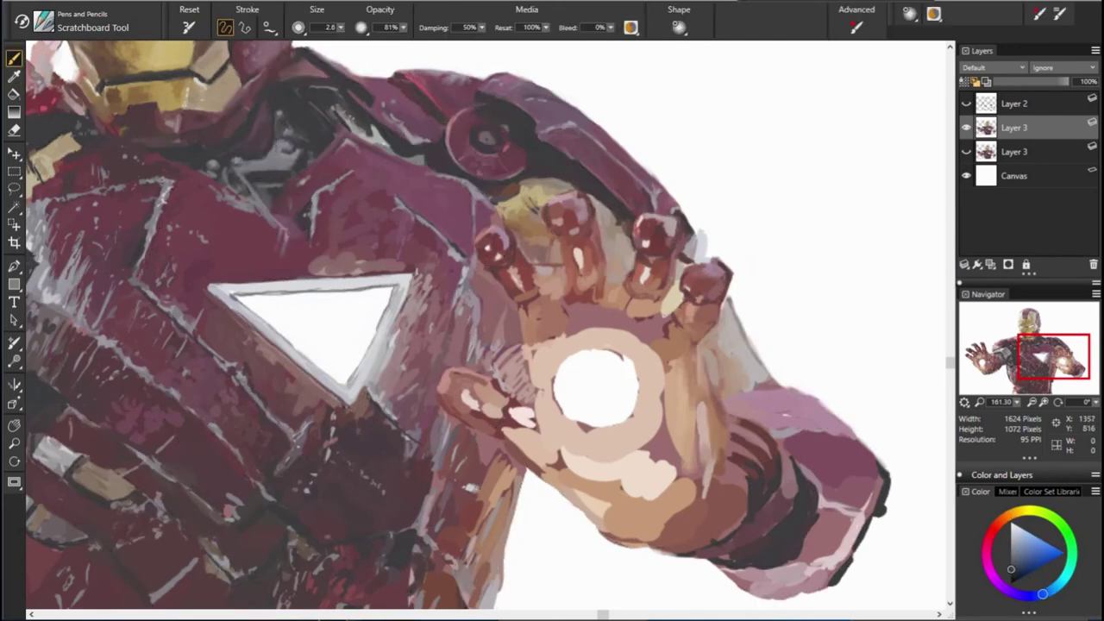
Step: Pick up dark armour reds and enlarge the Scratchboard brush to 7.8
{"action": "left_click", "coordinate": [207, 540], "text": "alt"}
{"action": "left_click", "coordinate": [29, 513], "text": "alt"}
{"action": "key", "text": "bracketright"}
{"action": "key", "text": "bracketright"}
{"action": "key", "text": "bracketright"}
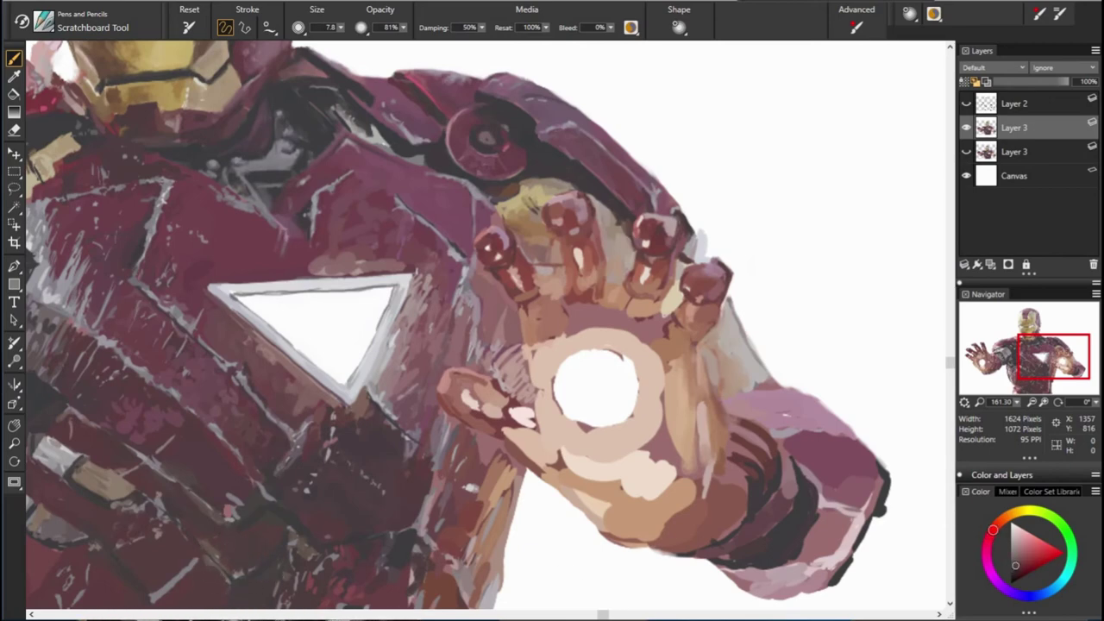
{"action": "left_click", "coordinate": [405, 491], "text": "alt"}
{"action": "left_click", "coordinate": [208, 525], "text": "alt"}
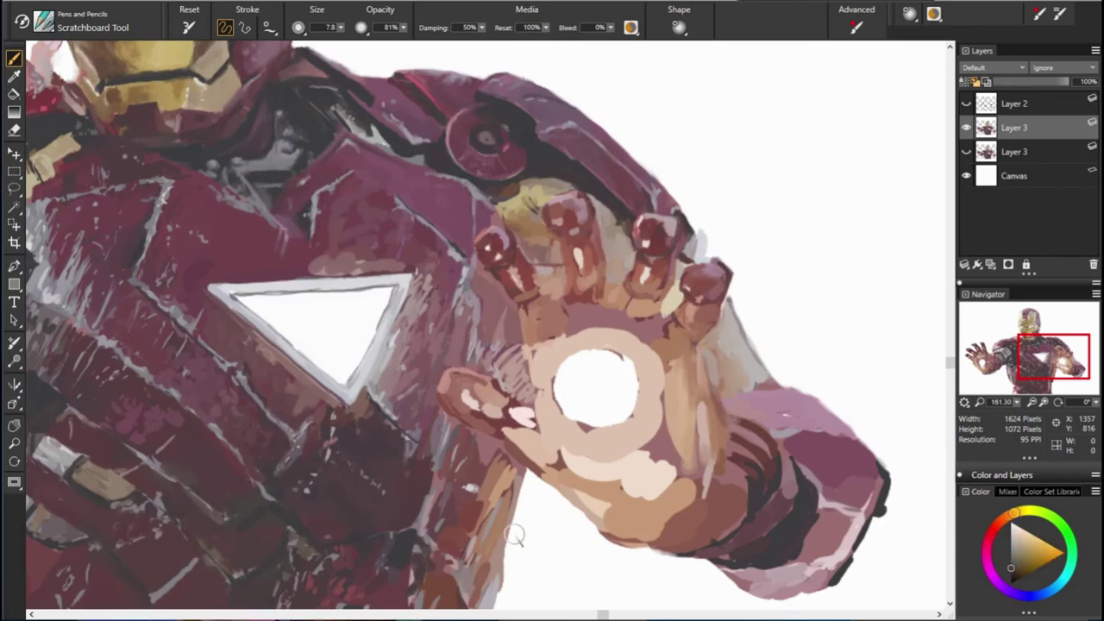
{"action": "left_click", "coordinate": [276, 510], "text": "alt"}
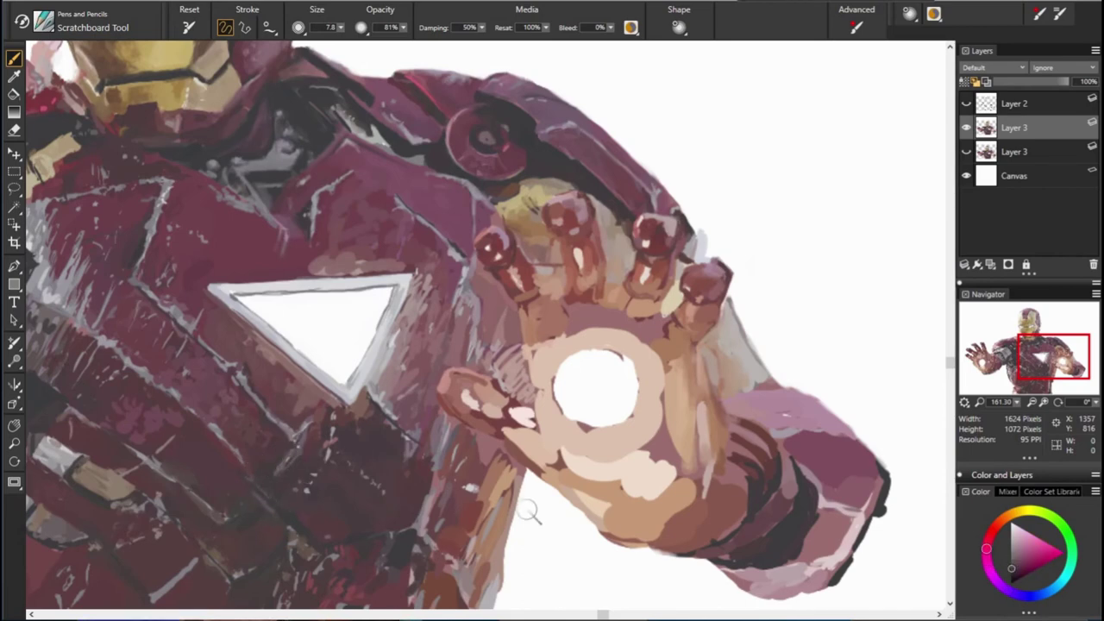
Step: Sample saturated reds, muted purples and nearby shades across the forearm armour
{"action": "left_click", "coordinate": [221, 419], "text": "alt"}
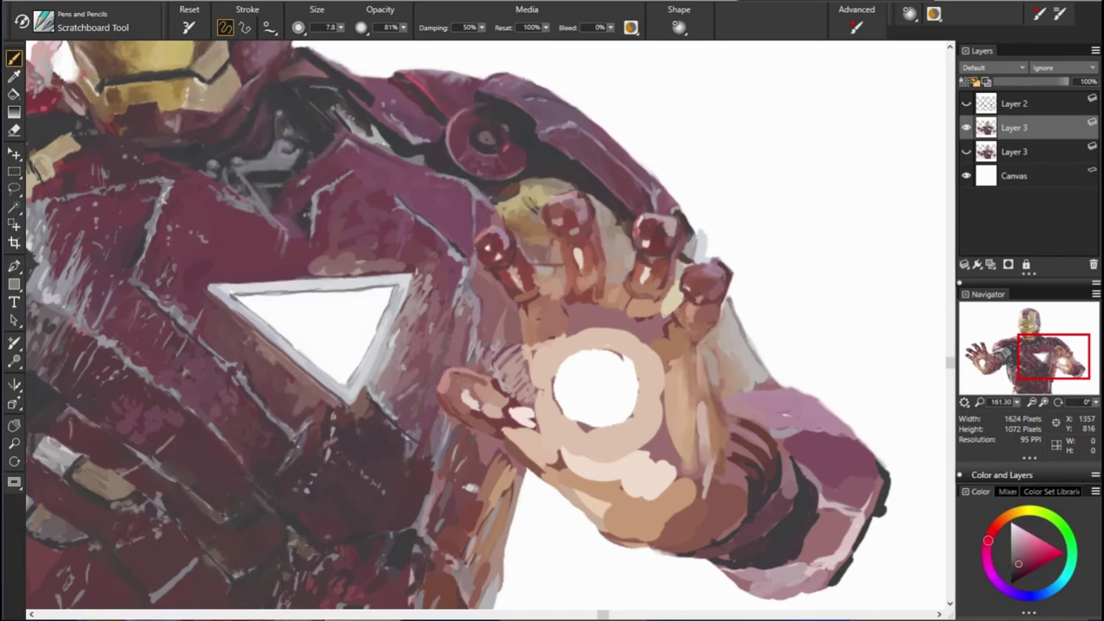
{"action": "left_click", "coordinate": [235, 320], "text": "alt"}
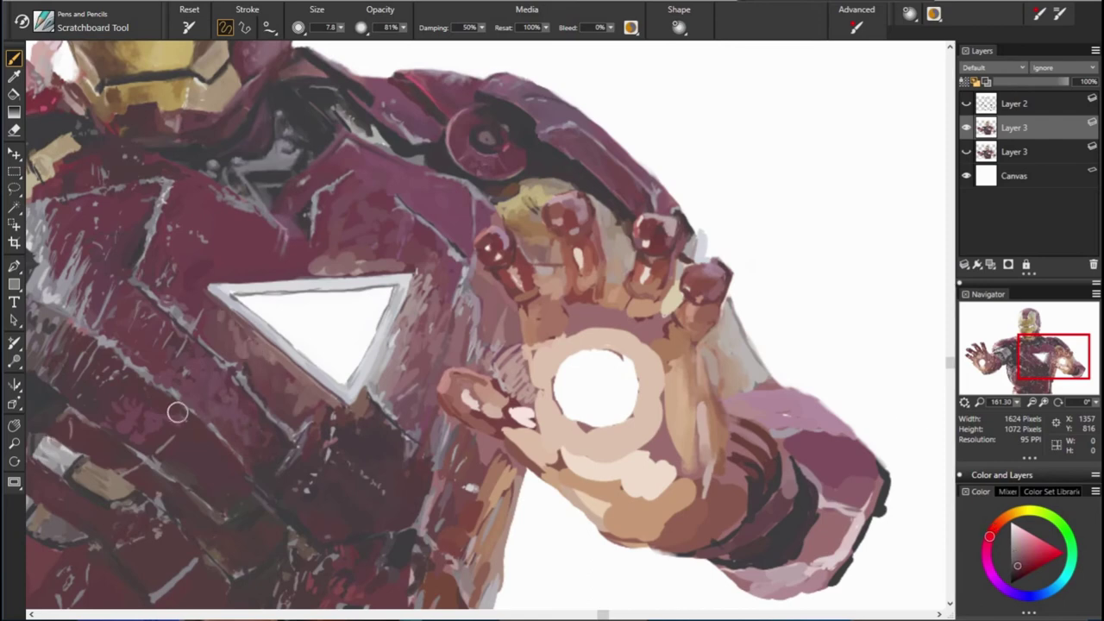
{"action": "left_click", "coordinate": [136, 397], "text": "alt"}
{"action": "left_click", "coordinate": [98, 427], "text": "alt"}
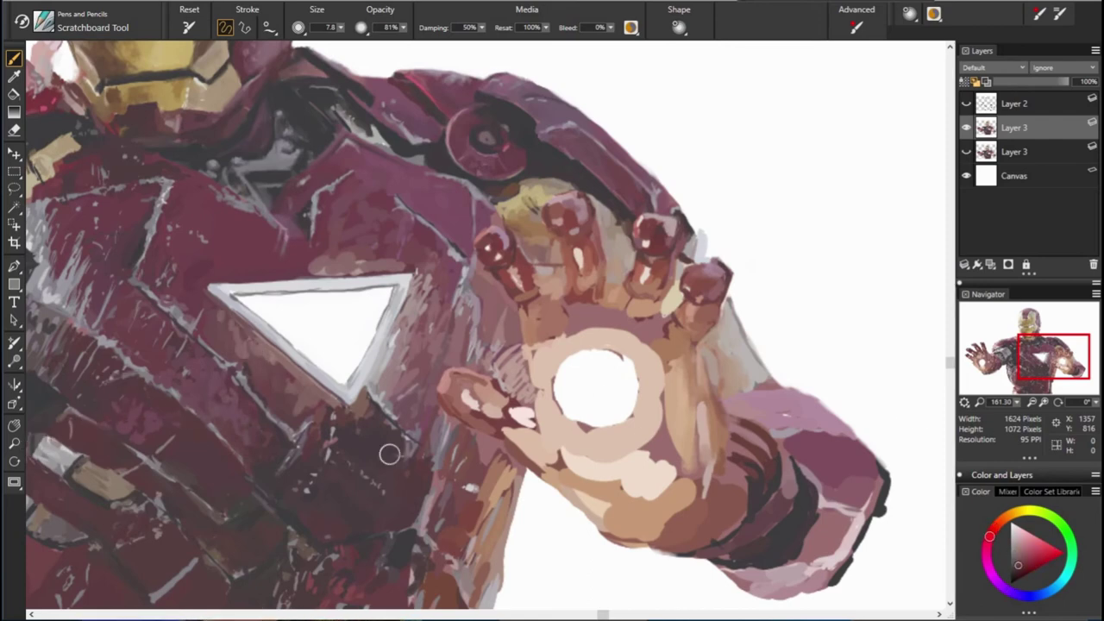
{"action": "left_click", "coordinate": [57, 415], "text": "alt"}
{"action": "left_click", "coordinate": [121, 484], "text": "alt"}
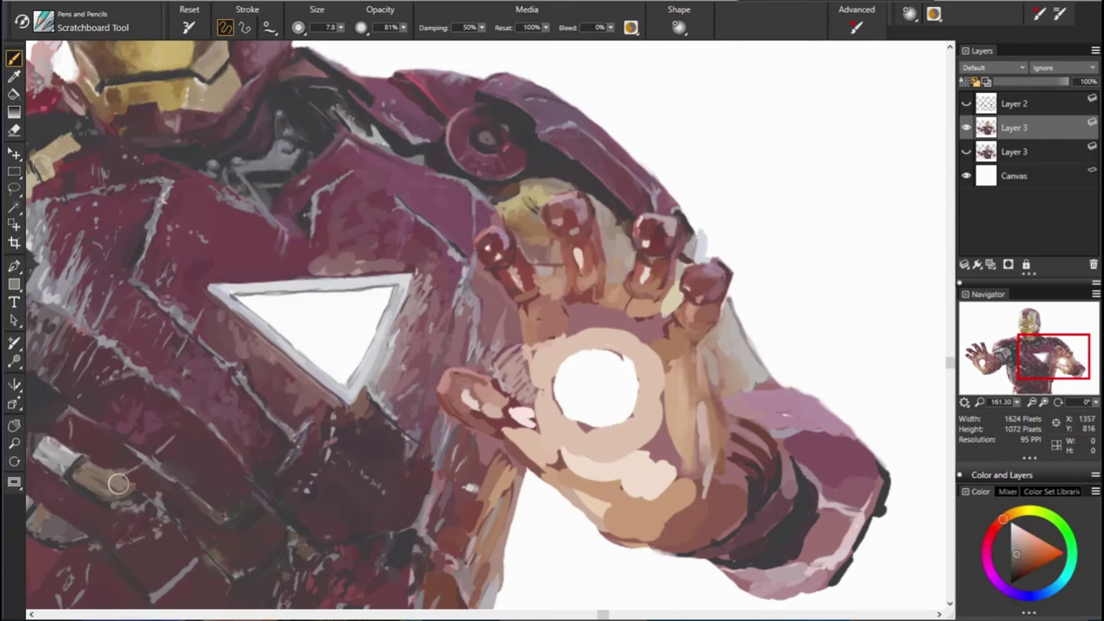
{"action": "left_click", "coordinate": [216, 433], "text": "alt"}
{"action": "left_click", "coordinate": [168, 457], "text": "alt"}
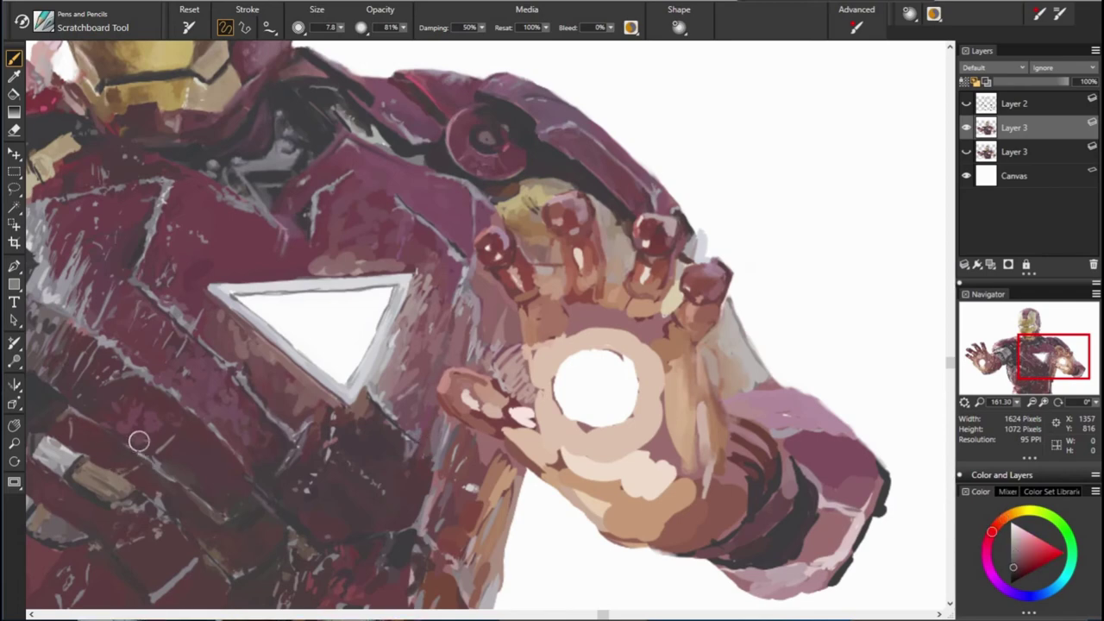
{"action": "left_click", "coordinate": [174, 475], "text": "alt"}
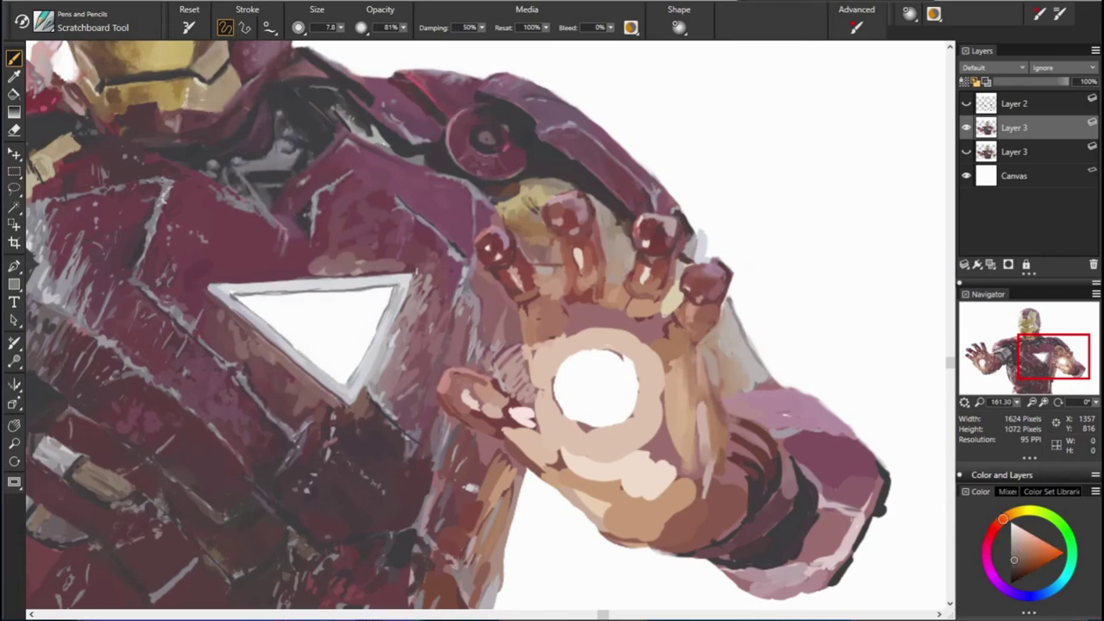
{"action": "left_click", "coordinate": [257, 546], "text": "alt"}
{"action": "left_click", "coordinate": [176, 401], "text": "alt"}
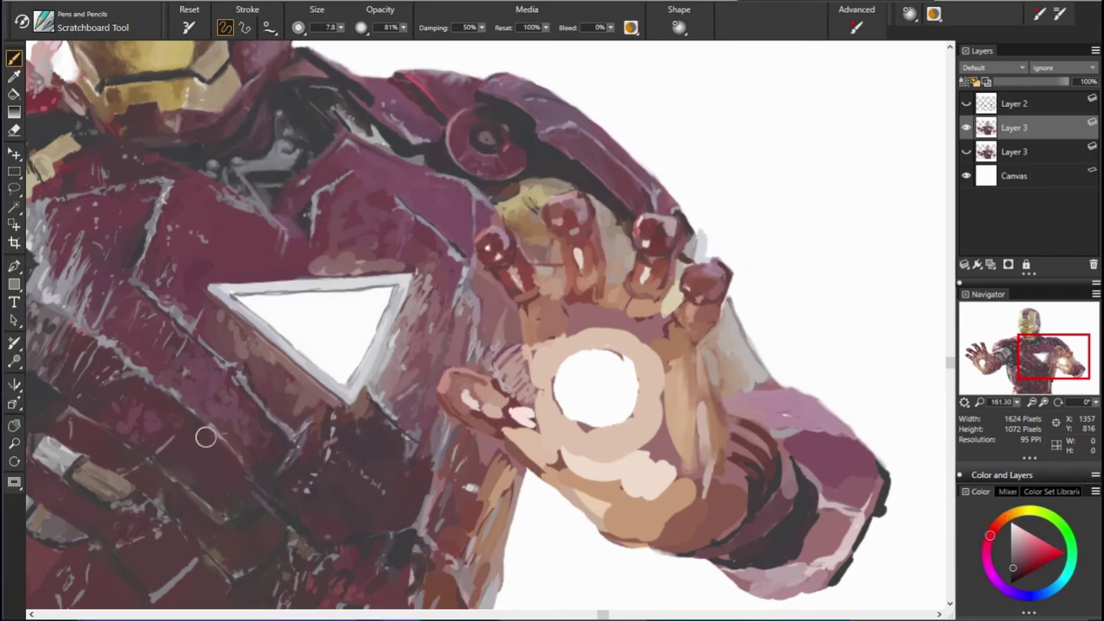
Step: Sample dark brown, magenta shadows, pale highlights and the wrist band's dark colour
{"action": "left_click", "coordinate": [360, 493], "text": "alt"}
{"action": "left_click", "coordinate": [122, 488], "text": "alt"}
{"action": "left_click", "coordinate": [60, 453], "text": "alt"}
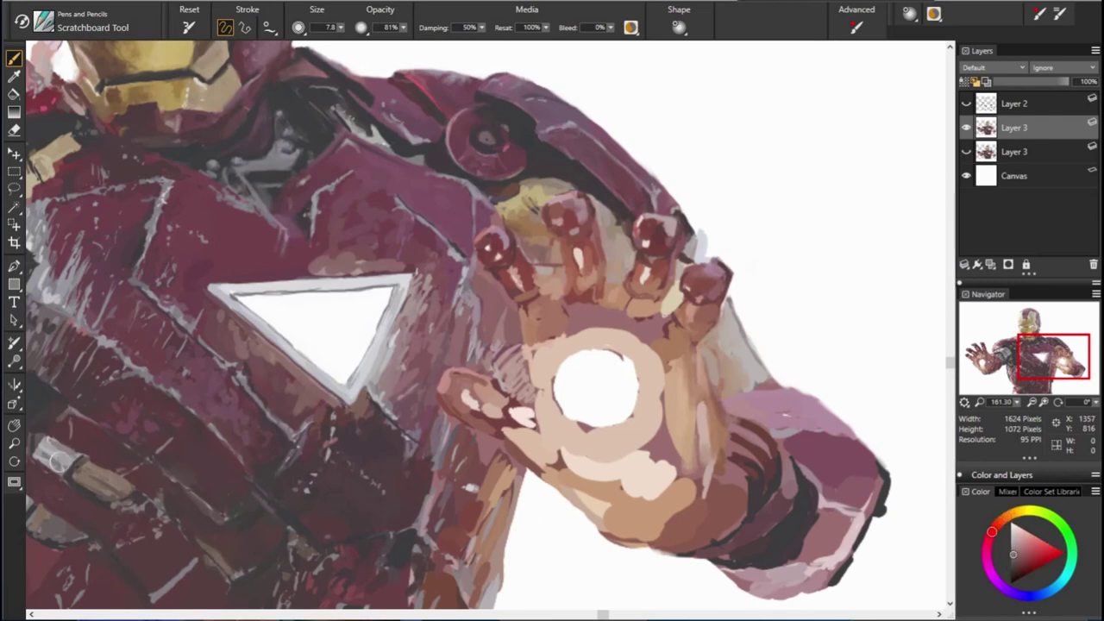
{"action": "left_click", "coordinate": [103, 342], "text": "alt"}
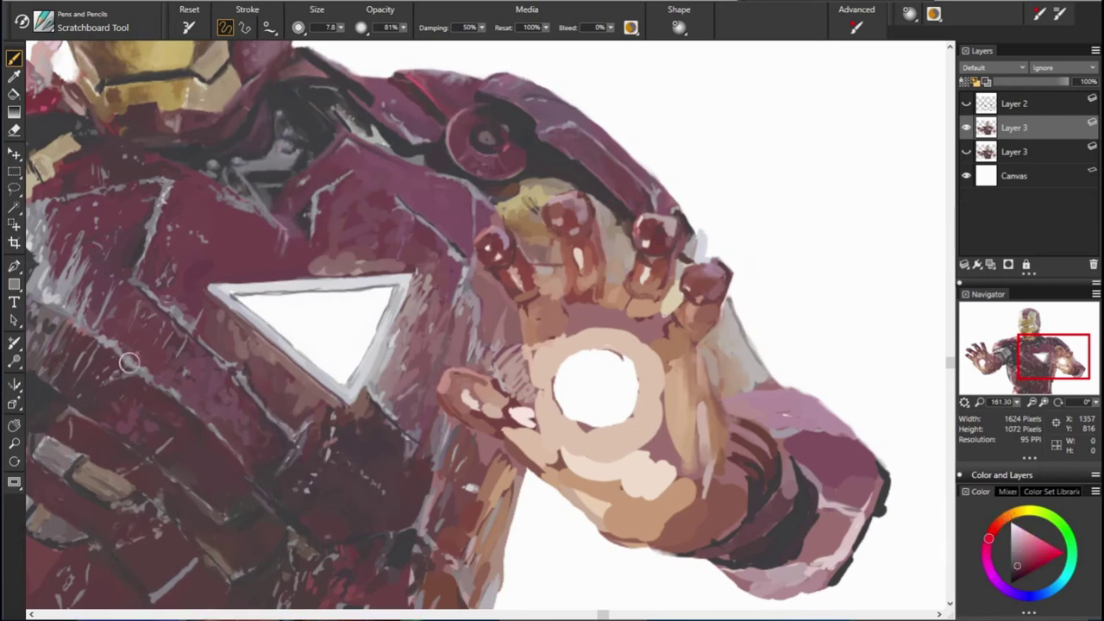
{"action": "left_click", "coordinate": [456, 525], "text": "alt"}
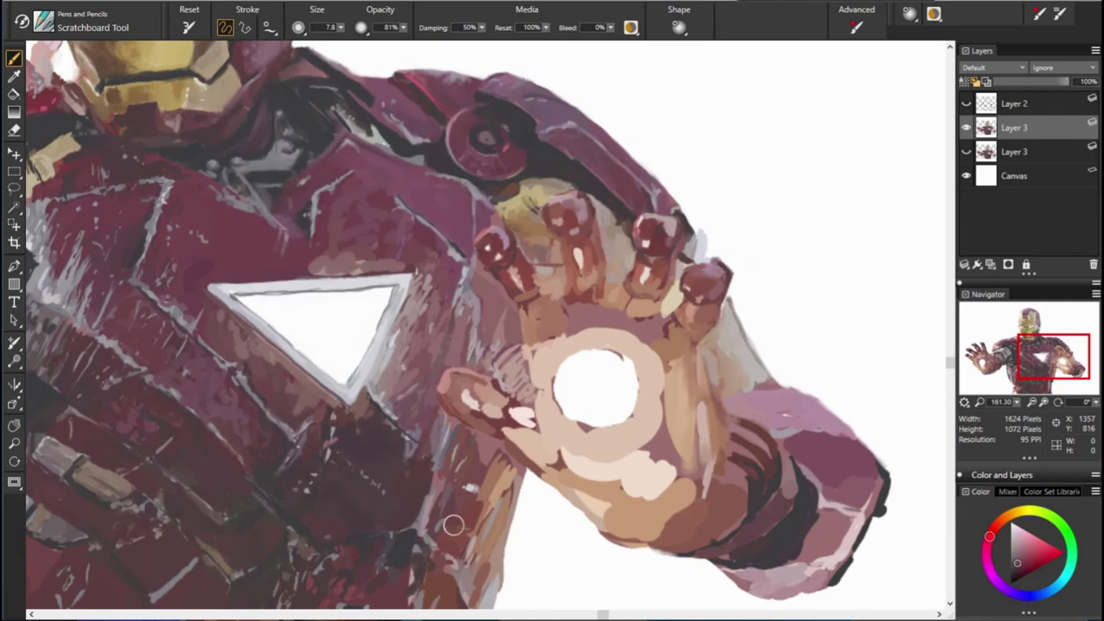
{"action": "left_click", "coordinate": [389, 529], "text": "alt"}
{"action": "left_click", "coordinate": [421, 426], "text": "alt"}
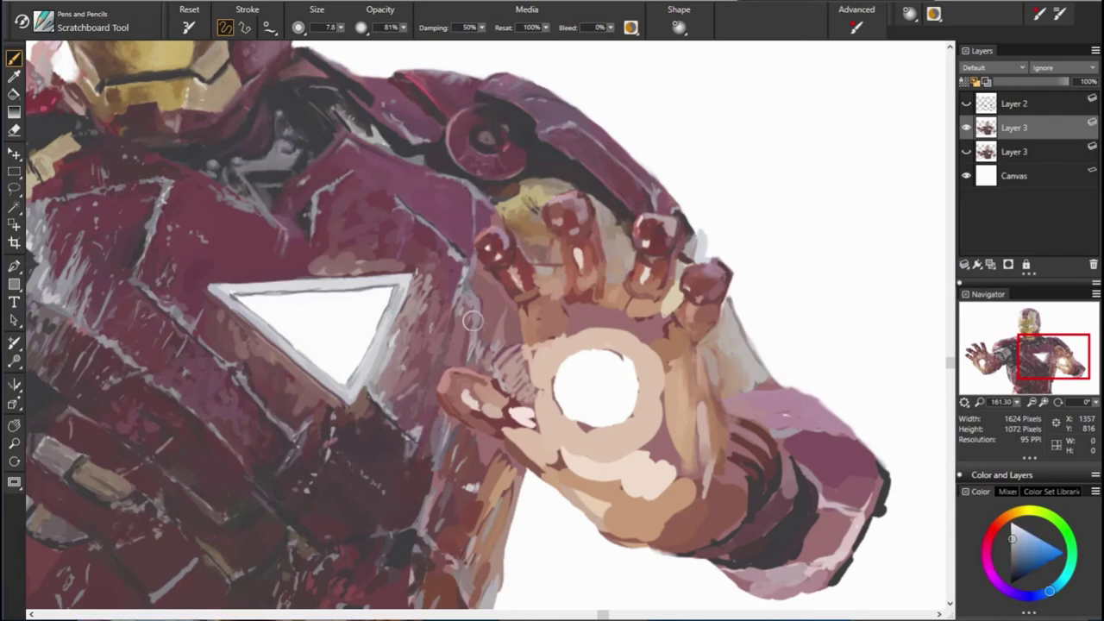
{"action": "left_click", "coordinate": [495, 524], "text": "alt"}
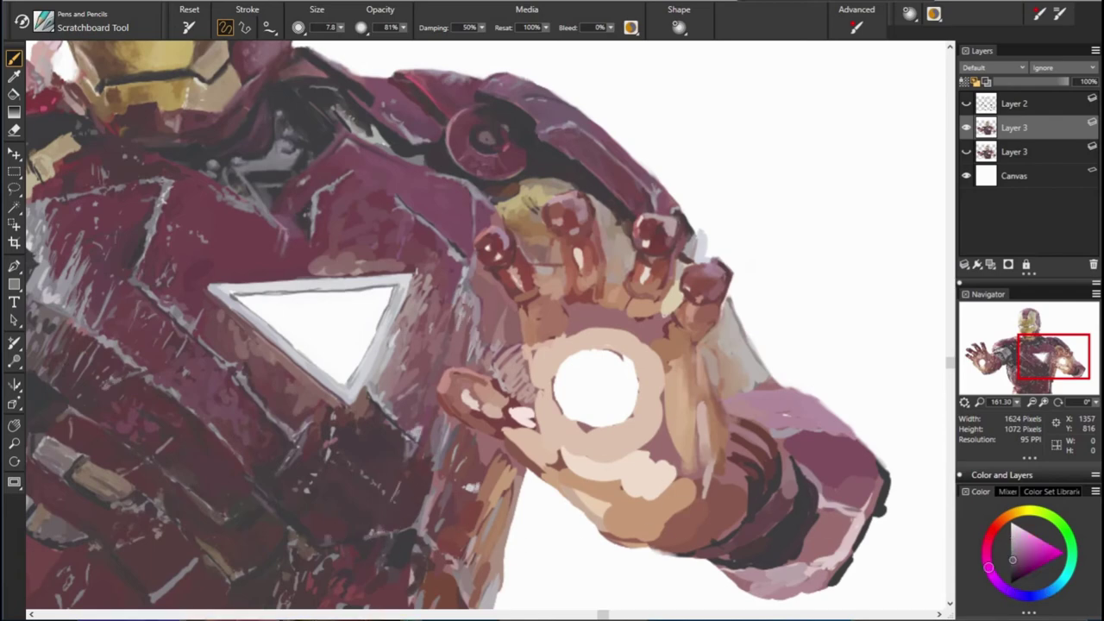
{"action": "left_click", "coordinate": [292, 579], "text": "alt"}
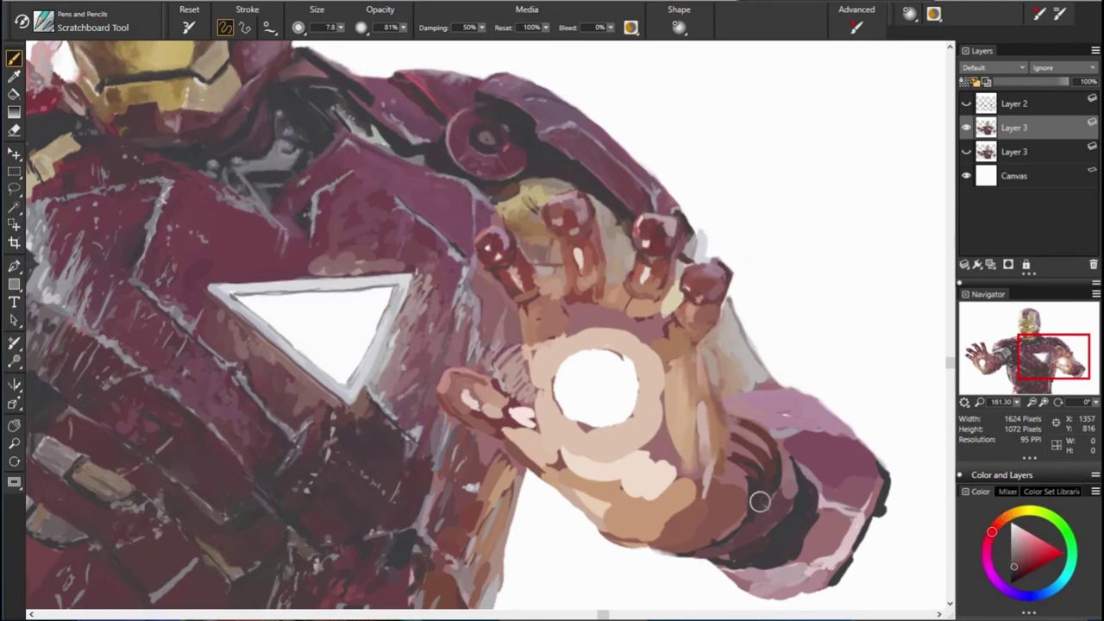
{"action": "left_click", "coordinate": [772, 449], "text": "alt"}
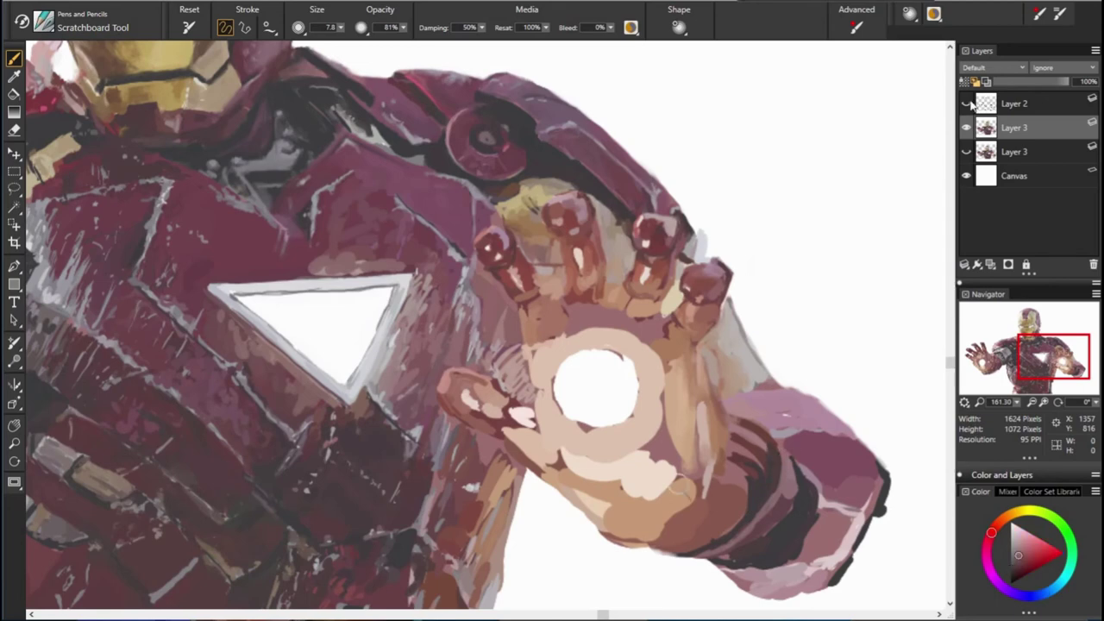
{"action": "left_click", "coordinate": [784, 489], "text": "alt"}
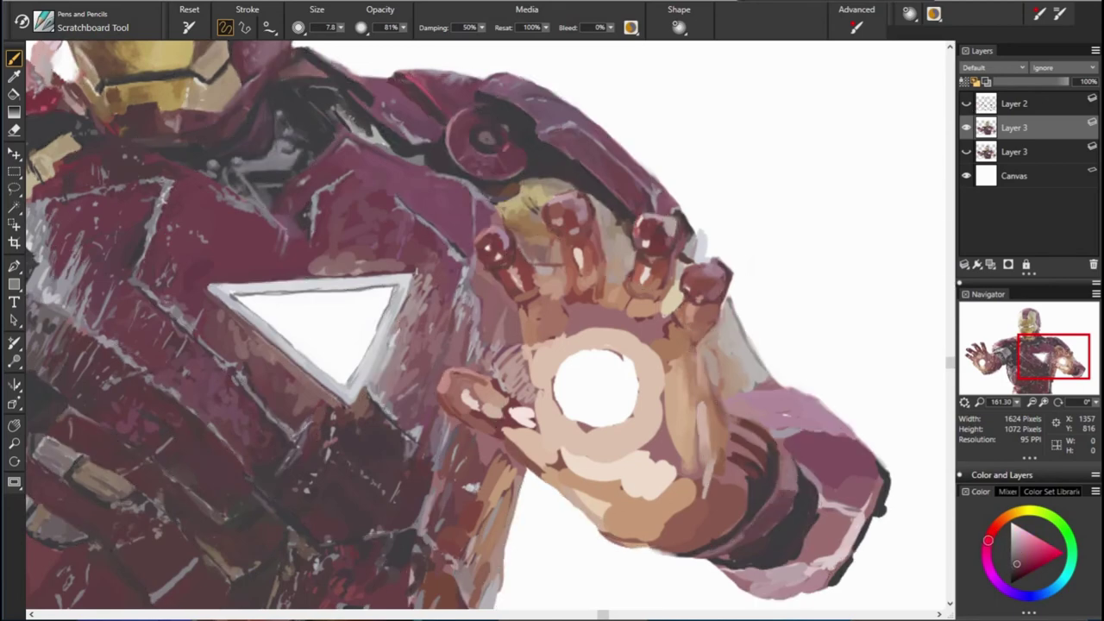
{"action": "left_click", "coordinate": [732, 543], "text": "alt"}
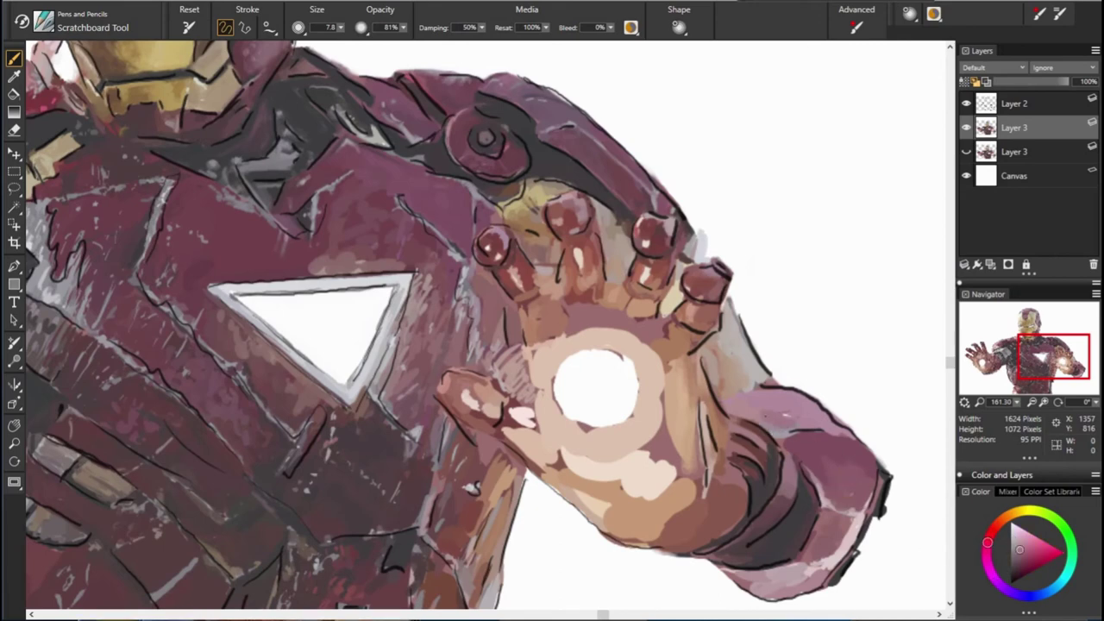
Step: Sample pale beige, tan and pinkish tones from the hand and arm
{"action": "left_click", "coordinate": [766, 380], "text": "alt"}
{"action": "left_click", "coordinate": [768, 396], "text": "alt"}
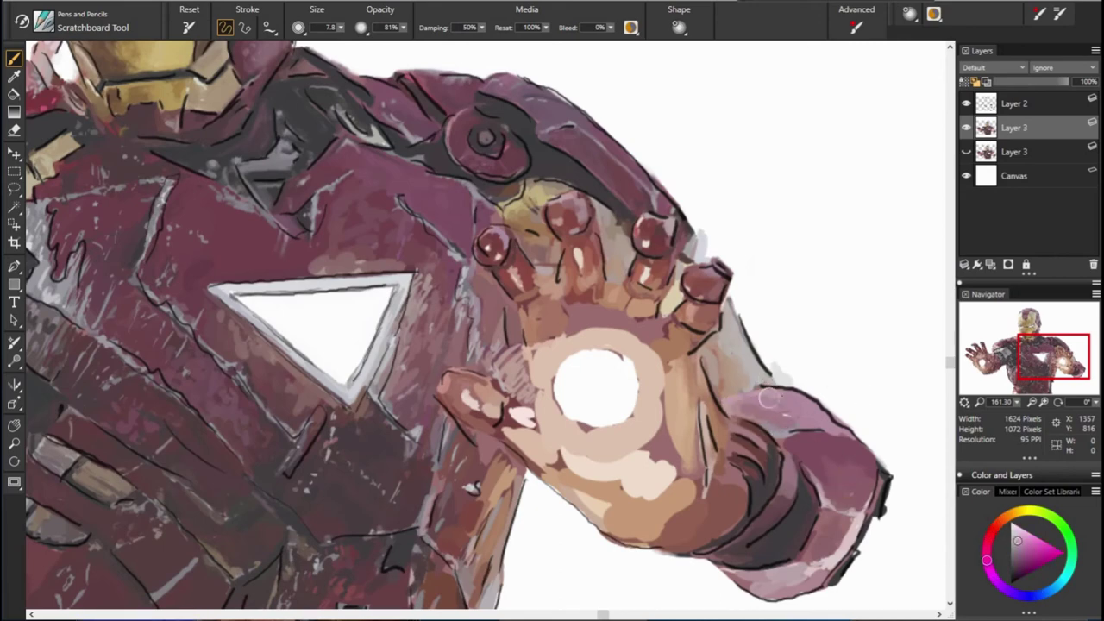
{"action": "left_click", "coordinate": [730, 370], "text": "alt"}
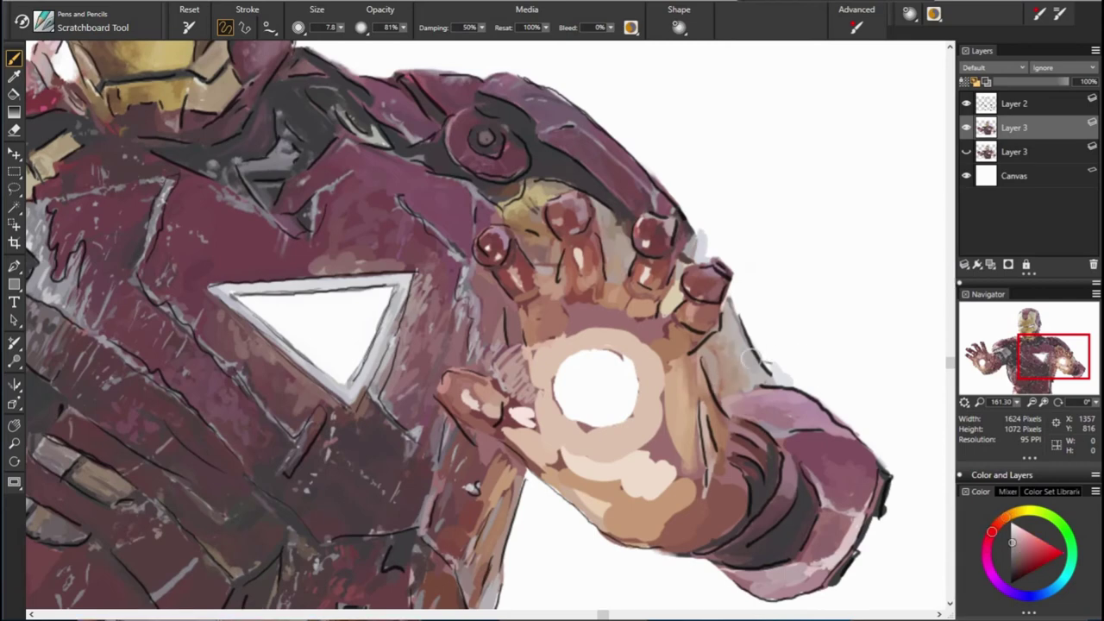
{"action": "left_click", "coordinate": [749, 436], "text": "alt"}
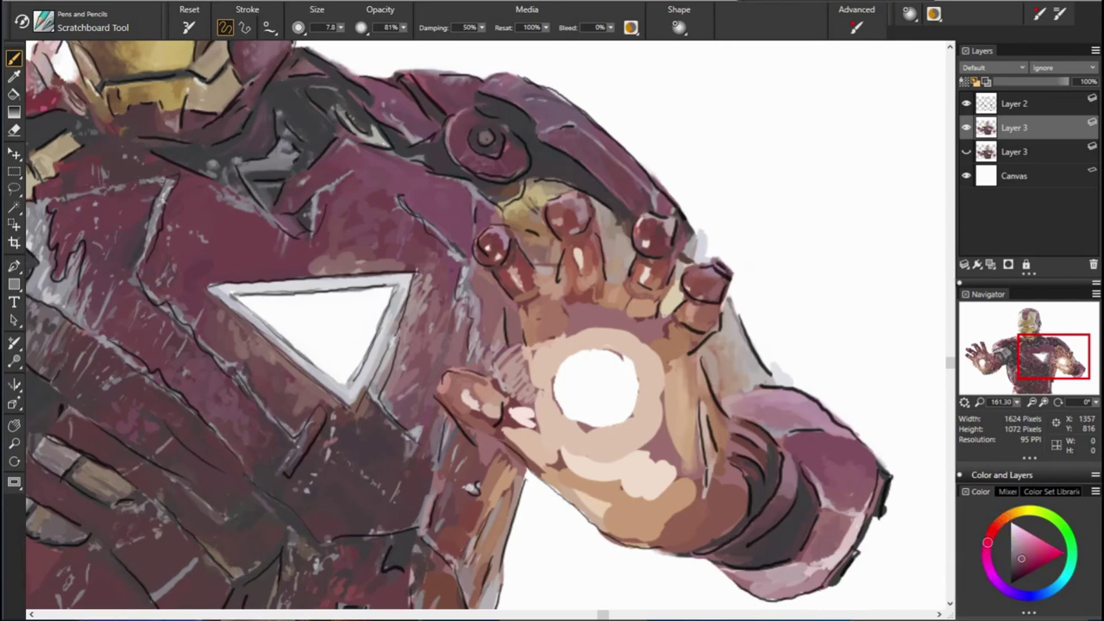
{"action": "left_click", "coordinate": [681, 465], "text": "alt"}
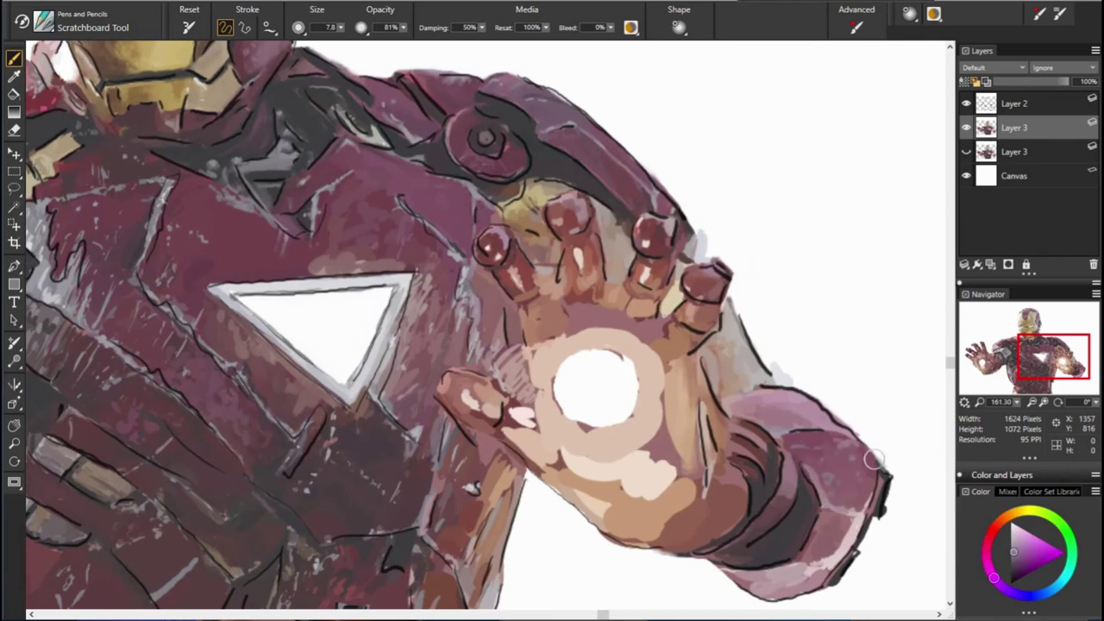
{"action": "left_click", "coordinate": [878, 490], "text": "alt"}
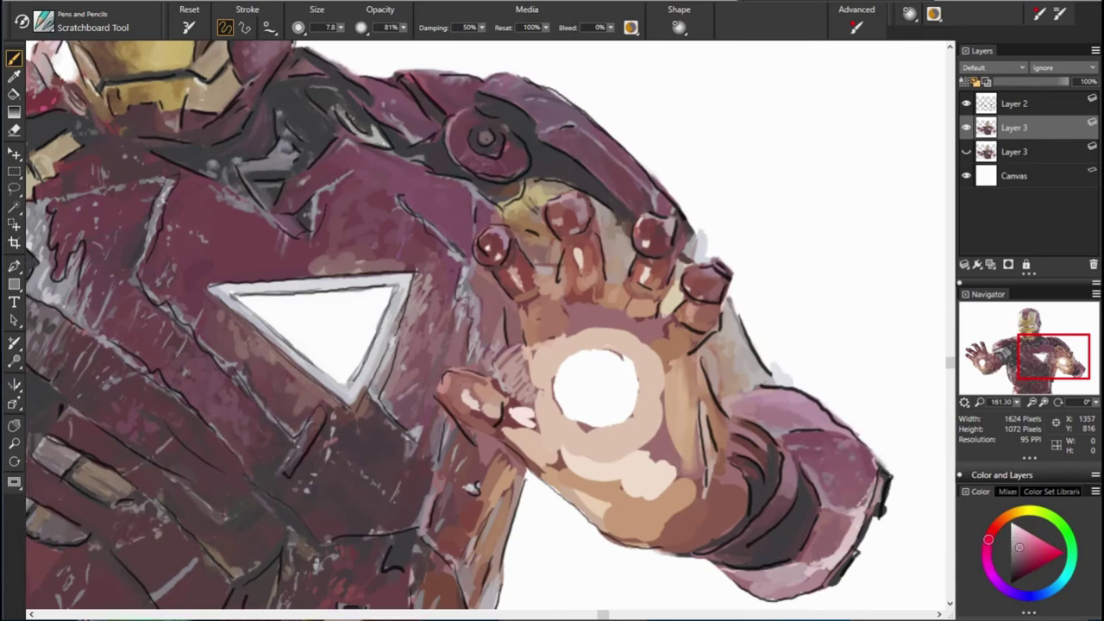
{"action": "left_click", "coordinate": [867, 522], "text": "alt"}
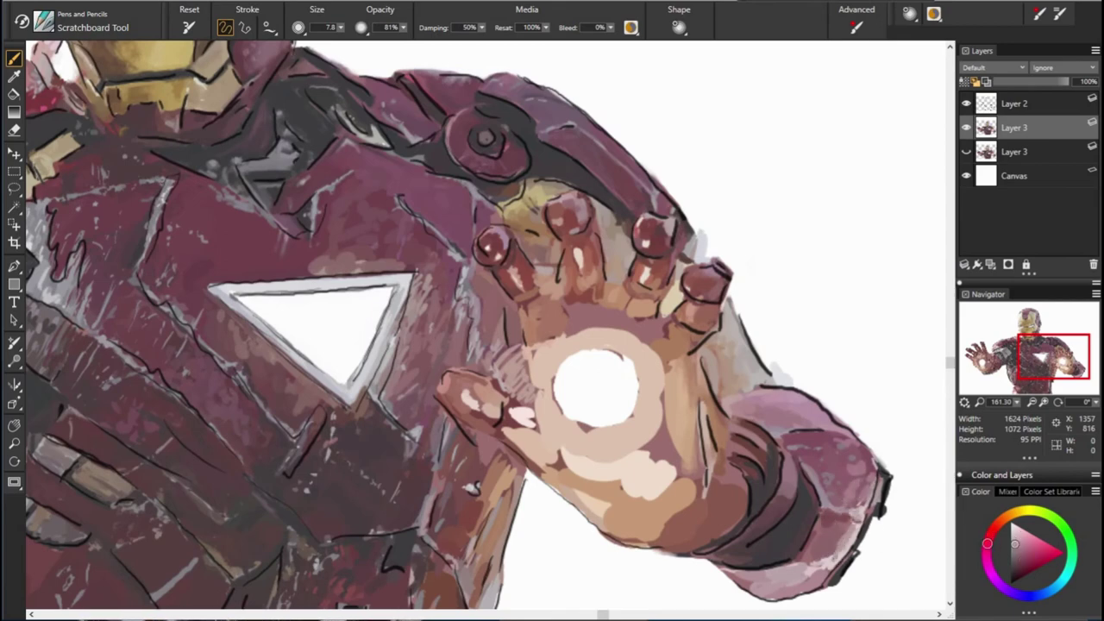
{"action": "left_click", "coordinate": [822, 555], "text": "alt"}
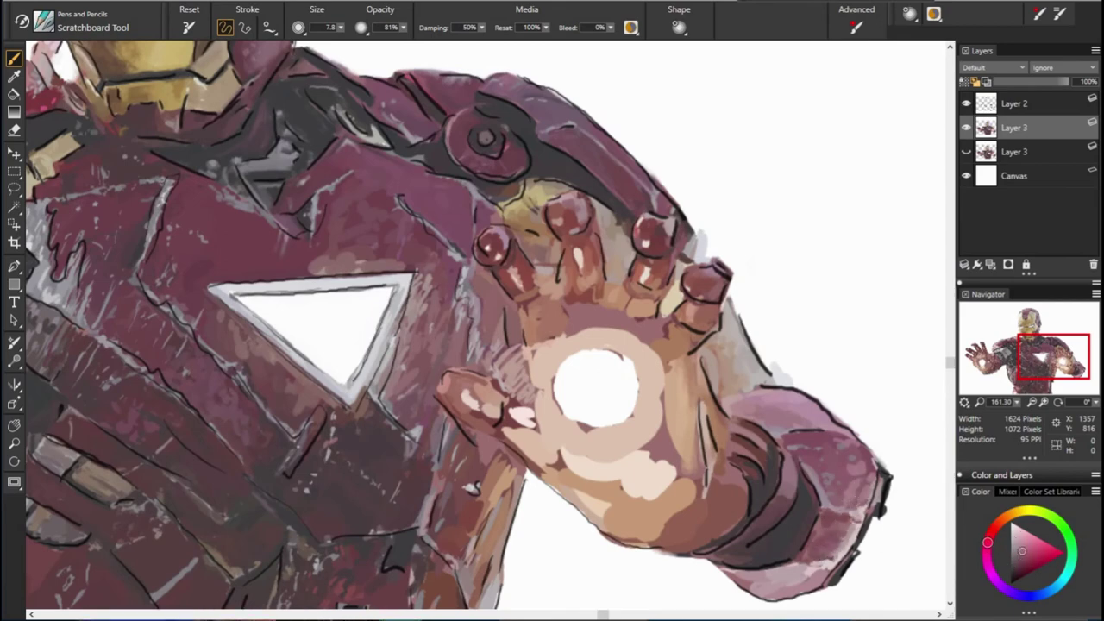
Step: Pick darker mauves and reds and darken the gauntlet near the wrist
{"action": "left_click", "coordinate": [887, 481], "text": "alt"}
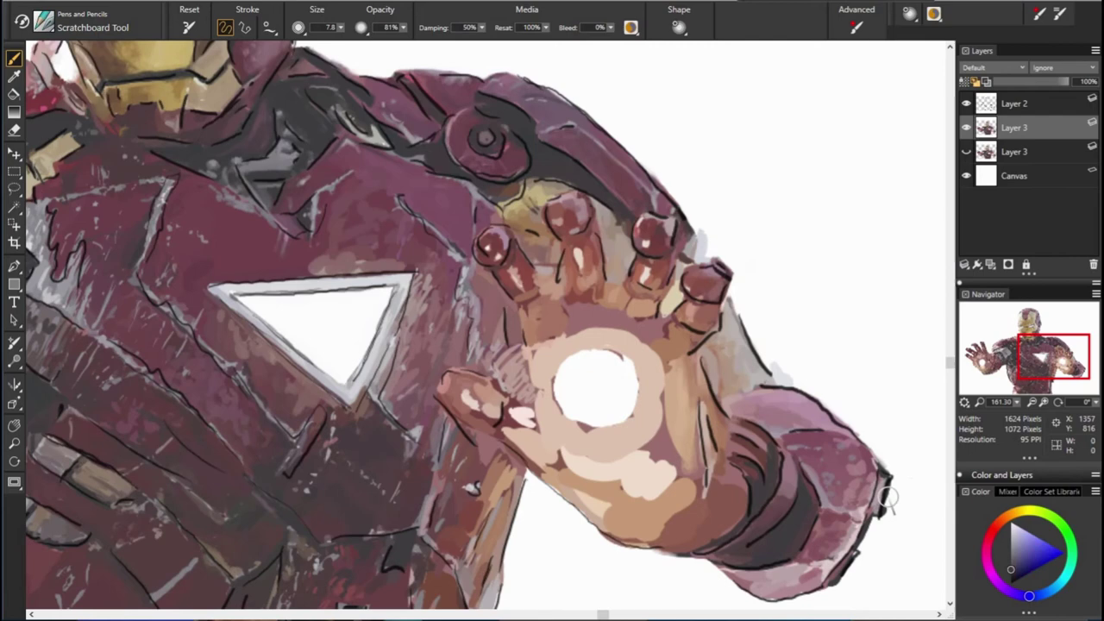
{"action": "left_click", "coordinate": [845, 565], "text": "alt"}
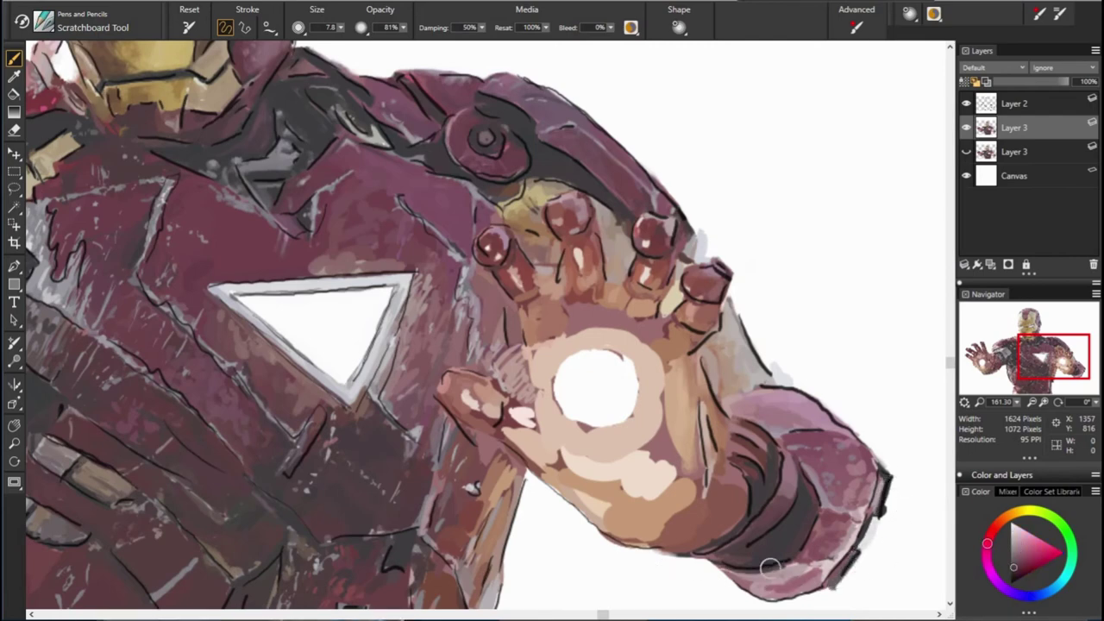
{"action": "left_click", "coordinate": [746, 585], "text": "alt"}
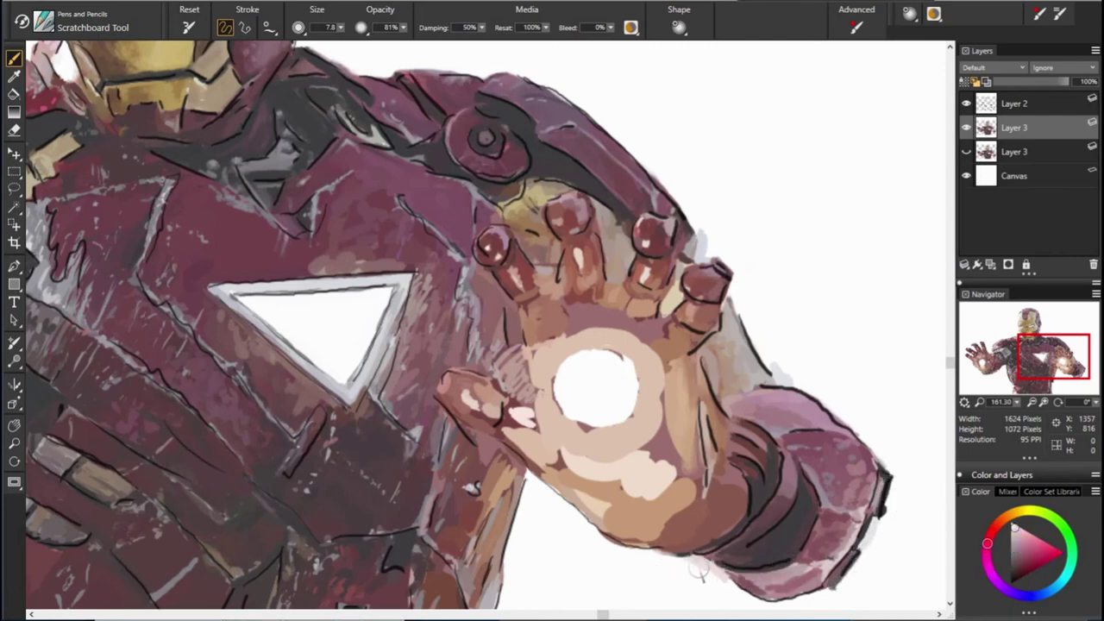
{"action": "left_click", "coordinate": [730, 515], "text": "alt"}
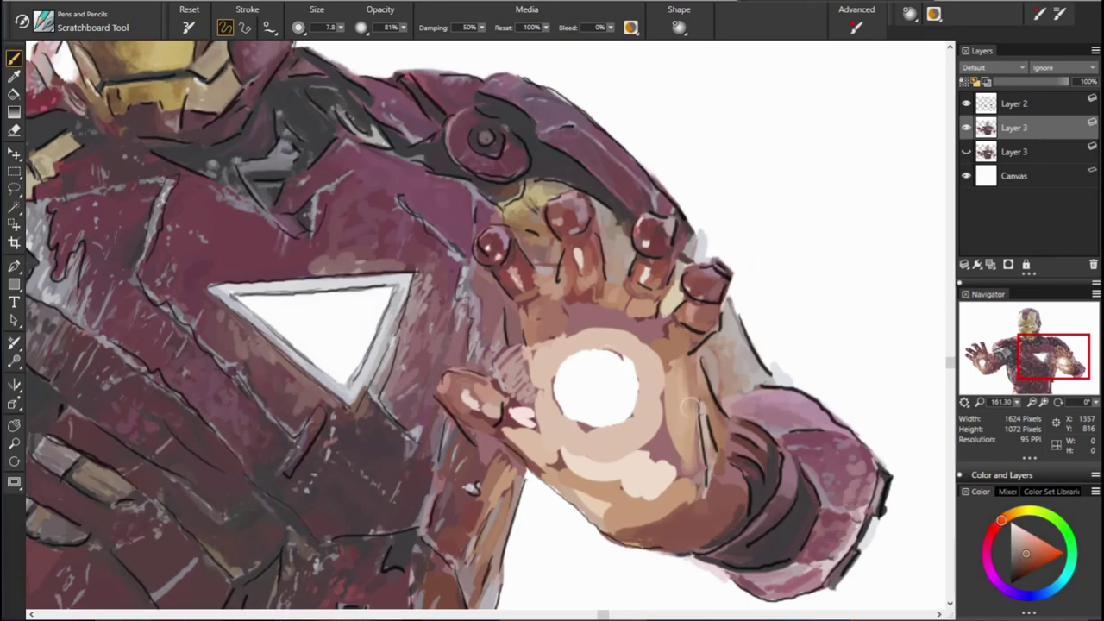
{"action": "left_click", "coordinate": [726, 459], "text": "alt"}
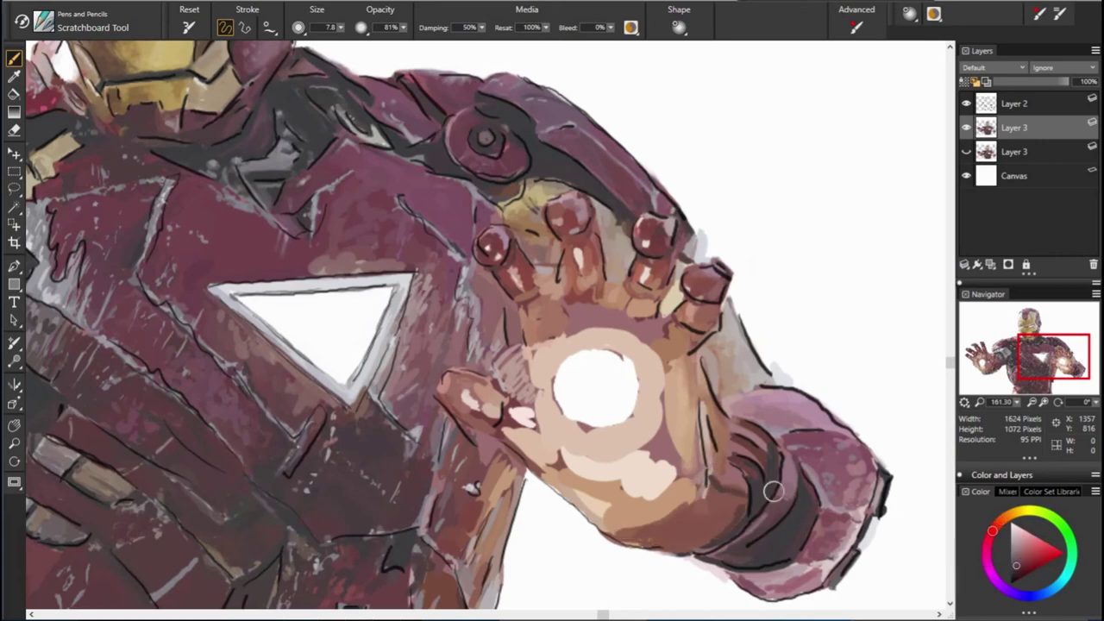
{"action": "left_click", "coordinate": [733, 487], "text": "alt"}
{"action": "left_click_drag", "start_coordinate": [721, 460], "coordinate": [742, 471]}
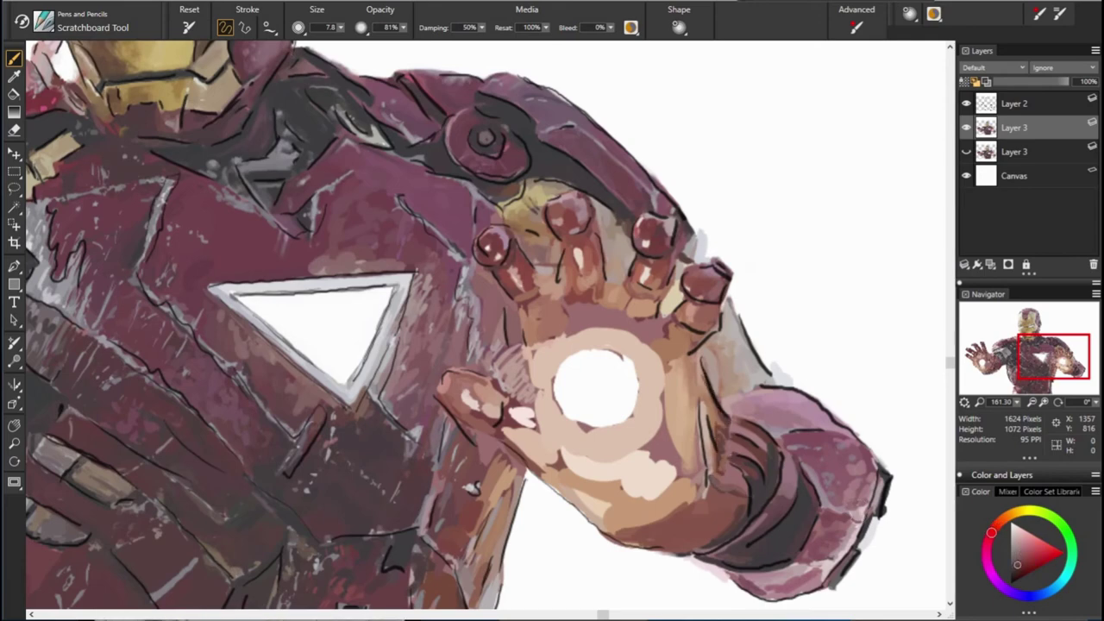
Step: Scratch dark strokes across the forearm cuff, then hatch light tan strokes onto it
{"action": "left_click", "coordinate": [712, 390], "text": "alt"}
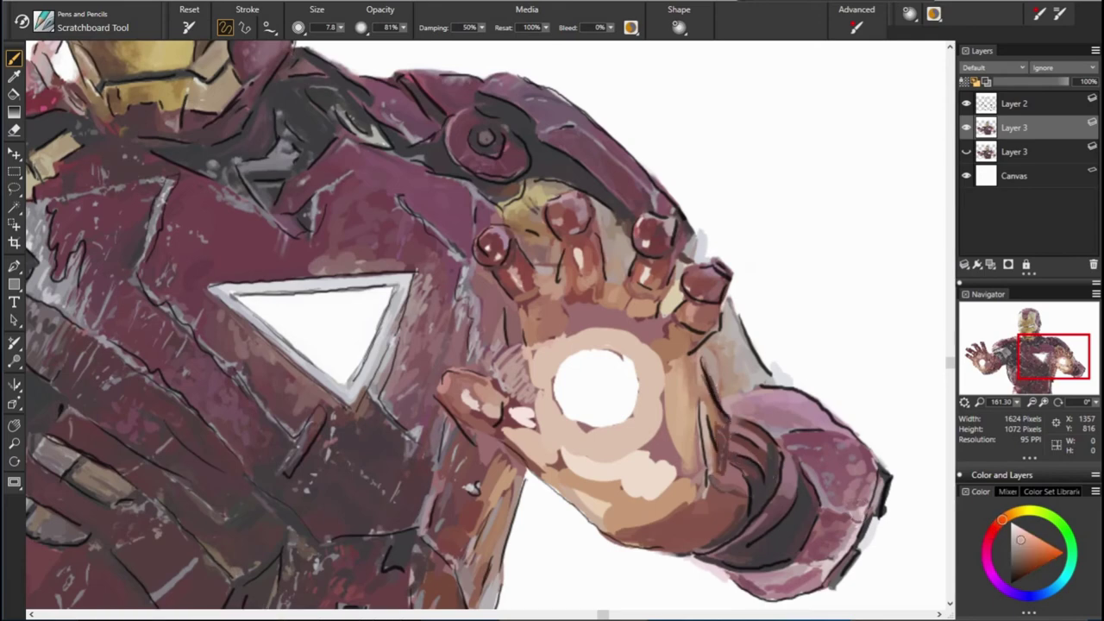
{"action": "left_click", "coordinate": [708, 406], "text": "alt"}
{"action": "left_click", "coordinate": [706, 467], "text": "alt"}
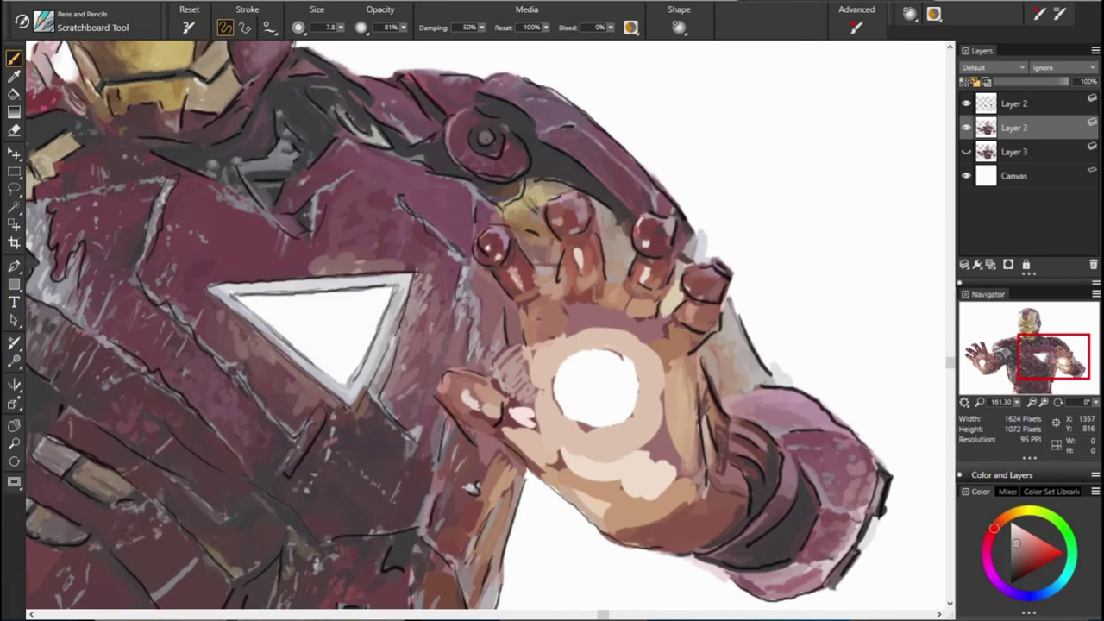
{"action": "mouse_move", "coordinate": [697, 529]}
{"action": "left_mouse_down"}
{"action": "mouse_move", "coordinate": [717, 501]}
{"action": "mouse_move", "coordinate": [690, 499]}
{"action": "left_mouse_up"}
{"action": "left_click", "coordinate": [565, 520], "text": "alt"}
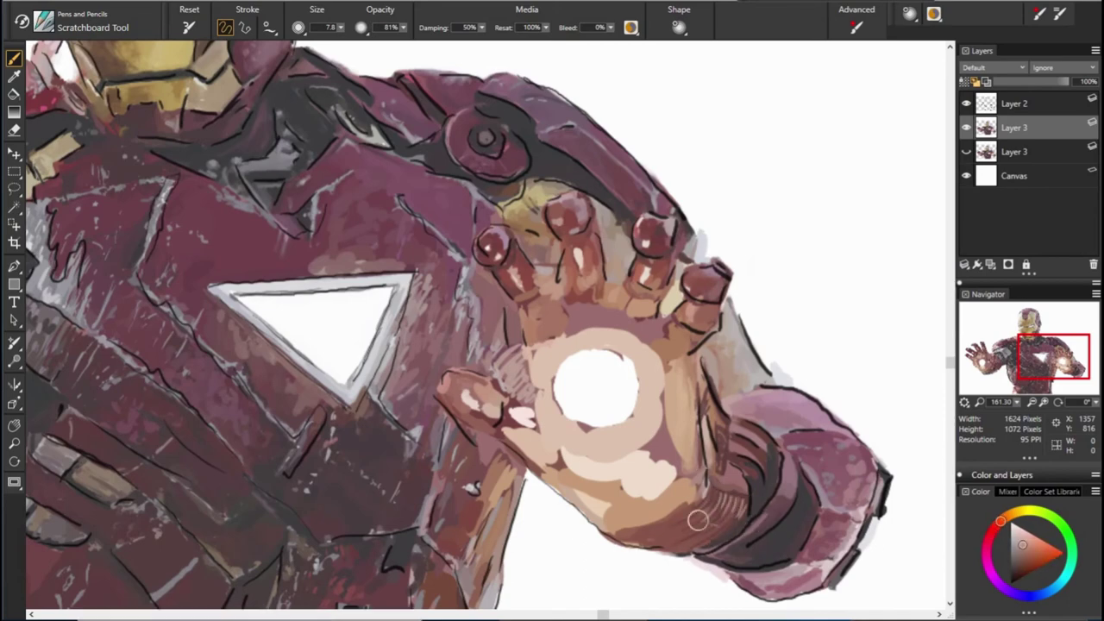
{"action": "left_click", "coordinate": [699, 466], "text": "alt"}
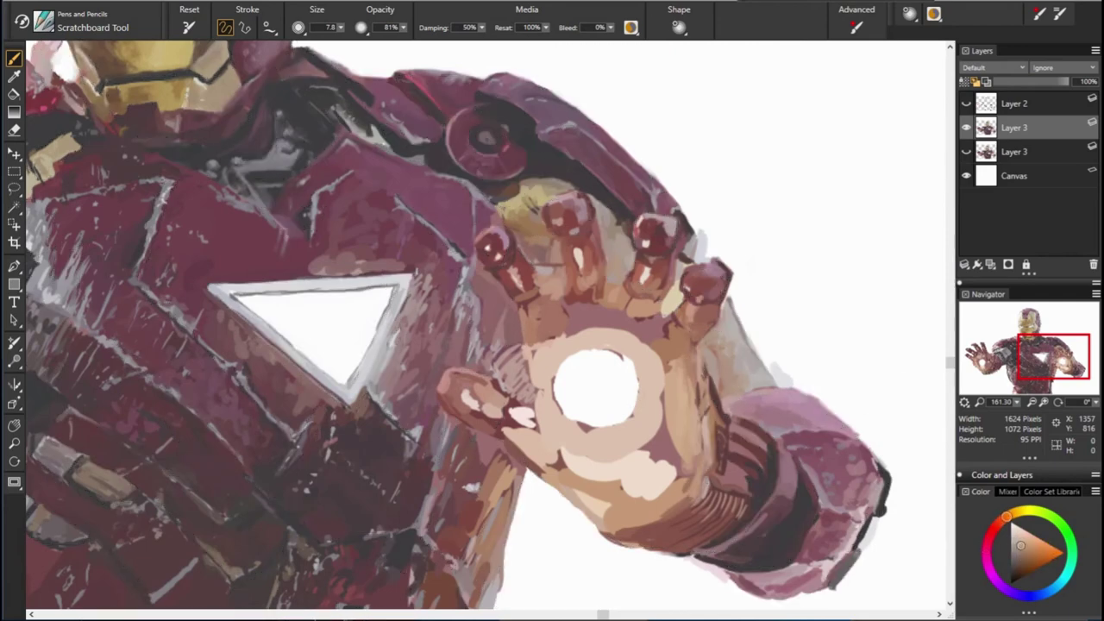
Step: Sample a near-white pink from the palm and dark reddish-brown tones from the wrist
{"action": "left_click", "coordinate": [898, 372], "text": "alt"}
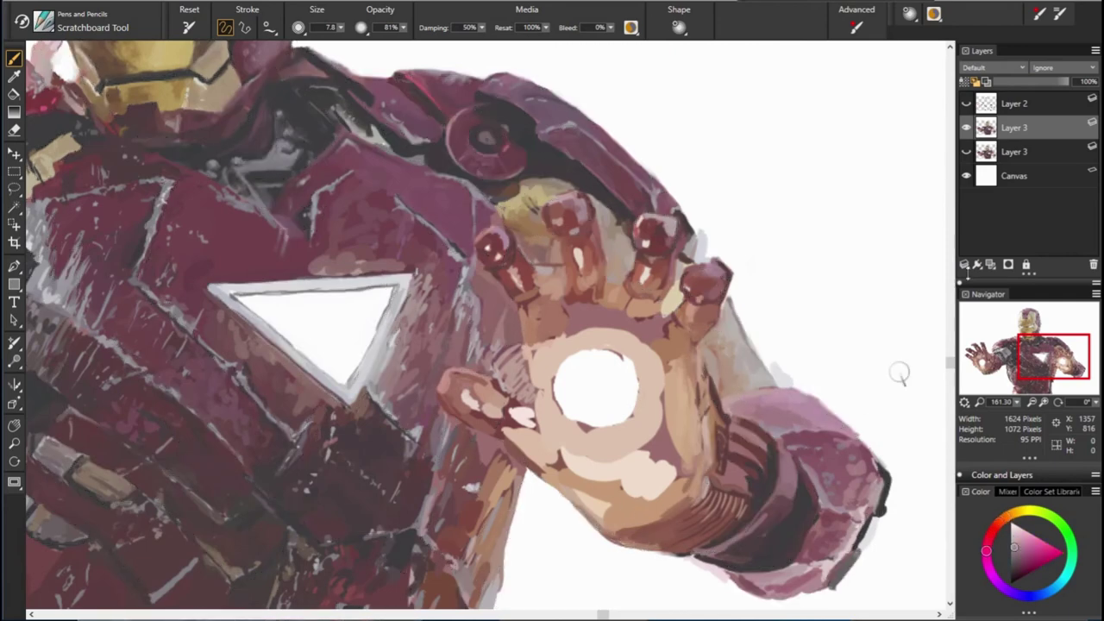
{"action": "left_click", "coordinate": [773, 557], "text": "alt"}
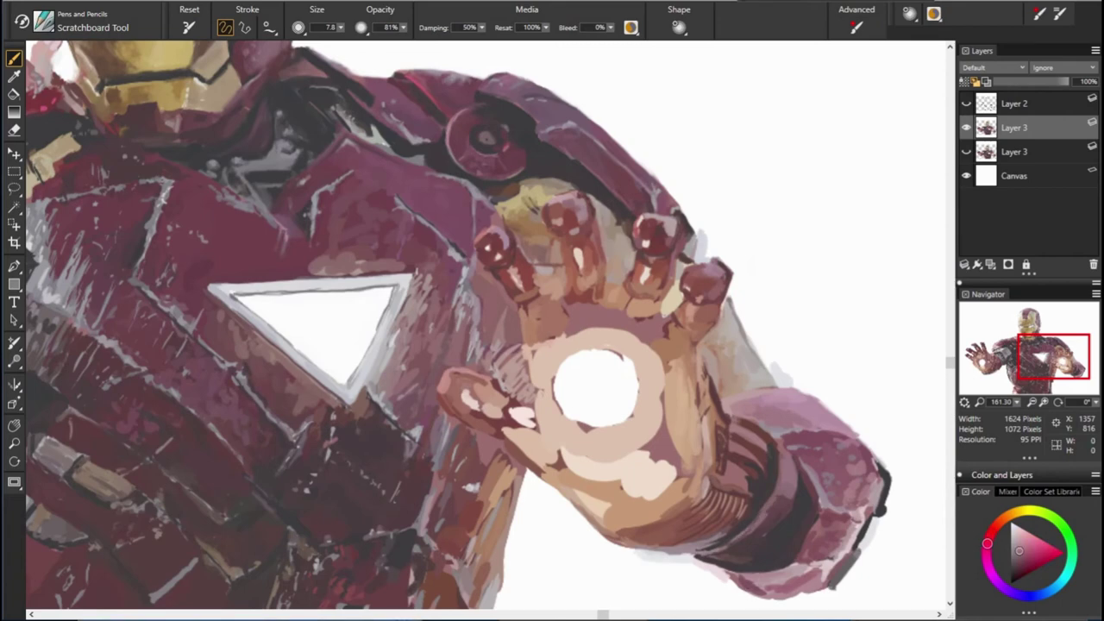
{"action": "left_click", "coordinate": [742, 543], "text": "alt"}
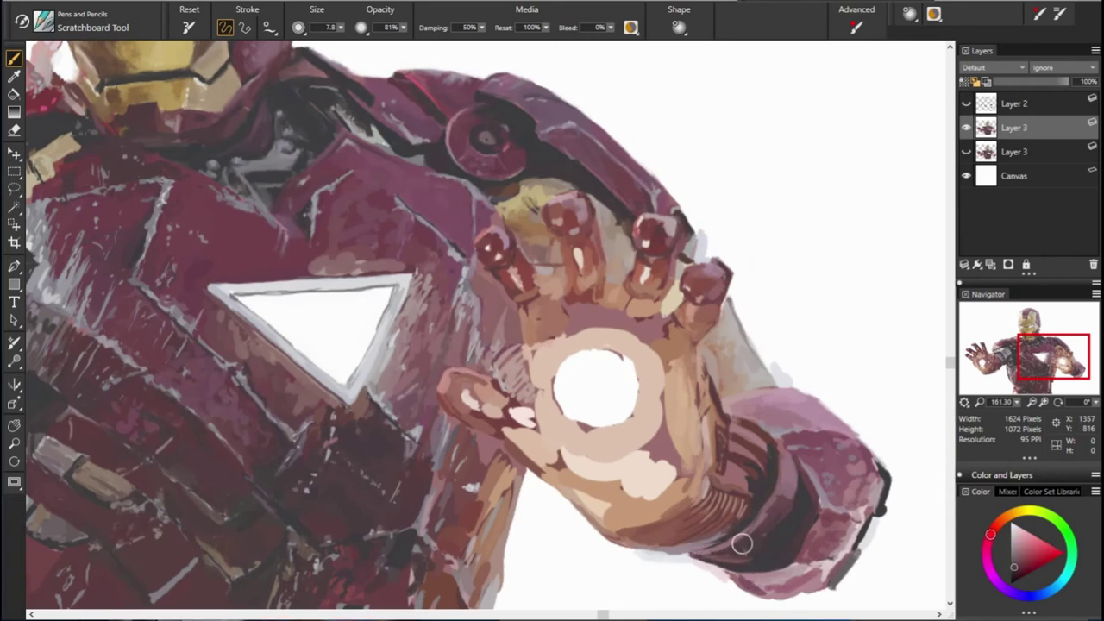
{"action": "left_click", "coordinate": [725, 555], "text": "alt"}
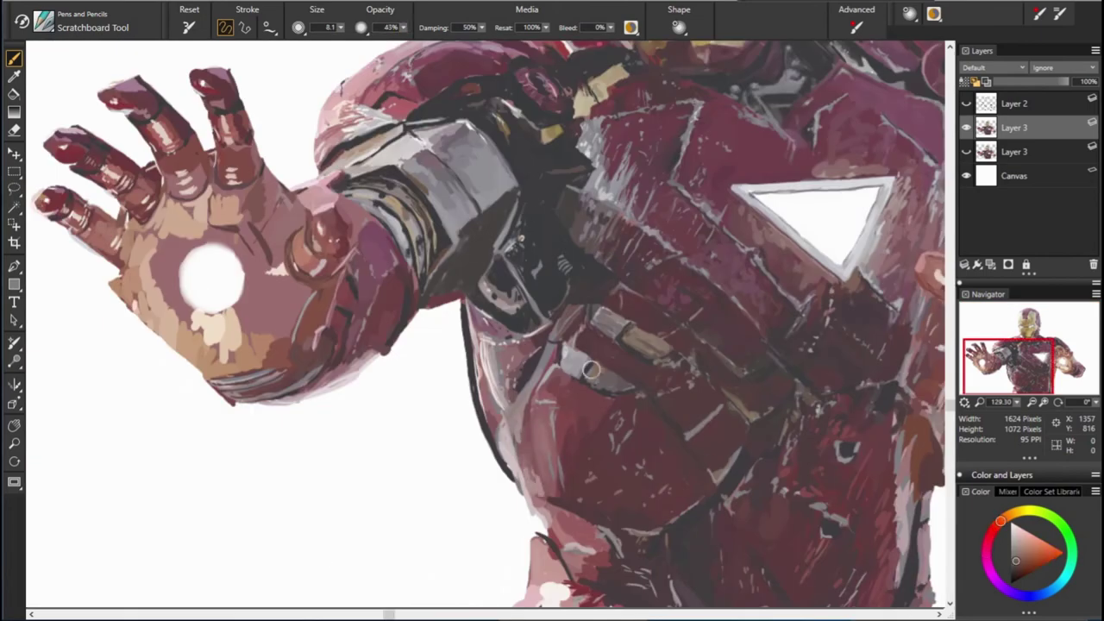
Step: Scratch dark red, saturated red and blue-grey highlight strokes across the chest armour with the Scratchboard Tool
{"action": "left_click", "coordinate": [627, 335], "text": "alt"}
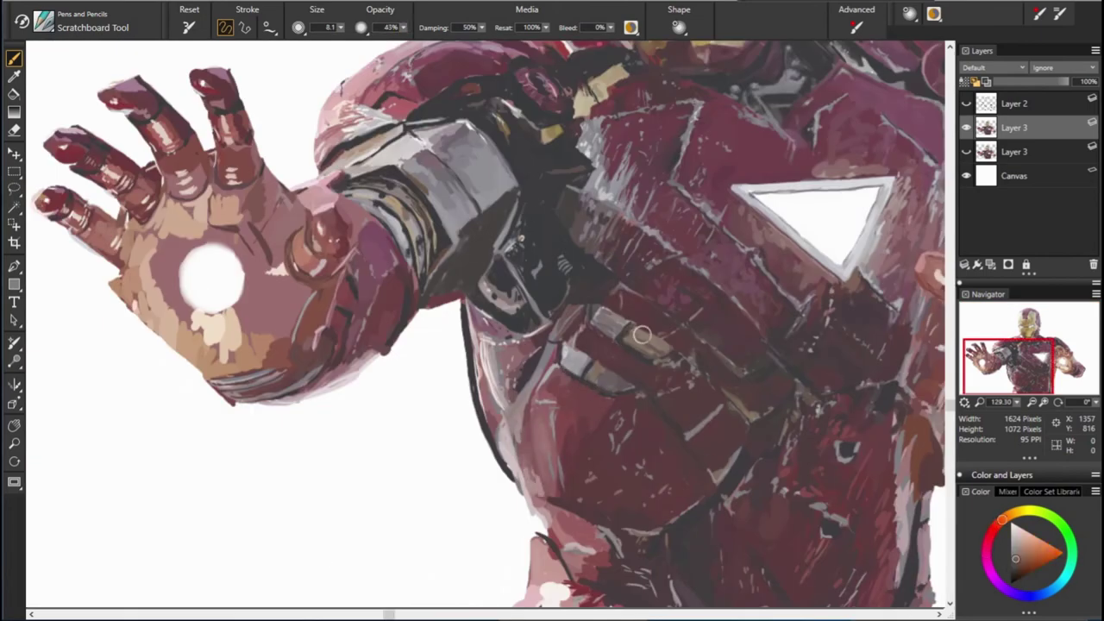
{"action": "left_click", "coordinate": [608, 309], "text": "alt"}
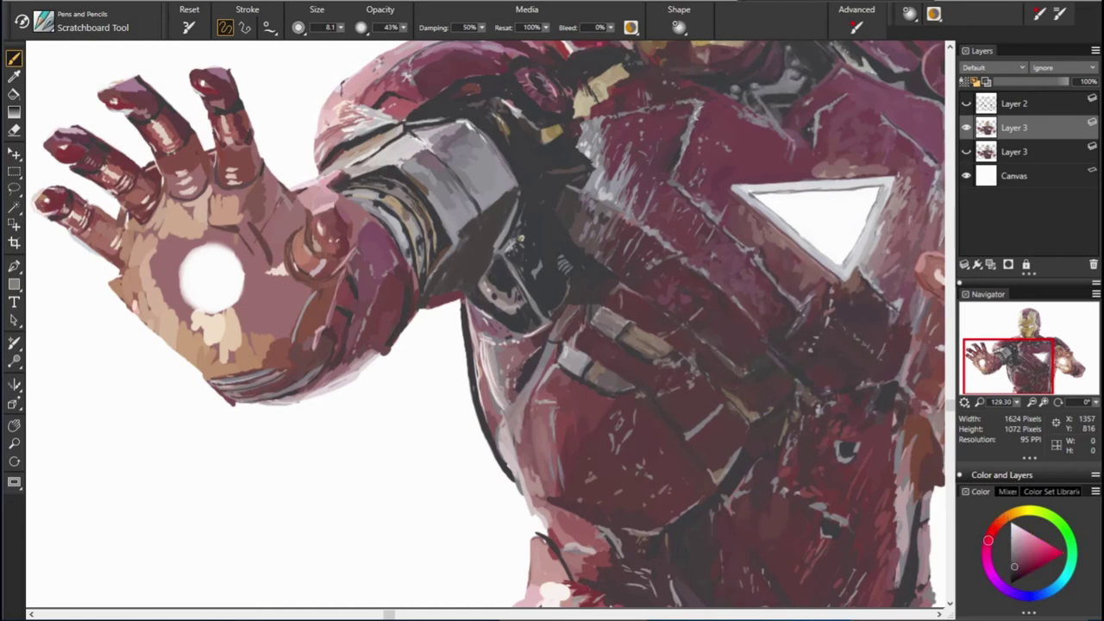
{"action": "left_click", "coordinate": [336, 290], "text": "alt"}
{"action": "left_click", "coordinate": [566, 349], "text": "alt"}
{"action": "left_click", "coordinate": [571, 338], "text": "alt"}
{"action": "left_click", "coordinate": [517, 386], "text": "alt"}
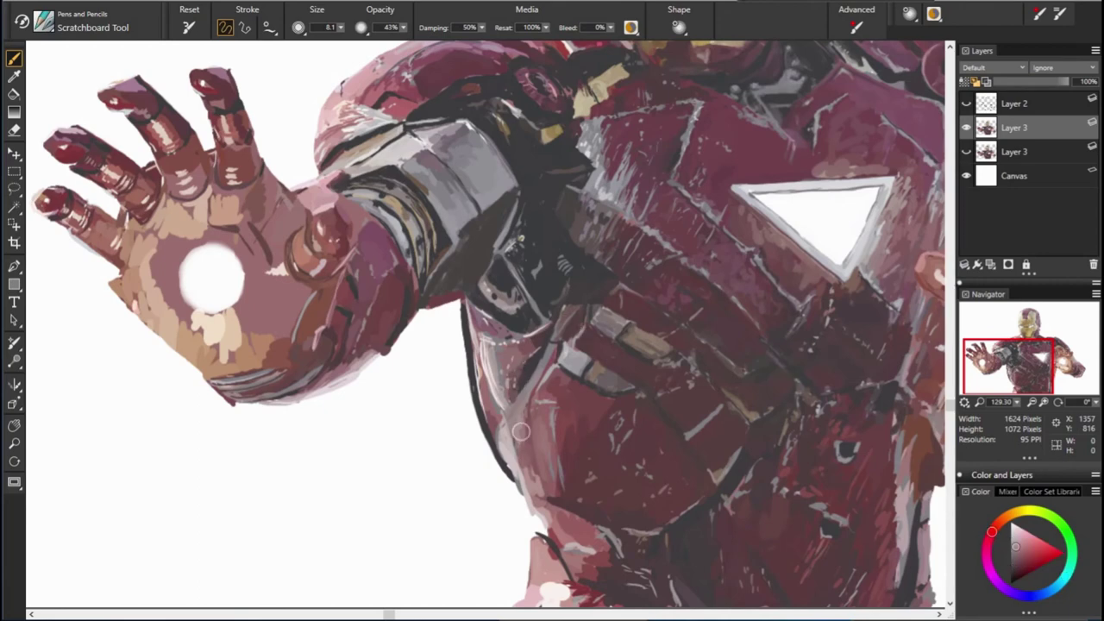
{"action": "left_click", "coordinate": [516, 466], "text": "alt"}
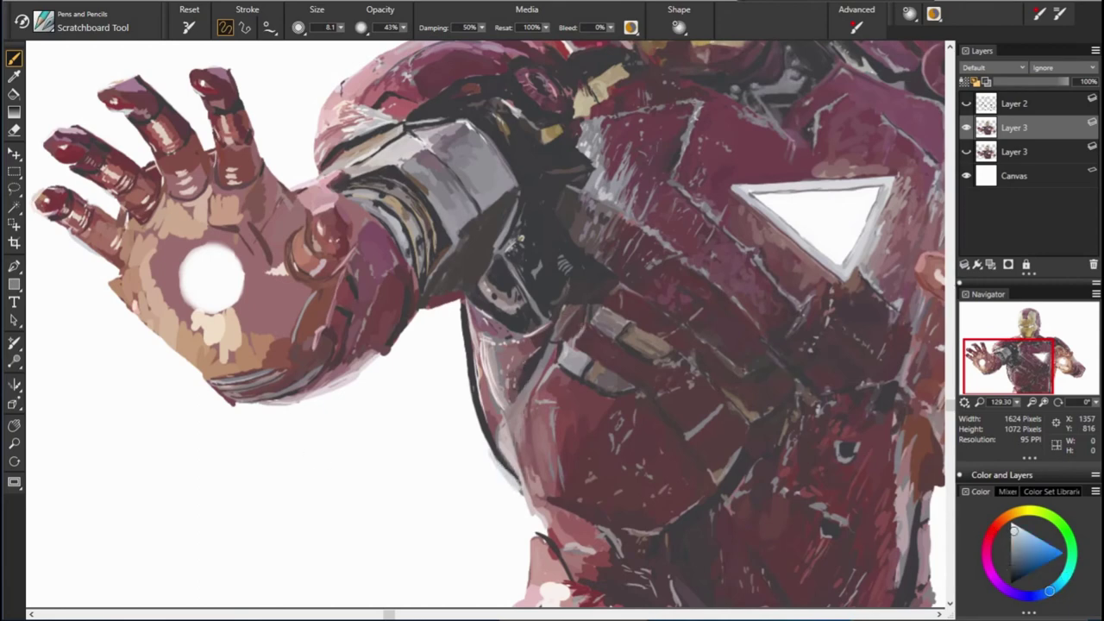
{"action": "left_click", "coordinate": [522, 483], "text": "alt"}
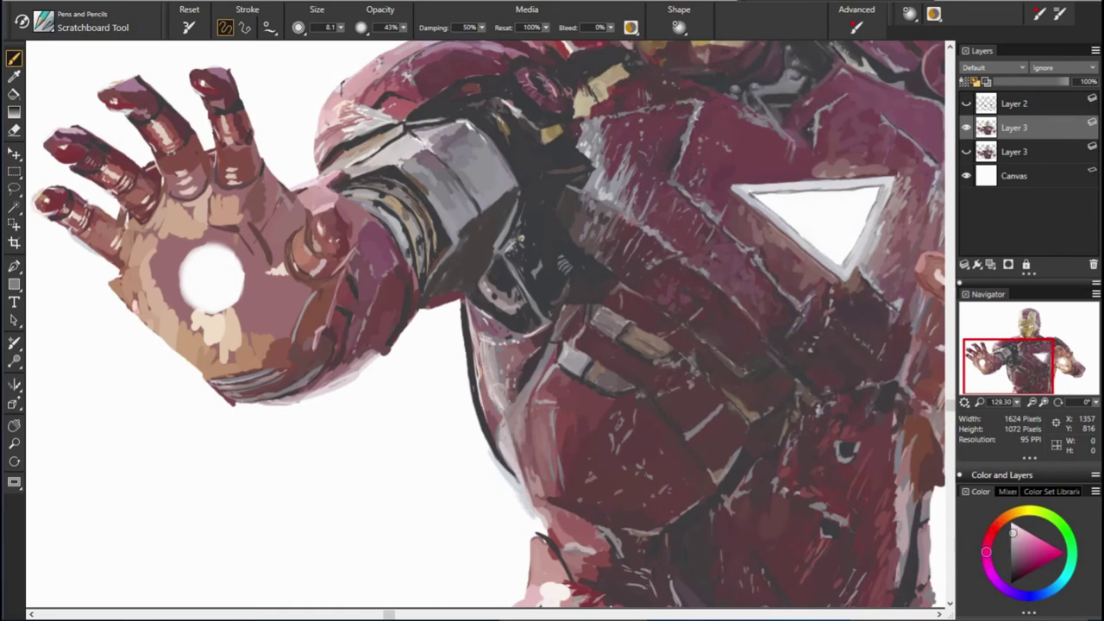
{"action": "left_click", "coordinate": [494, 398], "text": "alt"}
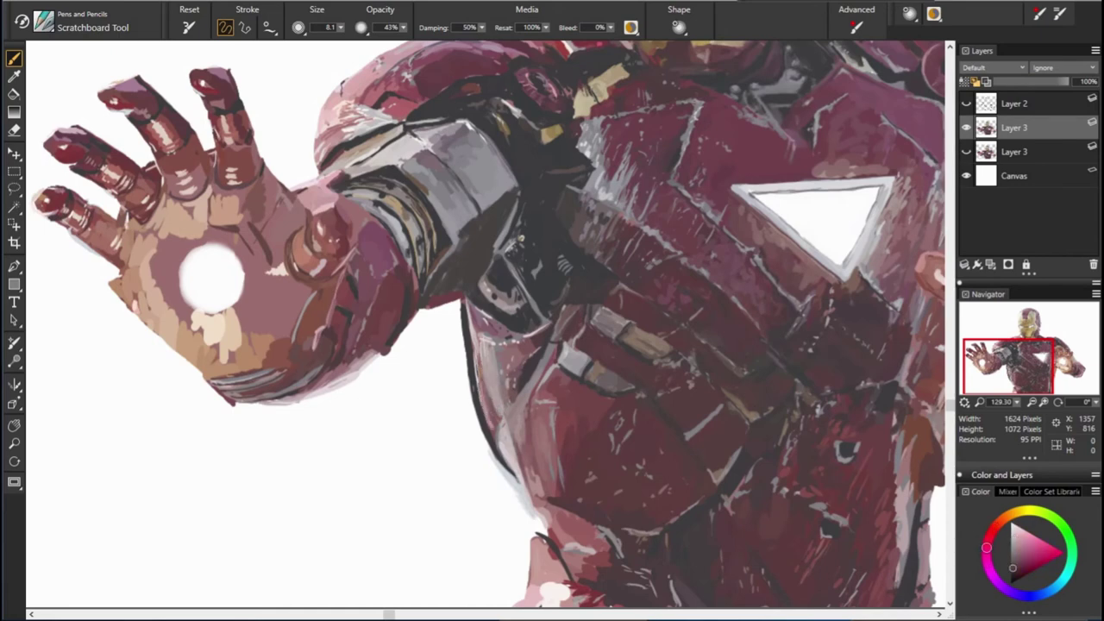
{"action": "left_click", "coordinate": [521, 419], "text": "alt"}
{"action": "left_click", "coordinate": [535, 477], "text": "alt"}
{"action": "left_click", "coordinate": [589, 497], "text": "alt"}
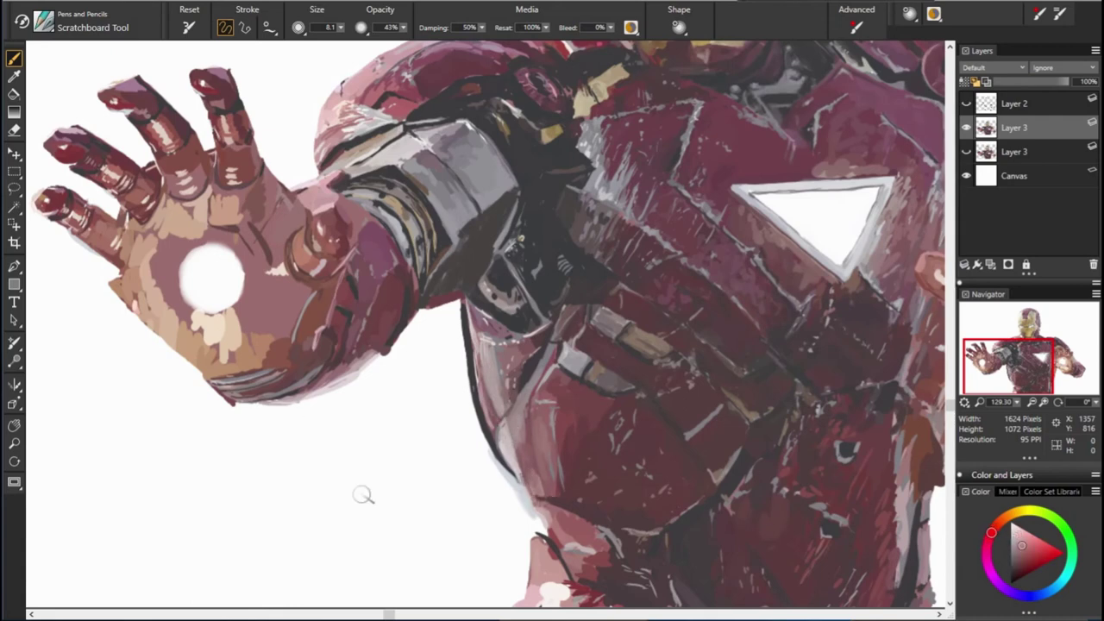
{"action": "left_click", "coordinate": [559, 498], "text": "alt"}
{"action": "left_click", "coordinate": [733, 504], "text": "alt"}
{"action": "left_click", "coordinate": [429, 487], "text": "alt"}
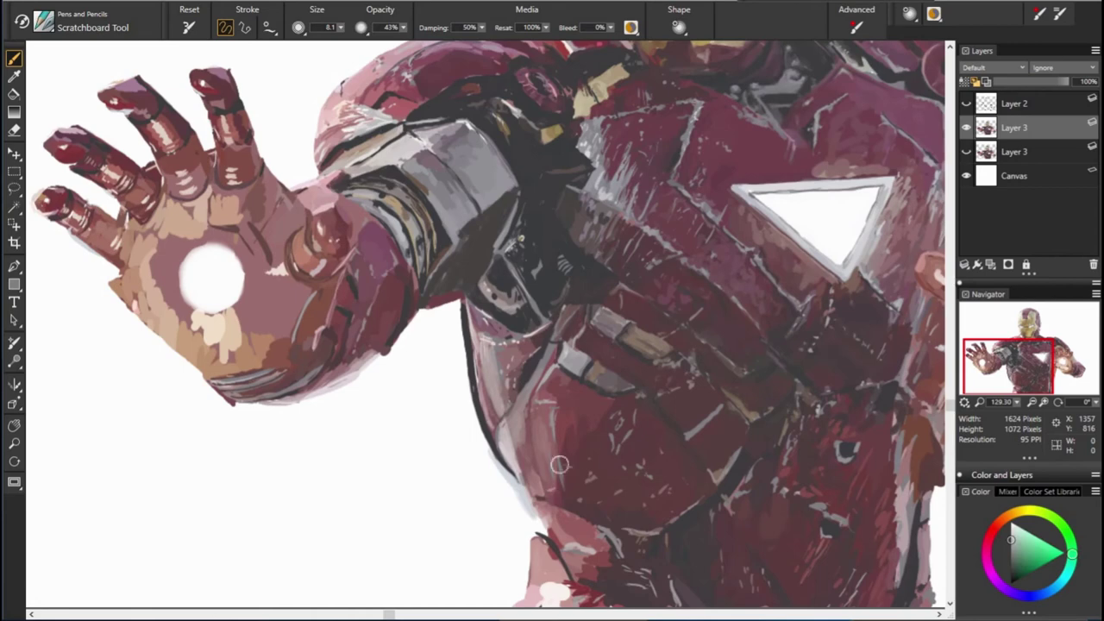
{"action": "left_click", "coordinate": [571, 369], "text": "alt"}
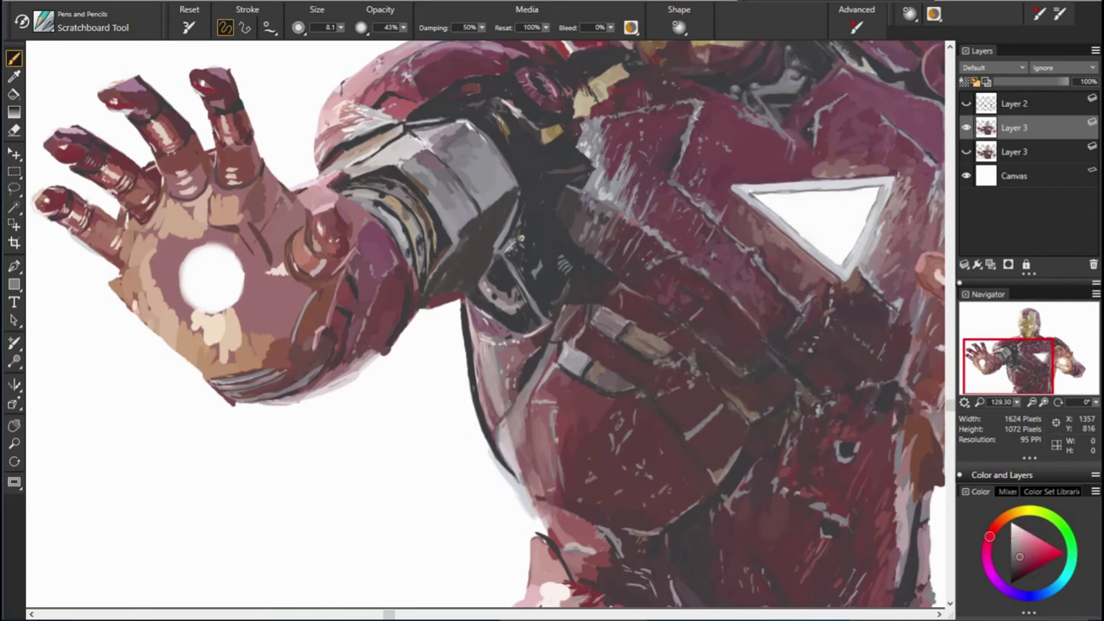
{"action": "left_click", "coordinate": [839, 475], "text": "alt"}
{"action": "left_click", "coordinate": [1050, 591]}
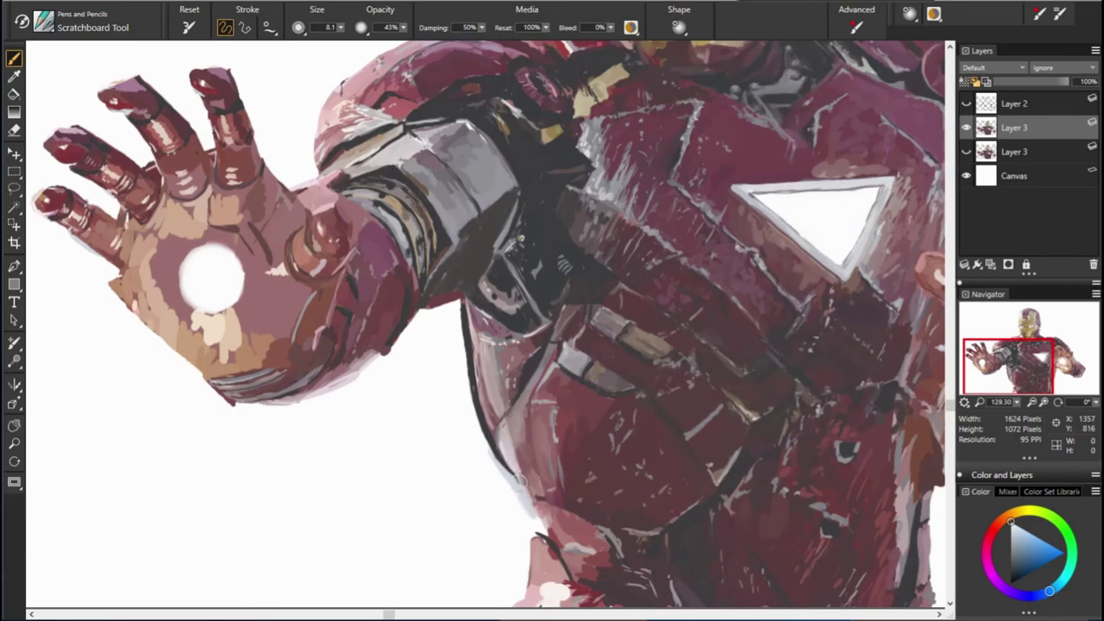
Step: Add red-magenta, pinkish and dark blue-grey texture strokes on the lower torso and arm joint
{"action": "left_click", "coordinate": [535, 523], "text": "alt"}
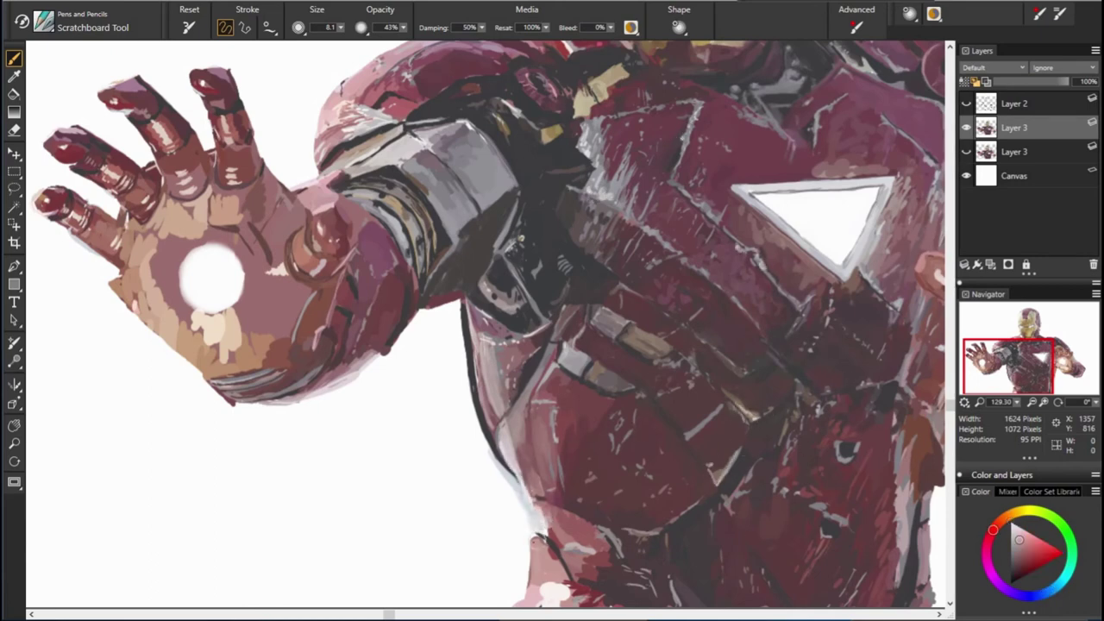
{"action": "left_click", "coordinate": [552, 518], "text": "alt"}
{"action": "left_click", "coordinate": [601, 576], "text": "alt"}
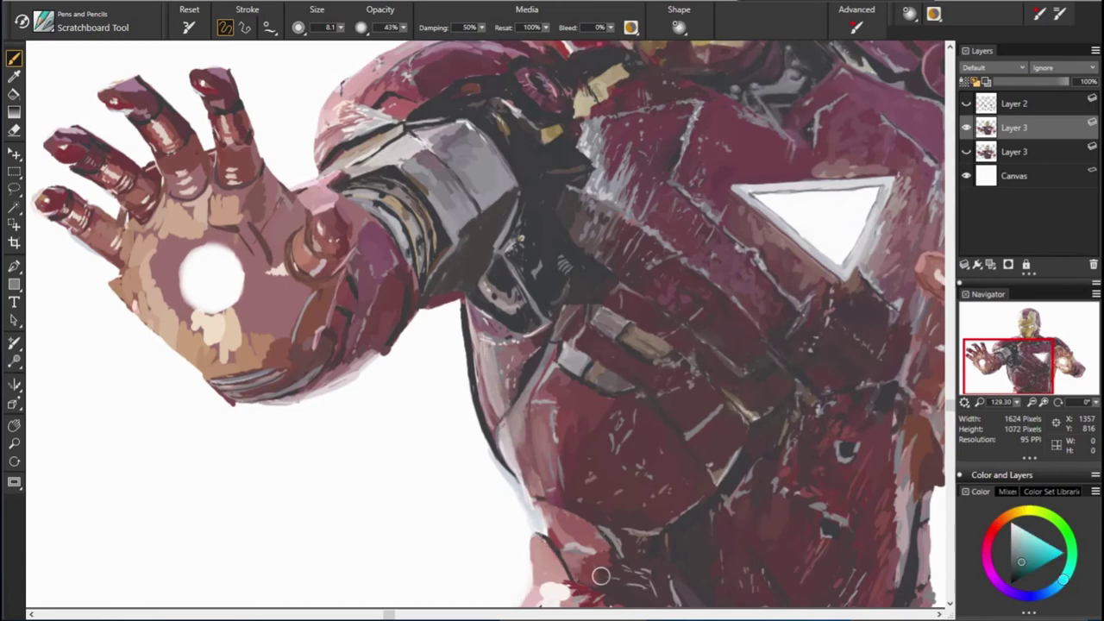
{"action": "left_click", "coordinate": [698, 542], "text": "alt"}
{"action": "left_click", "coordinate": [622, 562], "text": "alt"}
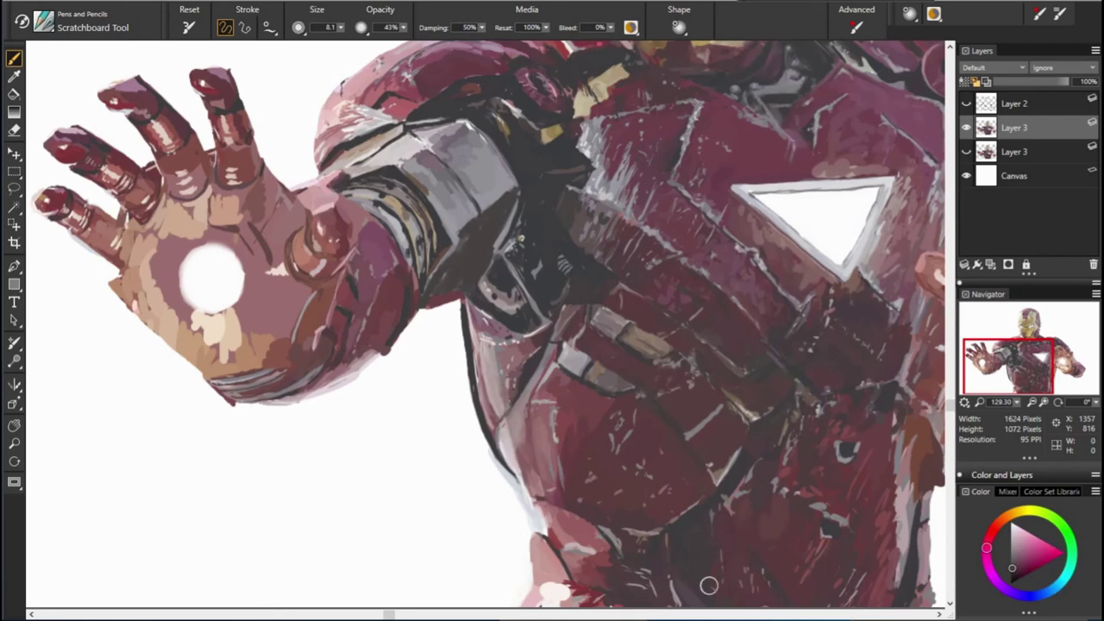
{"action": "left_click", "coordinate": [552, 586], "text": "alt"}
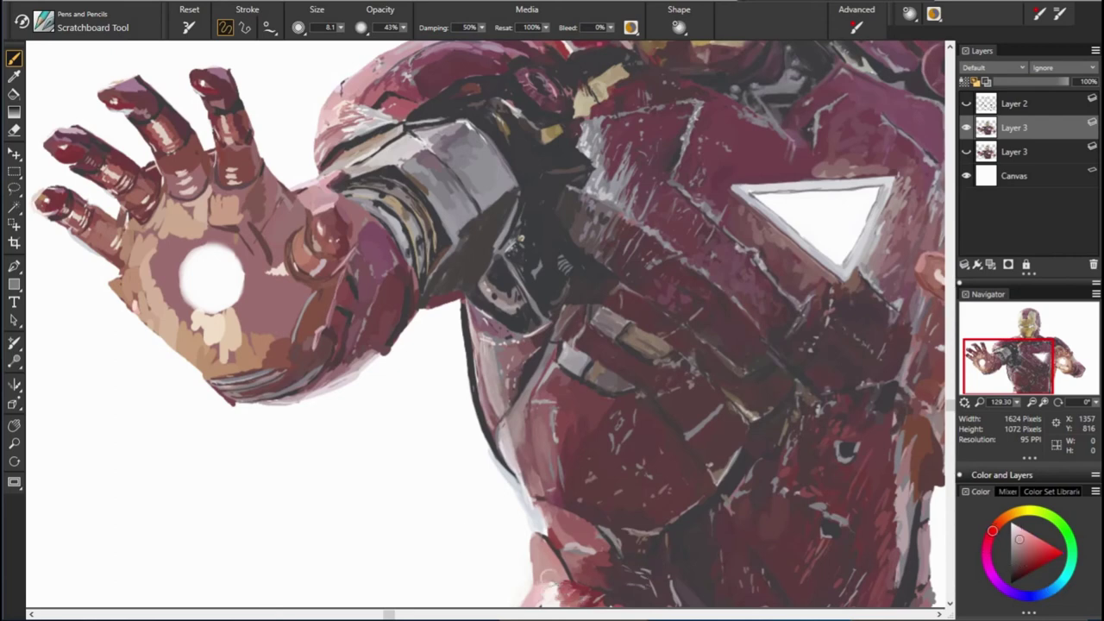
{"action": "left_click", "coordinate": [566, 579], "text": "alt"}
{"action": "left_click", "coordinate": [603, 580], "text": "alt"}
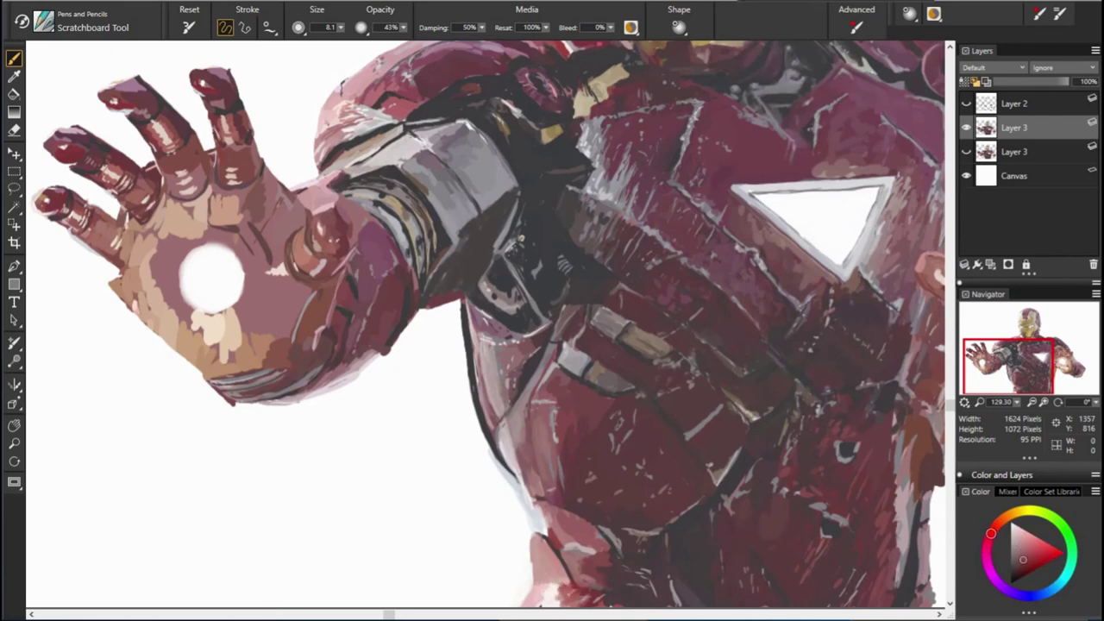
{"action": "left_click", "coordinate": [608, 583], "text": "alt"}
{"action": "left_click", "coordinate": [609, 598], "text": "alt"}
{"action": "left_click", "coordinate": [567, 543], "text": "alt"}
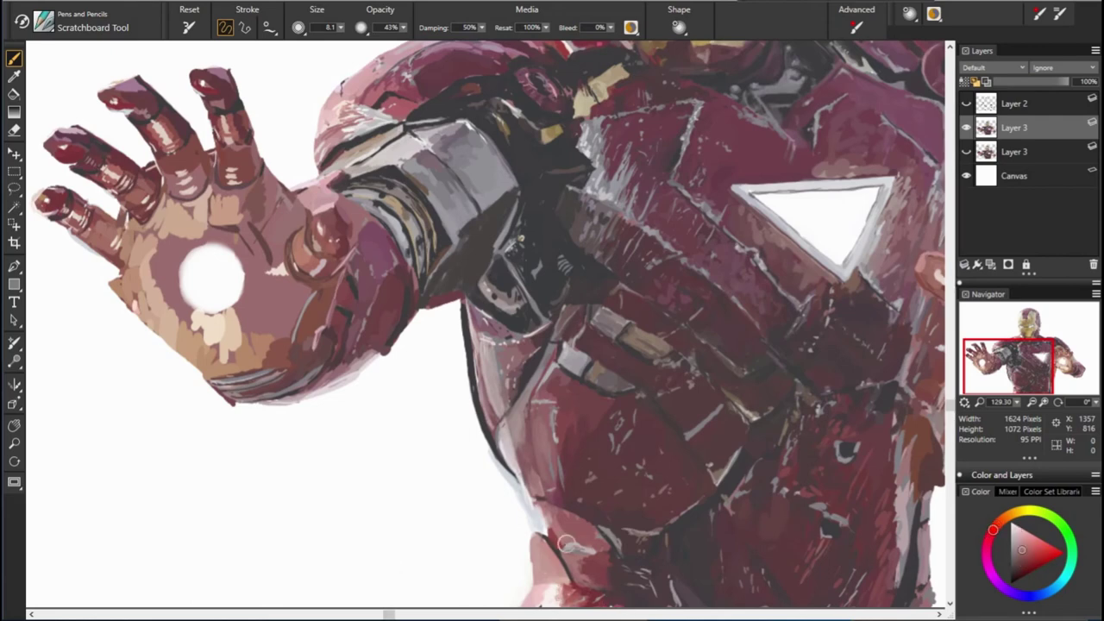
{"action": "left_click", "coordinate": [399, 508], "text": "alt"}
{"action": "left_click", "coordinate": [595, 531], "text": "alt"}
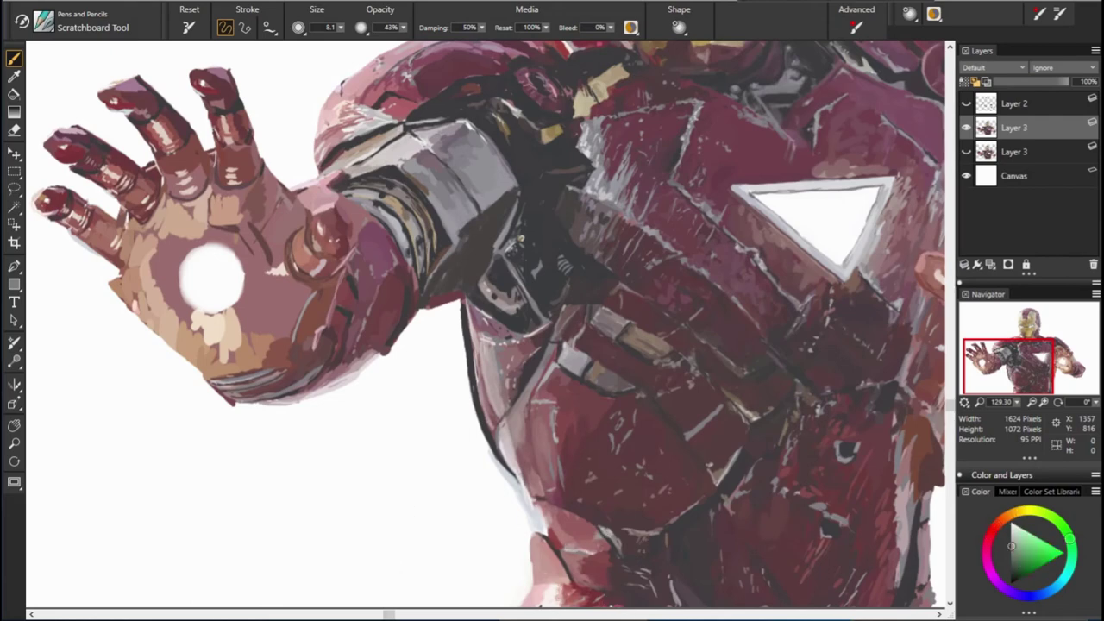
{"action": "left_click", "coordinate": [549, 502], "text": "alt"}
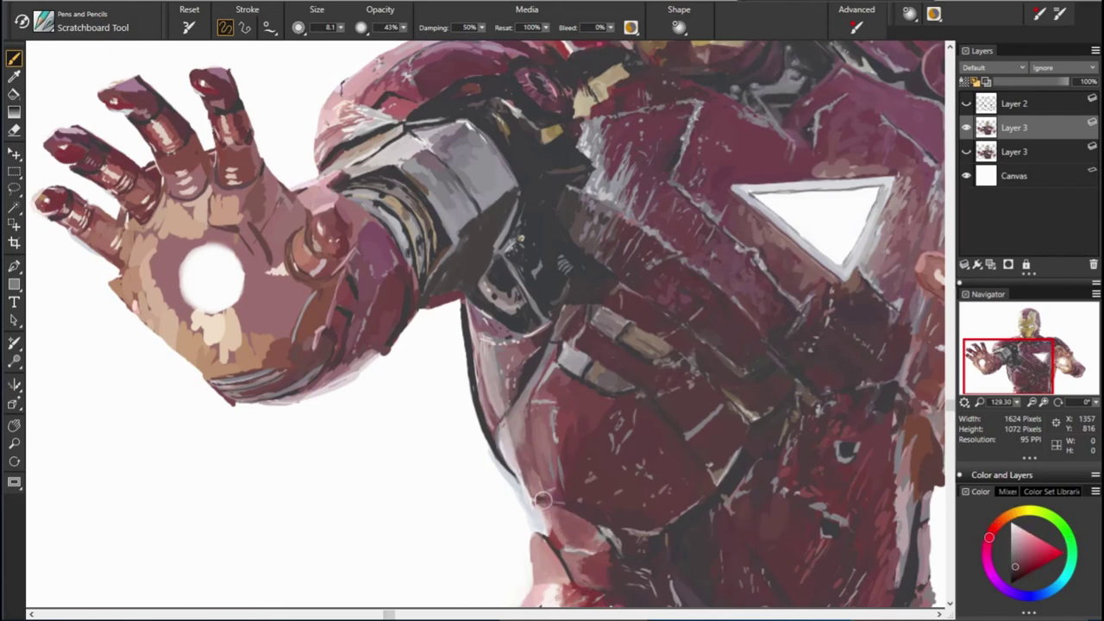
{"action": "left_click", "coordinate": [549, 476], "text": "alt"}
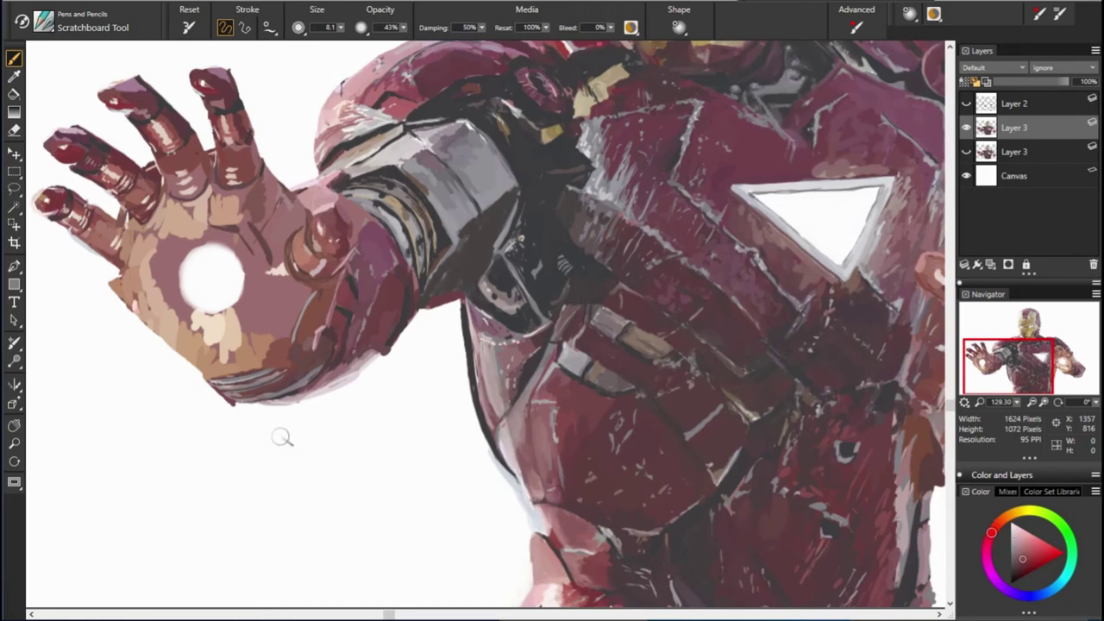
{"action": "left_click", "coordinate": [545, 326], "text": "alt"}
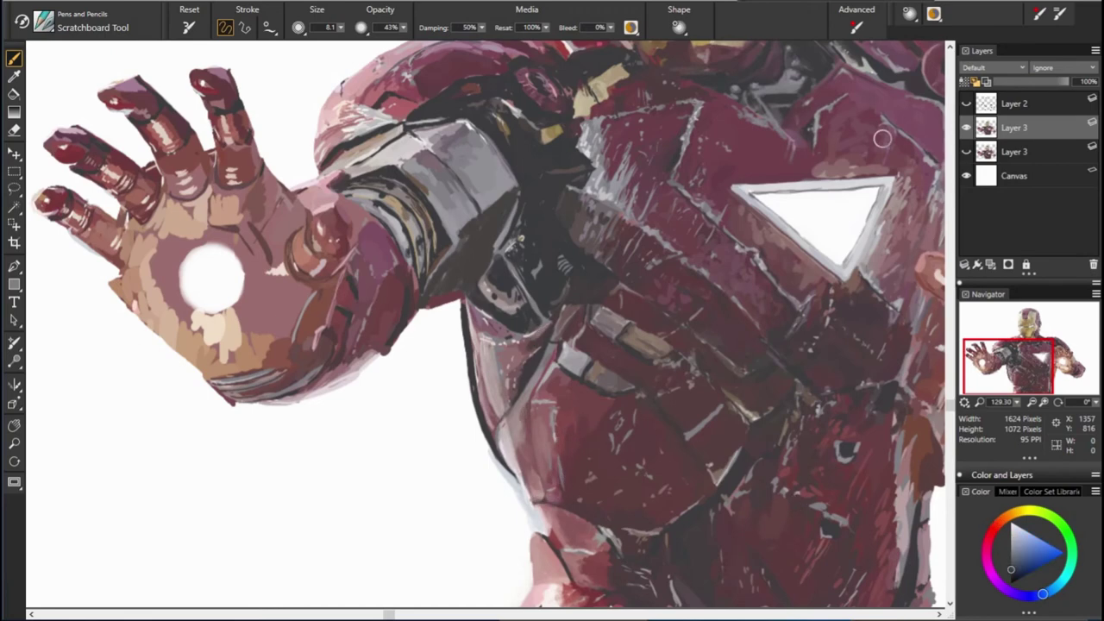
{"action": "left_click", "coordinate": [509, 326], "text": "alt"}
{"action": "left_click", "coordinate": [528, 317], "text": "alt"}
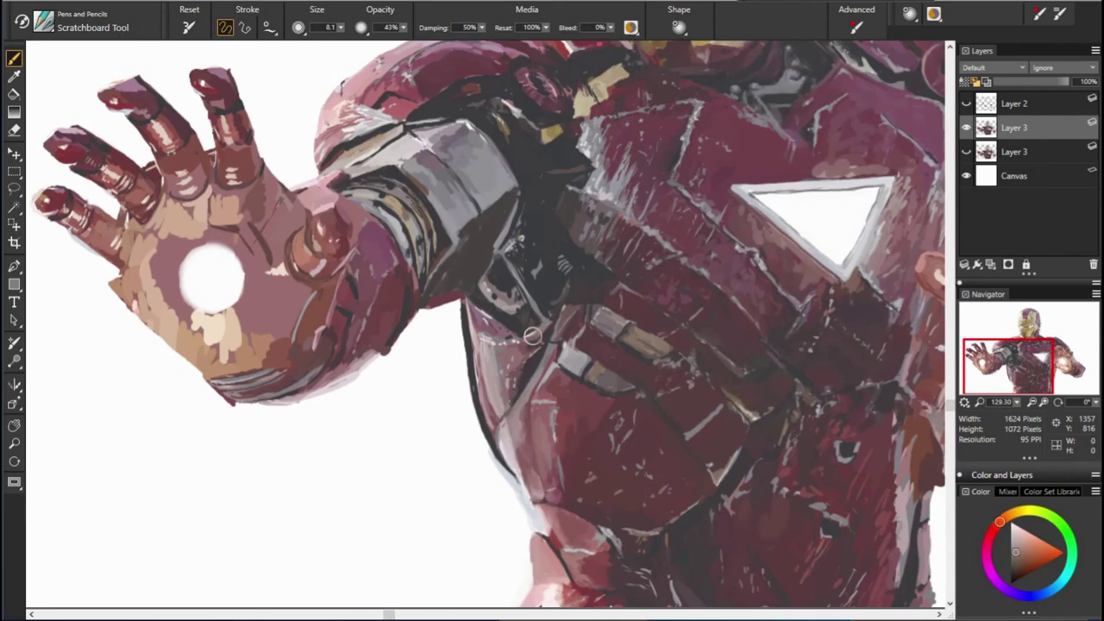
{"action": "left_click", "coordinate": [536, 332], "text": "alt"}
{"action": "left_click", "coordinate": [565, 321], "text": "alt"}
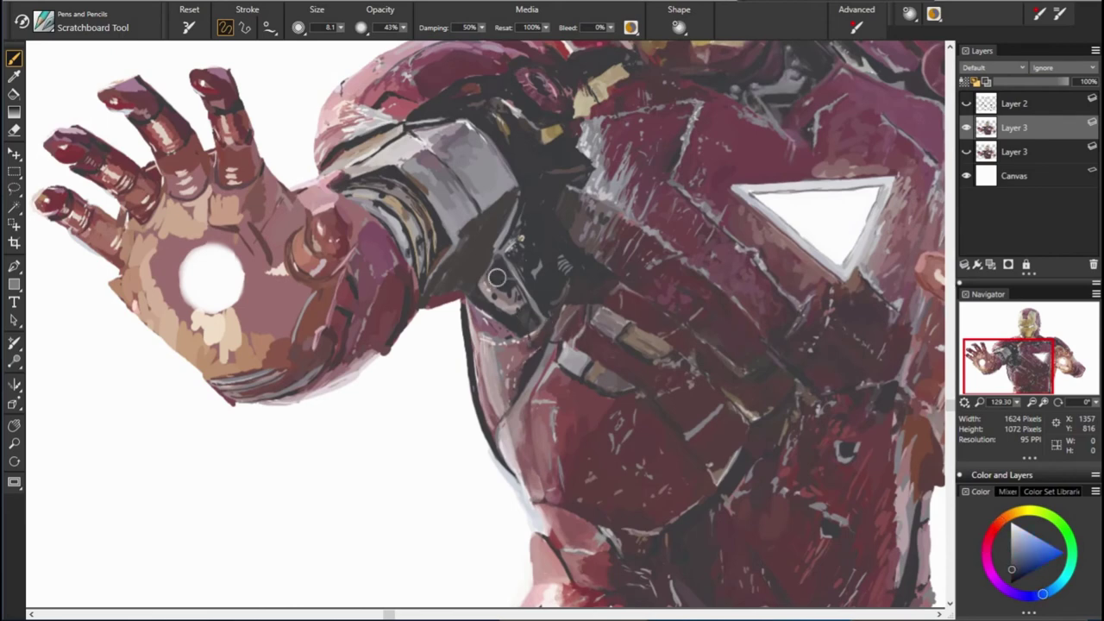
{"action": "left_click", "coordinate": [438, 262], "text": "alt"}
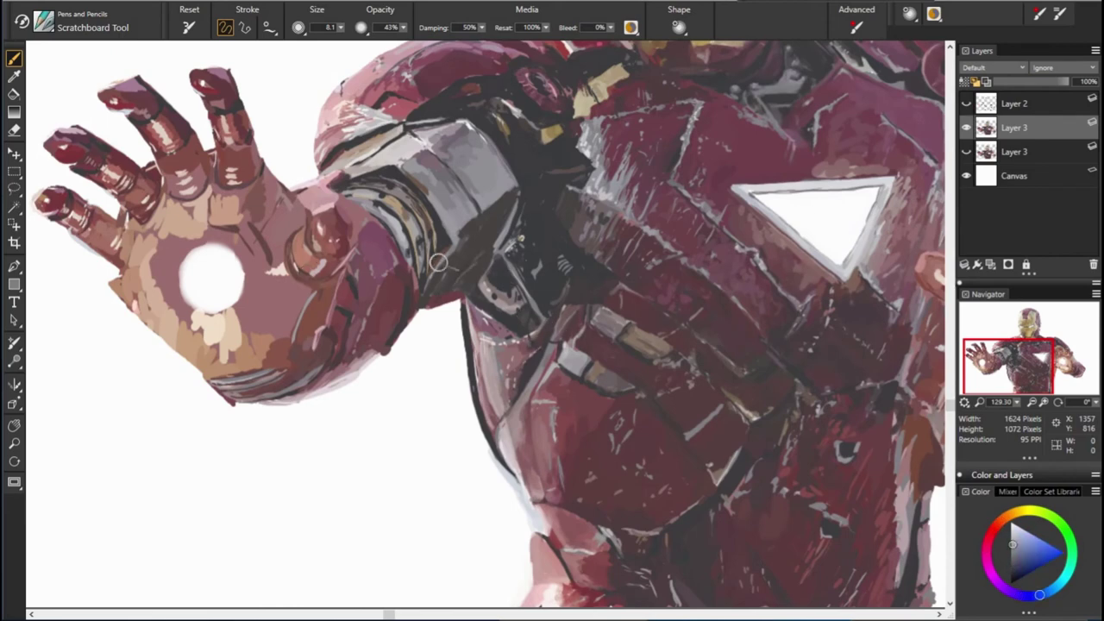
Step: Texture the upper forearm with red-orange, warm and dark maroon strokes, plus pink and shadow reds
{"action": "left_click", "coordinate": [372, 182], "text": "alt"}
{"action": "left_click", "coordinate": [461, 122], "text": "alt"}
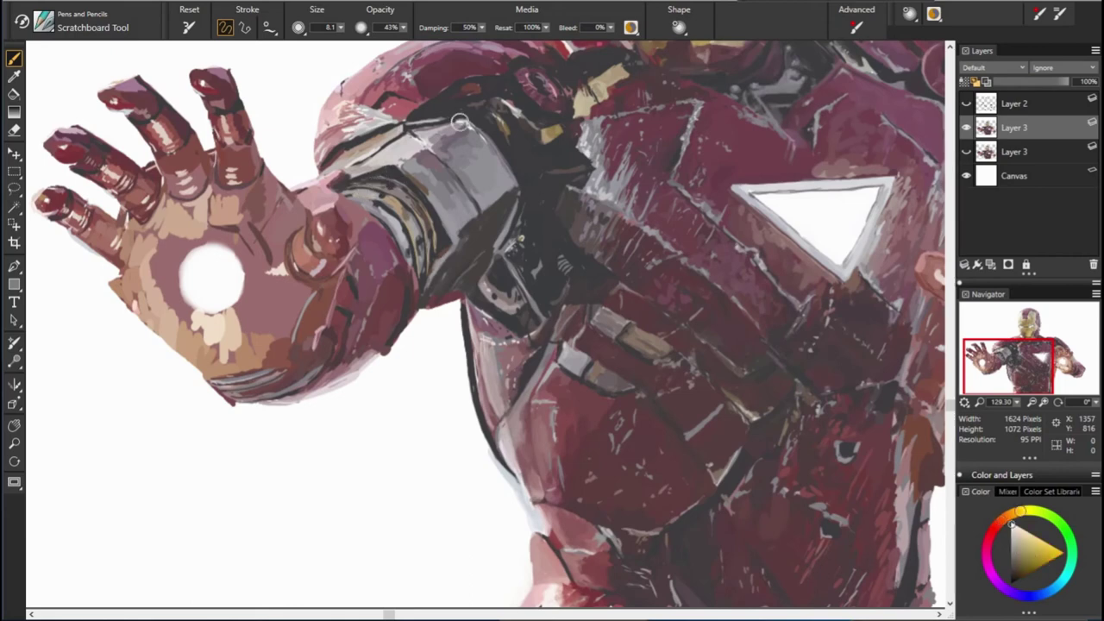
{"action": "left_click", "coordinate": [553, 170], "text": "alt"}
{"action": "left_click", "coordinate": [662, 141], "text": "alt"}
{"action": "left_click", "coordinate": [398, 121], "text": "alt"}
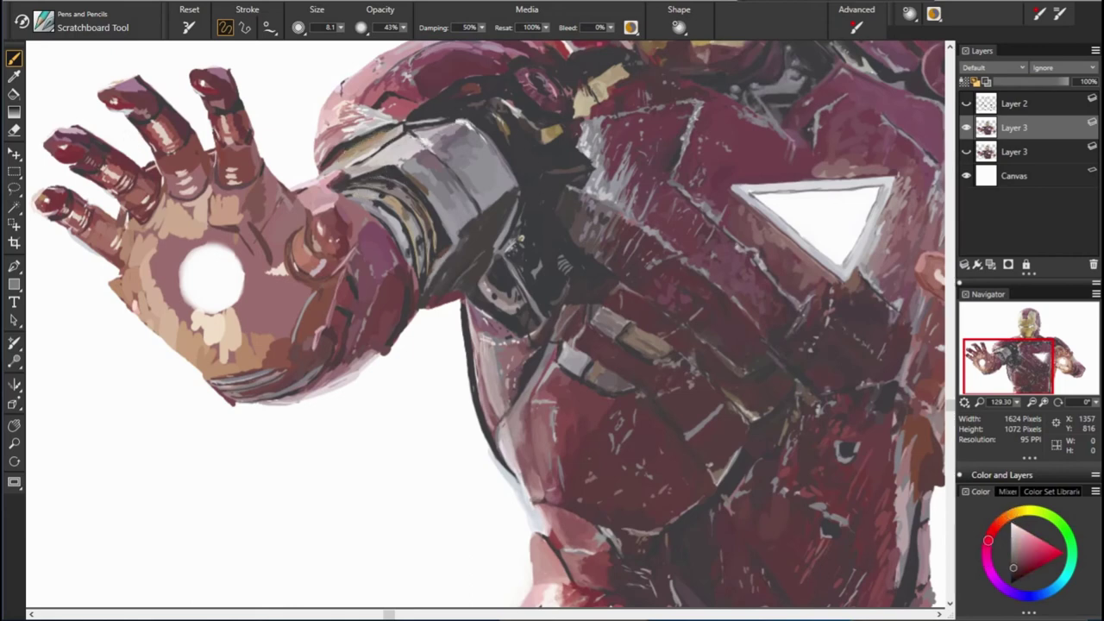
{"action": "left_click", "coordinate": [901, 401], "text": "alt"}
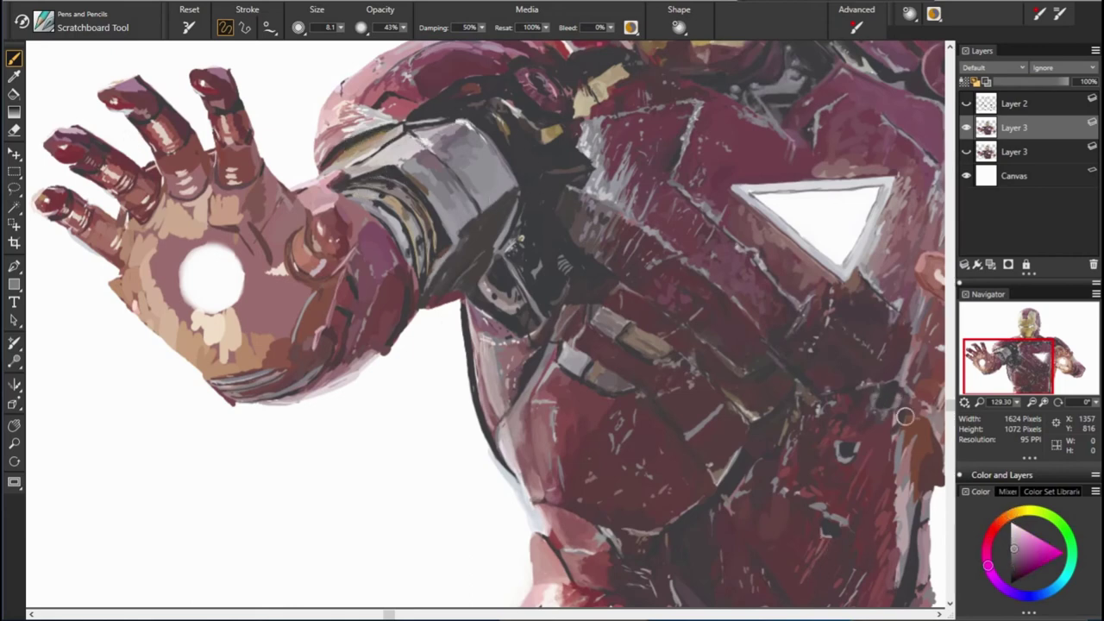
{"action": "left_click", "coordinate": [857, 442], "text": "alt"}
{"action": "left_click", "coordinate": [815, 521], "text": "alt"}
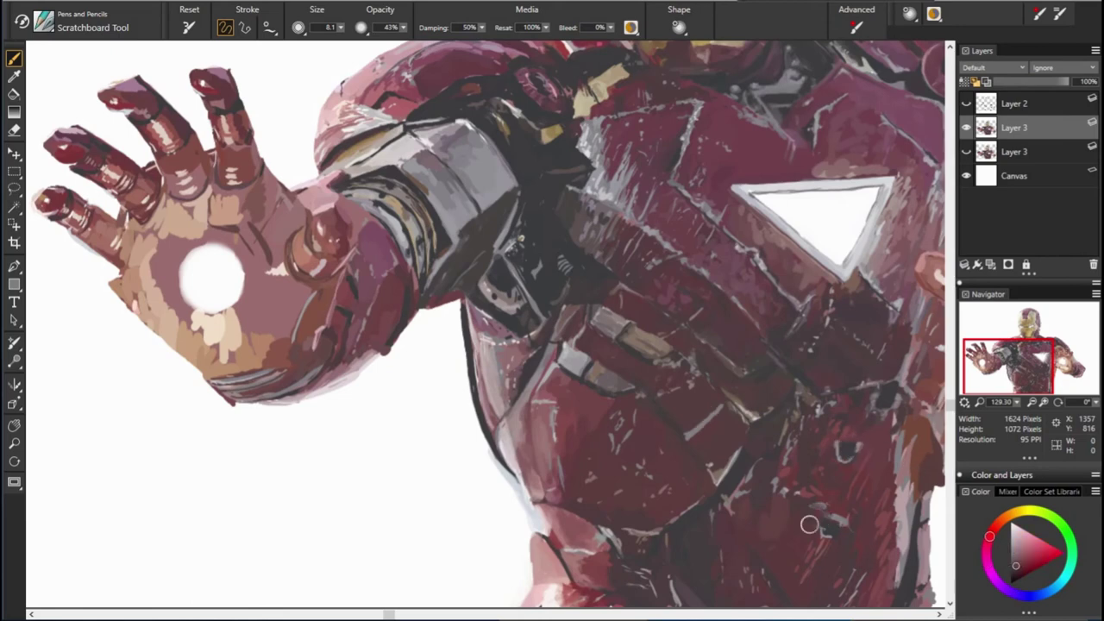
{"action": "left_click", "coordinate": [763, 474], "text": "alt"}
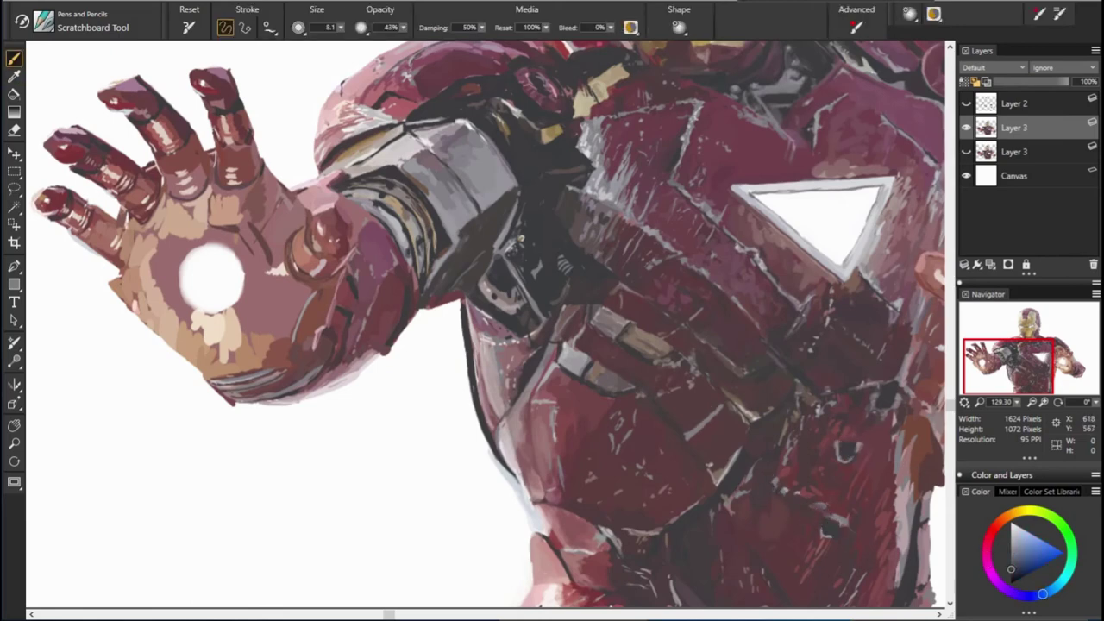
Step: Raise brush opacity to 80% and add muted, dark and light orange strokes on the chest plates
{"action": "key", "text": "8"}
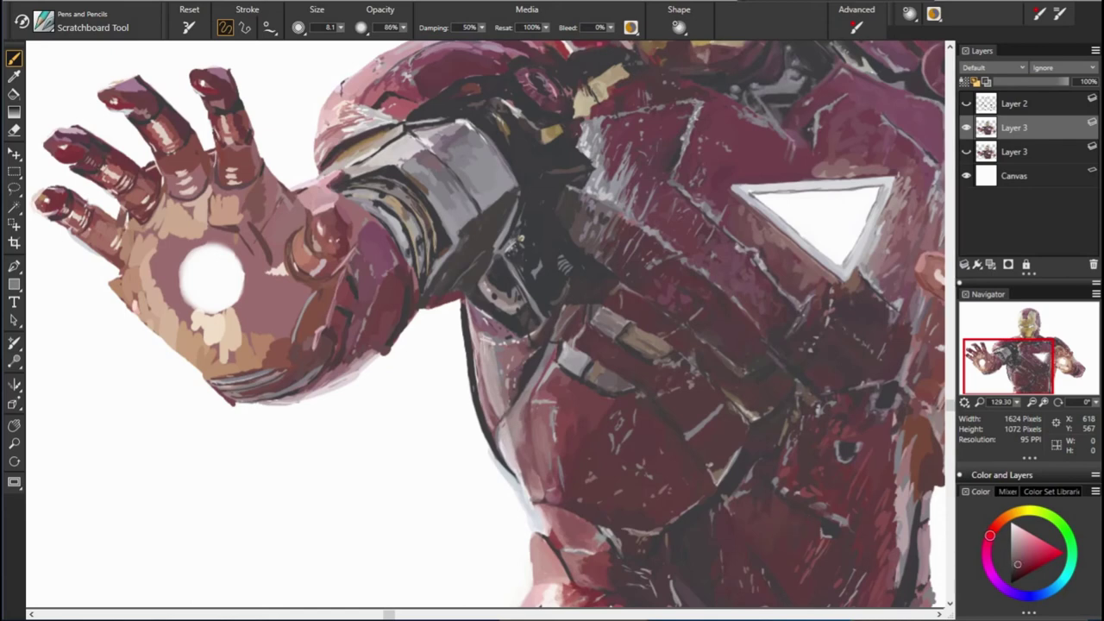
{"action": "left_click", "coordinate": [828, 565], "text": "alt"}
{"action": "left_click", "coordinate": [801, 588], "text": "alt"}
{"action": "left_click", "coordinate": [604, 366], "text": "alt"}
{"action": "left_click", "coordinate": [828, 503], "text": "alt"}
{"action": "left_click", "coordinate": [851, 499], "text": "alt"}
{"action": "left_click", "coordinate": [894, 574], "text": "alt"}
{"action": "left_click", "coordinate": [640, 568], "text": "alt"}
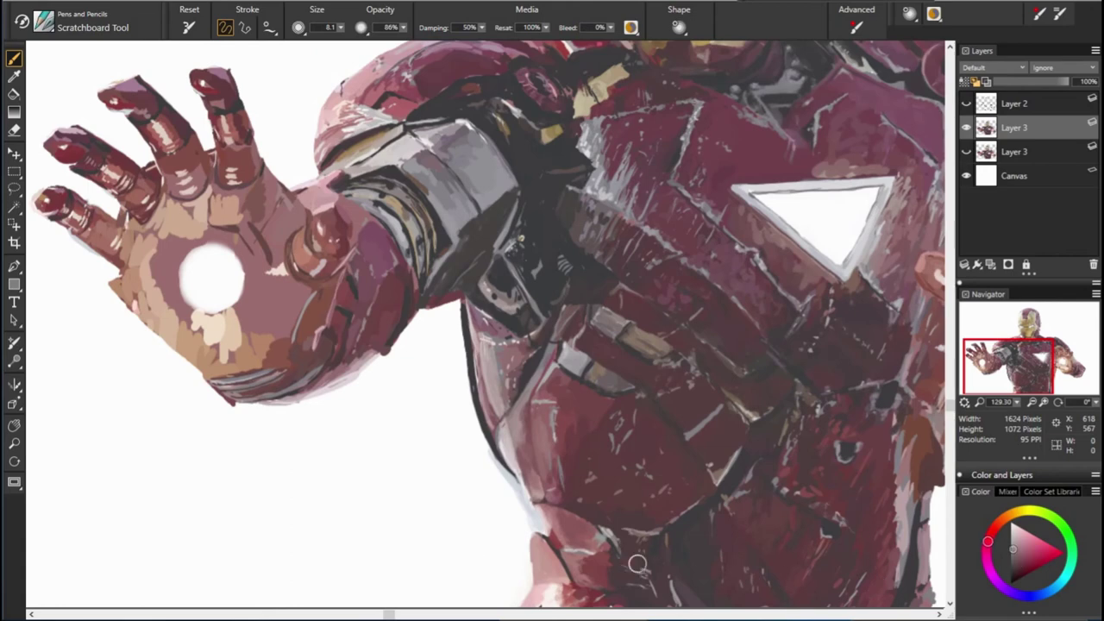
{"action": "left_click", "coordinate": [750, 561], "text": "alt"}
{"action": "left_click", "coordinate": [678, 455], "text": "alt"}
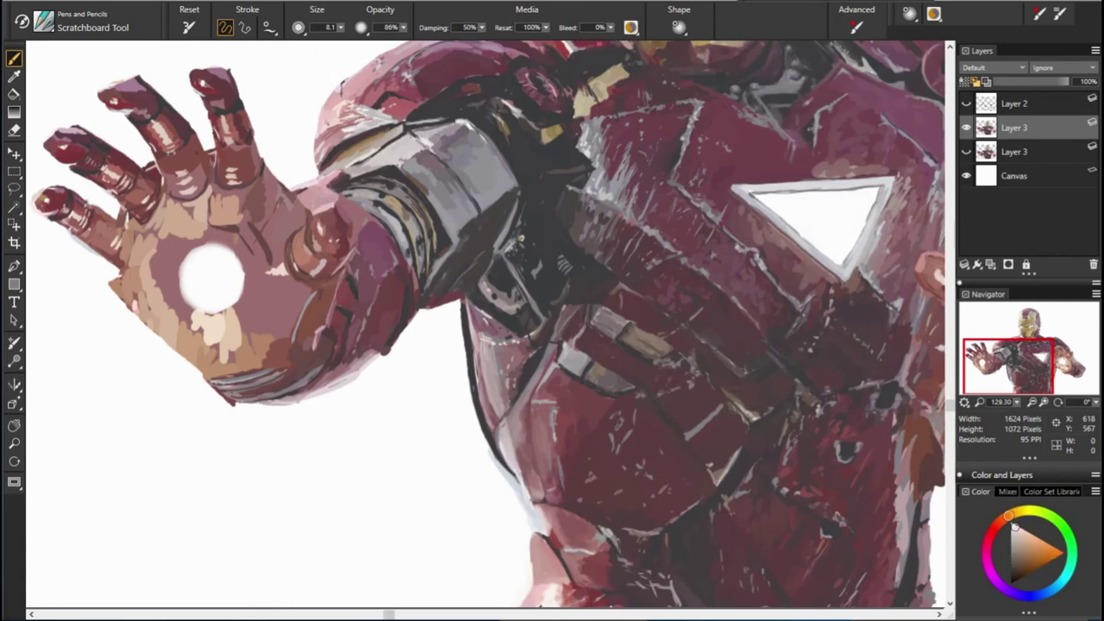
Step: Scratch brown, pale mauve, dark teal and pinkish grey strokes over the hand and gauntlet
{"action": "left_click", "coordinate": [512, 106], "text": "alt"}
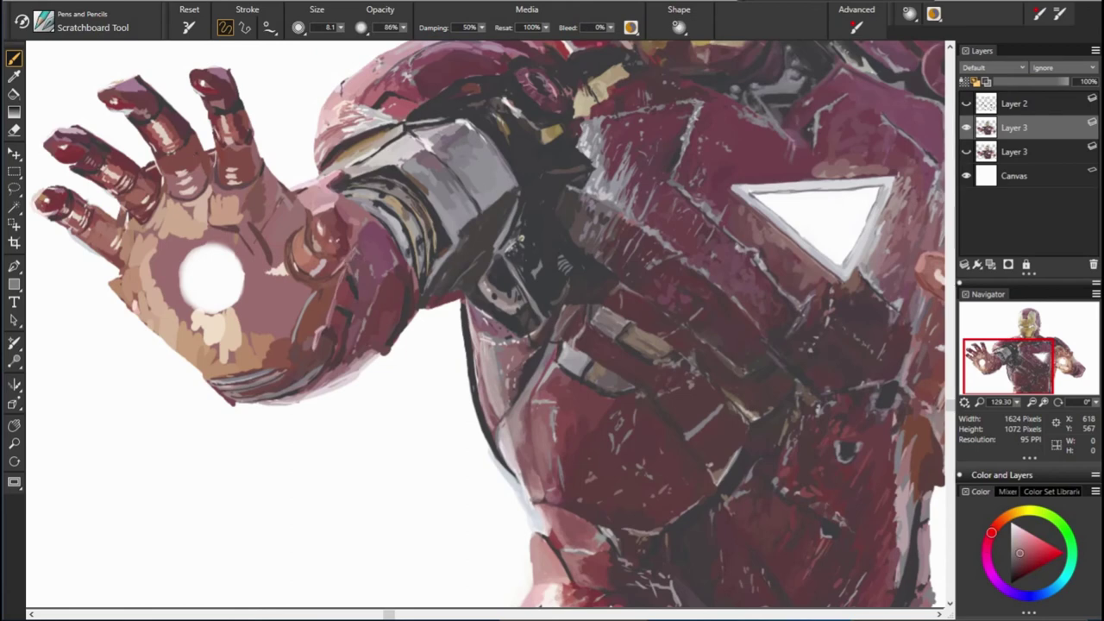
{"action": "left_click", "coordinate": [307, 314], "text": "alt"}
{"action": "left_click", "coordinate": [336, 326], "text": "alt"}
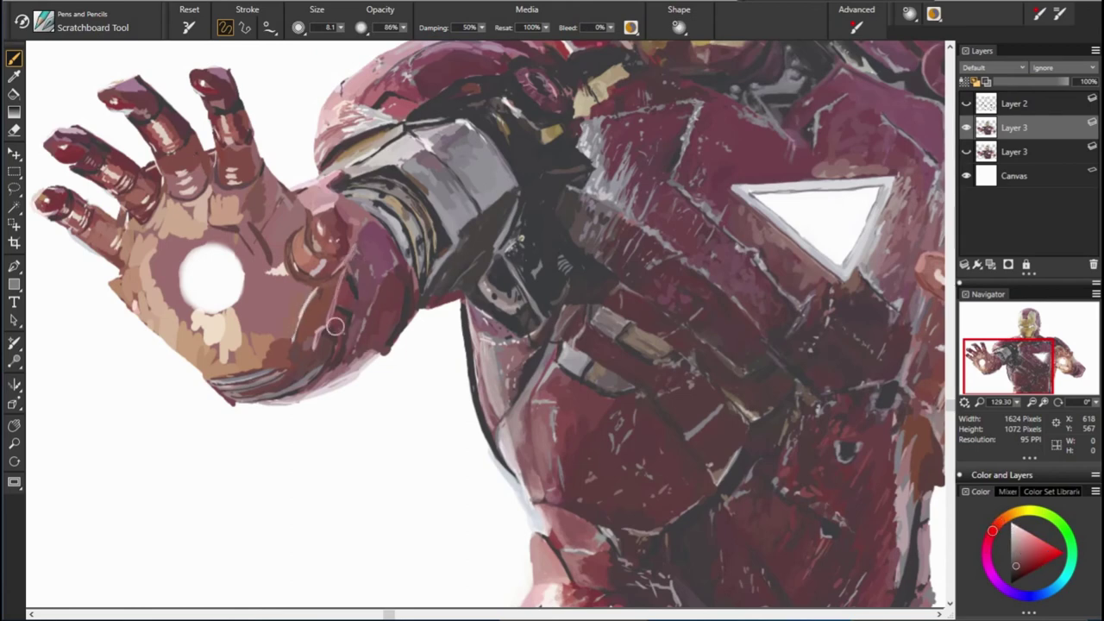
{"action": "left_click", "coordinate": [337, 281], "text": "alt"}
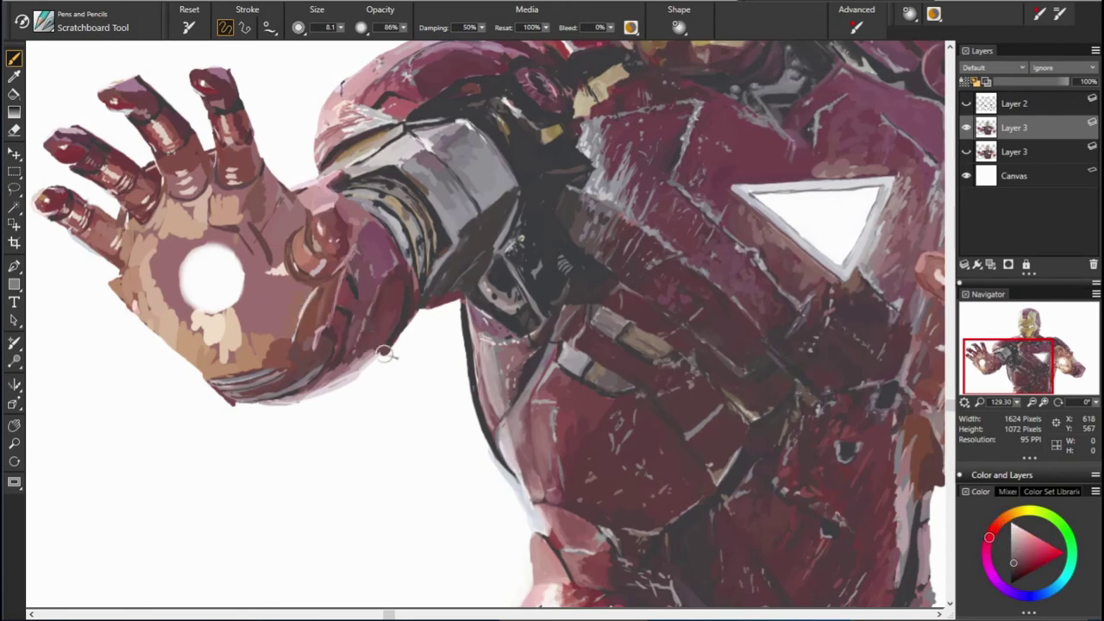
{"action": "left_click", "coordinate": [321, 370], "text": "alt"}
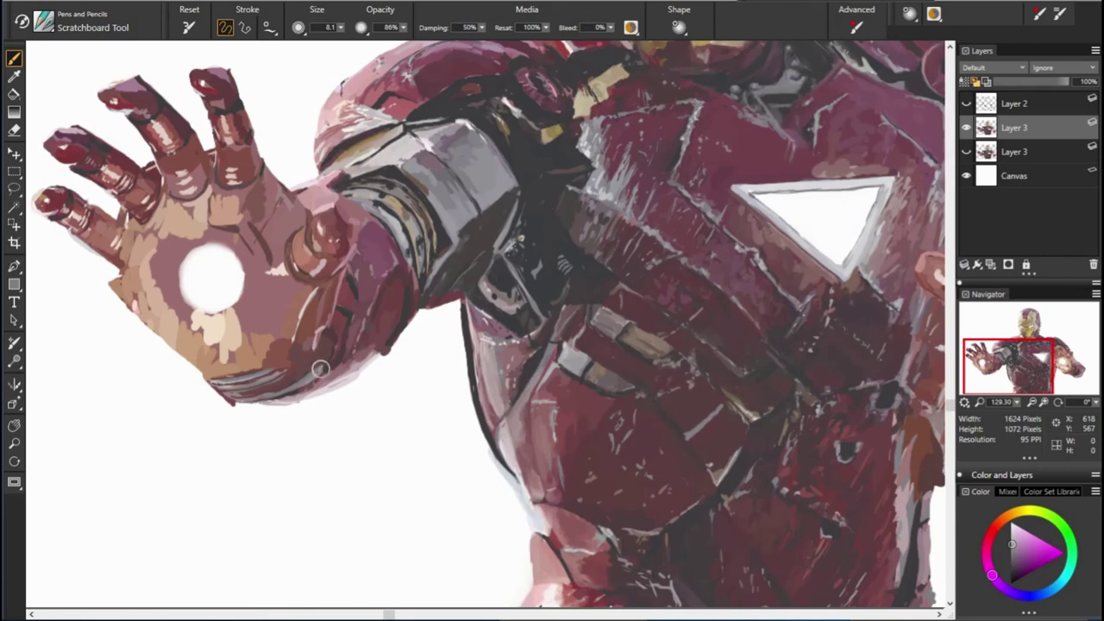
{"action": "left_click", "coordinate": [666, 362], "text": "alt"}
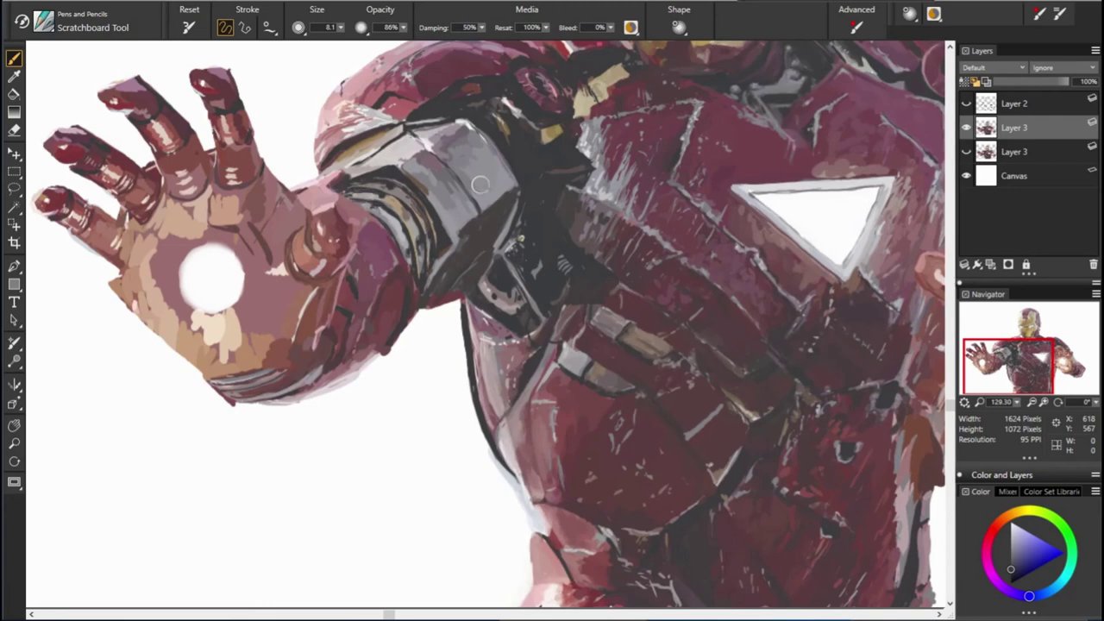
{"action": "left_click", "coordinate": [358, 187], "text": "alt"}
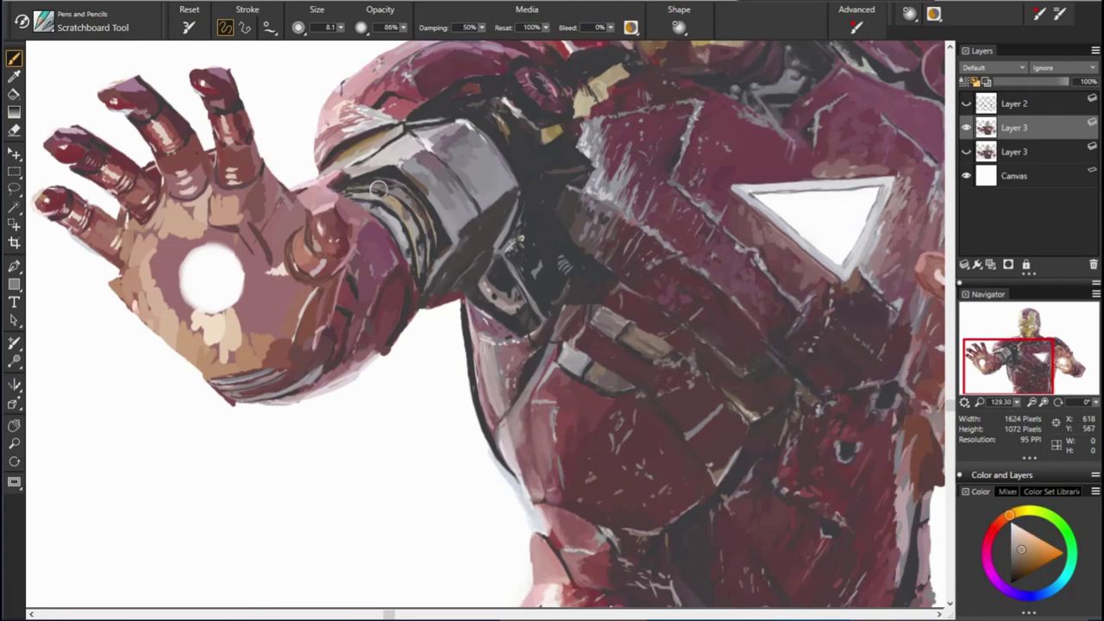
{"action": "left_click", "coordinate": [112, 244], "text": "alt"}
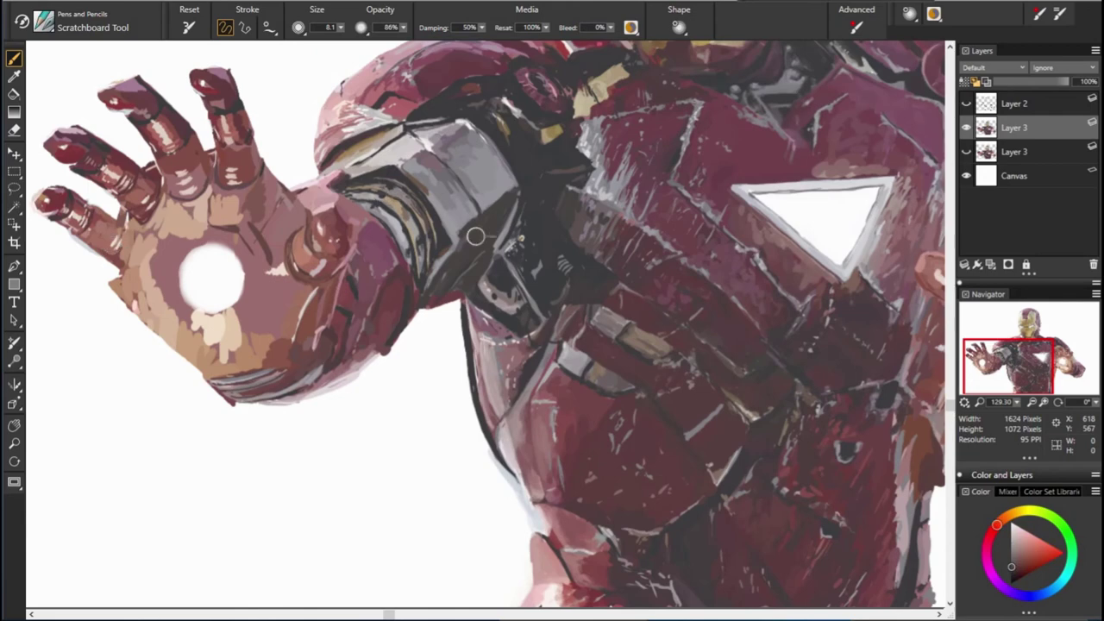
{"action": "left_click", "coordinate": [393, 223], "text": "alt"}
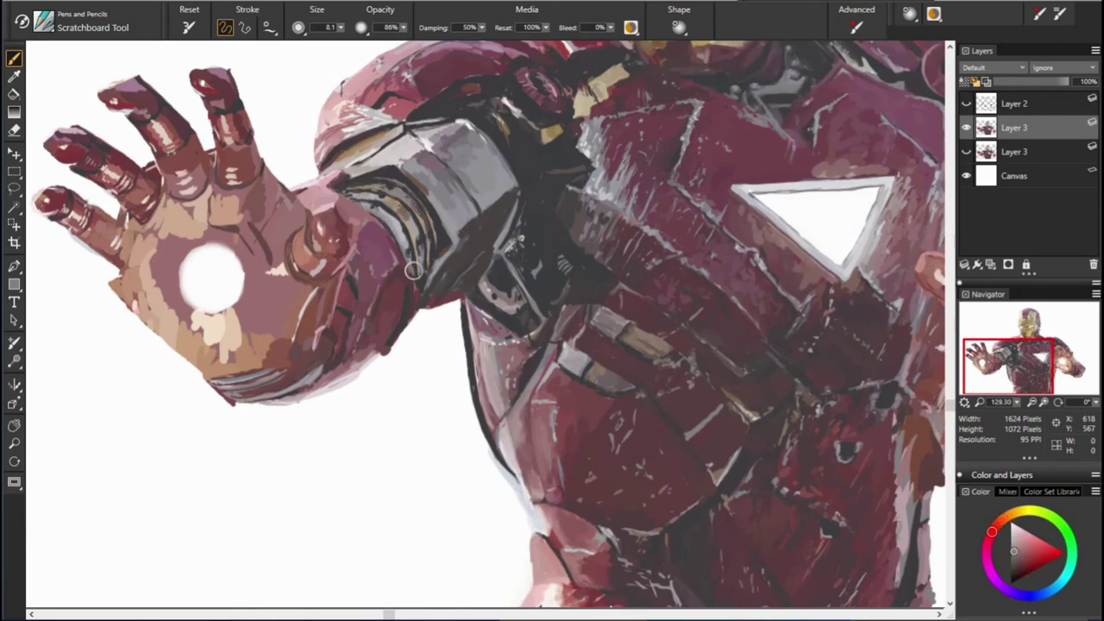
{"action": "left_click", "coordinate": [446, 249], "text": "alt"}
{"action": "left_click", "coordinate": [513, 234], "text": "alt"}
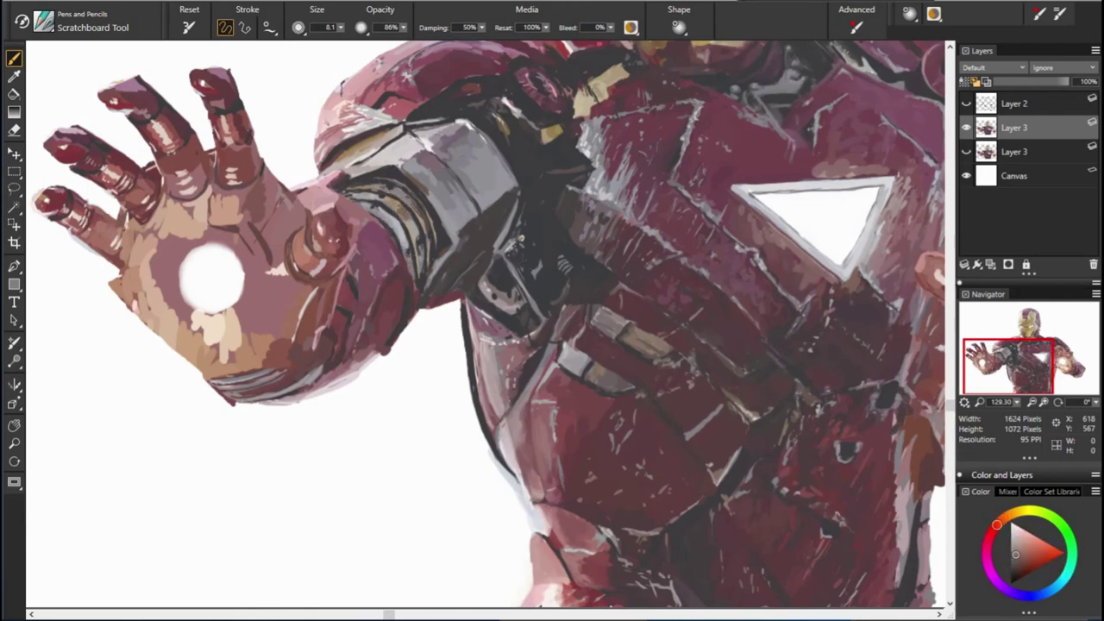
{"action": "left_click", "coordinate": [390, 211], "text": "alt"}
{"action": "left_click", "coordinate": [702, 320], "text": "alt"}
{"action": "left_click", "coordinate": [435, 241], "text": "alt"}
{"action": "left_click", "coordinate": [700, 368], "text": "alt"}
{"action": "left_click", "coordinate": [360, 228], "text": "alt"}
{"action": "left_click", "coordinate": [123, 261], "text": "alt"}
{"action": "left_click", "coordinate": [635, 219], "text": "alt"}
{"action": "left_click", "coordinate": [398, 179], "text": "alt"}
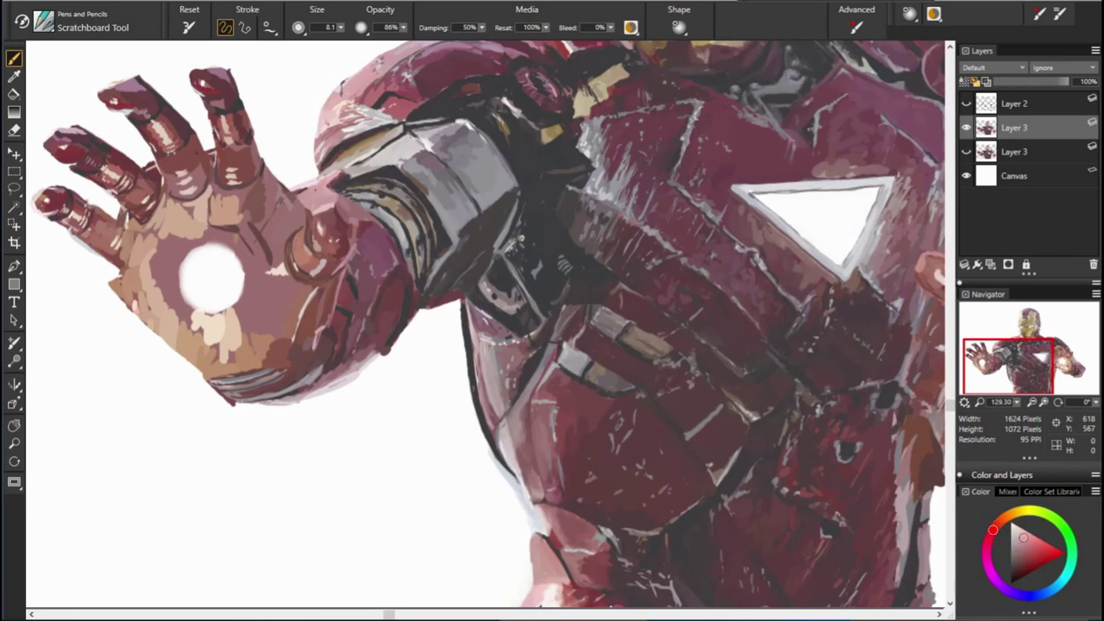
Step: With a larger brush, texture the forearm, gauntlet, lower hand and wrist in sampled armour tones
{"action": "left_click", "coordinate": [594, 496], "text": "alt"}
{"action": "left_click", "coordinate": [557, 457], "text": "alt"}
{"action": "left_click", "coordinate": [568, 379], "text": "alt"}
{"action": "left_click", "coordinate": [709, 447], "text": "alt"}
{"action": "left_click", "coordinate": [566, 322], "text": "alt"}
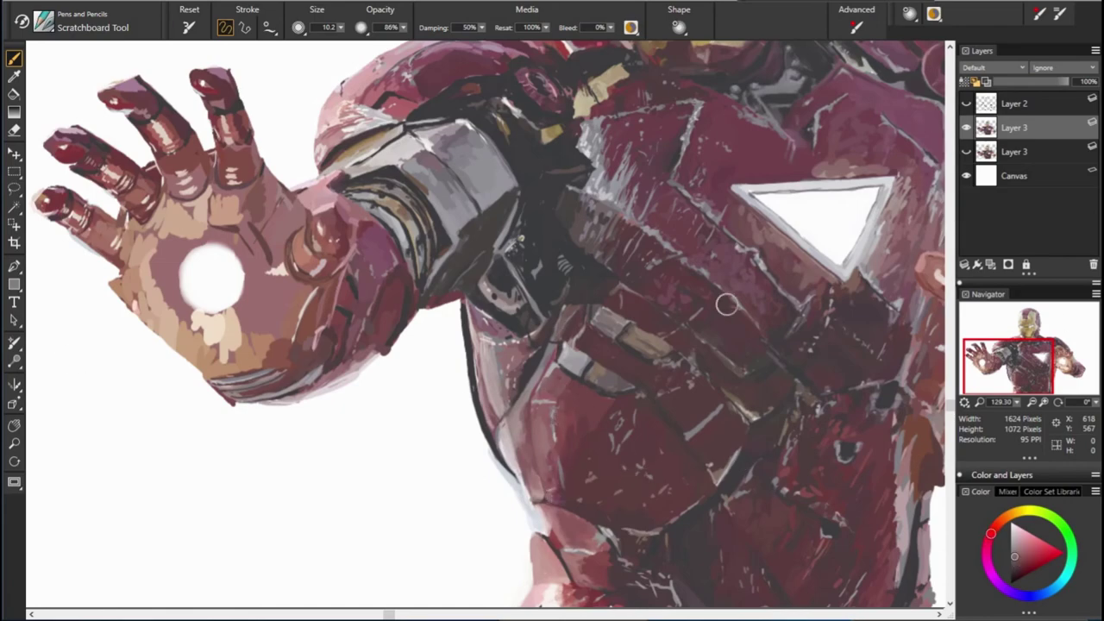
{"action": "left_click_drag", "start_coordinate": [728, 305], "coordinate": [827, 447]}
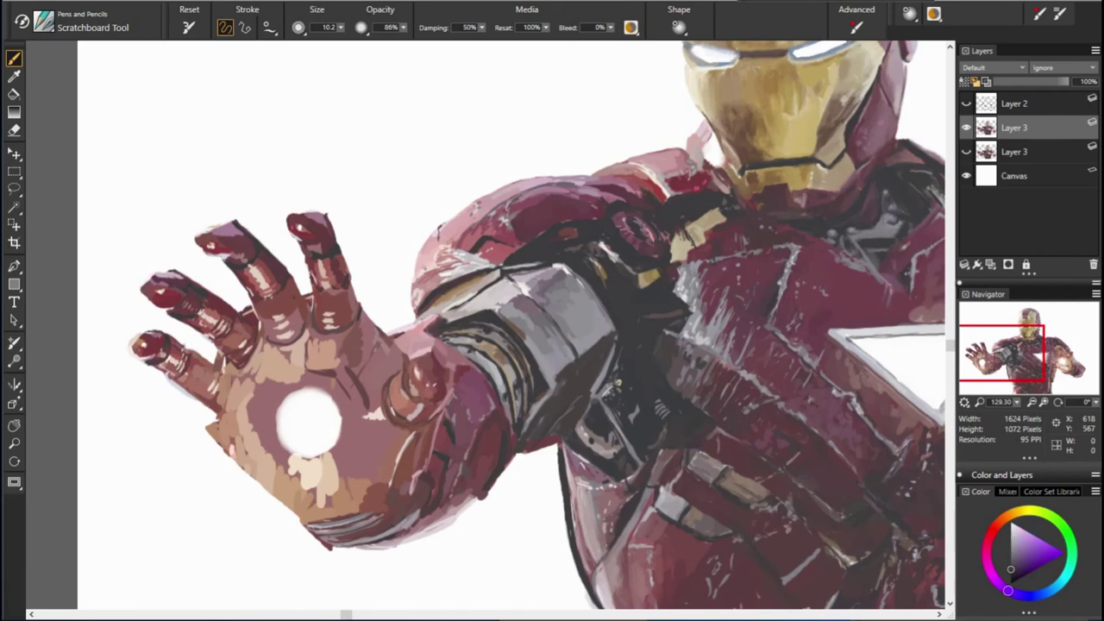
{"action": "left_click", "coordinate": [513, 225], "text": "alt"}
{"action": "left_click", "coordinate": [602, 181], "text": "alt"}
{"action": "left_click", "coordinate": [686, 379], "text": "alt"}
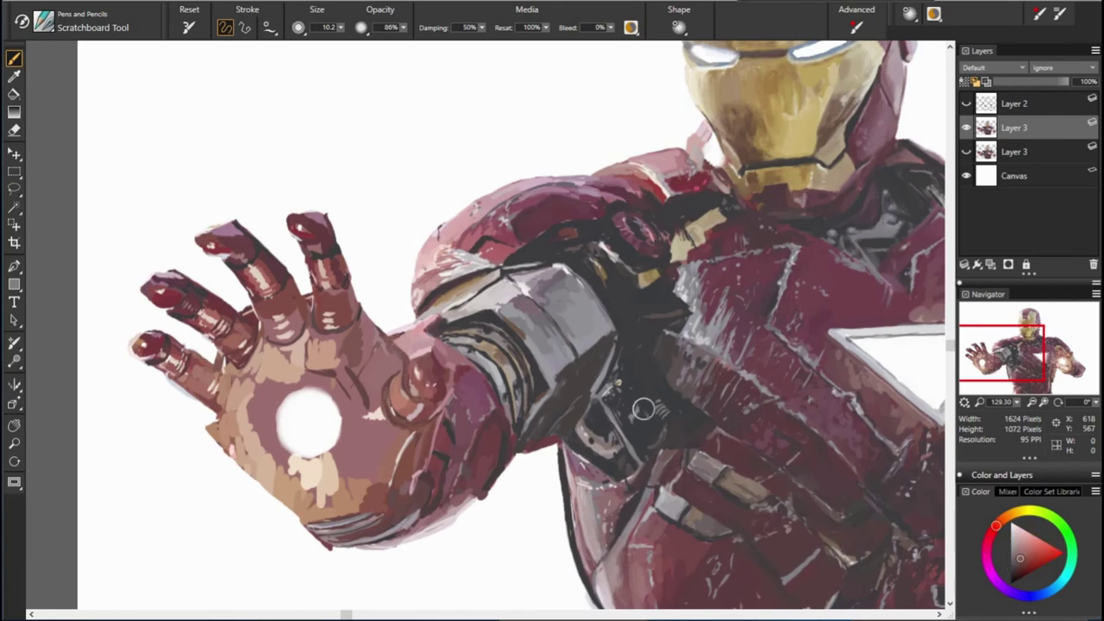
{"action": "left_click", "coordinate": [345, 524], "text": "alt"}
{"action": "left_click", "coordinate": [393, 524], "text": "alt"}
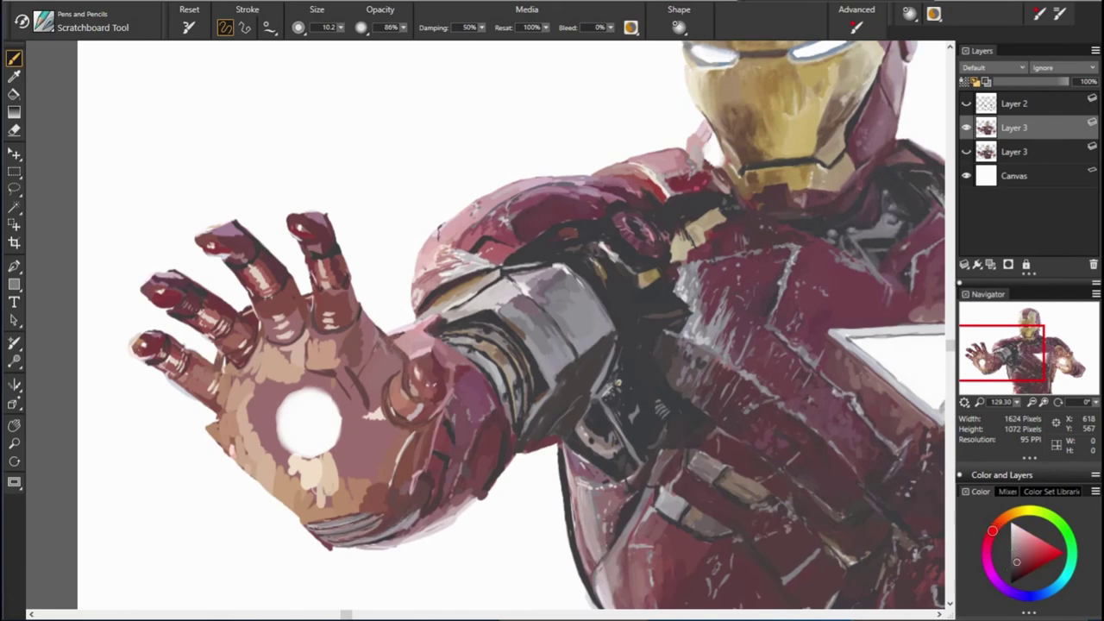
{"action": "left_click", "coordinate": [431, 515], "text": "alt"}
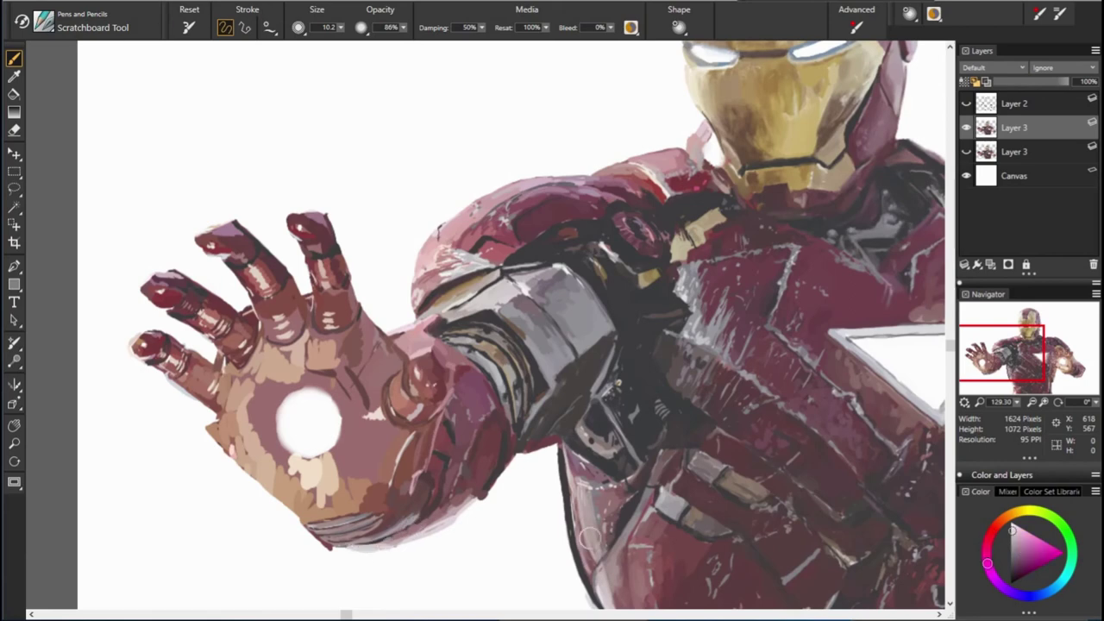
{"action": "left_click", "coordinate": [373, 549], "text": "alt"}
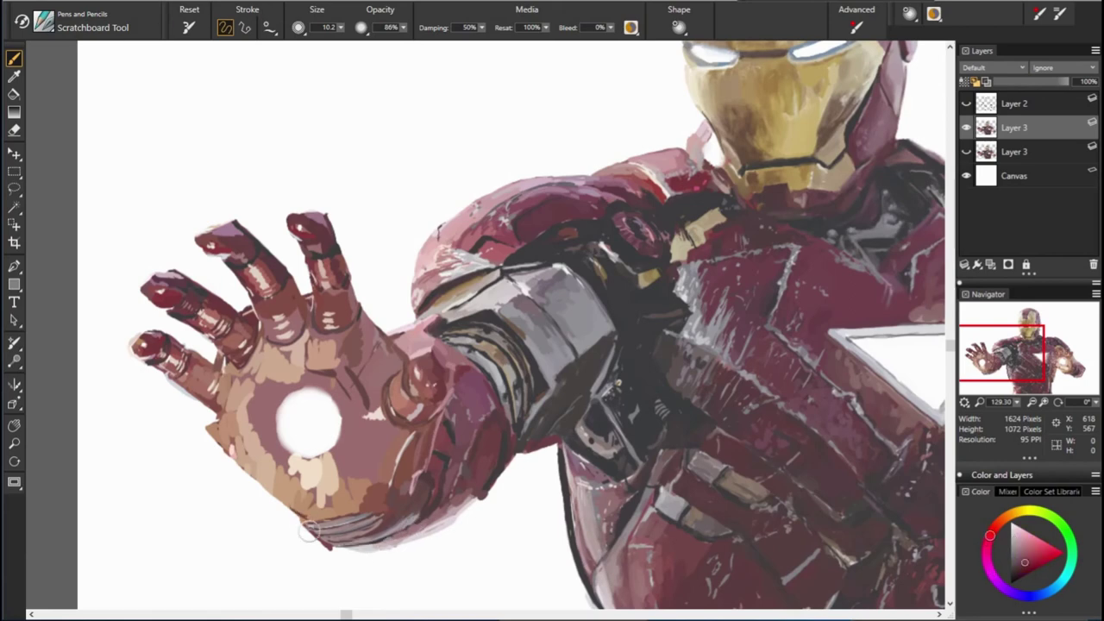
{"action": "left_click", "coordinate": [450, 418], "text": "alt"}
{"action": "left_click", "coordinate": [450, 373], "text": "alt"}
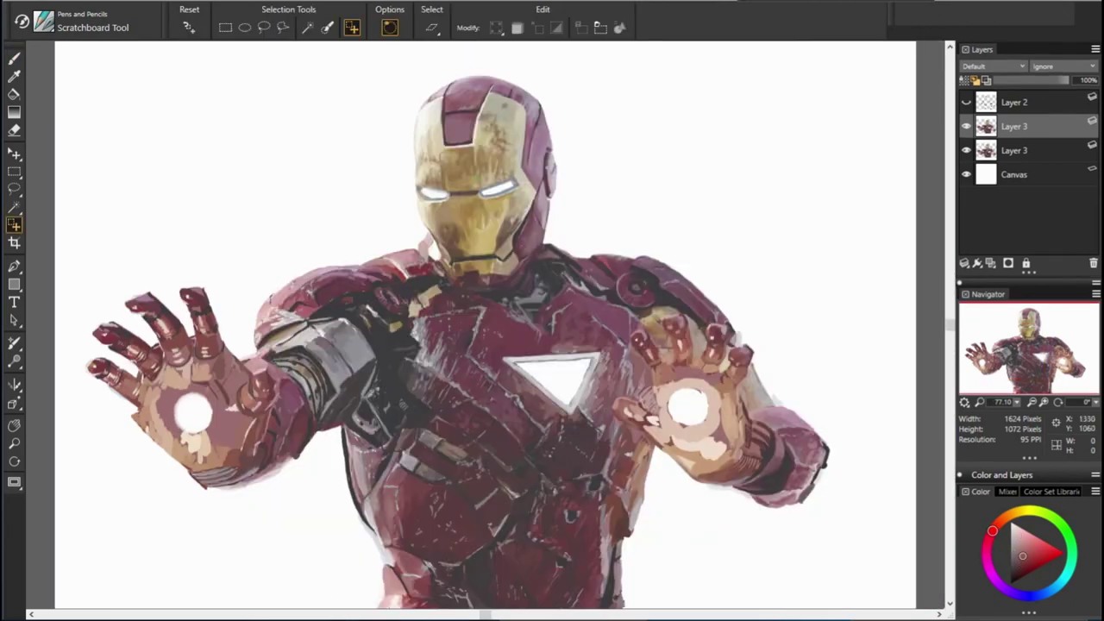
Step: Smear the thumb areas beside both palms with the Blenders Smear brush
{"action": "key", "text": "b"}
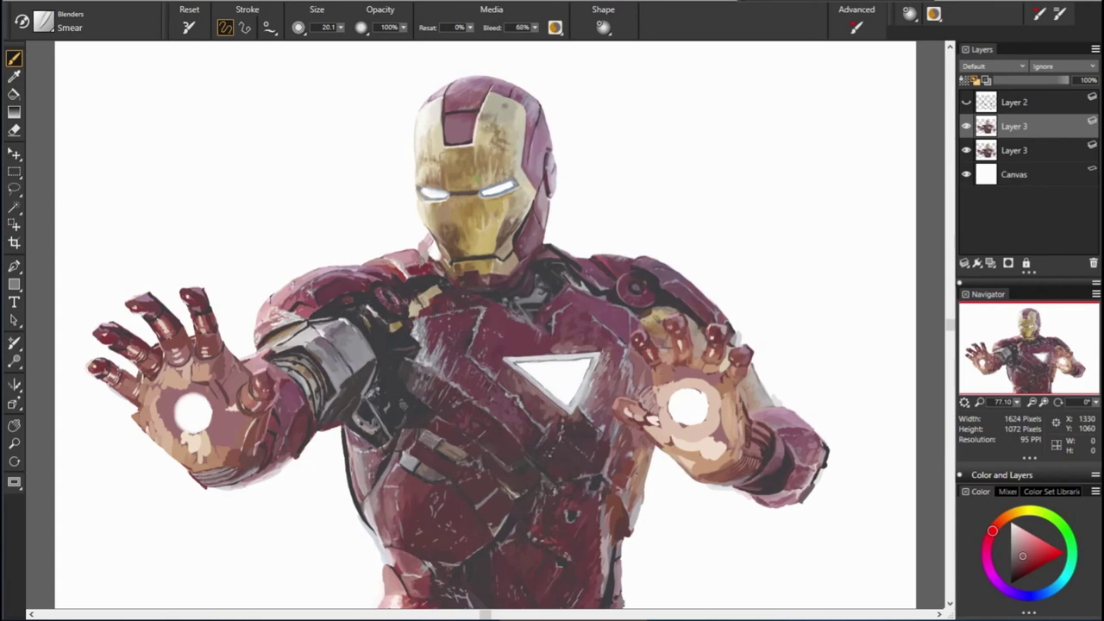
{"action": "left_click_drag", "start_coordinate": [627, 424], "coordinate": [607, 450]}
{"action": "left_click_drag", "start_coordinate": [257, 383], "coordinate": [253, 387]}
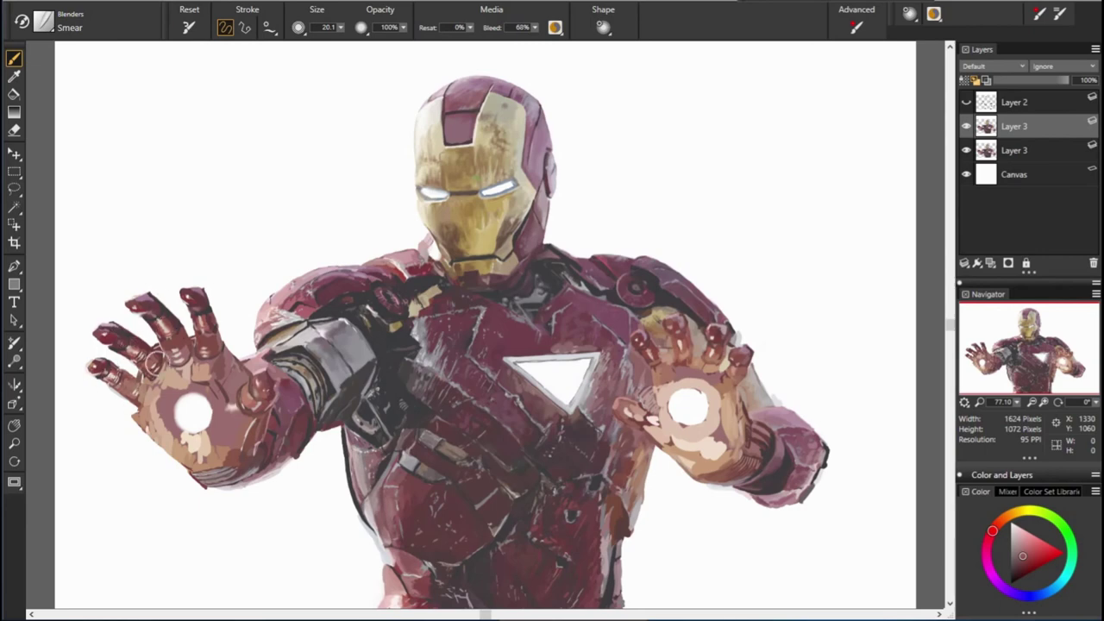
Step: Blur the left and right palm glows and the wrist cuff, then add empty Layer 4
{"action": "key", "text": "bracketleft"}
{"action": "key", "text": "bracketleft"}
{"action": "key", "text": "bracketleft"}
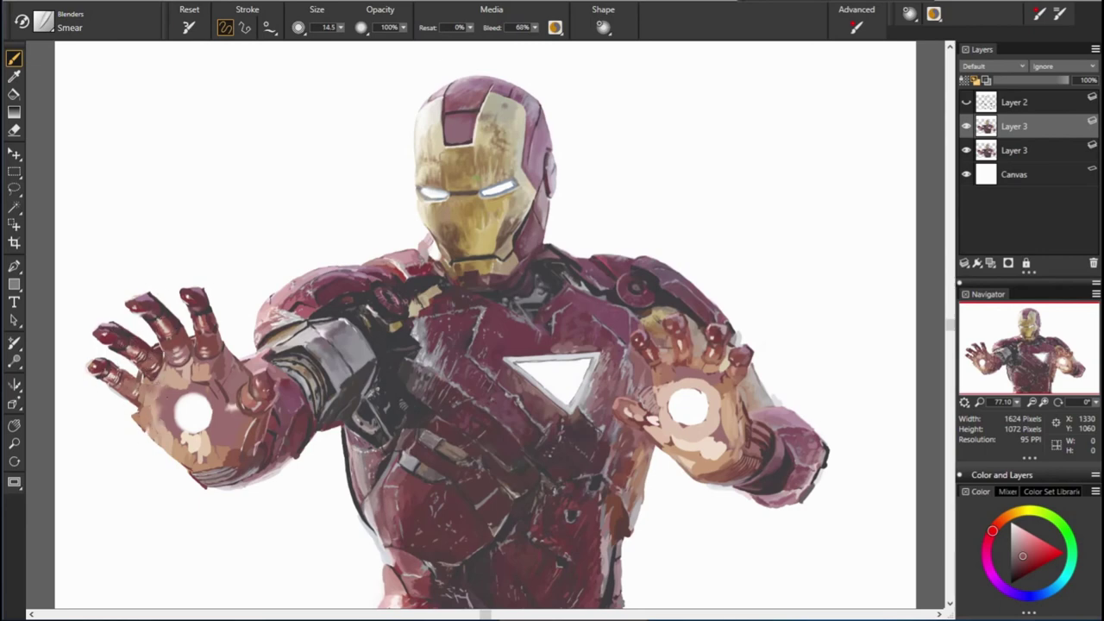
{"action": "key", "text": "bracketleft"}
{"action": "key", "text": "bracketleft"}
{"action": "key", "text": "bracketleft"}
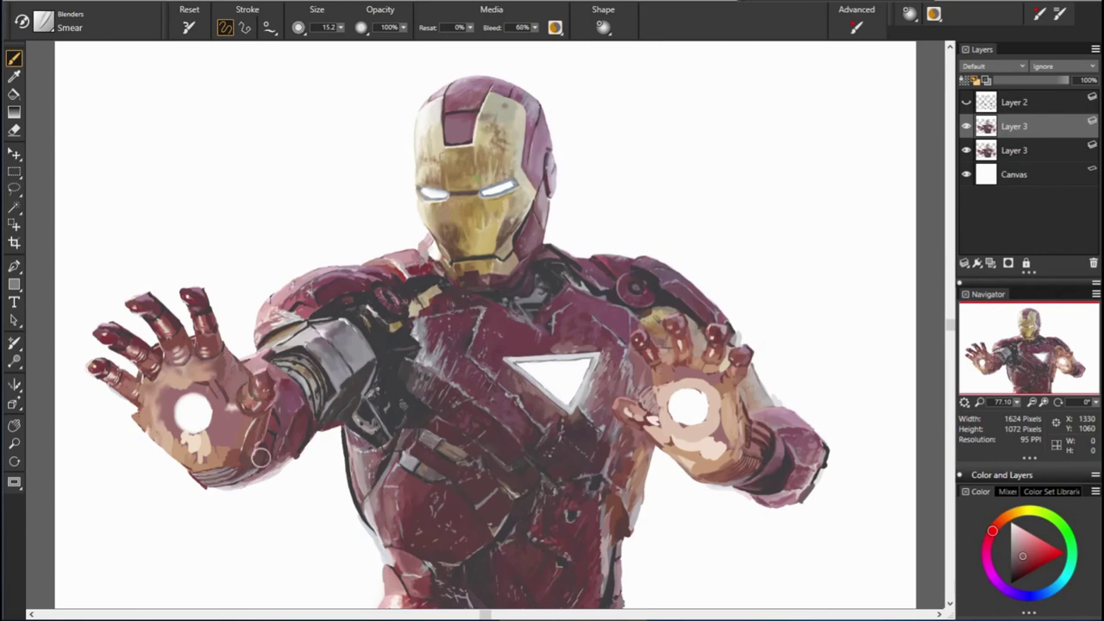
{"action": "left_click_drag", "start_coordinate": [234, 464], "coordinate": [181, 426]}
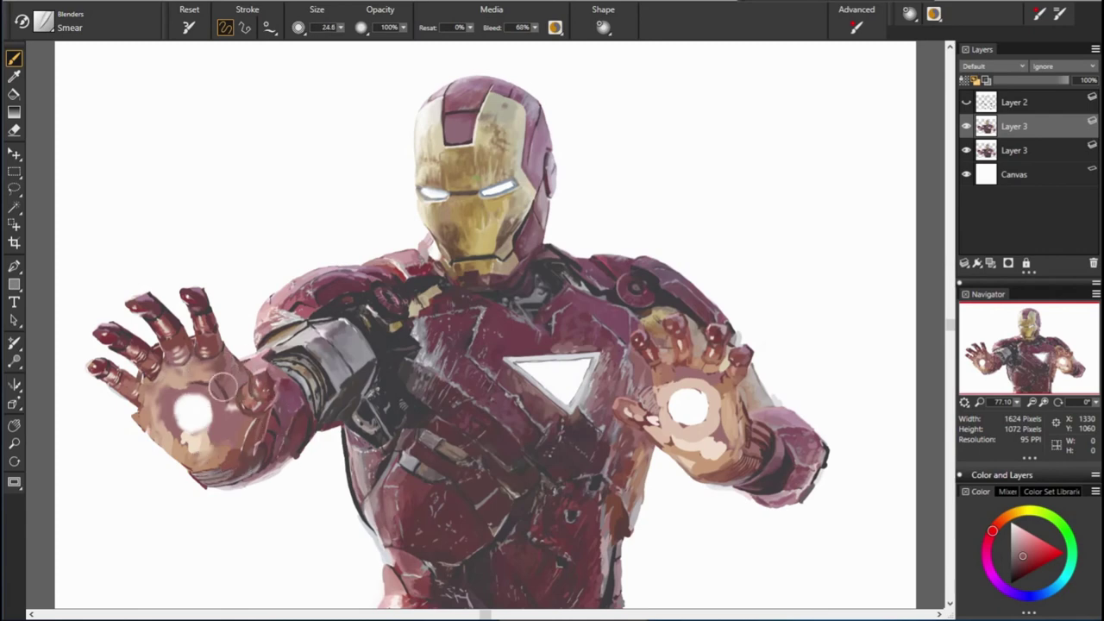
{"action": "key", "text": "bracketright"}
{"action": "key", "text": "bracketright"}
{"action": "key", "text": "bracketright"}
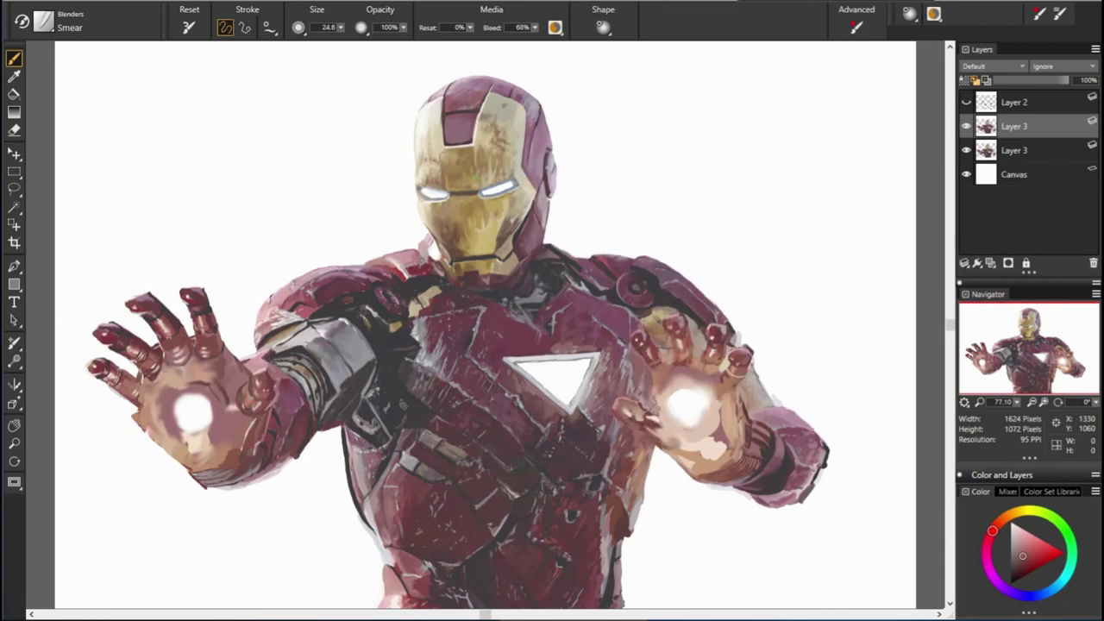
{"action": "left_click_drag", "start_coordinate": [690, 388], "coordinate": [716, 423]}
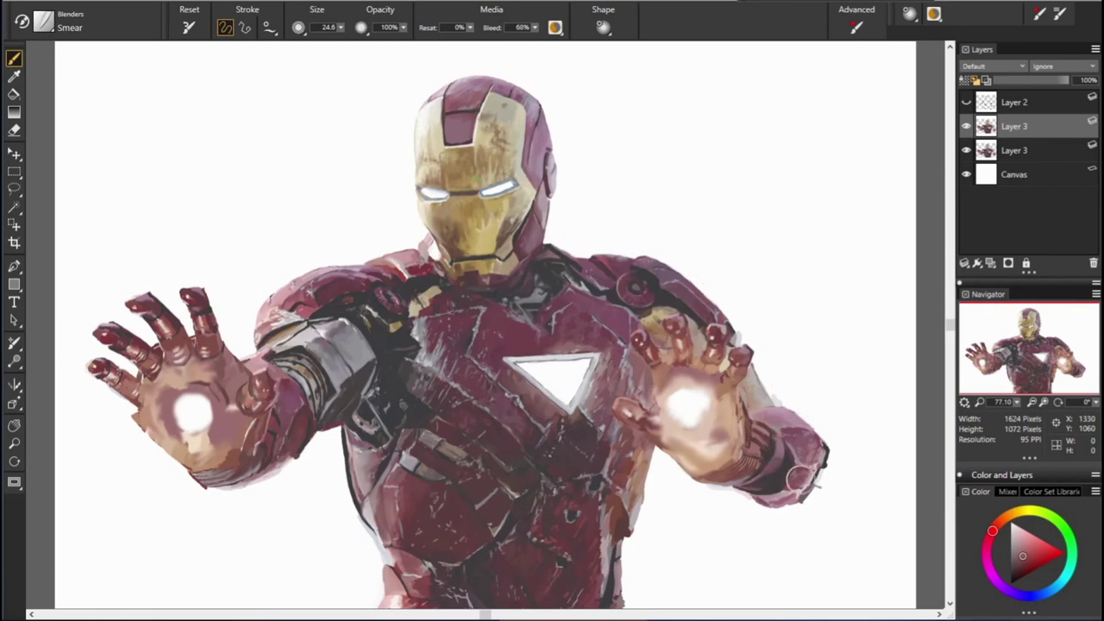
{"action": "left_click_drag", "start_coordinate": [799, 477], "coordinate": [781, 502]}
{"action": "key", "text": "ctrl+shift+n"}
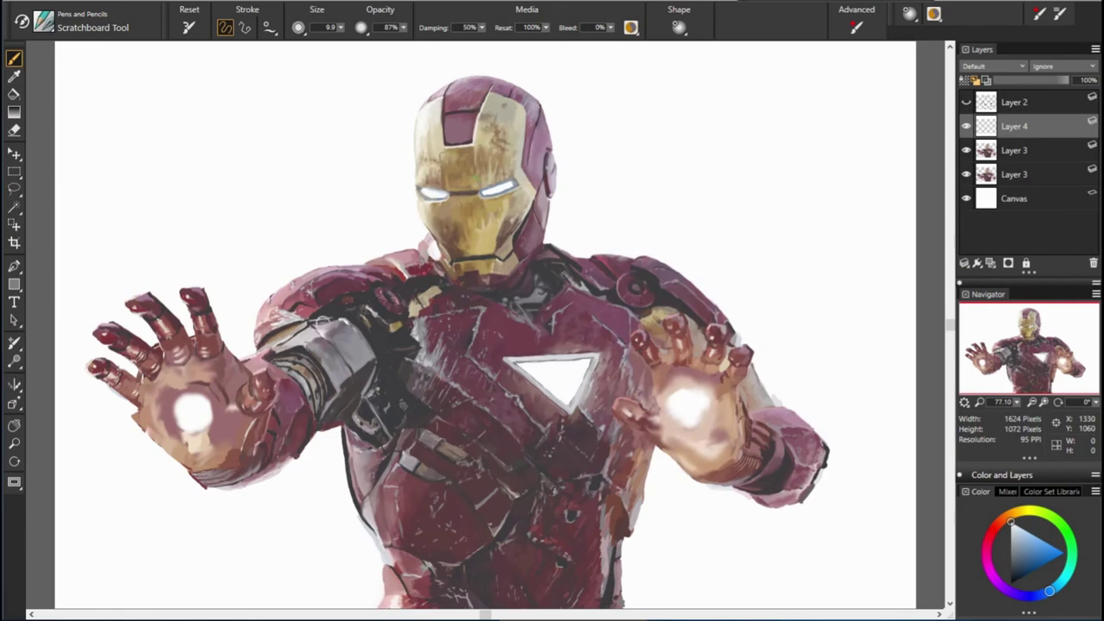
Step: Scratch dark maroon and light gold strokes into the chest armour, ending on the Smear blender
{"action": "left_click", "coordinate": [319, 323], "text": "alt"}
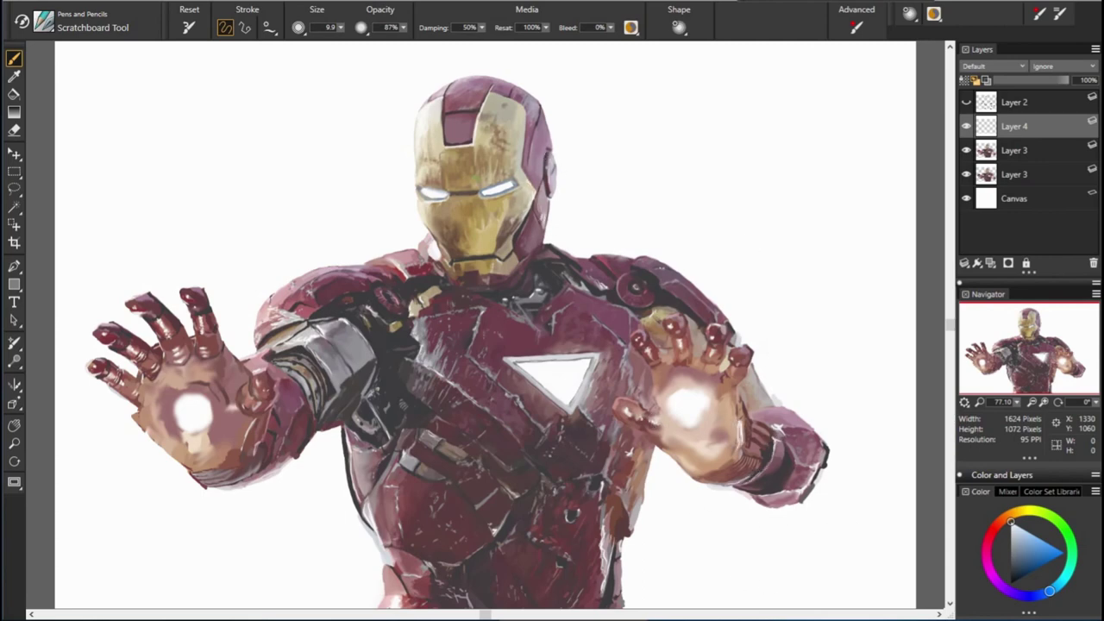
{"action": "left_click", "coordinate": [595, 249], "text": "alt"}
{"action": "left_click", "coordinate": [530, 127], "text": "alt"}
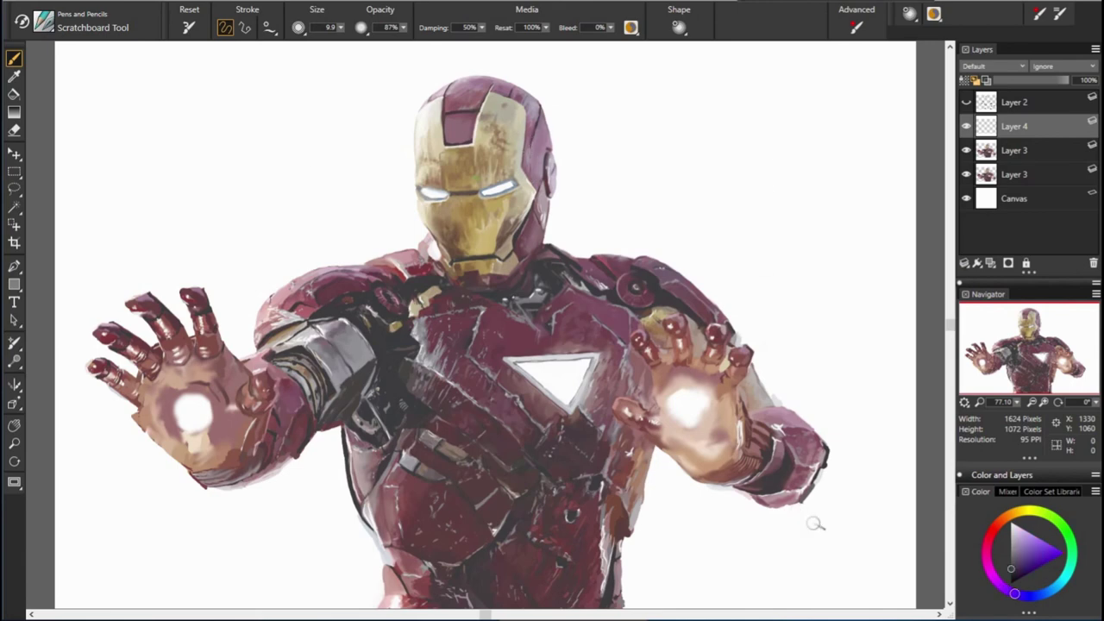
{"action": "left_click", "coordinate": [456, 196], "text": "alt"}
{"action": "left_click", "coordinate": [666, 284], "text": "alt"}
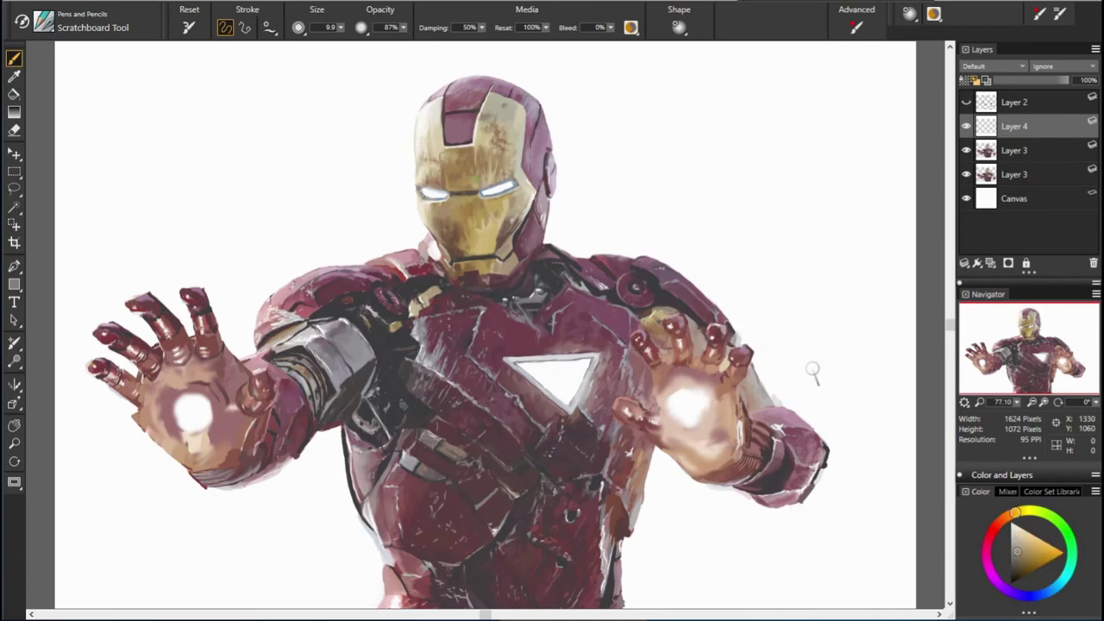
{"action": "key", "text": "s"}
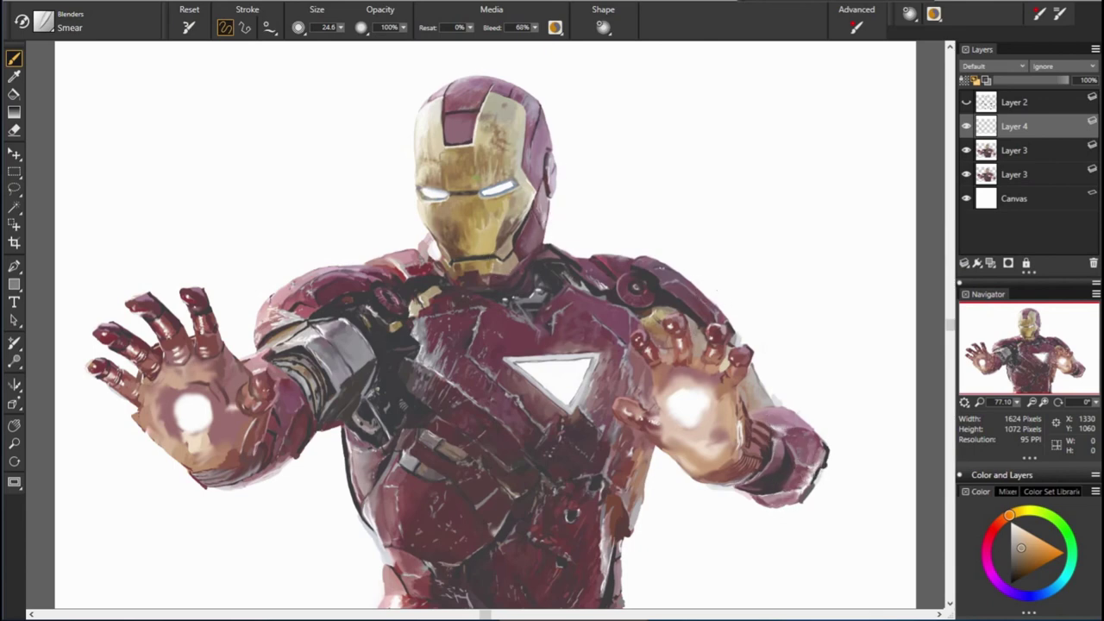
{"action": "scroll", "coordinate": [1017, 402], "scroll_direction": "down", "scroll_amount": 1}
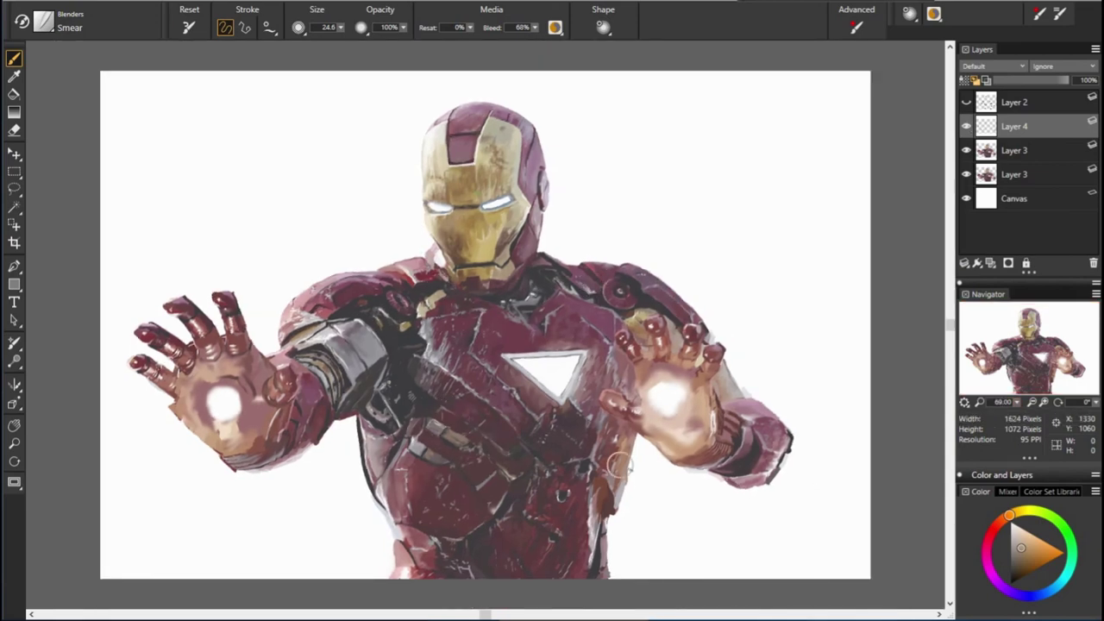
Step: On a new Layer 5, airbrush black shading over the chest and shoulder
{"action": "left_click", "coordinate": [990, 262]}
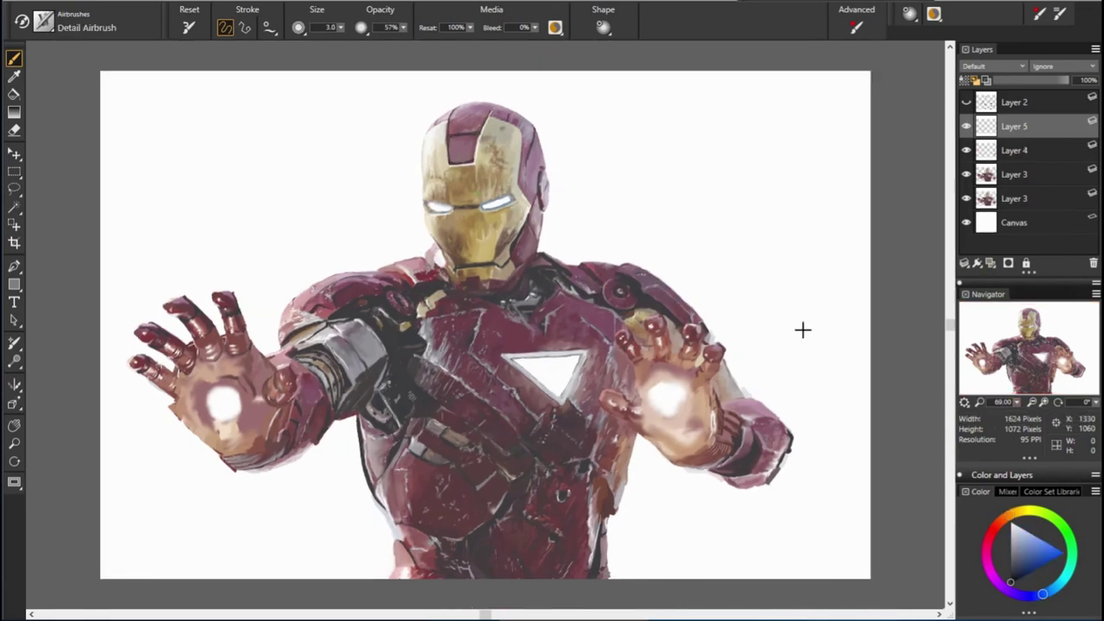
{"action": "left_click_drag", "start_coordinate": [388, 341], "coordinate": [418, 406]}
{"action": "left_click", "coordinate": [993, 67]}
{"action": "left_click", "coordinate": [993, 187]}
{"action": "left_click_drag", "start_coordinate": [345, 293], "coordinate": [423, 414]}
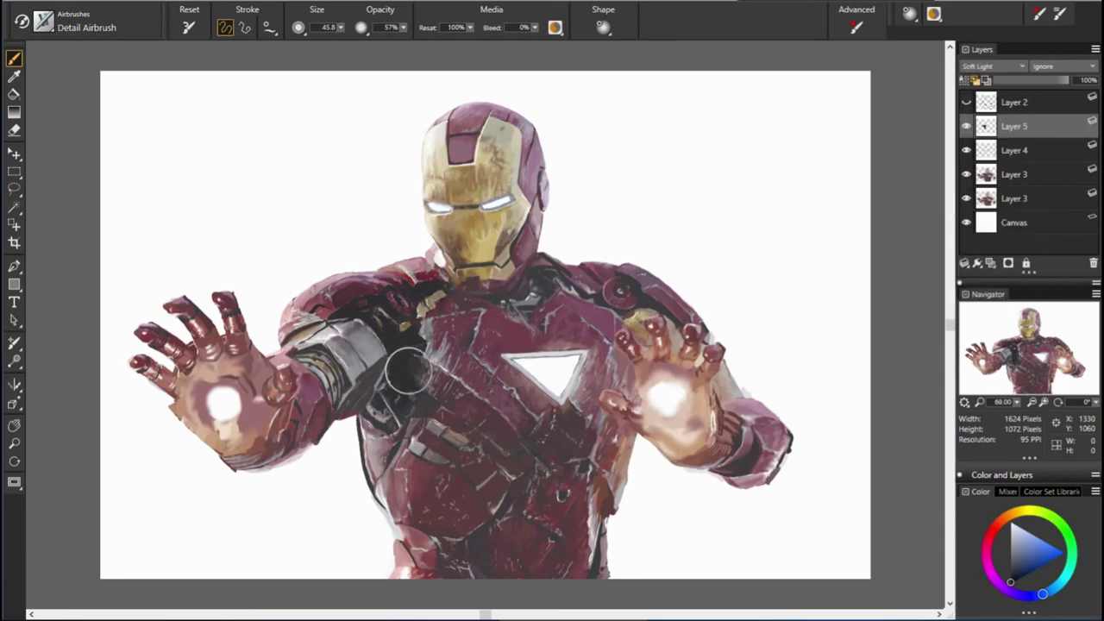
Step: Try Overlay, Soft Light and Hard Light composite methods on the shading layer and lower its opacity
{"action": "left_click", "coordinate": [993, 67]}
{"action": "left_click", "coordinate": [974, 162]}
{"action": "left_click", "coordinate": [994, 67]}
{"action": "left_click", "coordinate": [977, 175]}
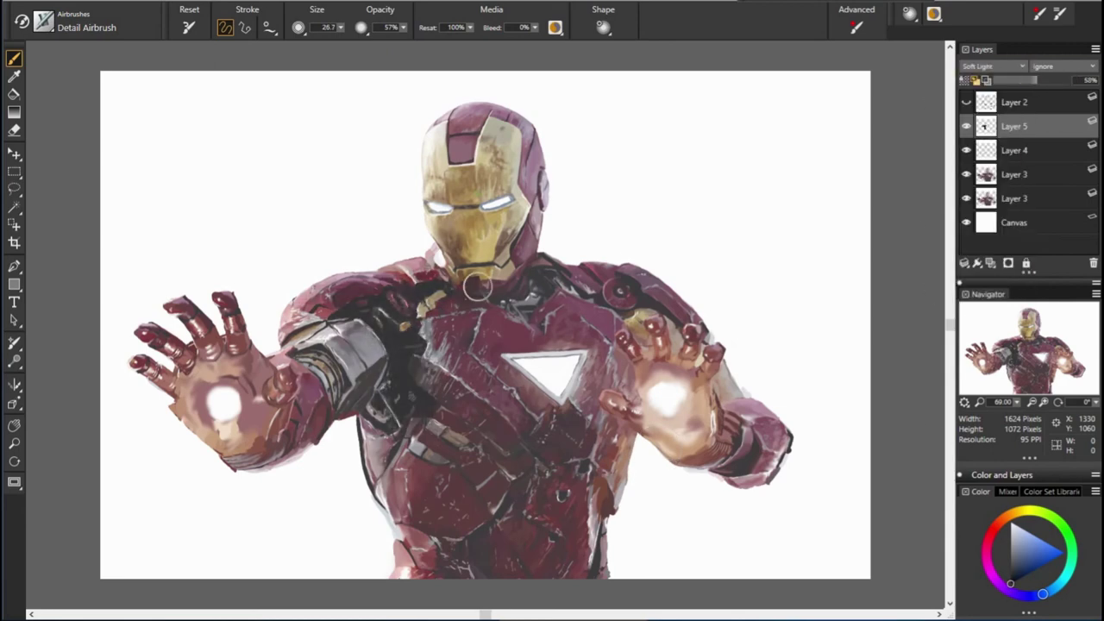
{"action": "left_click", "coordinate": [994, 66]}
{"action": "left_click", "coordinate": [989, 164]}
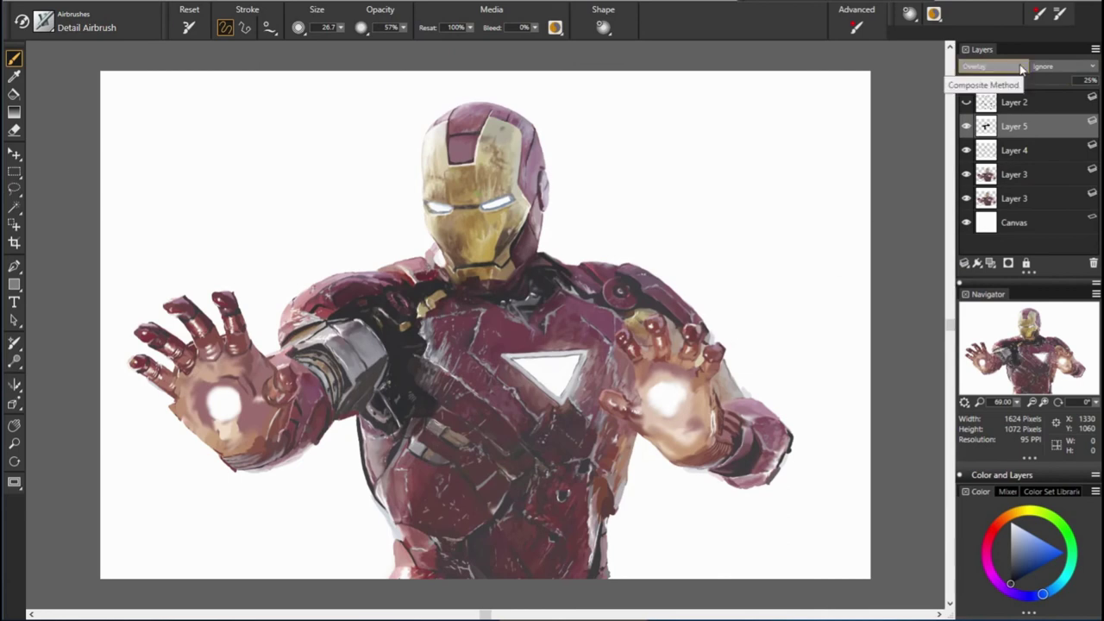
{"action": "left_click", "coordinate": [993, 66]}
{"action": "left_click", "coordinate": [971, 269]}
{"action": "key", "text": "Delete"}
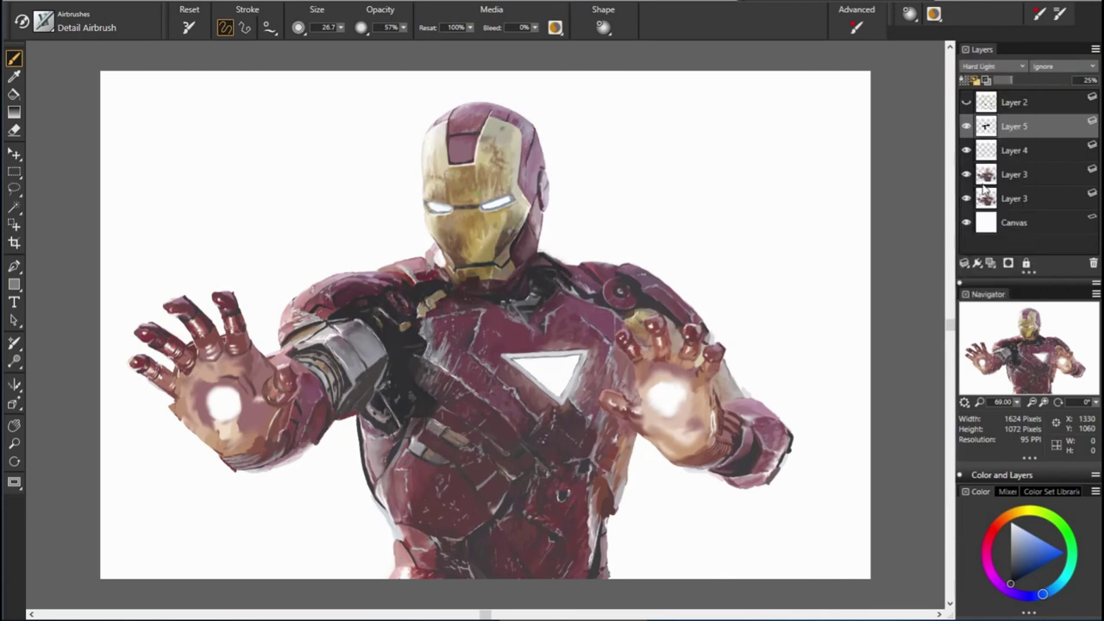
{"action": "key", "text": "ctrl+z"}
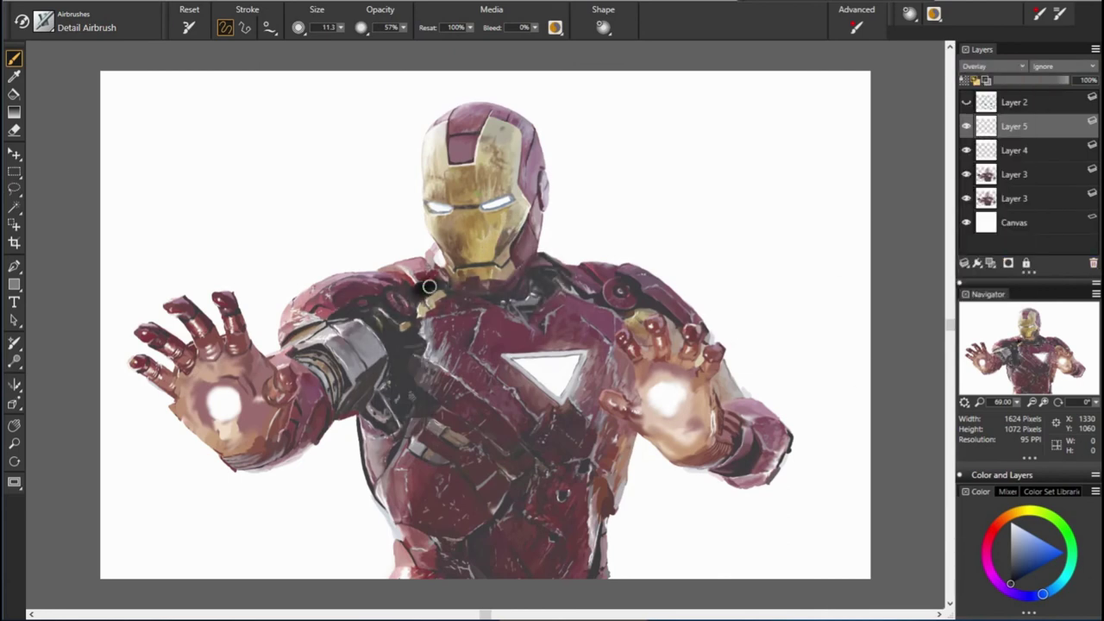
{"action": "left_click_drag", "start_coordinate": [1078, 79], "coordinate": [1018, 79]}
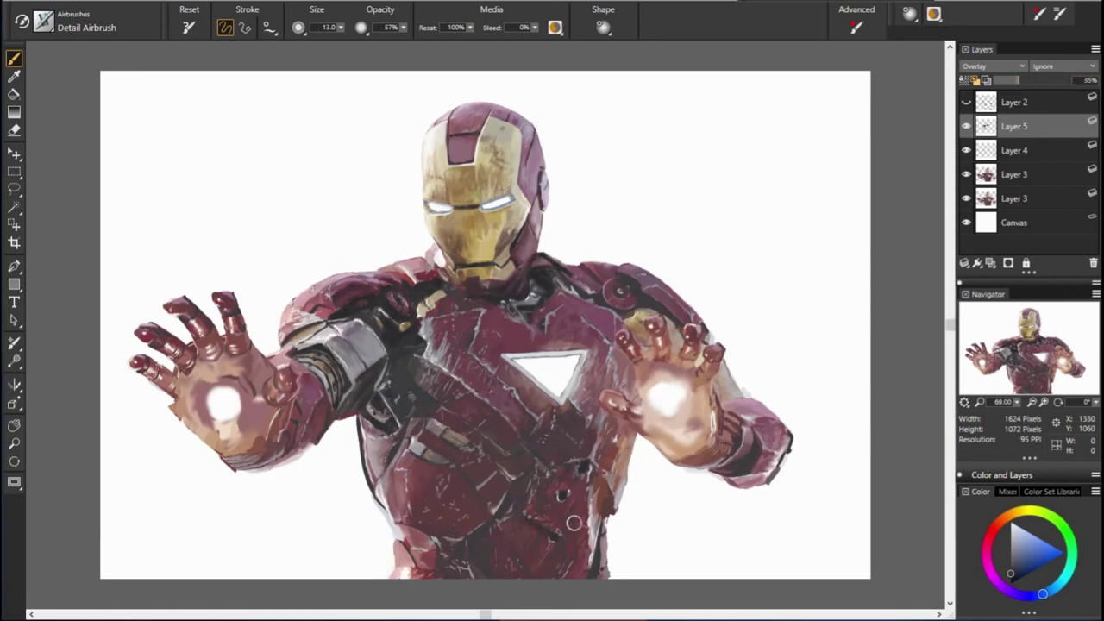
Step: Darken the right forearm edge and lower torso, erase excess shading, and fade layer opacity further
{"action": "left_click", "coordinate": [412, 361], "text": "alt"}
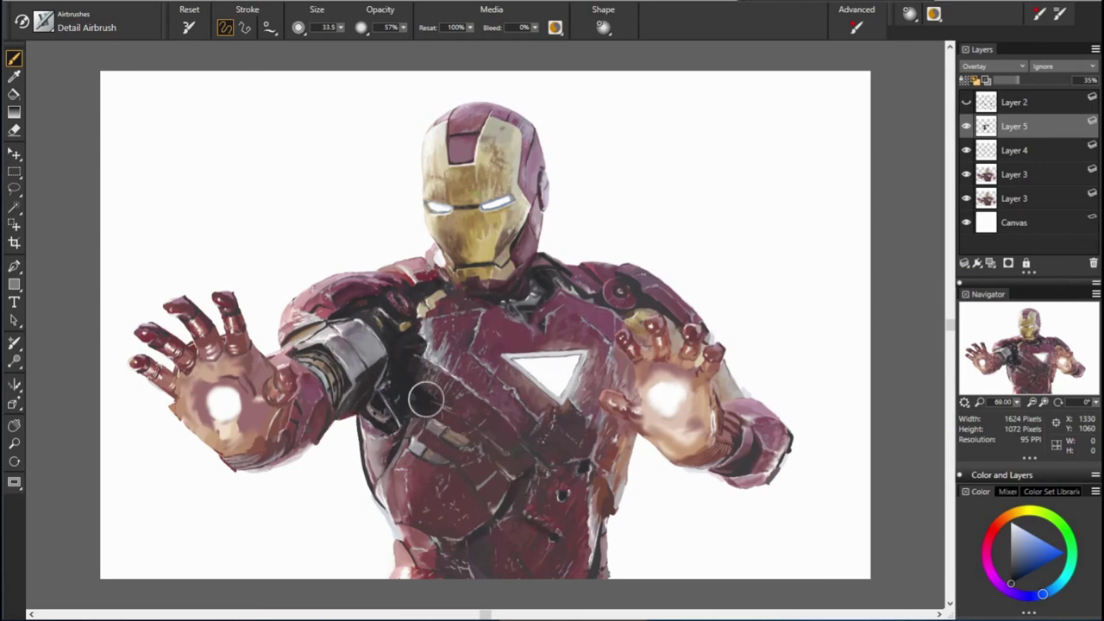
{"action": "left_click_drag", "start_coordinate": [759, 431], "coordinate": [781, 479]}
{"action": "left_click_drag", "start_coordinate": [604, 487], "coordinate": [608, 517]}
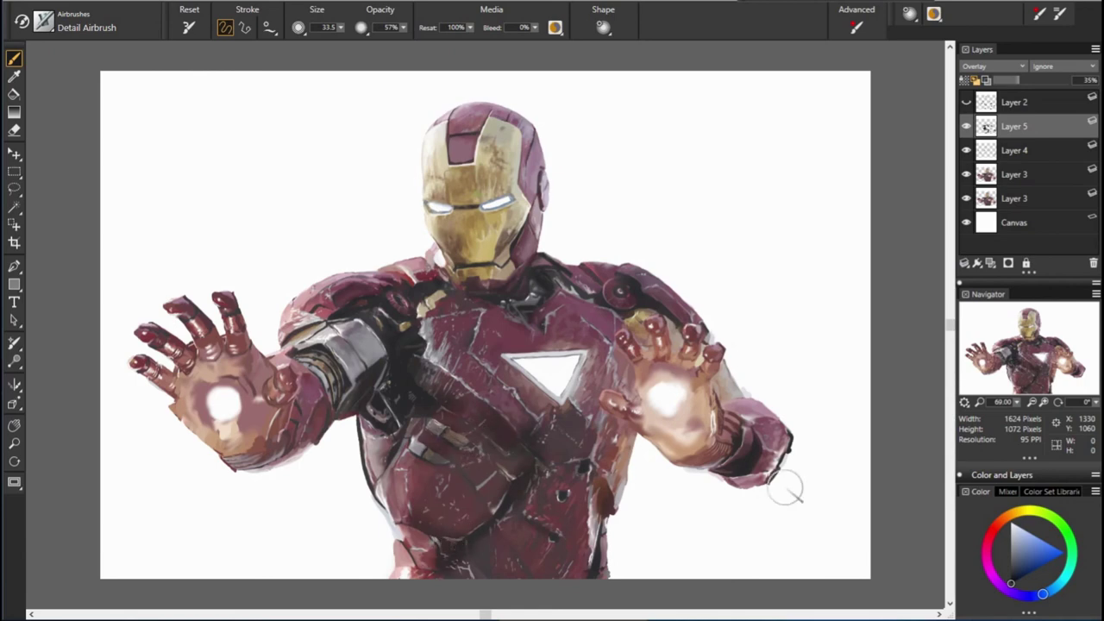
{"action": "key", "text": "e"}
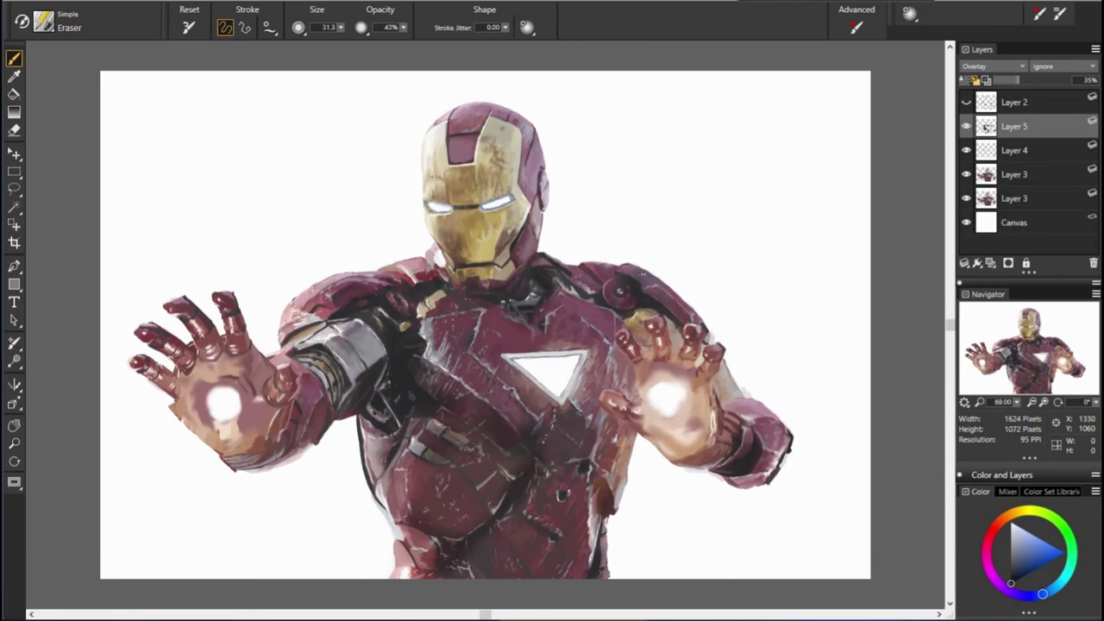
{"action": "key", "text": "bracketleft"}
{"action": "key", "text": "bracketleft"}
{"action": "key", "text": "bracketleft"}
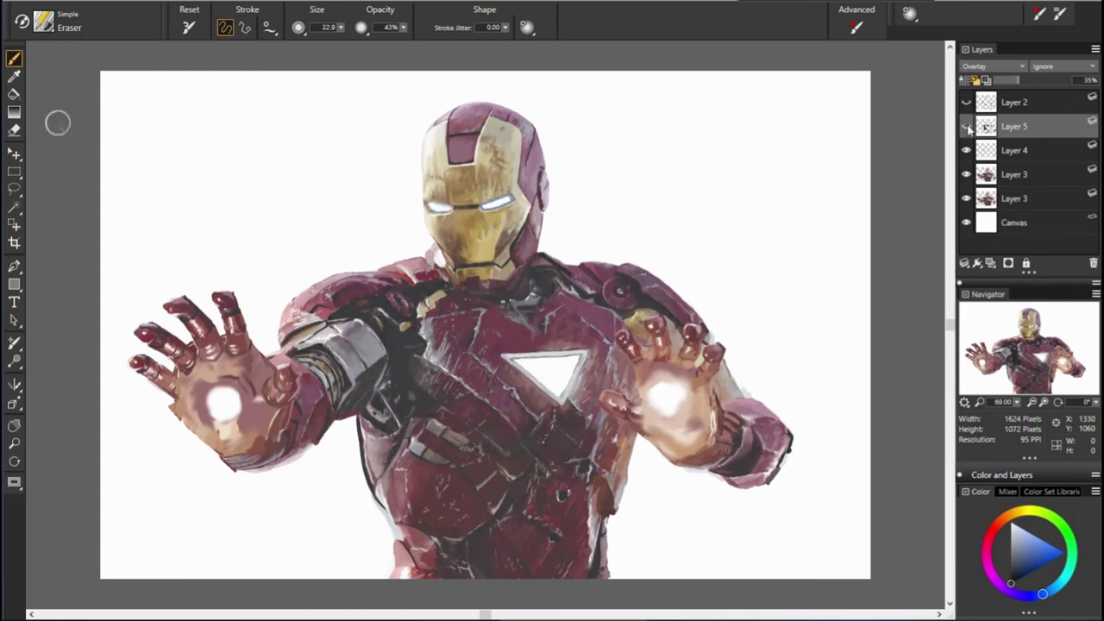
{"action": "left_click_drag", "start_coordinate": [1020, 80], "coordinate": [1006, 80]}
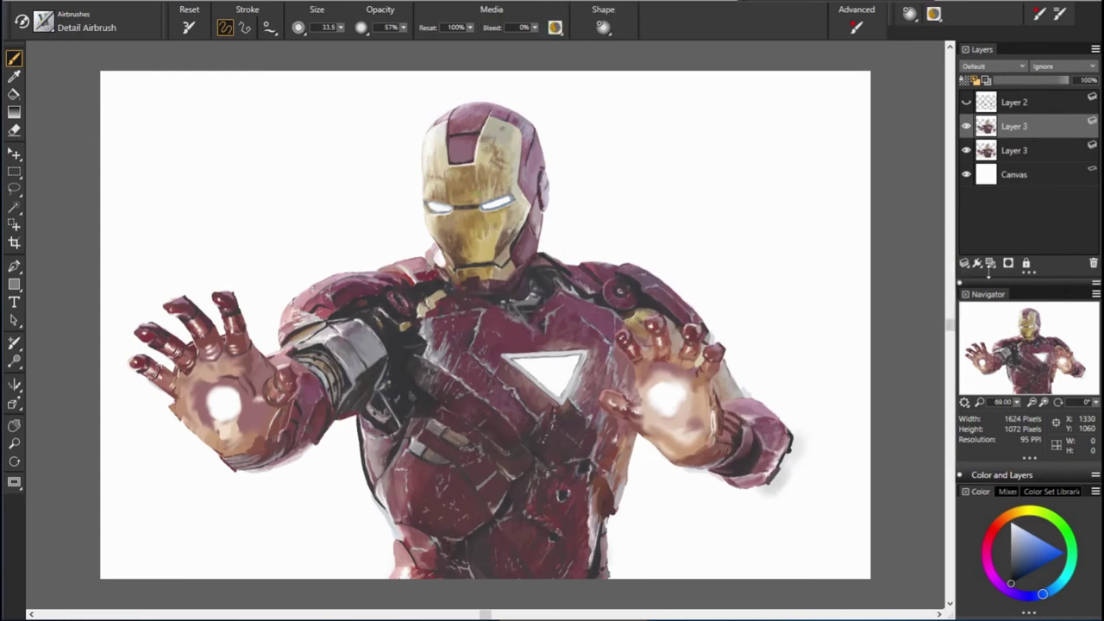
Step: Add a new layer beneath the figure and airbrush soft grey clouds across the upper sky
{"action": "left_click", "coordinate": [990, 263]}
{"action": "mouse_move", "coordinate": [811, 492]}
{"action": "left_mouse_down"}
{"action": "mouse_move", "coordinate": [845, 419]}
{"action": "mouse_move", "coordinate": [716, 330]}
{"action": "left_mouse_up"}
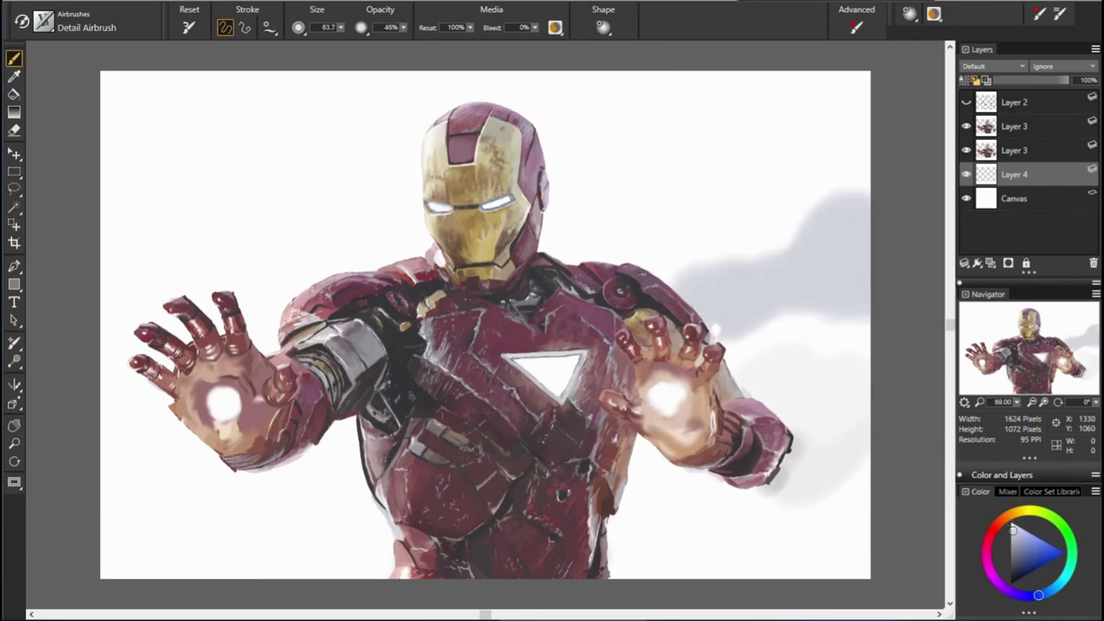
{"action": "mouse_move", "coordinate": [121, 190]}
{"action": "left_mouse_down"}
{"action": "mouse_move", "coordinate": [345, 103]}
{"action": "mouse_move", "coordinate": [422, 199]}
{"action": "left_mouse_up"}
{"action": "left_click_drag", "start_coordinate": [560, 151], "coordinate": [699, 86]}
{"action": "left_click_drag", "start_coordinate": [794, 86], "coordinate": [854, 100]}
{"action": "left_click_drag", "start_coordinate": [595, 276], "coordinate": [724, 216]}
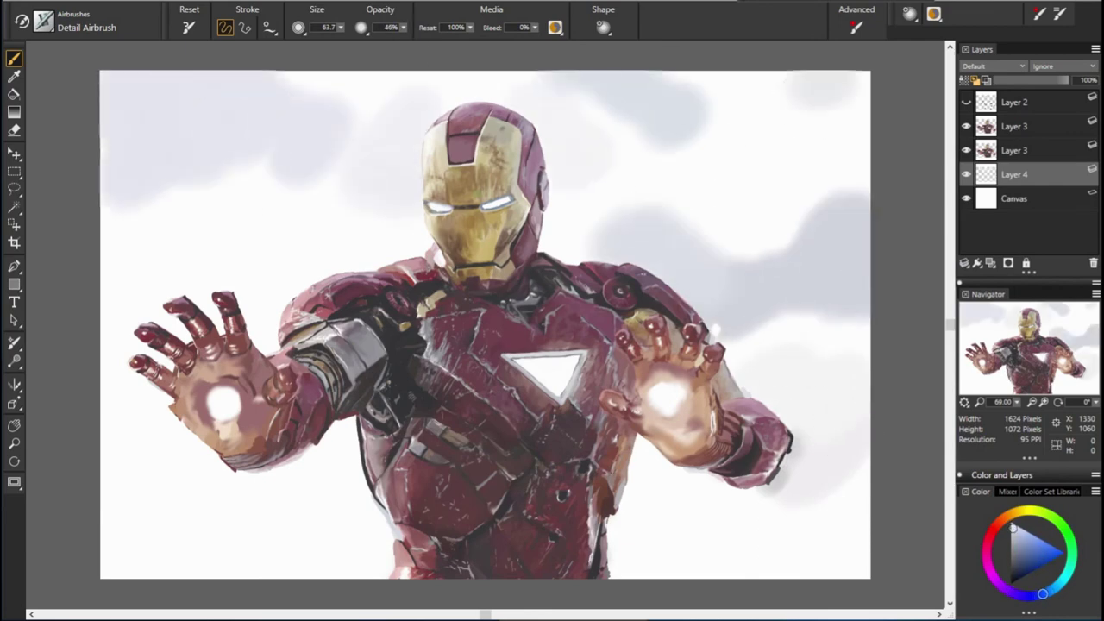
Step: Airbrush grey clouds around the left arm and hand, plus the lower-left and lower-right sky
{"action": "left_click_drag", "start_coordinate": [380, 552], "coordinate": [242, 432]}
{"action": "left_click_drag", "start_coordinate": [345, 569], "coordinate": [112, 380]}
{"action": "left_click_drag", "start_coordinate": [276, 284], "coordinate": [112, 362]}
{"action": "left_click_drag", "start_coordinate": [327, 250], "coordinate": [204, 225]}
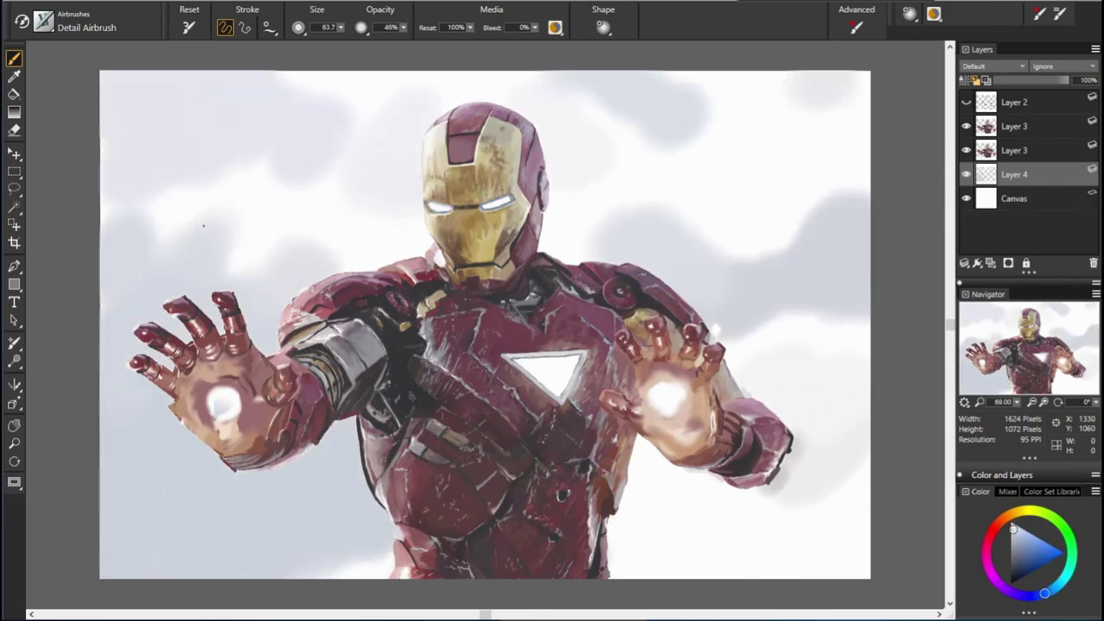
{"action": "left_click_drag", "start_coordinate": [643, 457], "coordinate": [794, 553]}
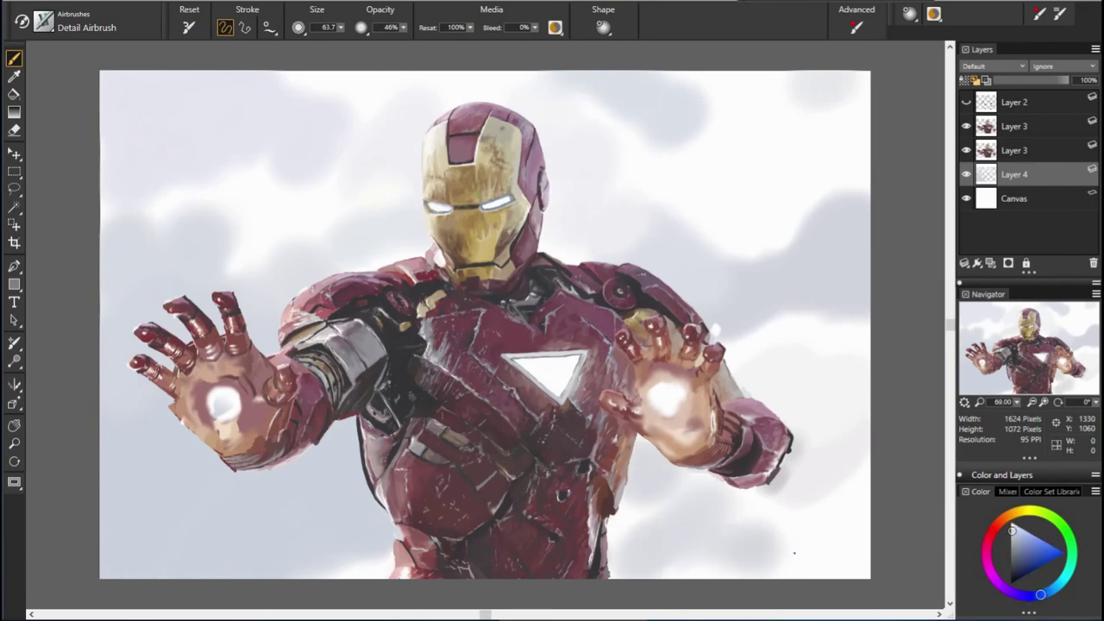
Step: Switch to the cloud3 brush, sample violet-blue sky colours, then change to the Scratchboard Tool
{"action": "key", "text": "e"}
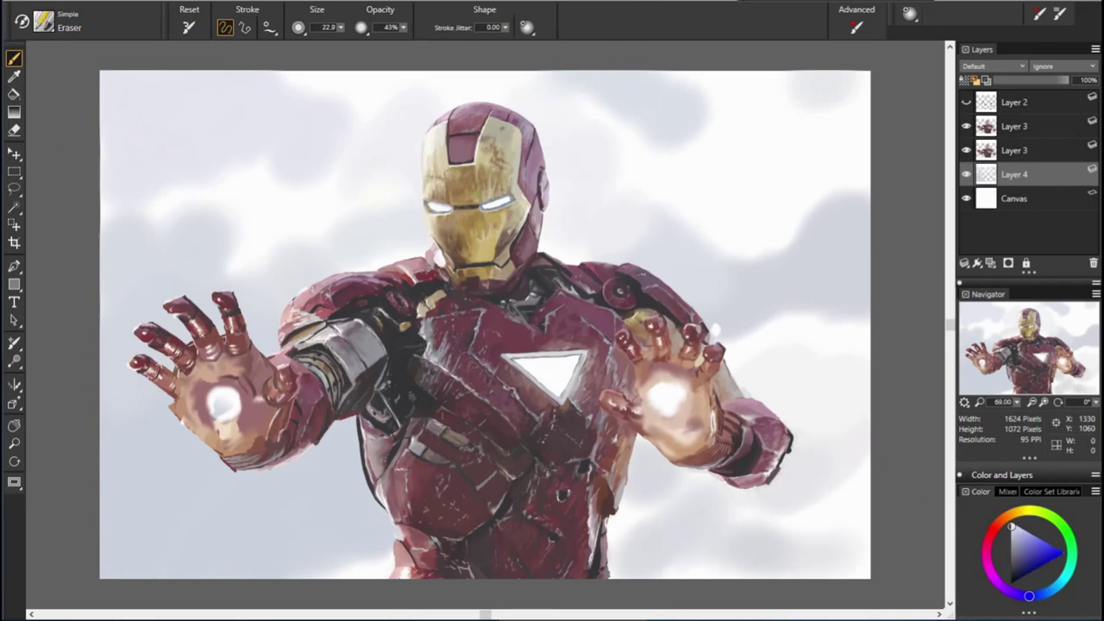
{"action": "key", "text": "e"}
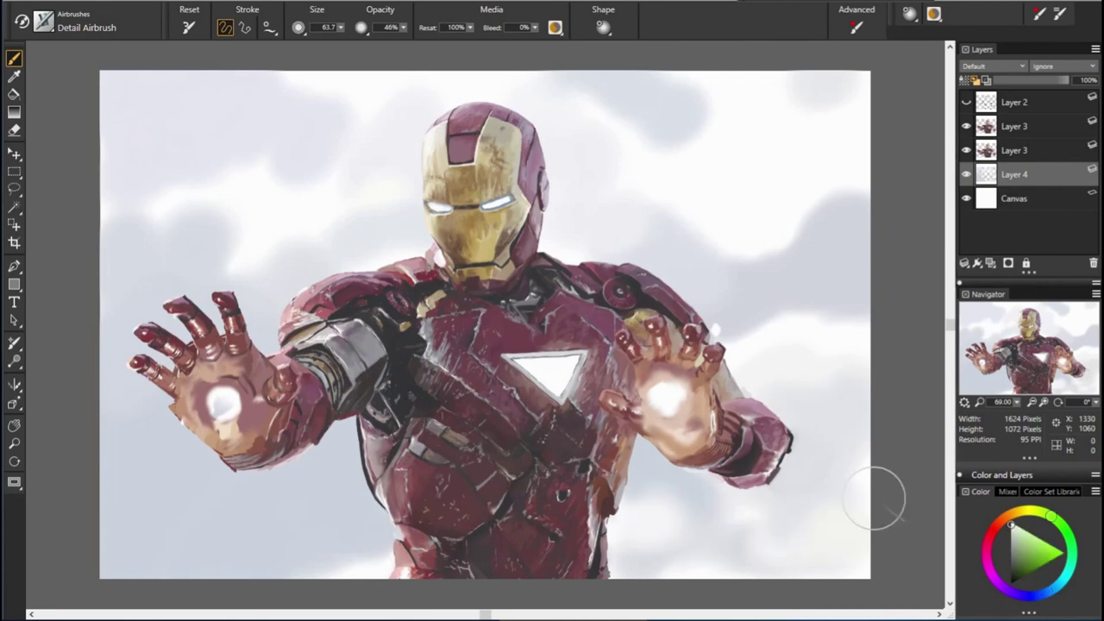
{"action": "key", "text": "b"}
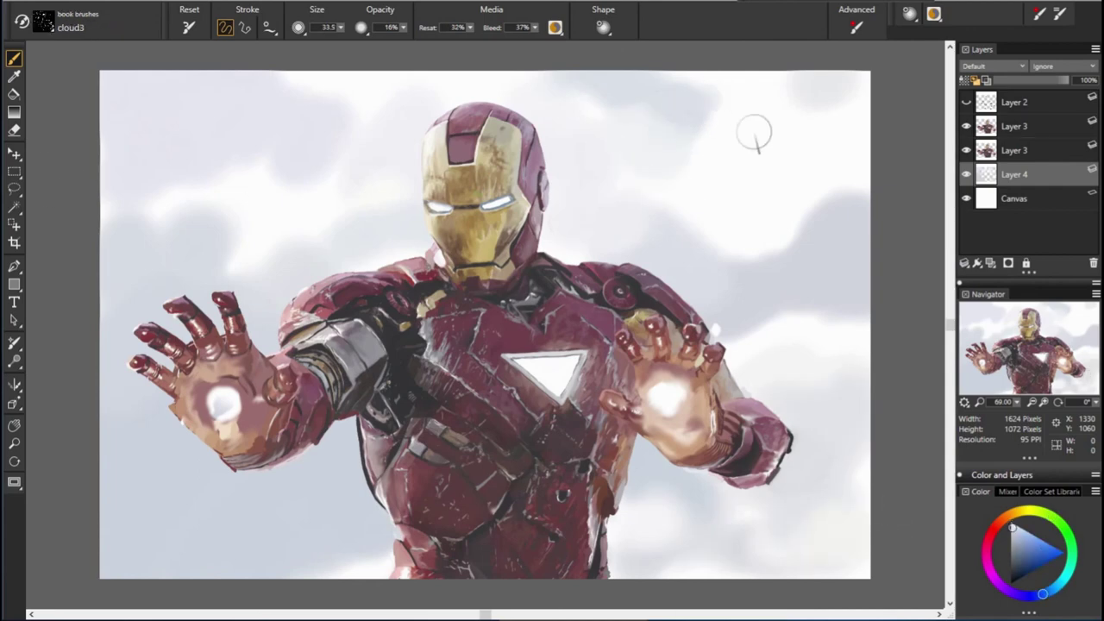
{"action": "left_click", "coordinate": [813, 142], "text": "alt"}
{"action": "left_click", "coordinate": [627, 191], "text": "alt"}
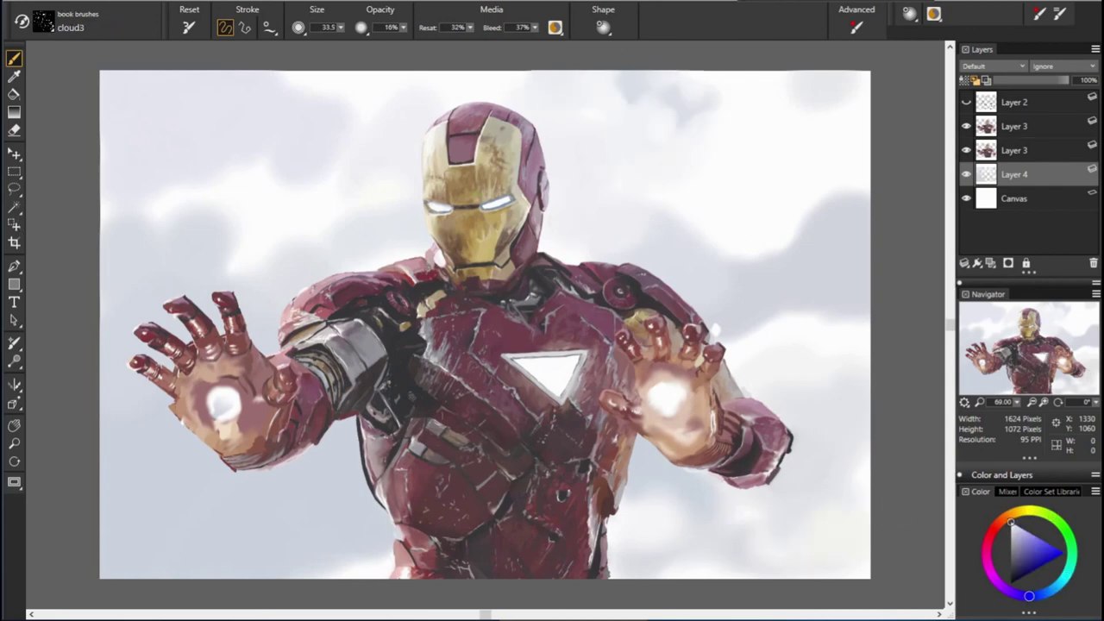
{"action": "left_click", "coordinate": [647, 207], "text": "alt"}
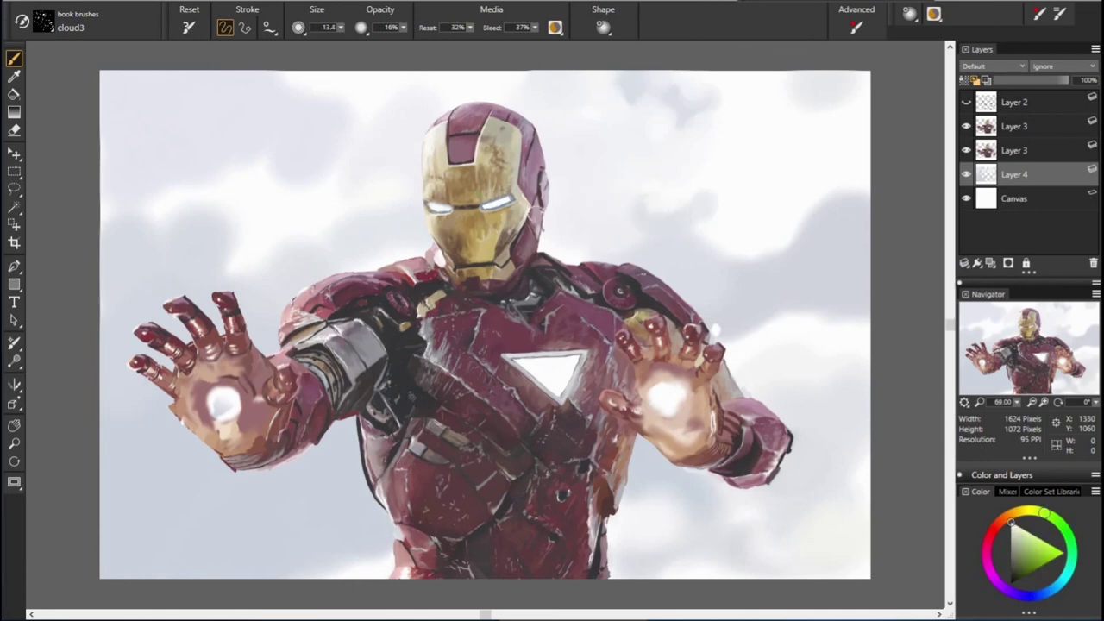
{"action": "key", "text": "b"}
{"action": "left_click", "coordinate": [771, 256], "text": "alt"}
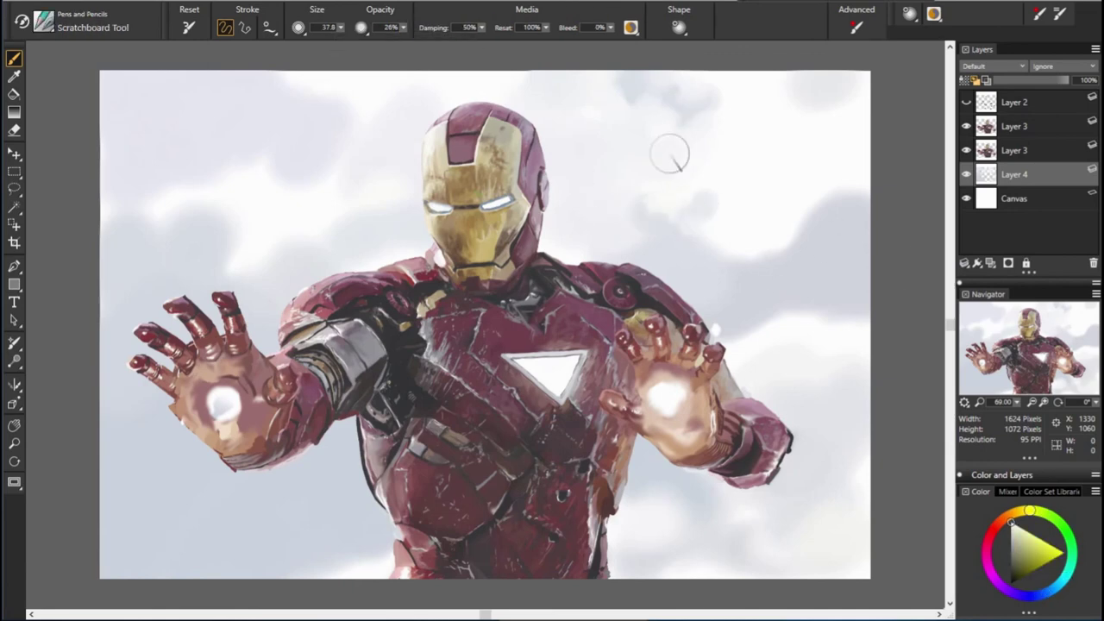
Step: Sample light blue-grey sky tones and brighten the upper-left clouds with light strokes
{"action": "left_click", "coordinate": [421, 97], "text": "alt"}
{"action": "left_click", "coordinate": [392, 136], "text": "alt"}
{"action": "left_click", "coordinate": [664, 215], "text": "alt"}
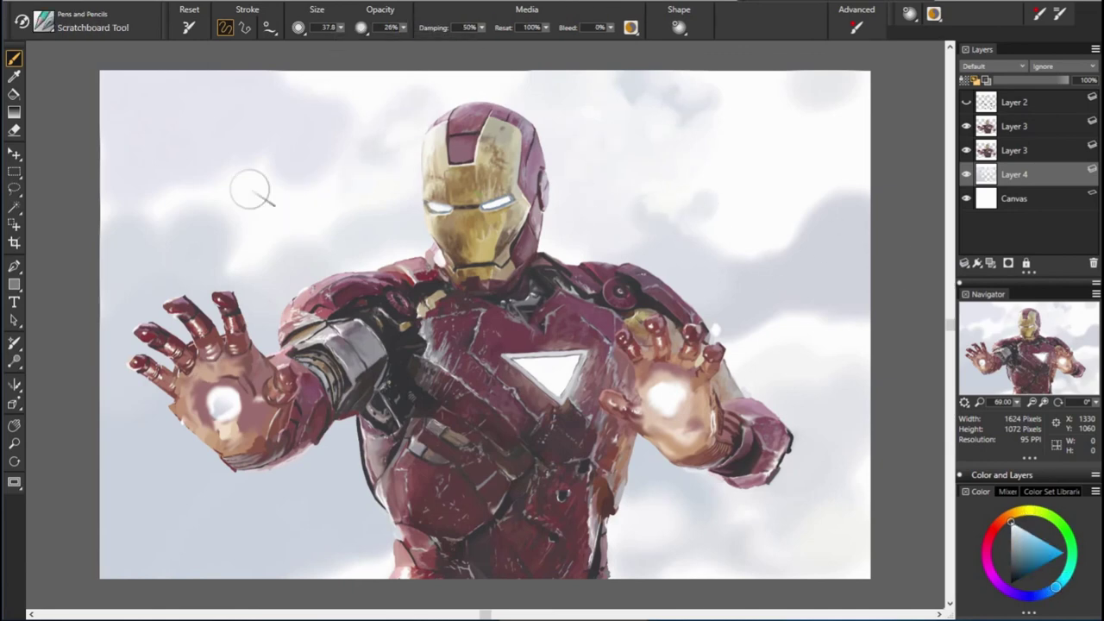
{"action": "left_click_drag", "start_coordinate": [153, 143], "coordinate": [116, 131]}
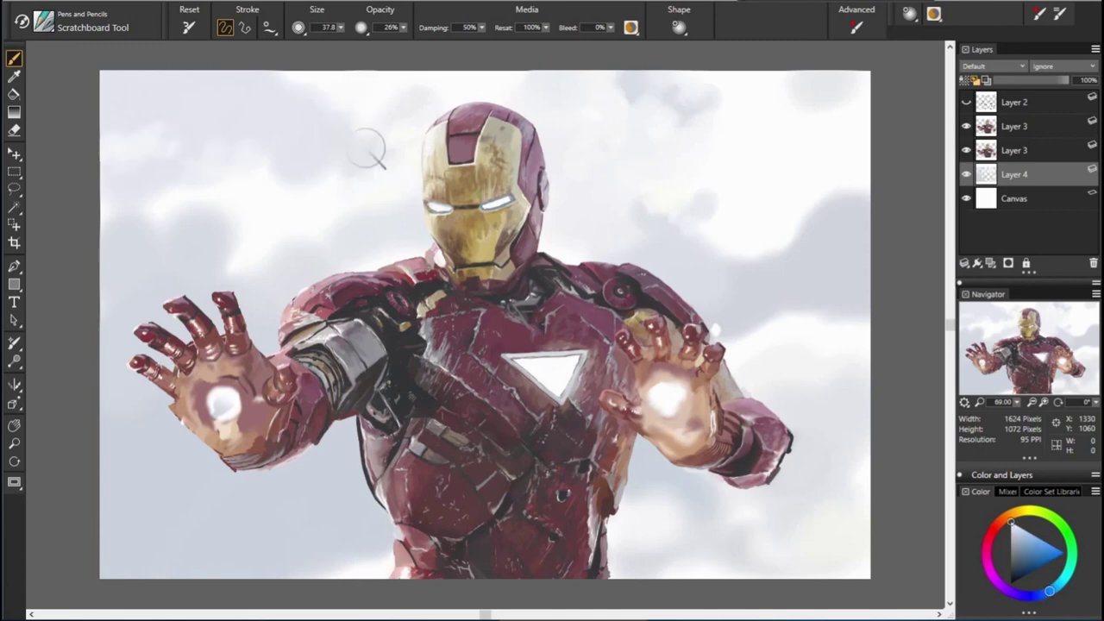
{"action": "left_click", "coordinate": [545, 164], "text": "alt"}
{"action": "left_click", "coordinate": [479, 276], "text": "alt"}
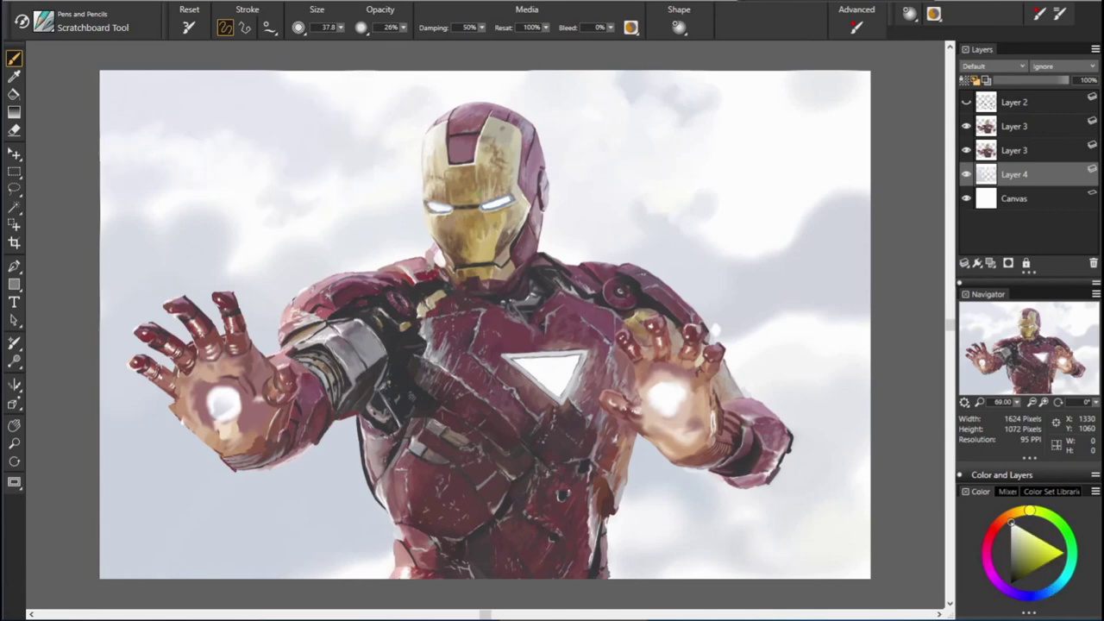
{"action": "left_click", "coordinate": [219, 259], "text": "alt"}
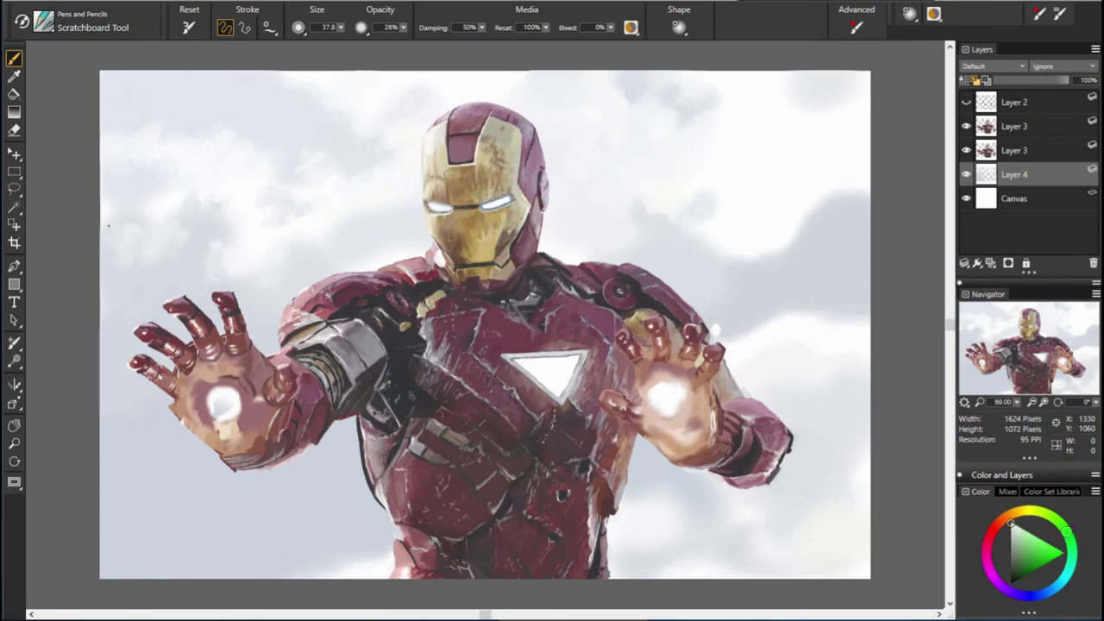
{"action": "left_click_drag", "start_coordinate": [181, 250], "coordinate": [129, 229]}
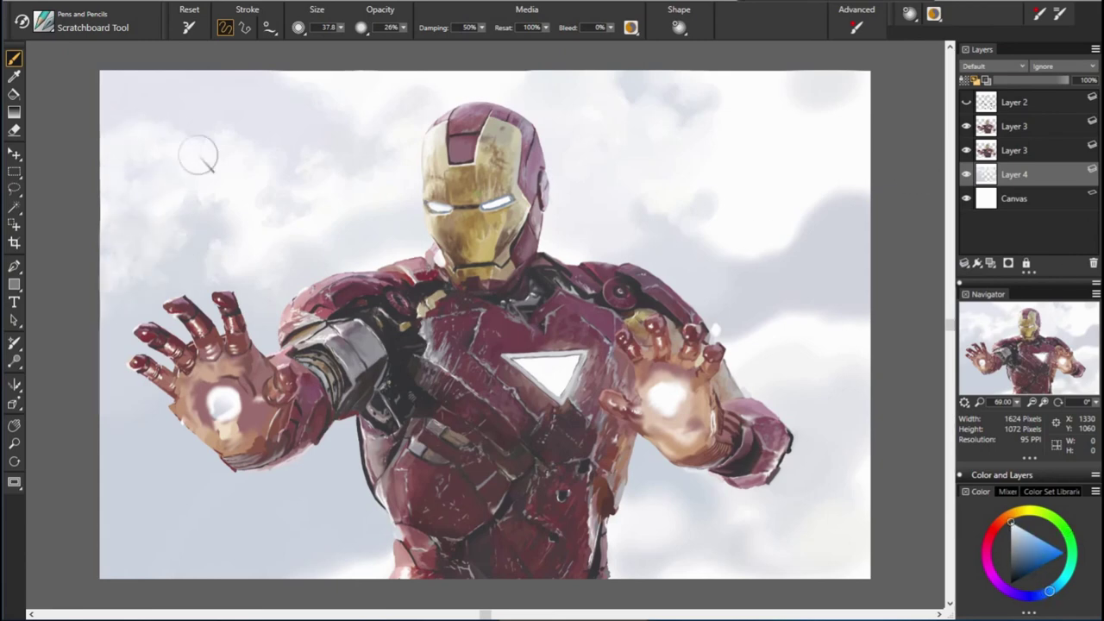
Step: Sample sky tones across the right and lower-right clouds, then change to the Smear blender
{"action": "left_click", "coordinate": [896, 324], "text": "alt"}
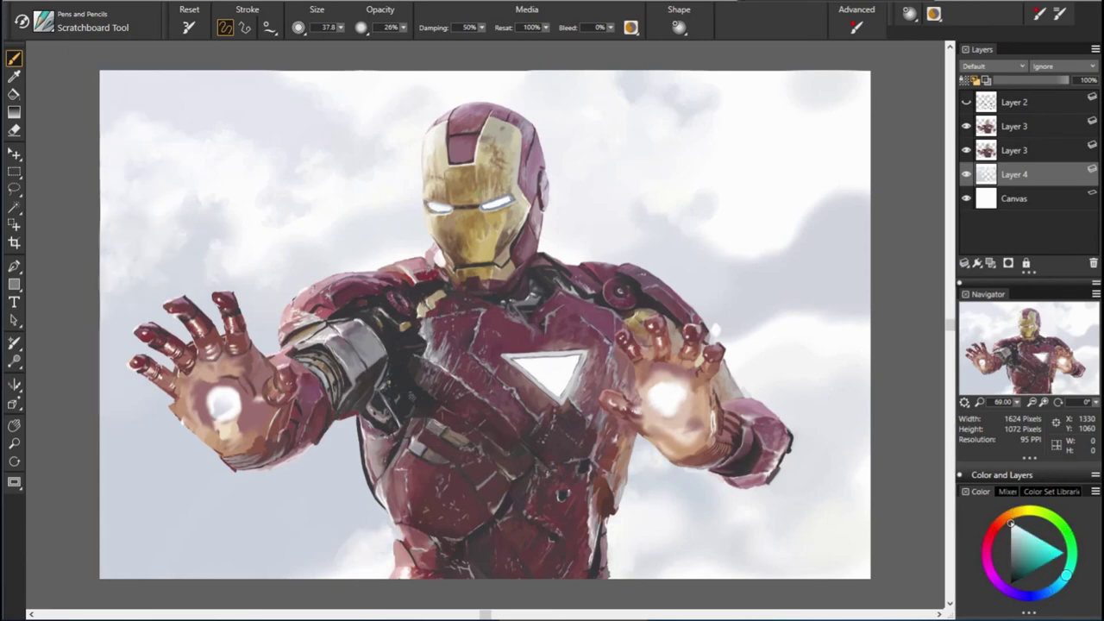
{"action": "left_click", "coordinate": [655, 535], "text": "alt"}
{"action": "left_click", "coordinate": [665, 517], "text": "alt"}
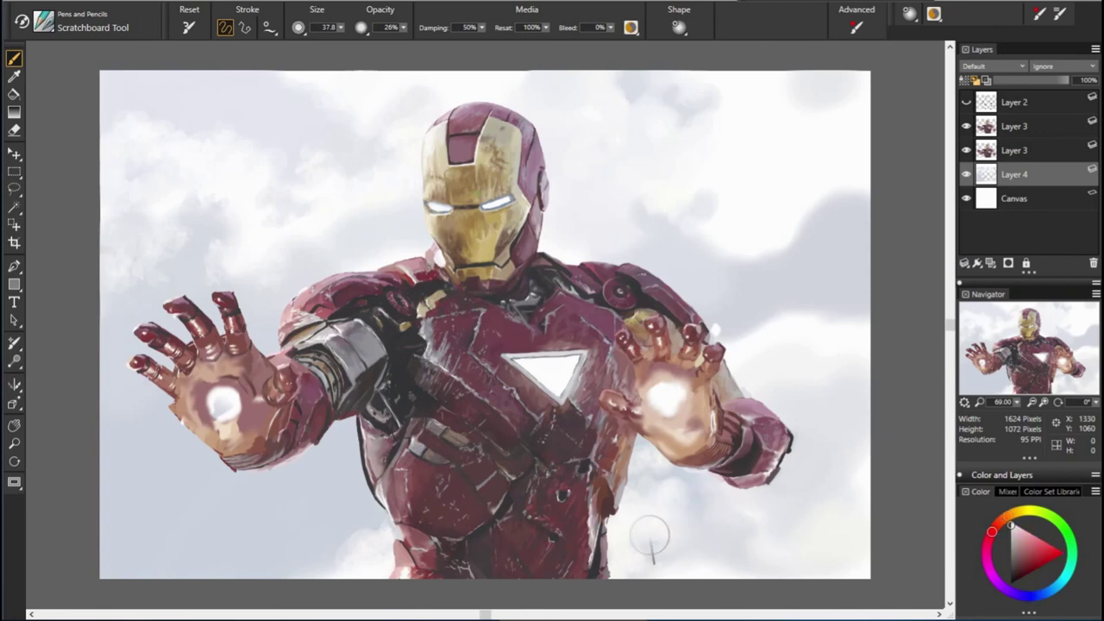
{"action": "left_click", "coordinate": [780, 558], "text": "alt"}
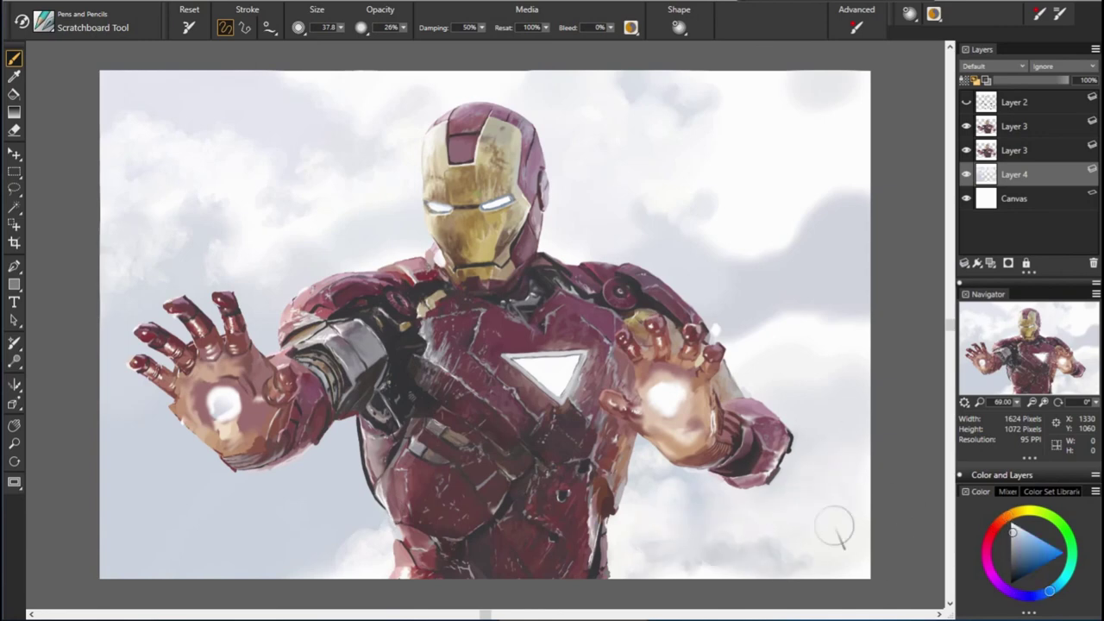
{"action": "left_click", "coordinate": [759, 367], "text": "alt"}
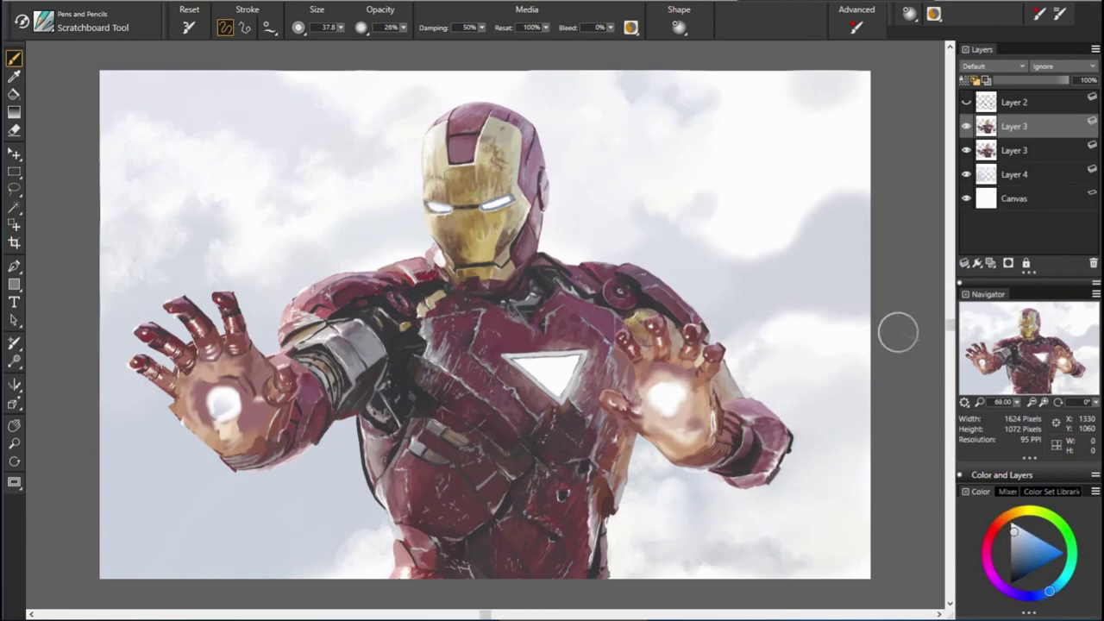
{"action": "left_click", "coordinate": [778, 357], "text": "alt"}
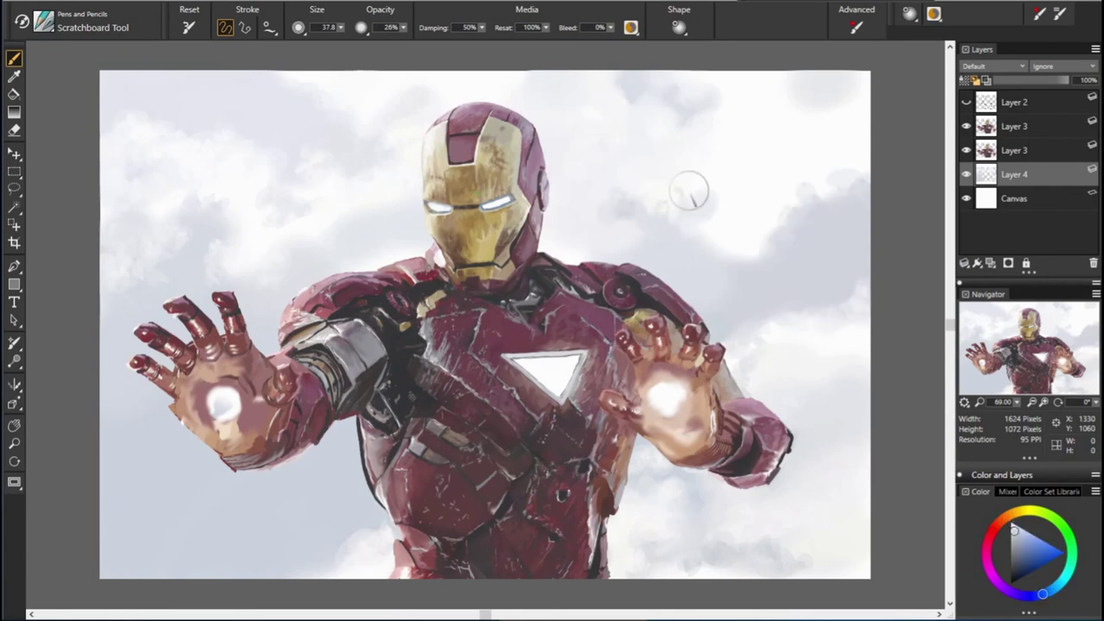
{"action": "left_click", "coordinate": [738, 266], "text": "alt"}
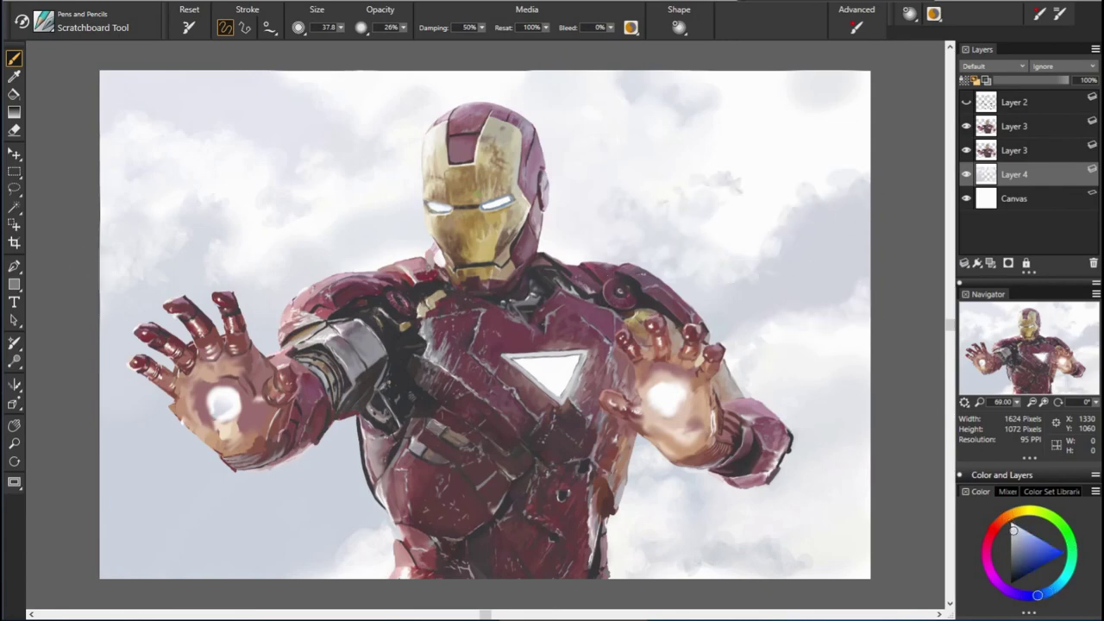
{"action": "left_click", "coordinate": [614, 184], "text": "alt"}
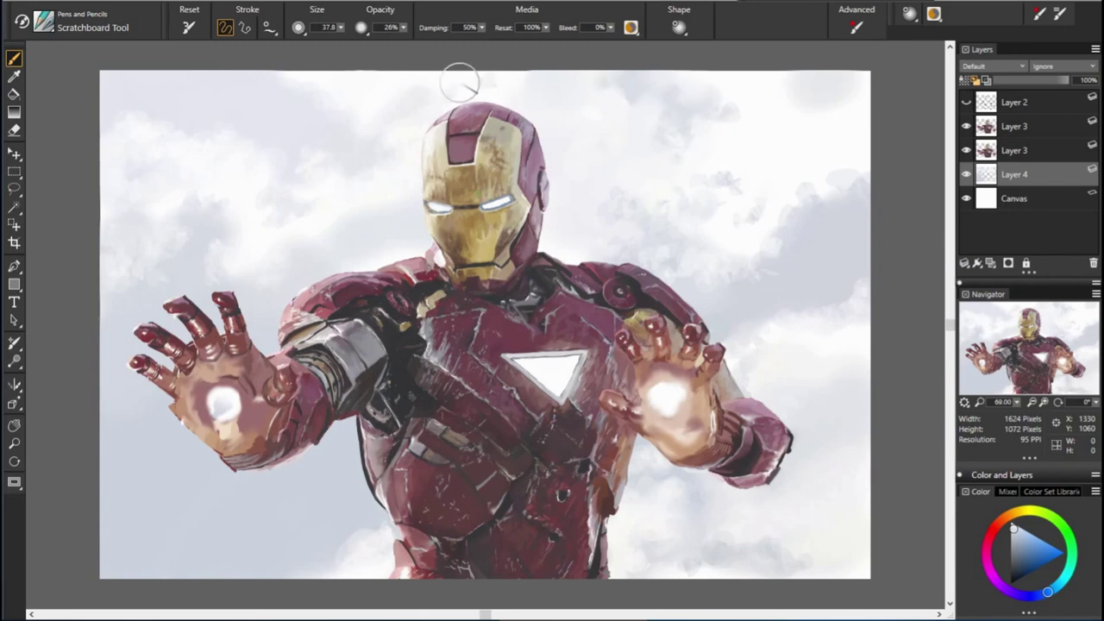
{"action": "left_click", "coordinate": [766, 149], "text": "alt"}
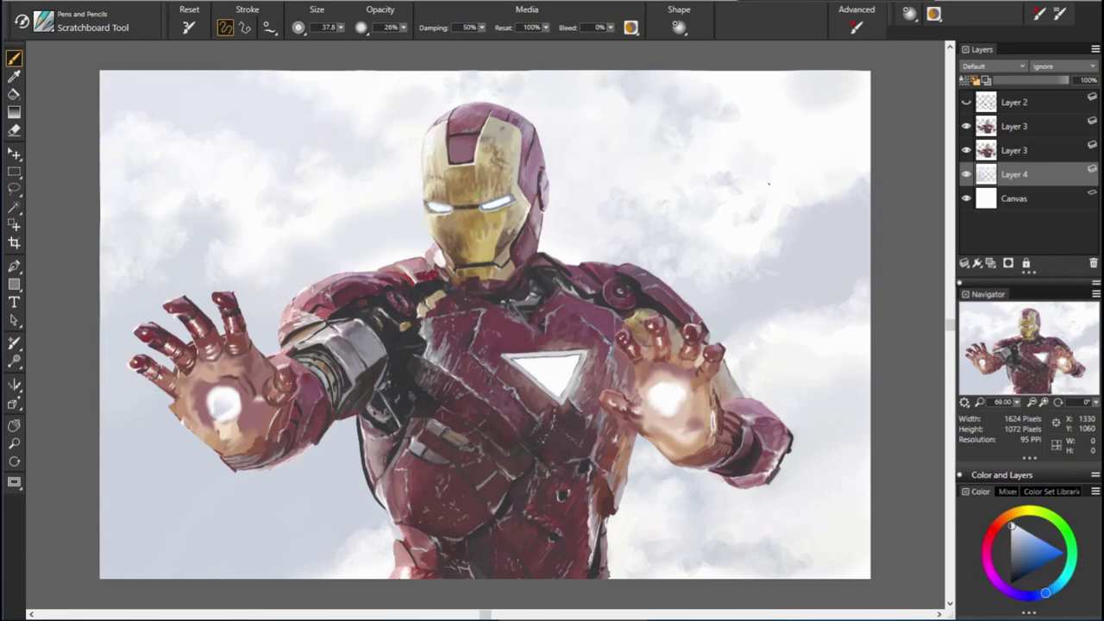
{"action": "left_click", "coordinate": [830, 457], "text": "alt"}
{"action": "left_click", "coordinate": [832, 520], "text": "alt"}
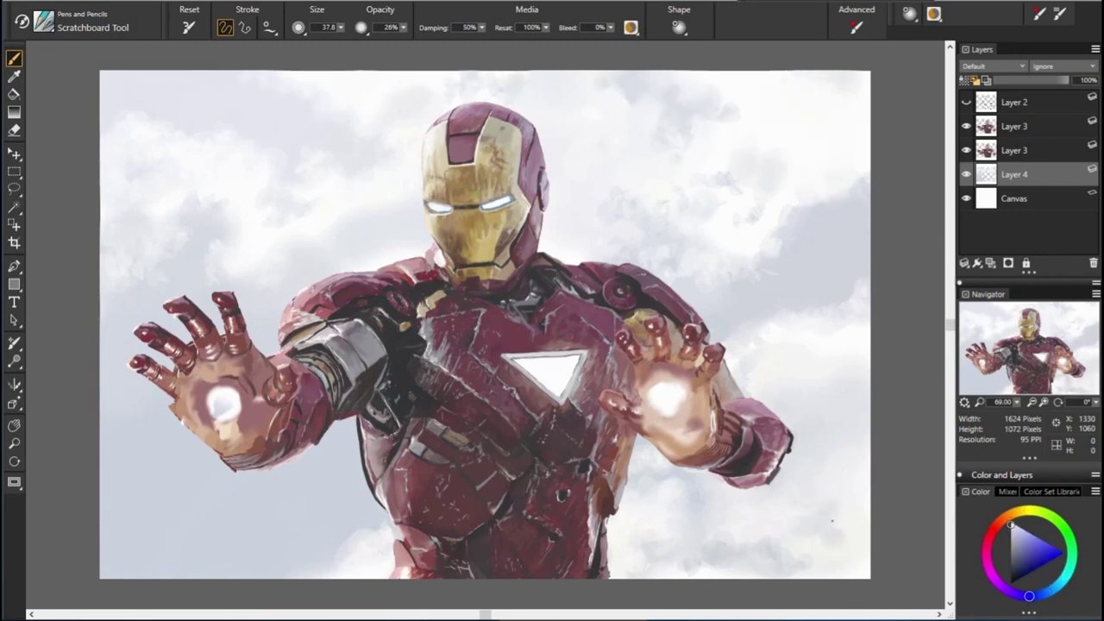
{"action": "key", "text": "b"}
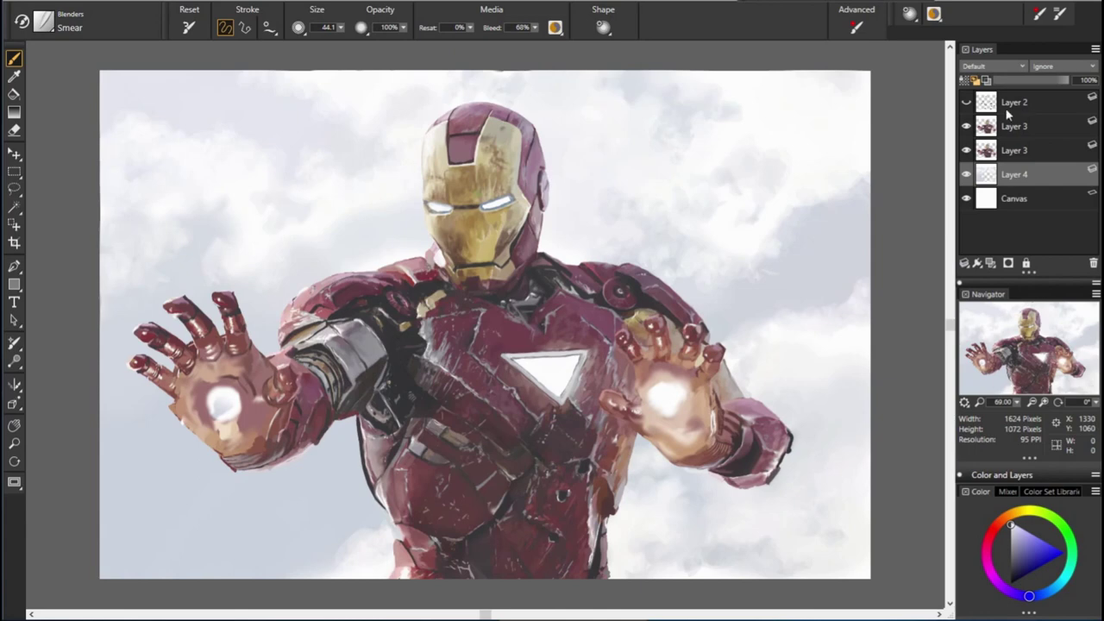
Step: Add a new layer and airbrush soft white glows over both palms
{"action": "left_click", "coordinate": [1009, 103]}
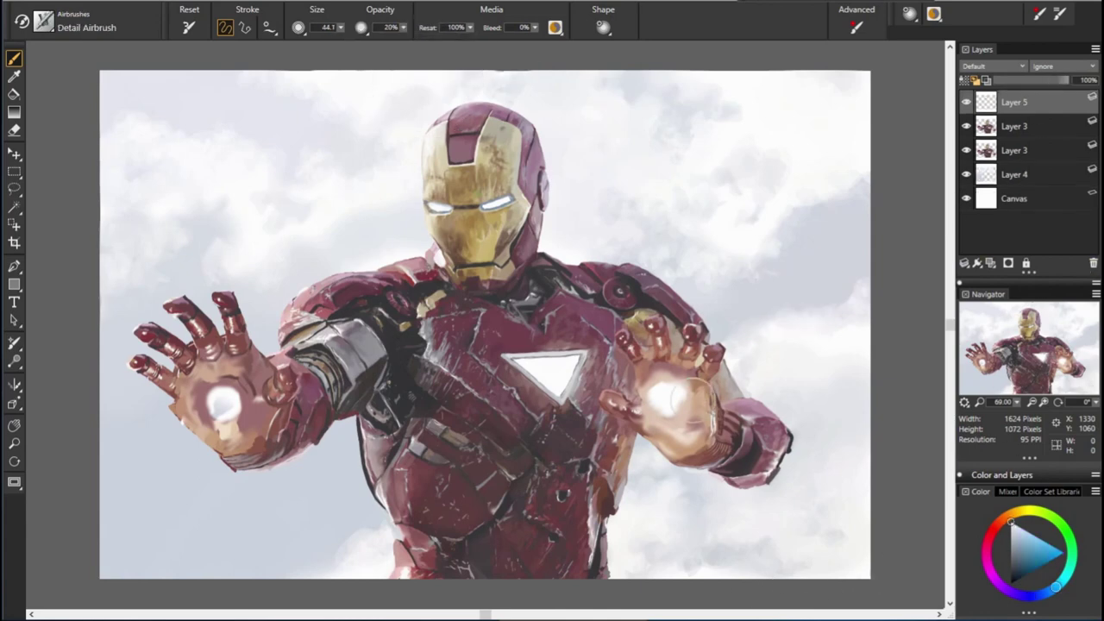
{"action": "left_click_drag", "start_coordinate": [669, 398], "coordinate": [664, 390]}
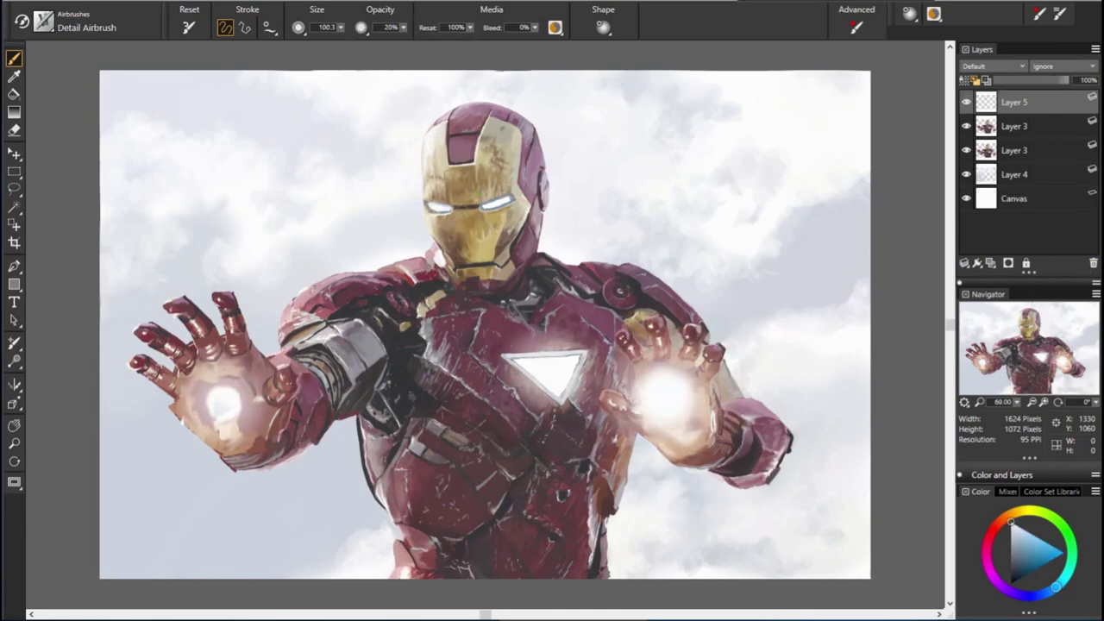
{"action": "left_click_drag", "start_coordinate": [227, 395], "coordinate": [254, 392]}
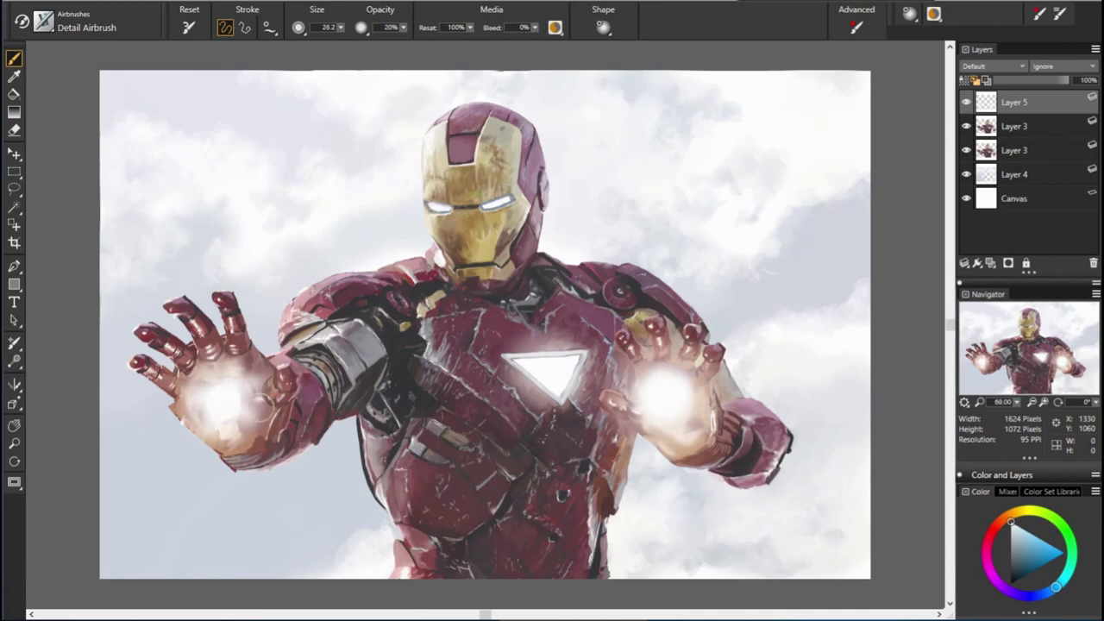
Step: Try Hard Light, Normal and Luminosity composite methods on the glow layer
{"action": "left_click", "coordinate": [994, 65]}
{"action": "left_click", "coordinate": [992, 216]}
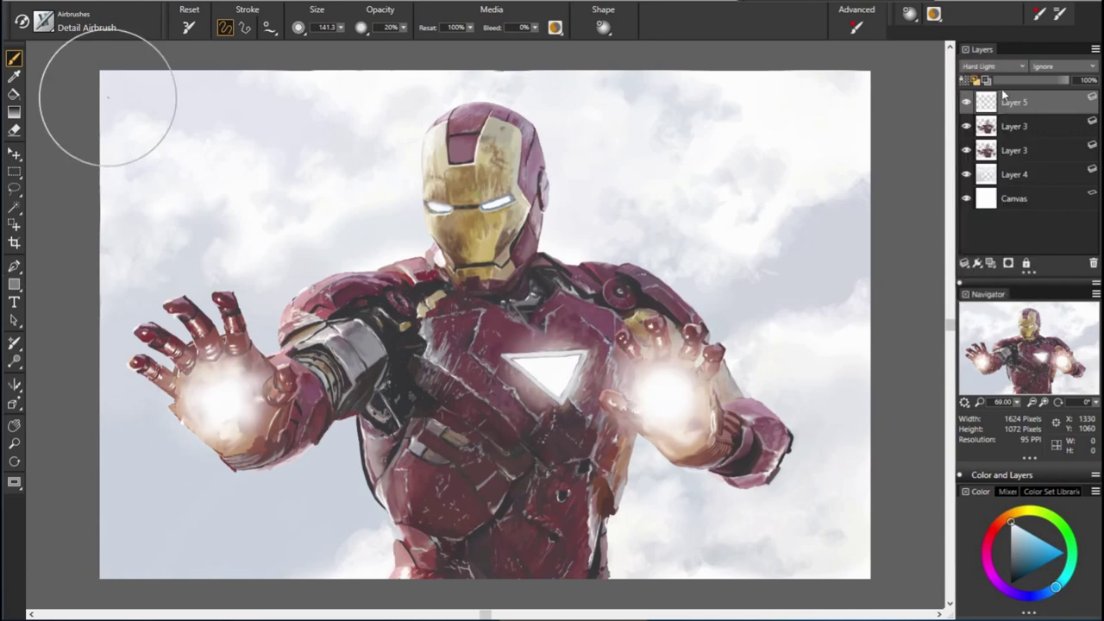
{"action": "left_click", "coordinate": [993, 66]}
{"action": "left_click", "coordinate": [977, 212]}
{"action": "left_click", "coordinate": [993, 65]}
{"action": "left_click", "coordinate": [992, 112]}
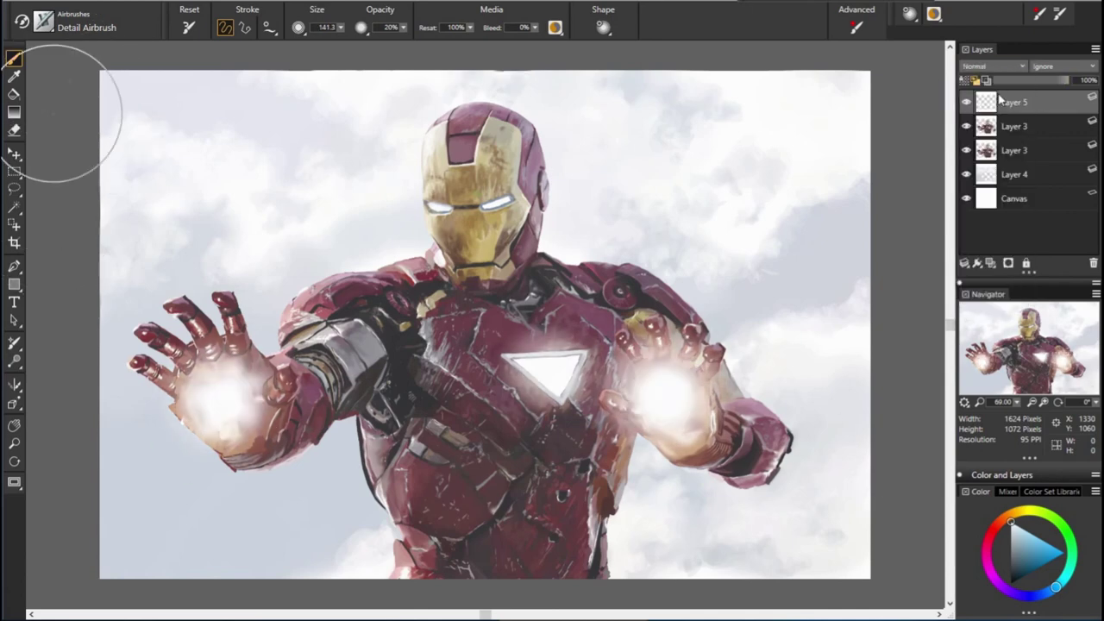
{"action": "left_click", "coordinate": [993, 65]}
{"action": "left_click", "coordinate": [991, 259]}
{"action": "left_click", "coordinate": [993, 66]}
{"action": "left_click", "coordinate": [992, 279]}
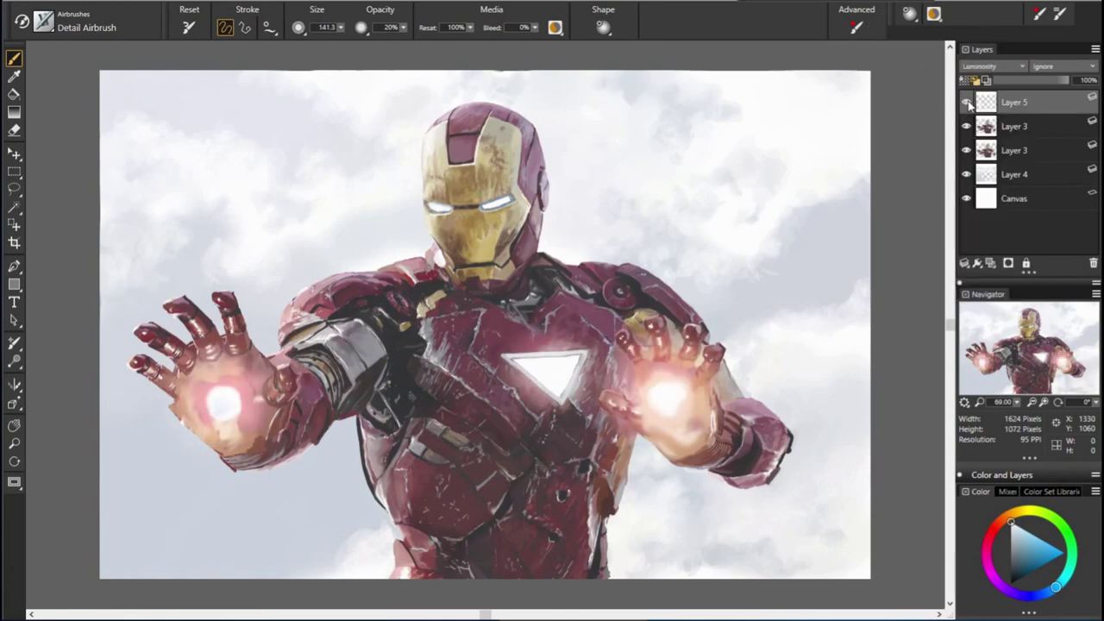
Step: Duplicate the glow layer and set the copy to Default at 75% opacity
{"action": "left_click", "coordinate": [994, 66]}
{"action": "left_click", "coordinate": [992, 197]}
{"action": "mouse_move", "coordinate": [1070, 79]}
{"action": "left_mouse_down"}
{"action": "mouse_move", "coordinate": [1028, 80]}
{"action": "mouse_move", "coordinate": [1045, 80]}
{"action": "left_mouse_up"}
{"action": "left_click", "coordinate": [1014, 80]}
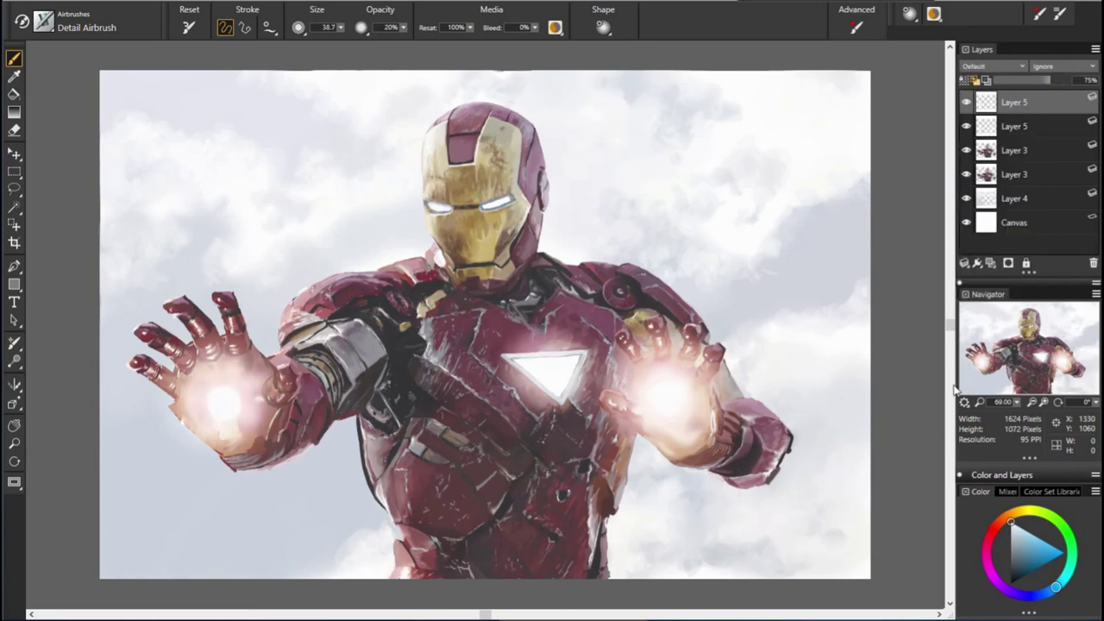
Step: Add Layer 6 and airbrush brighter, larger glows on both palms
{"action": "key", "text": "ctrl+shift+n"}
{"action": "key", "text": "bracketleft"}
{"action": "key", "text": "bracketleft"}
{"action": "key", "text": "bracketleft"}
{"action": "key", "text": "bracketleft"}
{"action": "key", "text": "bracketleft"}
{"action": "key", "text": "bracketleft"}
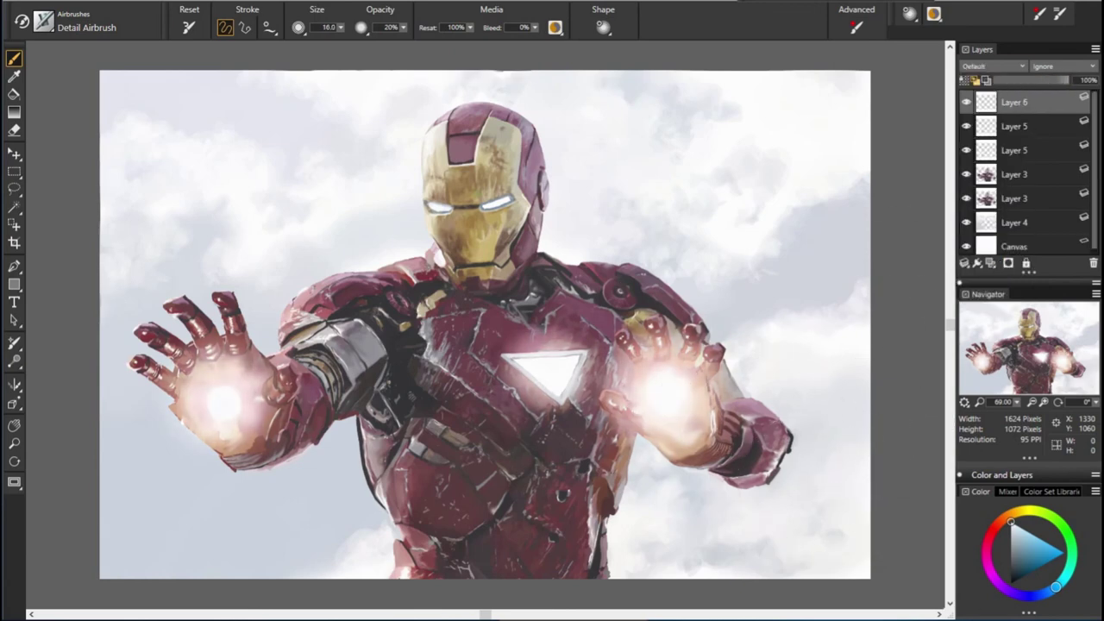
{"action": "left_click_drag", "start_coordinate": [673, 386], "coordinate": [664, 379]}
{"action": "left_click_drag", "start_coordinate": [220, 397], "coordinate": [211, 393]}
{"action": "key", "text": "bracketright"}
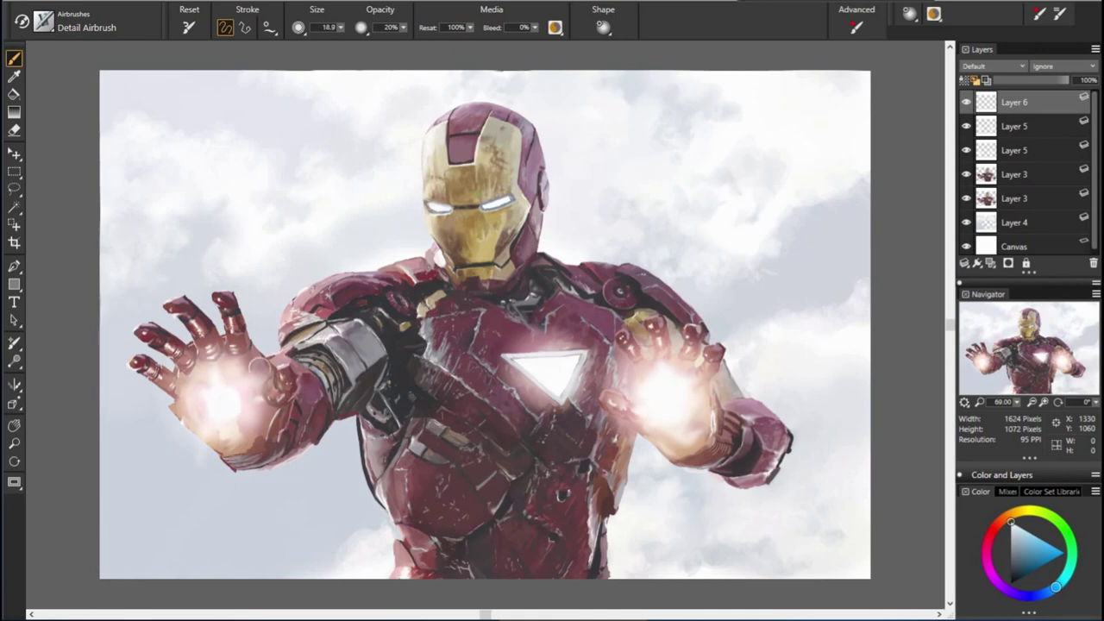
{"action": "left_click_drag", "start_coordinate": [247, 403], "coordinate": [260, 436]}
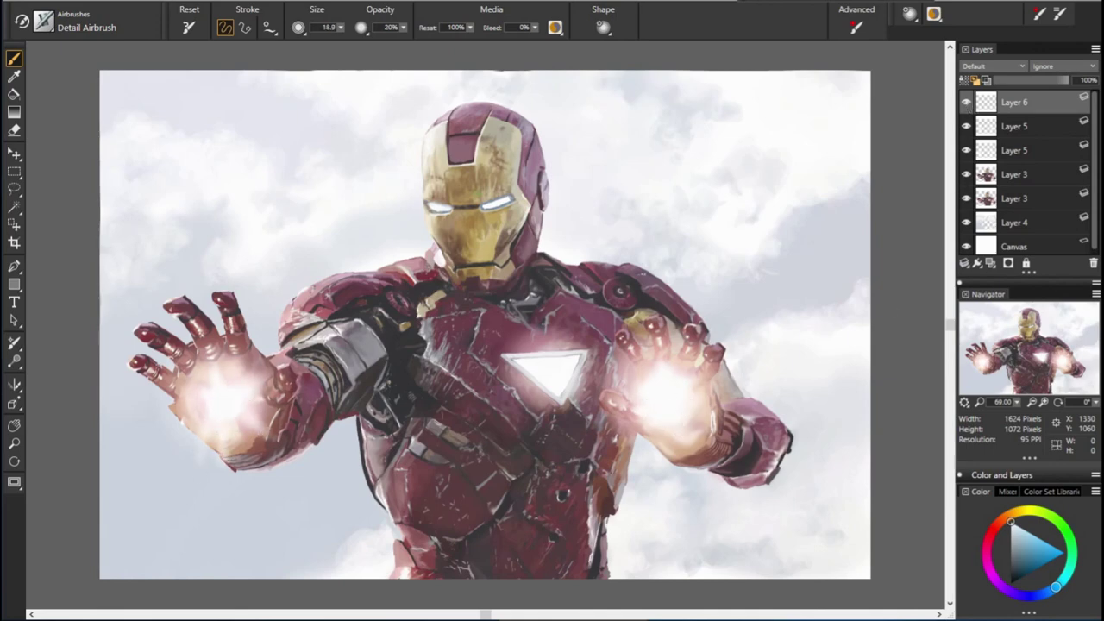
Step: Hide and reshow a glow layer to compare, then return to Layer 6 with a larger eraser
{"action": "left_click", "coordinate": [966, 151]}
{"action": "left_click", "coordinate": [1008, 146]}
{"action": "left_click", "coordinate": [966, 150]}
{"action": "left_click", "coordinate": [1014, 102]}
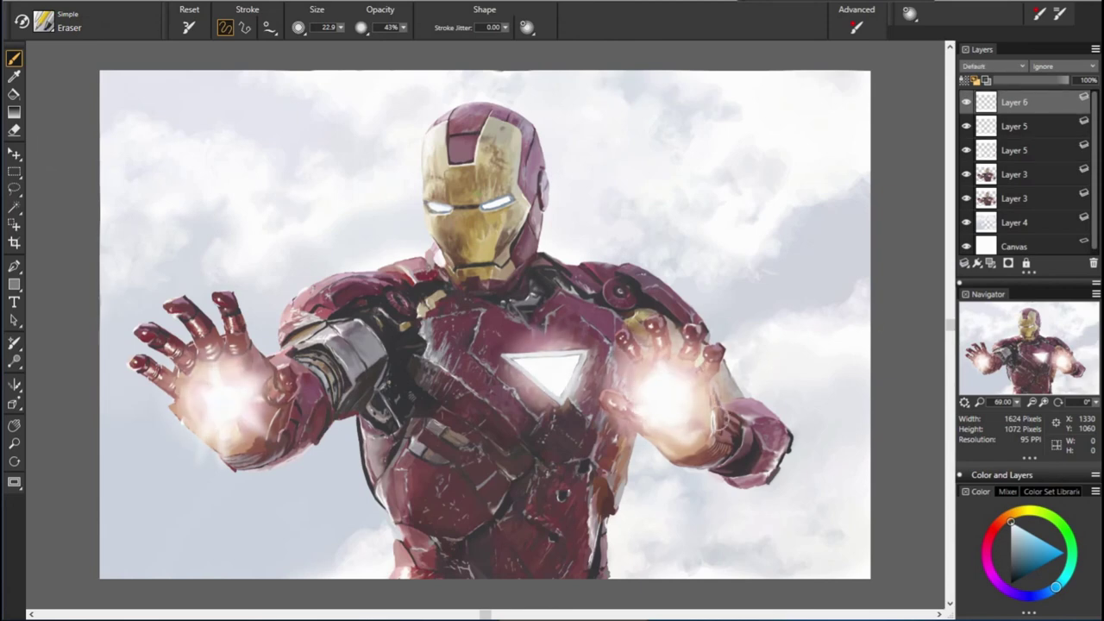
{"action": "key", "text": "bracketright"}
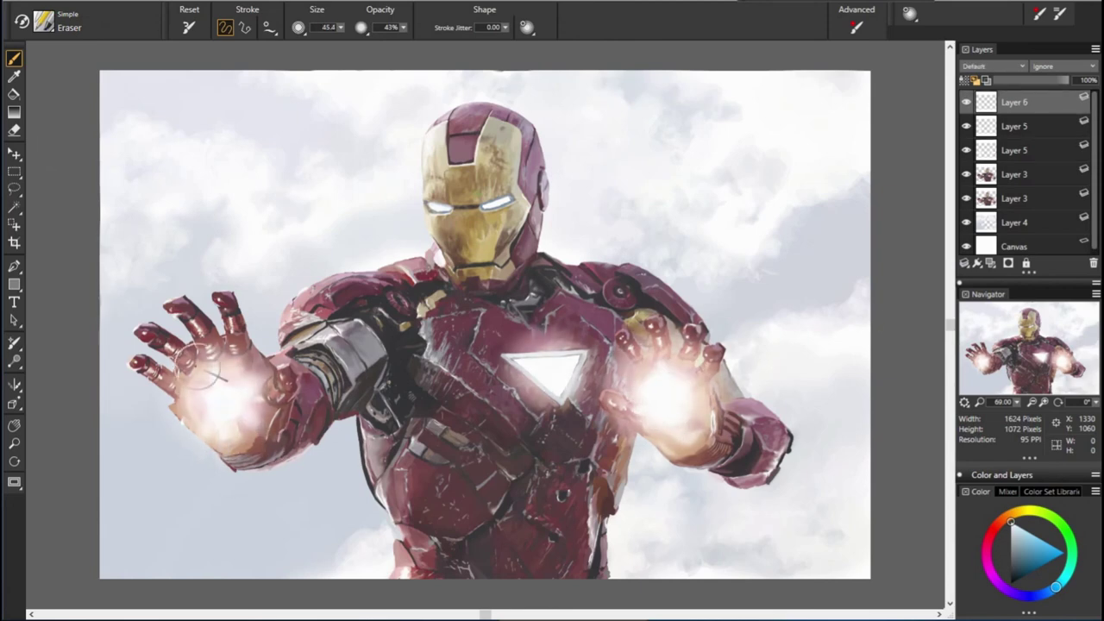
Step: Add Layer 7 and airbrush the left palm glow in red-orange and light orange tones
{"action": "key", "text": "ctrl+shift+n"}
{"action": "key", "text": "bracketright"}
{"action": "key", "text": "bracketright"}
{"action": "key", "text": "bracketright"}
{"action": "key", "text": "e"}
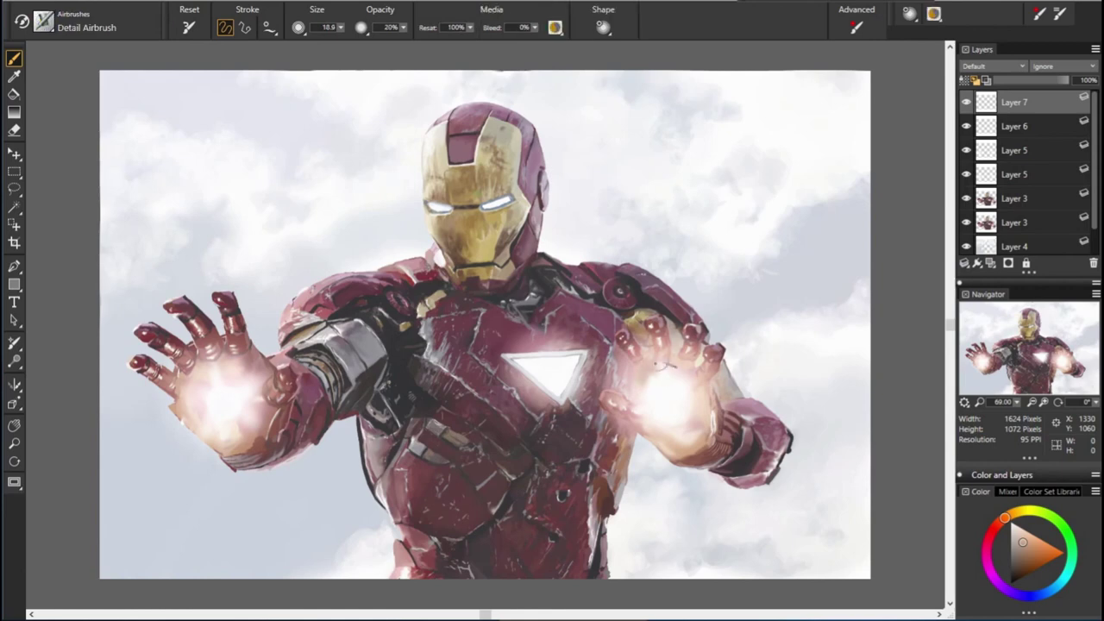
{"action": "left_click", "coordinate": [687, 432], "text": "alt"}
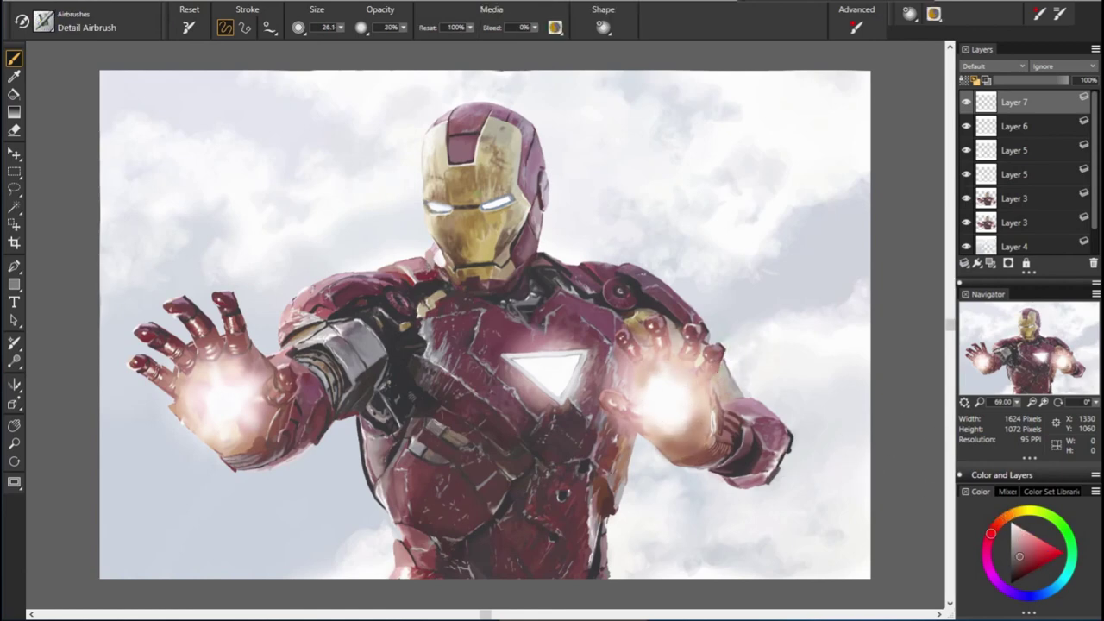
{"action": "left_click", "coordinate": [699, 453], "text": "alt"}
{"action": "key", "text": "bracketleft"}
{"action": "key", "text": "bracketleft"}
{"action": "left_click_drag", "start_coordinate": [288, 431], "coordinate": [204, 374]}
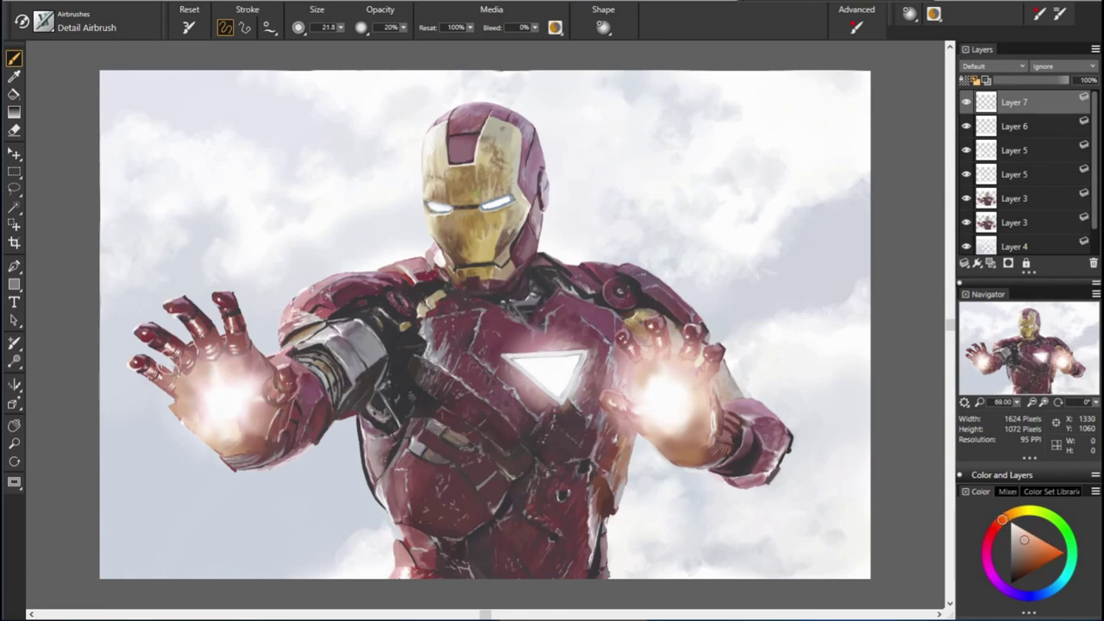
Step: Switch to the fine Scratchboard pen and add Layer 8 for repulsor details
{"action": "key", "text": "n"}
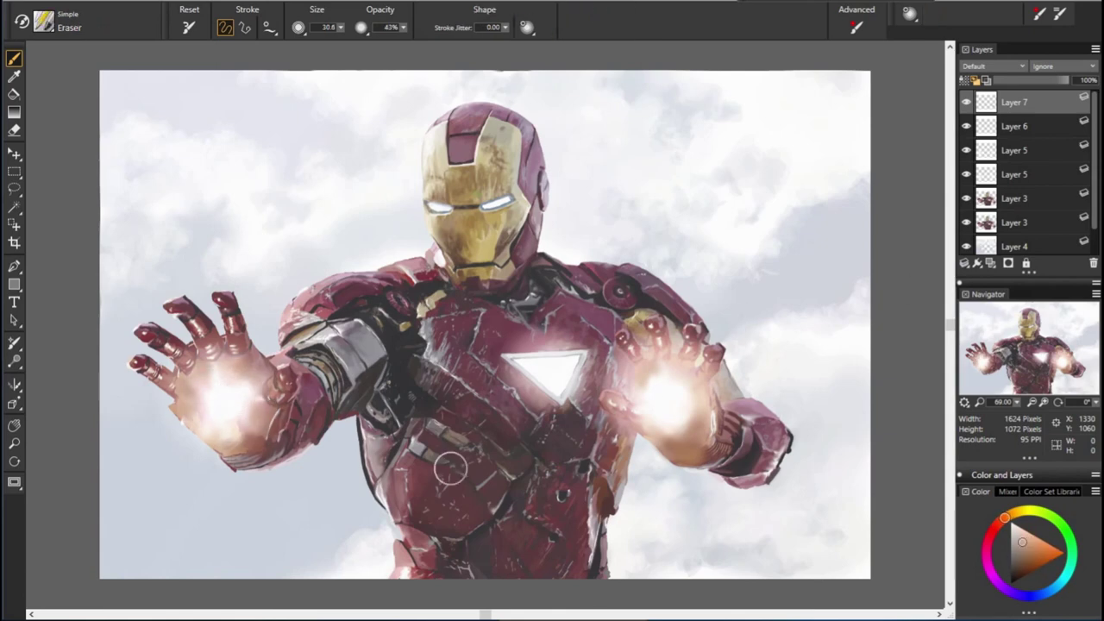
{"action": "key", "text": "n"}
{"action": "key", "text": "ctrl+shift+n"}
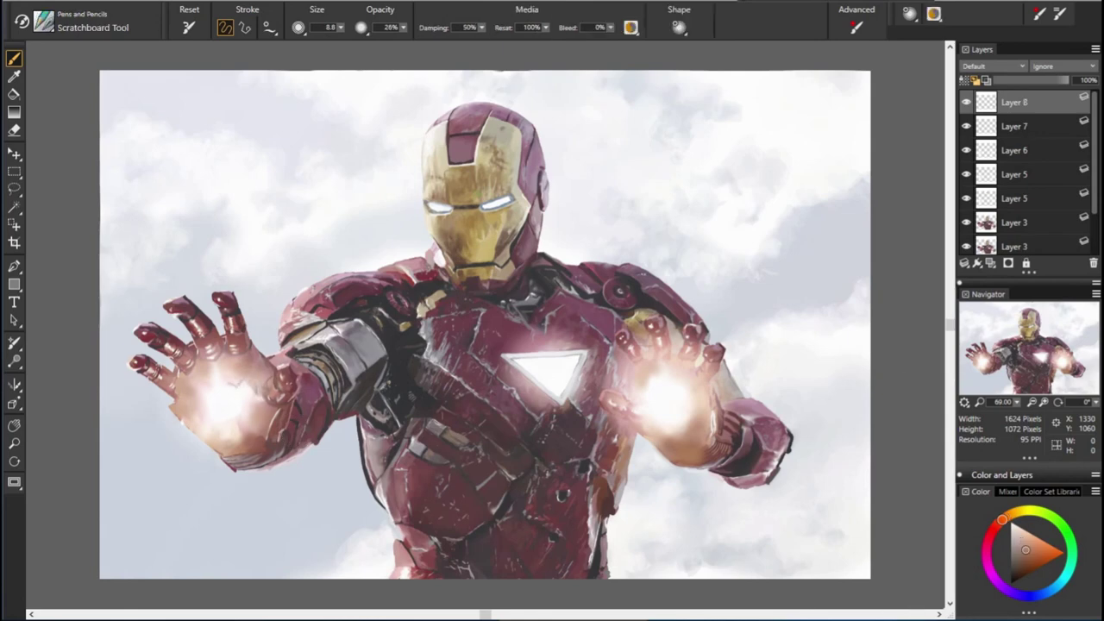
Step: Paint a glowing ring in the left palm centre, pick a near-white colour, and zoom in
{"action": "left_click_drag", "start_coordinate": [236, 396], "coordinate": [234, 398]}
{"action": "left_click", "coordinate": [233, 401], "text": "alt"}
{"action": "key", "text": "ctrl+plus"}
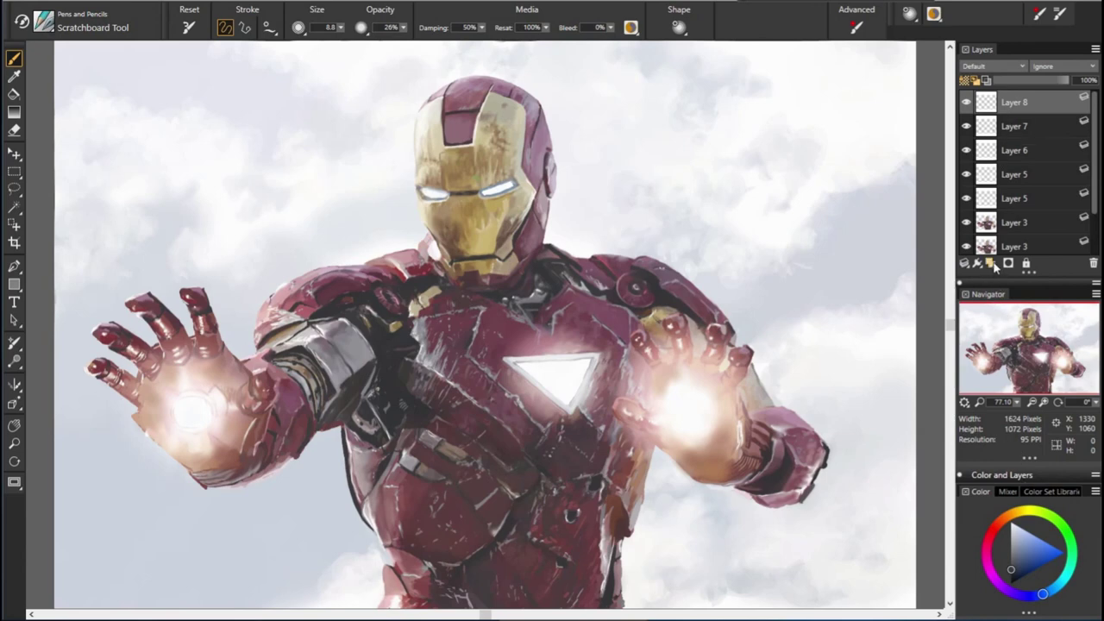
Step: Add Layer 9 and handwrite the artist's signature and date in the lower-left corner
{"action": "left_click", "coordinate": [991, 264]}
{"action": "mouse_move", "coordinate": [131, 548]}
{"action": "left_mouse_down"}
{"action": "mouse_move", "coordinate": [136, 580]}
{"action": "mouse_move", "coordinate": [172, 585]}
{"action": "mouse_move", "coordinate": [157, 585]}
{"action": "mouse_move", "coordinate": [176, 574]}
{"action": "mouse_move", "coordinate": [176, 549]}
{"action": "mouse_move", "coordinate": [226, 542]}
{"action": "mouse_move", "coordinate": [231, 516]}
{"action": "left_mouse_up"}
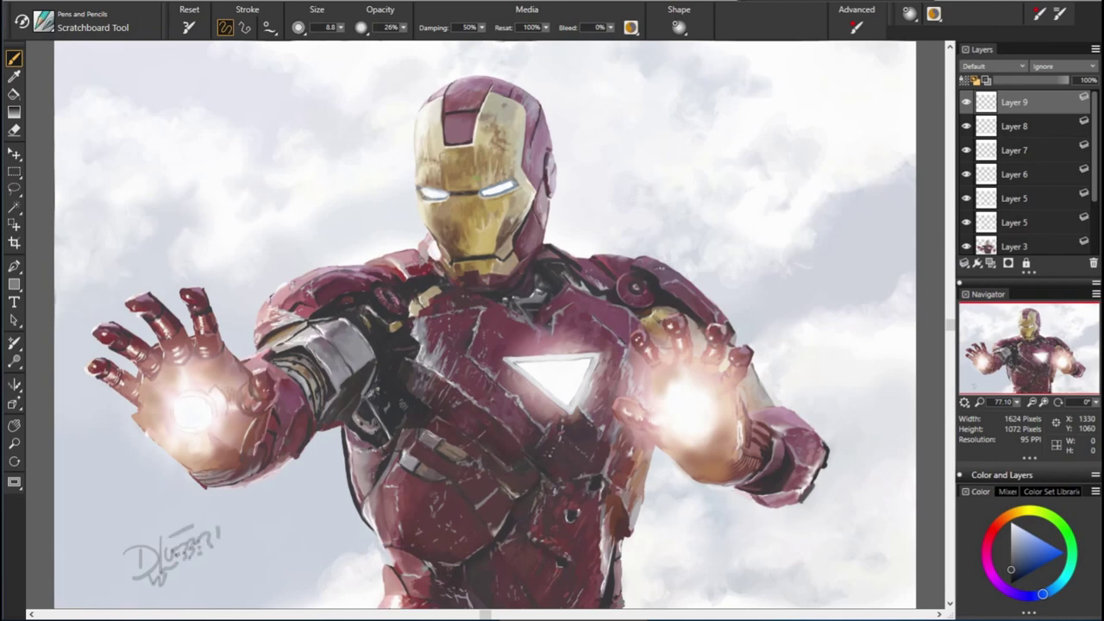